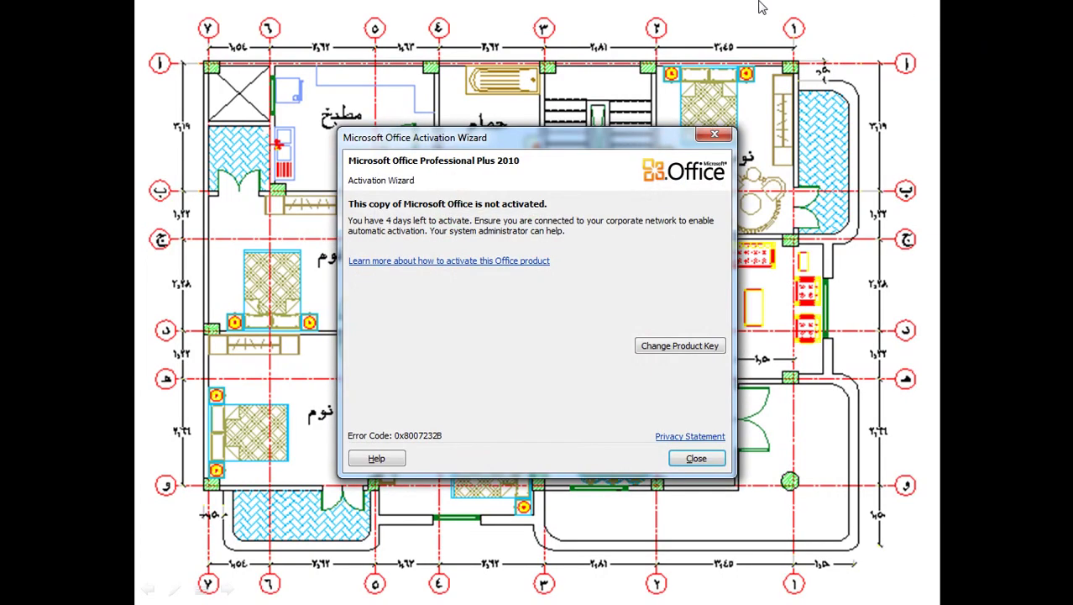
# Dismiss the Office activation notice and switch to the AutoCAD 2011 drawing
pyautogui.click(695, 458)
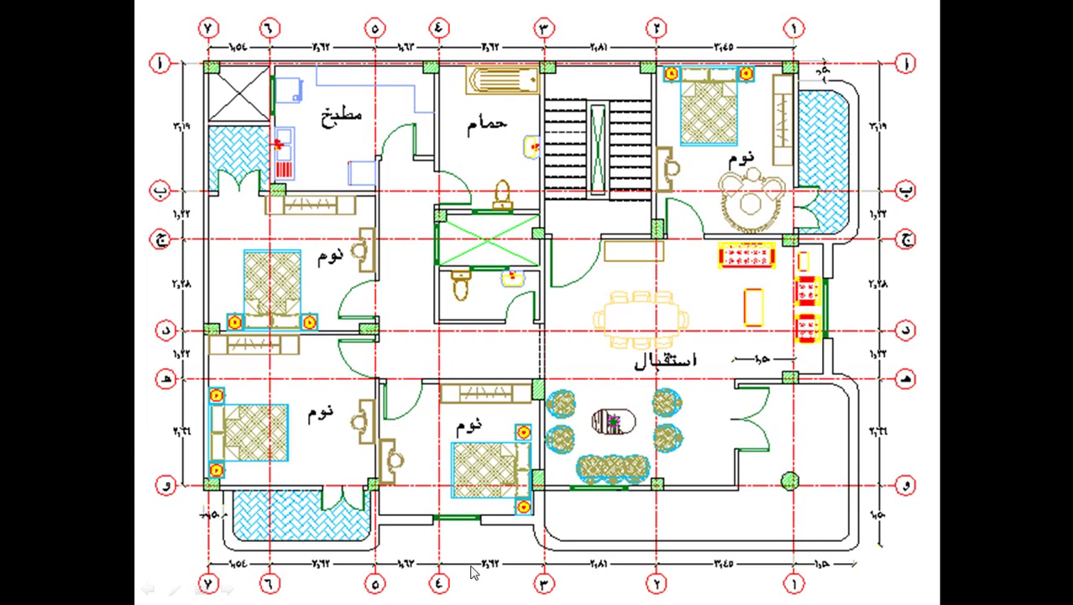
pyautogui.hotkey('alt', 'Tab')
pyautogui.press('Tab')
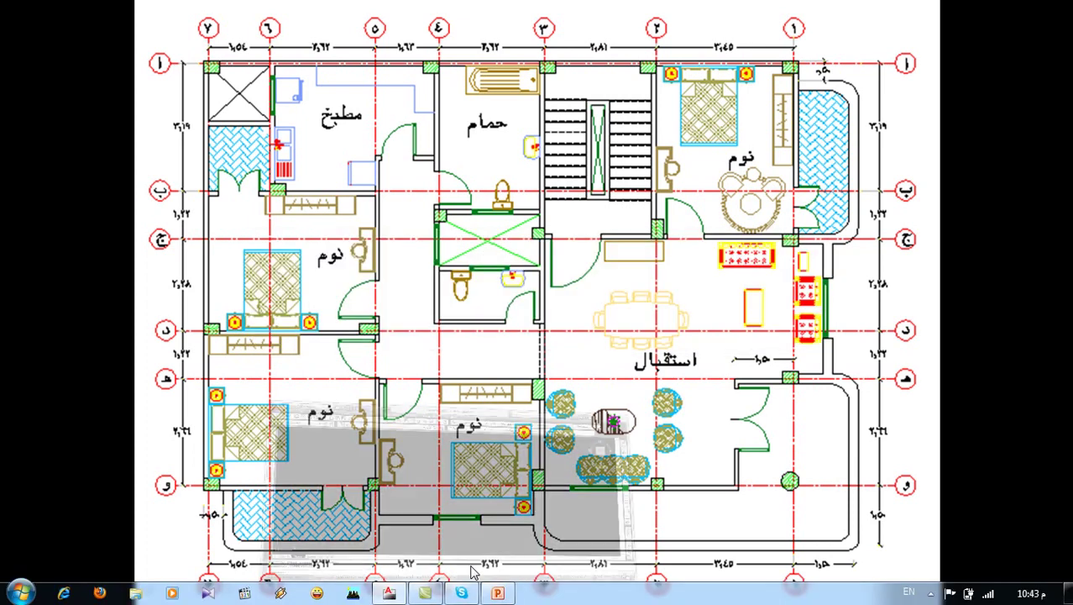
# Create a new layer named Axis and colour it red
pyautogui.click(234, 39)
pyautogui.click(231, 54)
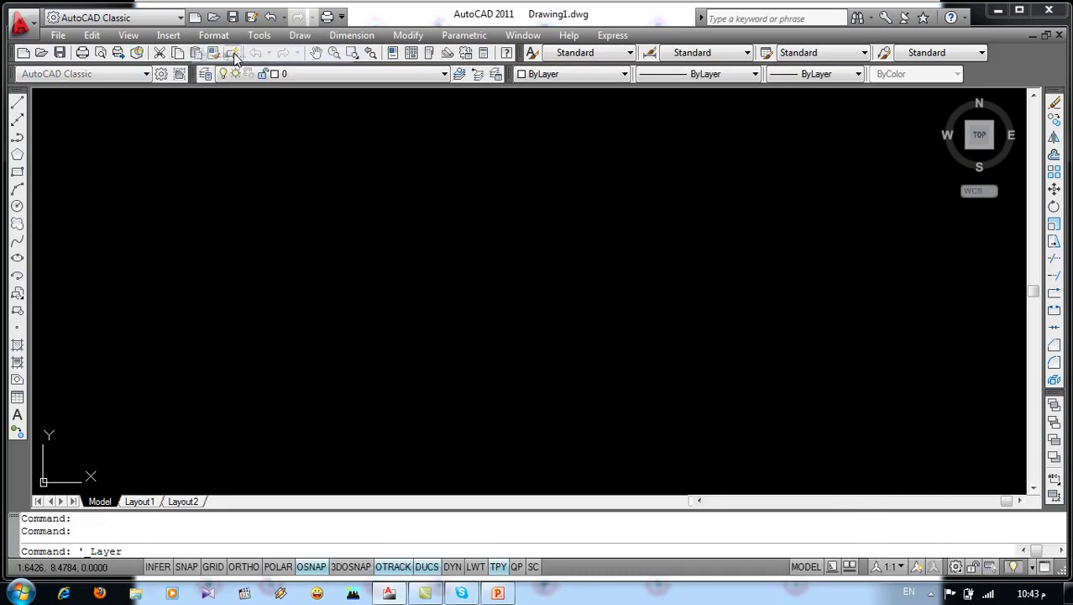
pyautogui.click(202, 78)
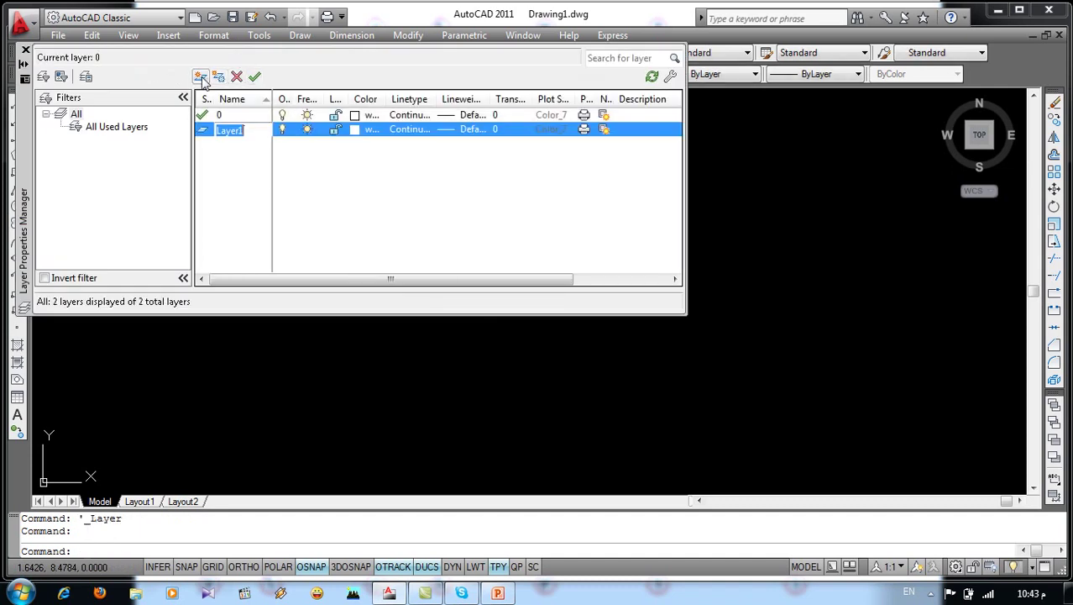
pyautogui.write('Axi')
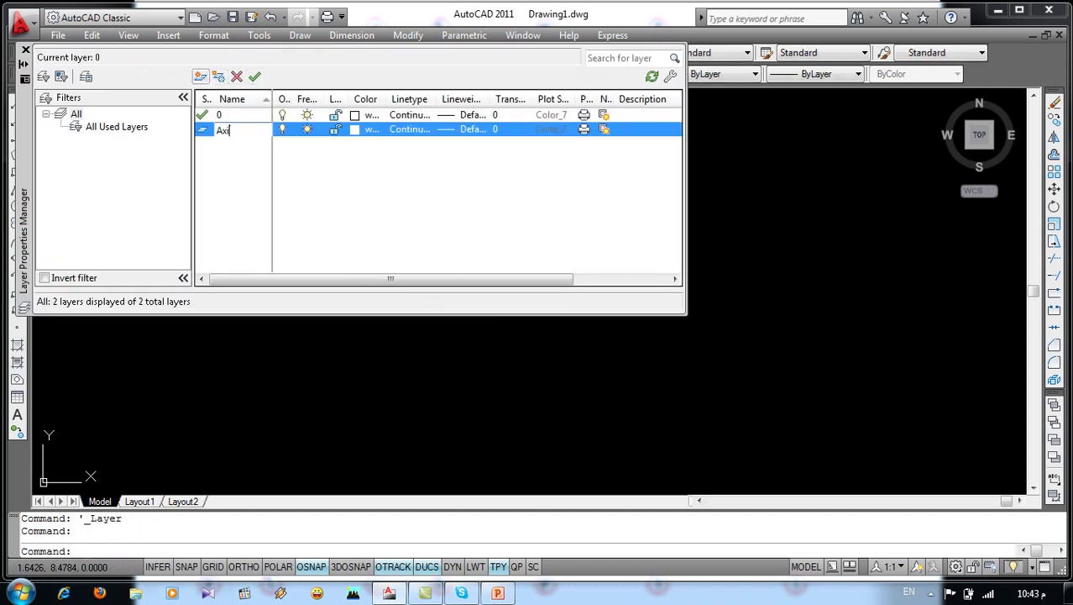
pyautogui.write('s')
pyautogui.click(359, 132)
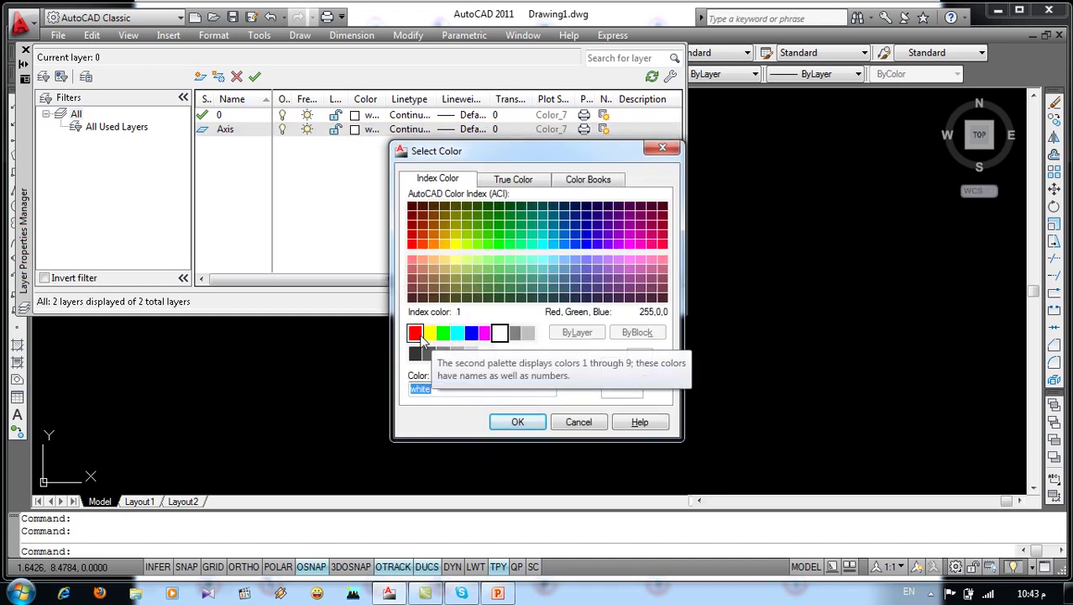
pyautogui.click(418, 335)
pyautogui.click(509, 422)
# Load the CENTER2 linetype and assign it to the Axis layer
pyautogui.click(406, 135)
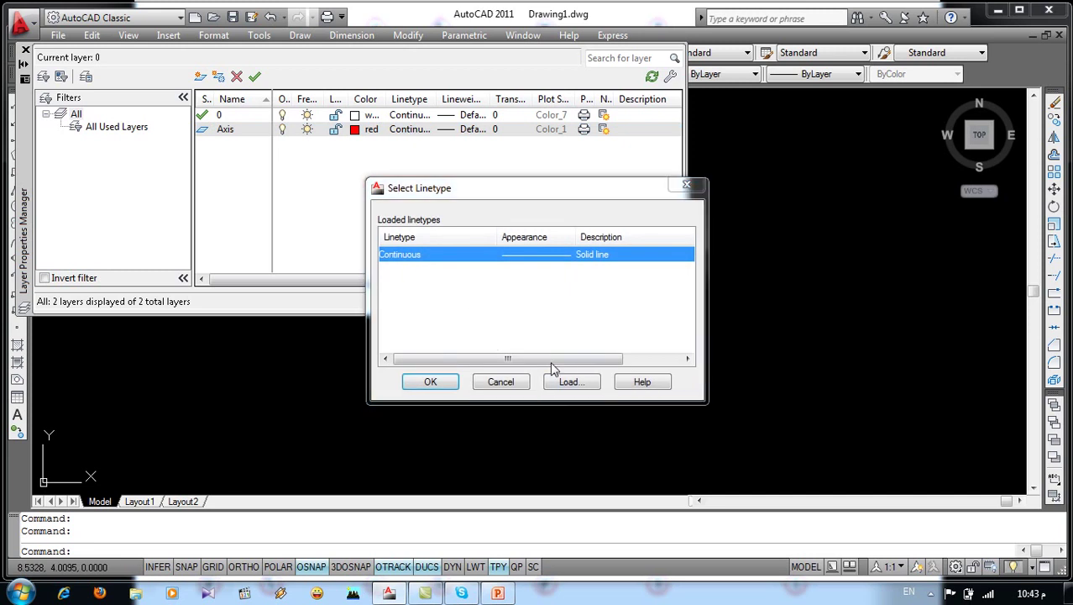
pyautogui.click(562, 379)
pyautogui.scroll(-3, 445, 313)
pyautogui.scroll(-2, 451, 313)
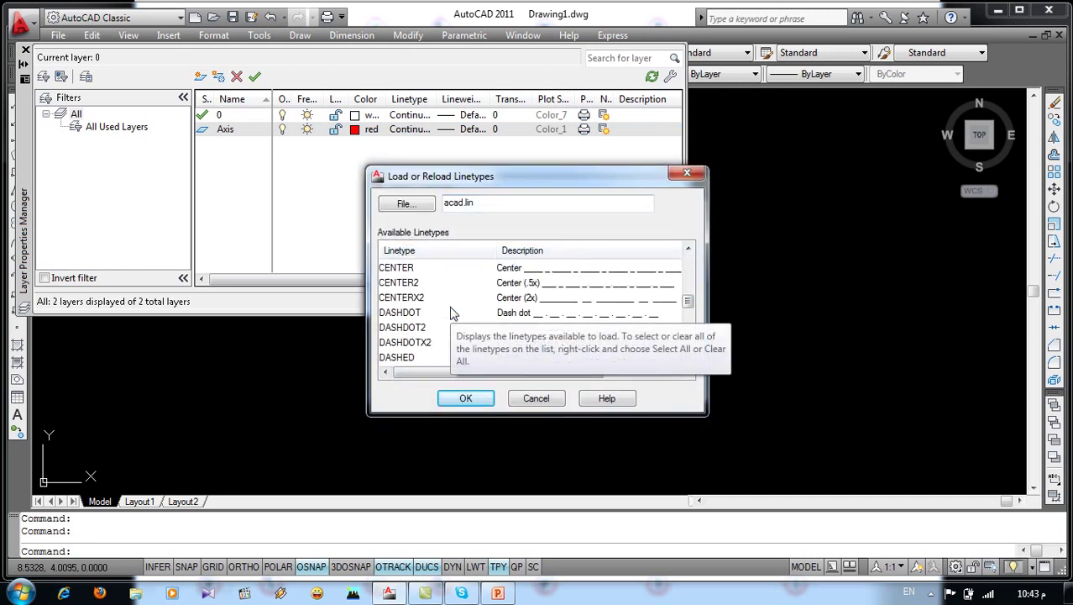
pyautogui.click(417, 284)
pyautogui.click(465, 398)
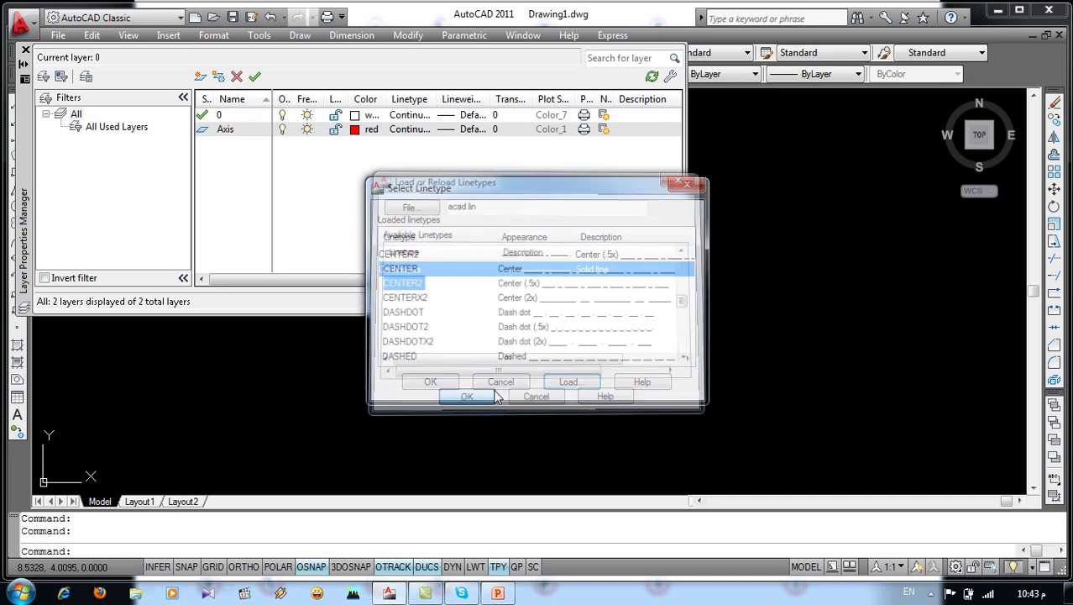
pyautogui.click(464, 253)
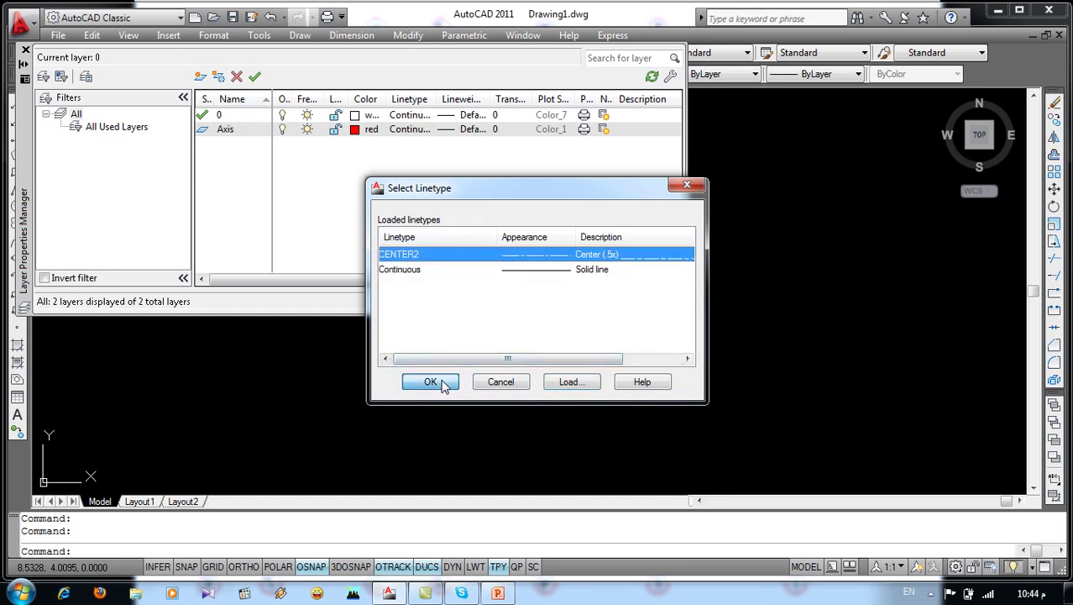
pyautogui.click(441, 379)
# Set the Axis layer's lineweight to 0.30 mm and add another layer
pyautogui.click(471, 129)
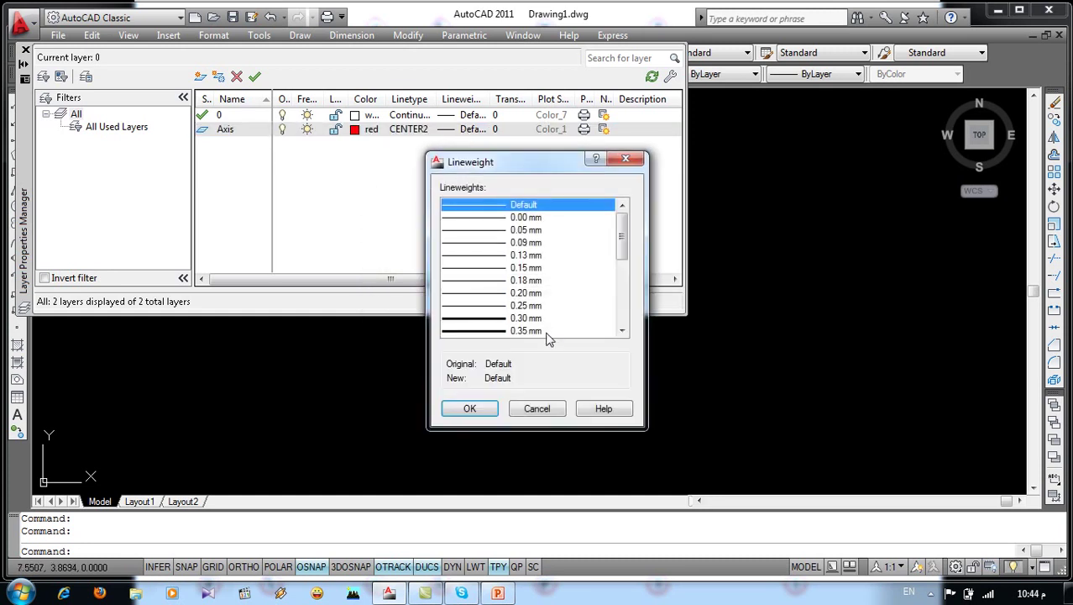
pyautogui.click(524, 320)
pyautogui.click(467, 408)
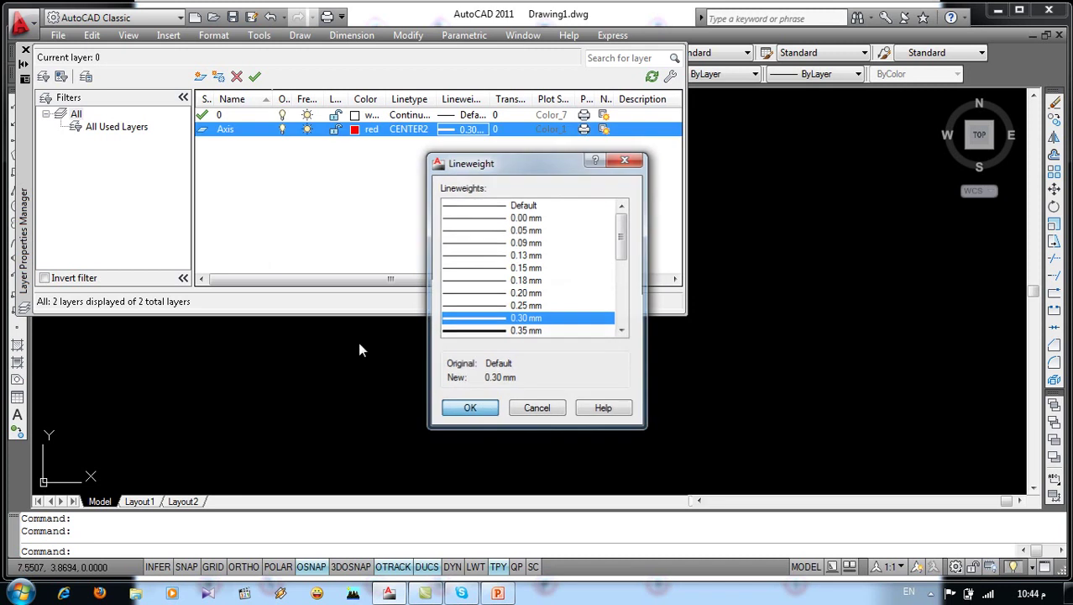
pyautogui.click(200, 78)
# Name the new layer Circle, colour it yellow and give it a Continuous linetype
pyautogui.write('Circ')
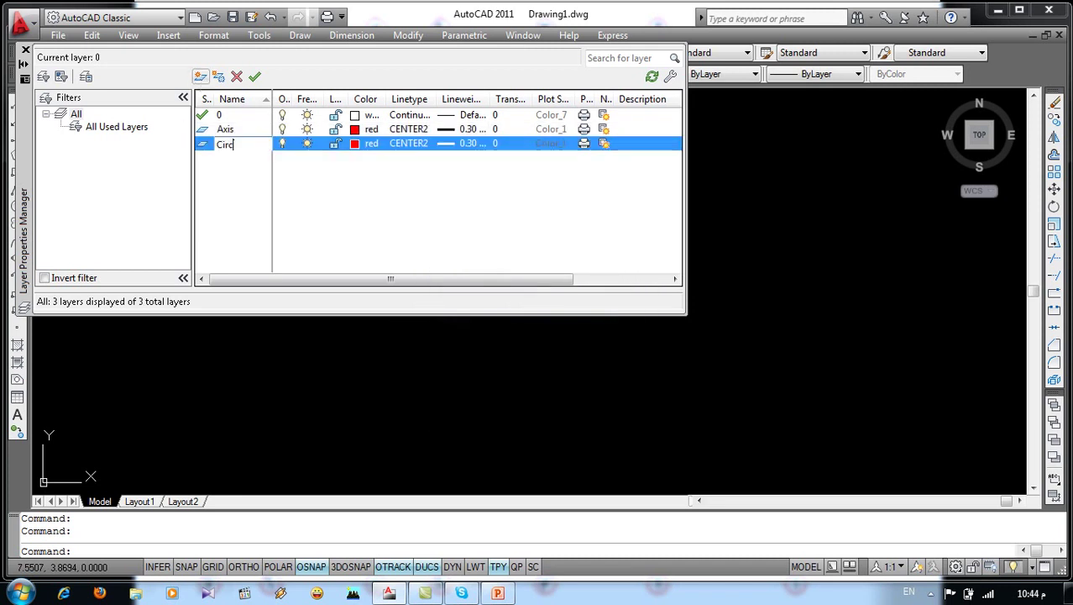
pyautogui.press('Return')
pyautogui.click(357, 145)
pyautogui.click(429, 333)
pyautogui.click(517, 421)
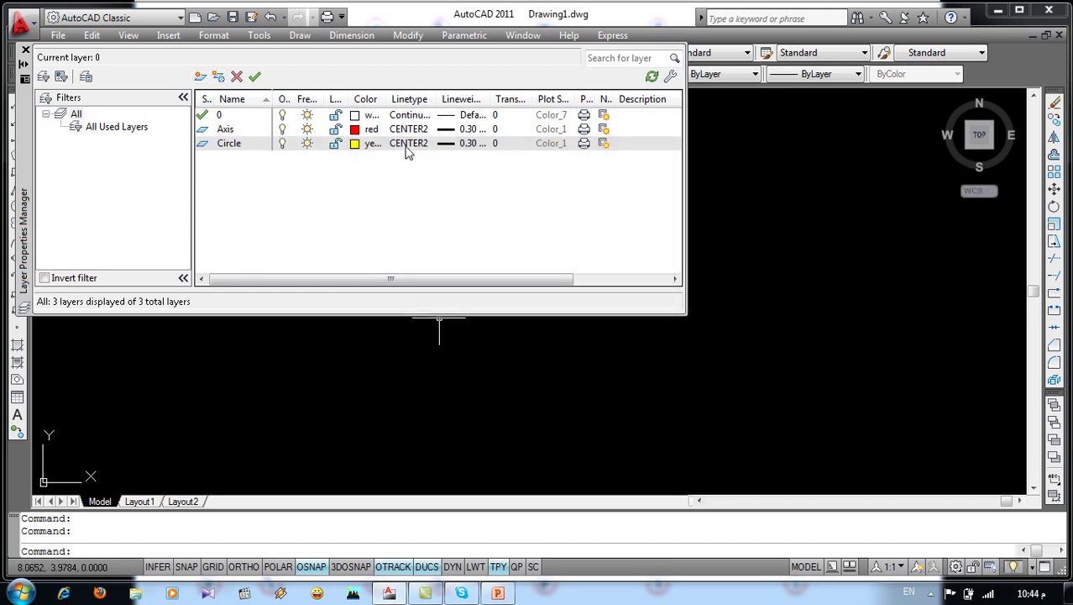
pyautogui.click(408, 144)
pyautogui.click(453, 269)
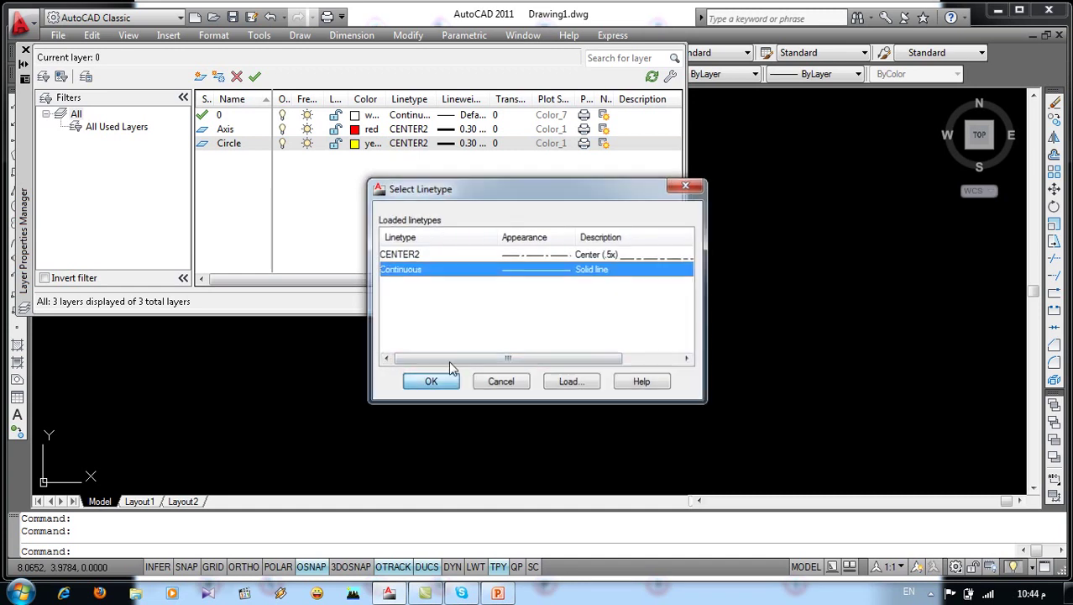
pyautogui.click(433, 381)
# Add a Wall layer coloured white
pyautogui.click(200, 76)
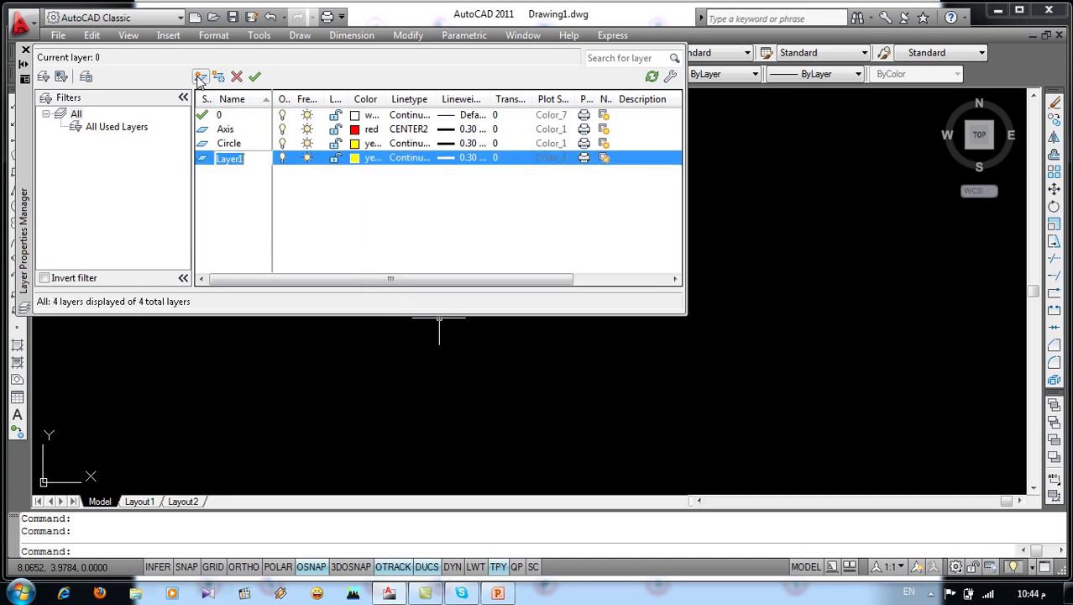
pyautogui.write('Wall')
pyautogui.press('Return')
pyautogui.click(359, 165)
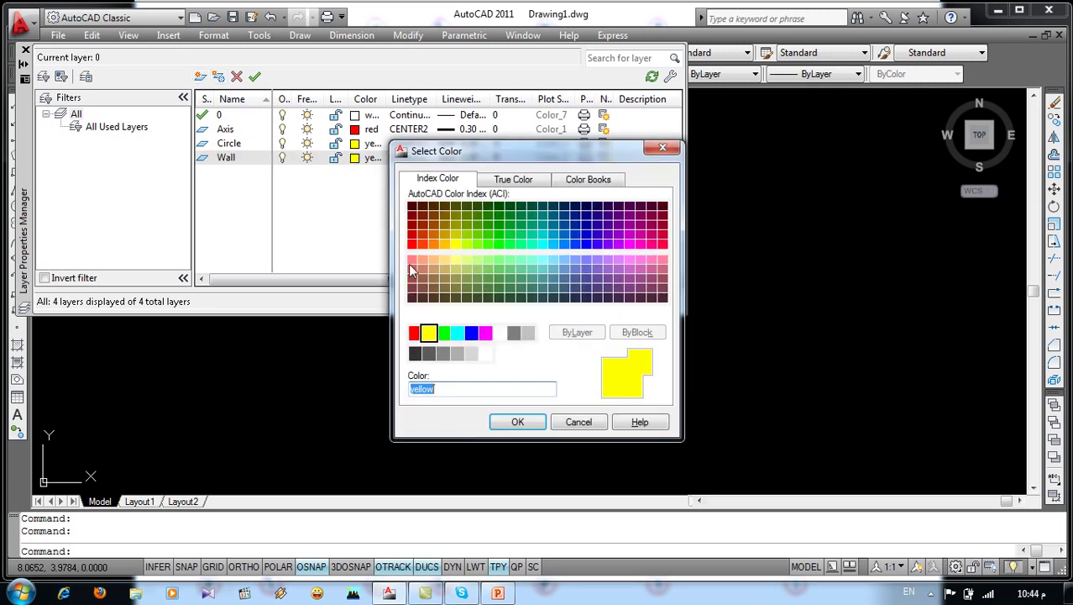
pyautogui.click(500, 333)
pyautogui.click(518, 422)
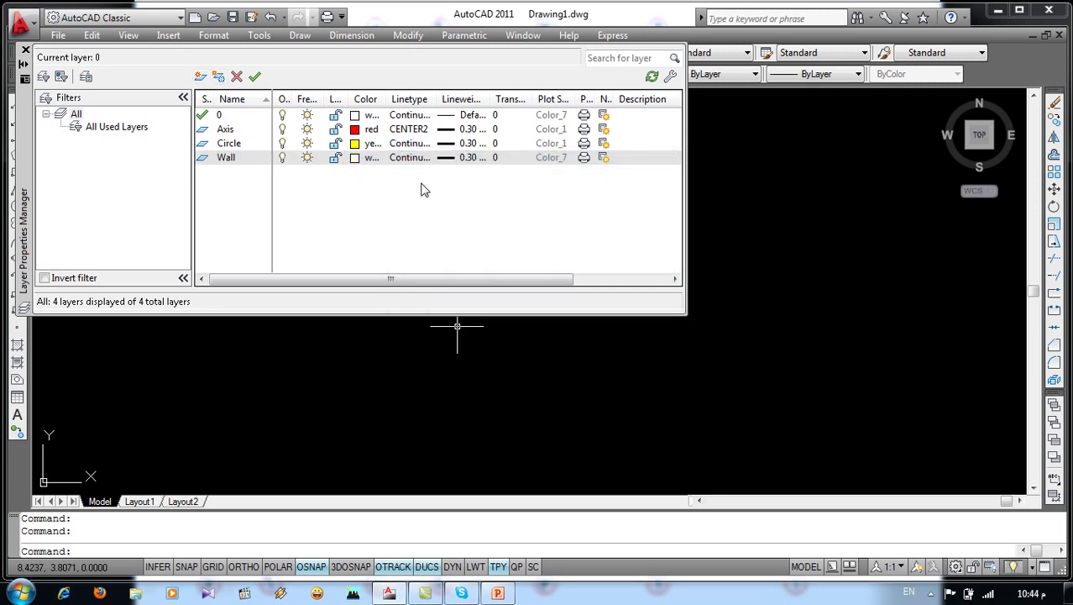
# Give the Wall layer a 0.40 mm lineweight and add another layer
pyautogui.click(443, 159)
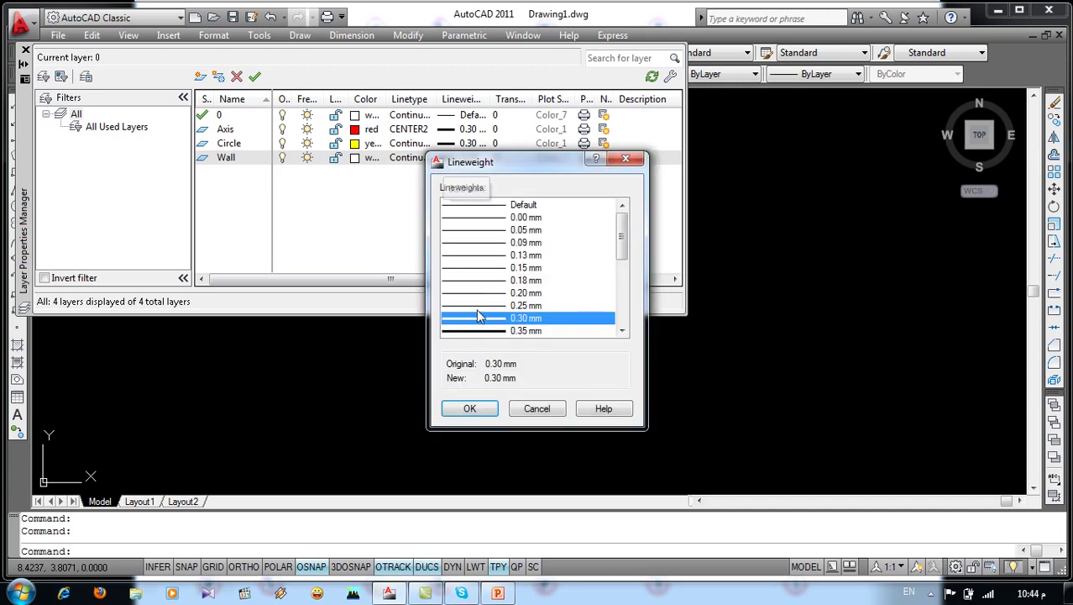
pyautogui.click(622, 331)
pyautogui.click(623, 331)
pyautogui.click(528, 318)
pyautogui.click(469, 409)
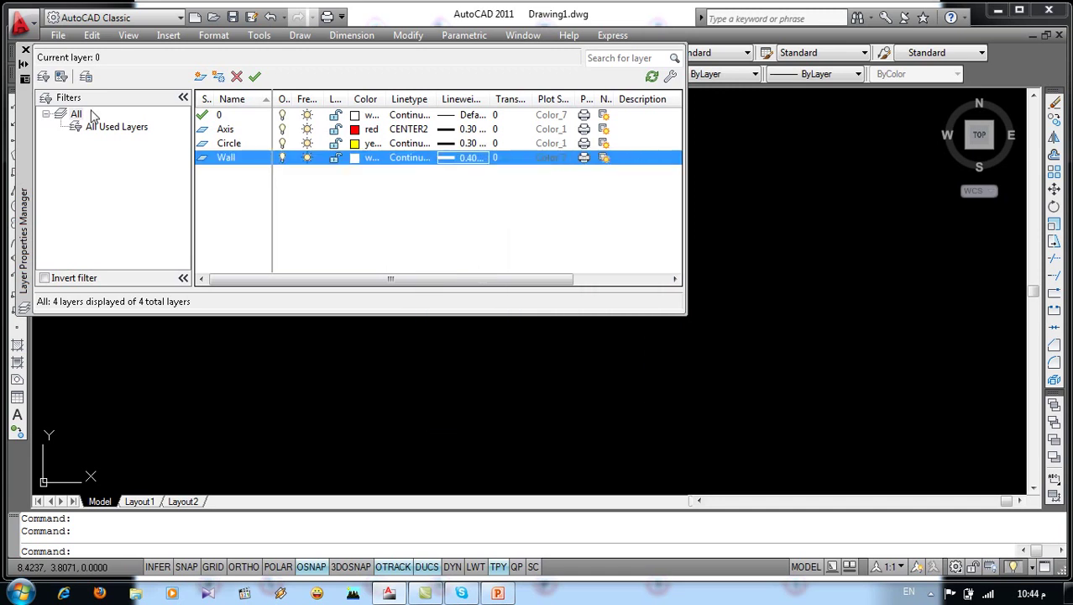
pyautogui.click(201, 77)
# Name the new layer Column and colour it green
pyautogui.write('Column')
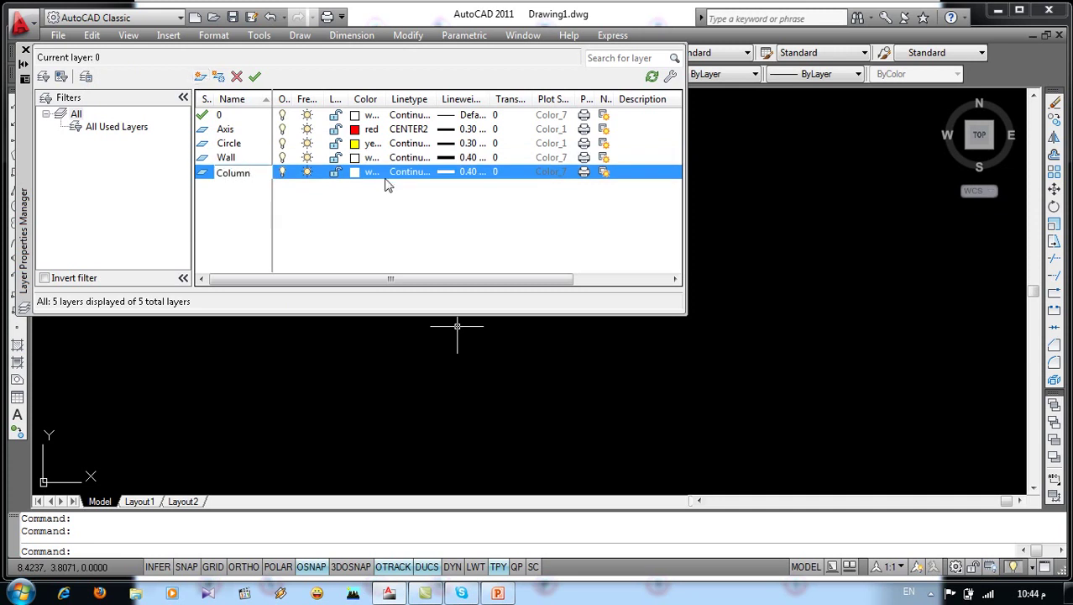
pyautogui.click(355, 173)
pyautogui.click(444, 333)
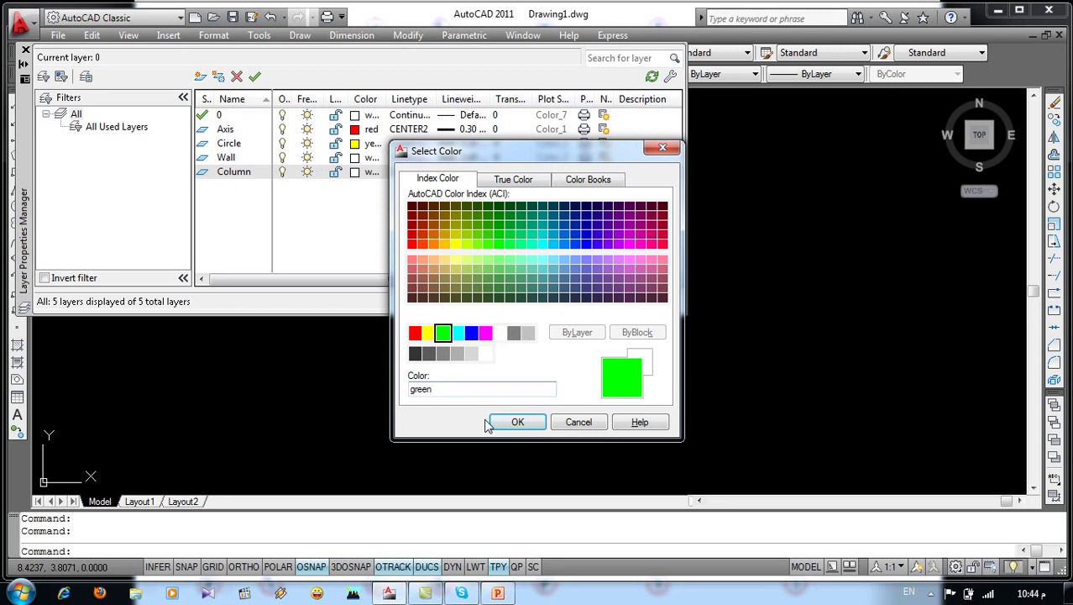
pyautogui.click(516, 422)
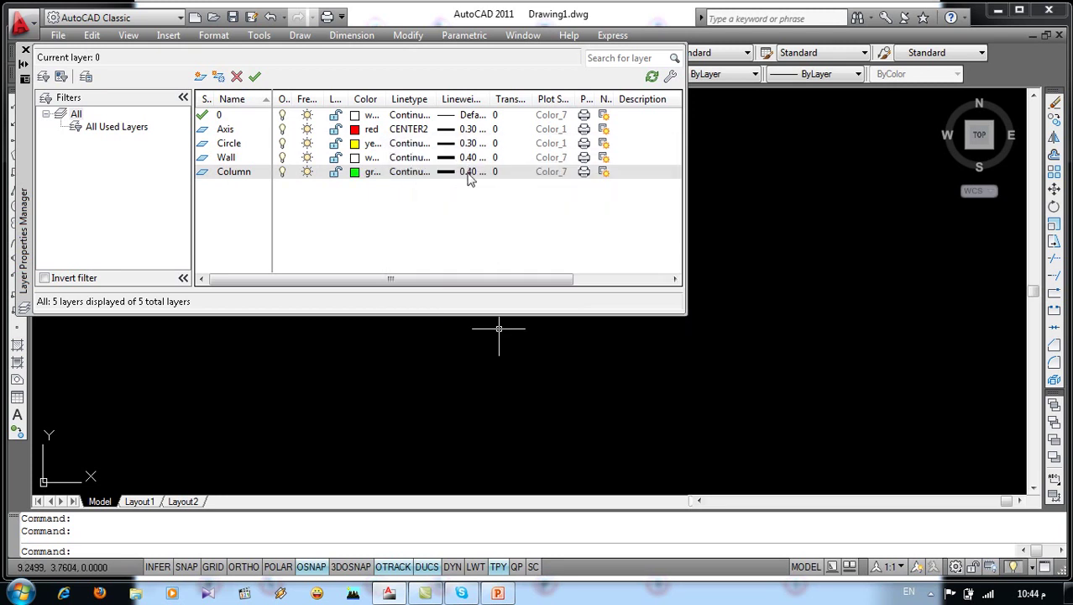
pyautogui.click(200, 77)
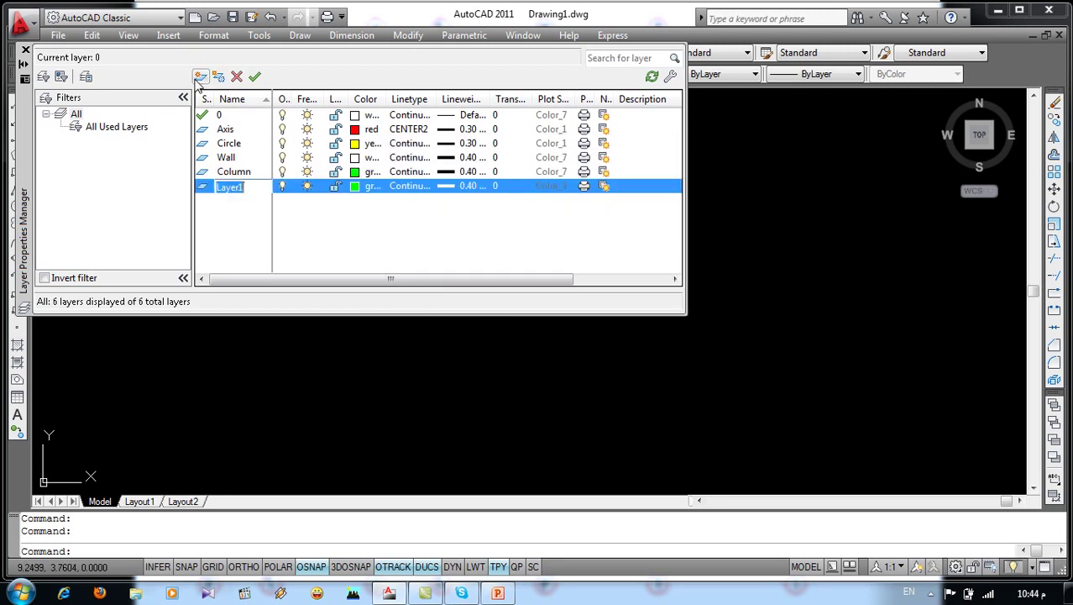
# Add a Dimension layer coloured yellow
pyautogui.write('Dimension')
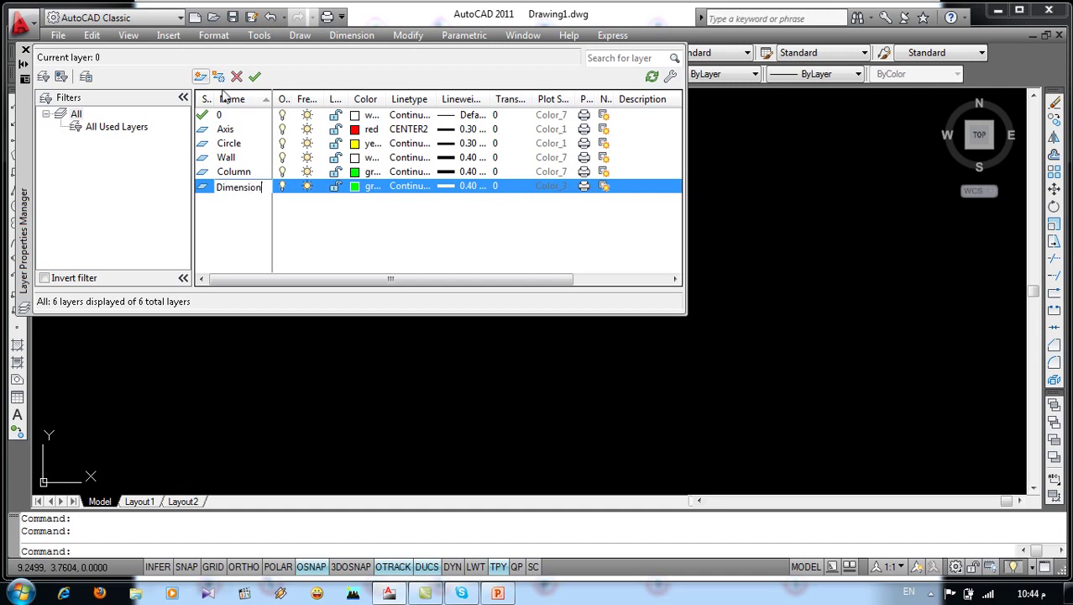
pyautogui.click(354, 185)
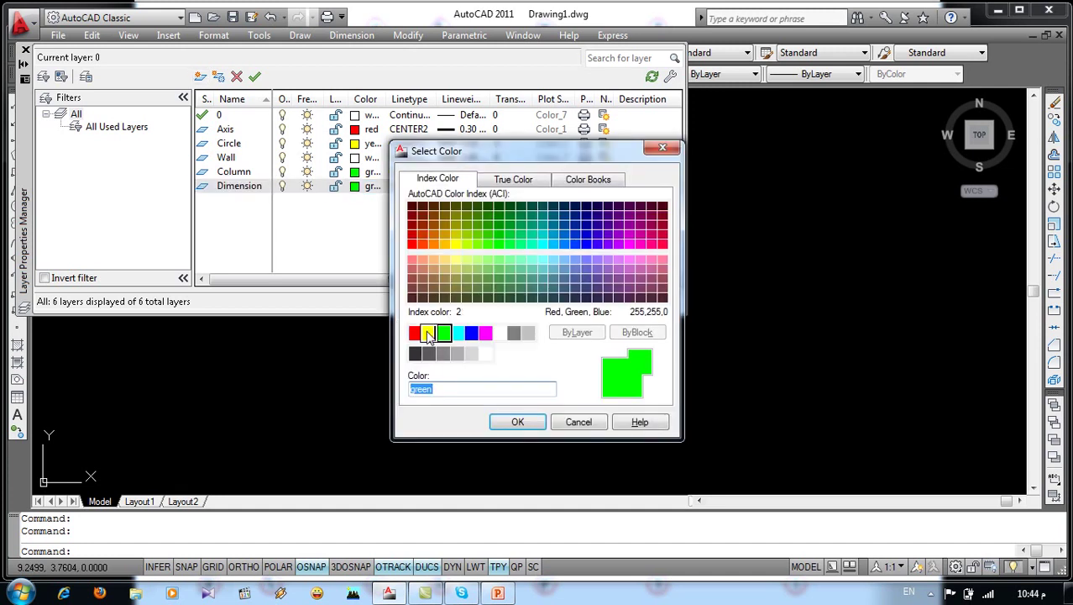
pyautogui.click(429, 333)
pyautogui.click(517, 422)
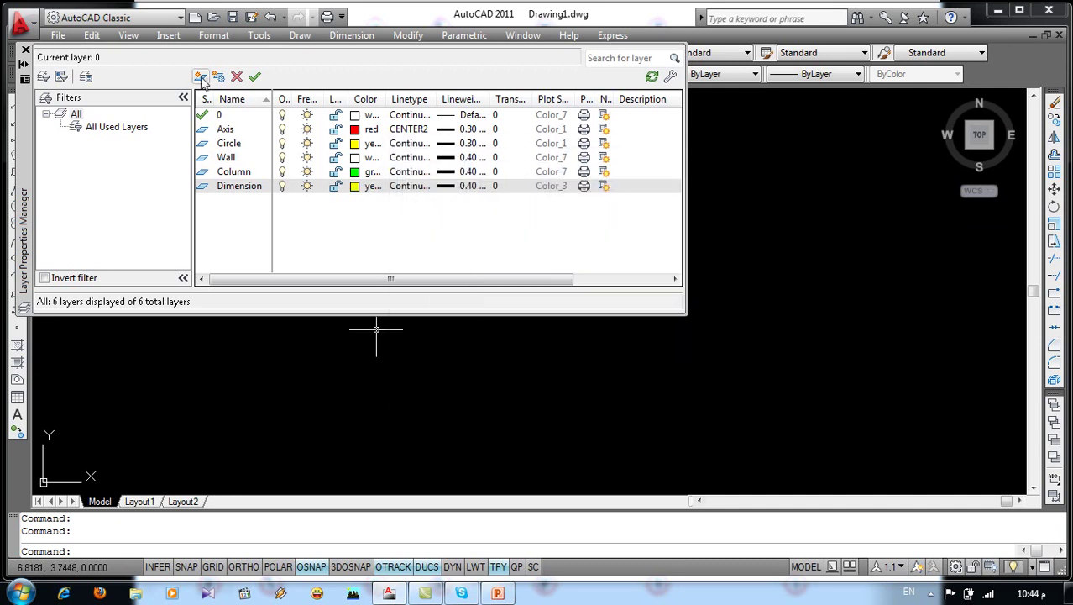
pyautogui.click(201, 77)
# Add a Text layer coloured white
pyautogui.write('Text')
pyautogui.click(355, 200)
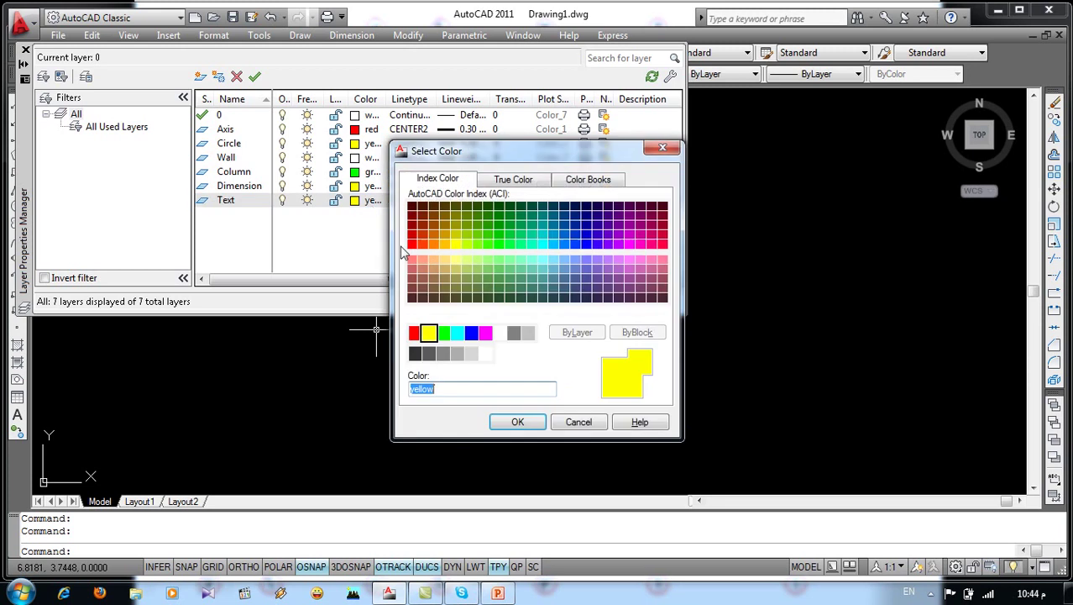
pyautogui.click(500, 332)
pyautogui.click(514, 422)
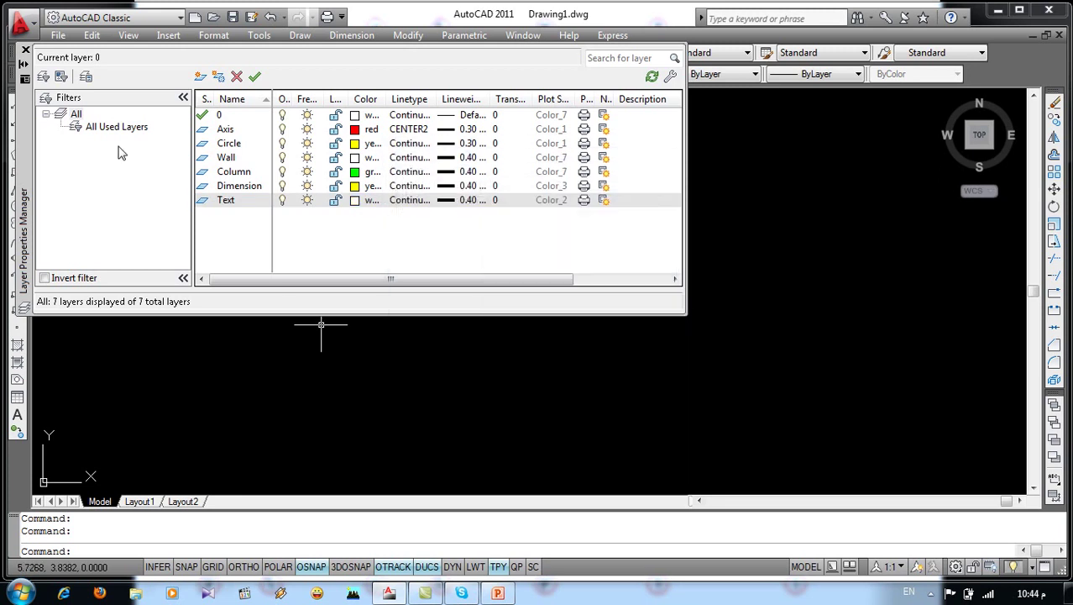
# Make Axis the current layer and draw a long horizontal axis line with Ortho on
pyautogui.click(25, 49)
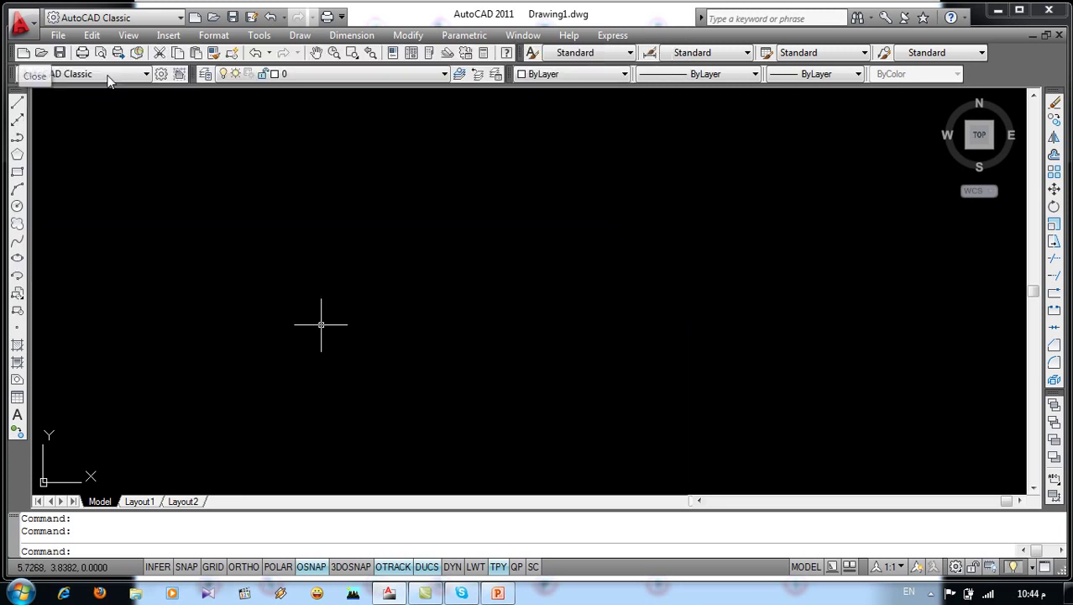
pyautogui.click(418, 75)
pyautogui.click(336, 97)
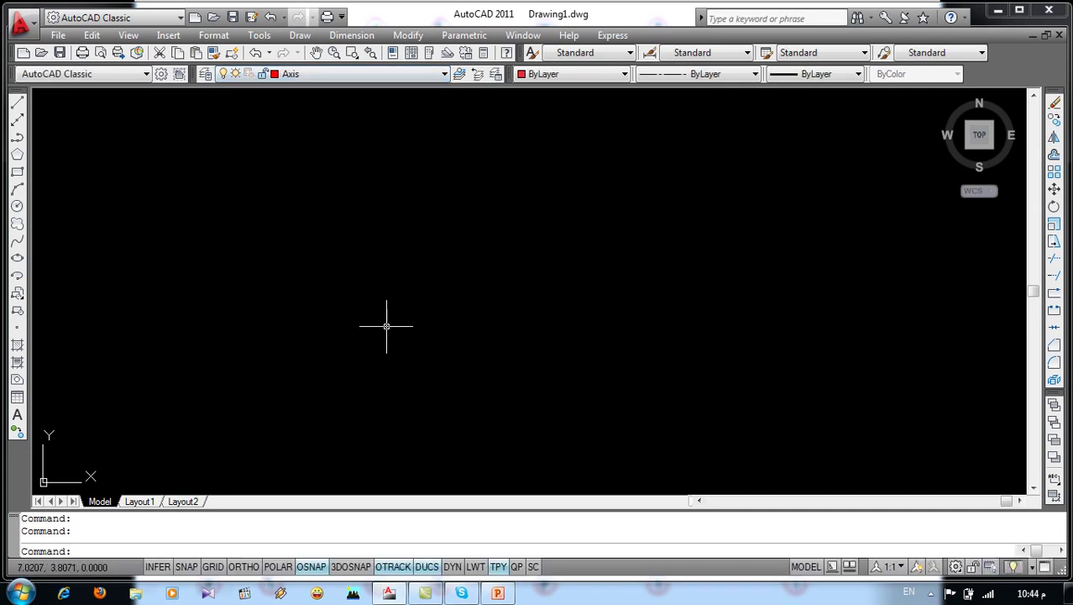
pyautogui.write('l')
pyautogui.press('Return')
pyautogui.click(186, 438)
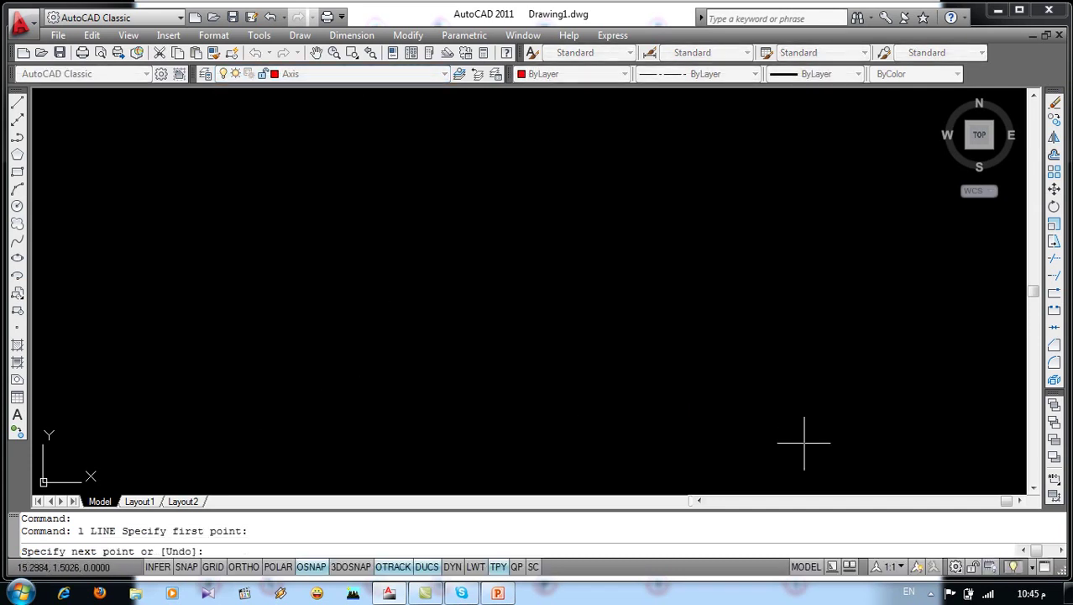
pyautogui.press('F8')
pyautogui.click(941, 438)
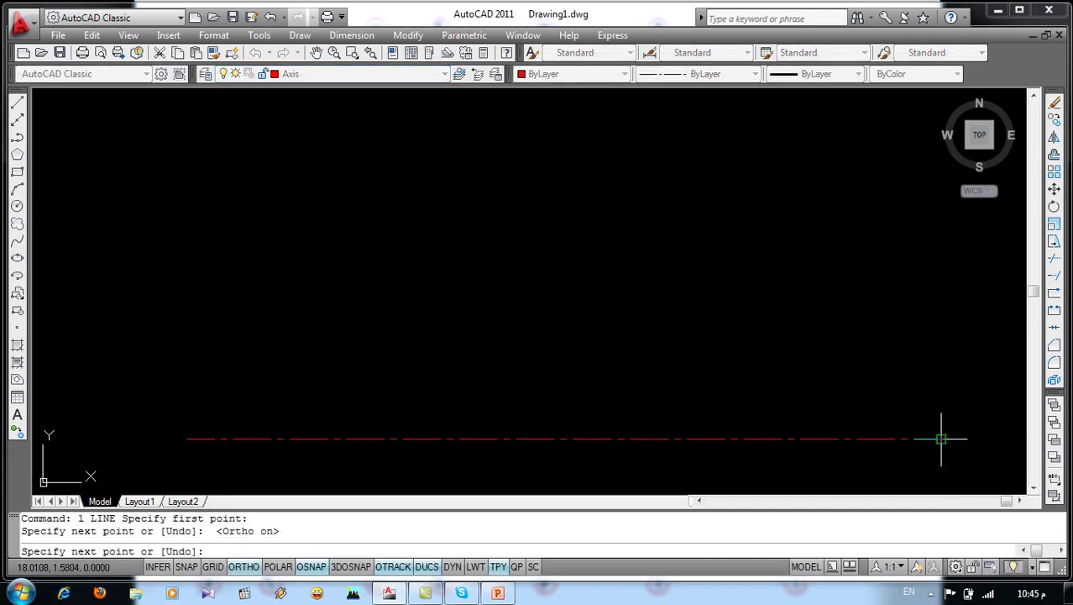
pyautogui.press('Return')
# Offset the horizontal axis line 2 units upward
pyautogui.press('Return')
pyautogui.write('2')
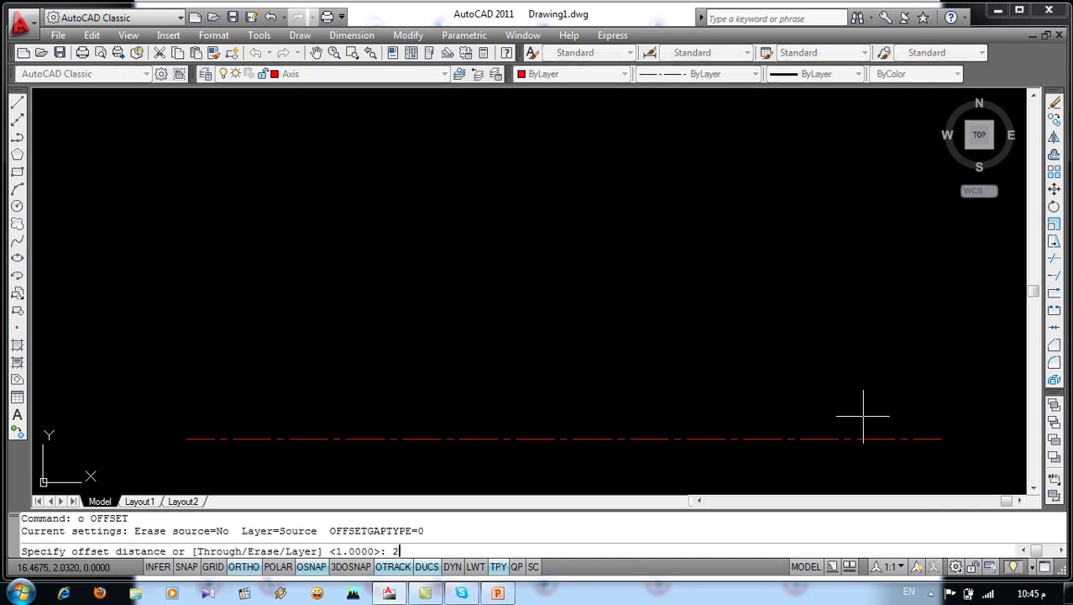
pyautogui.press('Return')
pyautogui.click(824, 438)
pyautogui.click(788, 370)
pyautogui.press('Return')
pyautogui.scroll(-5, 527, 361)
# Pan the view to bring the whole floor-plan grid into sight
pyautogui.moveTo(529, 338); pyautogui.dragTo(542, 392, button='middle')
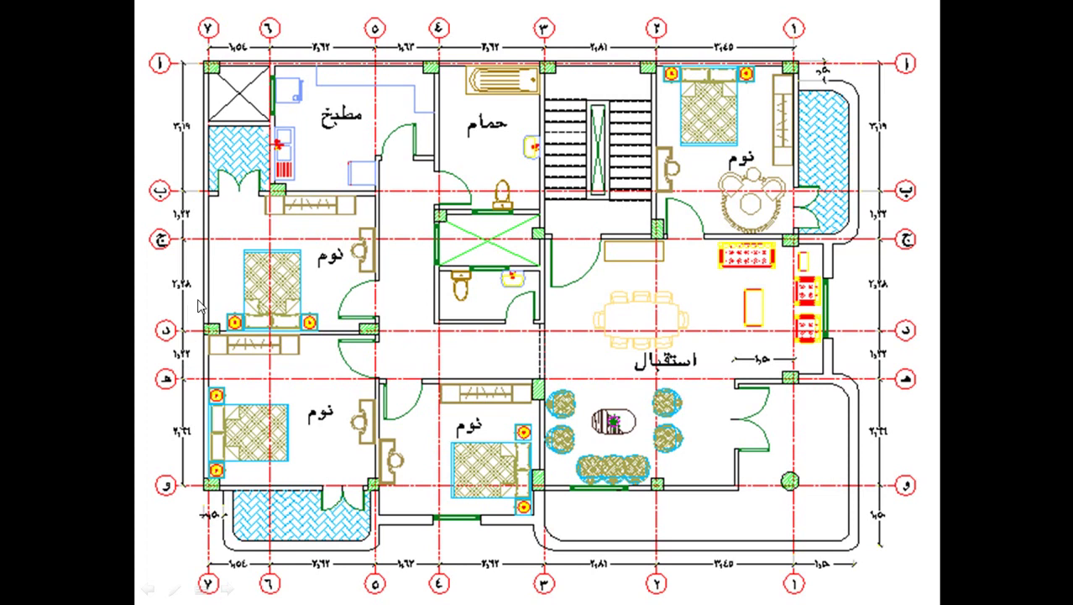
# Back in AutoCAD, offset a new horizontal axis 2.66 above the top one
pyautogui.hotkey('alt', 'Tab')
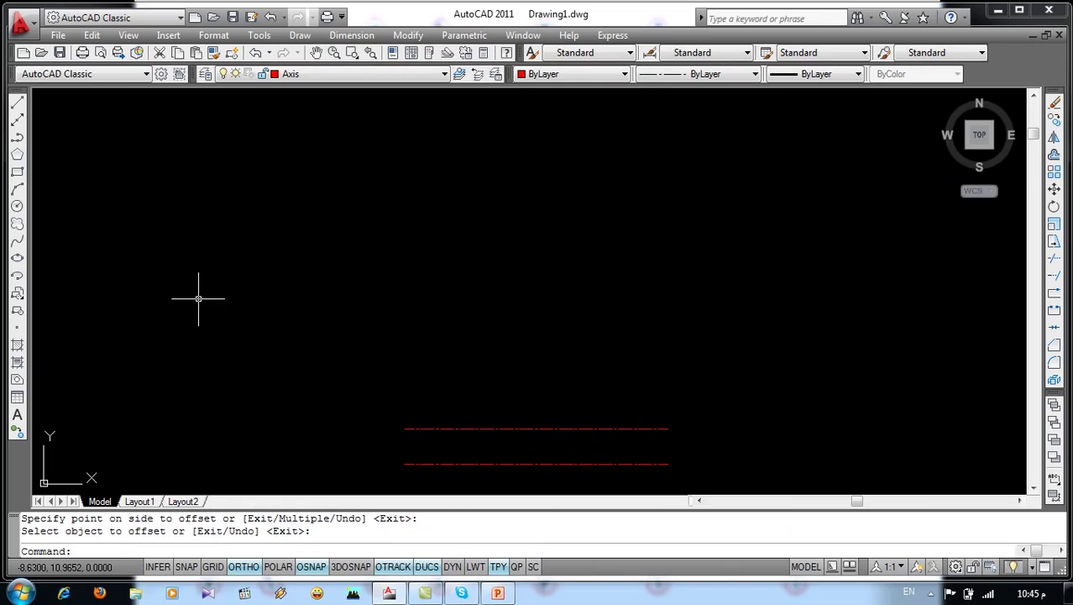
pyautogui.press('Return')
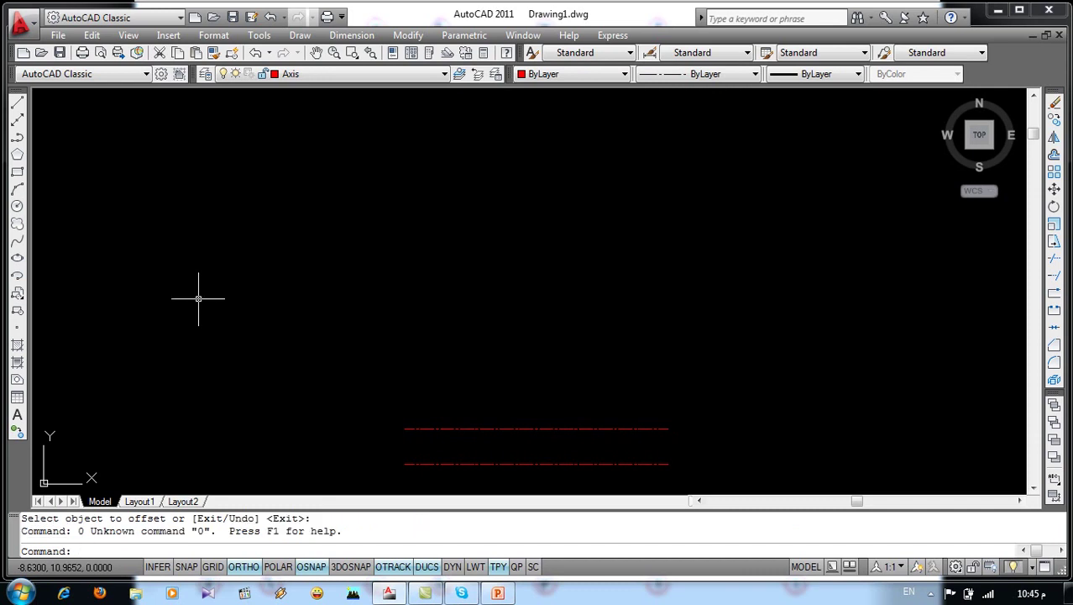
pyautogui.press('Escape')
pyautogui.press('Escape')
pyautogui.press('Return')
pyautogui.write('2')
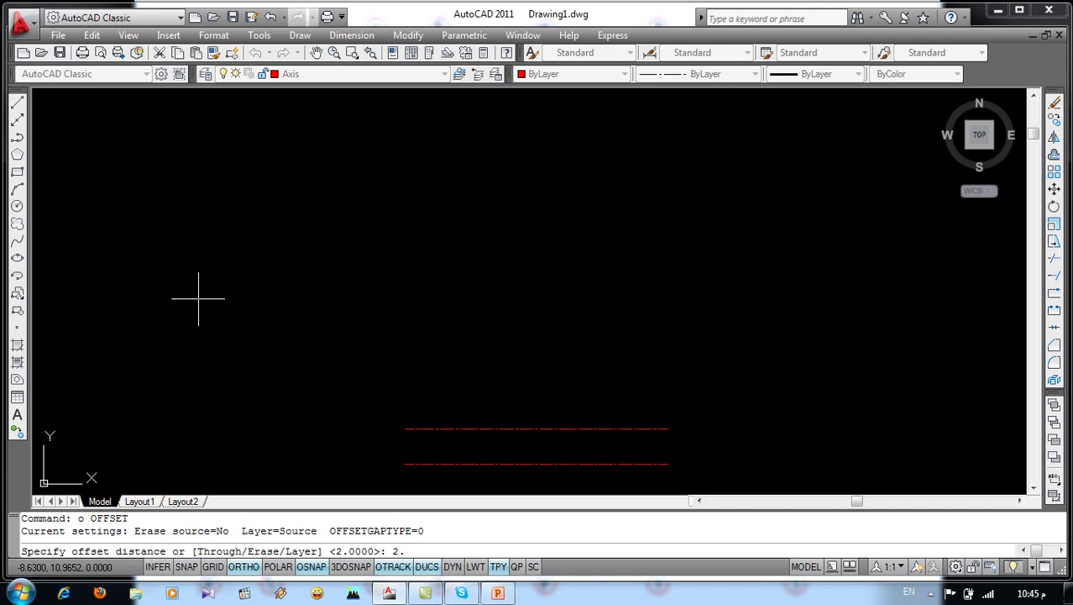
pyautogui.press('Return')
pyautogui.click(452, 428)
pyautogui.click(440, 346)
pyautogui.press('Escape')
pyautogui.press('Escape')
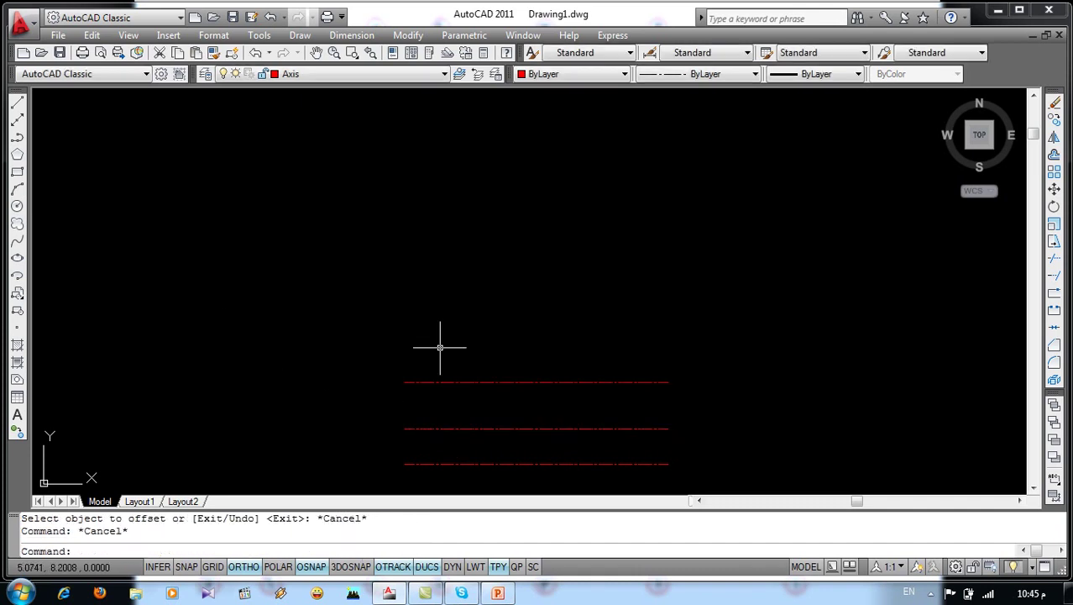
pyautogui.write('o')
# Offset two more horizontal axes upward at 1.22 and 2.28
pyautogui.press('Return')
pyautogui.write('1.')
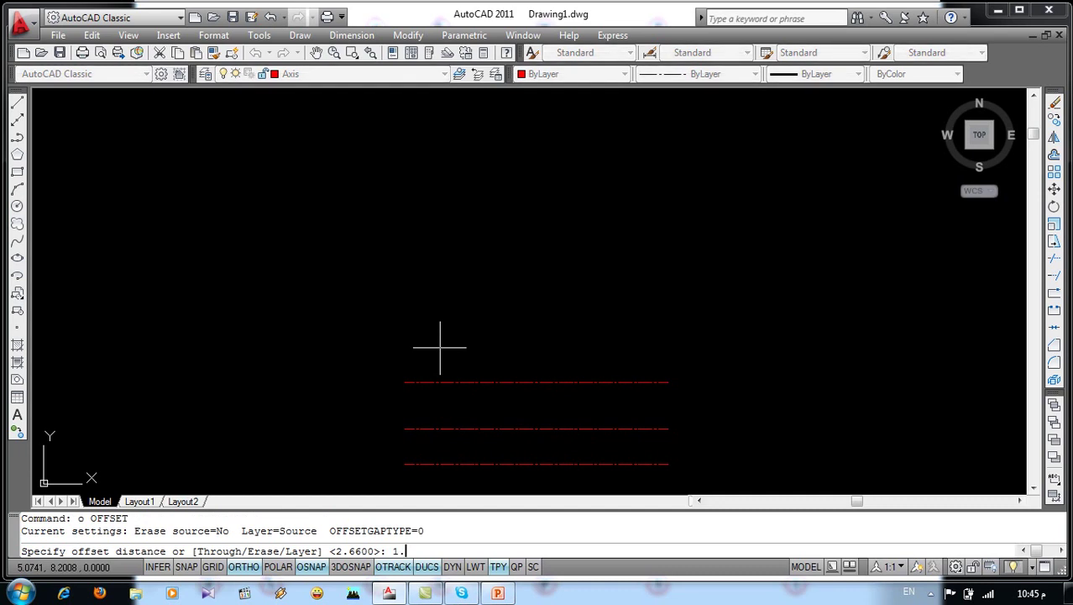
pyautogui.write('2')
pyautogui.press('Return')
pyautogui.click(461, 382)
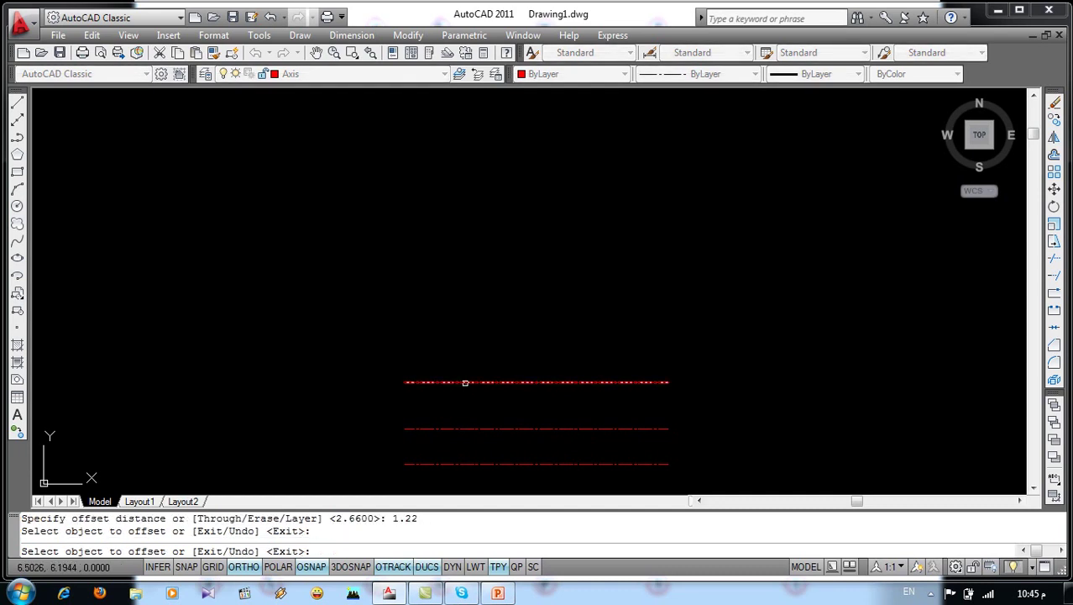
pyautogui.click(442, 306)
pyautogui.press('Return')
pyautogui.press('Return')
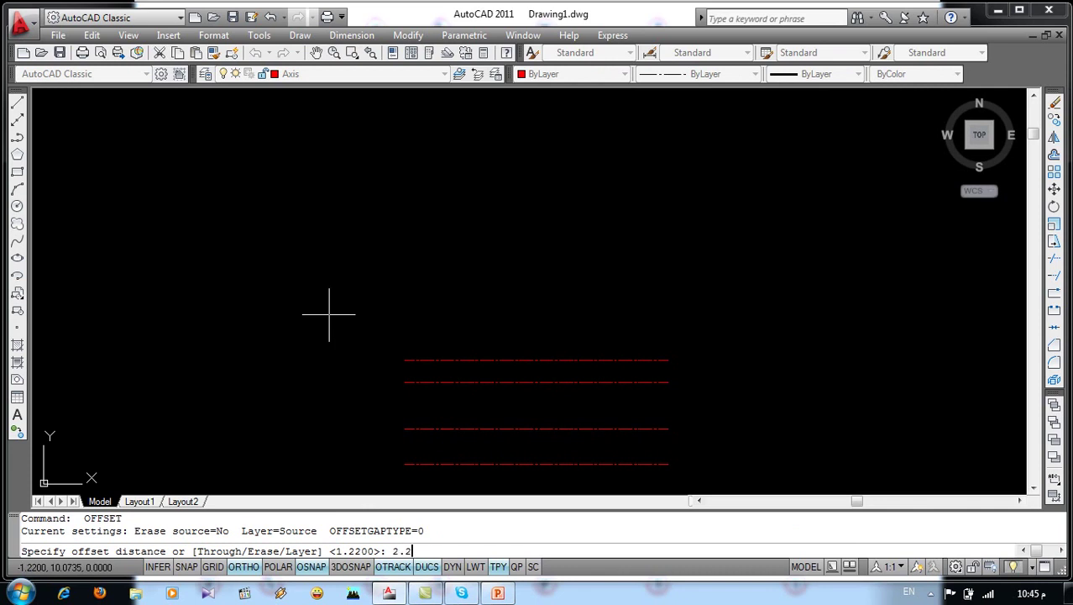
pyautogui.press('Return')
pyautogui.click(447, 360)
pyautogui.click(449, 283)
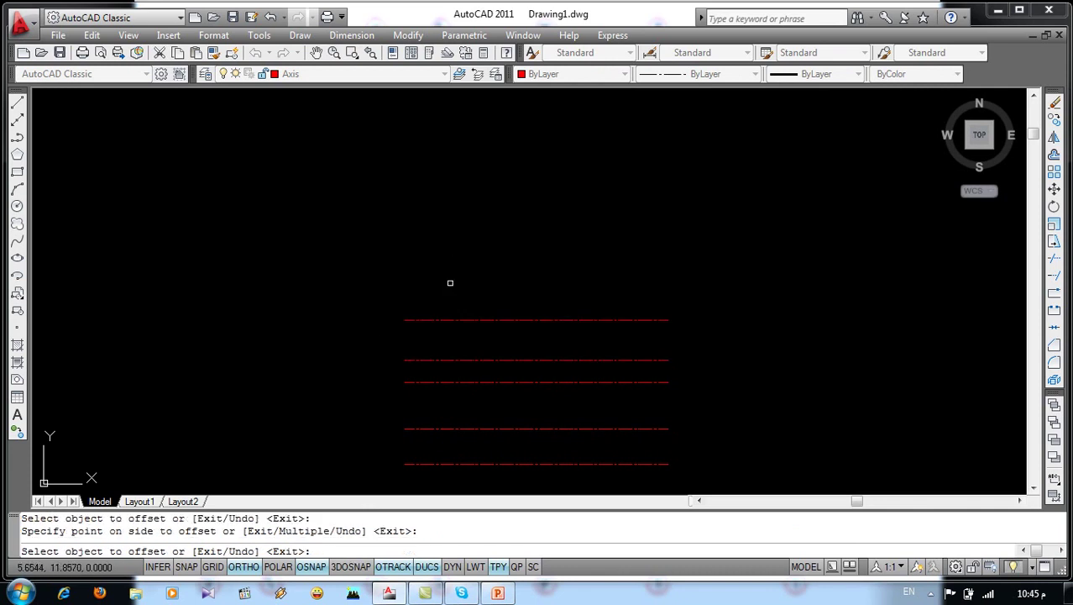
pyautogui.press('Return')
pyautogui.press('Return')
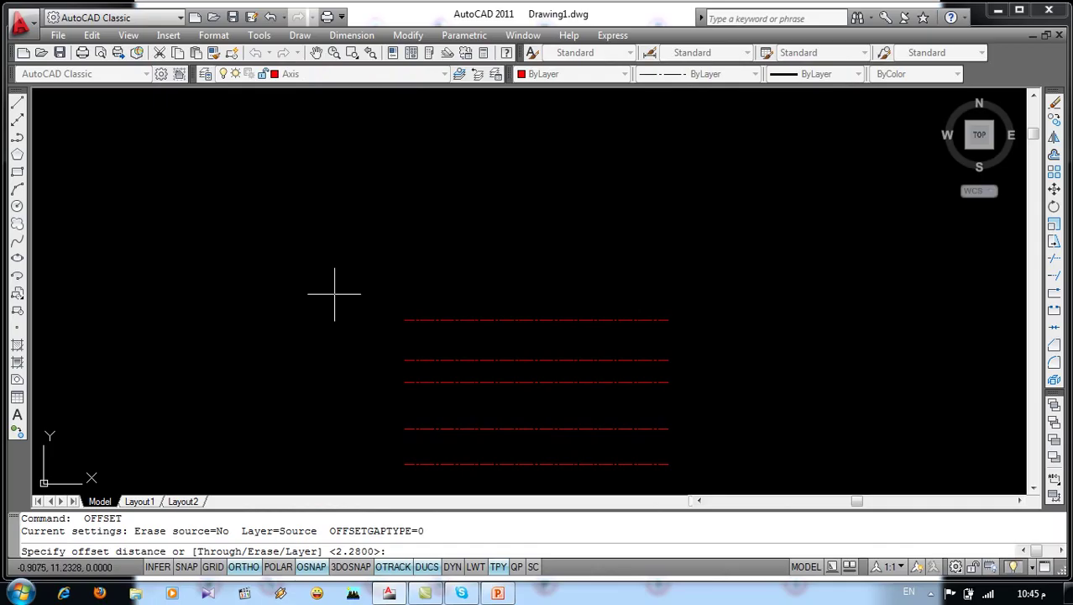
# Add the remaining horizontal axes upward at 1.22, 3.19 and 2
pyautogui.write('2')
pyautogui.press('Return')
pyautogui.click(417, 322)
pyautogui.click(427, 252)
pyautogui.press('Return')
pyautogui.press('Return')
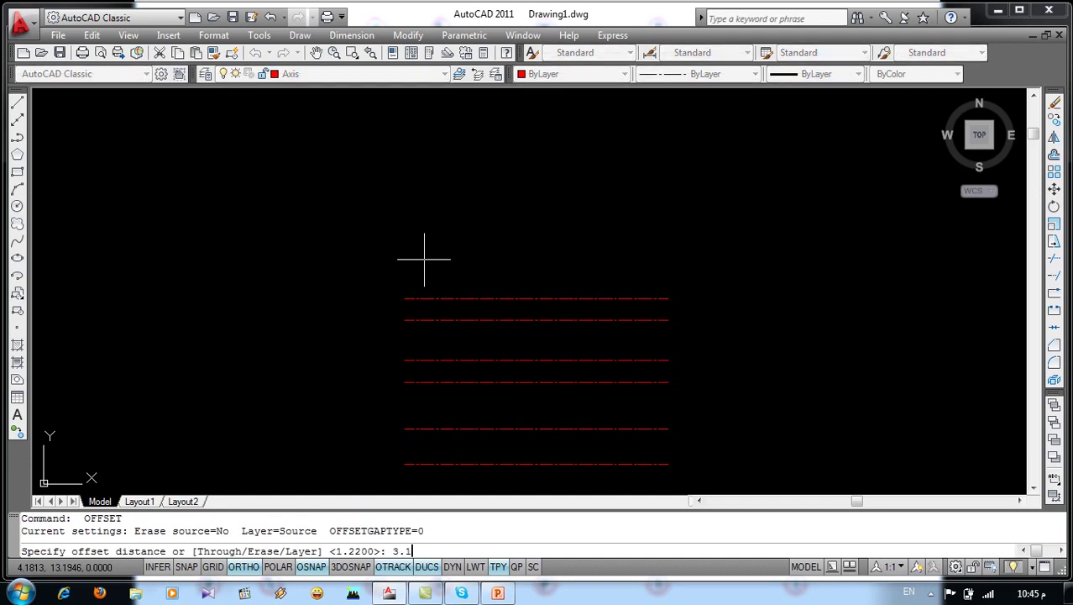
pyautogui.press('Return')
pyautogui.click(455, 298)
pyautogui.click(441, 224)
pyautogui.press('Return')
pyautogui.press('Return')
pyautogui.press('Return')
pyautogui.click(455, 243)
pyautogui.click(458, 177)
# Draw a vertical axis across the grid and offset a copy to its right
pyautogui.press('Return')
pyautogui.write('l')
pyautogui.press('Return')
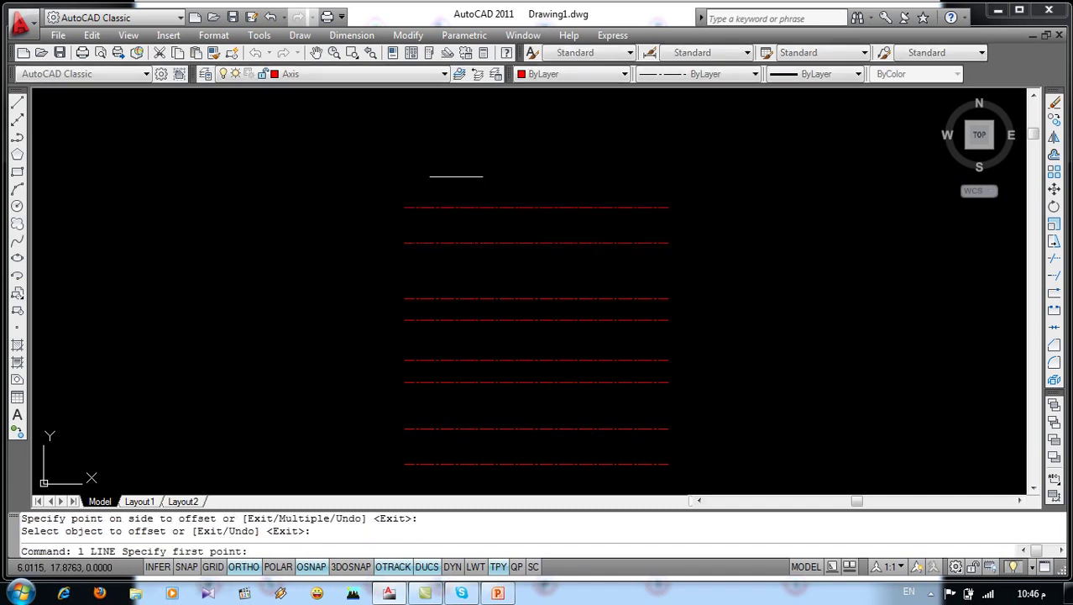
pyautogui.click(428, 185)
pyautogui.click(430, 476)
pyautogui.moveTo(428, 475); pyautogui.dragTo(379, 431, button='middle')
pyautogui.press('Return')
pyautogui.write('o')
pyautogui.press('Return')
pyautogui.press('Return')
pyautogui.click(379, 364)
pyautogui.click(450, 352)
pyautogui.press('Return')
pyautogui.press('Return')
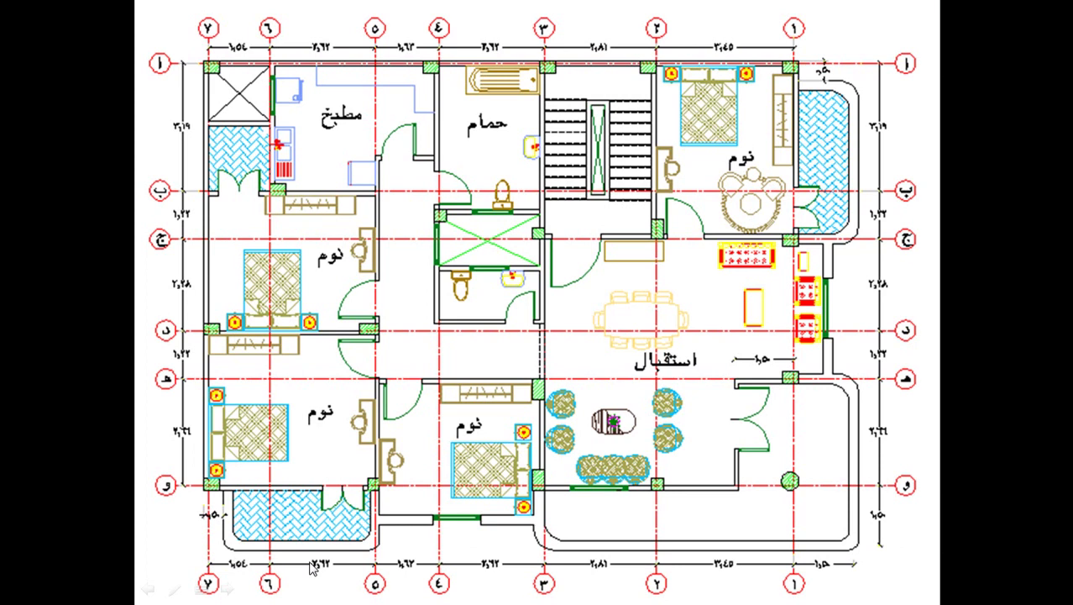
# Return to the floor plan slide for the vertical axis spacings, then back to AutoCAD
pyautogui.click(333, 568)
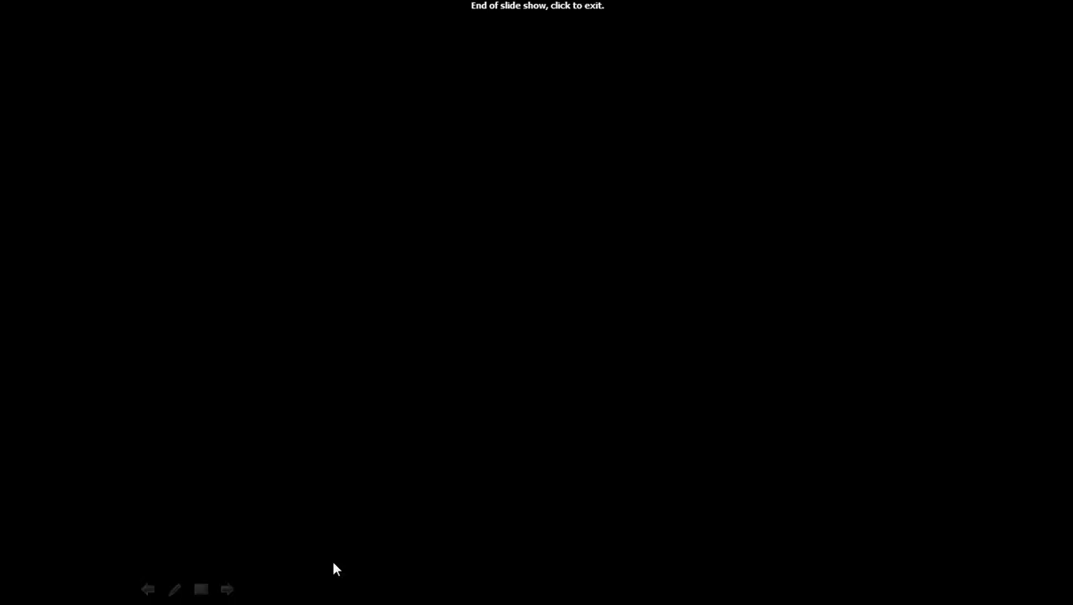
pyautogui.press('Left')
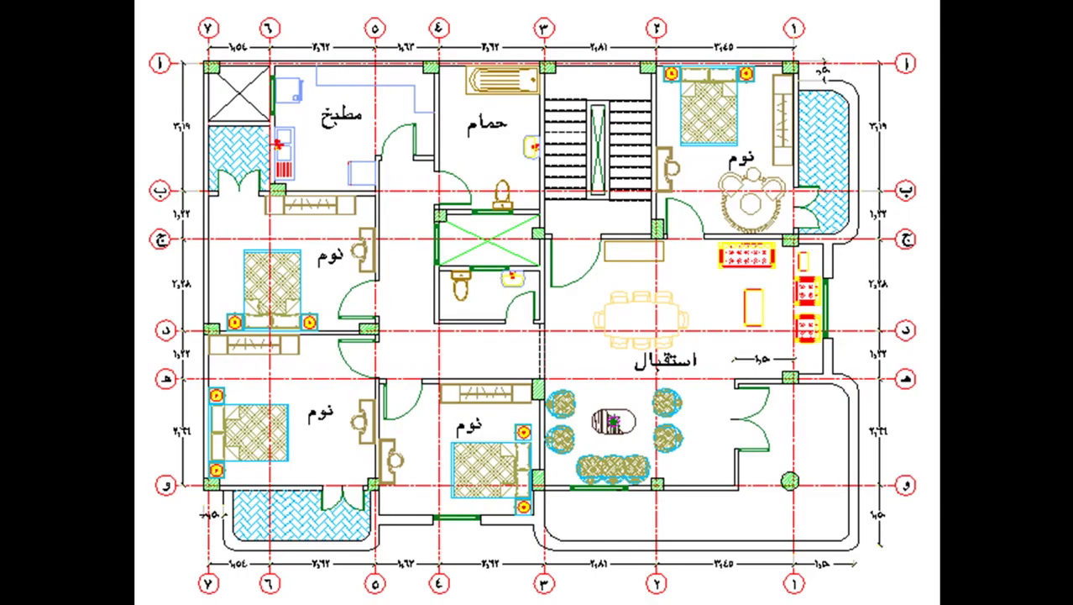
pyautogui.hotkey('alt', 'Tab')
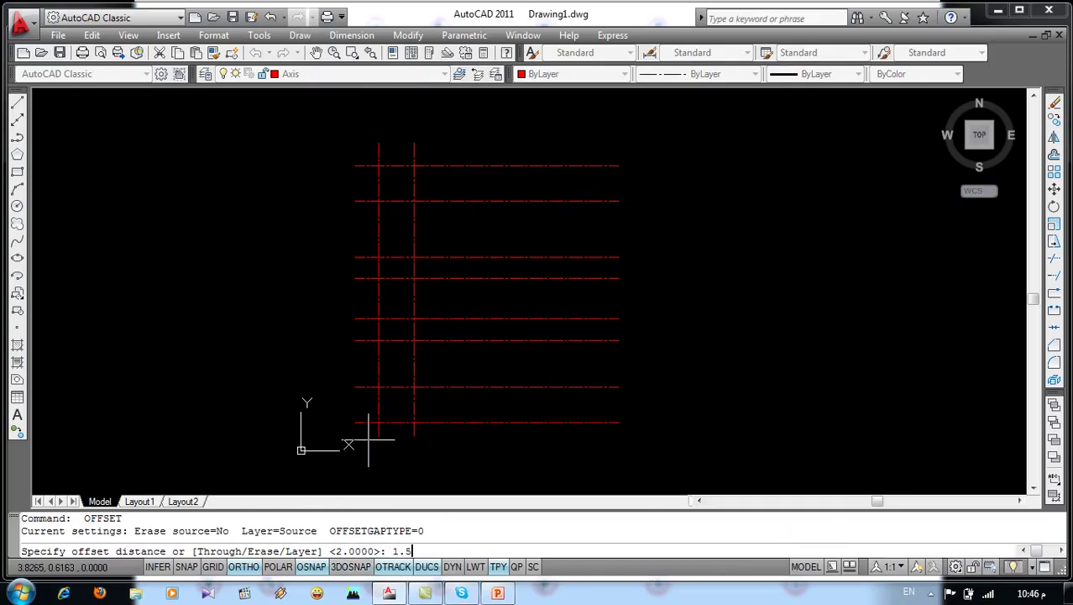
# Offset the rightmost vertical axis by 1.54, then the new axis by 2.62
pyautogui.press('Return')
pyautogui.click(415, 396)
pyautogui.click(483, 399)
pyautogui.press('Return')
pyautogui.press('Return')
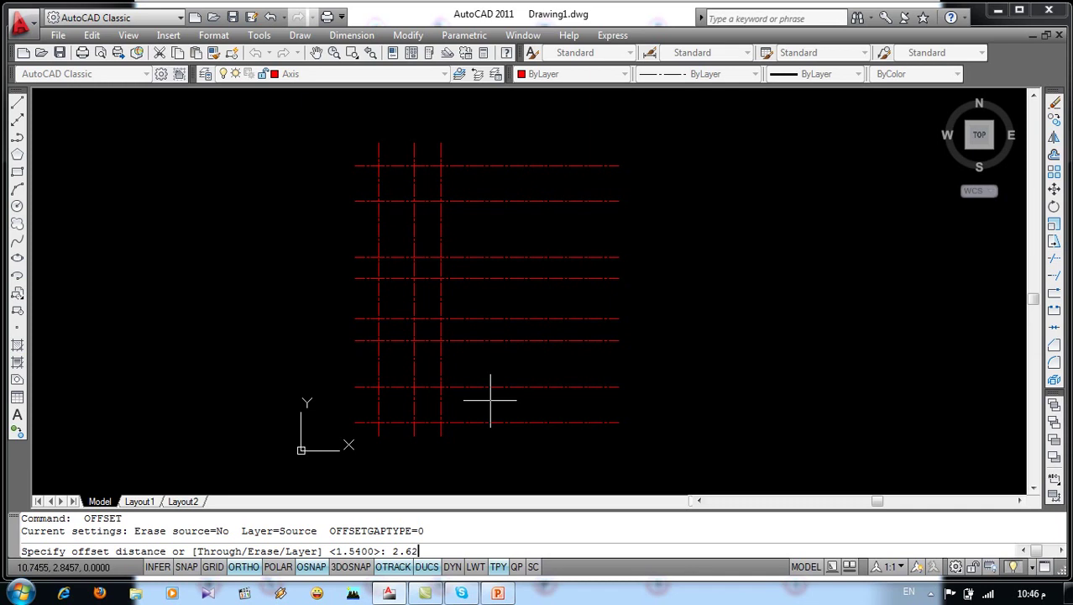
pyautogui.press('Return')
pyautogui.click(440, 395)
pyautogui.click(491, 401)
pyautogui.press('Return')
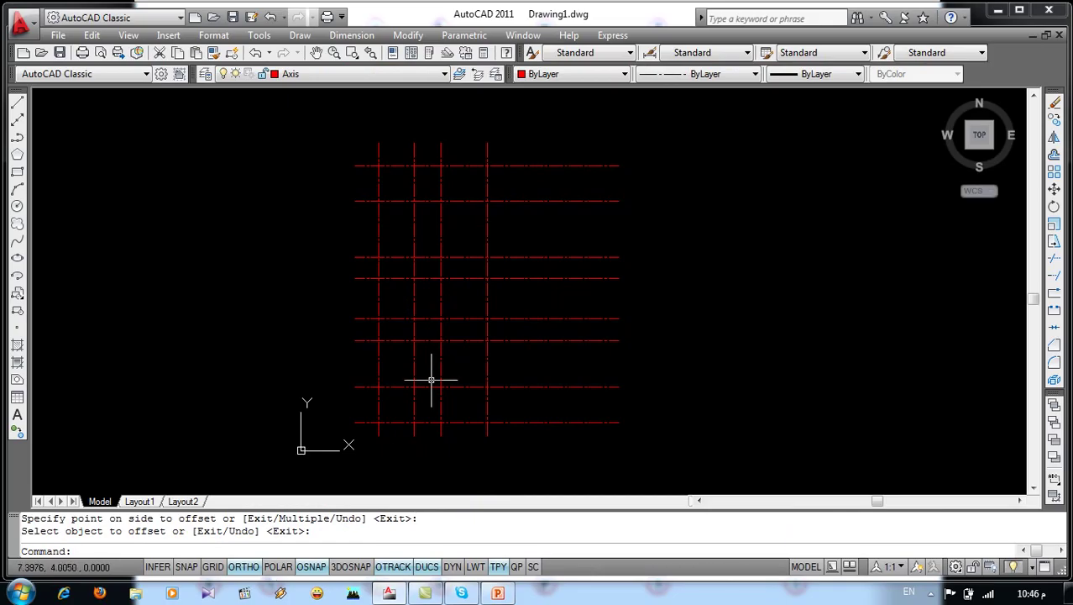
# Add two more vertical axes to the right at 1.62 and 2.62 spacing
pyautogui.press('Return')
pyautogui.write('1')
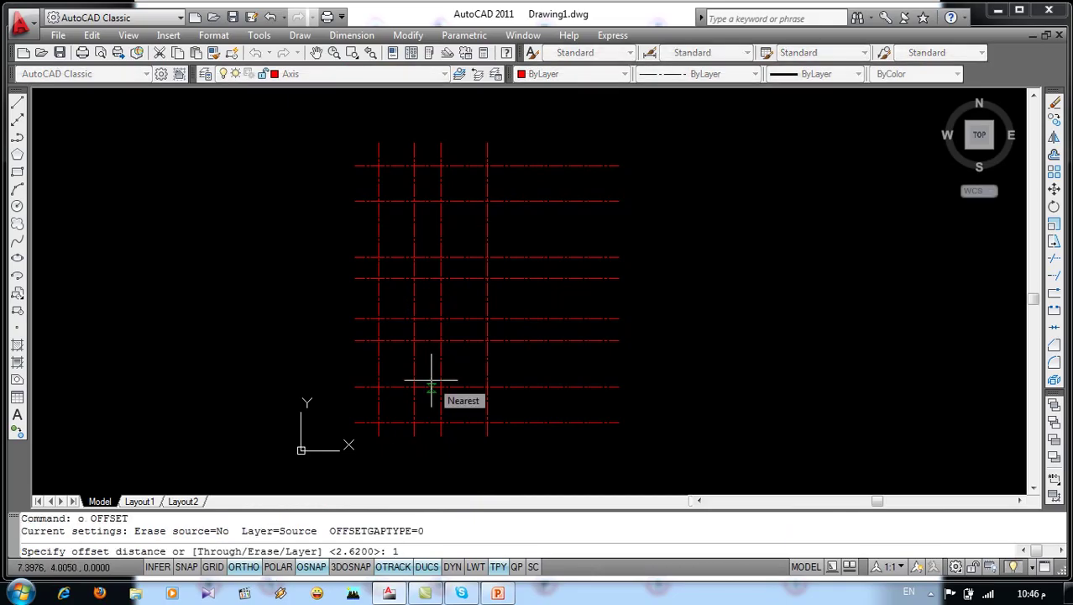
pyautogui.write('.62')
pyautogui.press('Return')
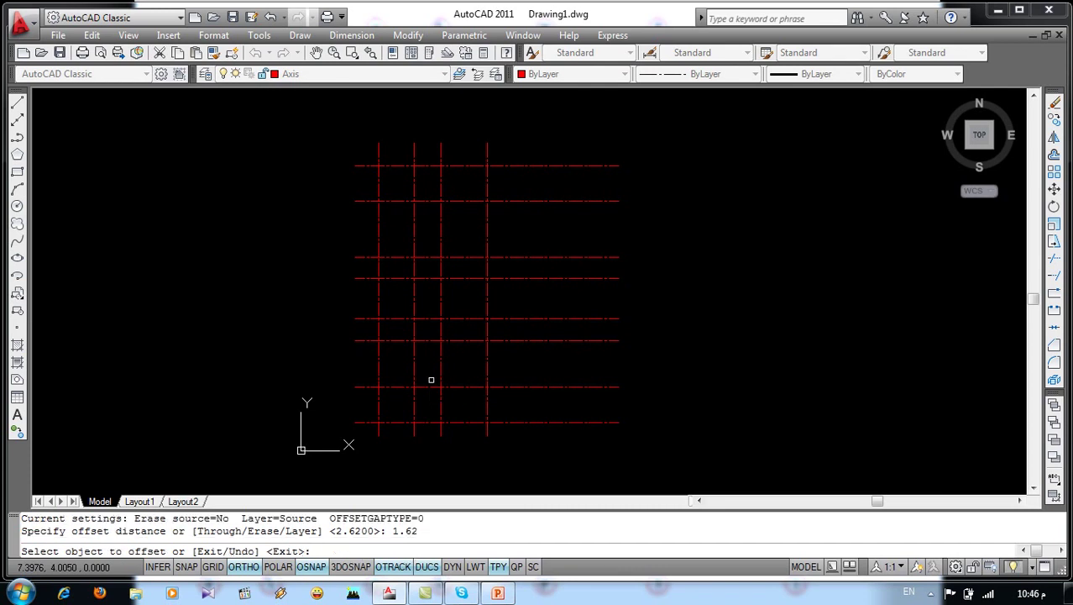
pyautogui.click(483, 359)
pyautogui.click(537, 354)
pyautogui.press('Return')
pyautogui.press('Return')
pyautogui.write('2.6')
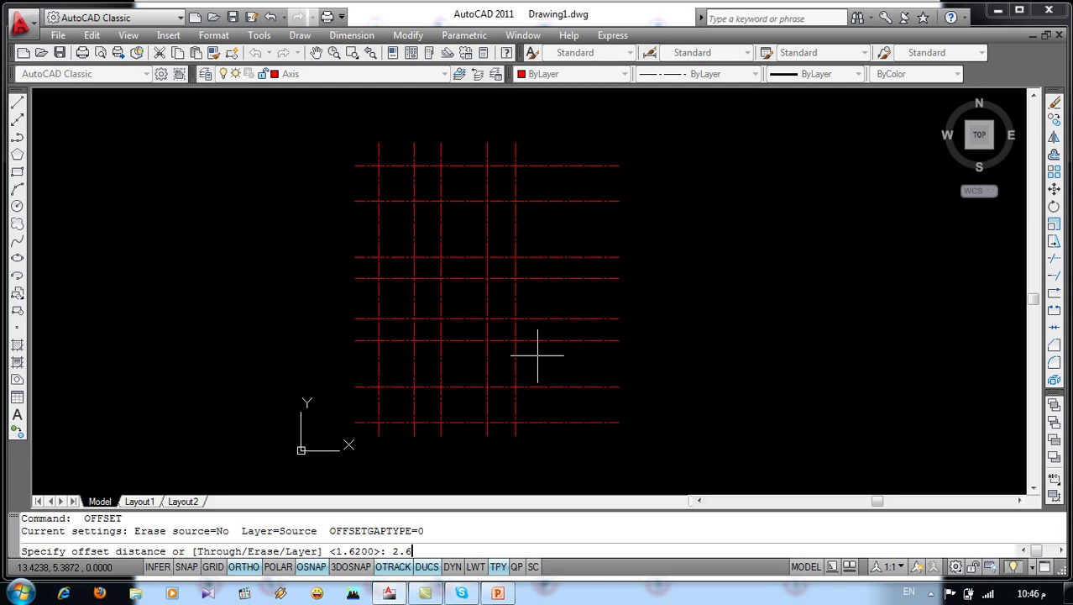
pyautogui.write('2')
pyautogui.press('Return')
pyautogui.click(515, 351)
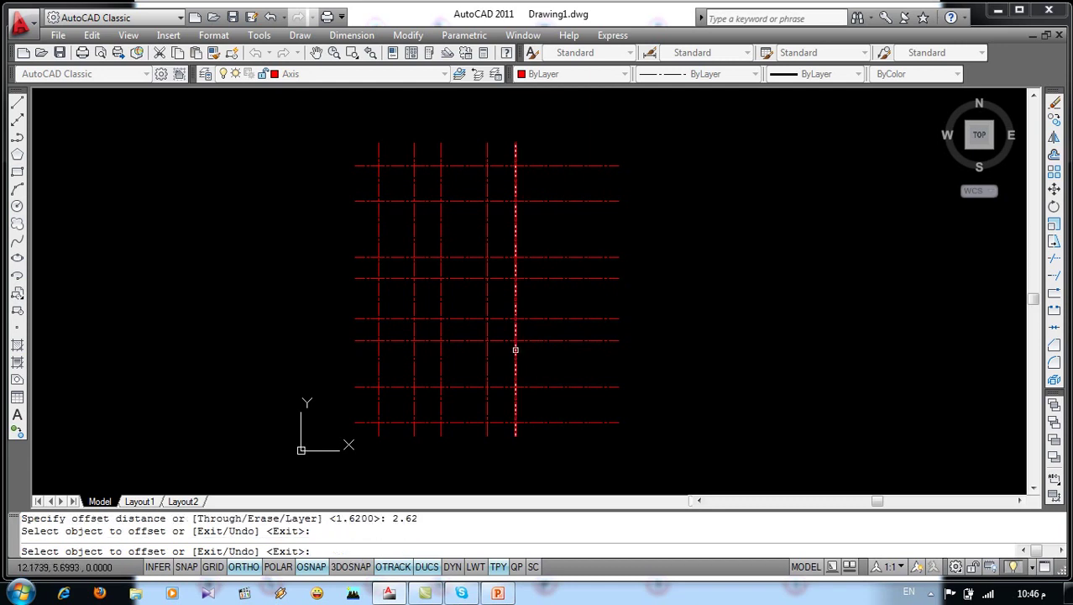
pyautogui.click(570, 362)
pyautogui.press('Return')
pyautogui.press('Return')
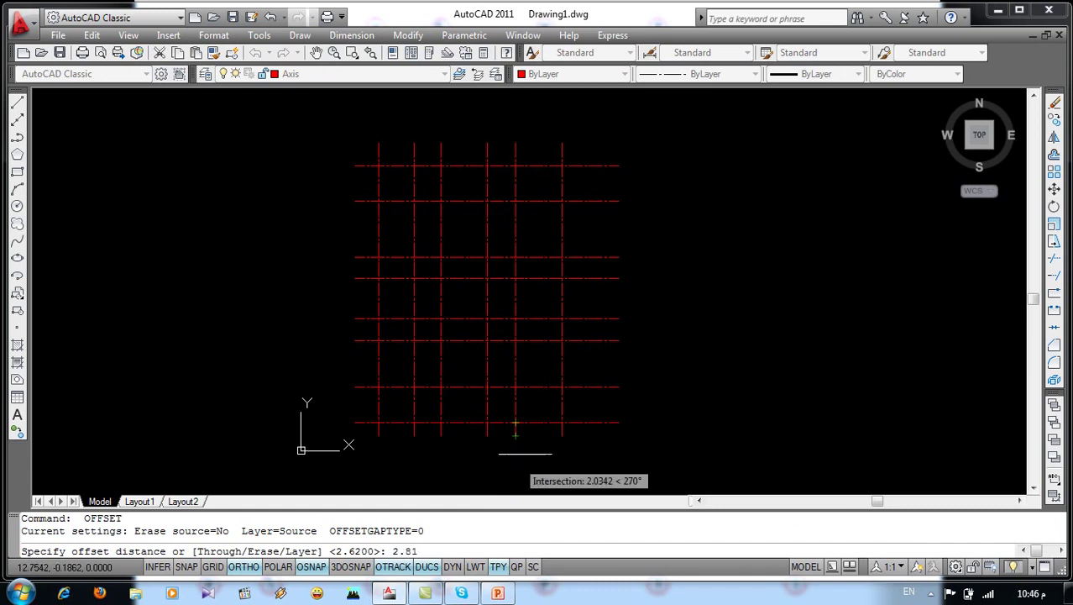
# Add the final vertical axes at 2.81, 3.45 and 2 spacing
pyautogui.press('Return')
pyautogui.click(562, 412)
pyautogui.click(657, 402)
pyautogui.press('Return')
pyautogui.press('Return')
pyautogui.write('3')
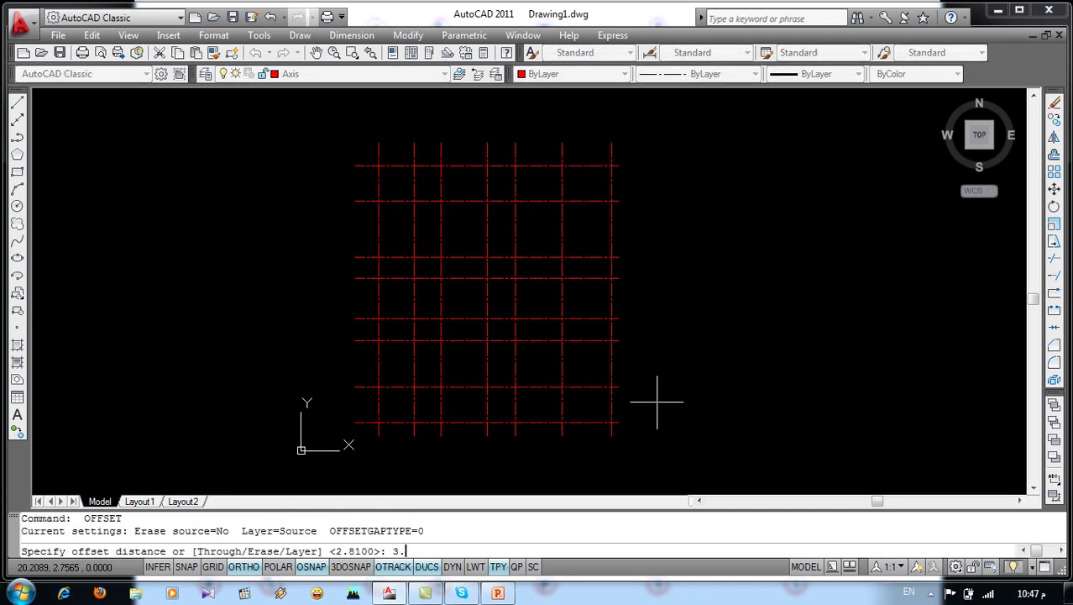
pyautogui.press('Return')
pyautogui.click(613, 401)
pyautogui.click(669, 393)
pyautogui.press('Return')
pyautogui.press('Return')
pyautogui.press('Return')
pyautogui.click(672, 389)
pyautogui.click(730, 377)
pyautogui.press('Return')
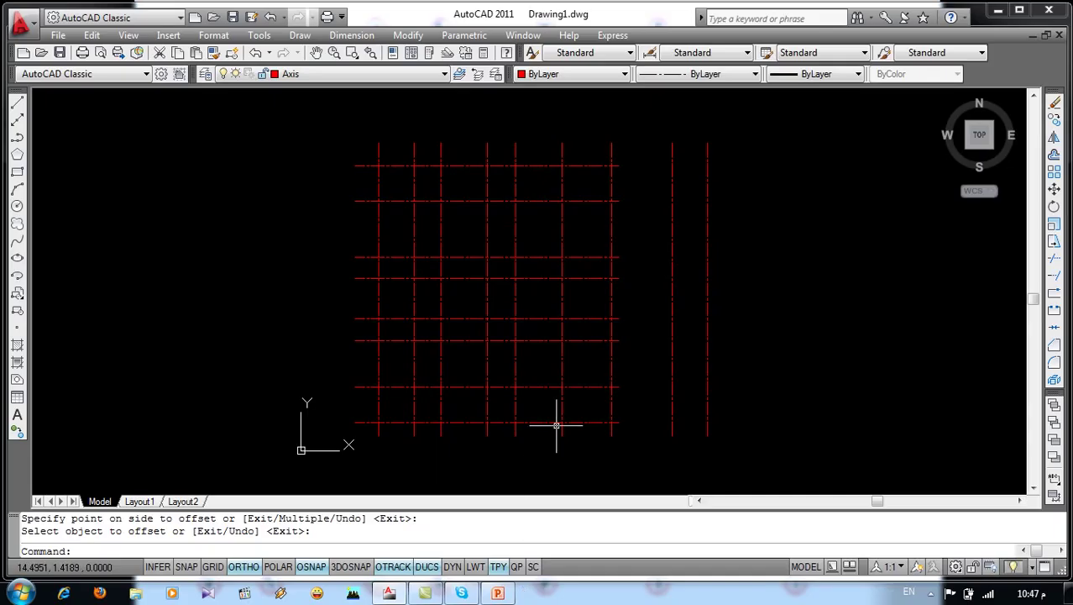
# Extend the horizontal axes to the far-right vertical axis
pyautogui.write('x')
pyautogui.press('Return')
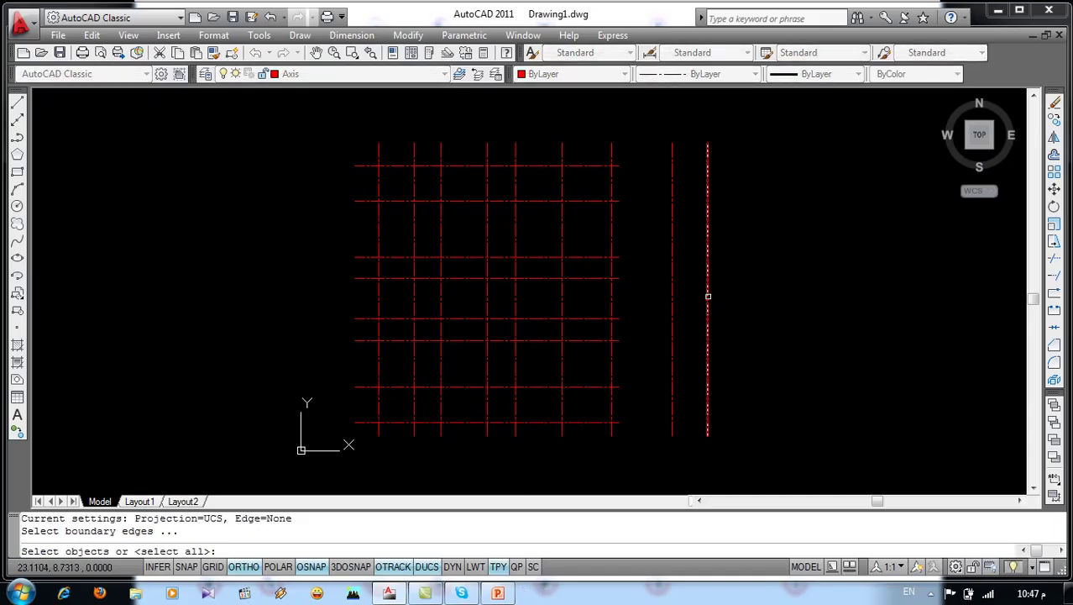
pyautogui.click(707, 296)
pyautogui.press('Return')
pyautogui.click(640, 151)
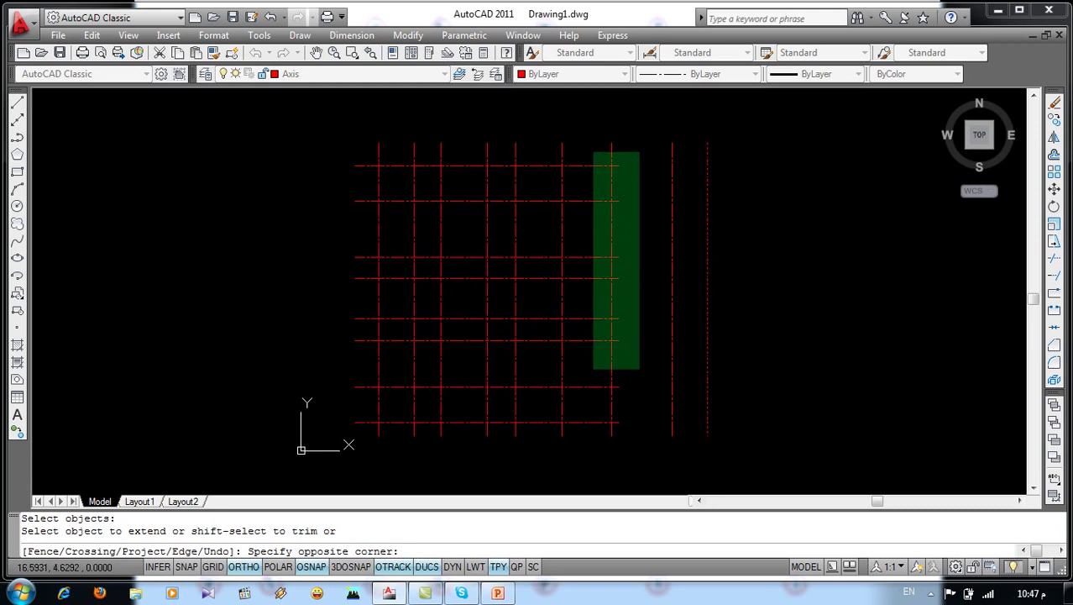
pyautogui.click(597, 429)
pyautogui.press('Return')
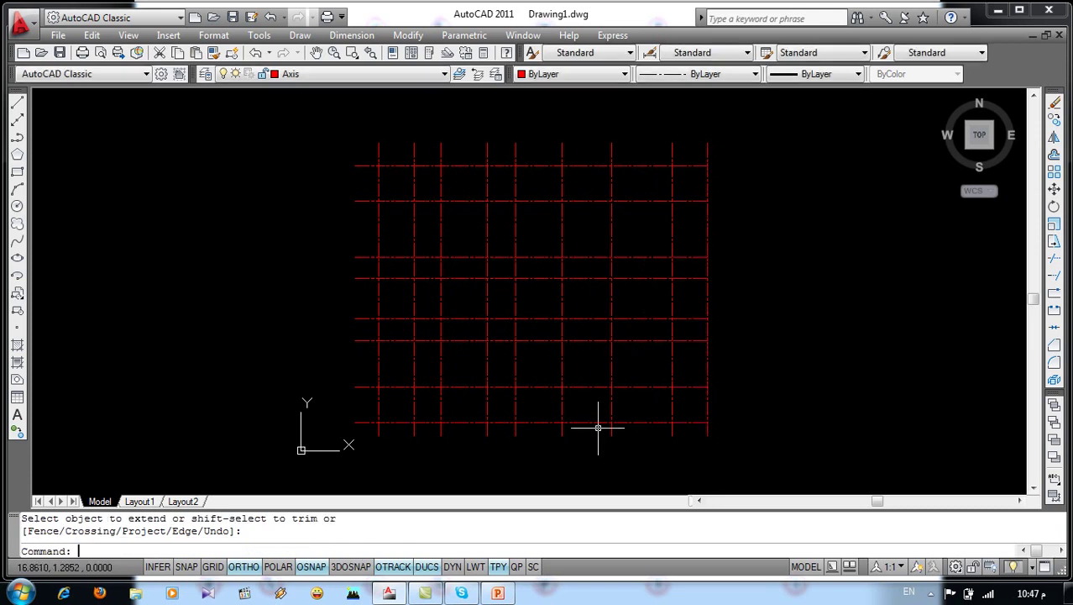
pyautogui.write('tr')
# Trim the top, left and bottom overhangs of the grid axes to an even length
pyautogui.press('Return')
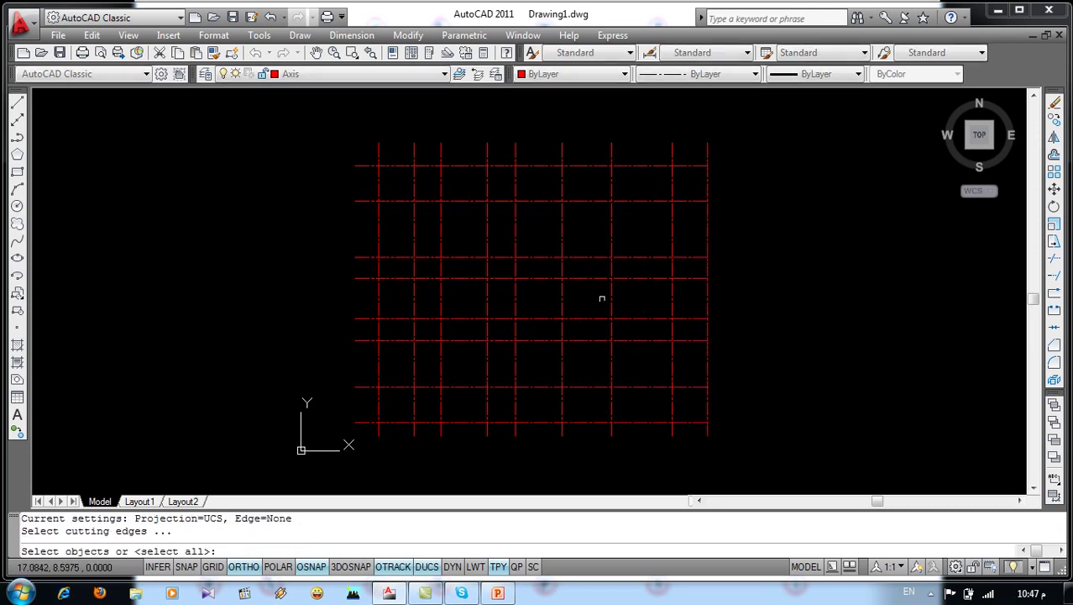
pyautogui.press('Return')
pyautogui.click(724, 133)
pyautogui.click(355, 152)
pyautogui.click(359, 143)
pyautogui.click(294, 469)
pyautogui.click(713, 431)
pyautogui.click(383, 473)
pyautogui.press('Return')
# Erase the left, bottom, right and top boundary lines and recentre the grid
pyautogui.click(396, 408)
pyautogui.click(359, 413)
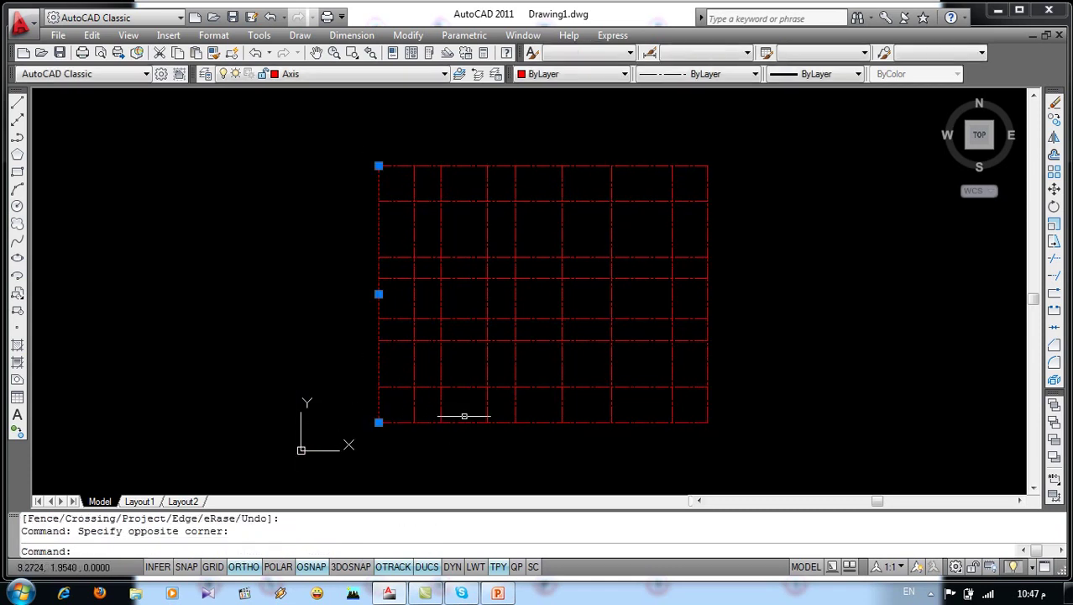
pyautogui.click(464, 416)
pyautogui.click(441, 437)
pyautogui.click(707, 368)
pyautogui.click(638, 170)
pyautogui.press('Delete')
pyautogui.moveTo(639, 191)
pyautogui.mouseDown(button='middle')
pyautogui.moveTo(522, 187)
pyautogui.moveTo(589, 242)
pyautogui.mouseUp(button='middle')
pyautogui.scroll(2, 525, 188)
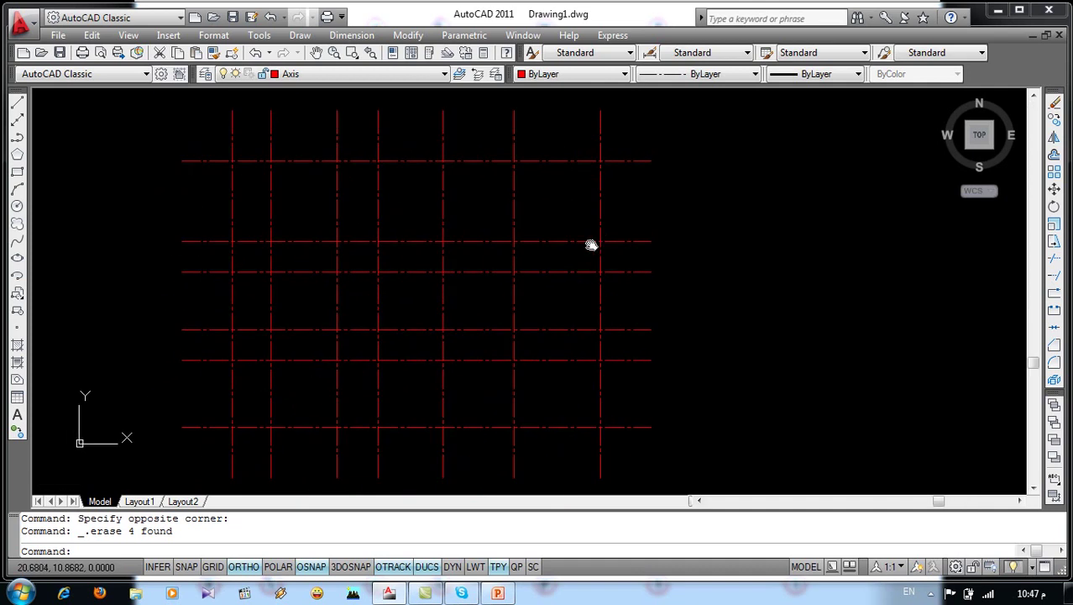
# On the Circle layer, draw a 0.5-radius circle left of the grid
pyautogui.click(398, 77)
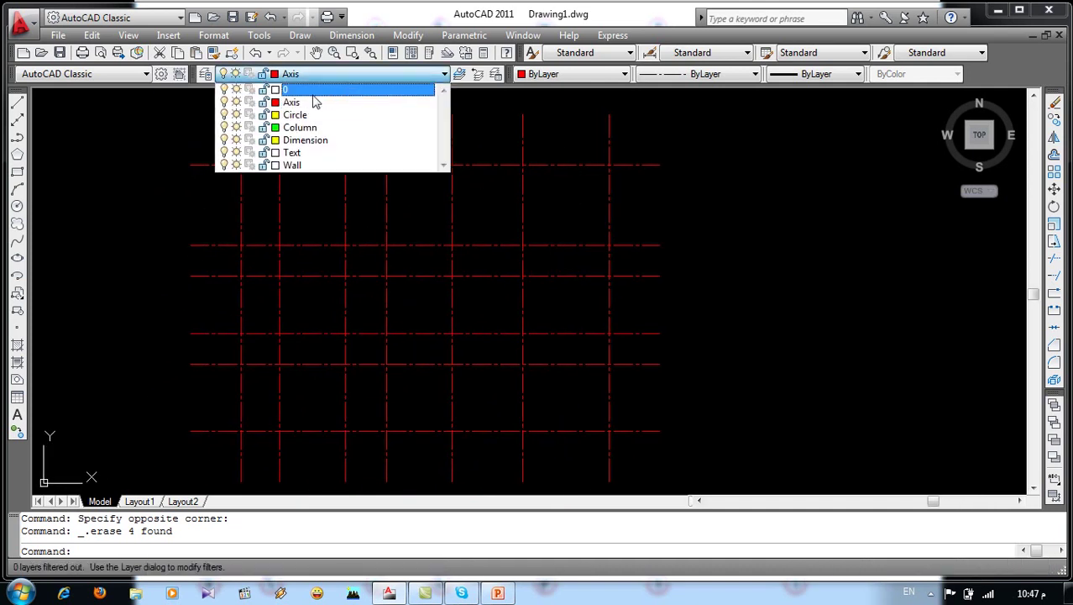
pyautogui.click(302, 114)
pyautogui.write('c')
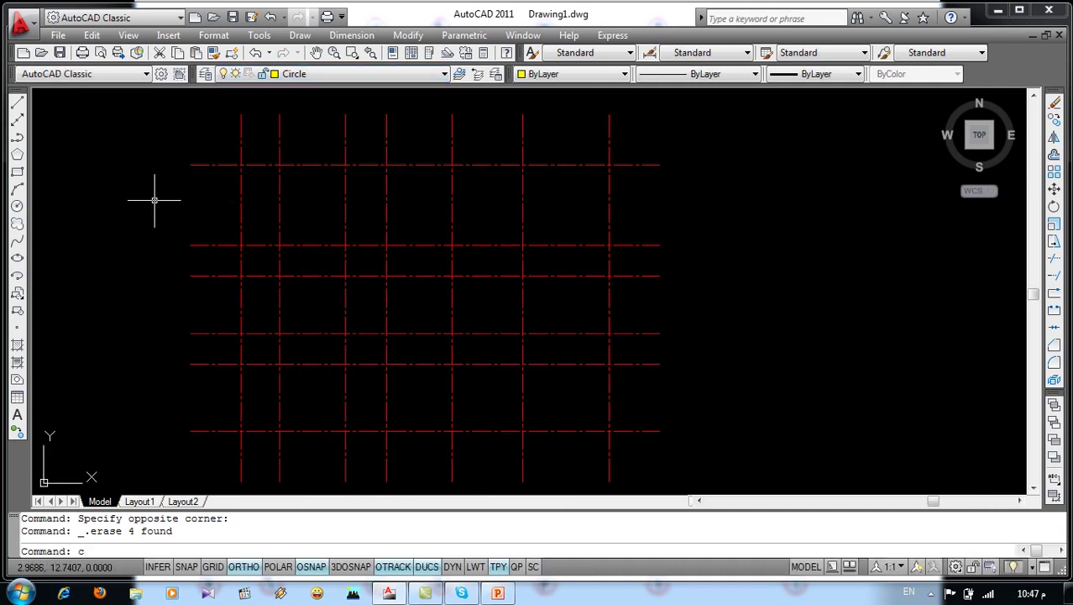
pyautogui.press('Return')
pyautogui.click(149, 206)
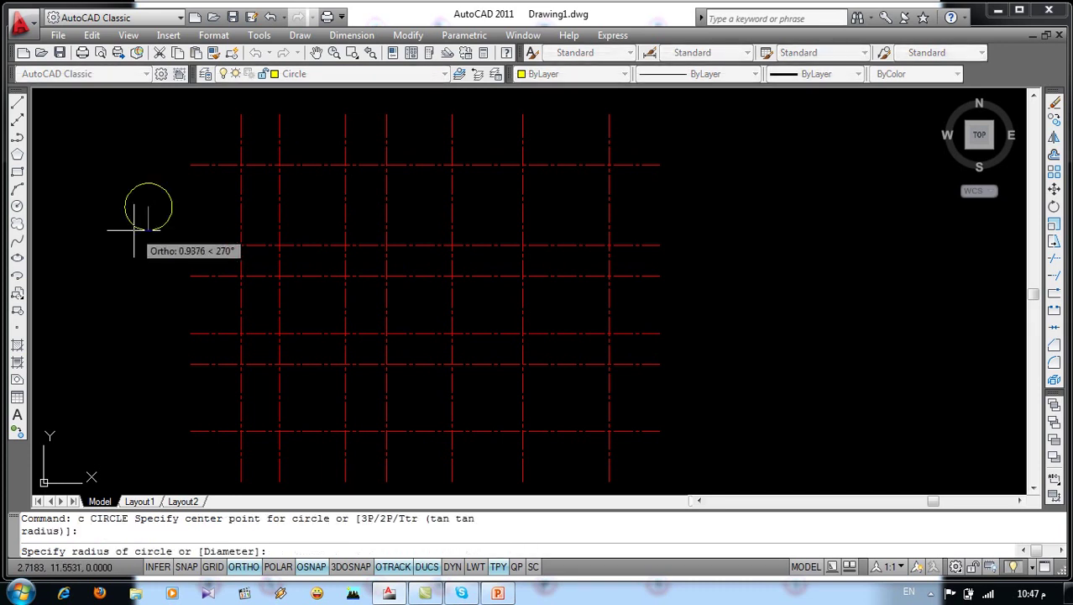
pyautogui.write('.5')
pyautogui.press('Return')
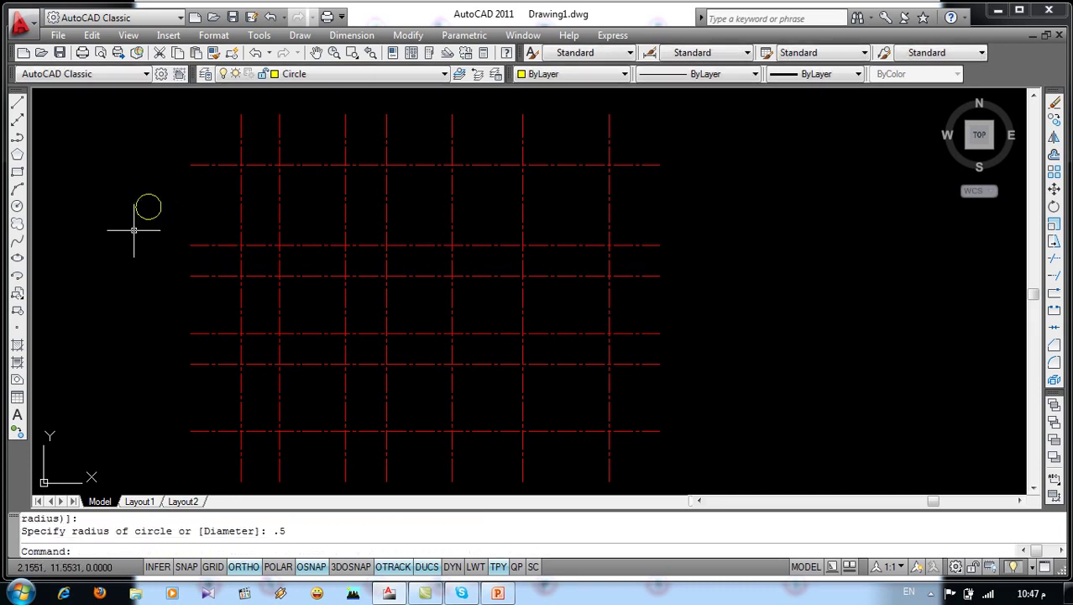
# Create text style A using the xarab.shx font and apply it
pyautogui.click(202, 39)
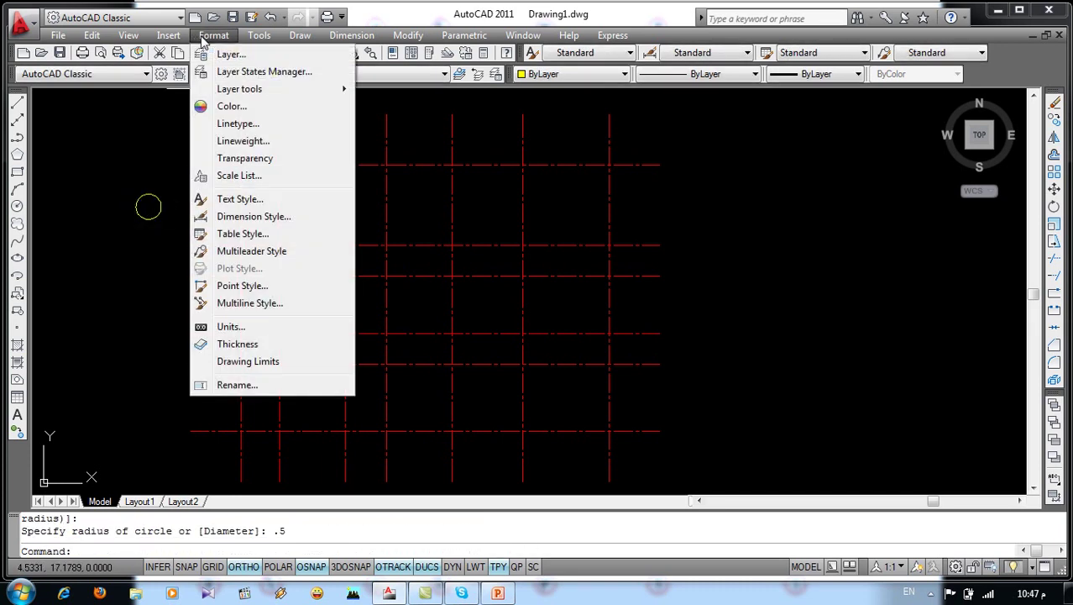
pyautogui.click(212, 199)
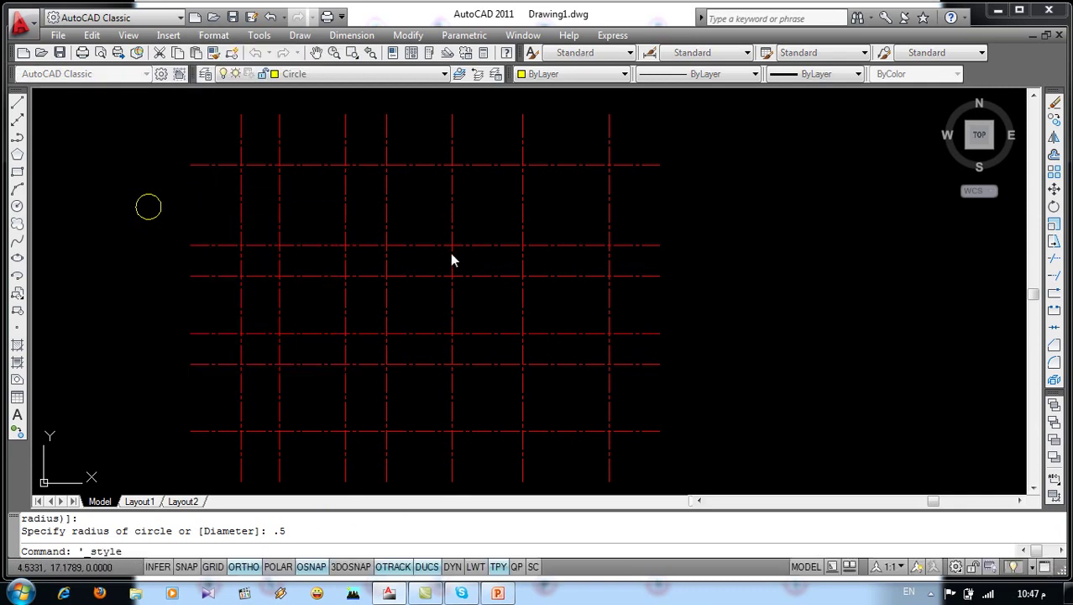
pyautogui.click(722, 228)
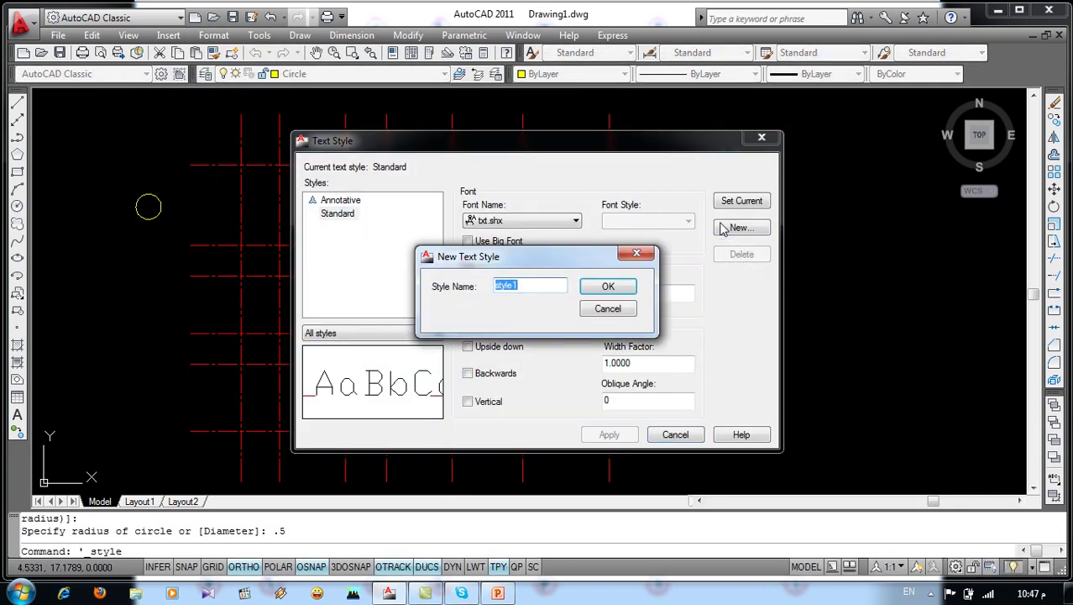
pyautogui.write('A')
pyautogui.click(617, 287)
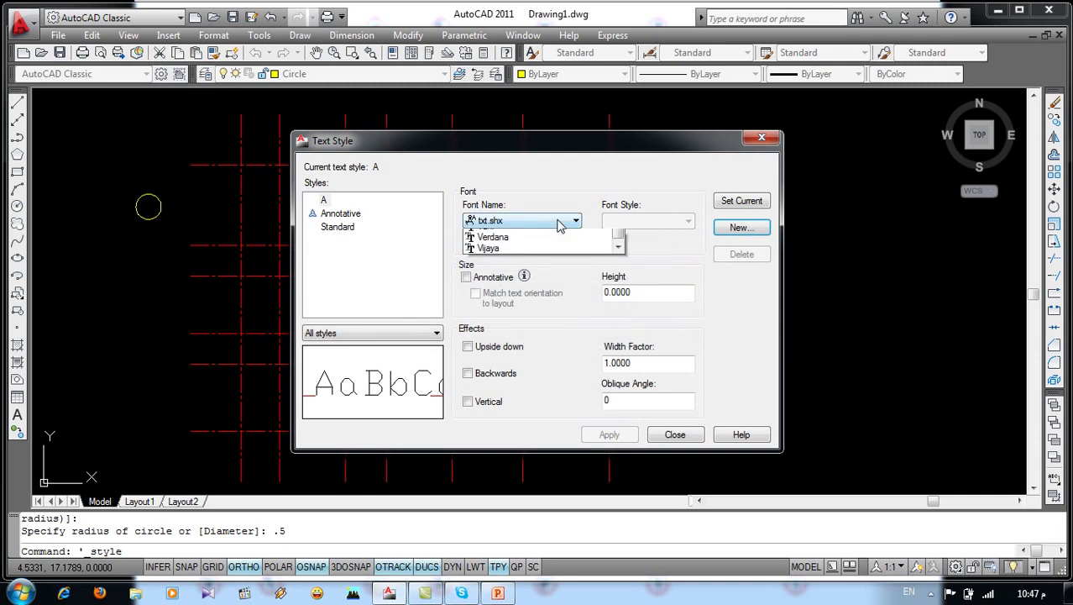
pyautogui.click(556, 221)
pyautogui.press('Down')
pyautogui.press('Down')
pyautogui.press('Down')
pyautogui.press('Down')
pyautogui.press('Down')
pyautogui.press('Down')
pyautogui.press('Down')
pyautogui.press('Down')
pyautogui.press('Down')
pyautogui.press('Down')
pyautogui.press('Down')
pyautogui.press('Down')
pyautogui.press('Down')
pyautogui.press('Down')
pyautogui.press('Down')
pyautogui.press('Down')
pyautogui.press('Down')
pyautogui.press('Down')
pyautogui.click(546, 289)
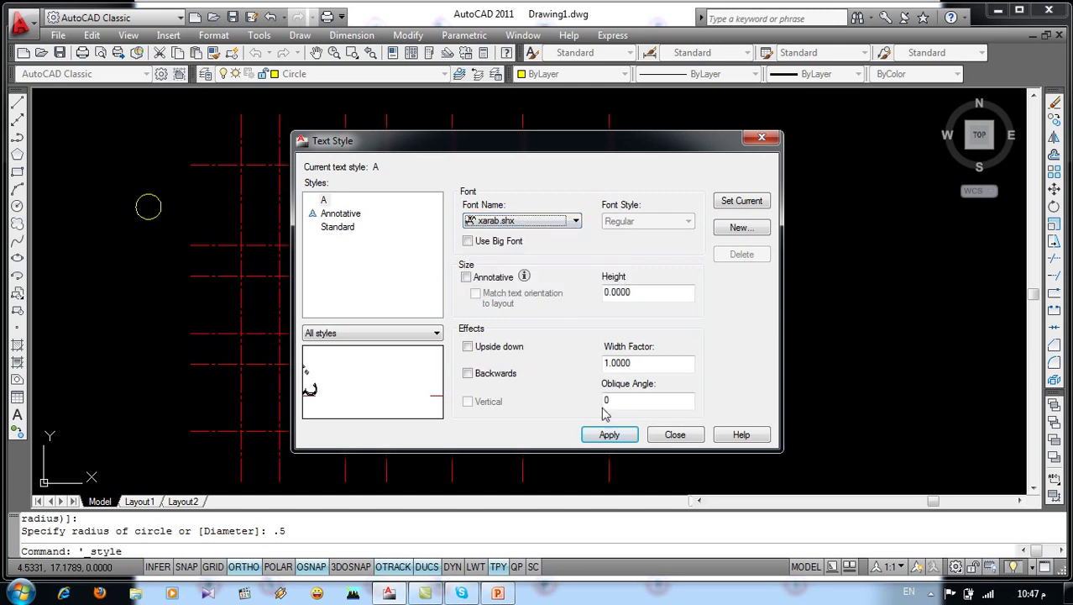
pyautogui.click(610, 434)
pyautogui.click(693, 434)
# Start single-line text with its start point beside the circle
pyautogui.write('t')
pyautogui.press('Return')
pyautogui.scroll(3, 118, 237)
pyautogui.click(173, 239)
pyautogui.write('.5')
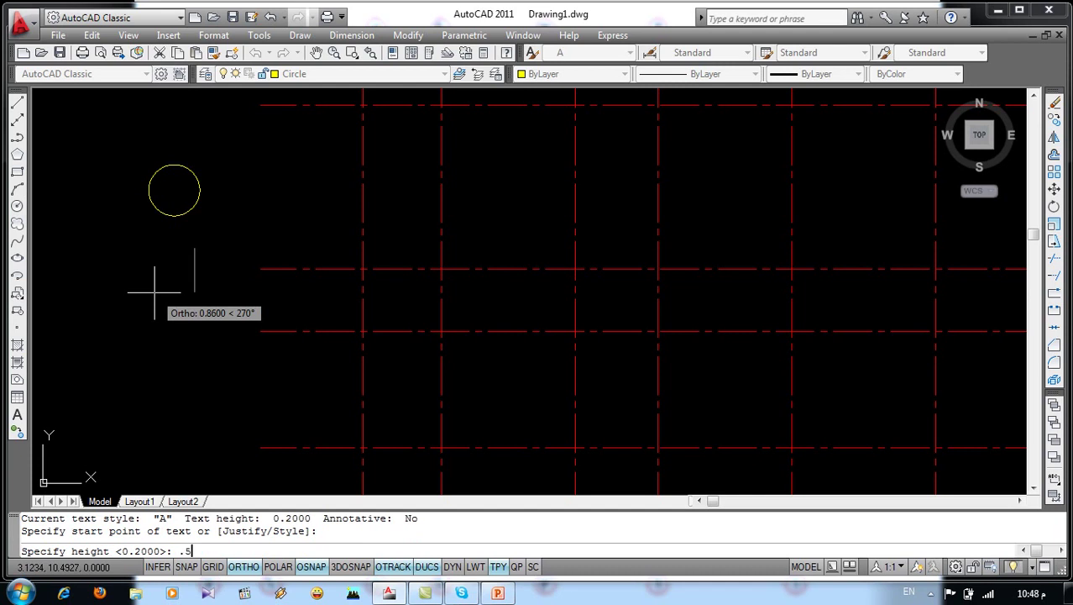
# Enter the numeral 1 at height 0.5 with 0 rotation
pyautogui.press('Return')
pyautogui.press('Return')
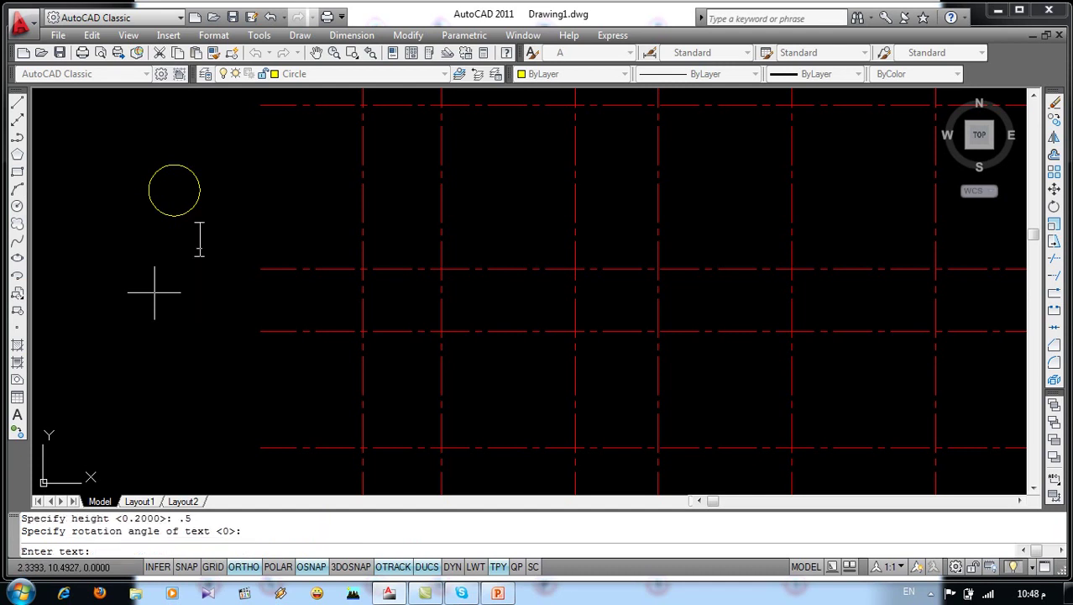
pyautogui.write('1')
pyautogui.press('Return')
# Move the numeral 1 into the circle with Ortho turned off
pyautogui.press('Return')
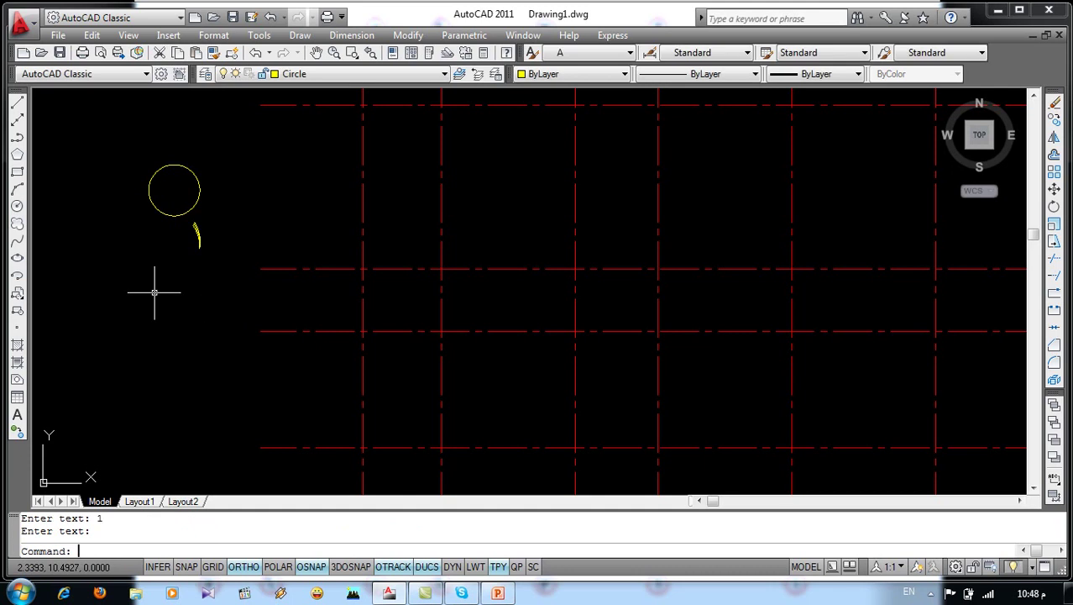
pyautogui.write('m')
pyautogui.press('Return')
pyautogui.click(210, 244)
pyautogui.click(183, 219)
pyautogui.press('Return')
pyautogui.click(197, 233)
pyautogui.press('F8')
pyautogui.scroll(5, 182, 188)
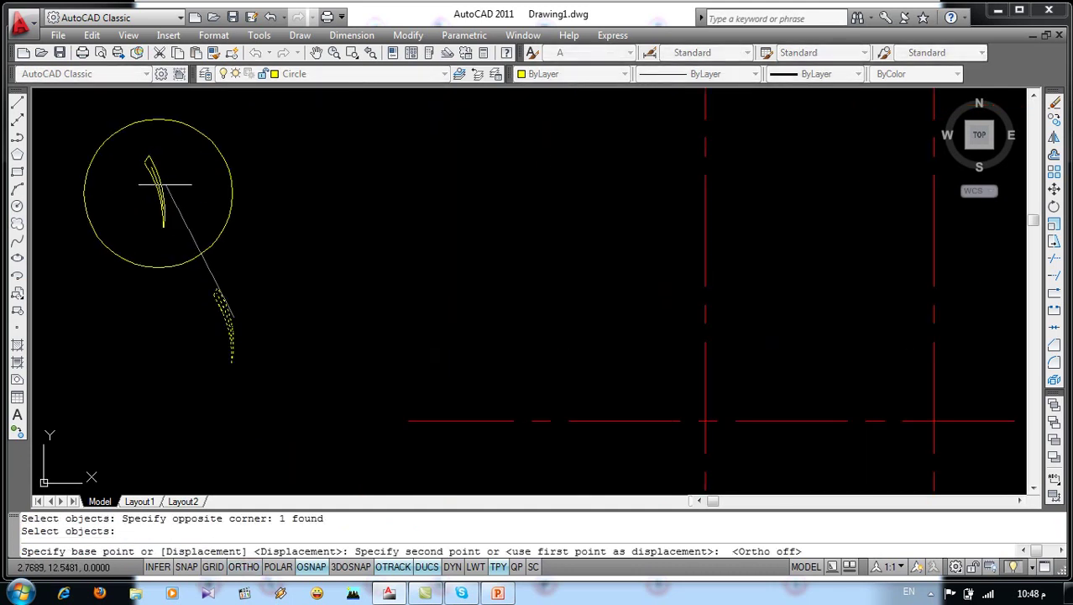
pyautogui.click(146, 217)
pyautogui.scroll(-5, 145, 218)
pyautogui.moveTo(216, 223); pyautogui.dragTo(201, 273, button='middle')
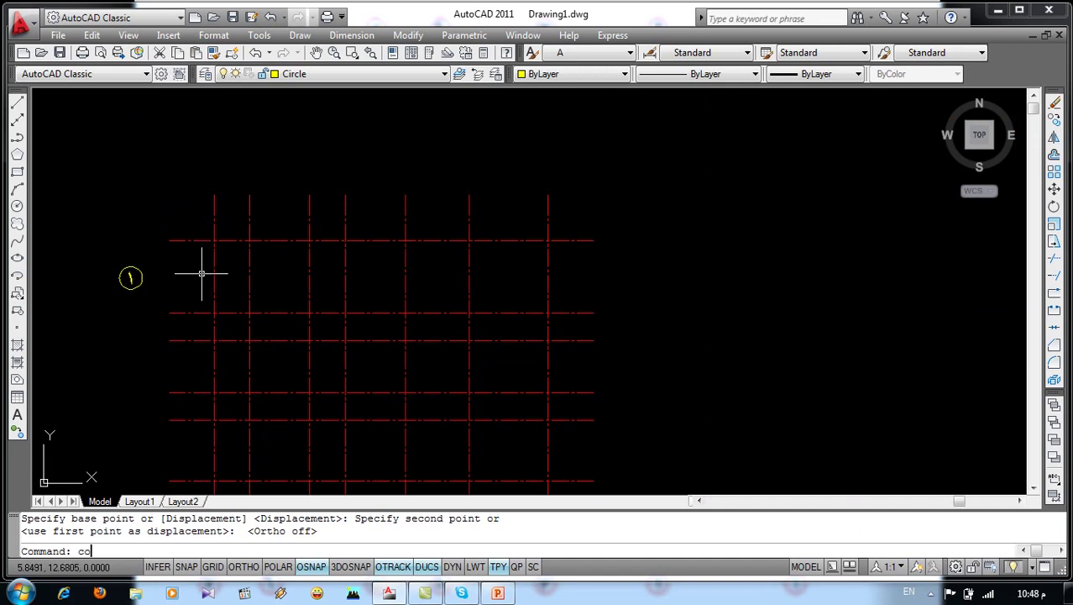
# Copy the circle-and-numeral bubble above each of the seven vertical axes
pyautogui.press('Return')
pyautogui.click(137, 250)
pyautogui.click(82, 304)
pyautogui.press('Return')
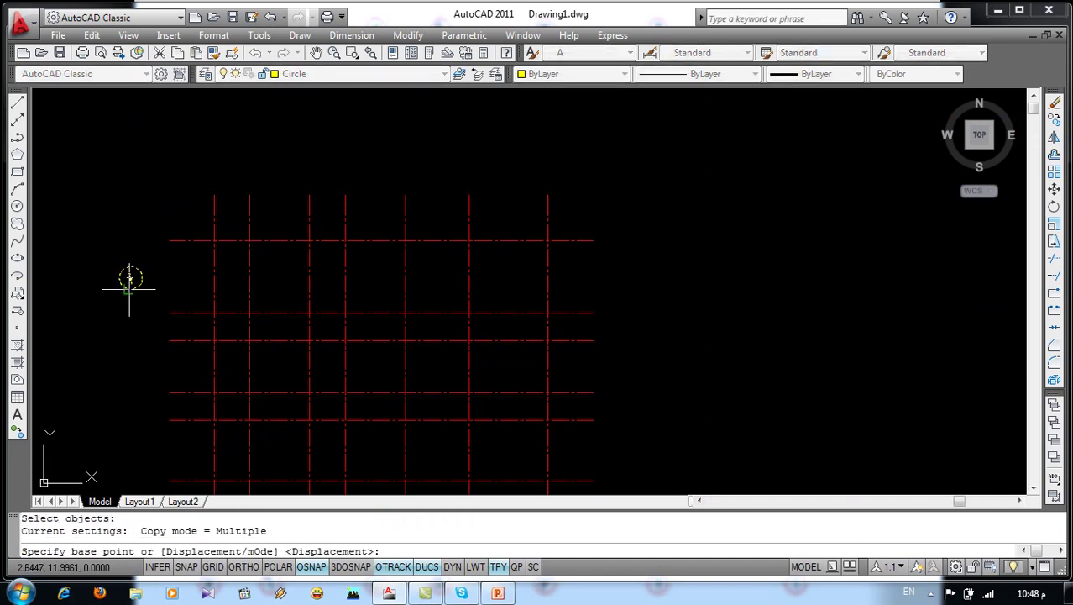
pyautogui.click(130, 288)
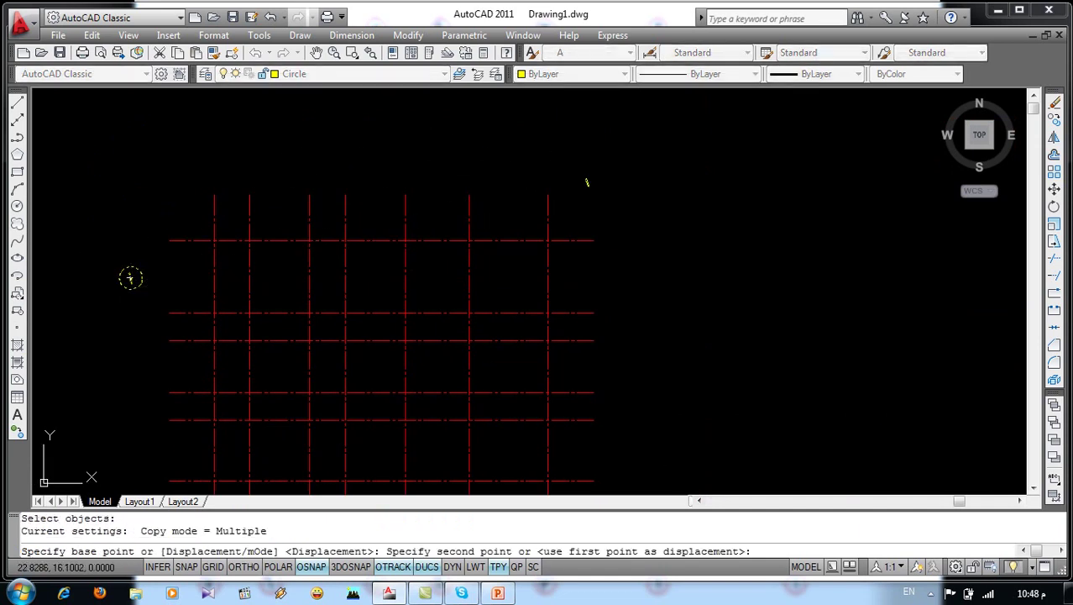
pyautogui.click(548, 193)
pyautogui.click(469, 193)
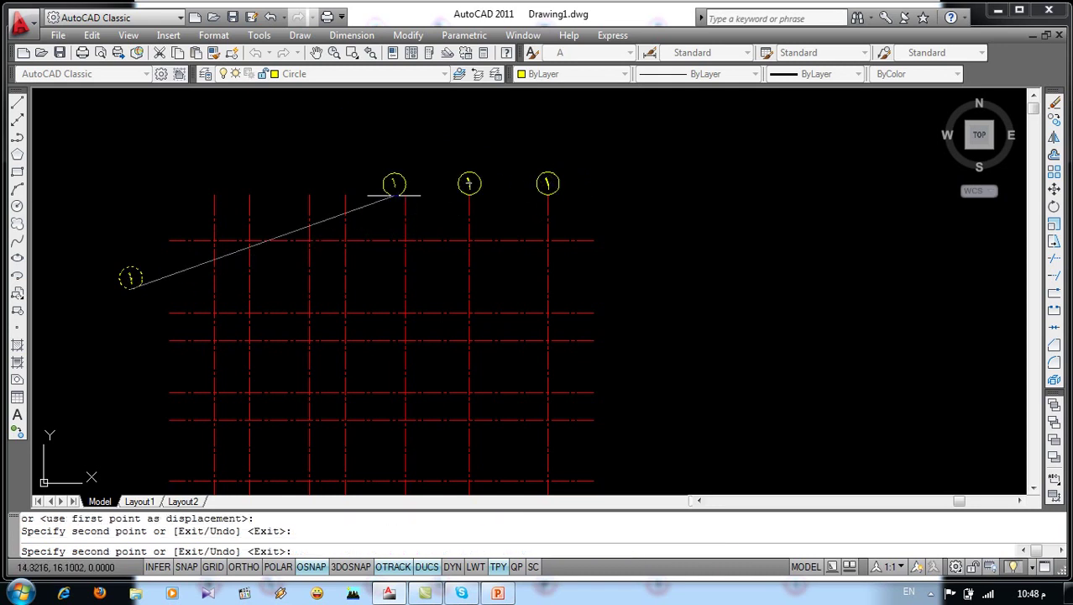
pyautogui.click(406, 192)
pyautogui.click(345, 192)
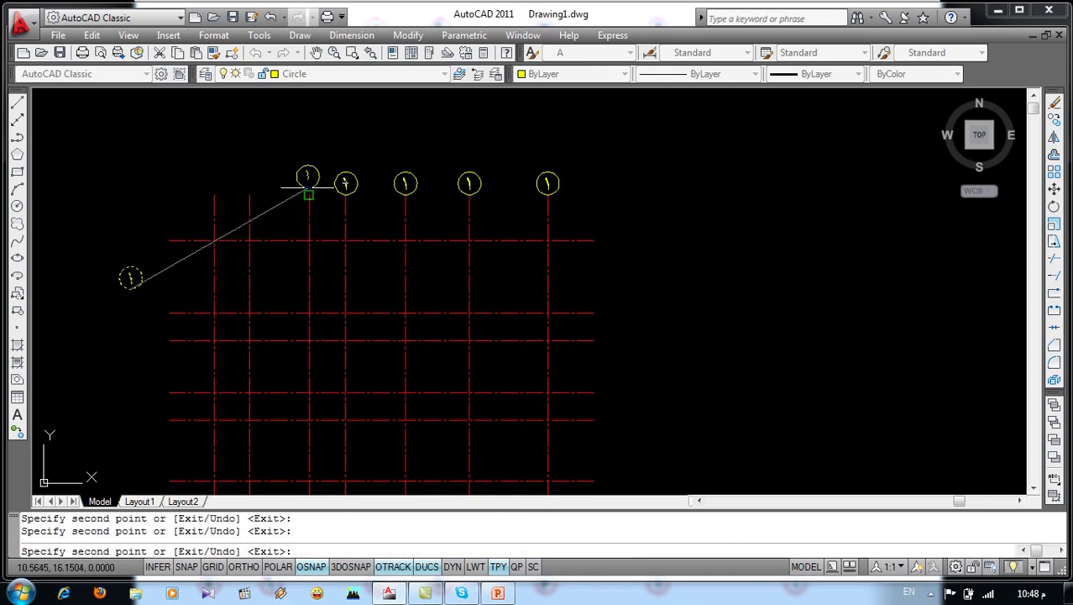
pyautogui.click(308, 192)
pyautogui.click(250, 193)
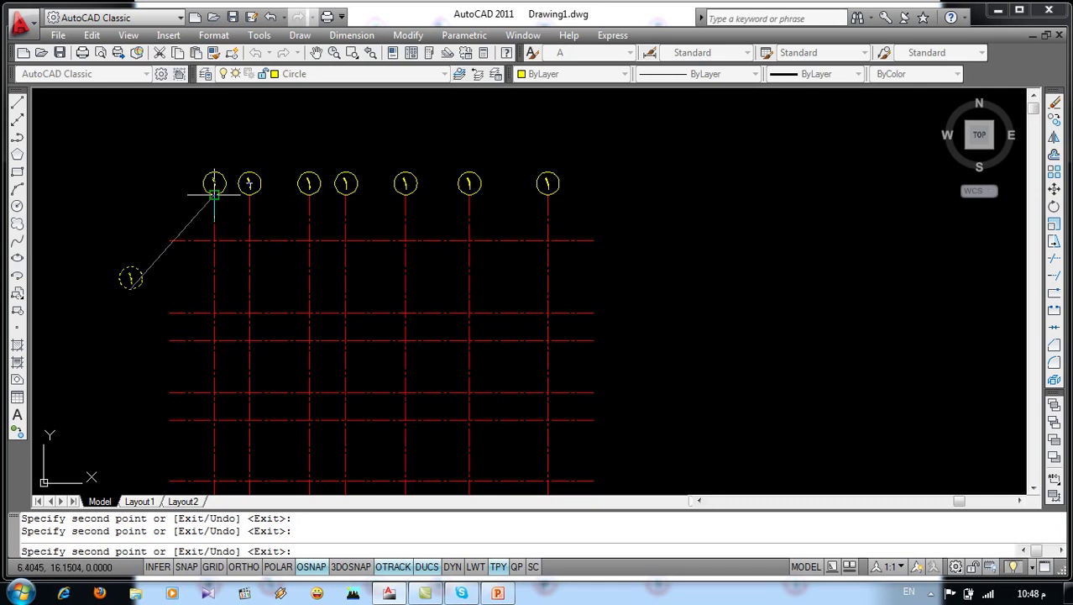
pyautogui.click(214, 193)
pyautogui.press('Return')
# Renumber the second, third and fourth bubbles from the right to 2, 3 and 4
pyautogui.doubleClick(464, 182)
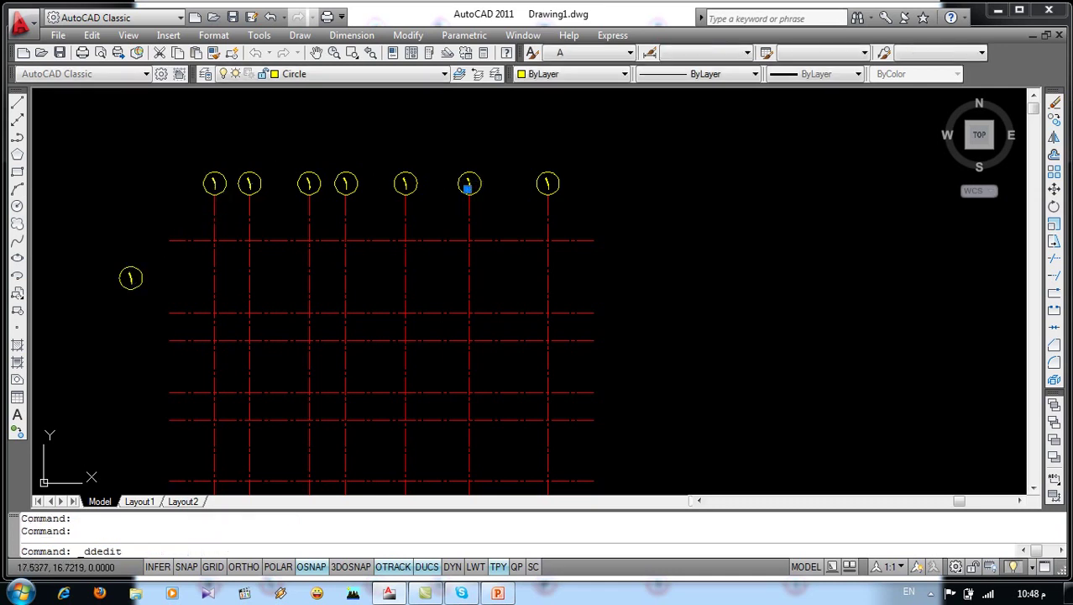
pyautogui.write('2')
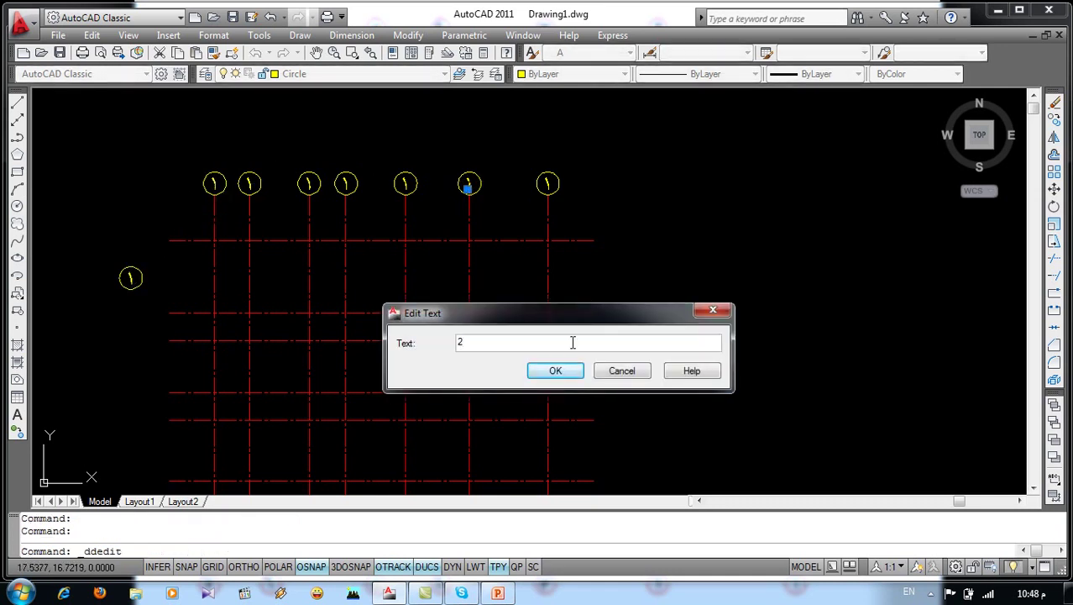
pyautogui.click(556, 371)
pyautogui.click(406, 184)
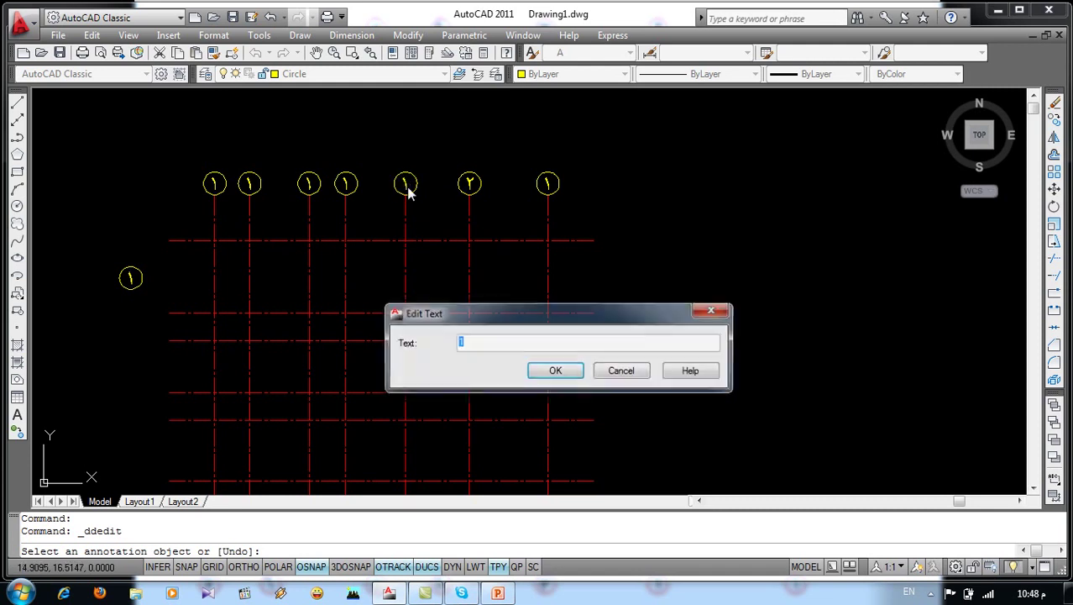
pyautogui.write('3')
pyautogui.press('Return')
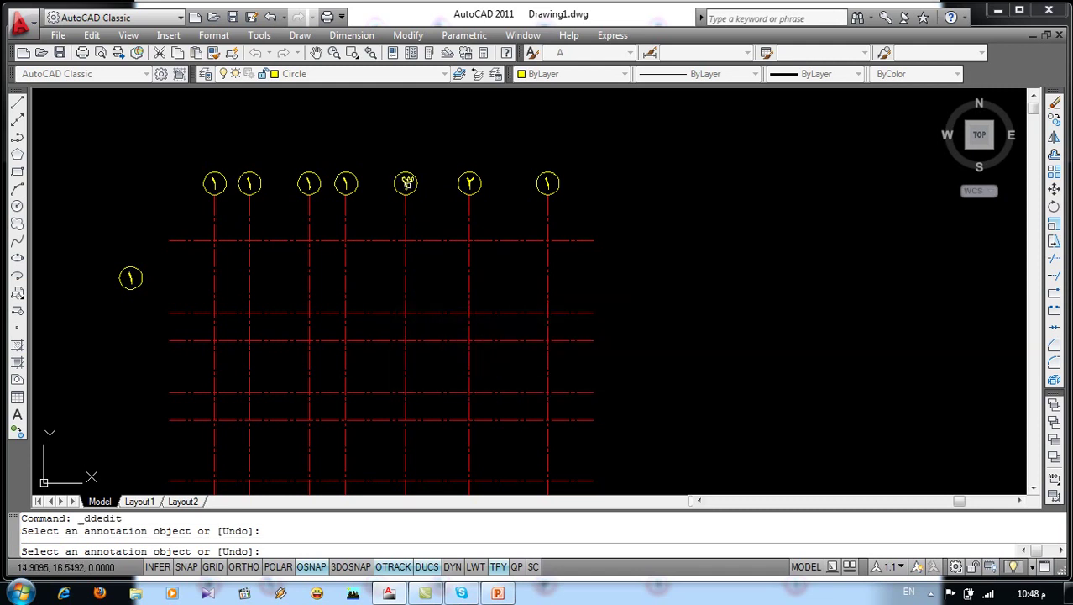
pyautogui.click(344, 183)
pyautogui.write('4')
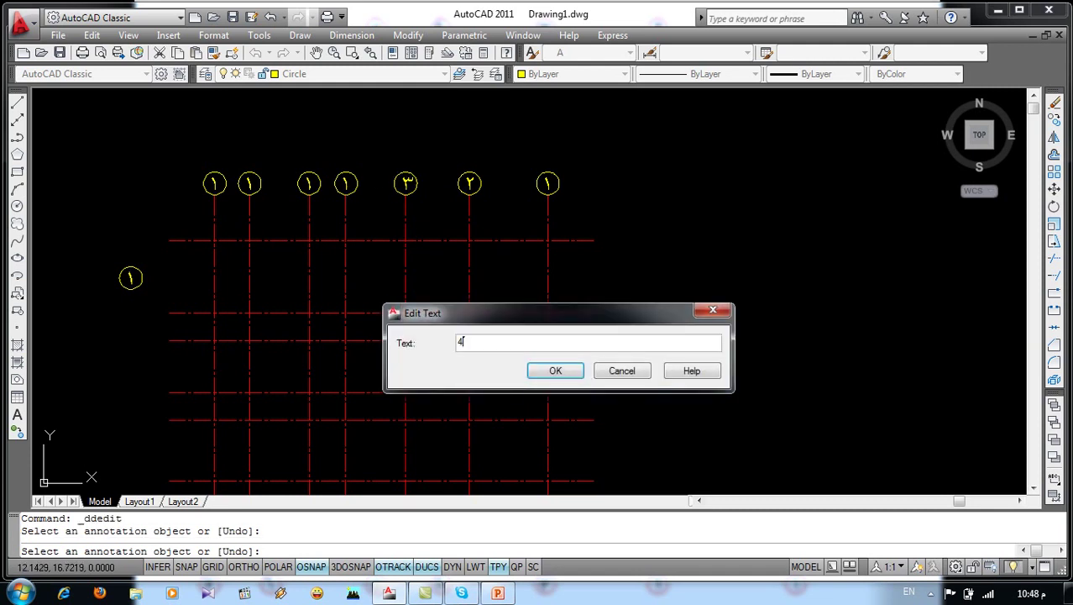
pyautogui.click(550, 371)
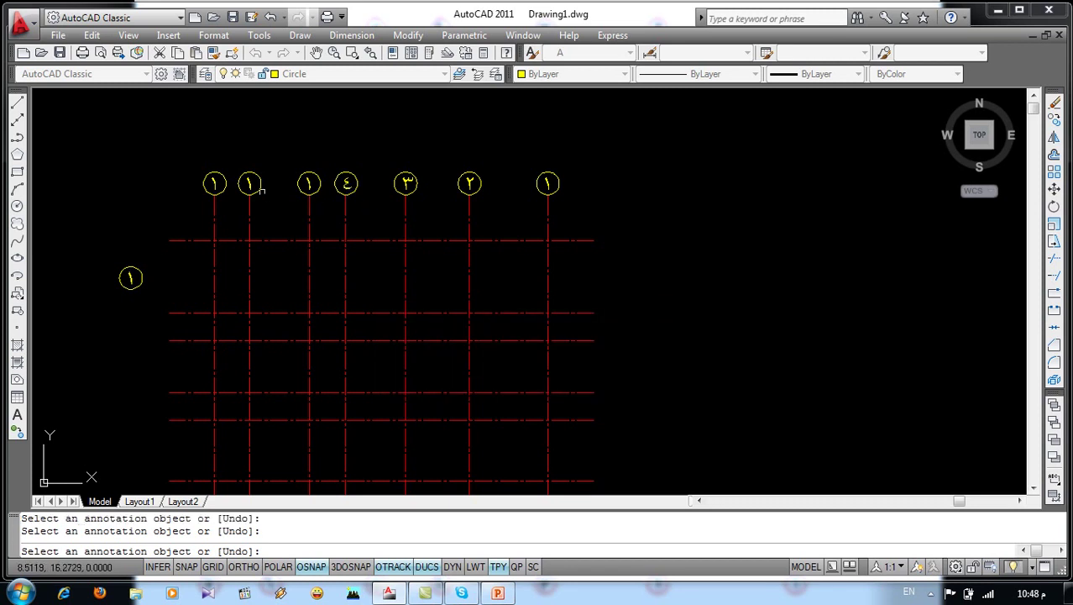
# Renumber the remaining bubbles to 5, 6 and 7 toward the left
pyautogui.click(310, 185)
pyautogui.write('5')
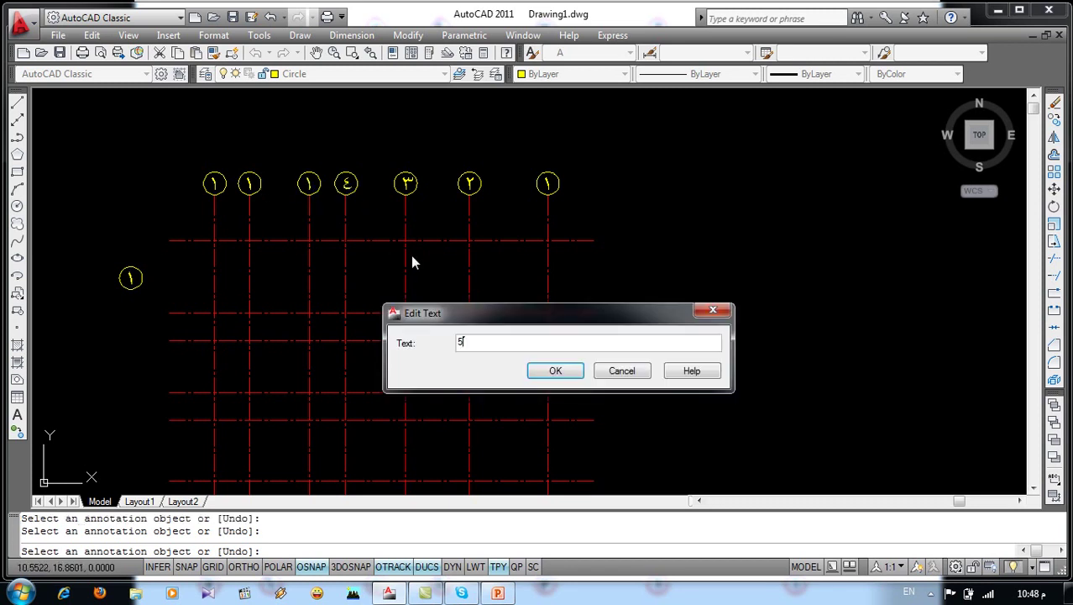
pyautogui.click(550, 371)
pyautogui.click(248, 185)
pyautogui.write('6')
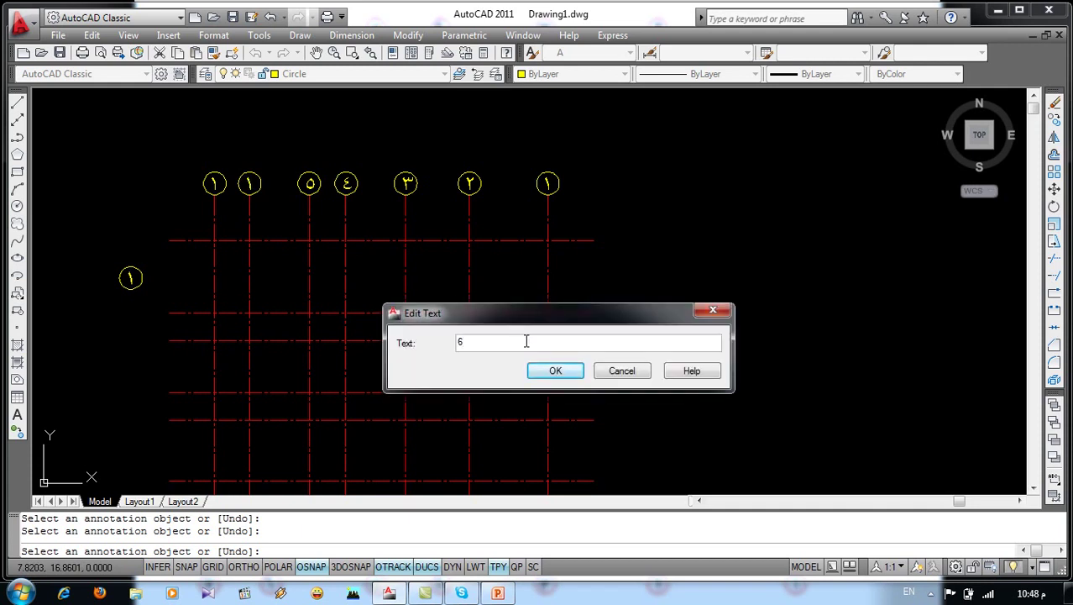
pyautogui.click(552, 370)
pyautogui.click(214, 185)
pyautogui.press('Return')
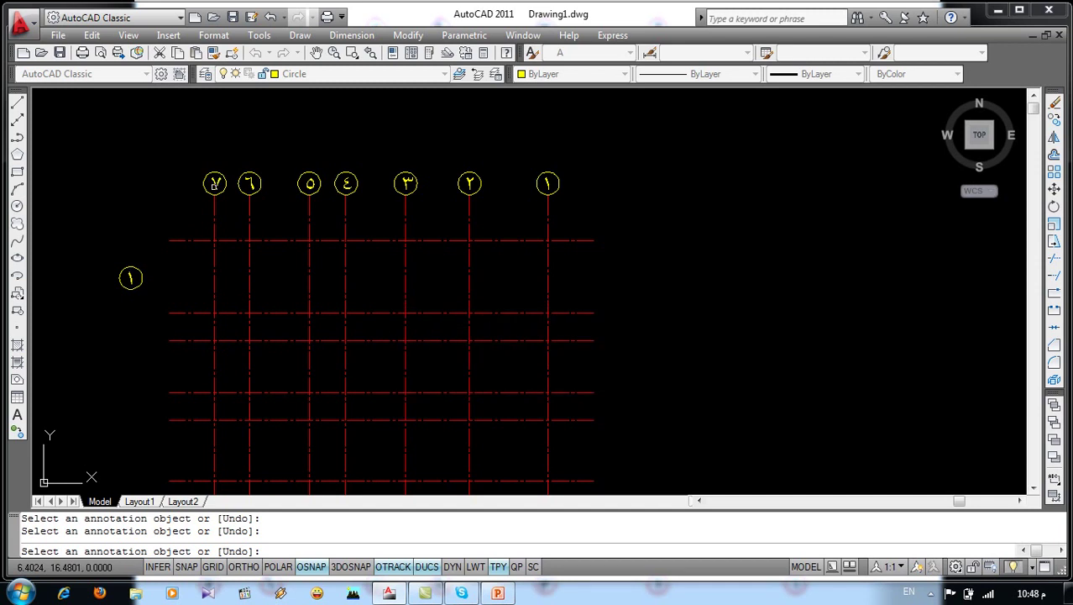
pyautogui.press('Escape')
pyautogui.press('Escape')
pyautogui.press('Return')
# Copy the row of seven numbered bubbles below the bottom of the grid
pyautogui.click(593, 141)
pyautogui.click(183, 198)
pyautogui.press('Return')
pyautogui.click(215, 183)
pyautogui.moveTo(225, 471); pyautogui.dragTo(208, 345, button='middle')
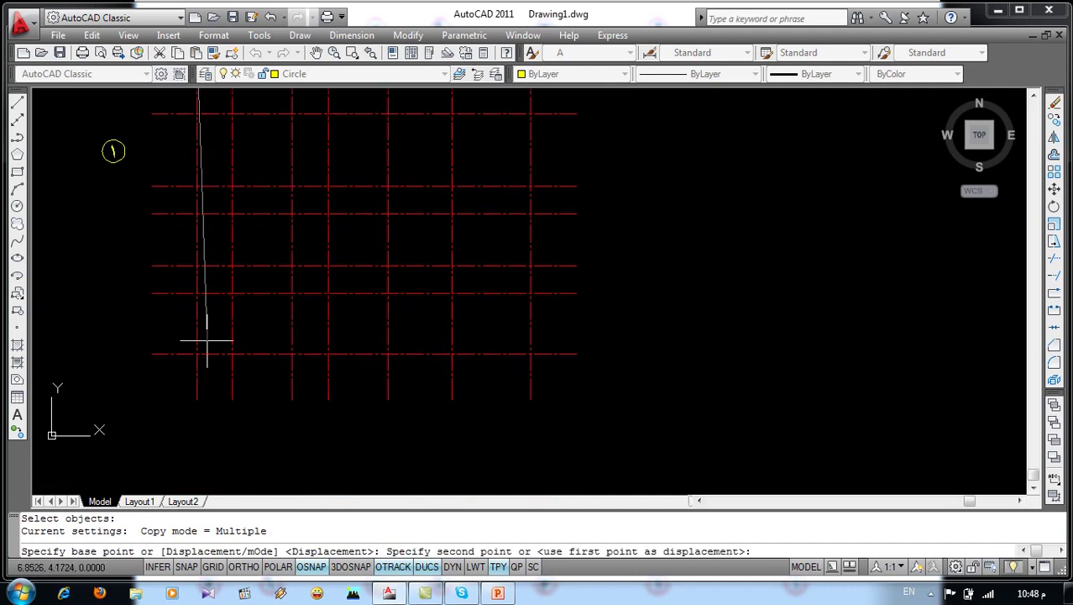
pyautogui.click(196, 400)
pyautogui.press('Return')
pyautogui.moveTo(124, 203); pyautogui.dragTo(252, 298, button='middle')
# Copy bubble 1 to the left end of each horizontal grid axis
pyautogui.press('Return')
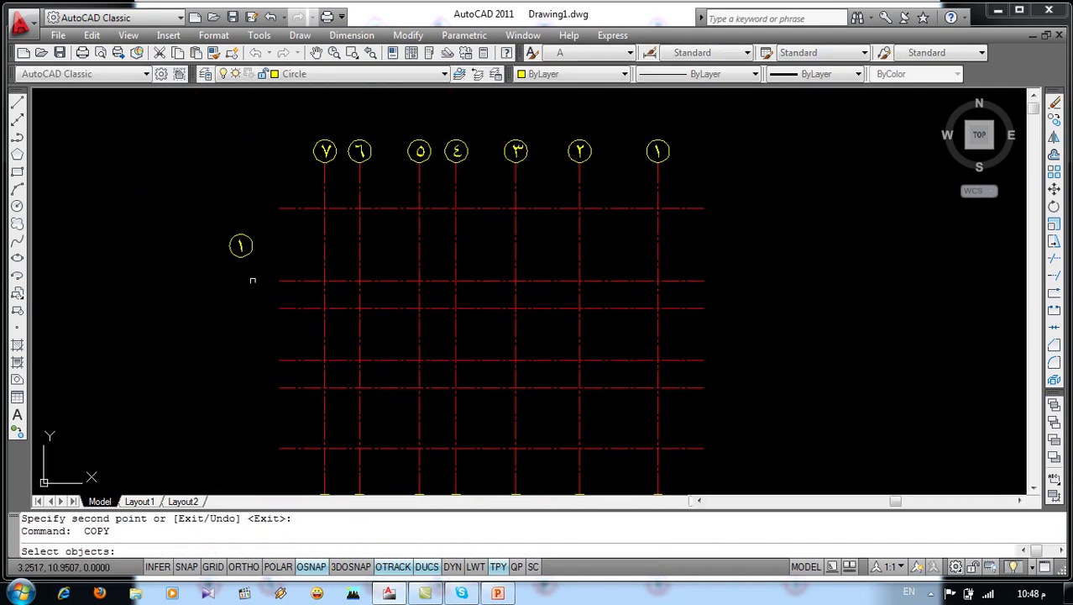
pyautogui.moveTo(252, 233); pyautogui.dragTo(229, 258)
pyautogui.press('Return')
pyautogui.click(247, 245)
pyautogui.click(268, 207)
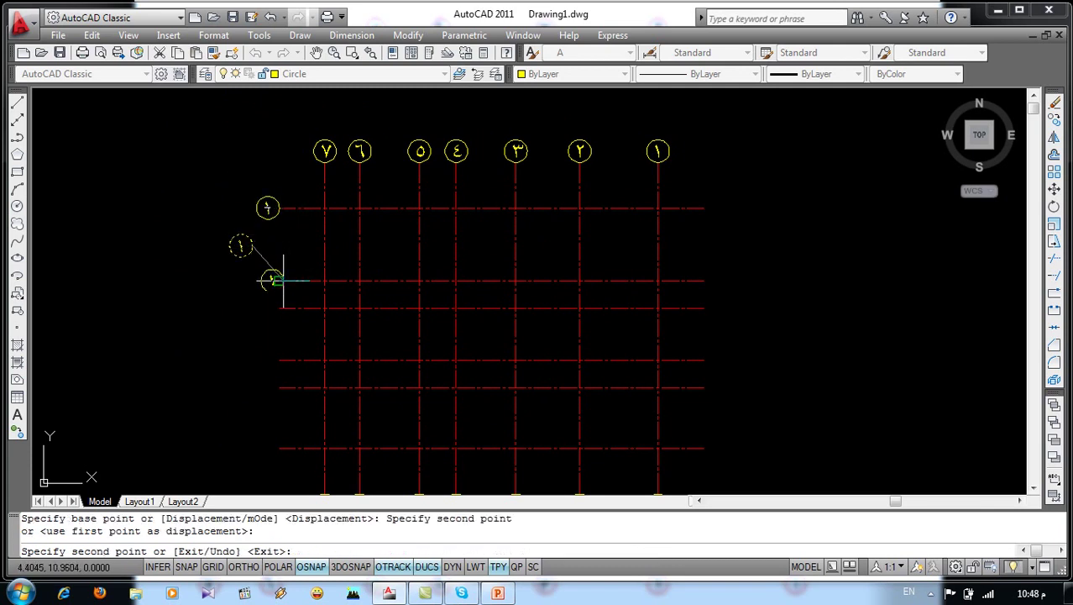
pyautogui.click(280, 280)
pyautogui.click(279, 307)
pyautogui.click(279, 359)
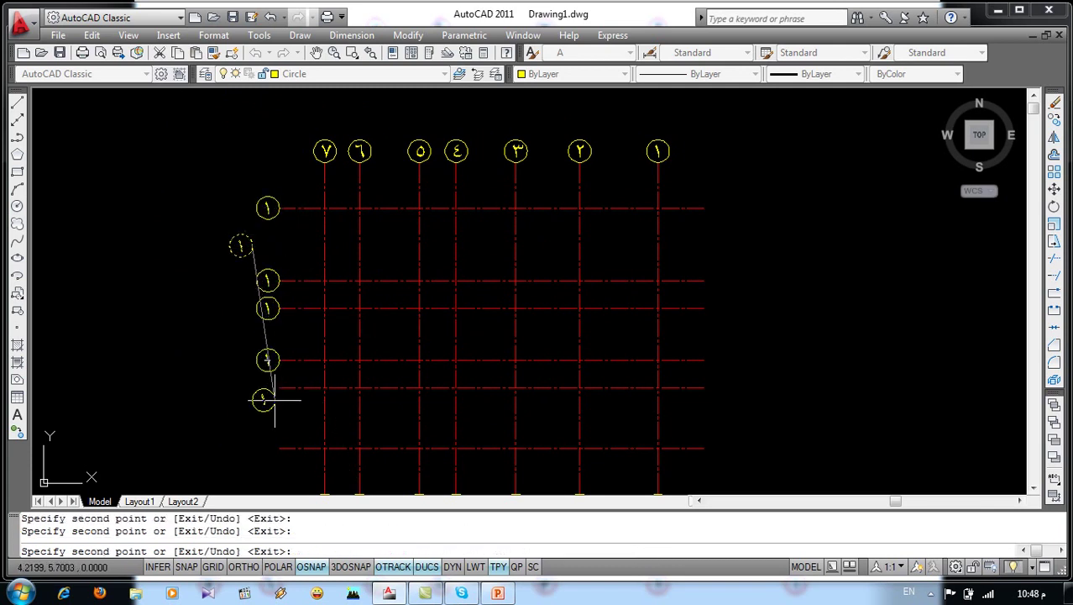
pyautogui.click(277, 387)
pyautogui.moveTo(284, 450); pyautogui.dragTo(278, 325, button='middle')
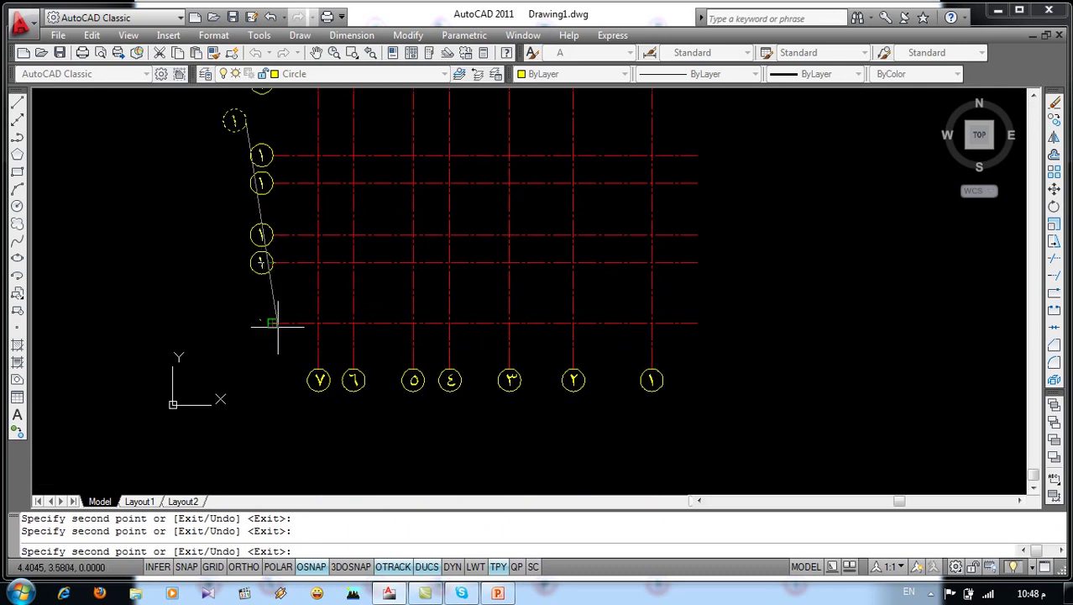
pyautogui.click(266, 324)
pyautogui.press('Return')
pyautogui.moveTo(287, 250); pyautogui.dragTo(296, 293, button='middle')
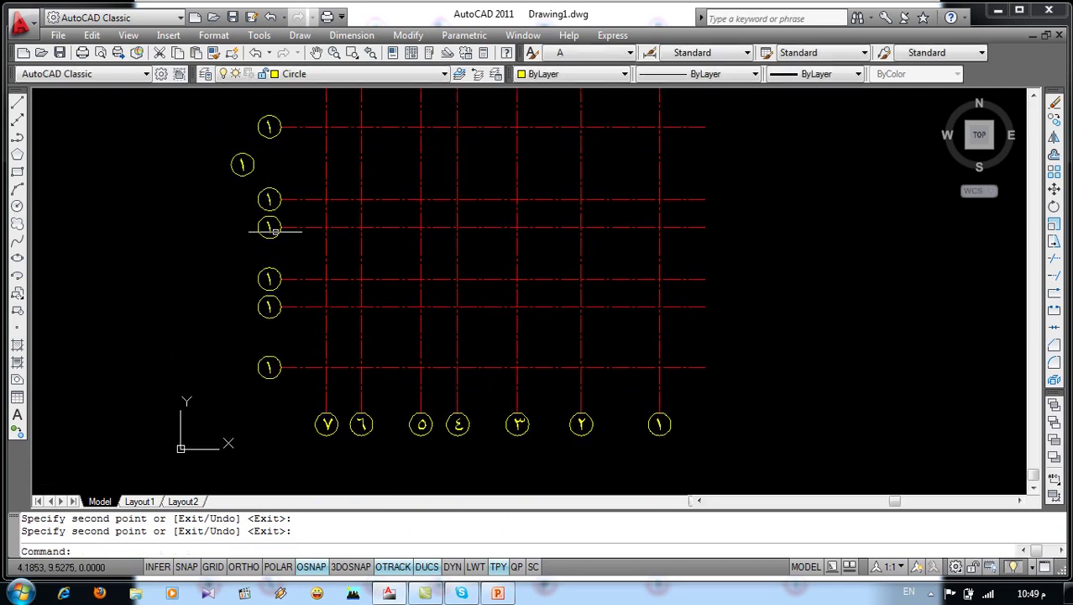
# Relabel the top three left-side bubbles as ا, ب and ج
pyautogui.doubleClick(269, 126)
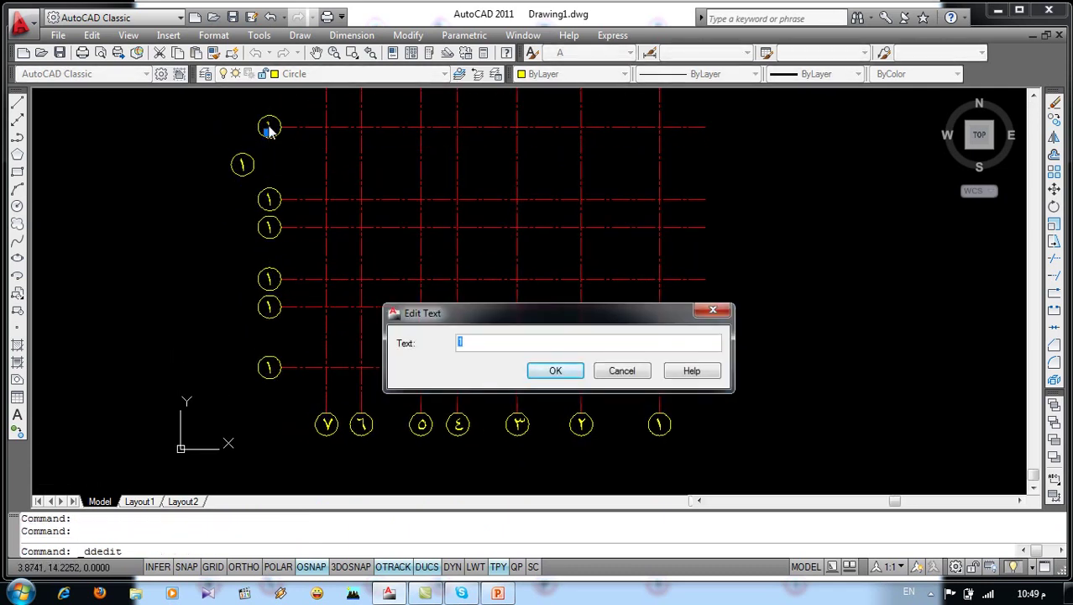
pyautogui.write('A')
pyautogui.press('Return')
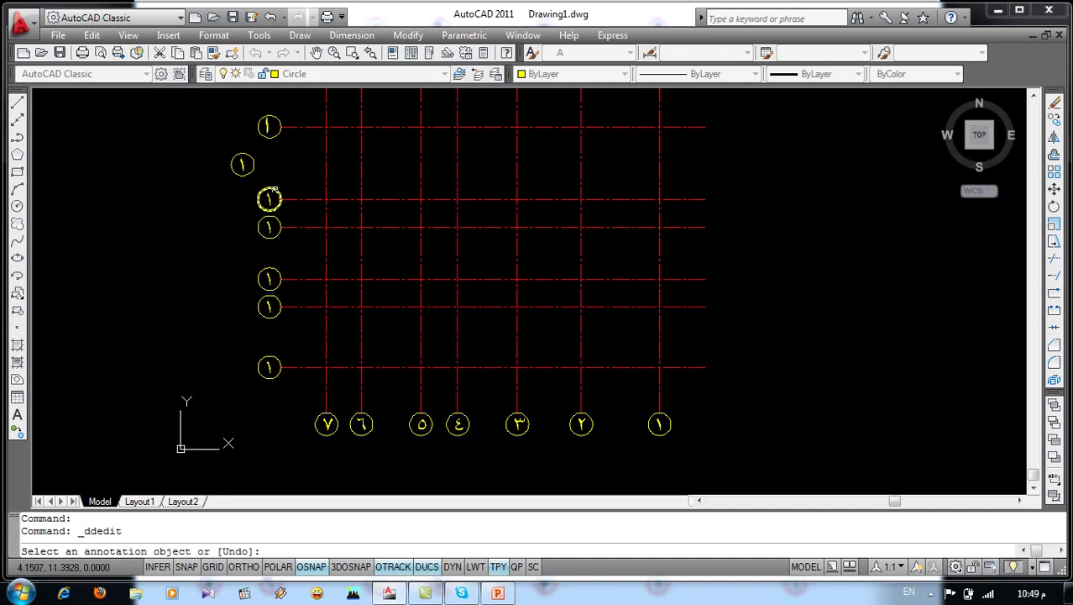
pyautogui.click(270, 201)
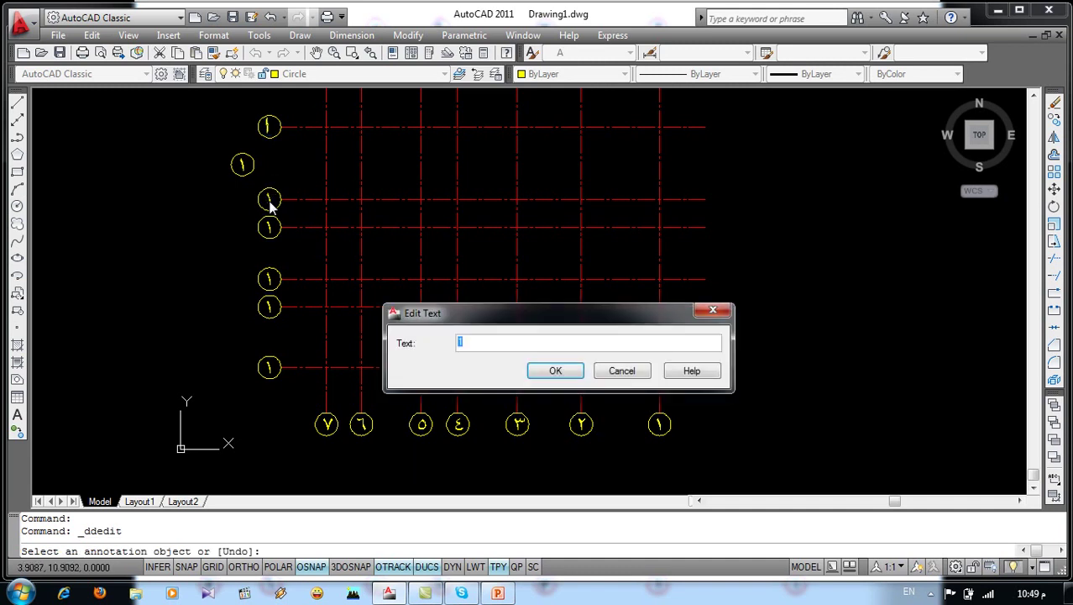
pyautogui.write('ب')
pyautogui.press('Return')
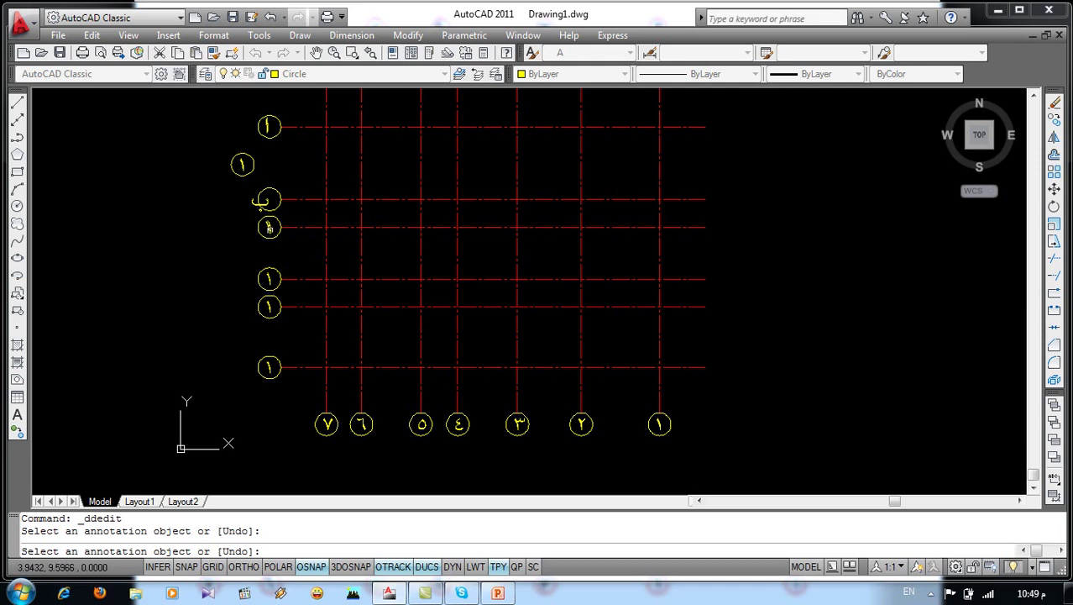
pyautogui.click(269, 226)
pyautogui.write('ج')
pyautogui.press('Return')
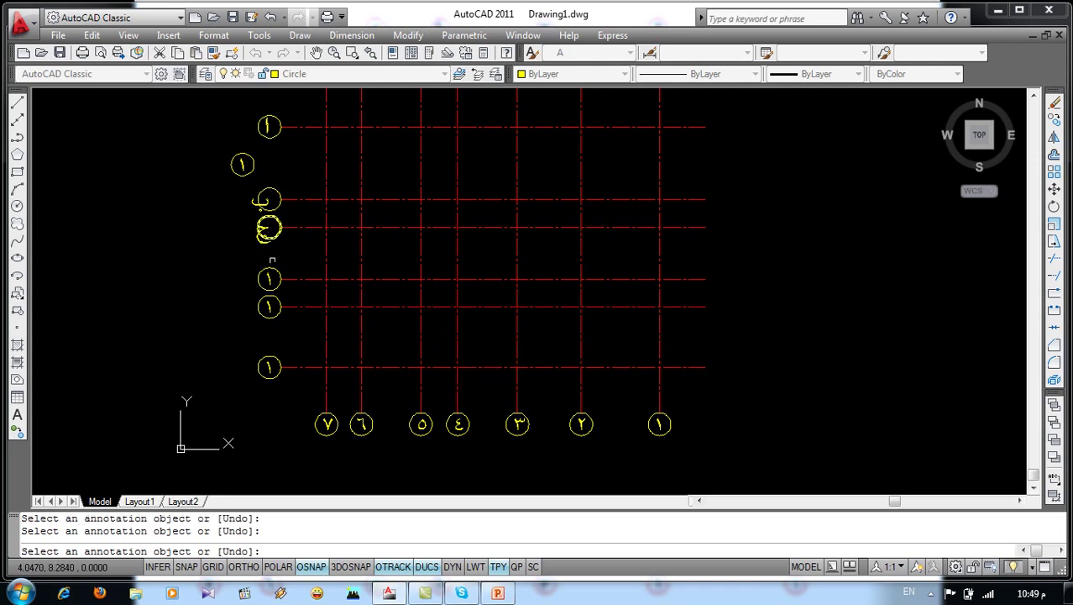
# Relabel the lower three left-side bubbles as د, ه and و
pyautogui.click(268, 279)
pyautogui.write('د')
pyautogui.press('Return')
pyautogui.click(270, 307)
pyautogui.write('ه')
pyautogui.press('Return')
pyautogui.click(270, 368)
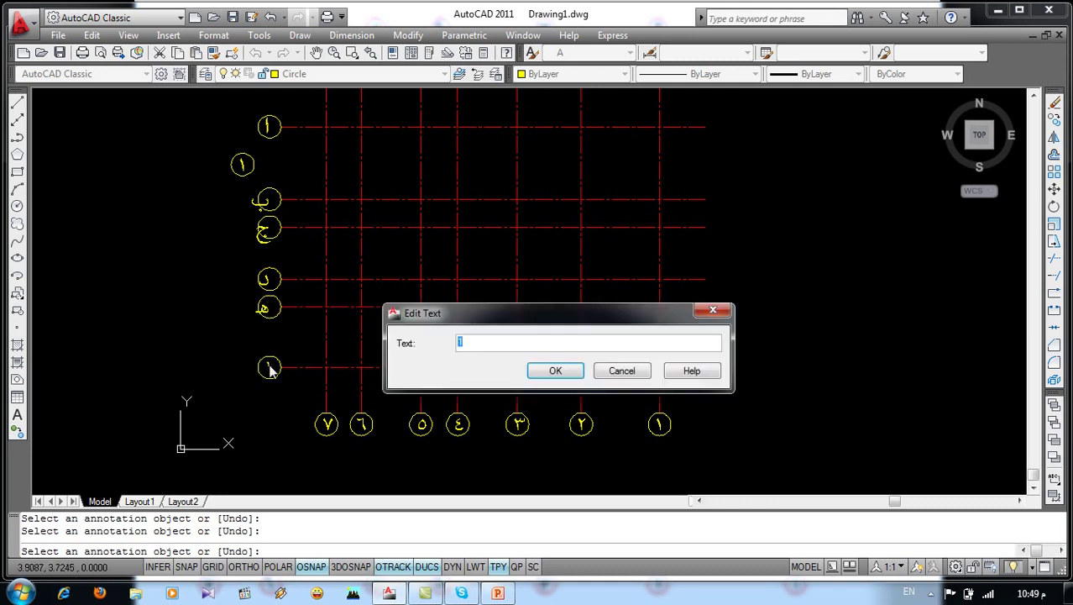
pyautogui.write('و')
pyautogui.press('Return')
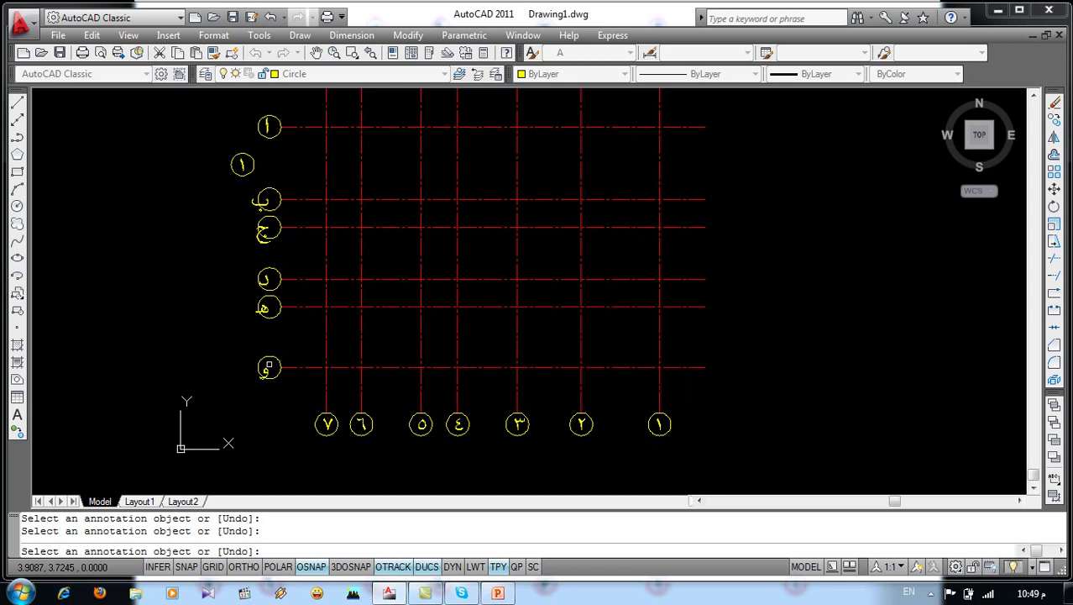
pyautogui.press('Escape')
pyautogui.scroll(2, 260, 375)
# Move the و and ه letters to the centres of their bubbles
pyautogui.write('m')
pyautogui.press('Return')
pyautogui.click(259, 370)
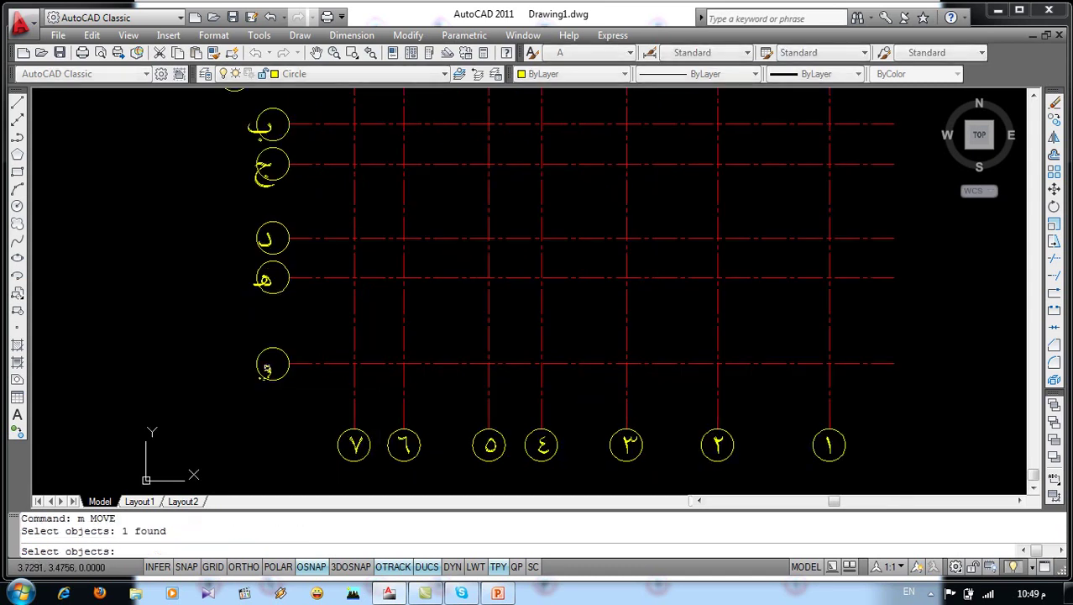
pyautogui.press('Return')
pyautogui.click(238, 369)
pyautogui.press('Return')
pyautogui.click(262, 280)
pyautogui.press('Return')
pyautogui.click(252, 285)
pyautogui.click(210, 310)
# Move the د and ج letters to the centres of their bubbles
pyautogui.scroll(2, 243, 268)
pyautogui.write('m')
pyautogui.press('Return')
pyautogui.click(294, 336)
pyautogui.press('Return')
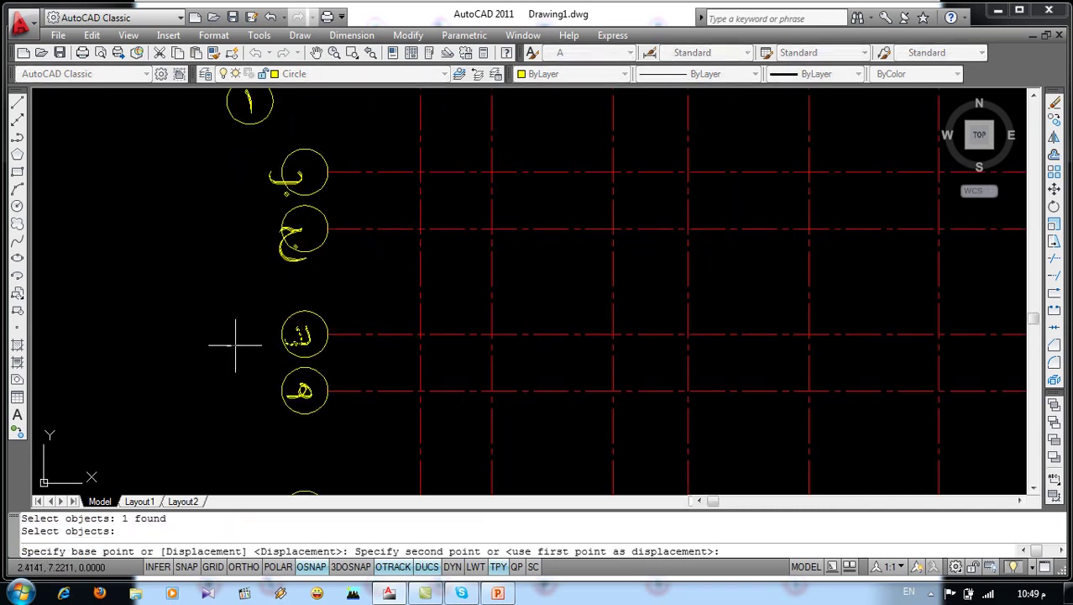
pyautogui.click(234, 345)
pyautogui.press('Return')
pyautogui.moveTo(268, 252); pyautogui.dragTo(302, 357, button='middle')
pyautogui.click(290, 374)
pyautogui.click(313, 361)
pyautogui.click(317, 356)
pyautogui.press('Return')
# Move the ب letter to the centre of its bubble
pyautogui.click(265, 427)
pyautogui.click(281, 415)
pyautogui.press('Return')
pyautogui.click(299, 291)
pyautogui.click(299, 269)
pyautogui.click(320, 289)
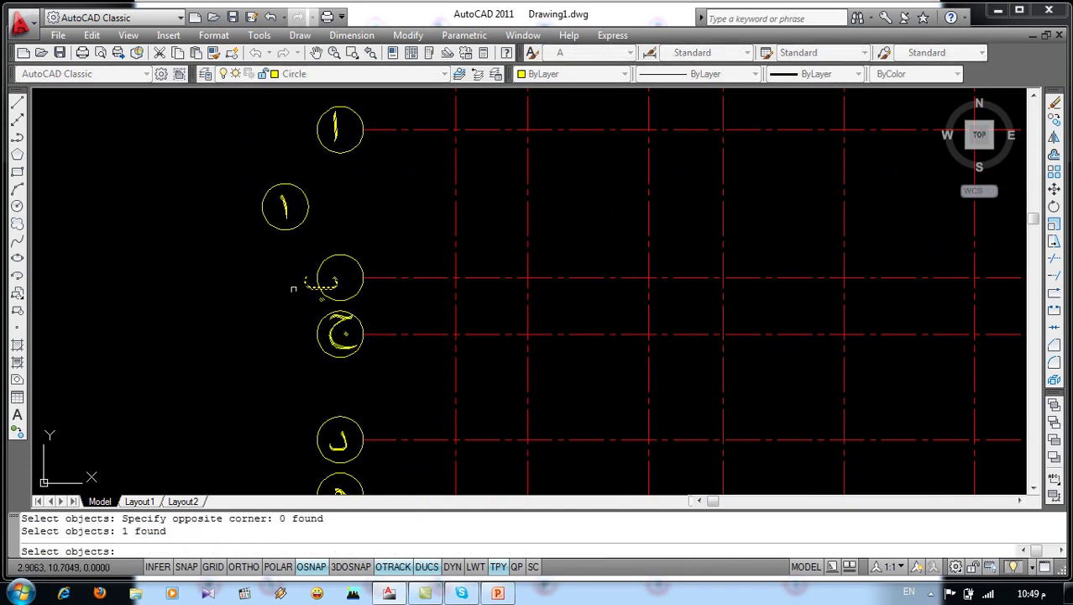
pyautogui.press('Return')
pyautogui.click(266, 303)
pyautogui.click(284, 295)
# Delete the stray extra bubble and its number
pyautogui.click(328, 174)
pyautogui.click(214, 225)
pyautogui.press('Delete')
pyautogui.scroll(-3, 258, 204)
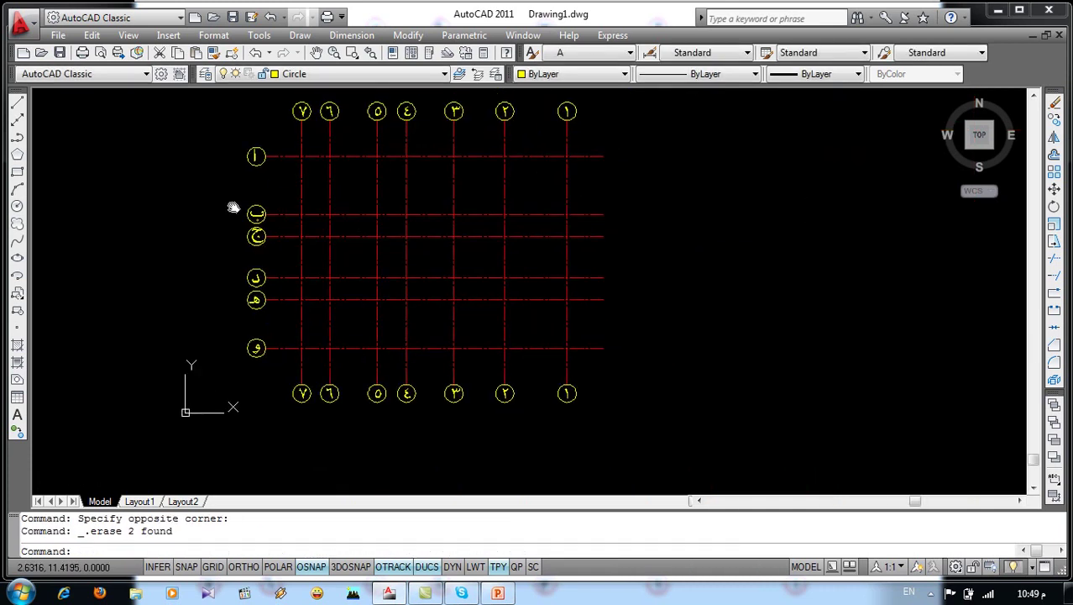
pyautogui.scroll(1, 233, 205)
# Copy the lettered left bubbles to the right ends of the horizontal axes
pyautogui.write('o')
pyautogui.press('Return')
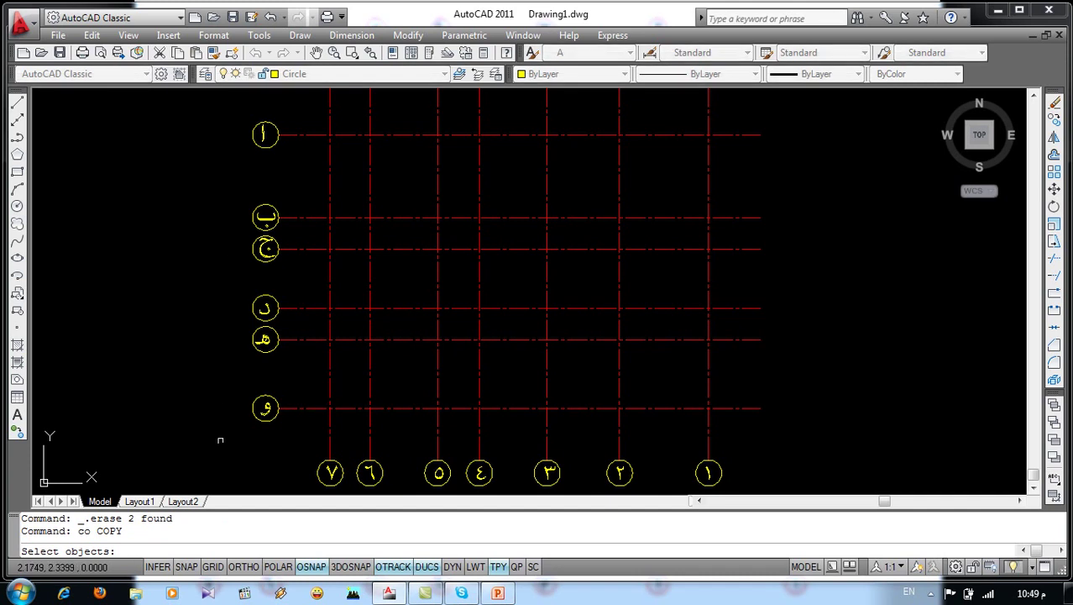
pyautogui.click(220, 459)
pyautogui.click(314, 115)
pyautogui.press('Return')
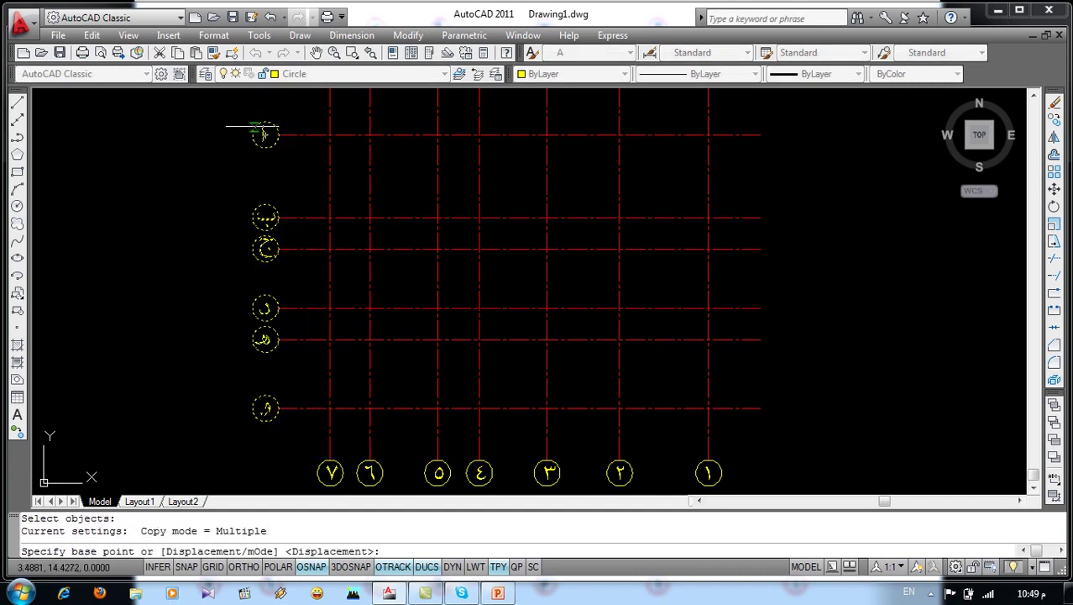
pyautogui.click(252, 134)
pyautogui.click(762, 135)
pyautogui.press('Return')
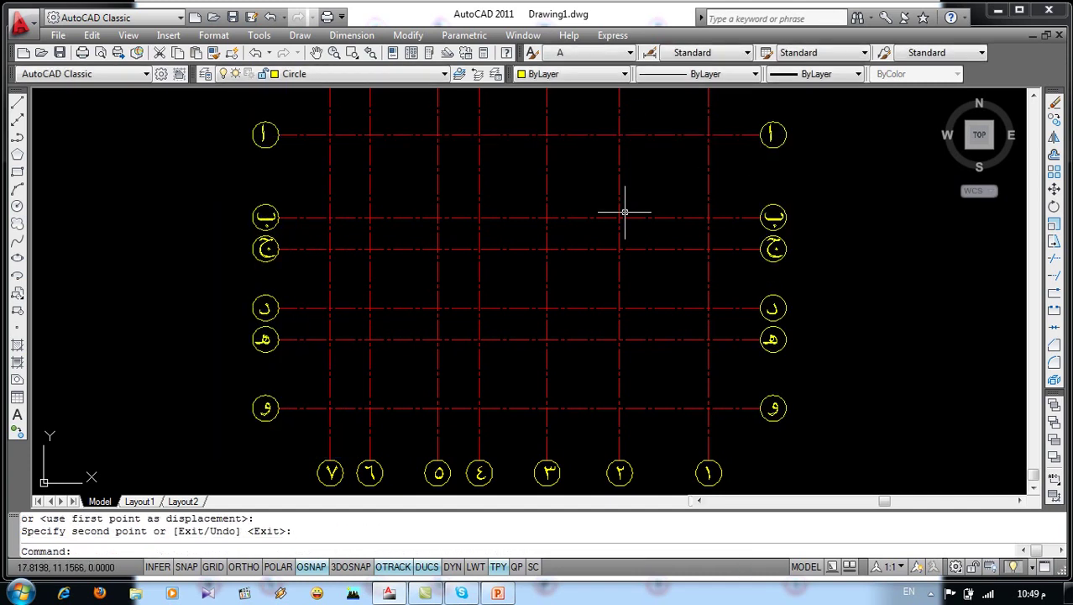
pyautogui.scroll(-2, 628, 210)
pyautogui.moveTo(625, 213); pyautogui.dragTo(509, 232, button='middle')
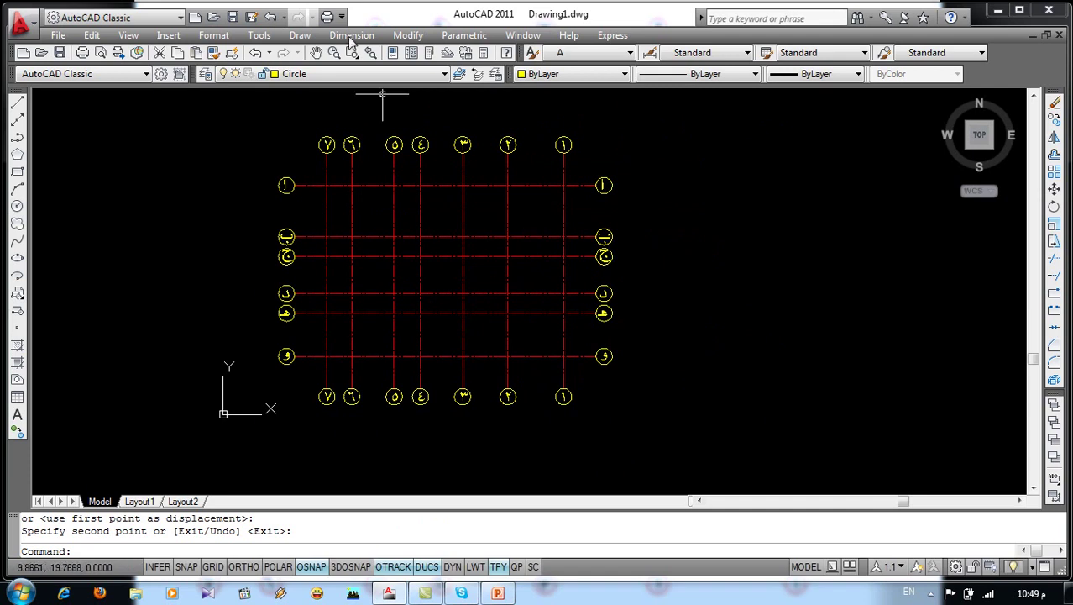
# Make Dimension the current layer; give Standard cyan dimension lines and suppress extension line 1
pyautogui.click(318, 76)
pyautogui.click(313, 140)
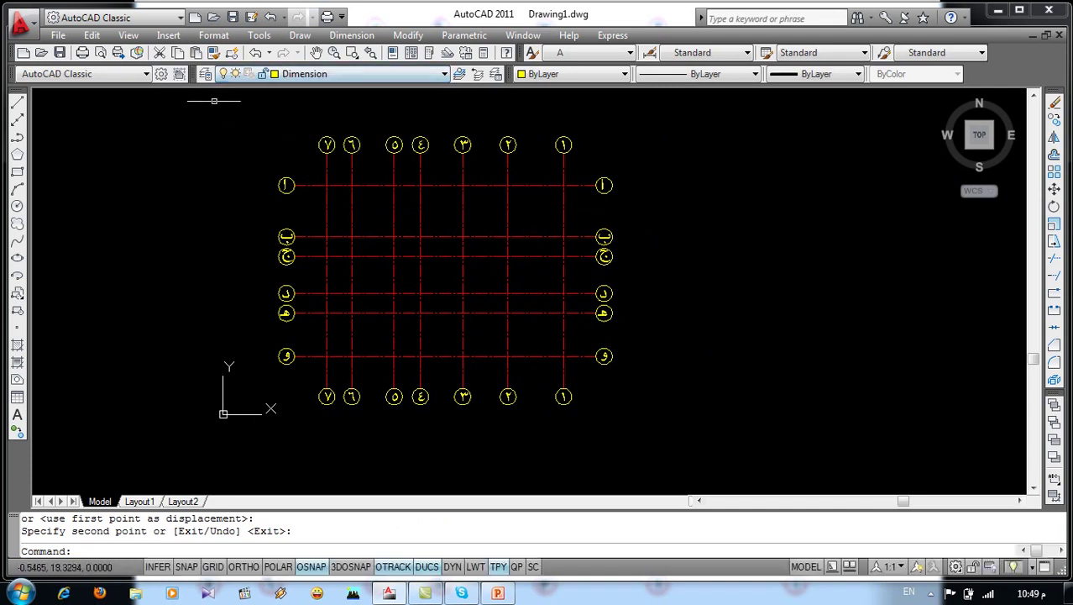
pyautogui.click(214, 36)
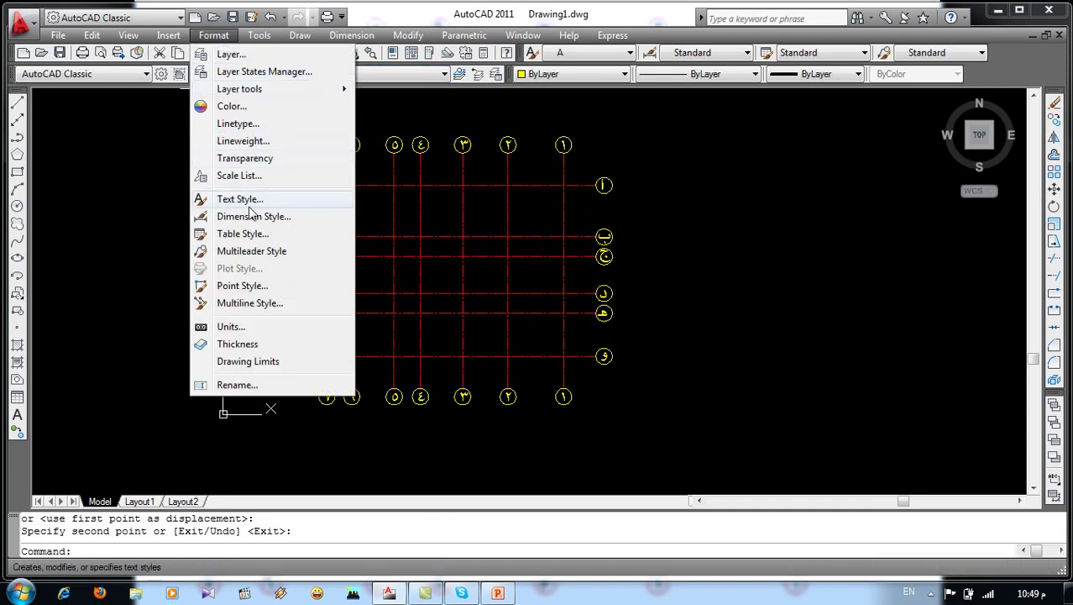
pyautogui.click(252, 216)
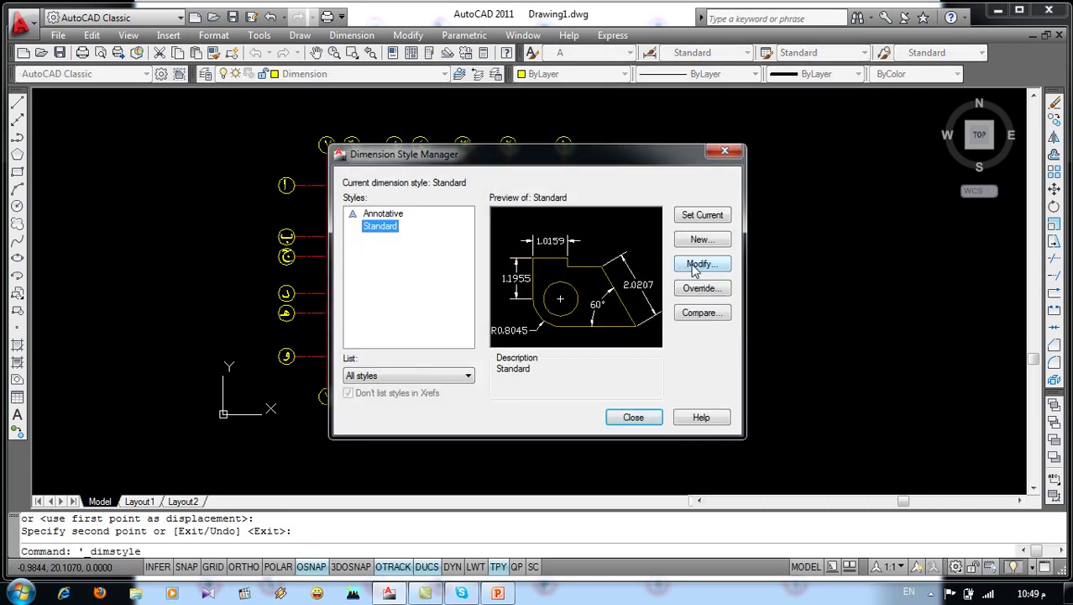
pyautogui.click(694, 266)
pyautogui.click(336, 125)
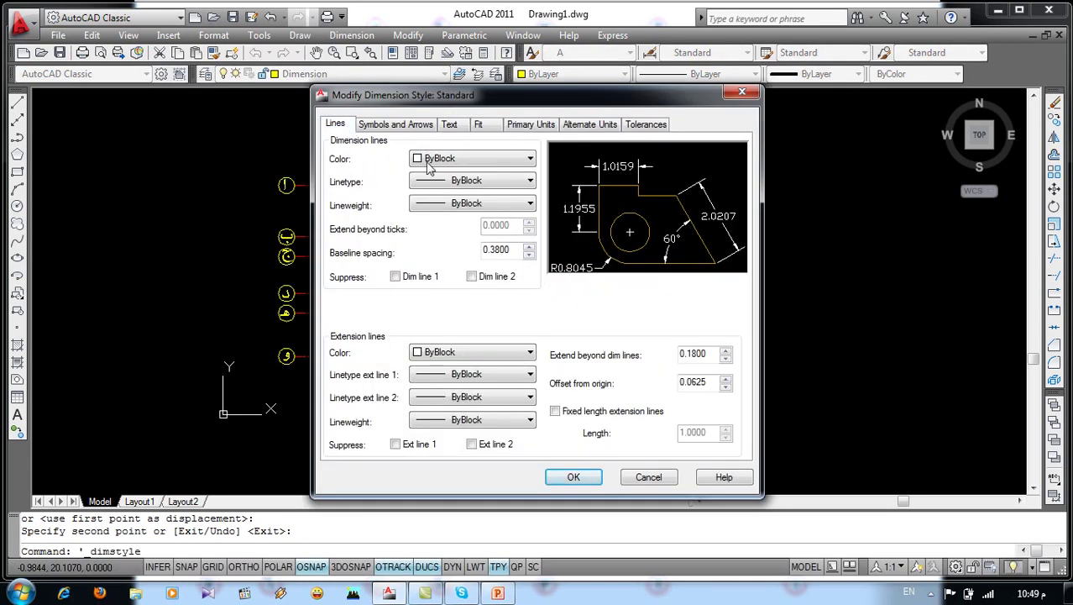
pyautogui.click(441, 160)
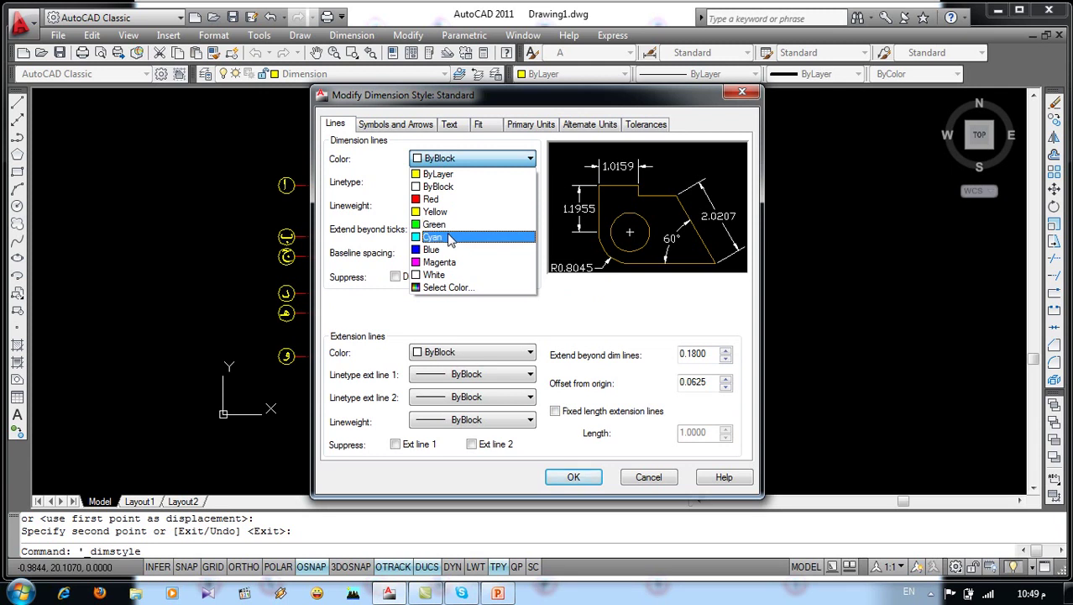
pyautogui.click(450, 237)
pyautogui.click(425, 446)
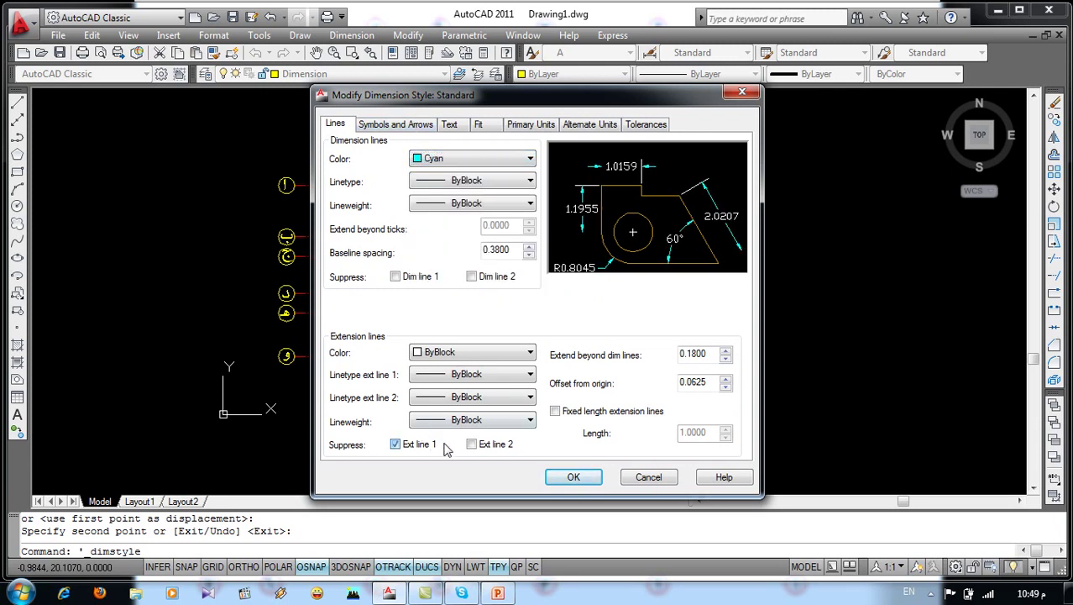
# Use Oblique ticks for arrowheads and text style A for dimension text
pyautogui.click(389, 126)
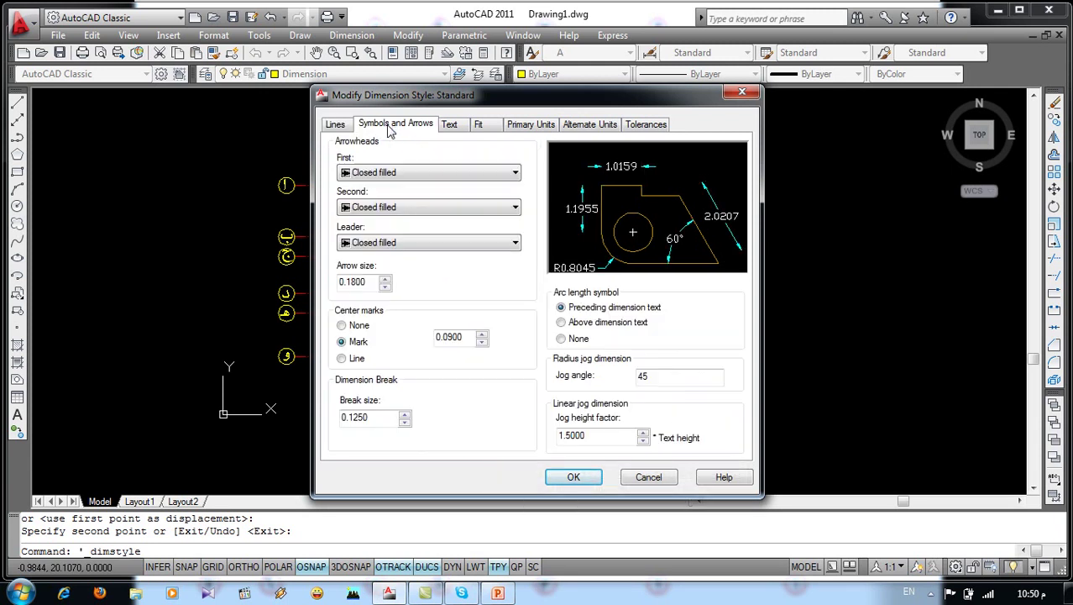
pyautogui.click(395, 173)
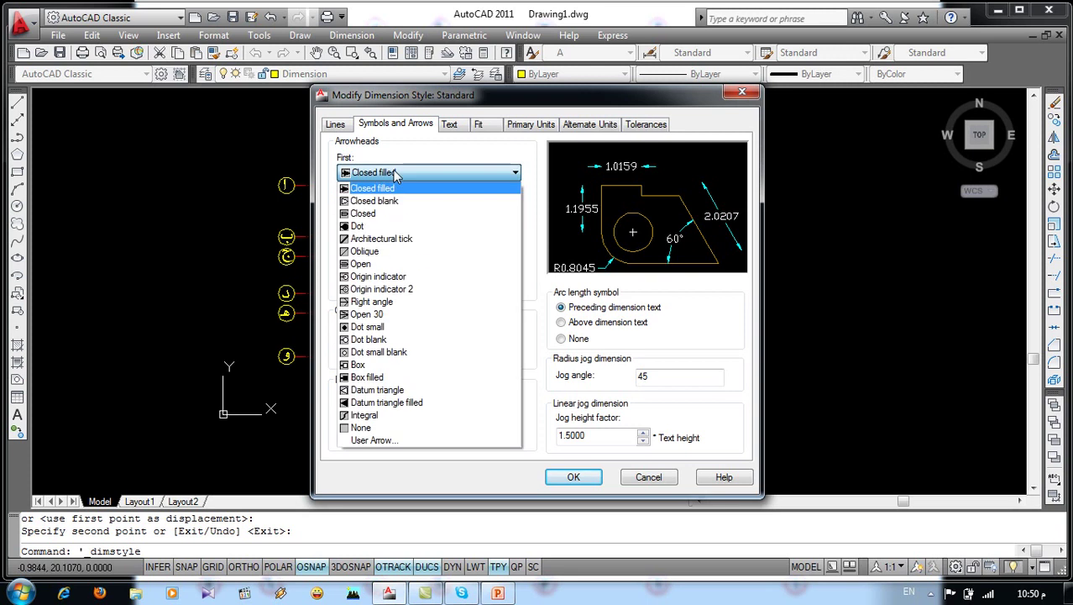
pyautogui.click(378, 246)
pyautogui.click(450, 126)
pyautogui.click(443, 164)
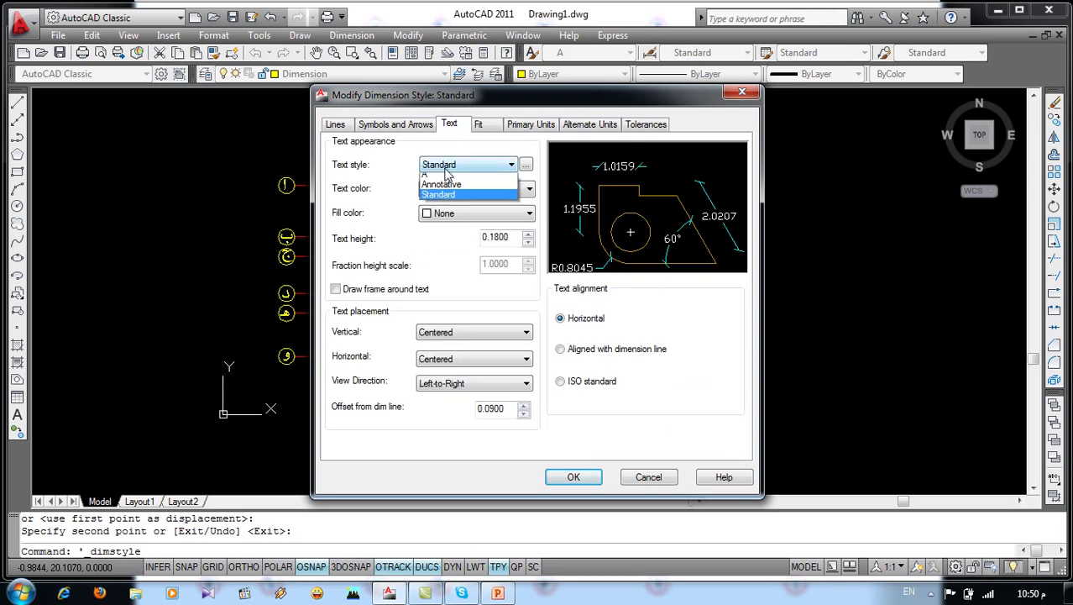
pyautogui.click(436, 179)
# Set 0.00 precision, aligned text and .25 text height, then accept the style
pyautogui.click(525, 126)
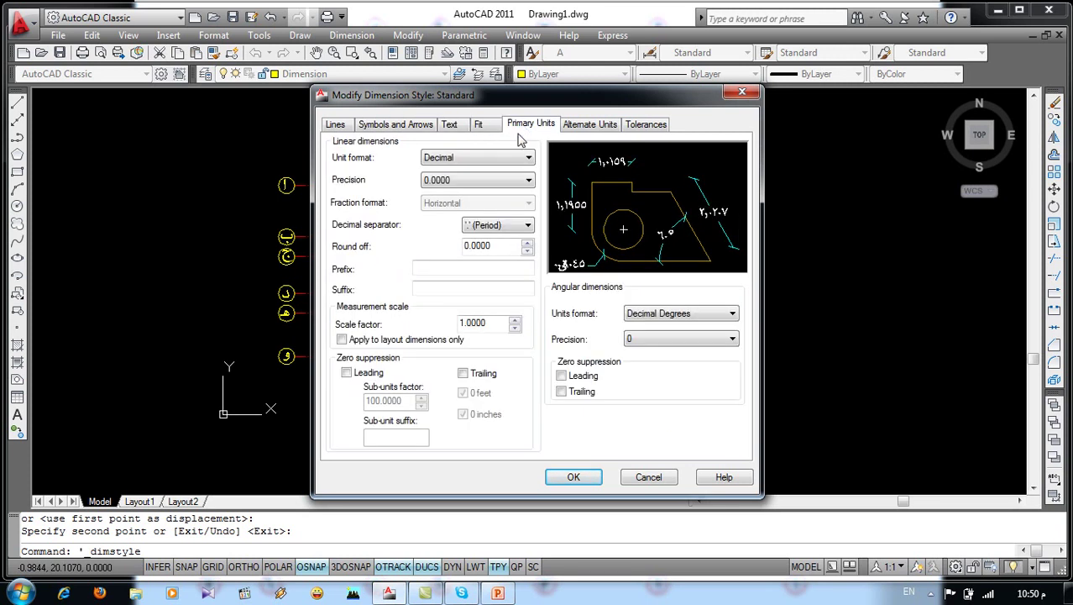
pyautogui.click(510, 180)
pyautogui.click(458, 213)
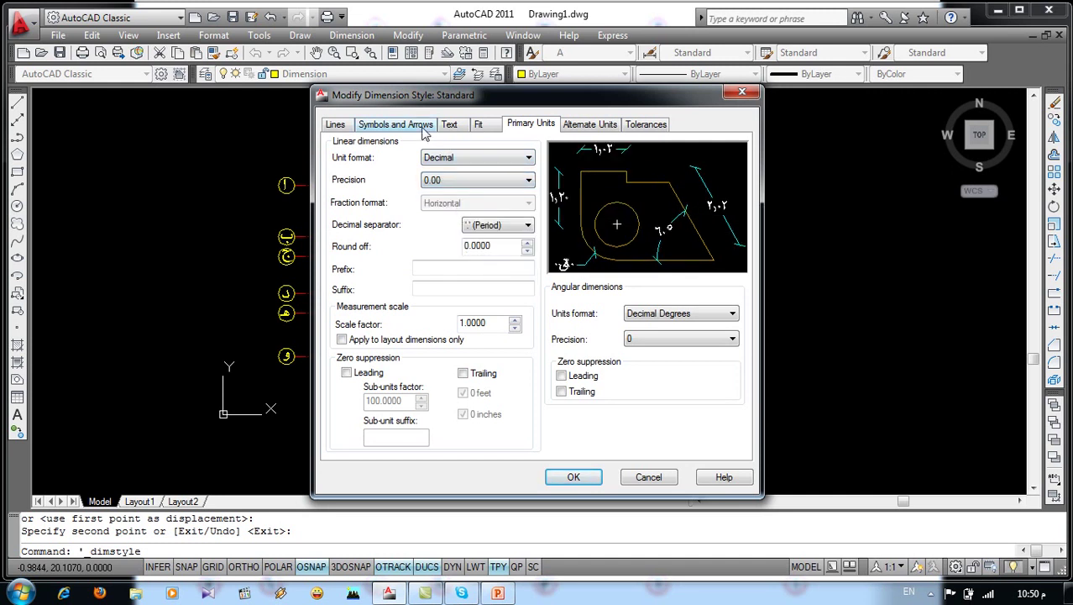
pyautogui.click(447, 128)
pyautogui.click(561, 349)
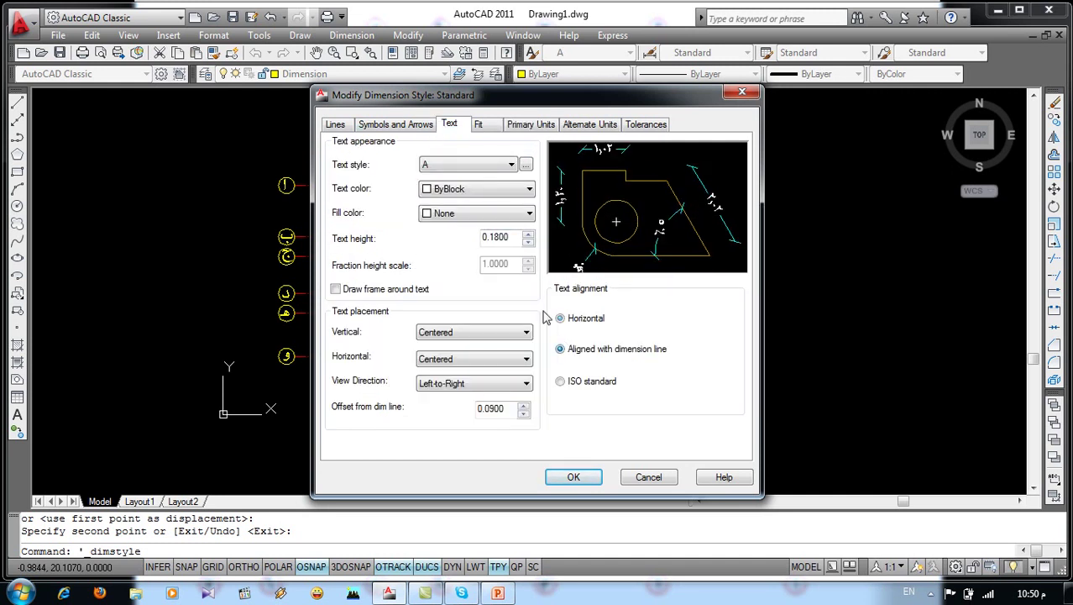
pyautogui.moveTo(517, 237); pyautogui.dragTo(469, 241)
pyautogui.click(574, 477)
pyautogui.click(632, 417)
# Add a 1.54 linear dimension between axes ٧ and ٦ above the grid
pyautogui.scroll(2, 386, 126)
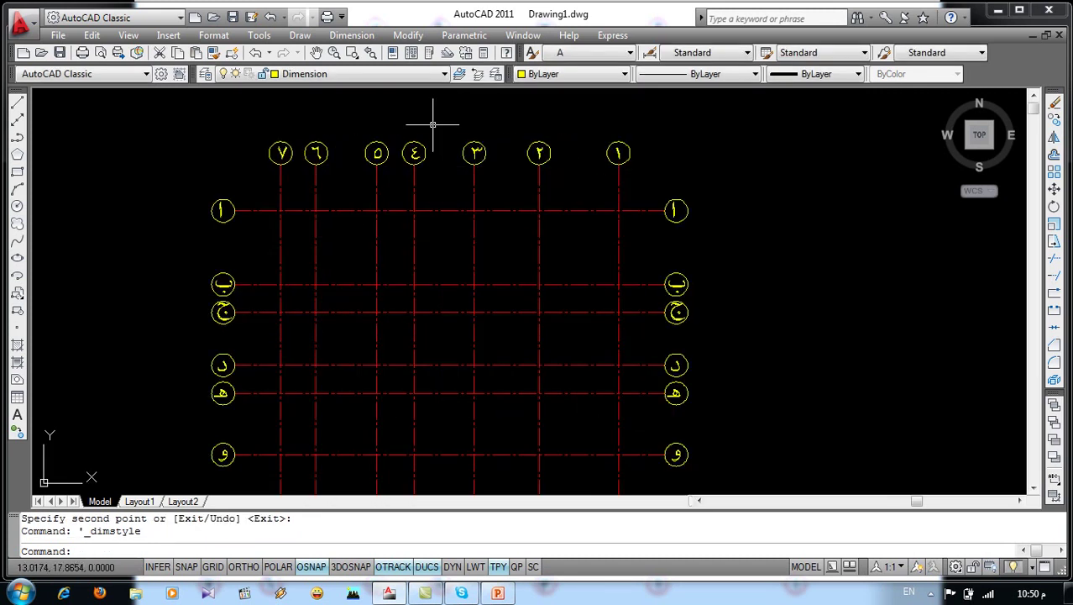
pyautogui.click(351, 37)
pyautogui.click(360, 75)
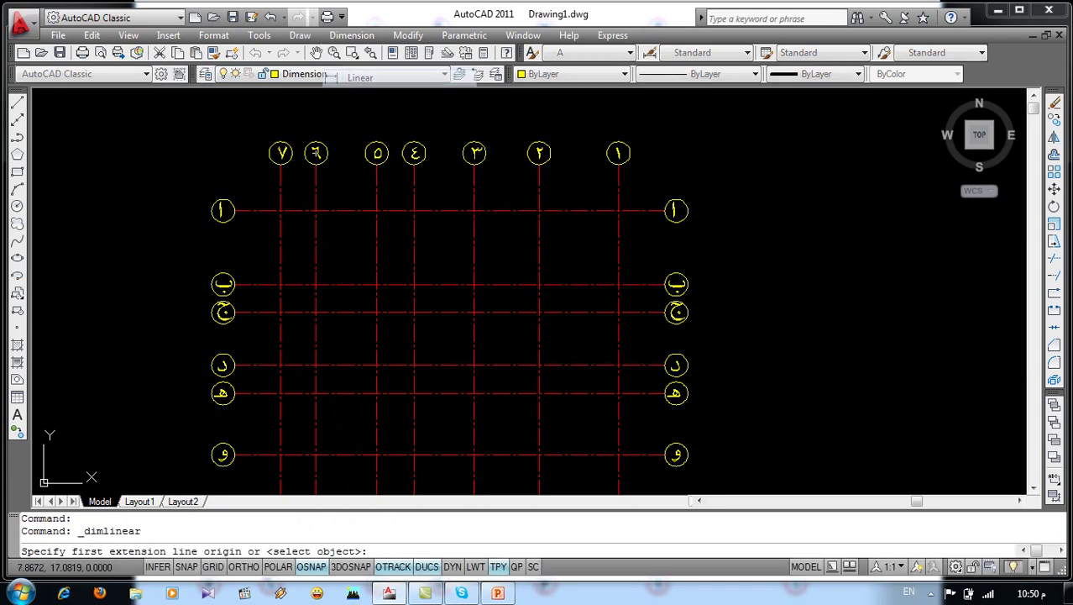
pyautogui.click(285, 186)
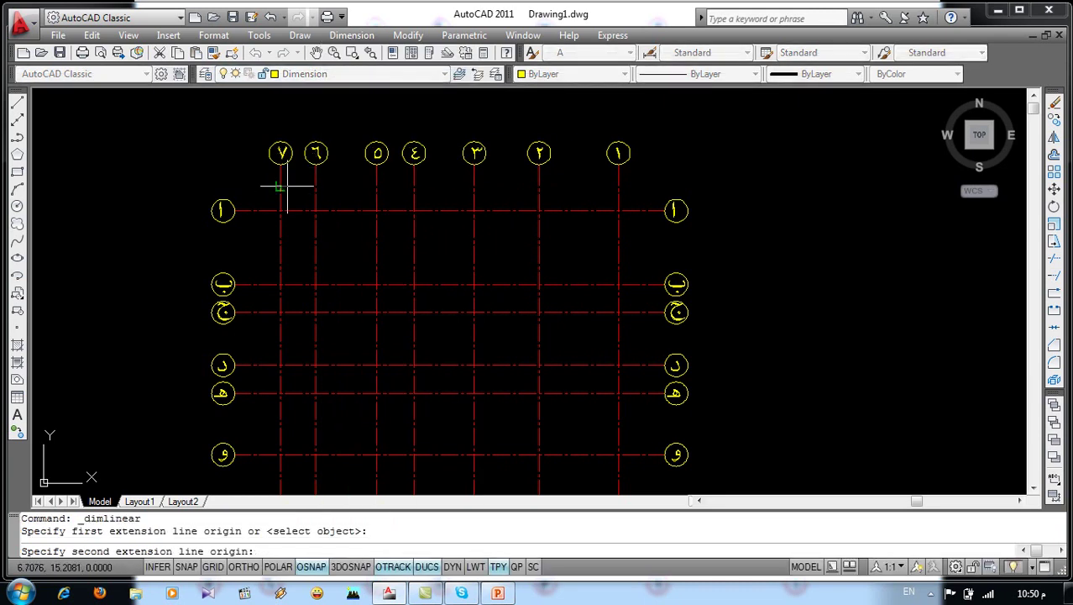
pyautogui.click(312, 187)
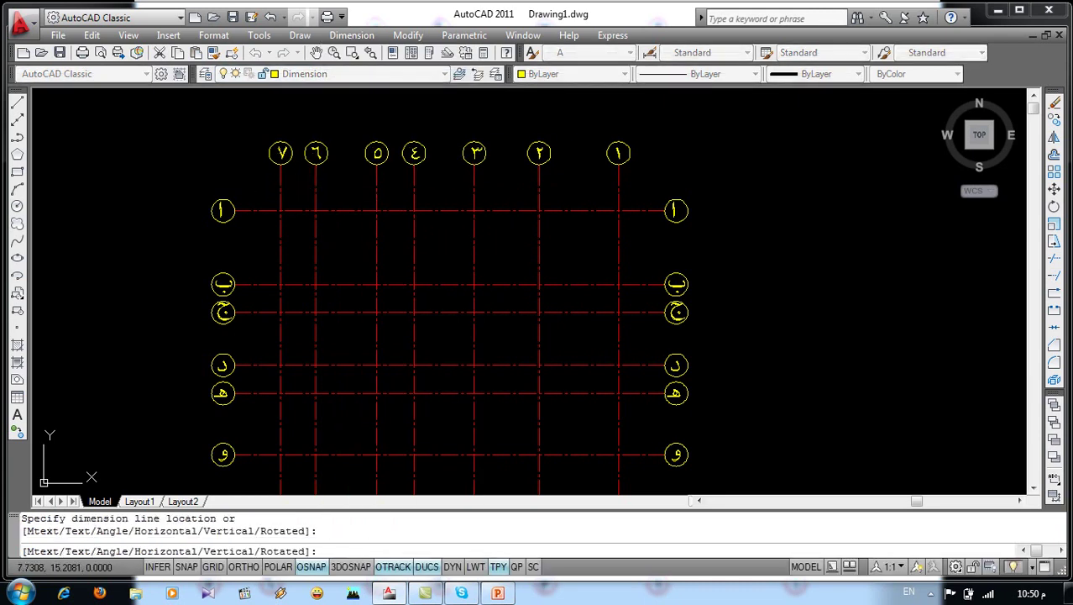
pyautogui.click(314, 185)
# Continue the chain through axes ٥ to ١: 2.62, 1.62, 2.62, 2.81, 3.45
pyautogui.scroll(2, 330, 178)
pyautogui.scroll(1, 280, 233)
pyautogui.click(351, 36)
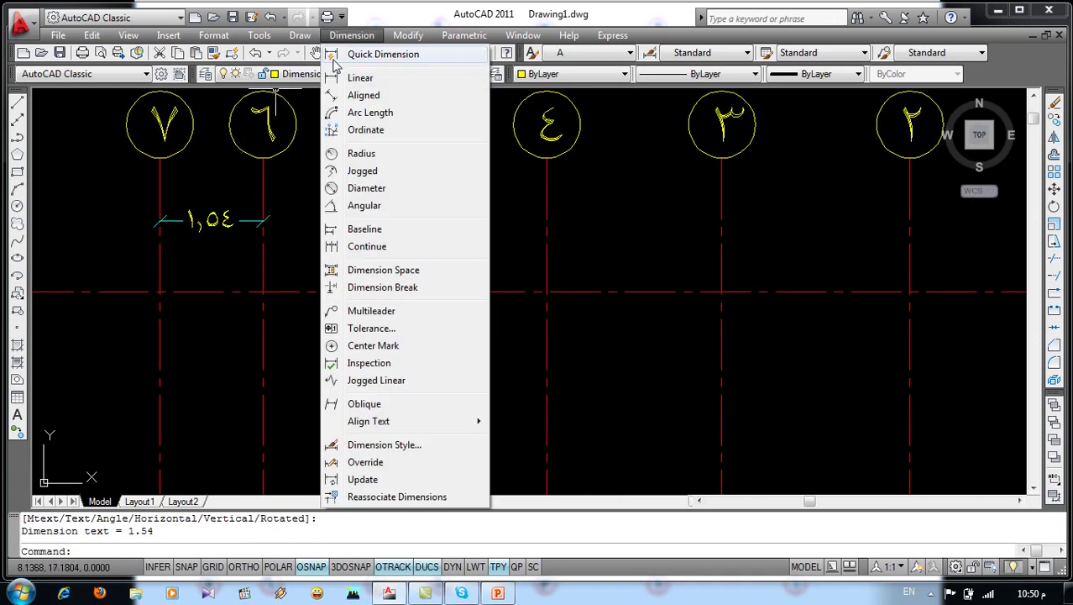
pyautogui.click(361, 246)
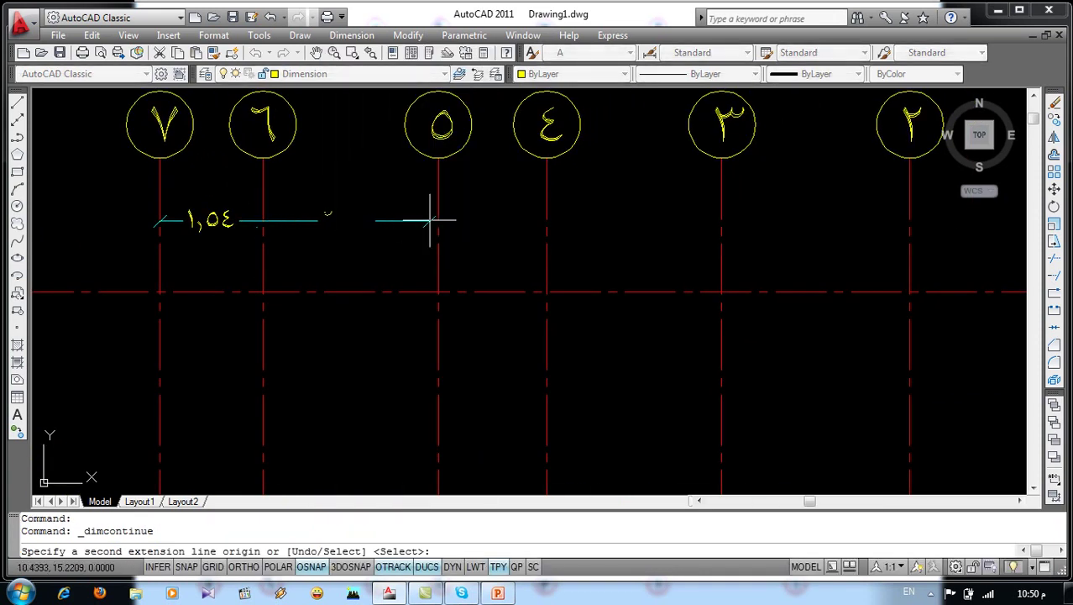
pyautogui.click(438, 220)
pyautogui.click(547, 220)
pyautogui.moveTo(660, 239)
pyautogui.mouseDown(button='middle')
pyautogui.moveTo(637, 247)
pyautogui.moveTo(522, 223)
pyautogui.mouseUp(button='middle')
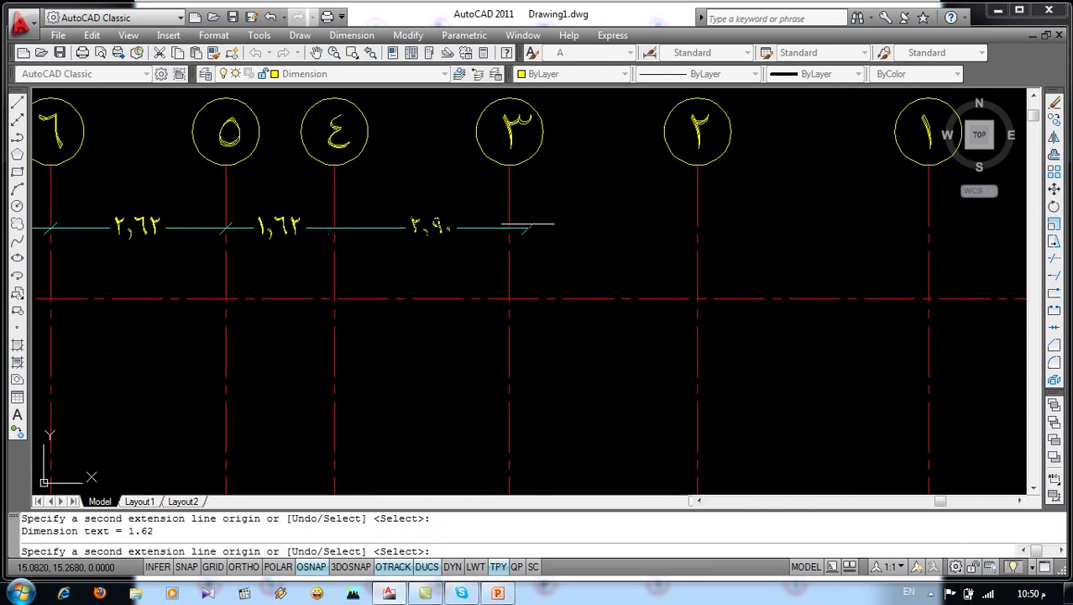
pyautogui.click(515, 222)
pyautogui.moveTo(643, 254); pyautogui.dragTo(515, 229, button='middle')
pyautogui.click(522, 227)
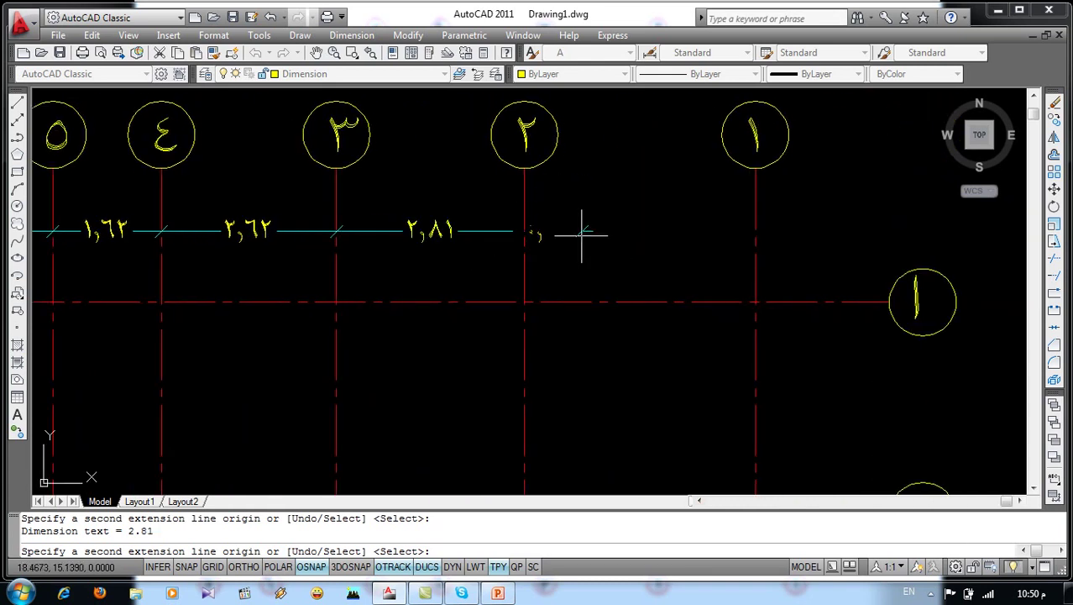
pyautogui.click(758, 227)
pyautogui.press('Return')
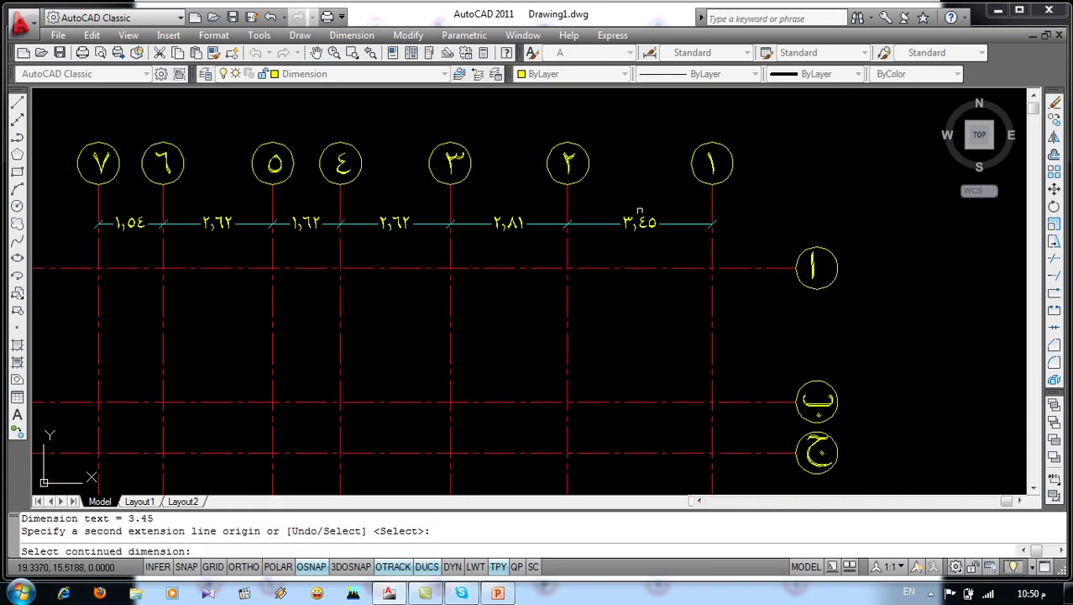
pyautogui.press('Return')
pyautogui.scroll(-6, 491, 269)
pyautogui.scroll(1, 444, 250)
pyautogui.scroll(2, 467, 166)
# Start another linear dimension
pyautogui.click(352, 35)
pyautogui.click(360, 76)
pyautogui.scroll(3, 331, 172)
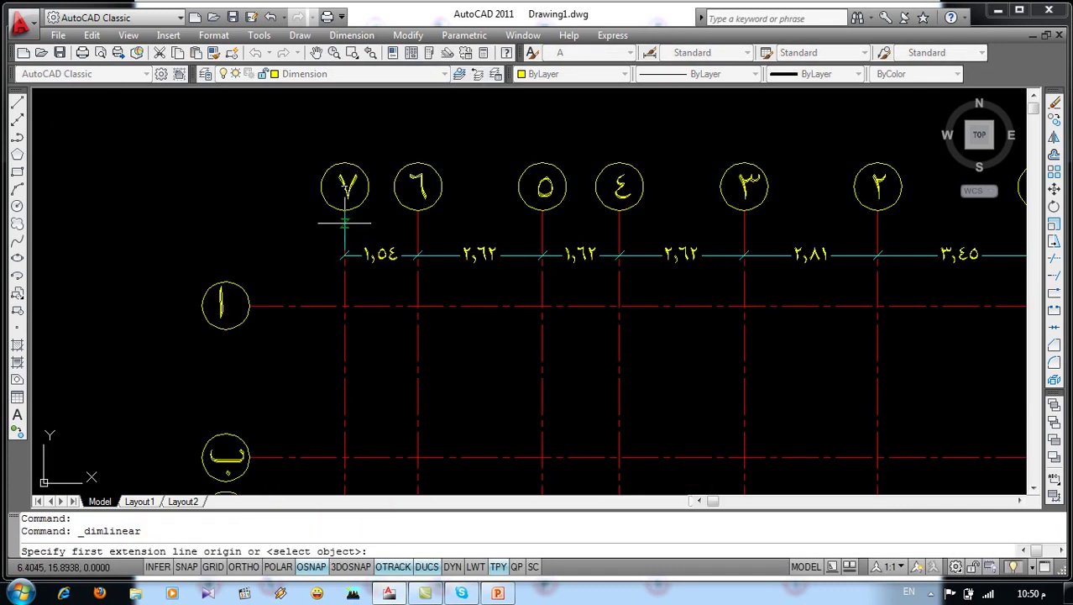
# Add the overall 14.66 dimension from axis ٧ to axis ١ above the top chain
pyautogui.click(346, 216)
pyautogui.moveTo(998, 230); pyautogui.dragTo(646, 204, button='middle')
pyautogui.click(690, 199)
pyautogui.click(691, 202)
pyautogui.scroll(-4, 679, 203)
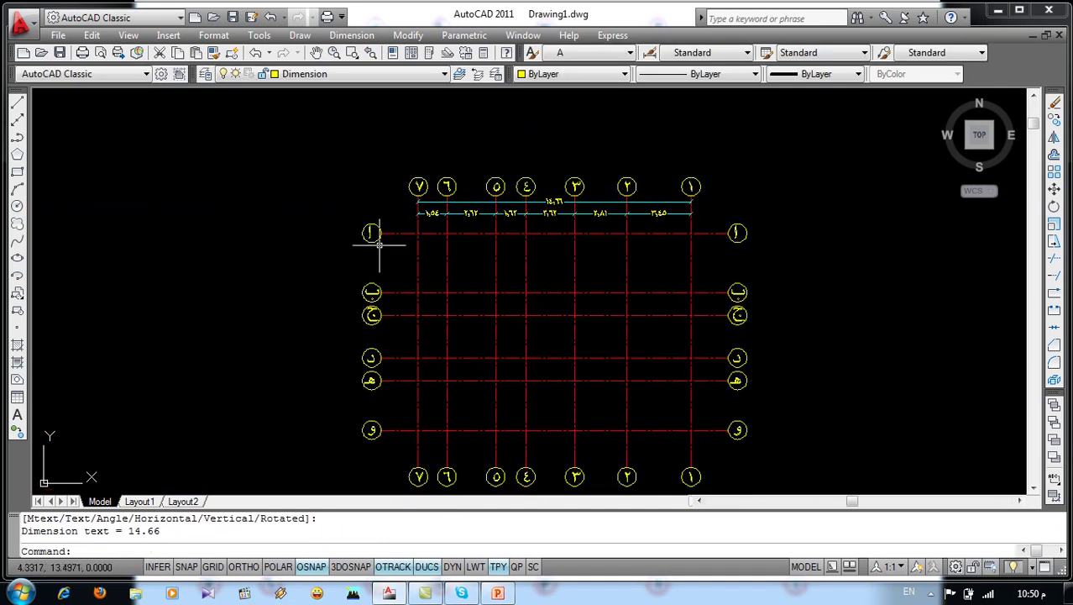
pyautogui.scroll(4, 380, 243)
# Dimension the left side from row أ to و as a chain: 3.19, 1.22, 2.28, 1.22, 2.66
pyautogui.press('Return')
pyautogui.click(442, 209)
pyautogui.click(441, 382)
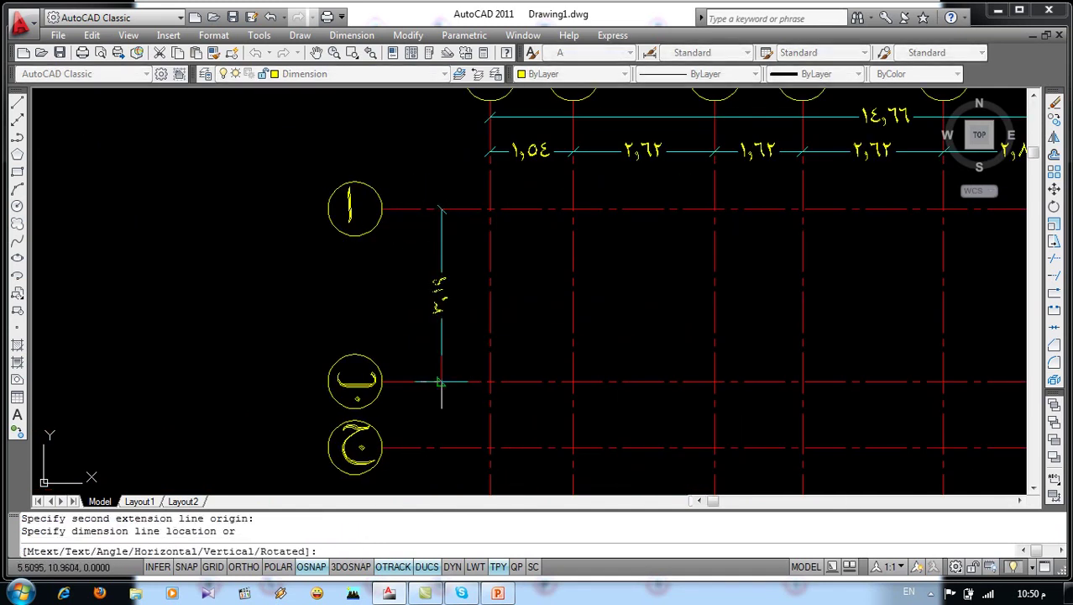
pyautogui.click(441, 382)
pyautogui.click(352, 35)
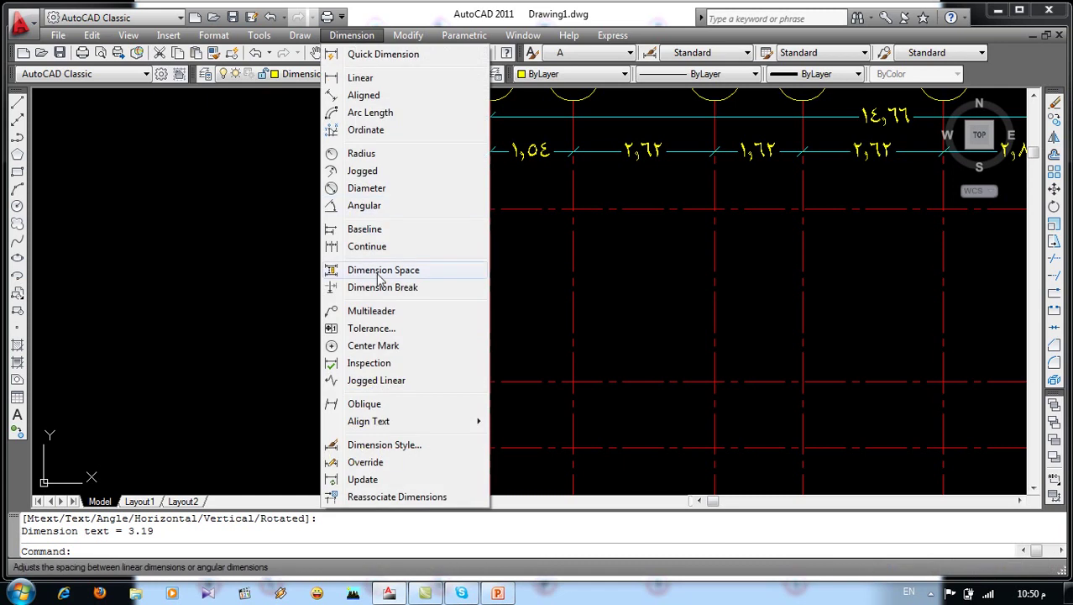
pyautogui.click(378, 245)
pyautogui.moveTo(395, 357); pyautogui.dragTo(400, 155, button='middle')
pyautogui.click(425, 247)
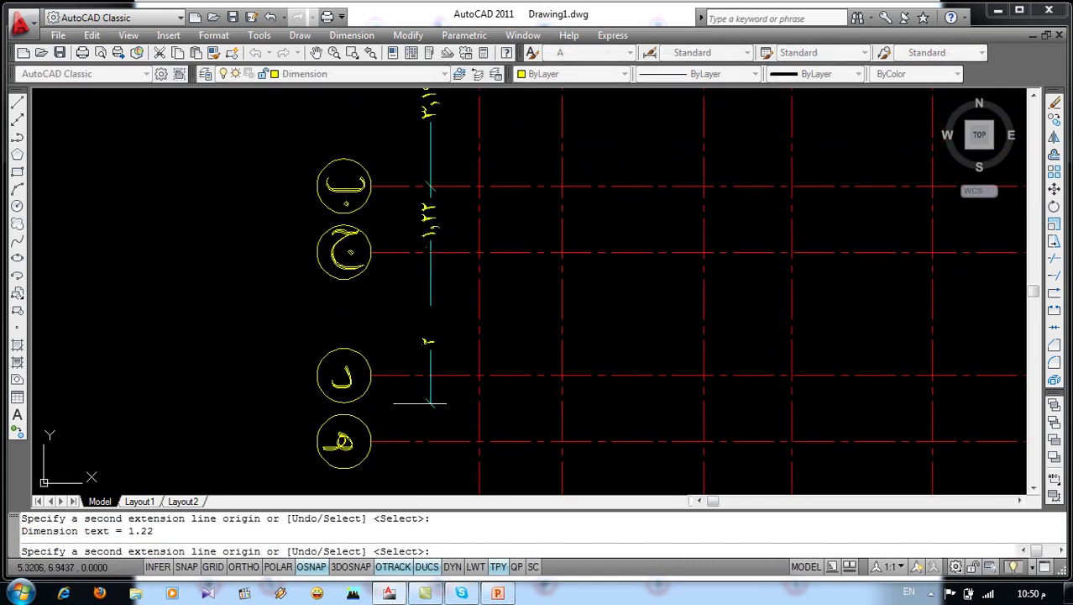
pyautogui.moveTo(419, 386); pyautogui.dragTo(403, 228, button='middle')
pyautogui.click(407, 276)
pyautogui.moveTo(408, 408)
pyautogui.mouseDown(button='middle')
pyautogui.moveTo(412, 260)
pyautogui.moveTo(290, 464)
pyautogui.mouseUp(button='middle')
pyautogui.click(411, 275)
pyautogui.press('Return')
pyautogui.press('Return')
# Add the overall 10.57 vertical dimension from row أ to row و outside the left chain
pyautogui.click(352, 35)
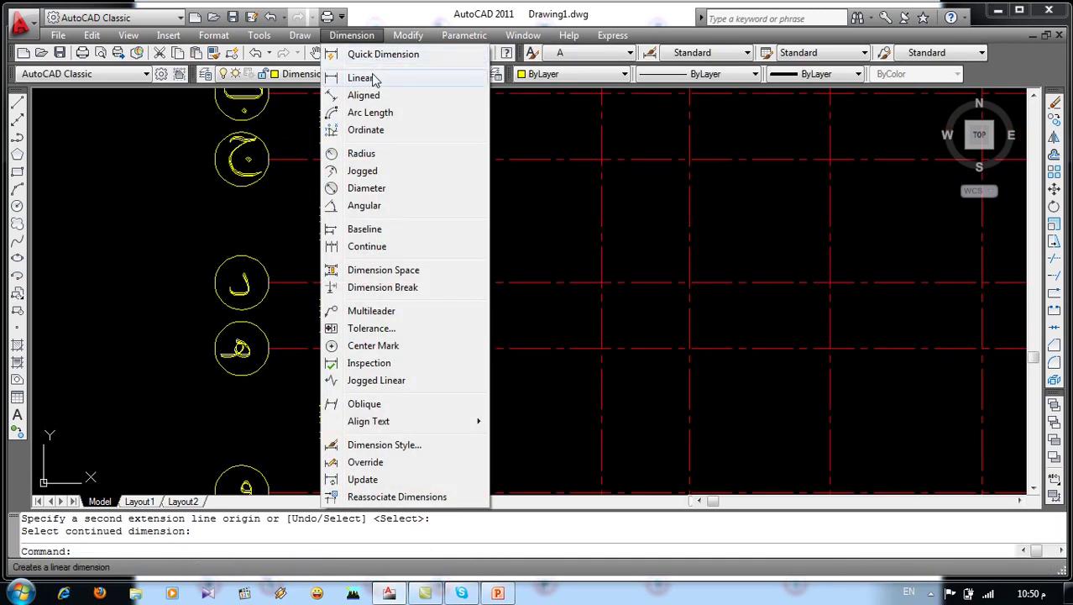
pyautogui.click(371, 76)
pyautogui.scroll(-4, 339, 220)
pyautogui.click(325, 103)
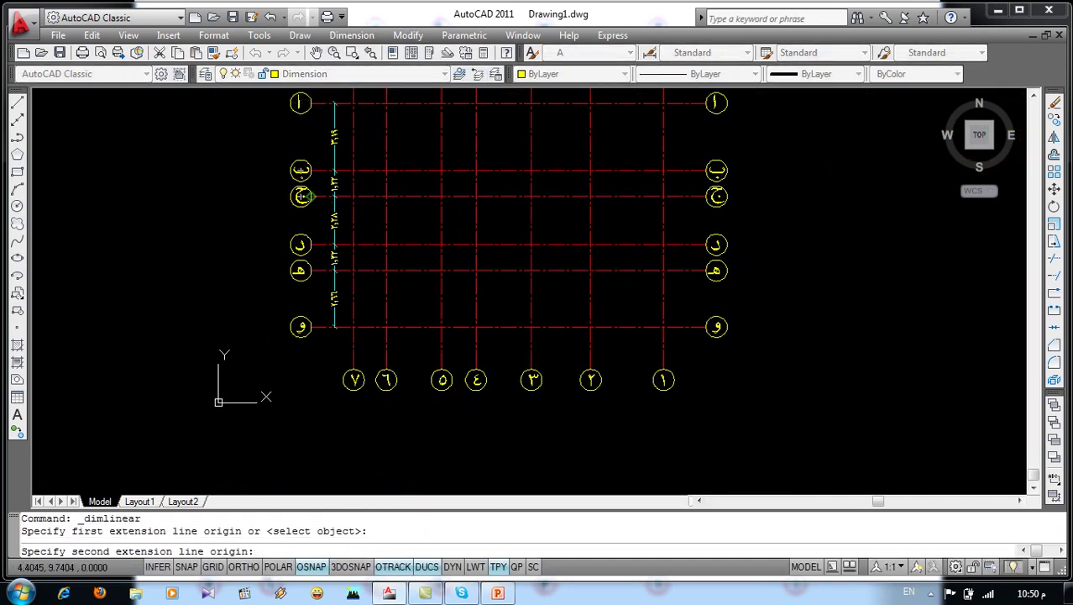
pyautogui.click(315, 327)
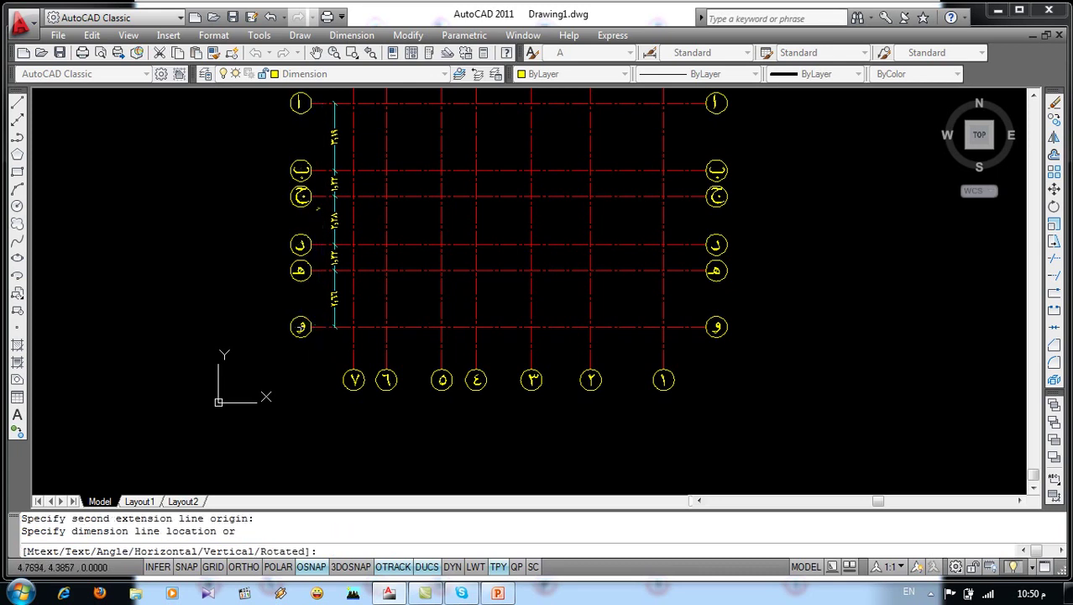
pyautogui.click(316, 309)
pyautogui.scroll(-2, 320, 306)
pyautogui.moveTo(371, 268); pyautogui.dragTo(353, 313, button='middle')
pyautogui.scroll(3, 428, 276)
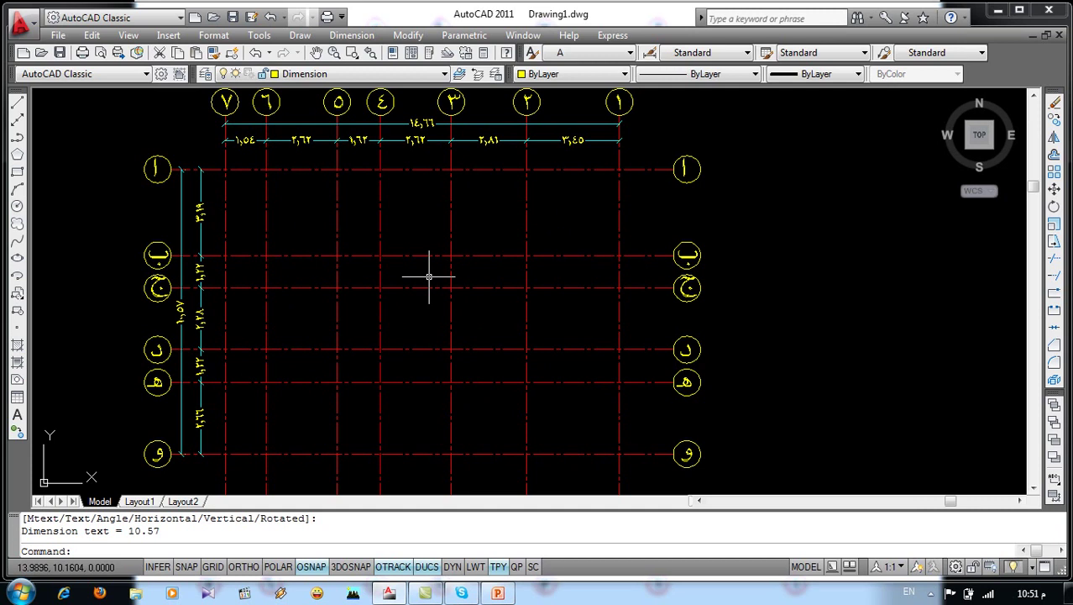
# Make Wall the current layer and start an ML multiline with Zero justification and scale .125
pyautogui.click(336, 74)
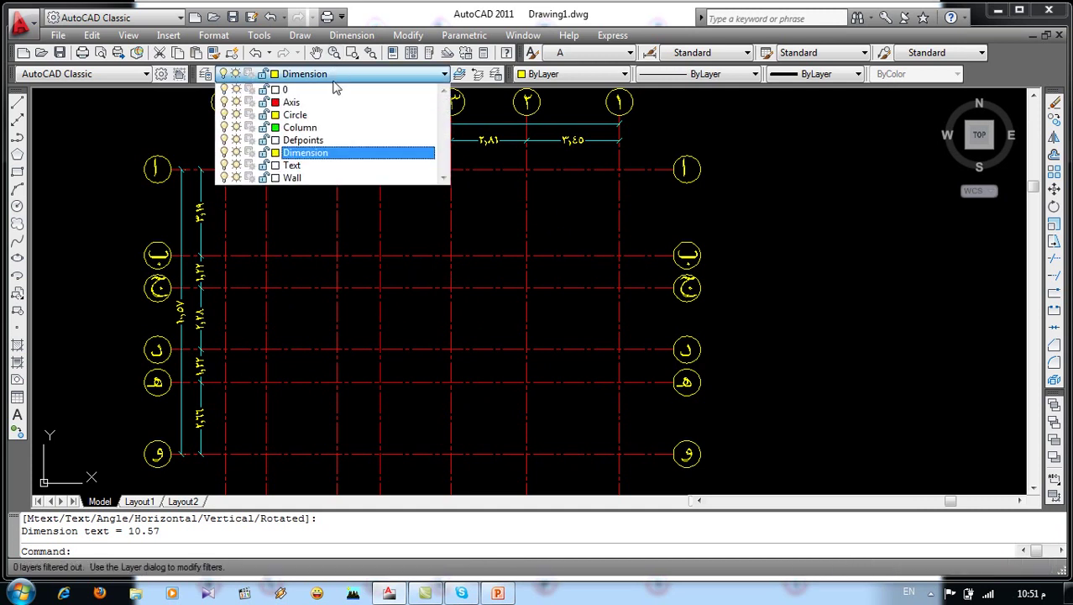
pyautogui.click(302, 178)
pyautogui.write('ml')
pyautogui.press('Return')
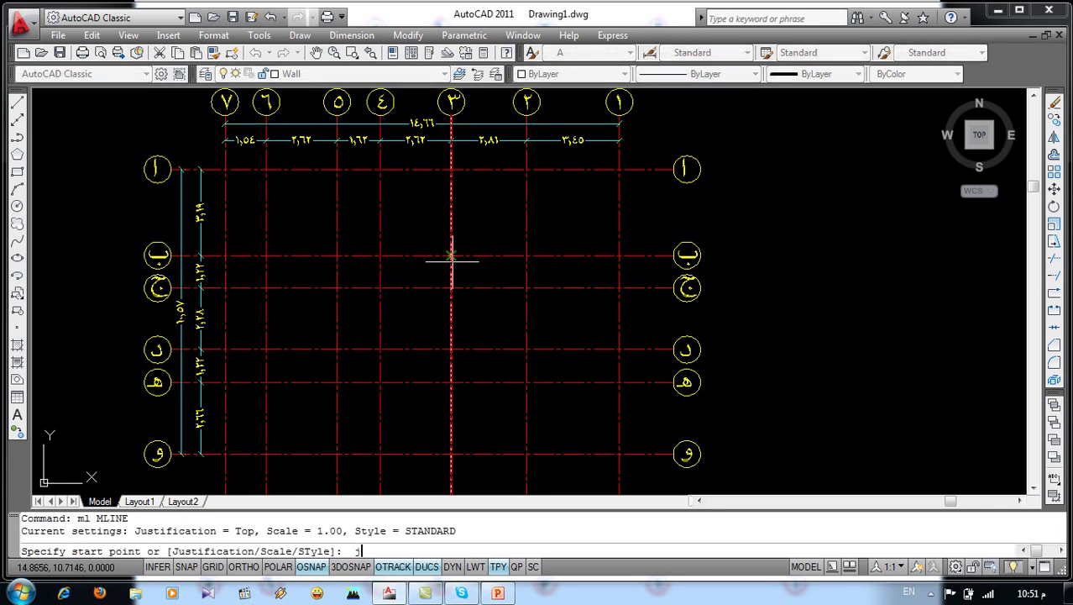
pyautogui.write('j')
pyautogui.press('Return')
pyautogui.press('Return')
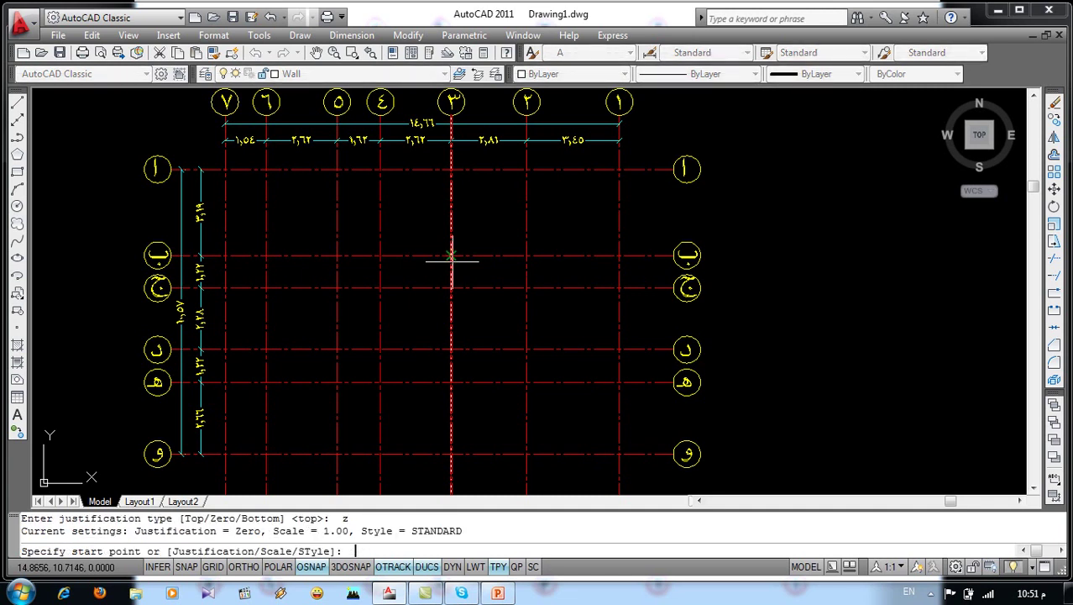
pyautogui.press('Return')
pyautogui.write('.125')
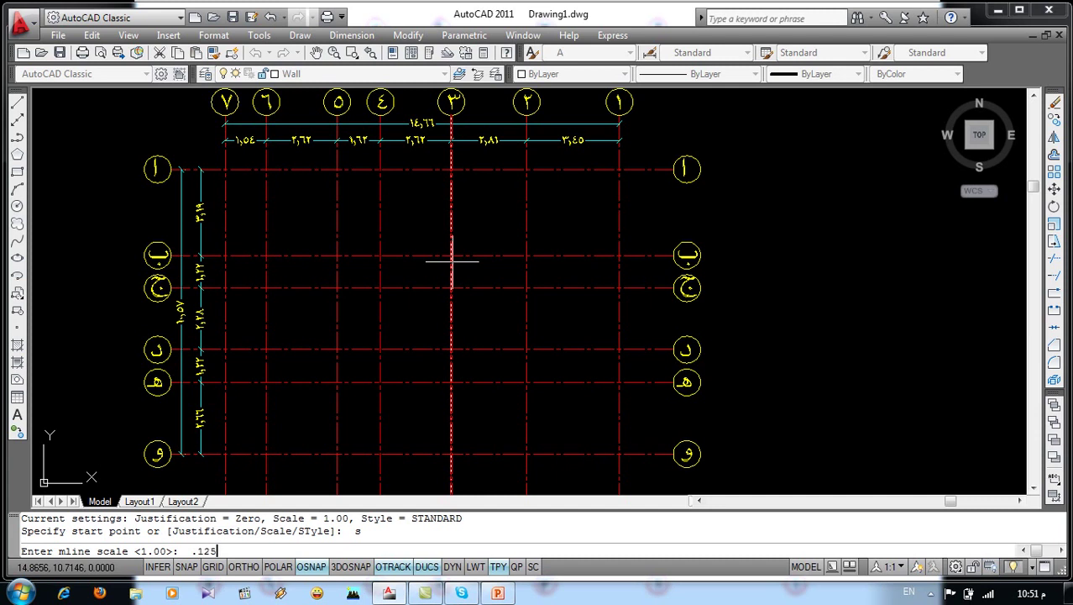
pyautogui.press('Return')
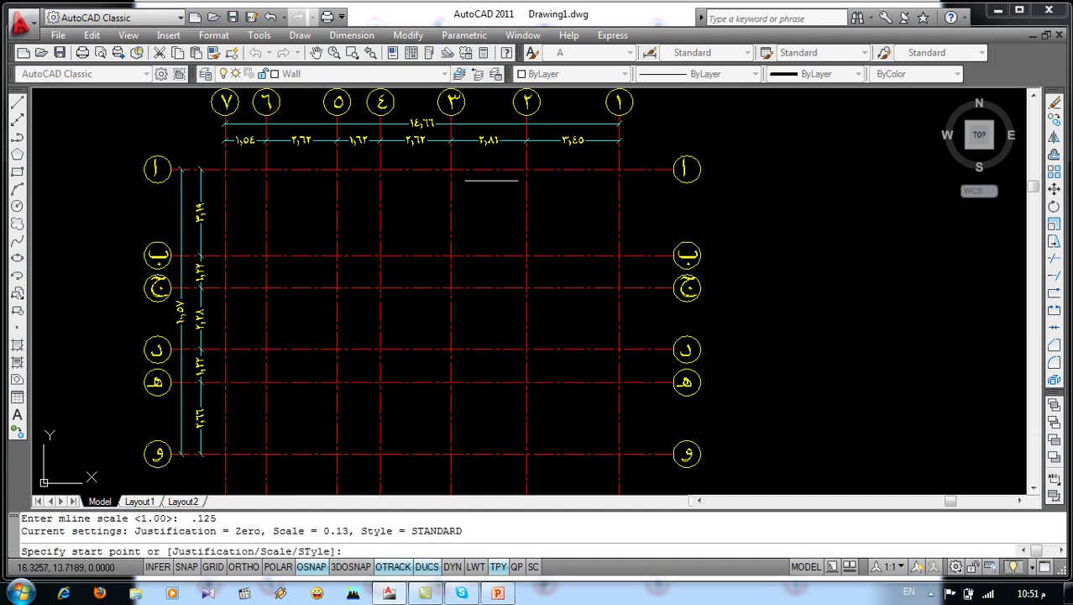
# Draw the double-line wall along row أ, down axis ٧, along row و and up axis ٥
pyautogui.click(619, 169)
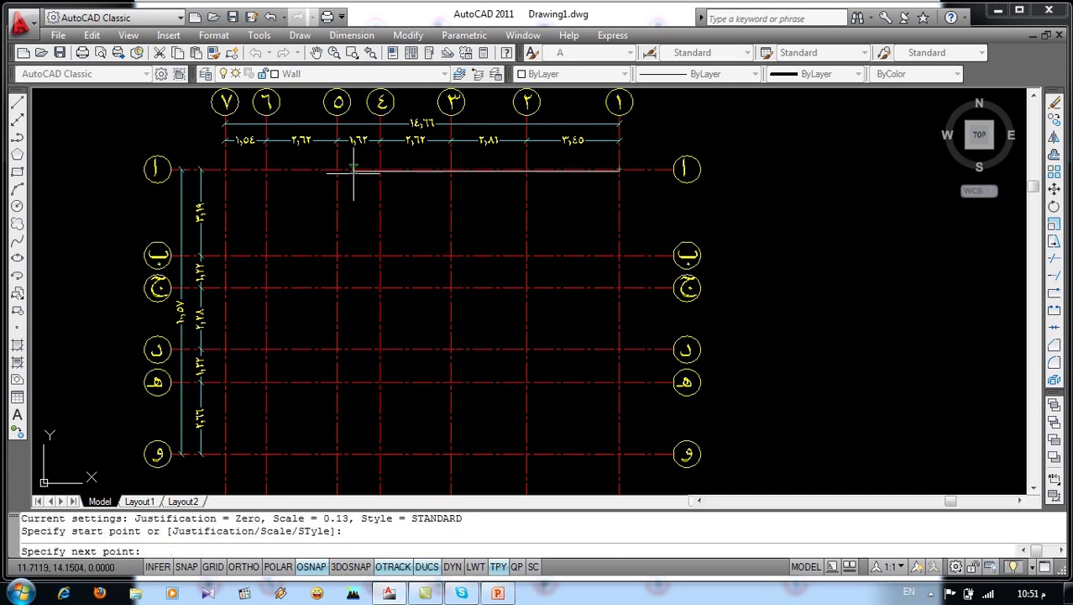
pyautogui.click(225, 169)
pyautogui.click(225, 454)
pyautogui.moveTo(222, 451); pyautogui.dragTo(221, 393, button='middle')
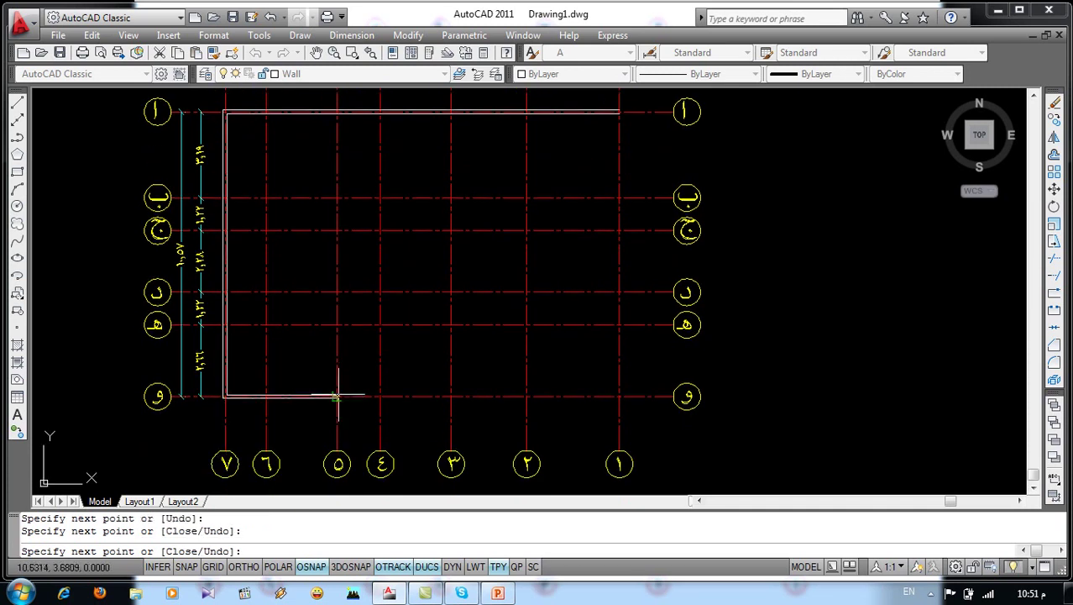
pyautogui.click(338, 396)
pyautogui.press('F8')
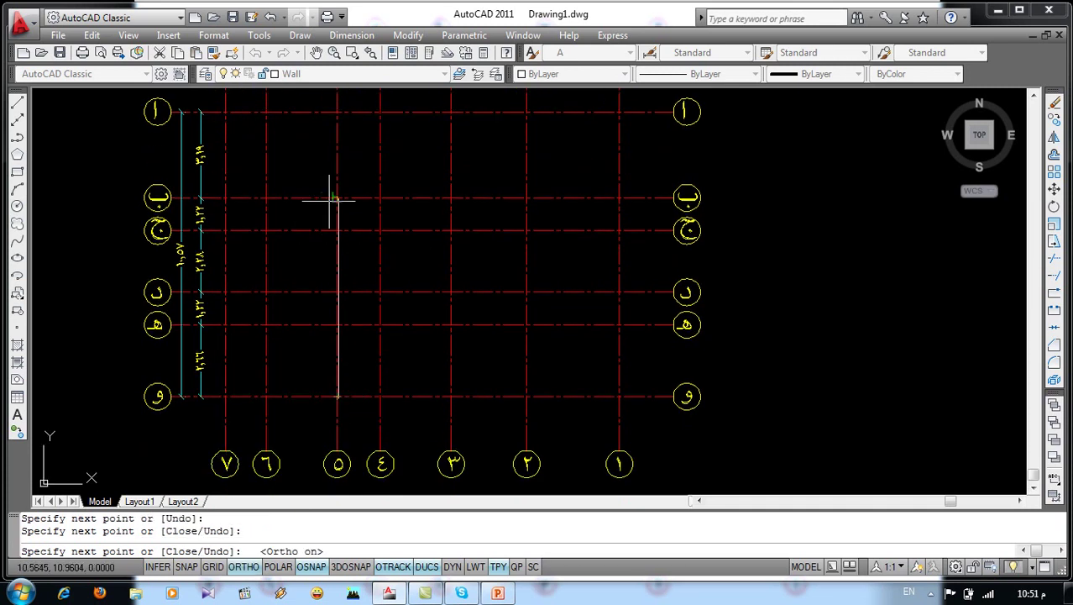
pyautogui.click(337, 199)
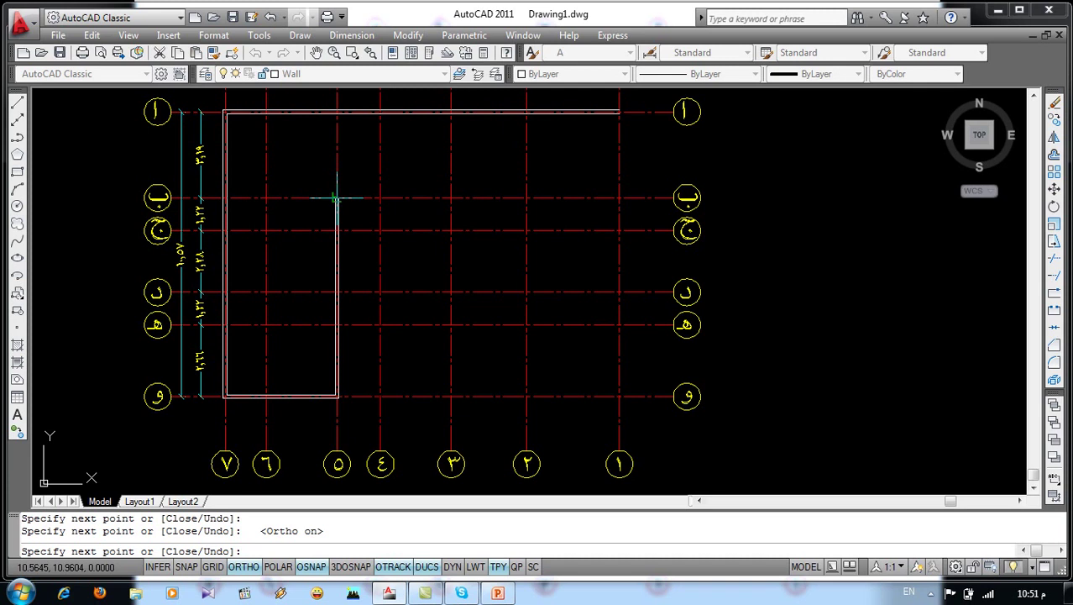
pyautogui.click(497, 593)
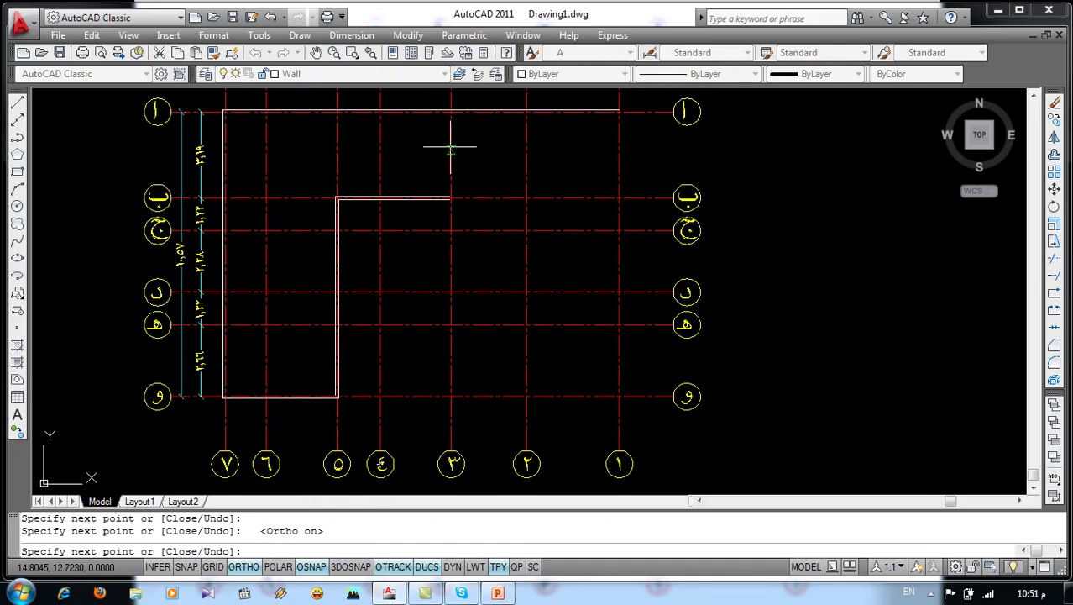
# Review the reference image of the completed plan with rooms, stairs, balconies and dimensioned grid
pyautogui.scroll(2, 451, 149)
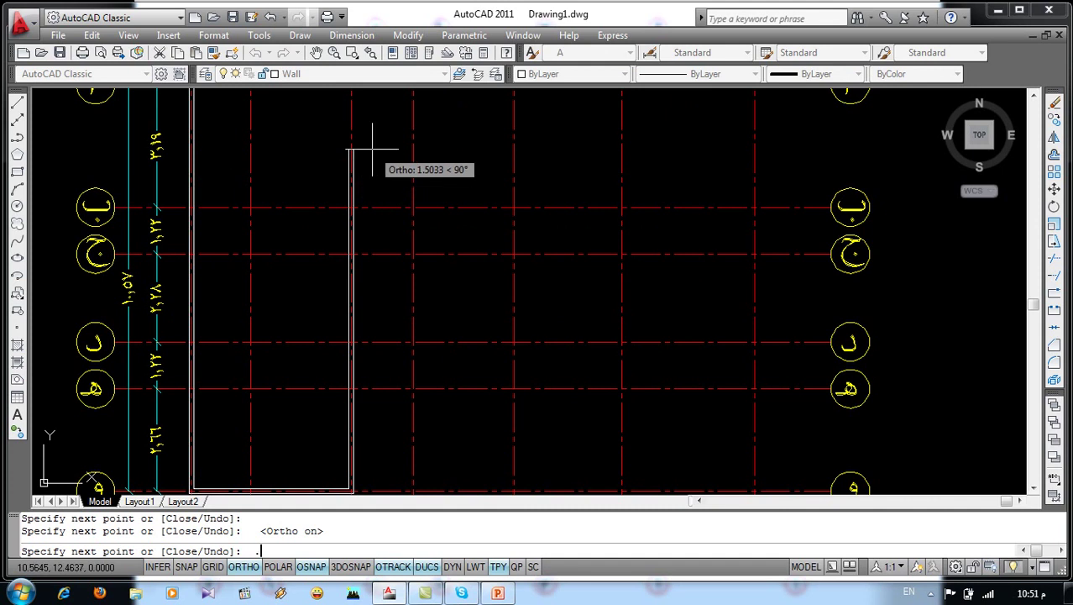
# Finish the wall up axis ٥ with a 0.75 segment and end the multiline
pyautogui.press('Return')
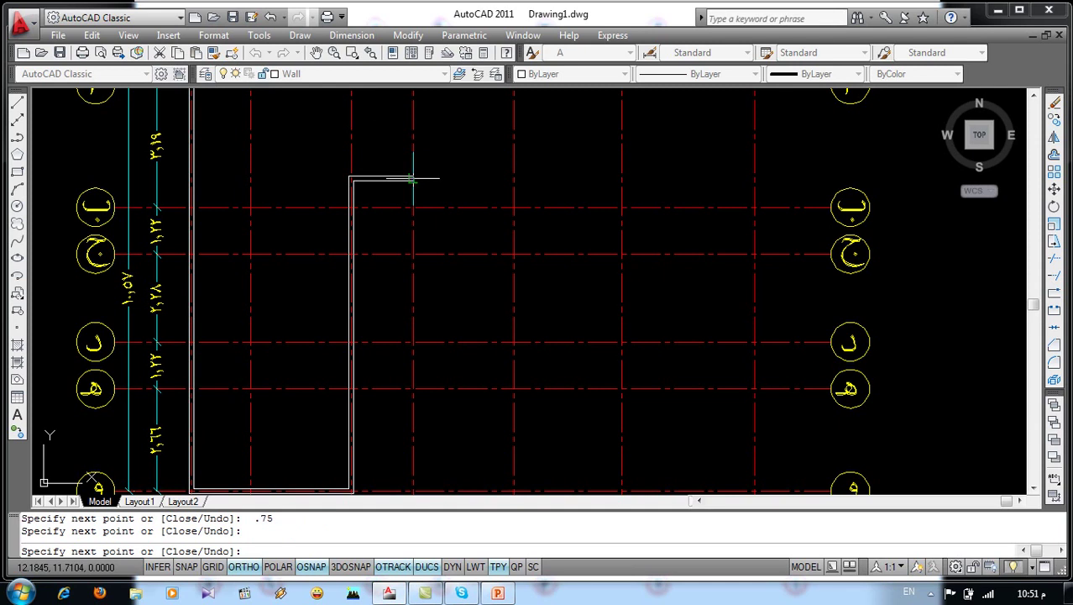
pyautogui.press('Escape')
pyautogui.scroll(-2, 412, 178)
pyautogui.scroll(-1, 395, 210)
pyautogui.scroll(-1, 377, 246)
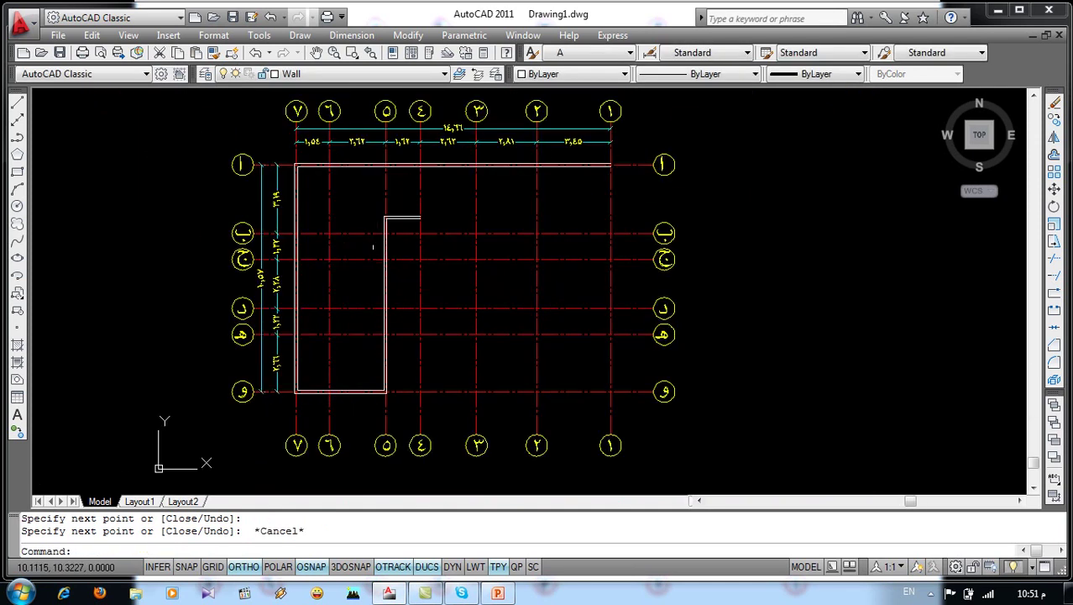
# Draw interior double-line walls along rows ب and ل, each ending at the inner wall
pyautogui.write('ml')
pyautogui.press('Return')
pyautogui.scroll(2, 364, 233)
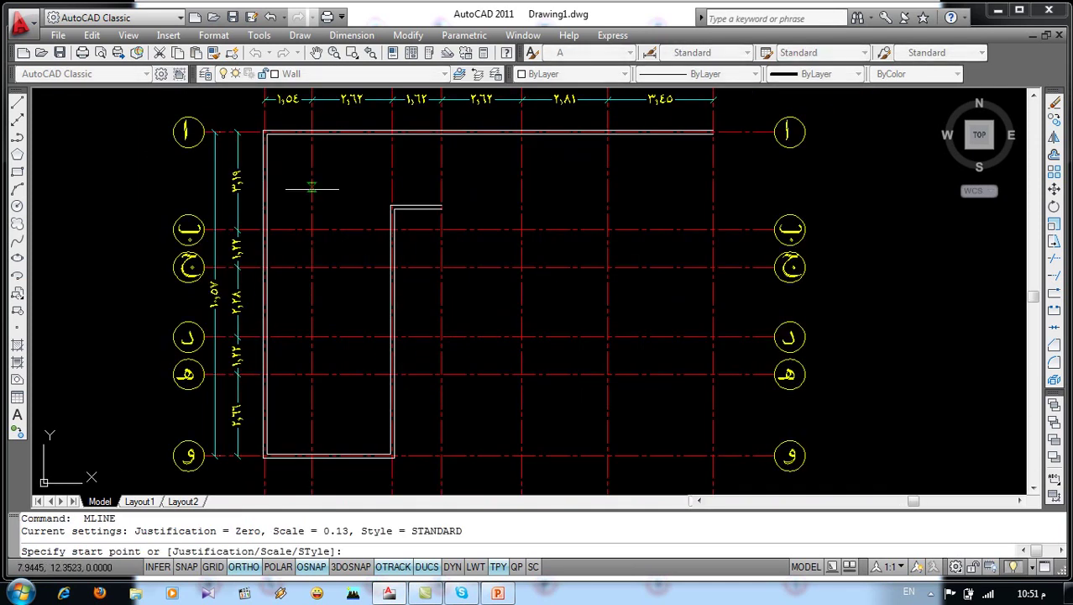
pyautogui.click(389, 230)
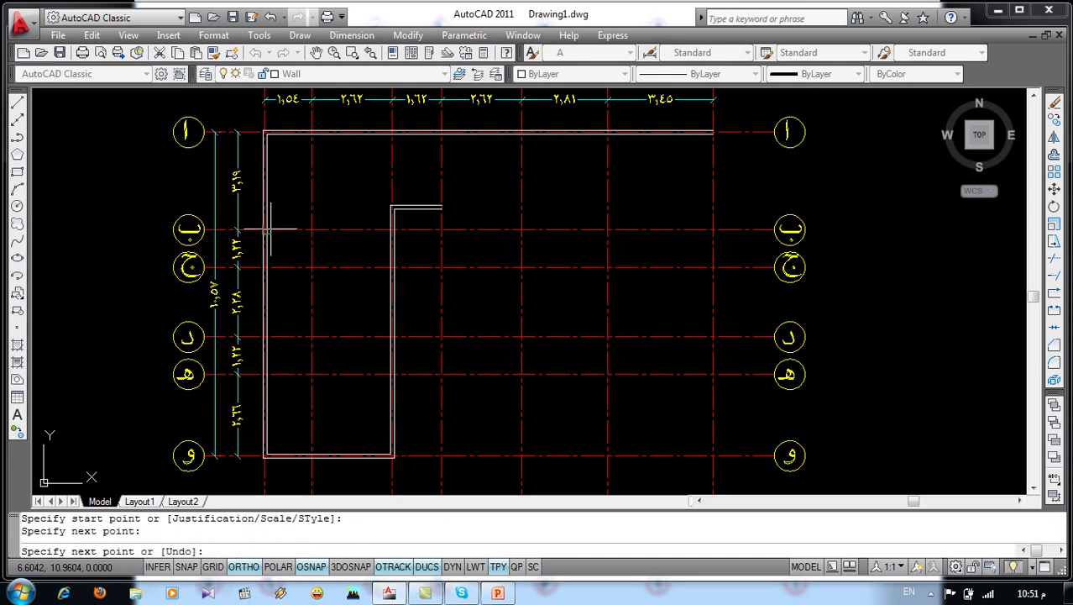
pyautogui.click(270, 228)
pyautogui.press('Return')
pyautogui.press('Return')
pyautogui.click(391, 337)
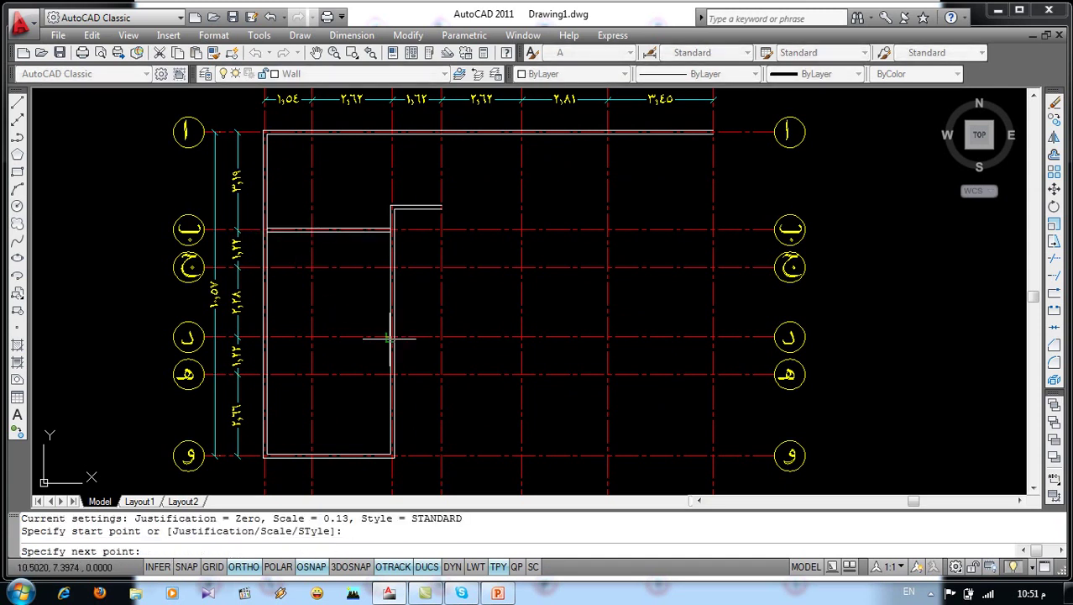
pyautogui.click(271, 337)
pyautogui.press('Return')
pyautogui.press('Return')
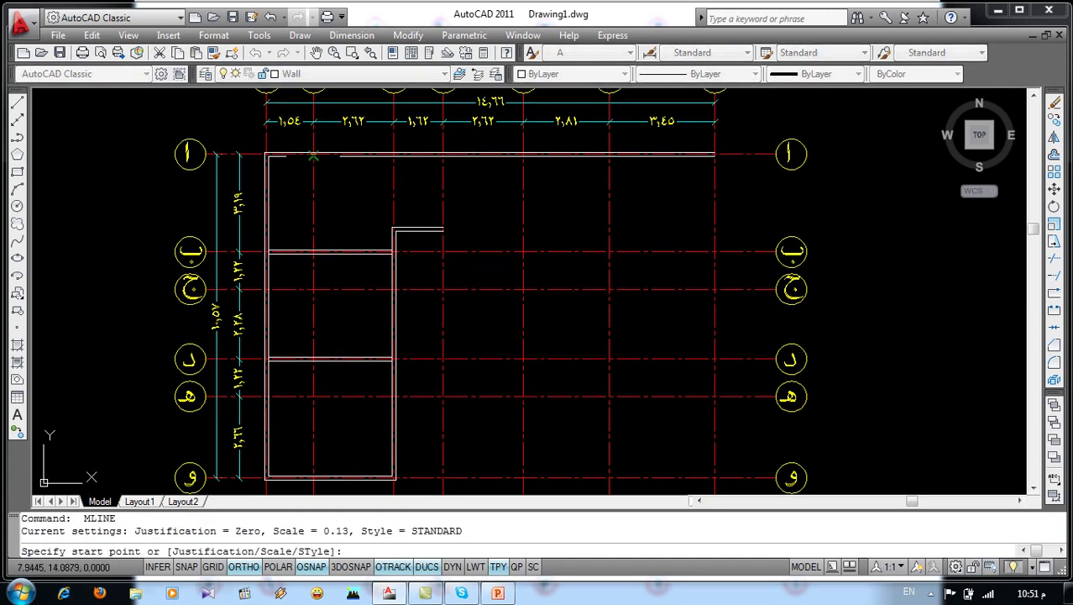
# Add a wall down grid 6 from row ا to row ب and a short wall inside the top-left box
pyautogui.click(313, 156)
pyautogui.moveTo(311, 210); pyautogui.dragTo(310, 270, button='middle')
pyautogui.click(312, 311)
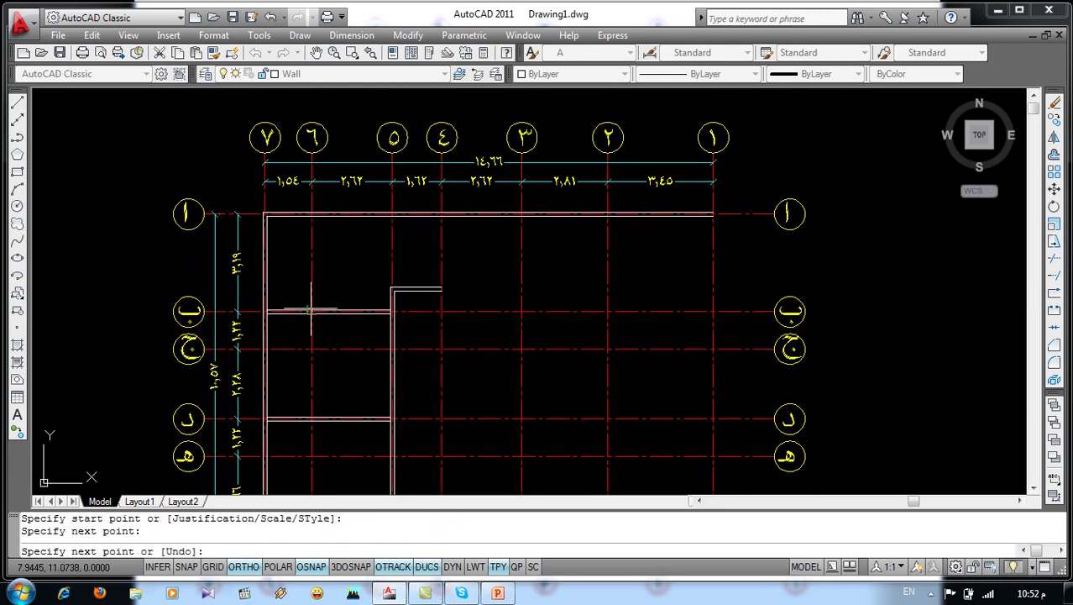
pyautogui.press('Return')
pyautogui.press('Return')
pyautogui.click(267, 259)
pyautogui.click(310, 260)
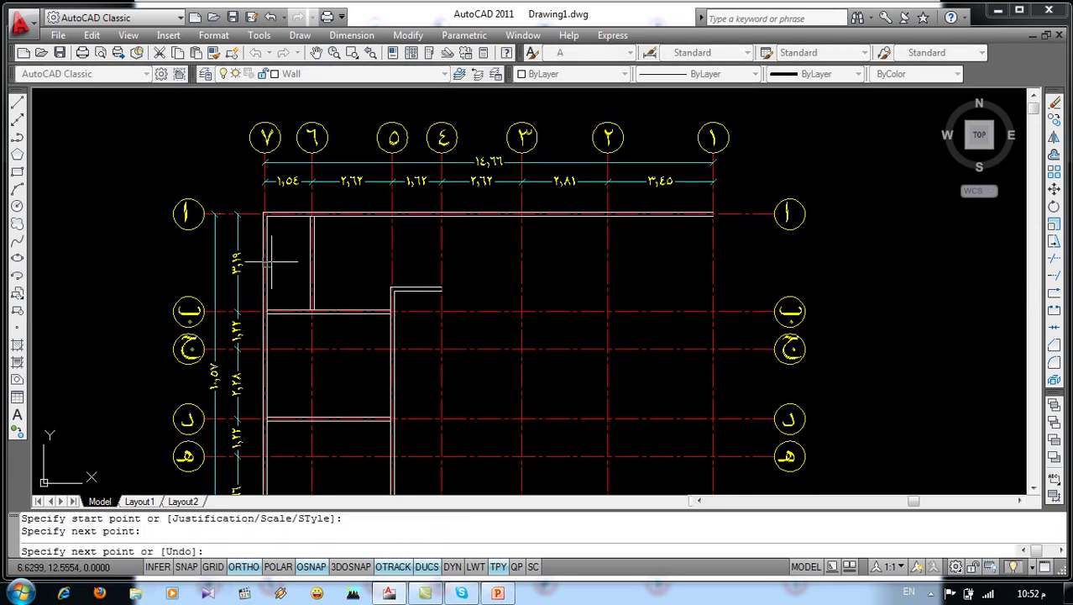
pyautogui.press('Return')
# Draw two diagonal lines across the top-left shaft box to mark it with an X
pyautogui.scroll(2, 272, 244)
pyautogui.press('Return')
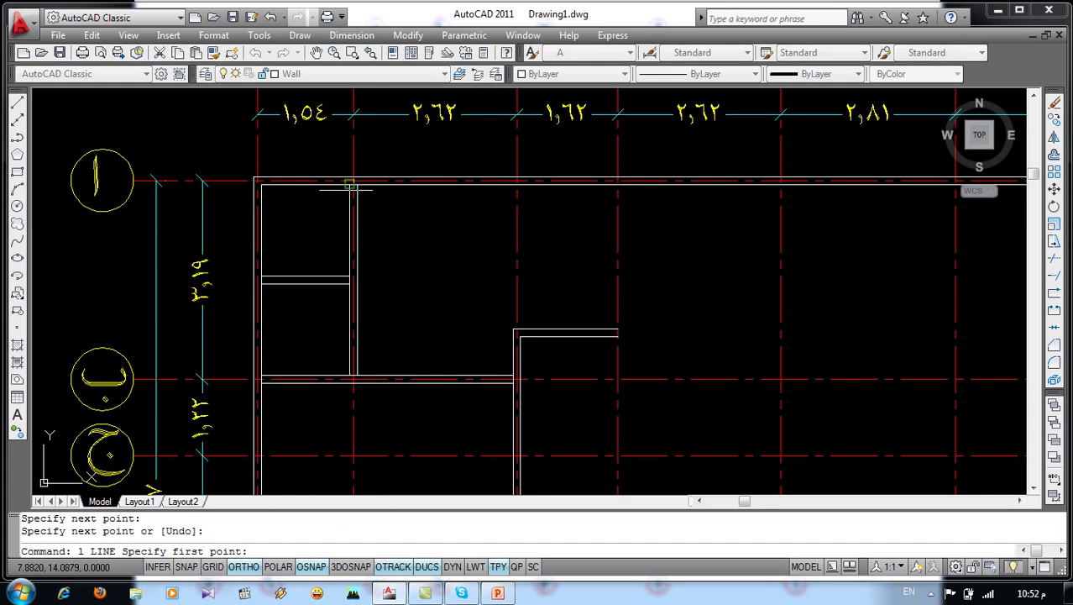
pyautogui.click(349, 186)
pyautogui.click(262, 275)
pyautogui.press('Return')
pyautogui.press('Return')
pyautogui.click(262, 185)
pyautogui.click(349, 275)
pyautogui.press('Return')
pyautogui.scroll(-1, 332, 195)
pyautogui.scroll(-2, 332, 195)
pyautogui.moveTo(342, 312)
pyautogui.mouseDown(button='middle')
pyautogui.moveTo(303, 281)
pyautogui.moveTo(252, 275)
pyautogui.mouseUp(button='middle')
pyautogui.scroll(2, 303, 281)
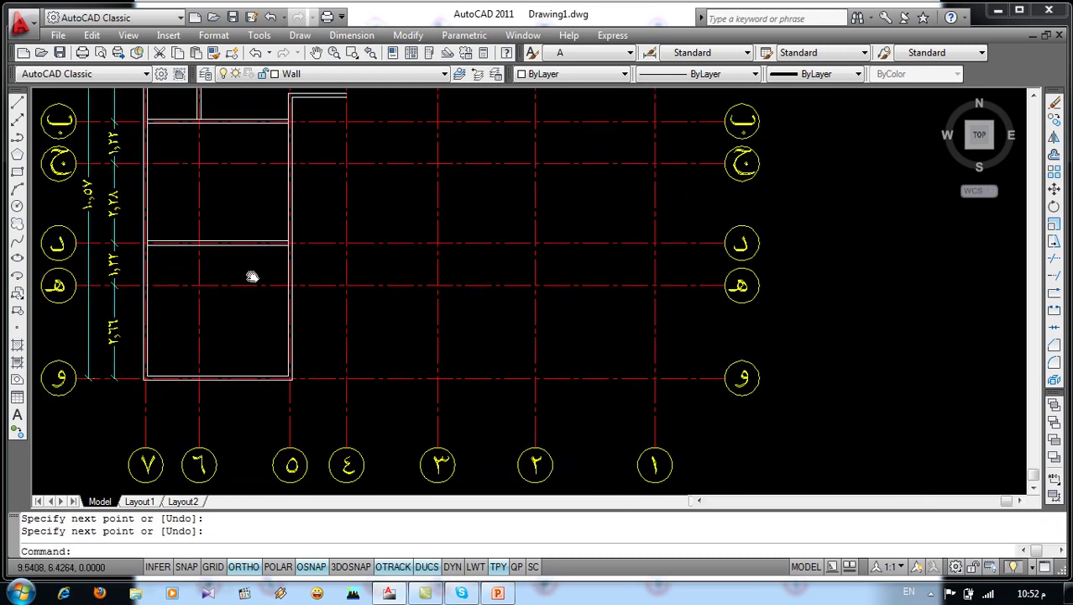
pyautogui.scroll(-2, 227, 336)
pyautogui.scroll(1, 276, 341)
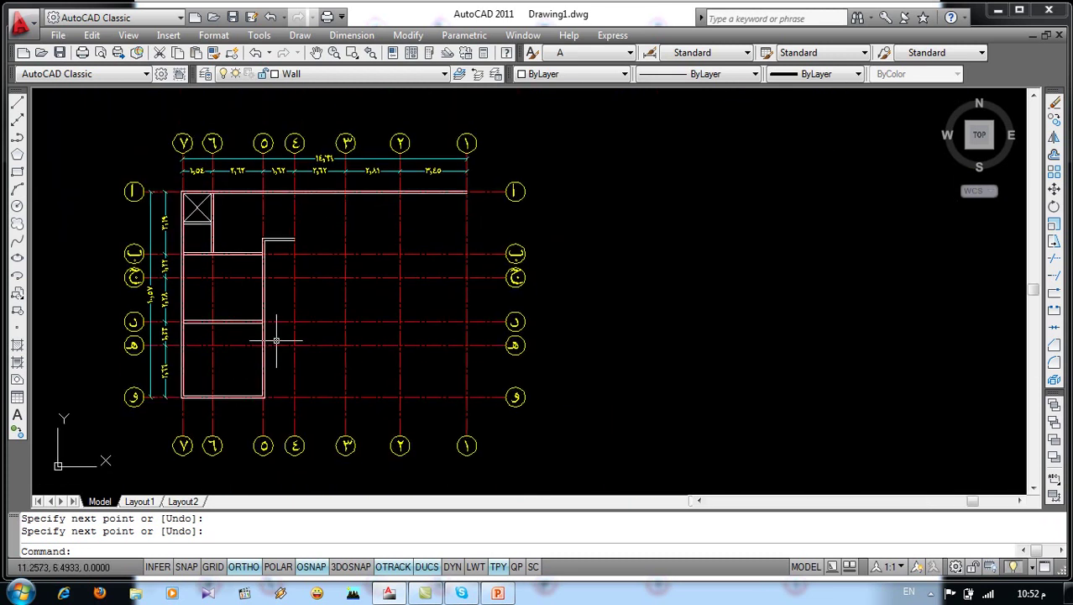
pyautogui.write('ml')
pyautogui.press('Return')
# Try a wall down grid 4 and a stretch of the adjacent grid line, cancelling both
pyautogui.click(294, 192)
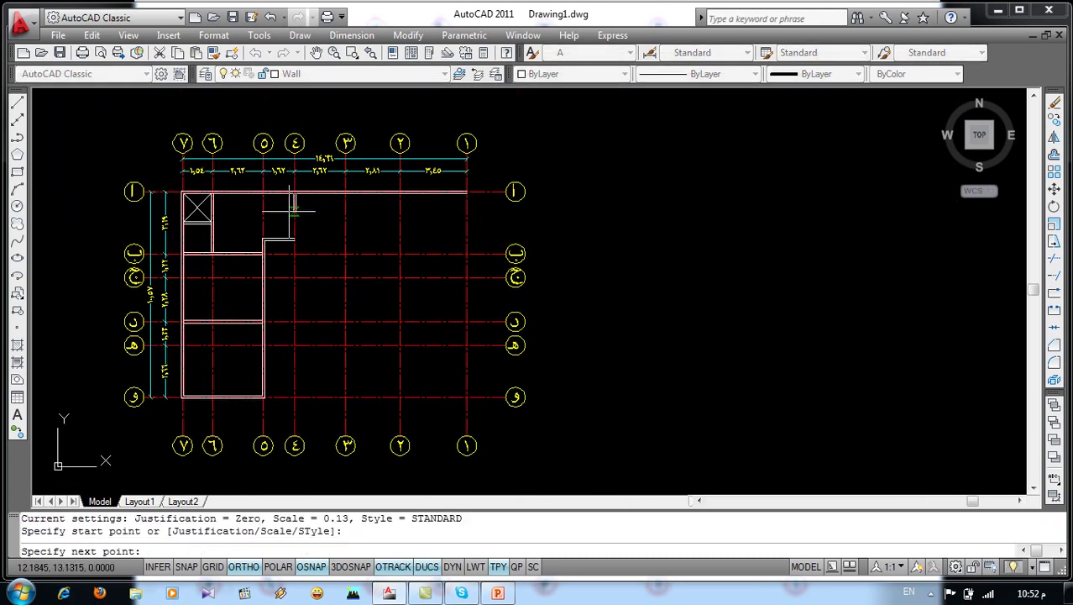
pyautogui.click(294, 321)
pyautogui.scroll(3, 294, 321)
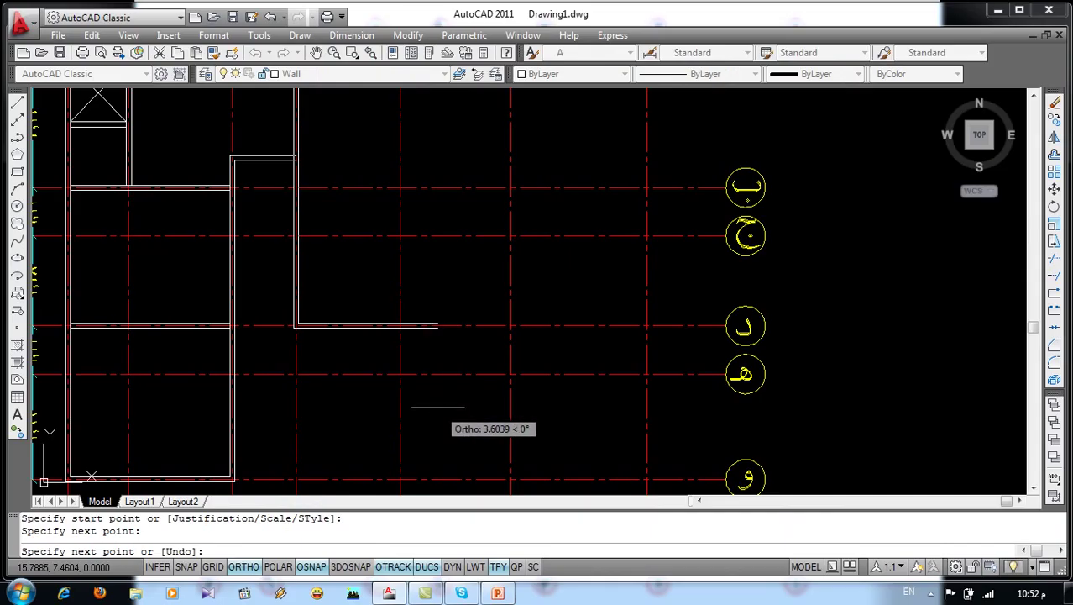
pyautogui.press('Escape')
pyautogui.middleClick(420, 412)
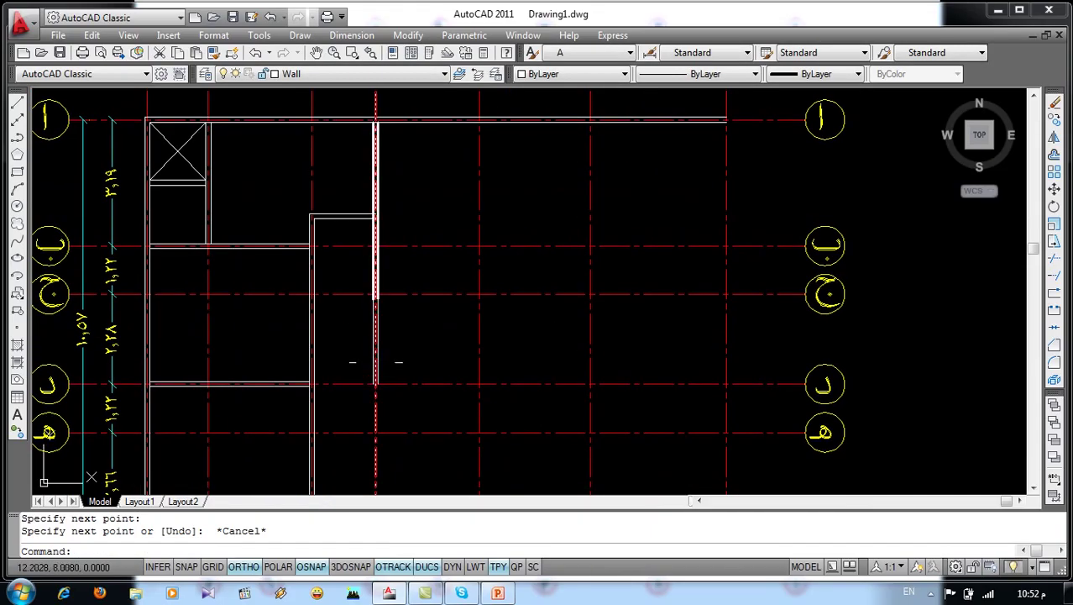
pyautogui.click(377, 374)
pyautogui.scroll(4, 377, 379)
pyautogui.click(367, 426)
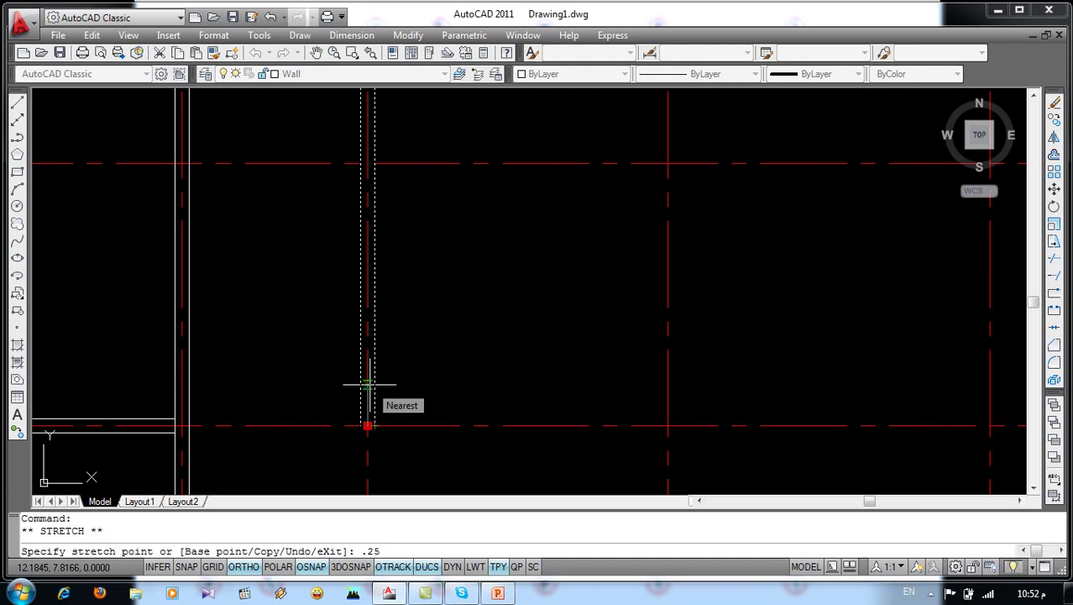
pyautogui.press('Escape')
pyautogui.press('Escape')
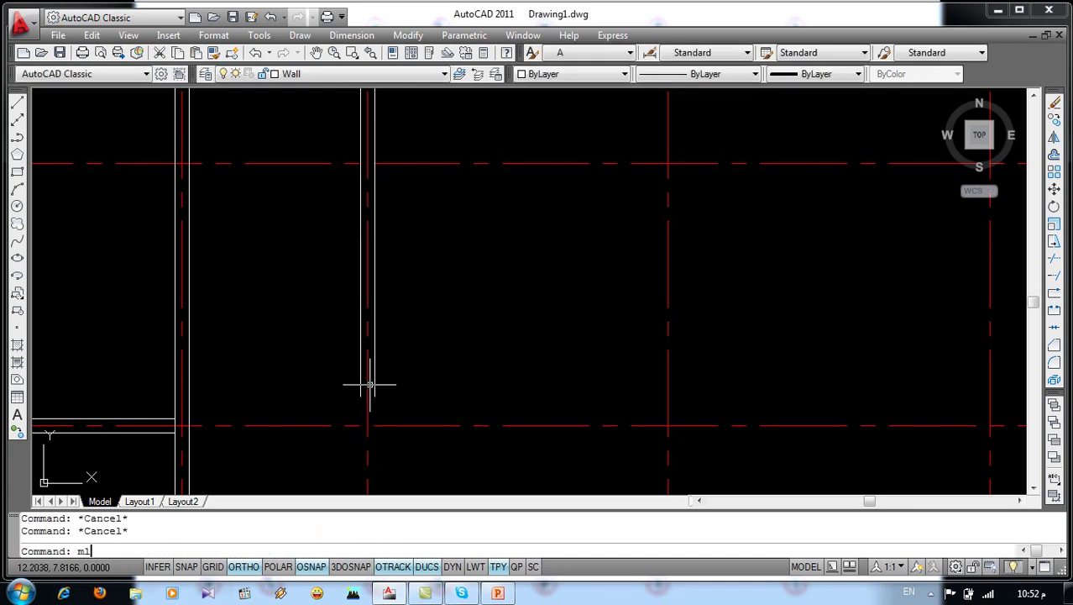
# Draw a double-line wall along row د from the grid 4 corner to grid 3
pyautogui.press('Return')
pyautogui.scroll(-4, 370, 385)
pyautogui.click(370, 397)
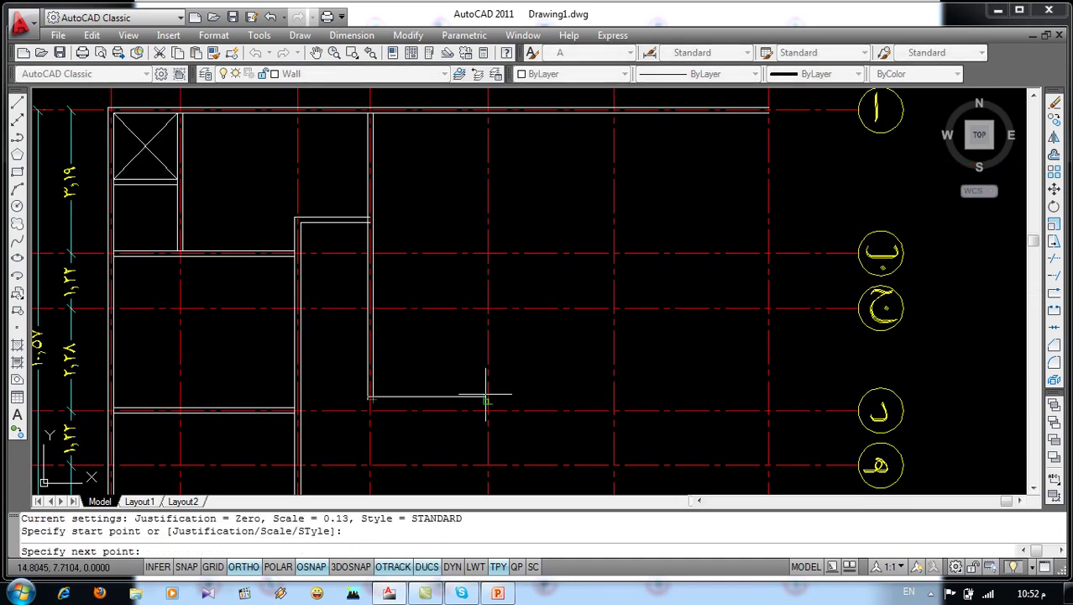
pyautogui.click(485, 395)
pyautogui.press('Return')
# Run a wall down grid 3 to 0.75 past row و, then back toward grid 5
pyautogui.scroll(-2, 383, 383)
pyautogui.scroll(1, 364, 155)
pyautogui.press('Return')
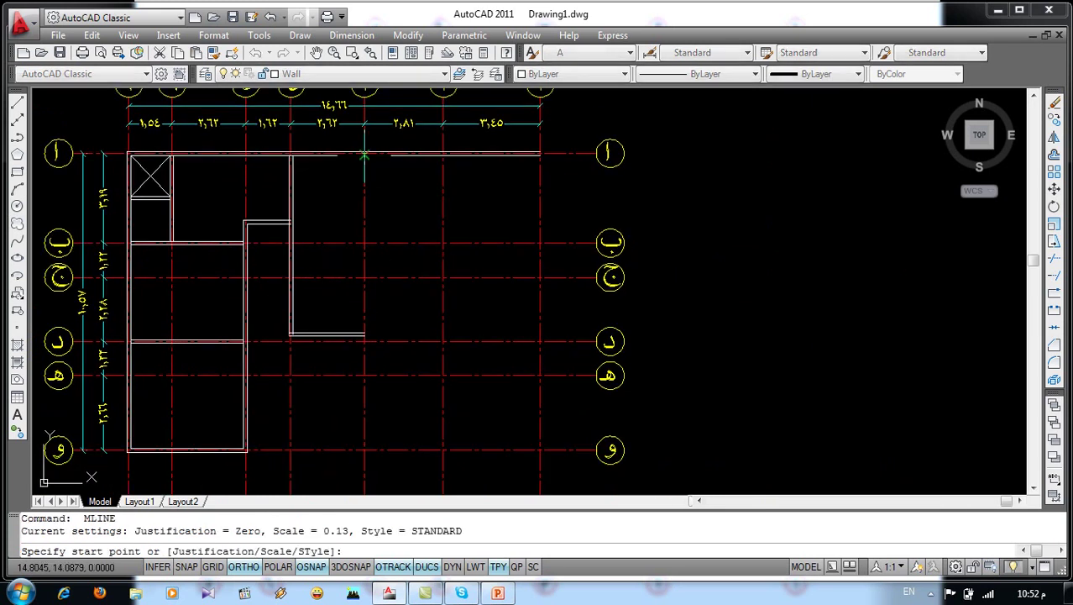
pyautogui.click(364, 156)
pyautogui.moveTo(366, 168)
pyautogui.mouseDown(button='middle')
pyautogui.moveTo(395, 330)
pyautogui.moveTo(402, 304)
pyautogui.mouseUp(button='middle')
pyautogui.click(403, 315)
pyautogui.scroll(3, 402, 324)
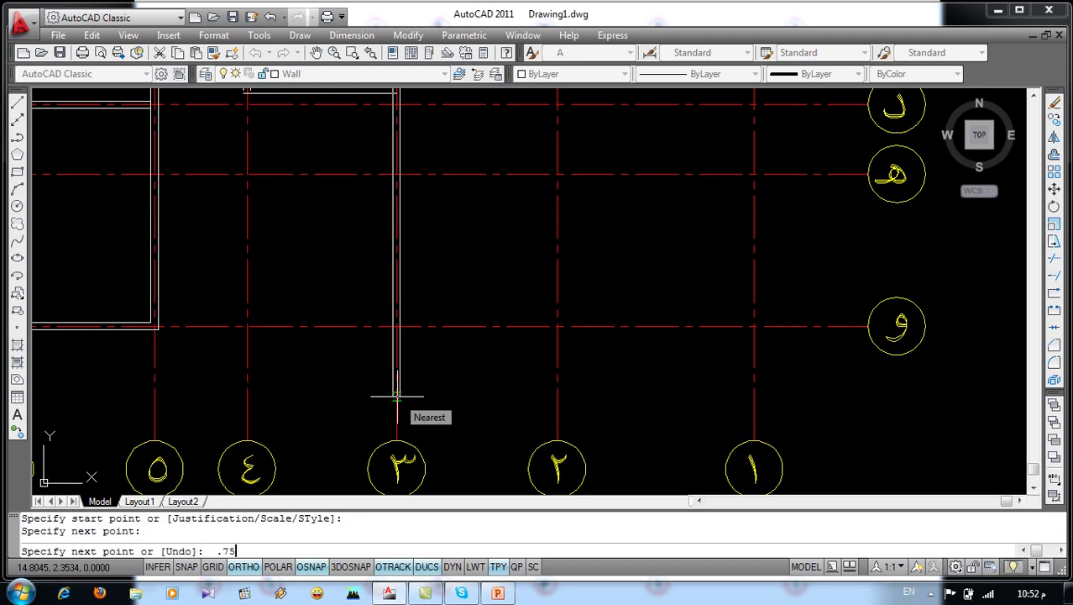
pyautogui.press('Return')
pyautogui.moveTo(155, 371); pyautogui.dragTo(260, 389, button='middle')
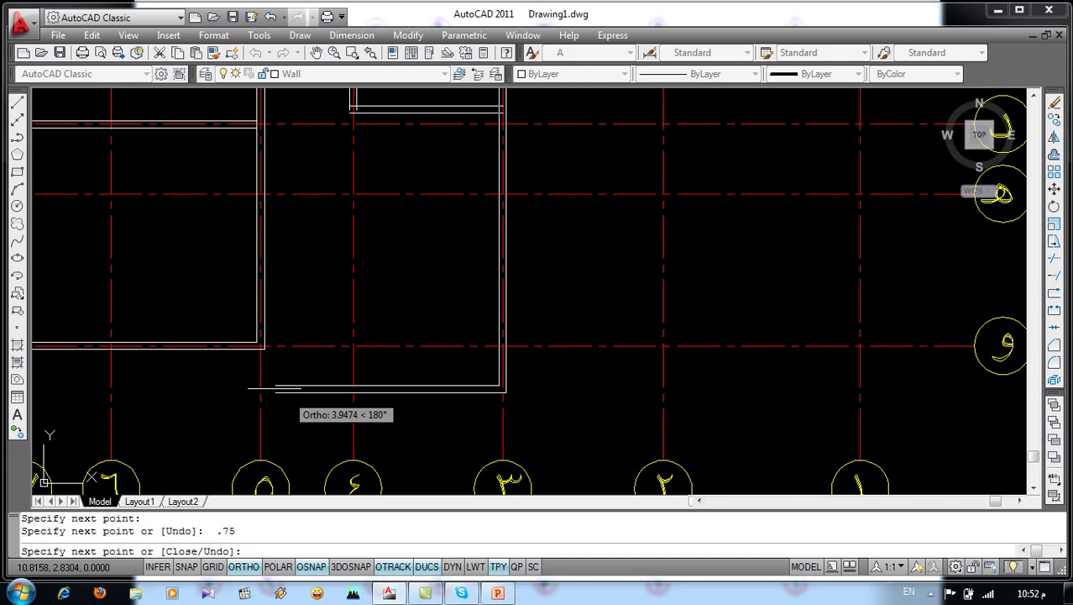
pyautogui.click(261, 389)
pyautogui.press('Return')
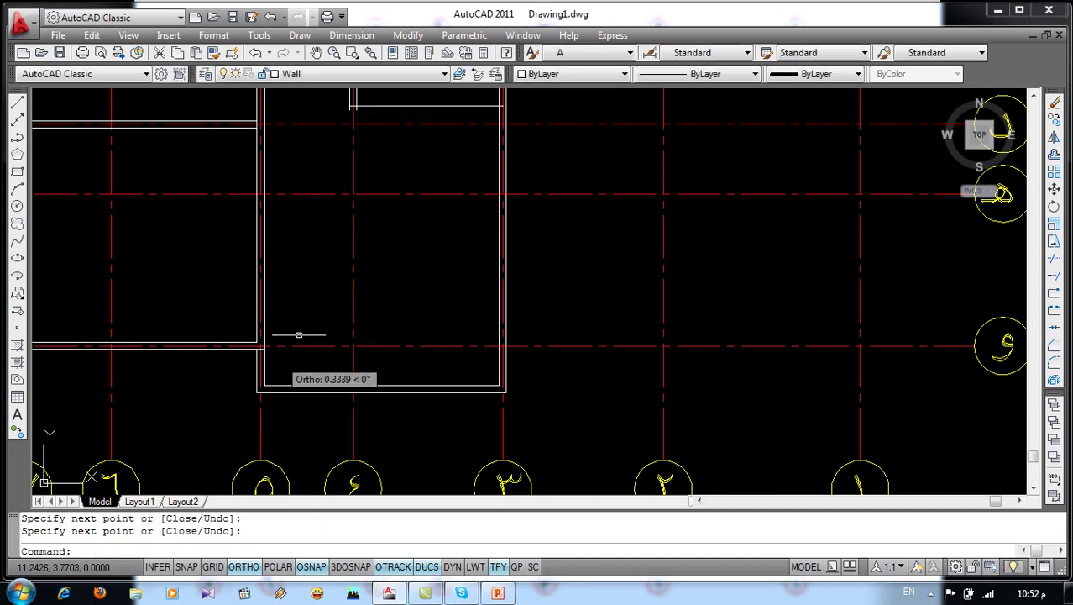
pyautogui.moveTo(287, 336); pyautogui.dragTo(408, 443, button='middle')
pyautogui.scroll(-3, 560, 316)
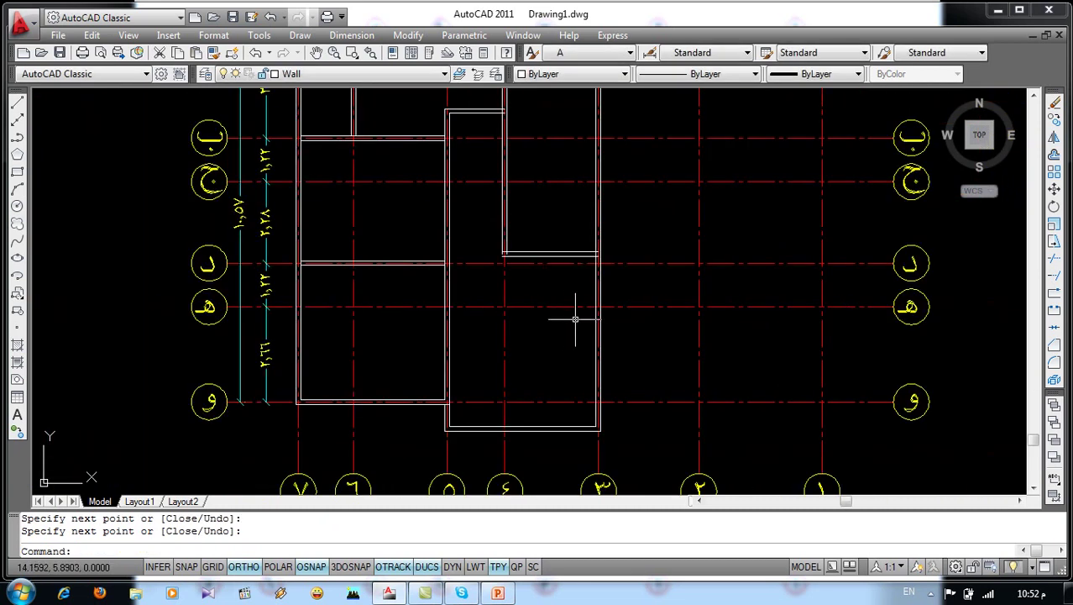
# Add a double-line wall along the edge of the projection
pyautogui.press('Return')
pyautogui.click(596, 306)
pyautogui.click(463, 307)
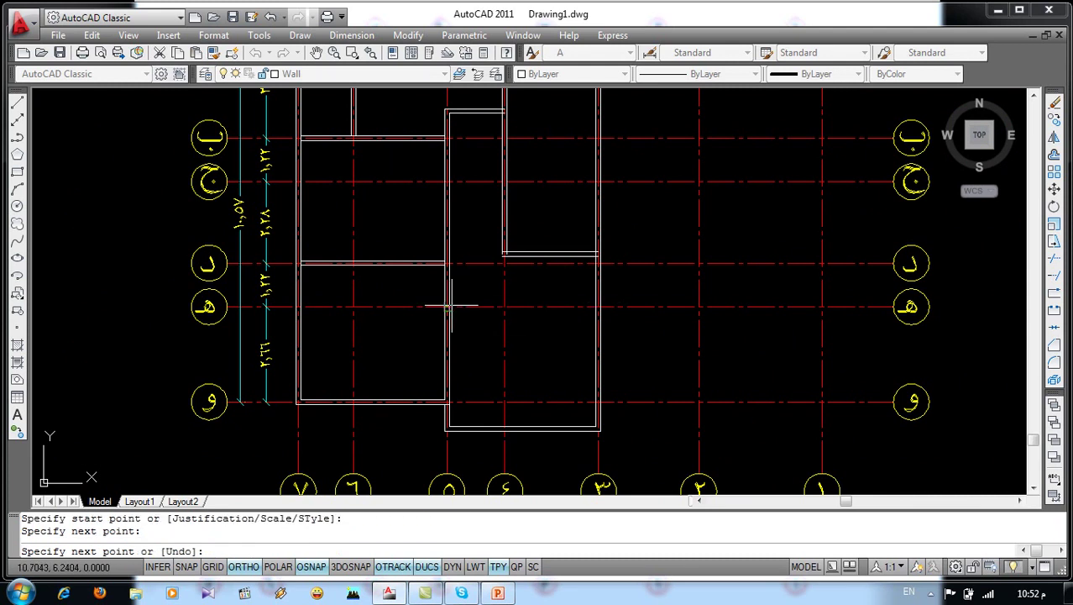
pyautogui.press('Return')
pyautogui.scroll(-2, 486, 336)
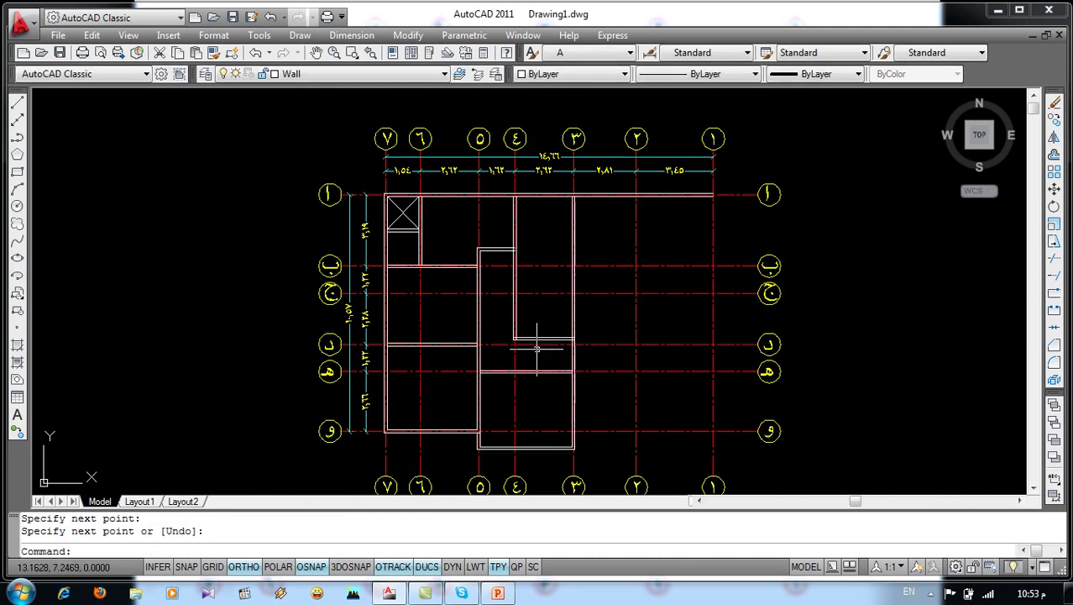
# Check the reference plan, then copy the row د wall 1.325 upward
pyautogui.scroll(2, 549, 294)
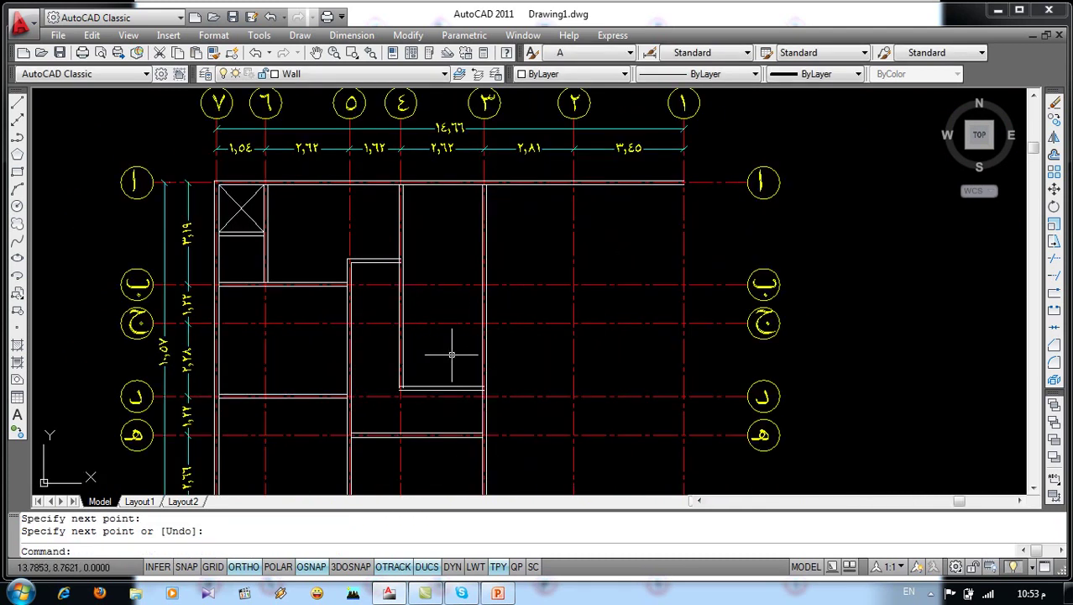
pyautogui.click(498, 593)
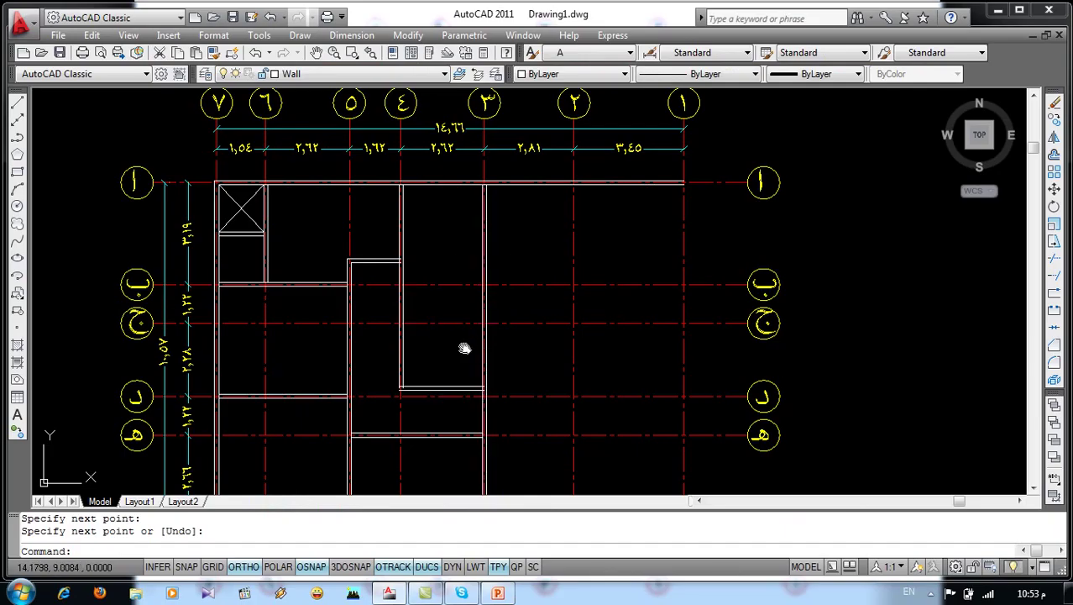
pyautogui.moveTo(462, 348); pyautogui.dragTo(479, 330, button='middle')
pyautogui.write('c')
pyautogui.press('Return')
pyautogui.click(464, 361)
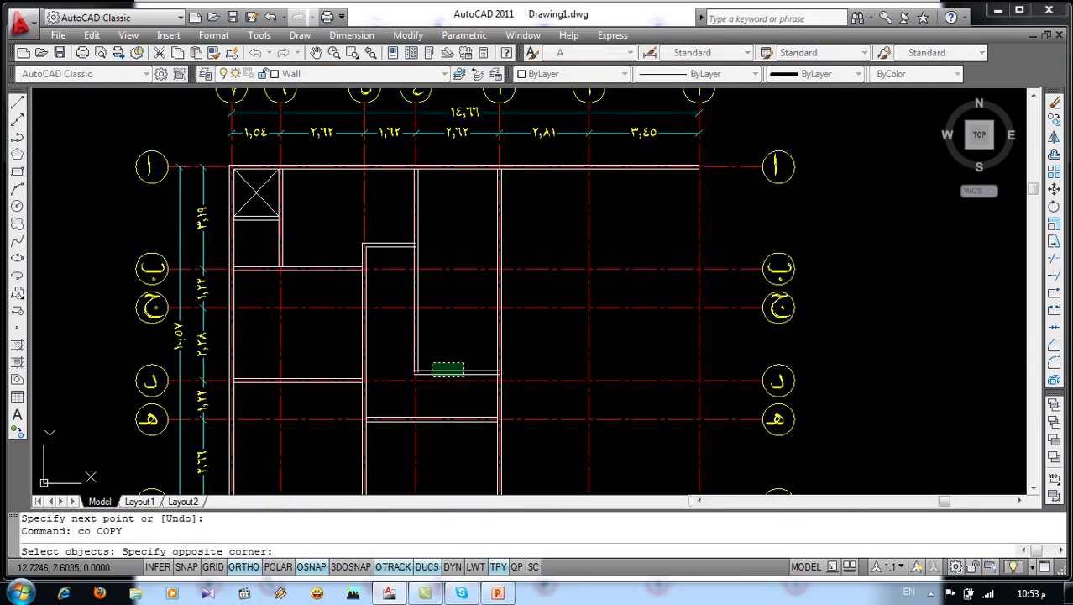
pyautogui.click(422, 374)
pyautogui.press('Return')
pyautogui.click(441, 373)
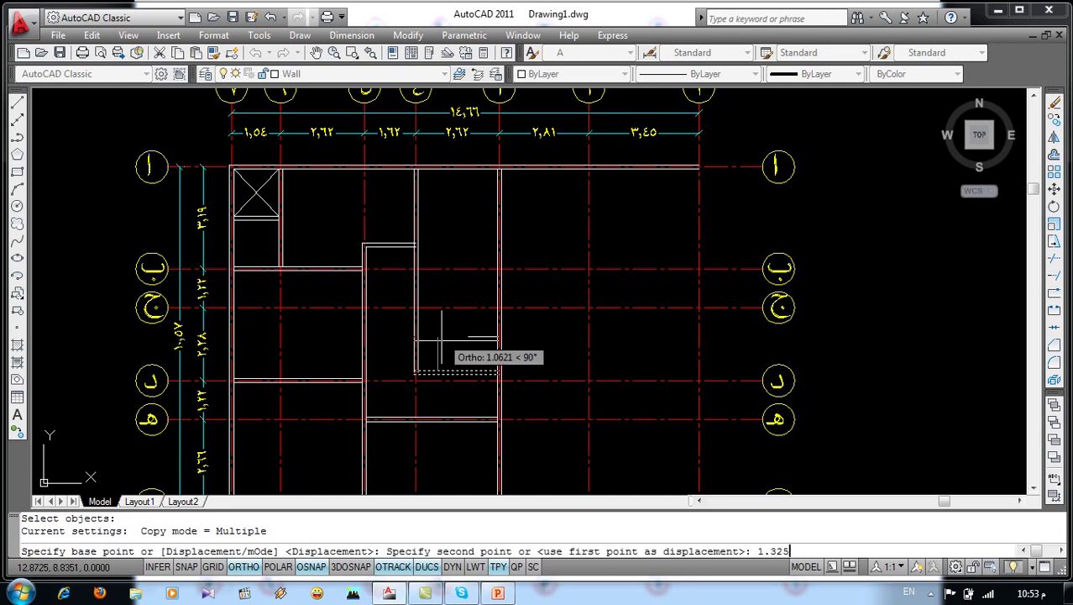
pyautogui.press('Return')
pyautogui.press('Escape')
# Copy the new wall line a further 1.425 upward to form the box's top
pyautogui.moveTo(399, 308); pyautogui.dragTo(399, 318, button='middle')
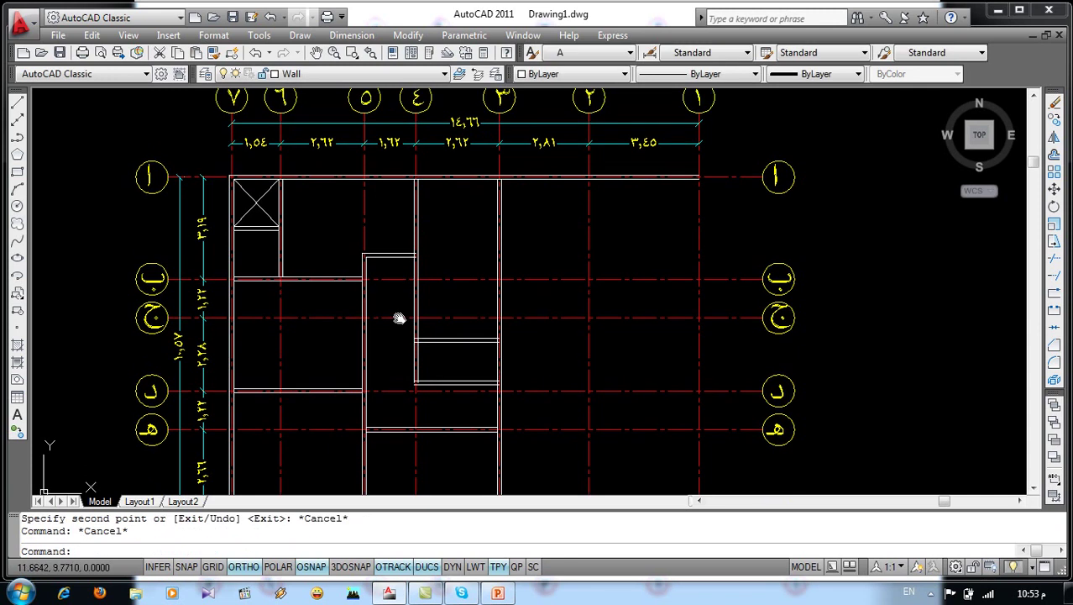
pyautogui.scroll(3, 463, 323)
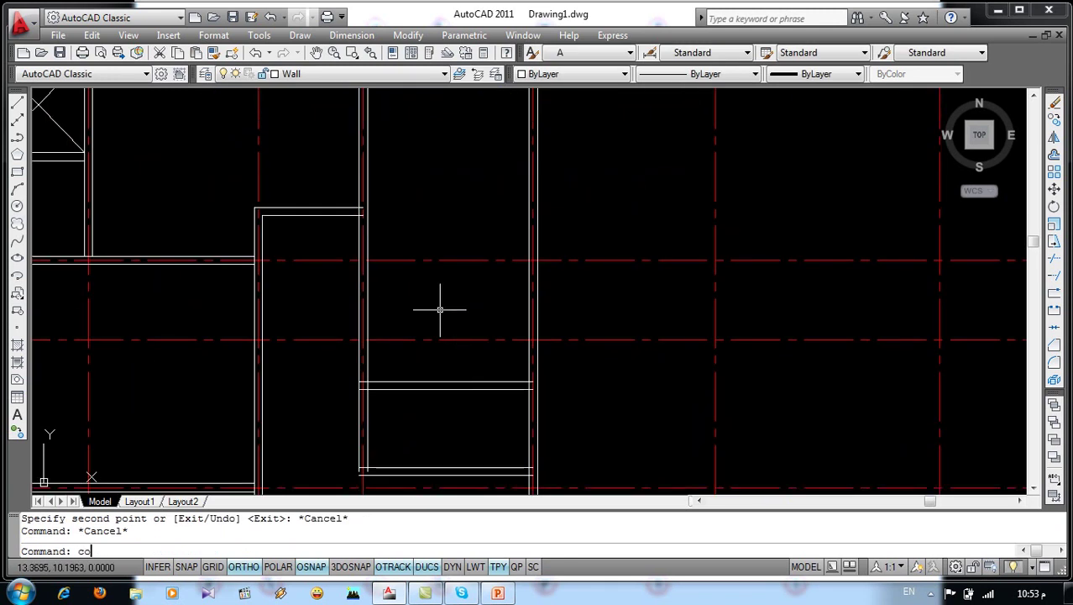
pyautogui.press('Return')
pyautogui.click(458, 363)
pyautogui.click(437, 402)
pyautogui.press('Return')
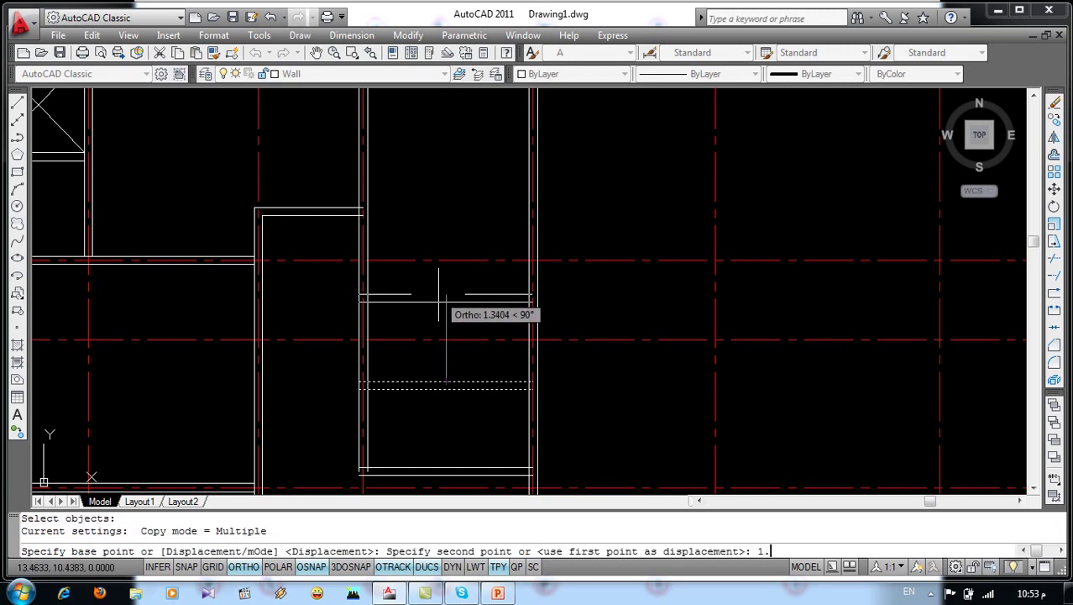
pyautogui.press('Return')
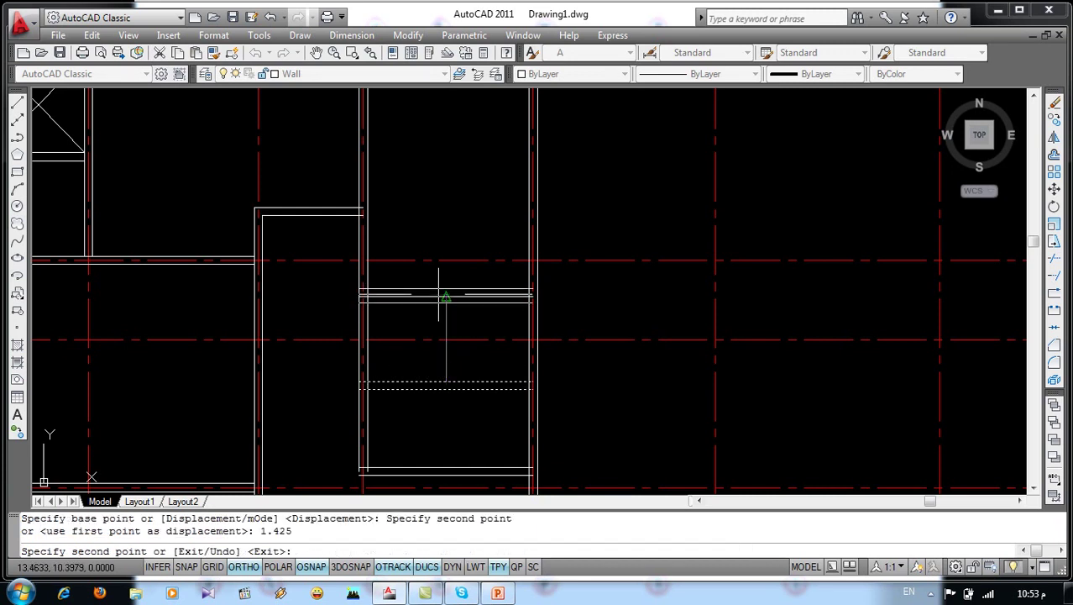
pyautogui.press('Escape')
pyautogui.press('Escape')
# Draw two crossing diagonals corner to corner to mark the box as a shaft
pyautogui.write('l')
pyautogui.press('Return')
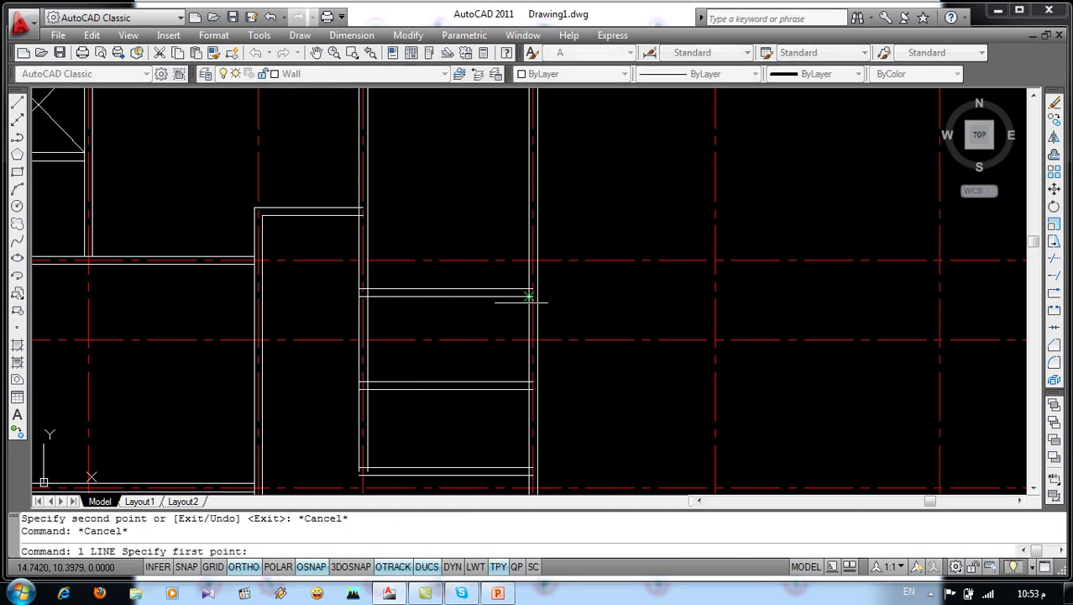
pyautogui.click(531, 294)
pyautogui.press('Return')
pyautogui.press('Return')
pyautogui.click(531, 294)
pyautogui.click(365, 382)
pyautogui.press('Return')
pyautogui.press('Return')
pyautogui.click(361, 294)
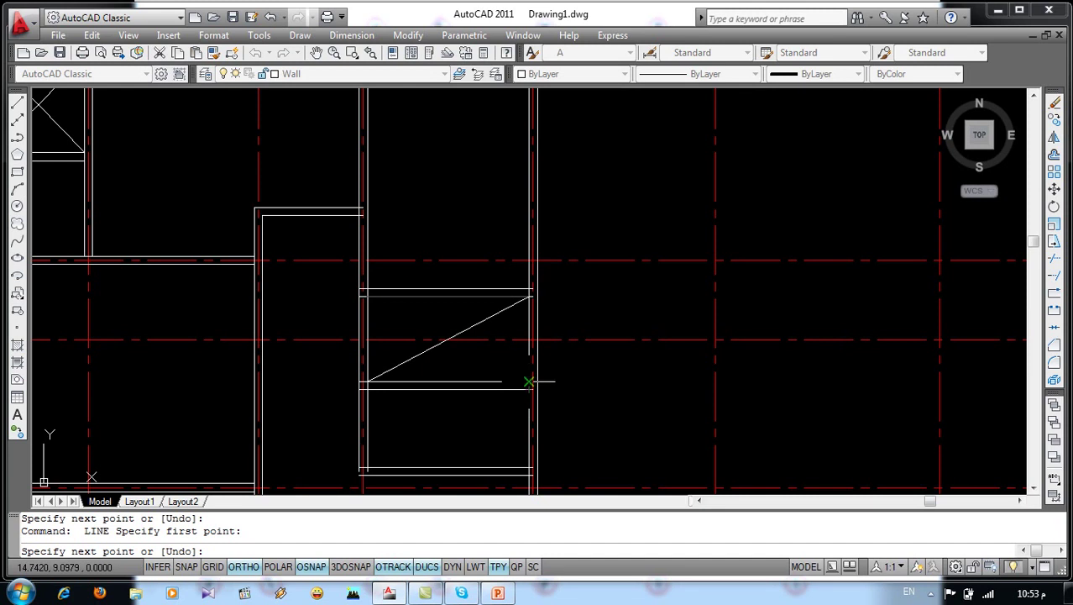
pyautogui.click(529, 382)
pyautogui.press('Return')
pyautogui.scroll(-2, 471, 288)
pyautogui.scroll(-3, 470, 288)
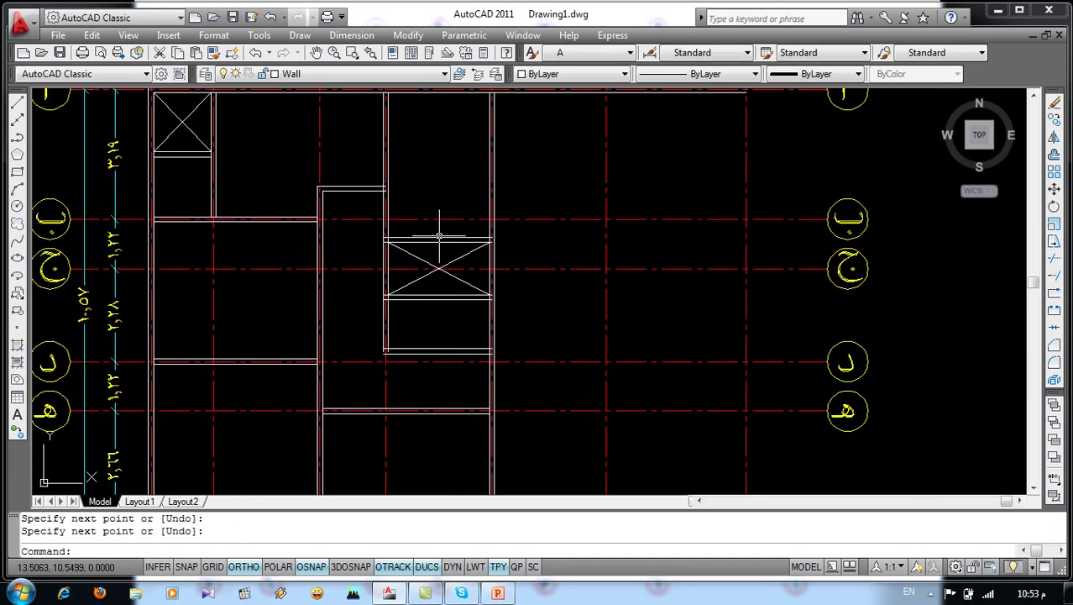
pyautogui.scroll(1, 448, 283)
pyautogui.scroll(1, 397, 305)
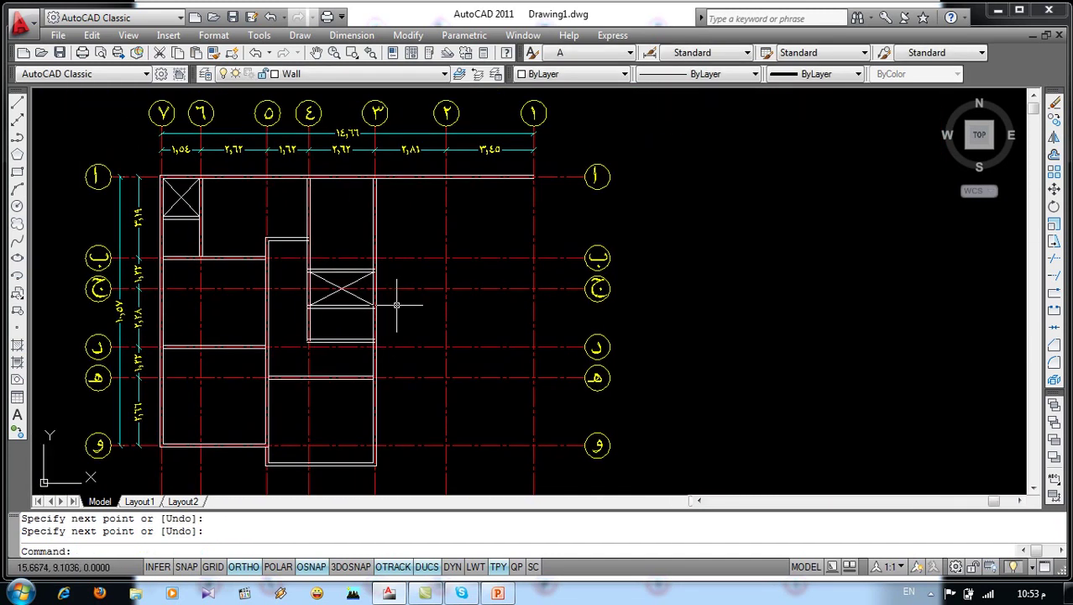
pyautogui.write('ml')
# Draw a double-line wall along axis ج to axis ١, then up to axis أ
pyautogui.press('Return')
pyautogui.click(376, 289)
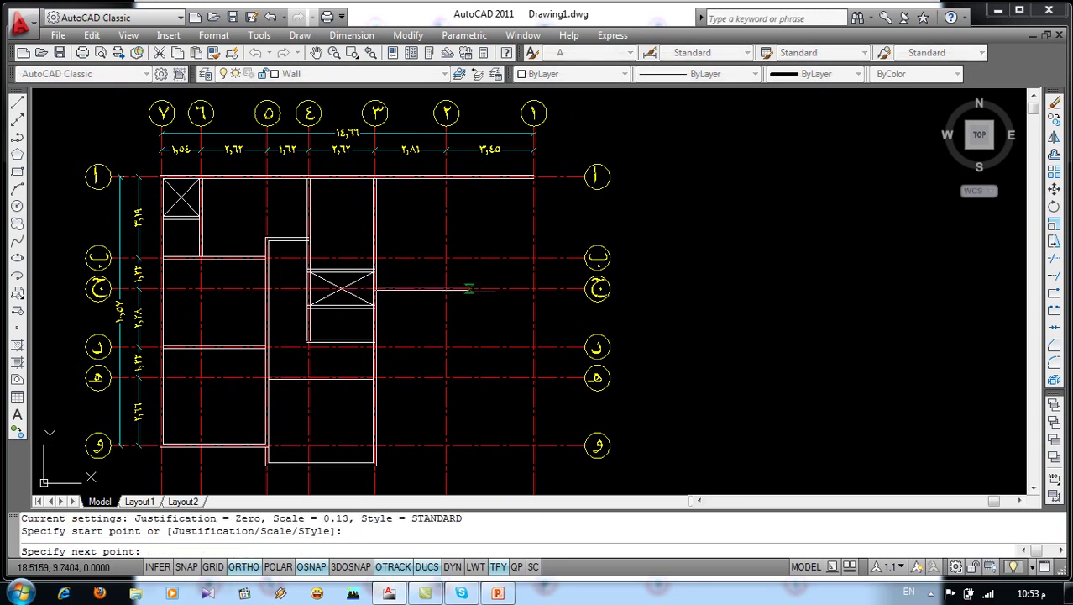
pyautogui.click(534, 289)
pyautogui.click(534, 176)
pyautogui.press('Return')
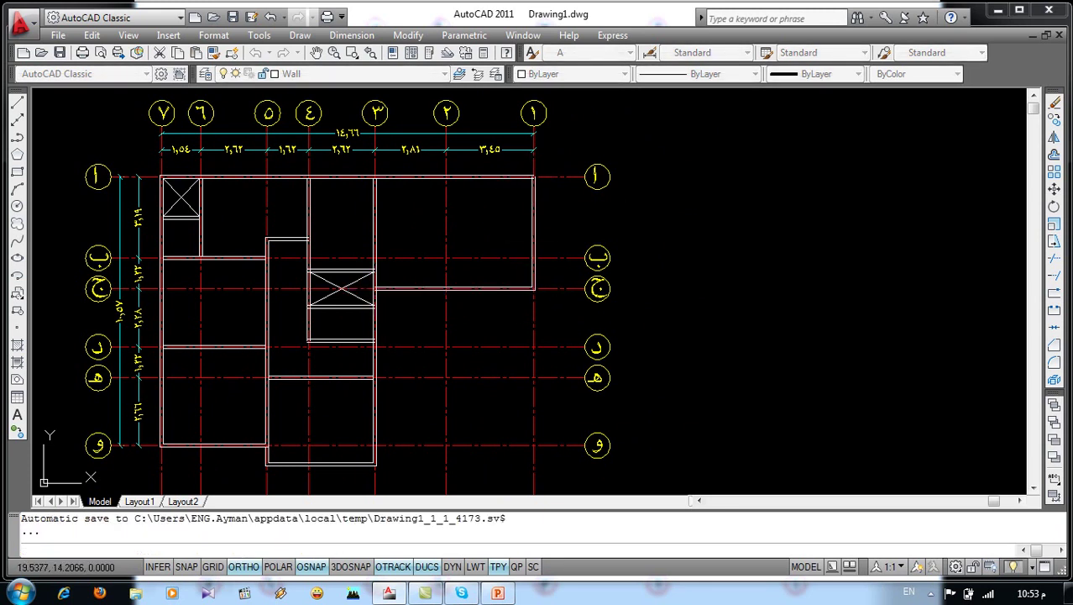
# Add a double-line wall along axis ٢ from axis أ down to axis ج
pyautogui.press('Return')
pyautogui.click(446, 176)
pyautogui.click(444, 288)
pyautogui.press('Return')
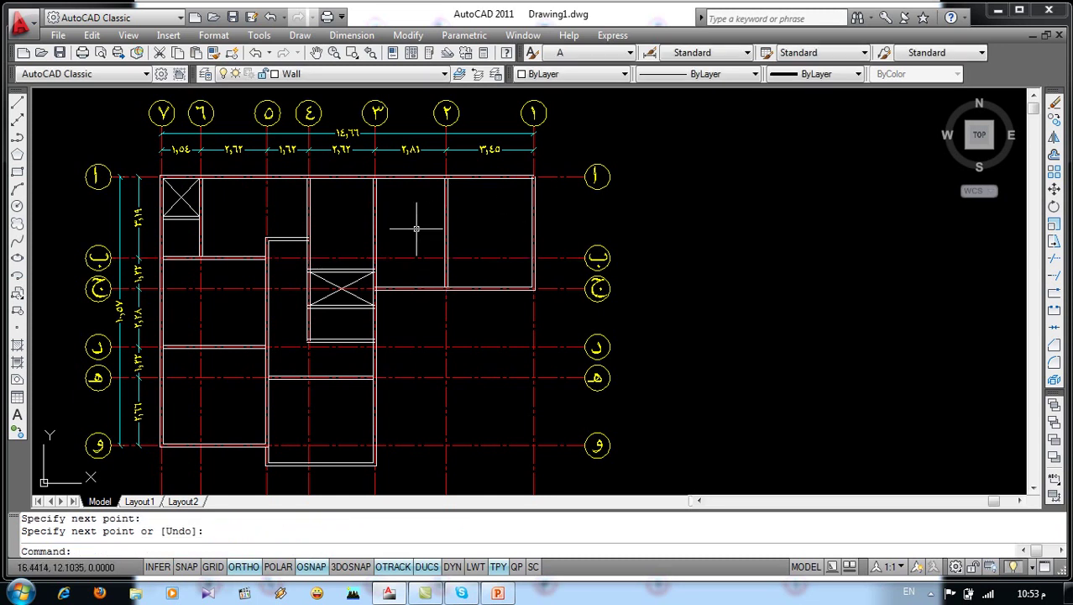
# Compare the drawing with the reference floor-plan slide, then return to AutoCAD
pyautogui.scroll(-2, 415, 228)
pyautogui.scroll(1, 431, 240)
pyautogui.moveTo(276, 386); pyautogui.dragTo(355, 368, button='middle')
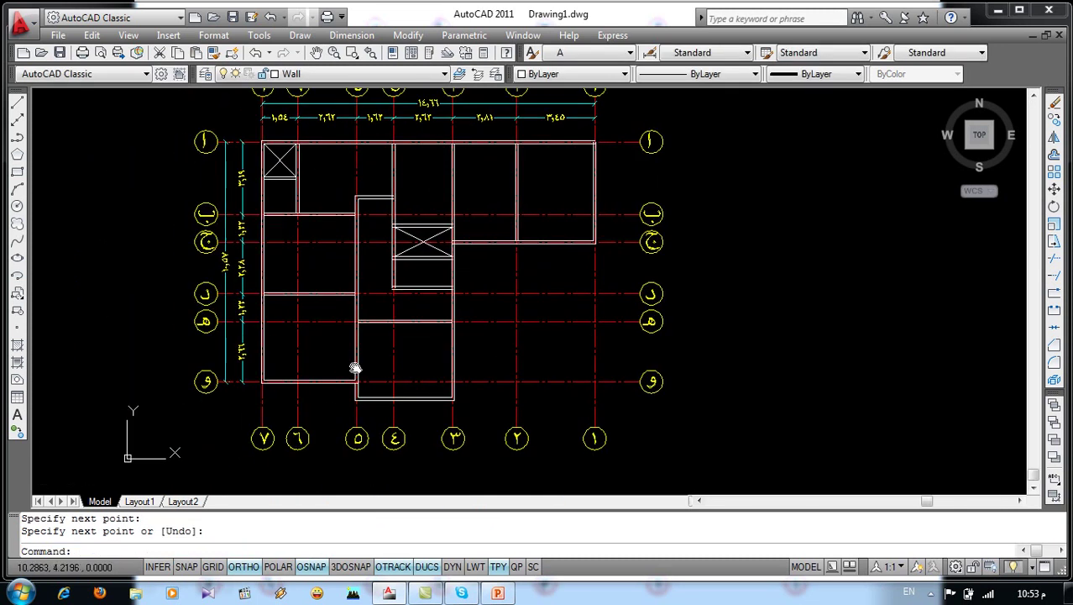
pyautogui.scroll(3, 345, 395)
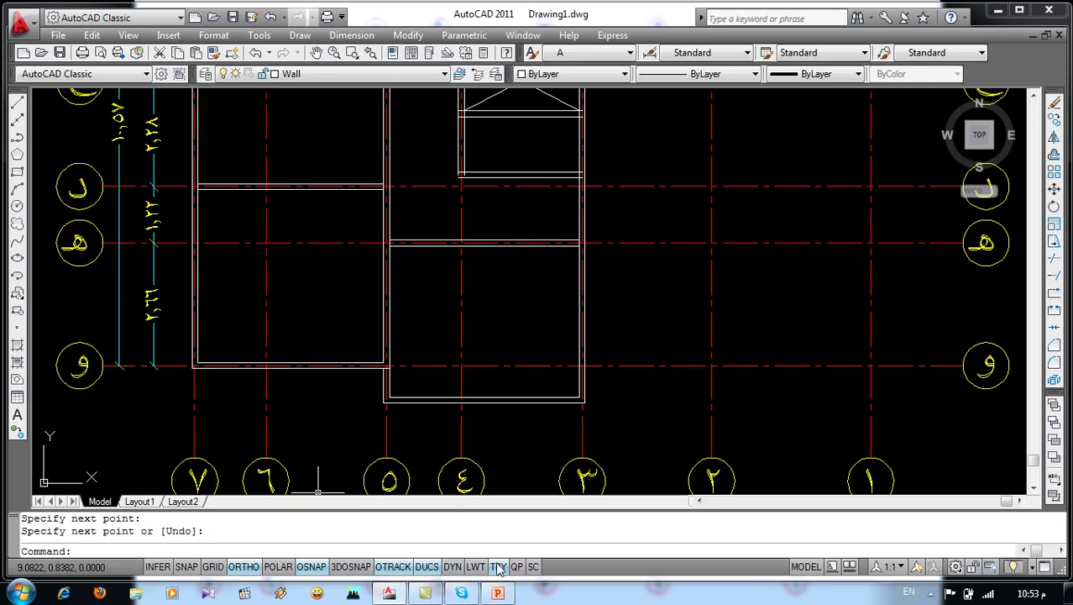
pyautogui.click(497, 594)
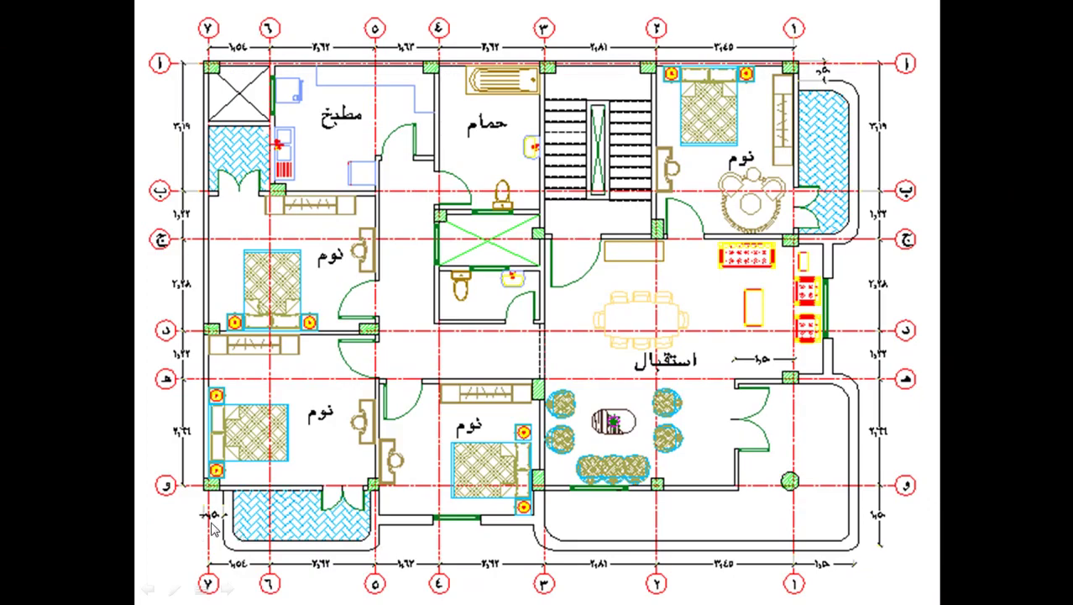
pyautogui.hotkey('alt', 'Tab')
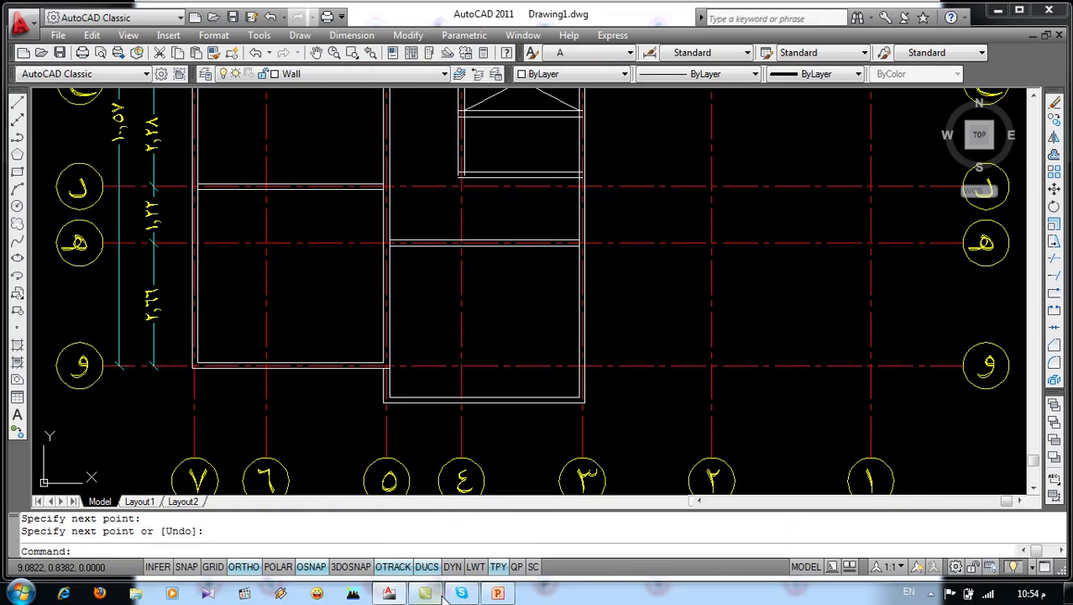
# Offset axis ٧ by 0.5 to the right as a temporary guide line
pyautogui.press('Return')
pyautogui.write('.')
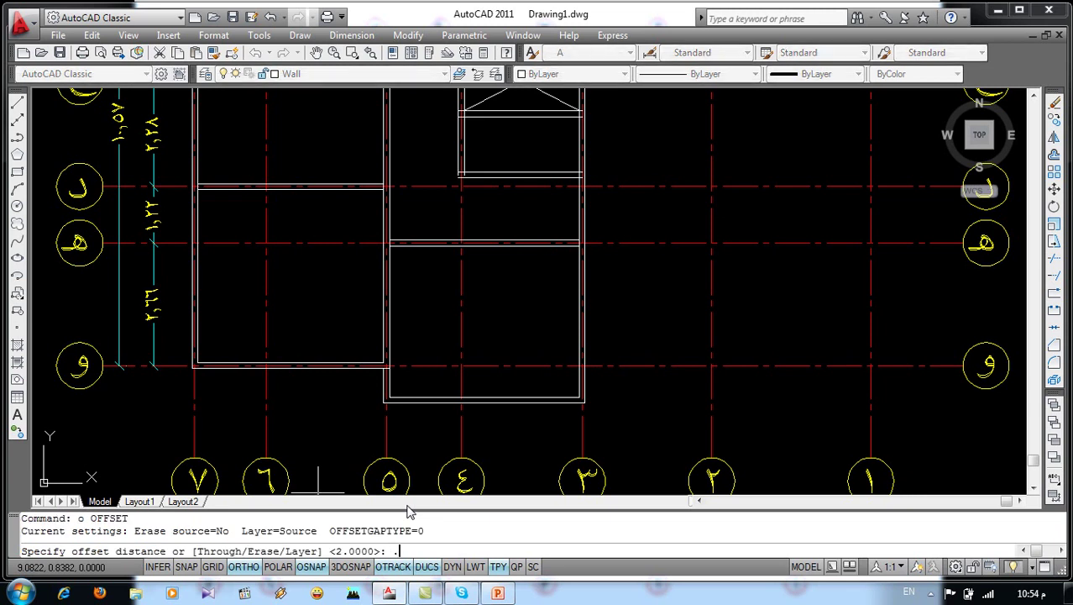
pyautogui.press('Return')
pyautogui.click(195, 416)
pyautogui.click(235, 420)
pyautogui.press('Return')
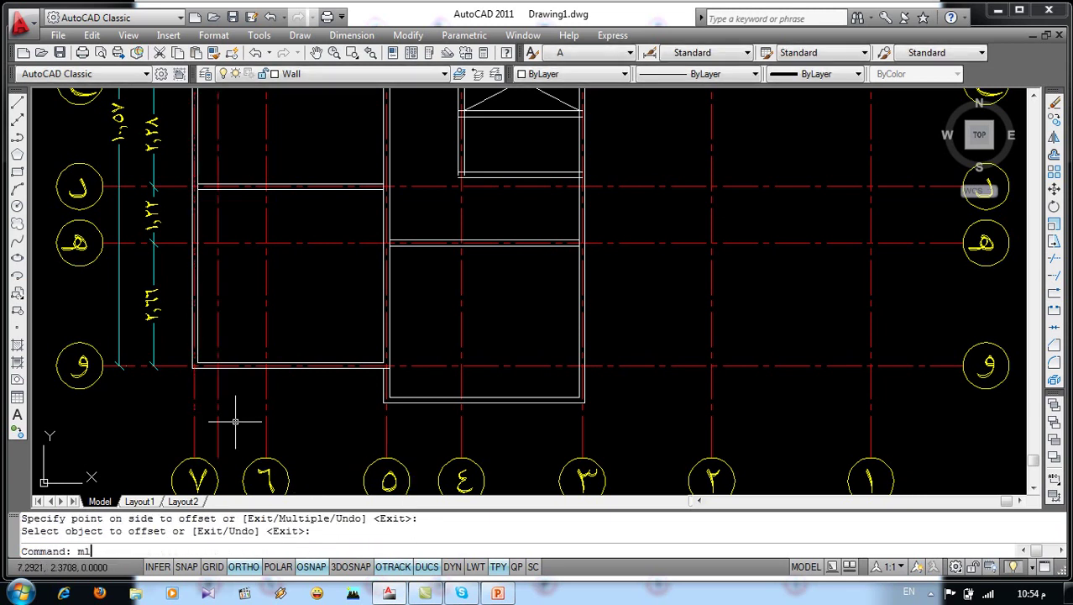
# Draw the lower-left balcony as a double-line wall 1.5 deep below axis و
pyautogui.press('Return')
pyautogui.click(217, 367)
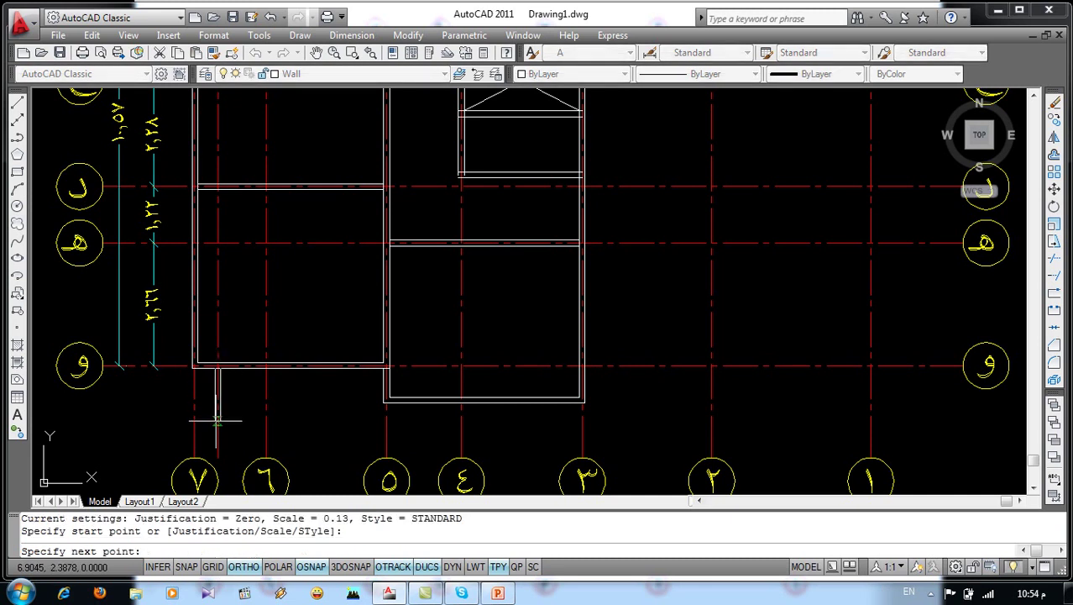
pyautogui.write('1.5')
pyautogui.press('Return')
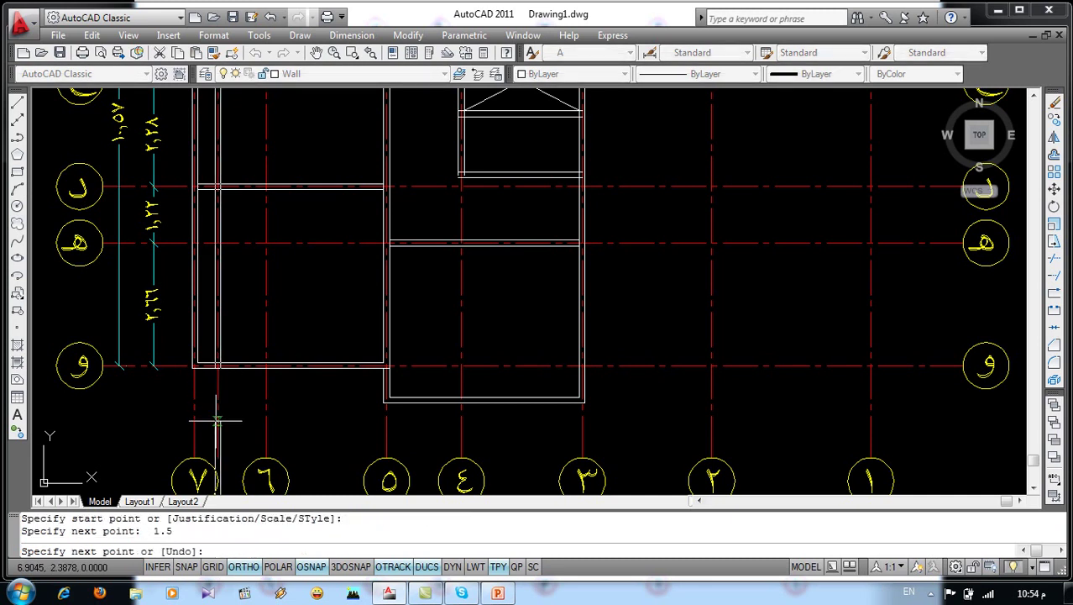
pyautogui.click(386, 436)
pyautogui.click(387, 401)
pyautogui.press('Return')
# Delete the temporary guide line
pyautogui.click(235, 445)
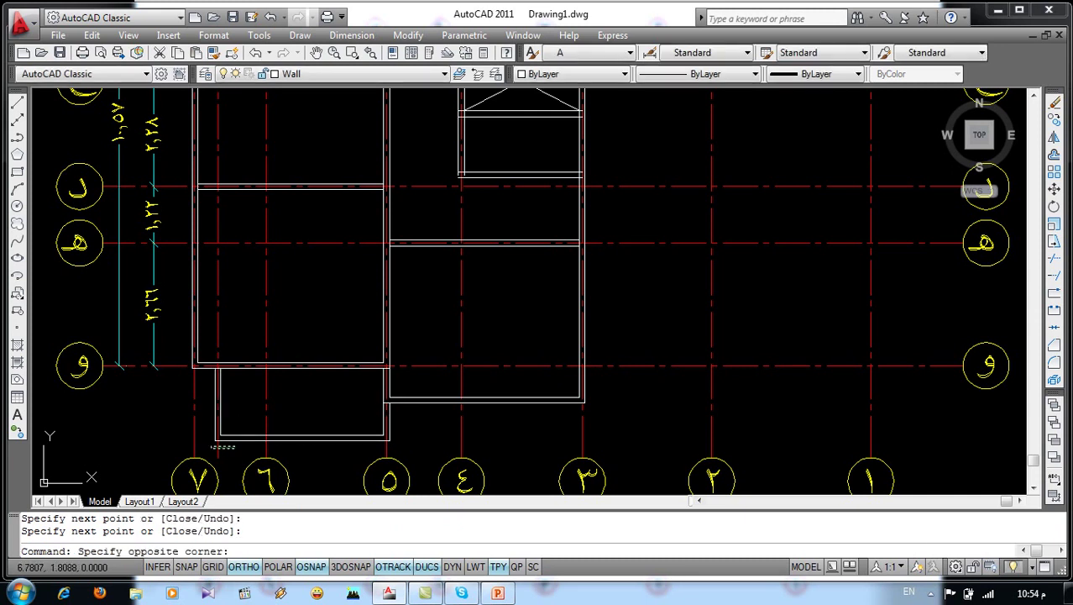
pyautogui.click(212, 447)
pyautogui.press('Delete')
pyautogui.scroll(-3, 212, 447)
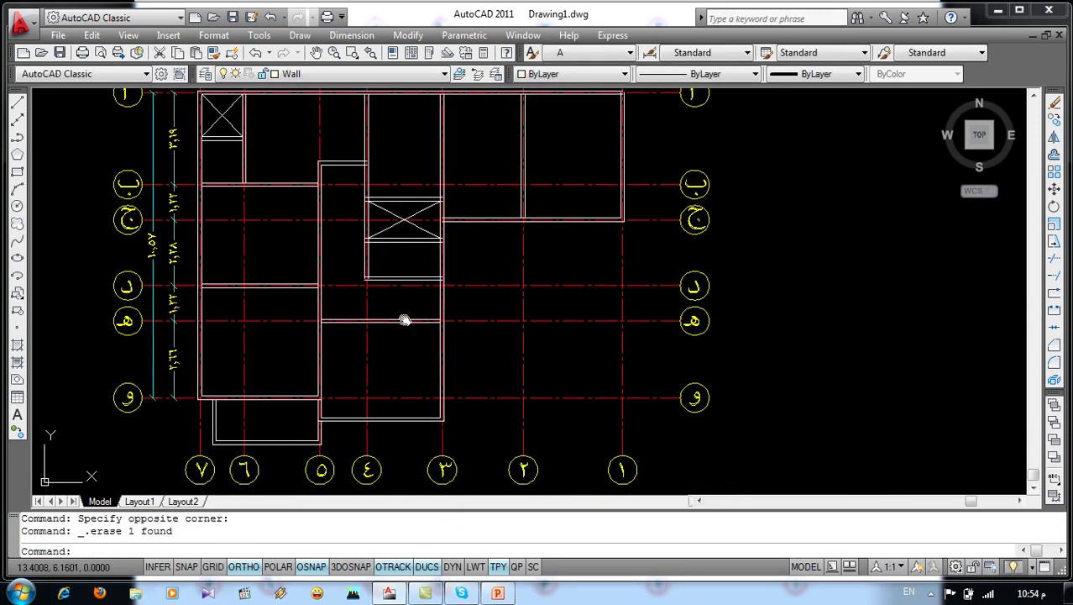
pyautogui.moveTo(407, 317); pyautogui.dragTo(415, 295, button='middle')
pyautogui.scroll(2, 563, 235)
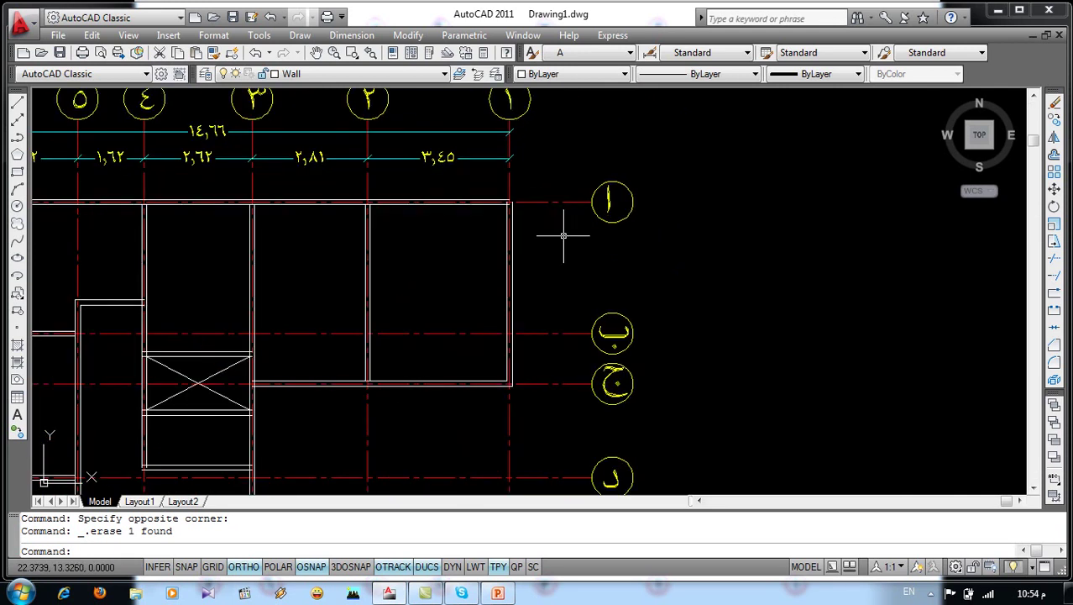
pyautogui.write('c')
# Offset axis أ slightly downward as a guide for the right balcony
pyautogui.press('Return')
pyautogui.press('Return')
pyautogui.click(560, 202)
pyautogui.click(549, 260)
pyautogui.press('Return')
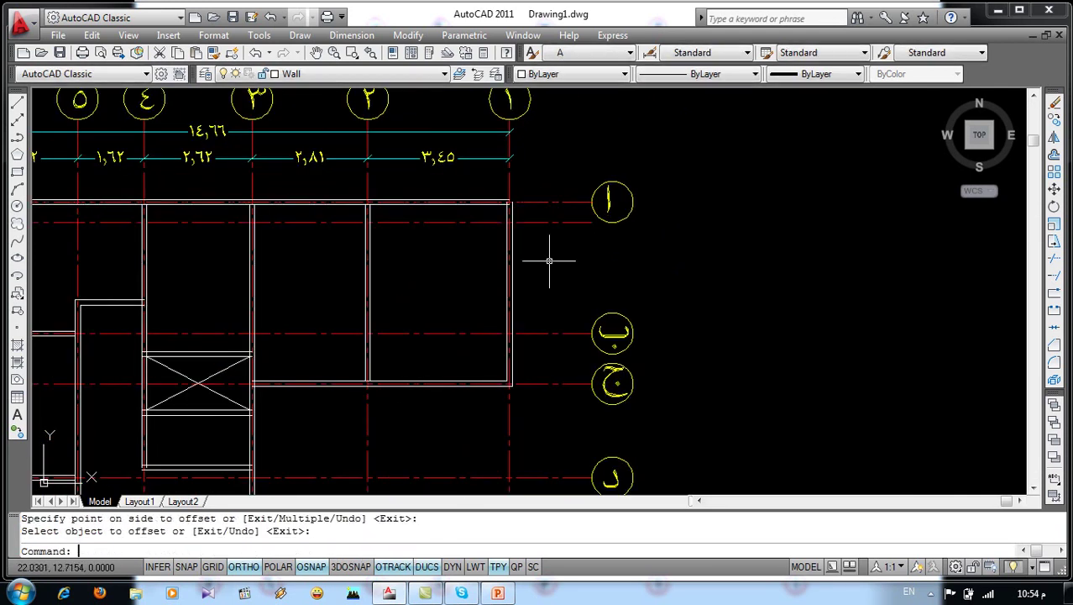
# Draw the right balcony 1.5 out past axis ١, running down to axis ج
pyautogui.write('ml')
pyautogui.press('Return')
pyautogui.click(513, 222)
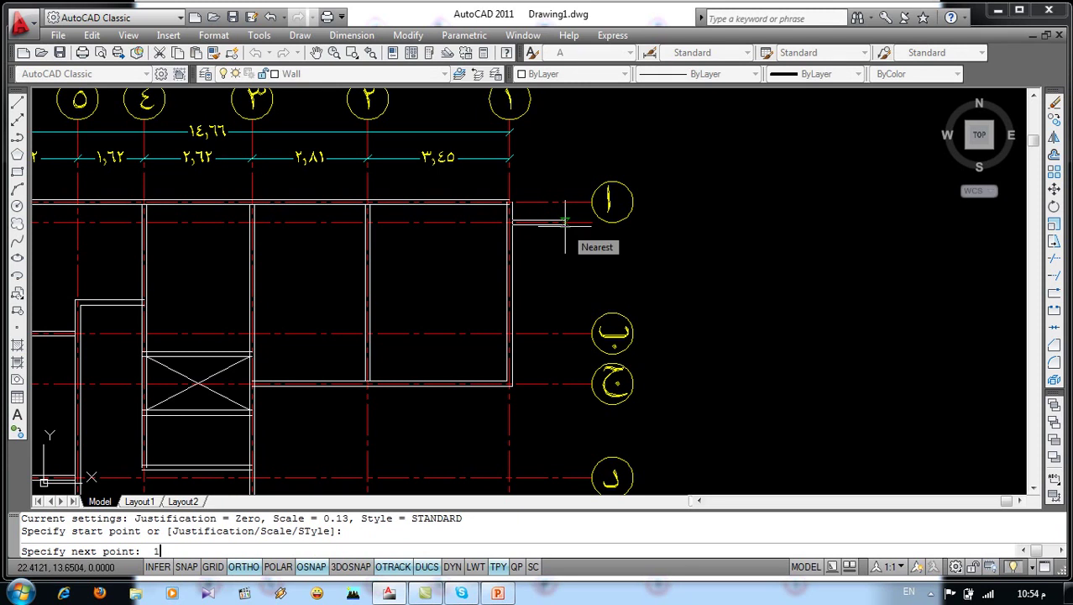
pyautogui.write('.5')
pyautogui.press('Return')
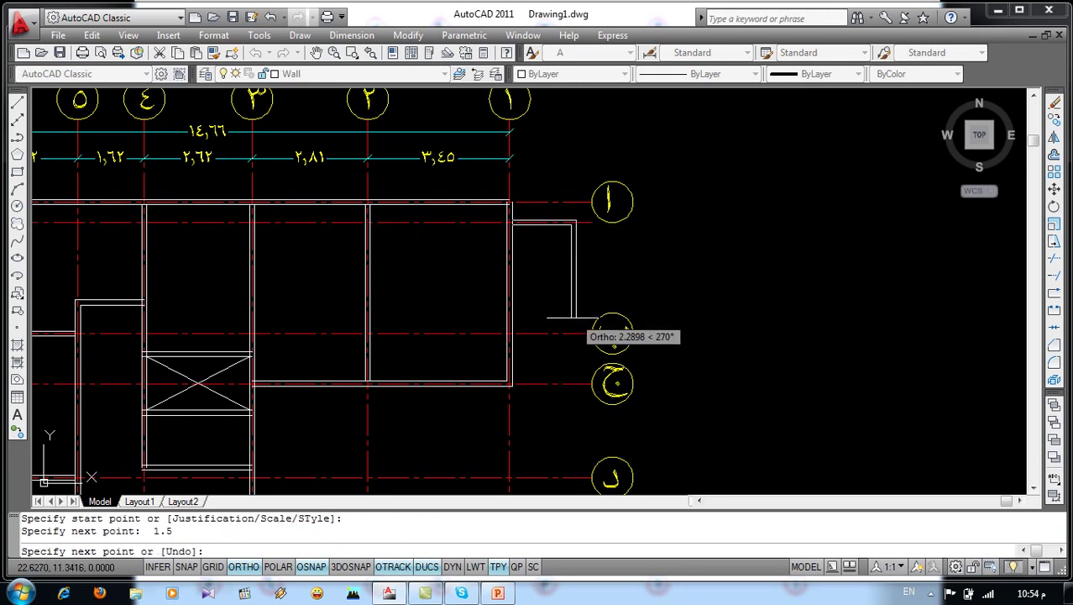
pyautogui.click(571, 384)
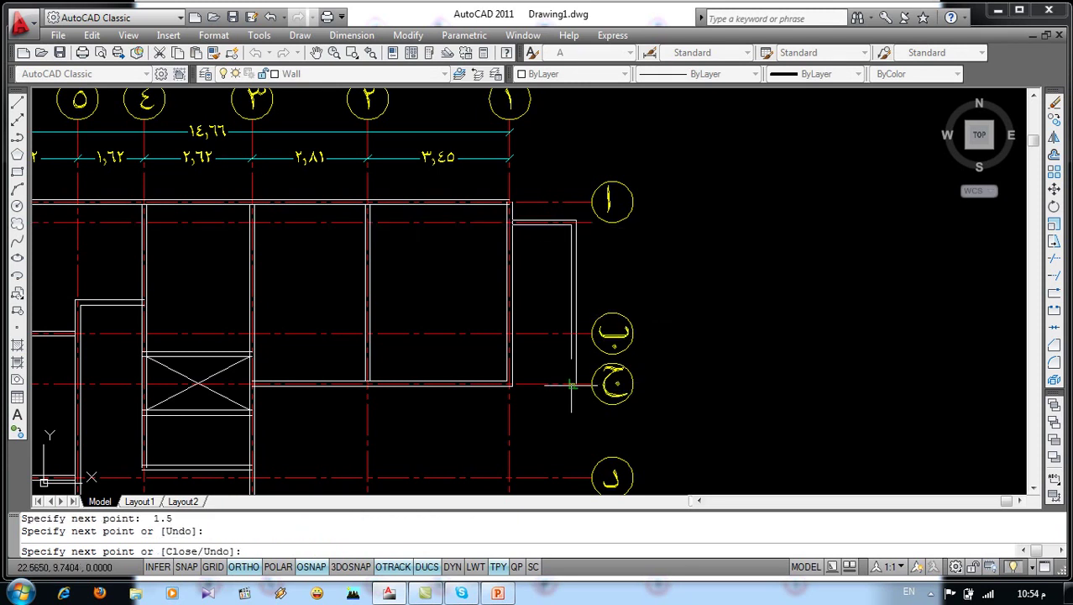
pyautogui.click(511, 385)
pyautogui.press('Return')
pyautogui.scroll(-4, 554, 231)
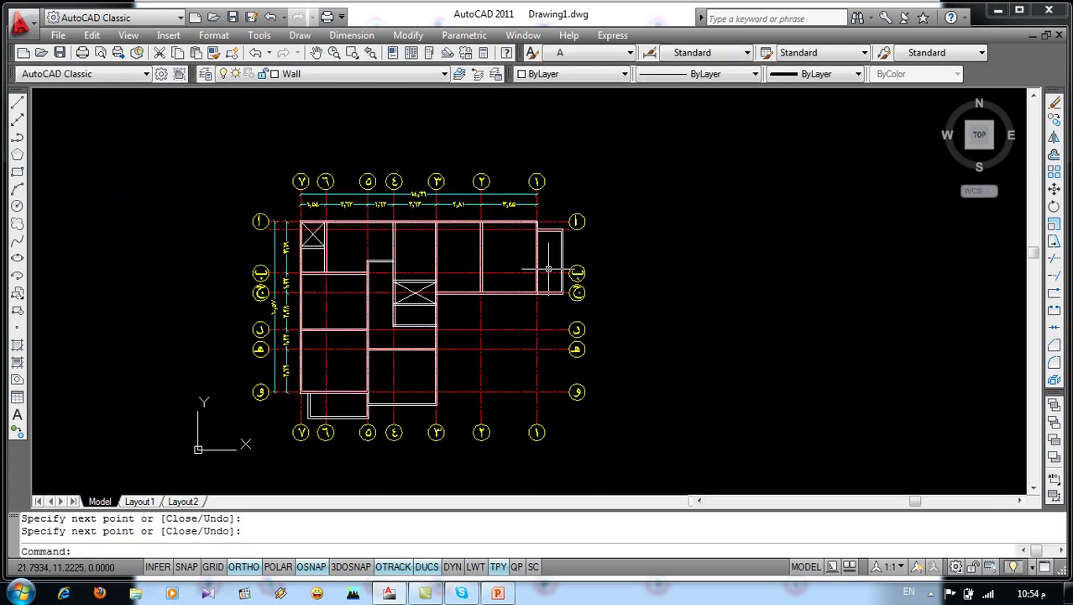
pyautogui.scroll(3, 421, 424)
# Draw the stepped outer wall: axis ج down to ه, 2.25 left, down to و, left to ٣
pyautogui.moveTo(430, 431); pyautogui.dragTo(407, 377, button='middle')
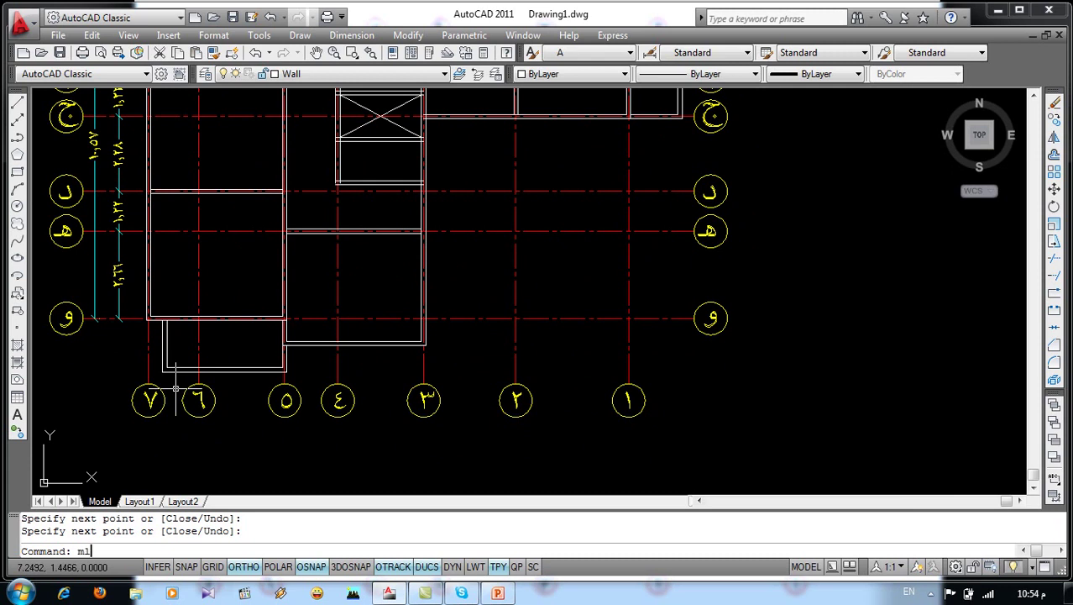
pyautogui.press('Return')
pyautogui.moveTo(359, 310); pyautogui.dragTo(295, 377, button='middle')
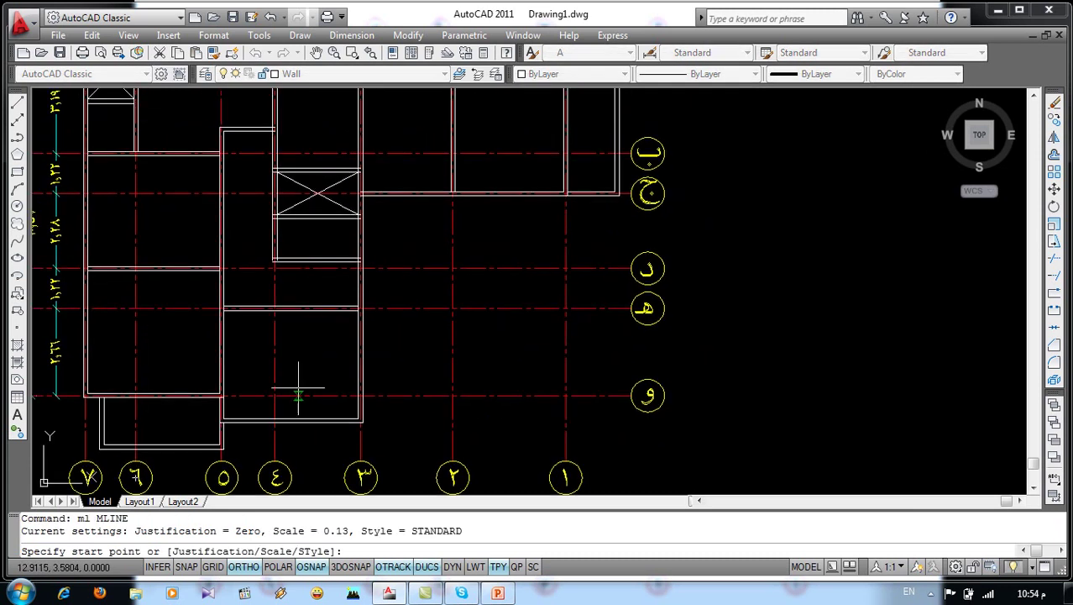
pyautogui.click(593, 200)
pyautogui.click(593, 309)
pyautogui.write('2.25')
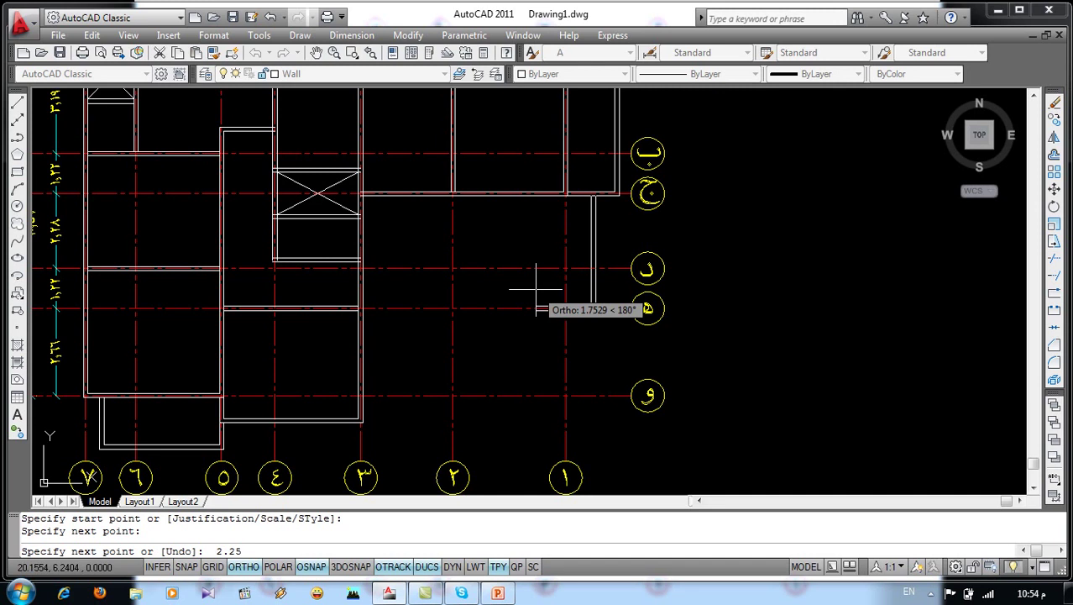
pyautogui.press('Return')
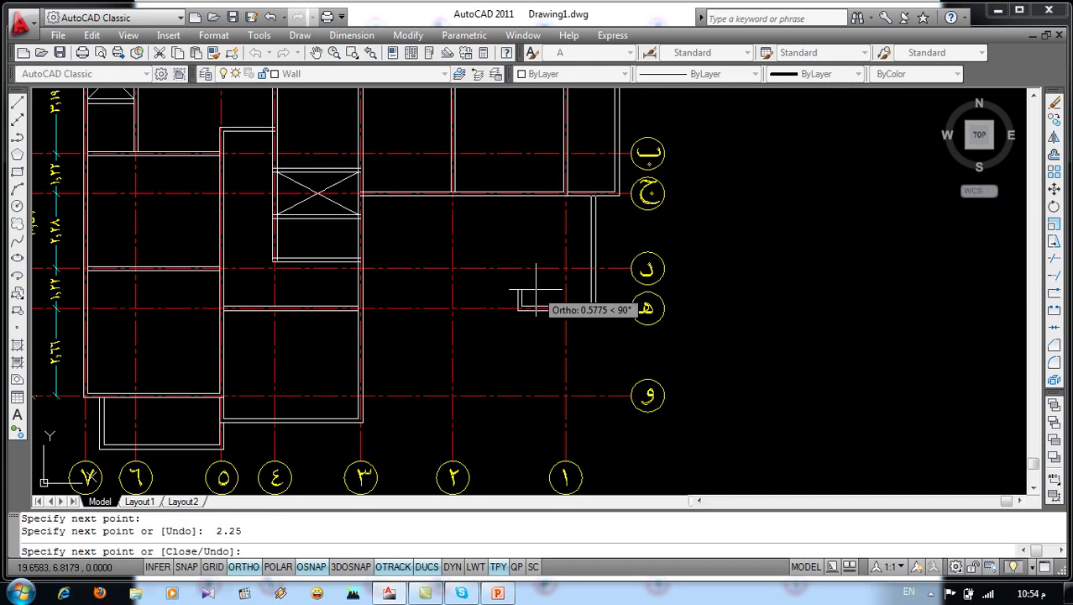
pyautogui.click(521, 394)
pyautogui.click(361, 395)
pyautogui.press('Return')
pyautogui.press('Return')
# Draw the balcony wall 0.75 down from axis ٣, right past axis ١, then 1.5 up
pyautogui.click(362, 422)
pyautogui.scroll(1, 362, 421)
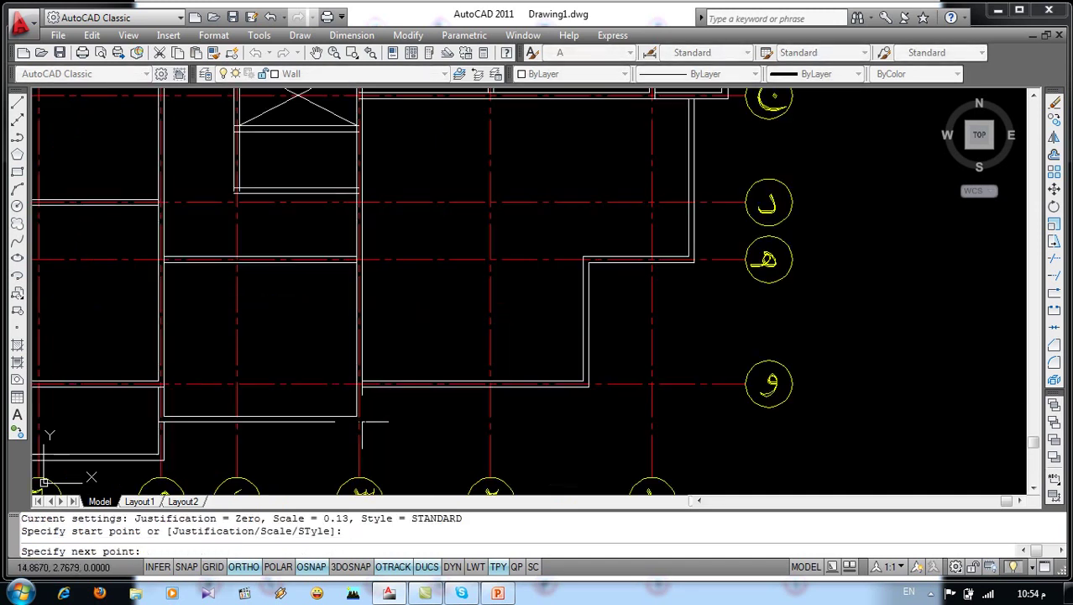
pyautogui.scroll(1, 359, 428)
pyautogui.scroll(1, 356, 344)
pyautogui.write('.75')
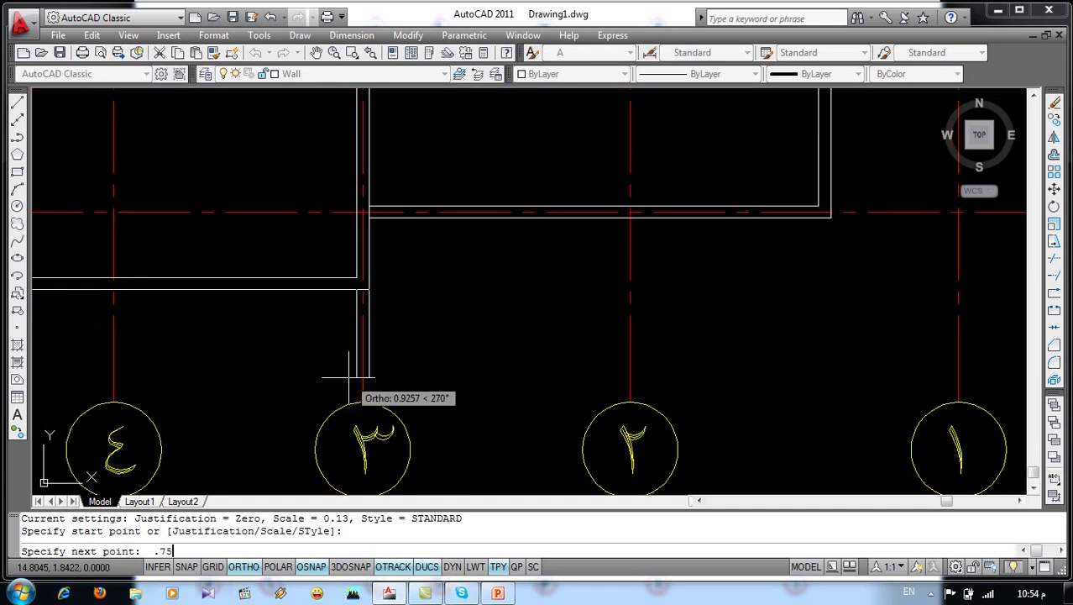
pyautogui.press('Return')
pyautogui.scroll(-2, 340, 382)
pyautogui.scroll(-1, 562, 403)
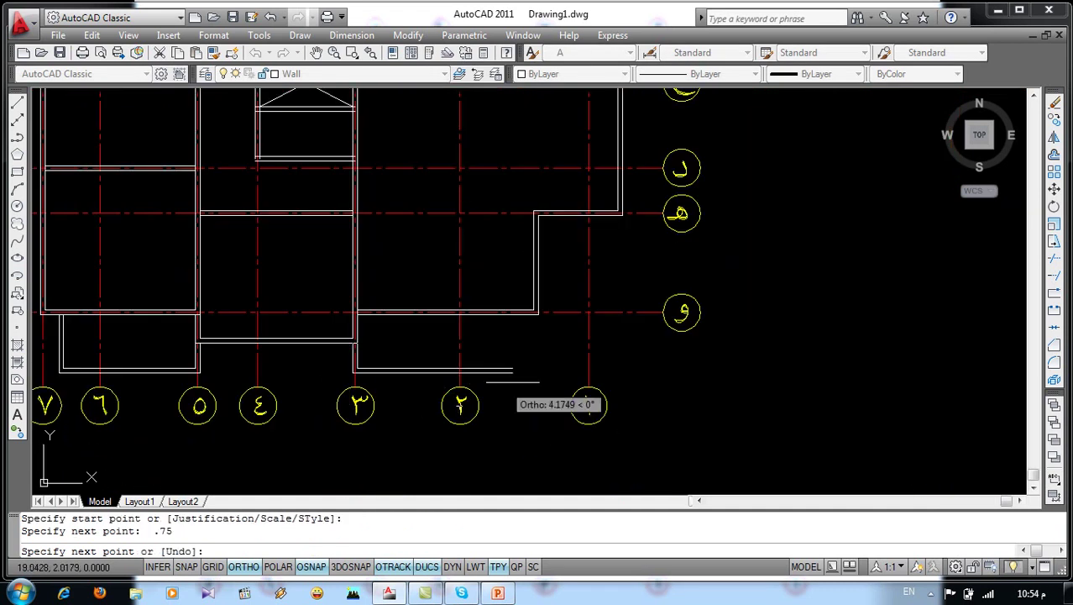
pyautogui.click(638, 369)
pyautogui.write('1.5')
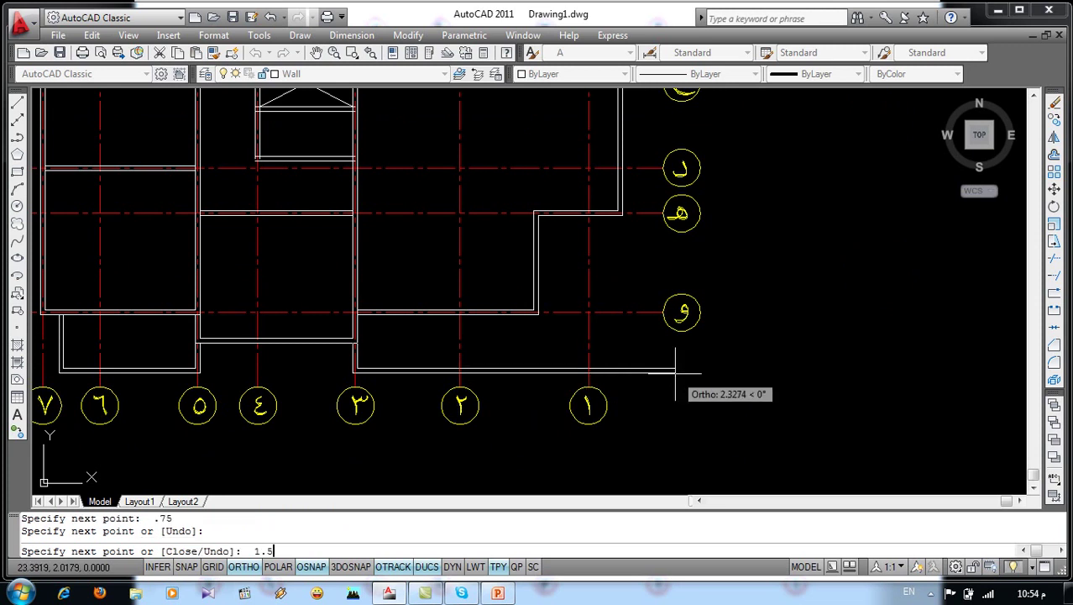
pyautogui.press('Return')
pyautogui.moveTo(642, 244); pyautogui.dragTo(630, 319, button='middle')
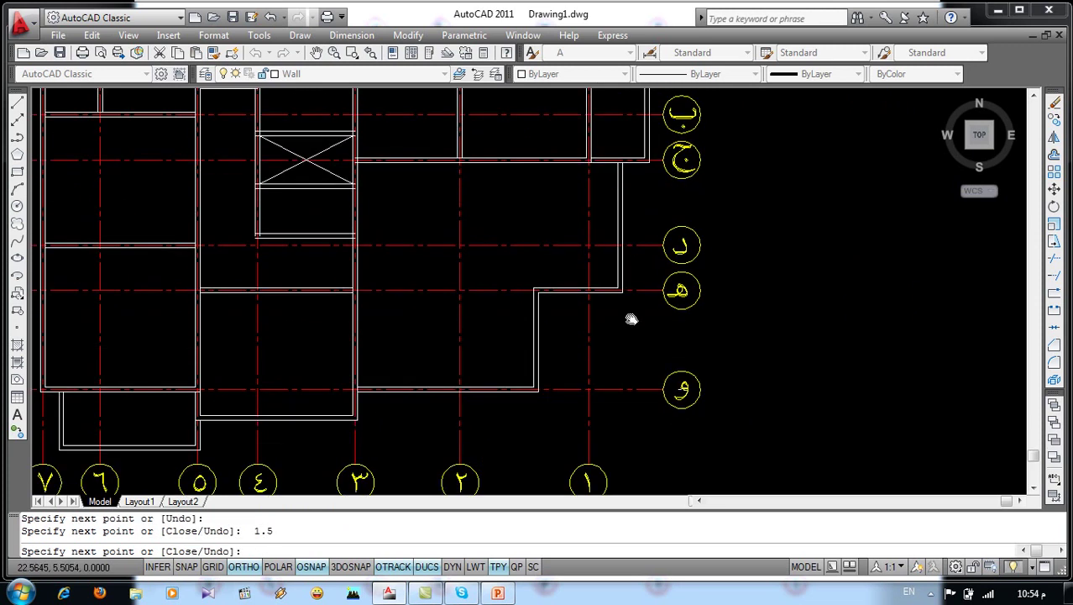
pyautogui.scroll(5, 622, 288)
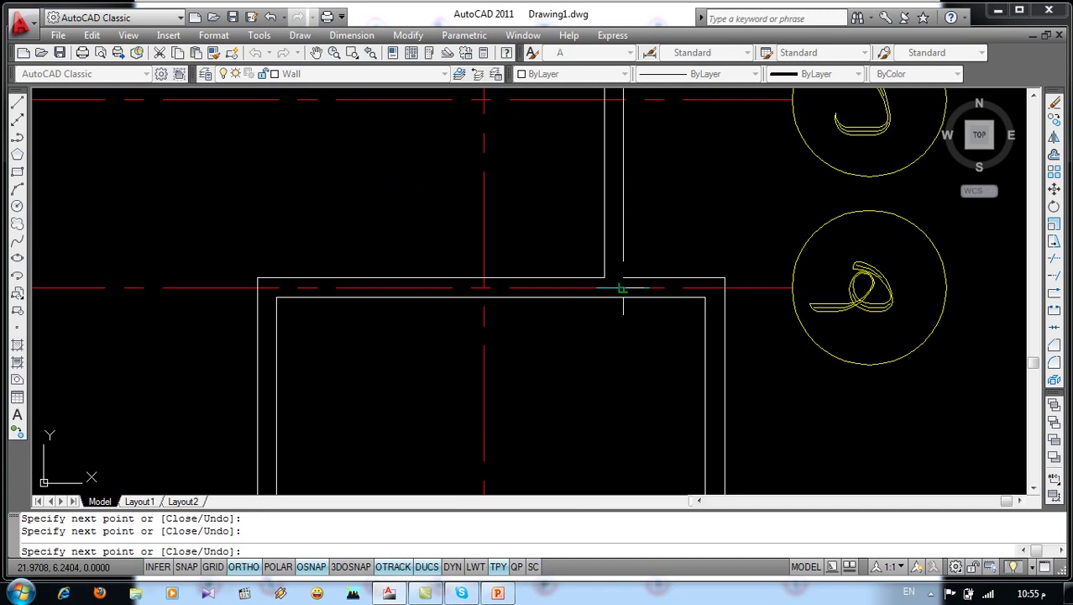
pyautogui.press('Return')
# Centre the whole floor plan and bring up the reference floor-plan slide
pyautogui.scroll(-4, 622, 289)
pyautogui.scroll(-1, 638, 336)
pyautogui.moveTo(655, 360); pyautogui.dragTo(679, 362, button='middle')
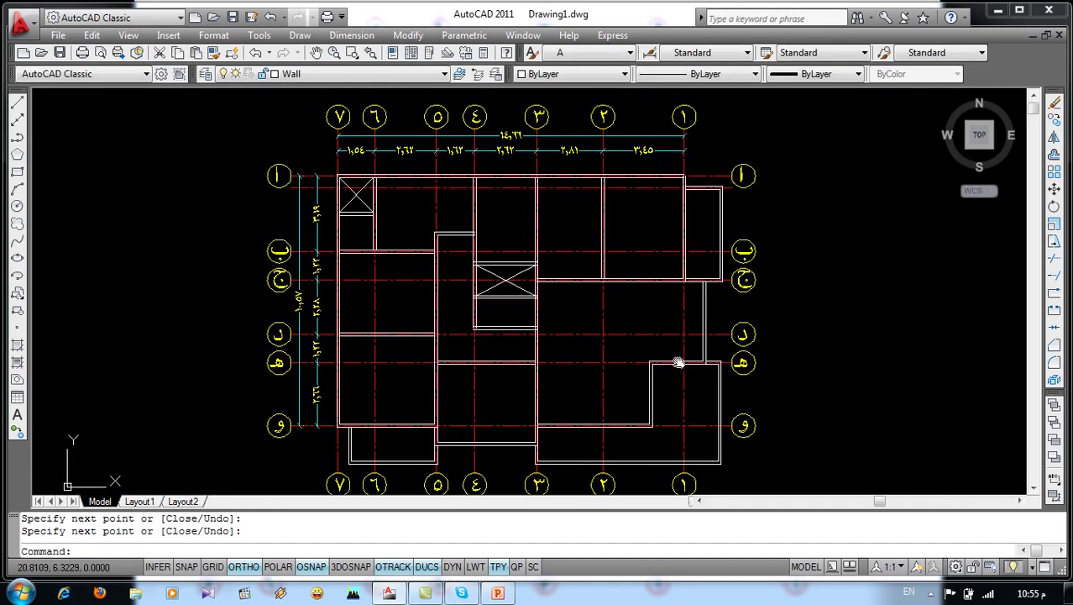
pyautogui.click(498, 593)
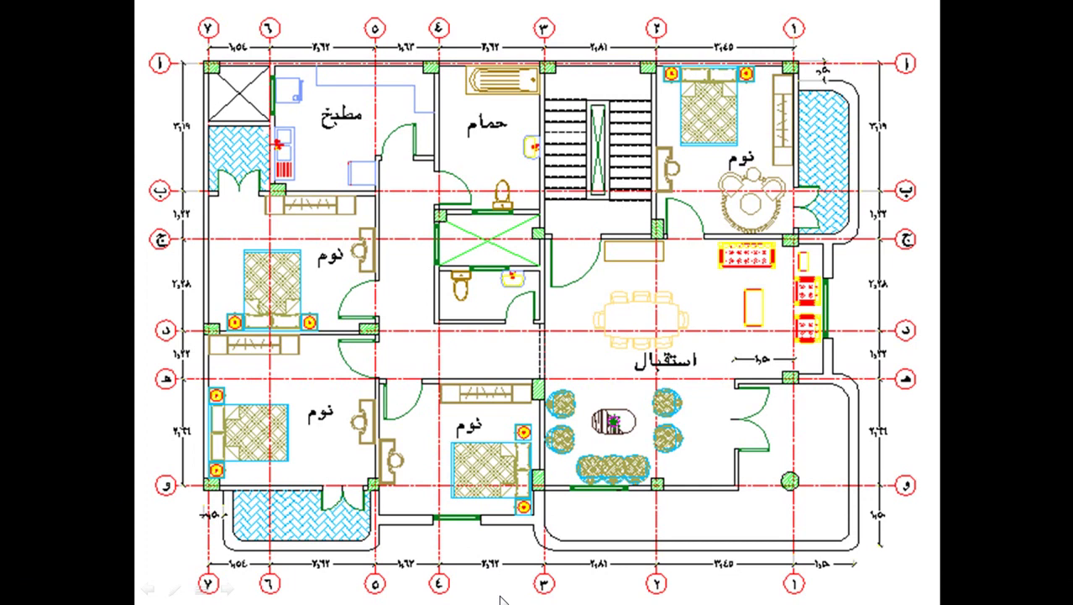
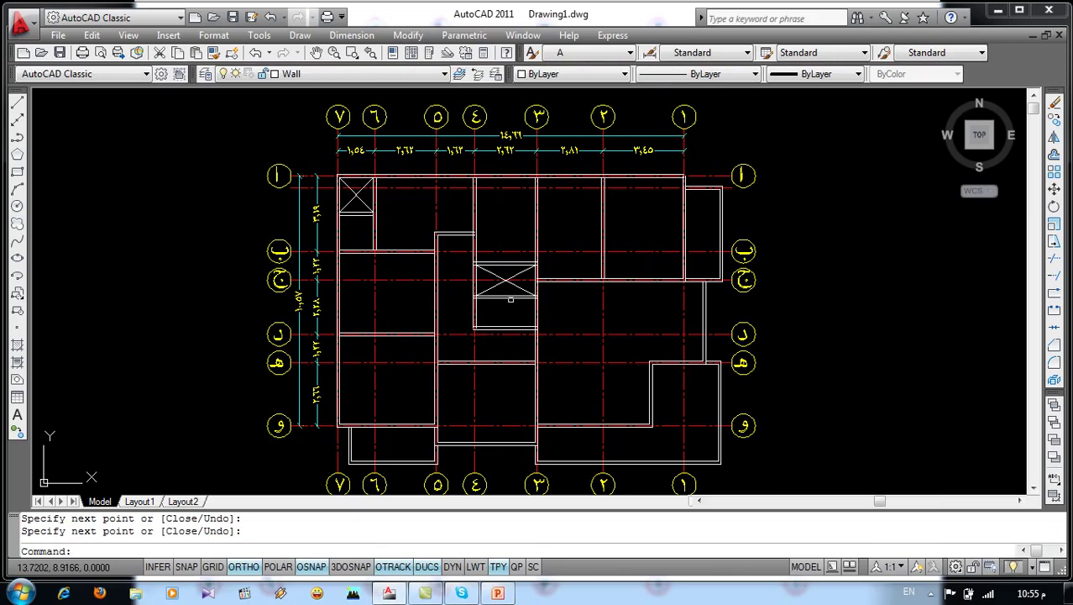
# Turn off the Axis layer to hide the red axis lines
pyautogui.moveTo(510, 299); pyautogui.dragTo(436, 270, button='middle')
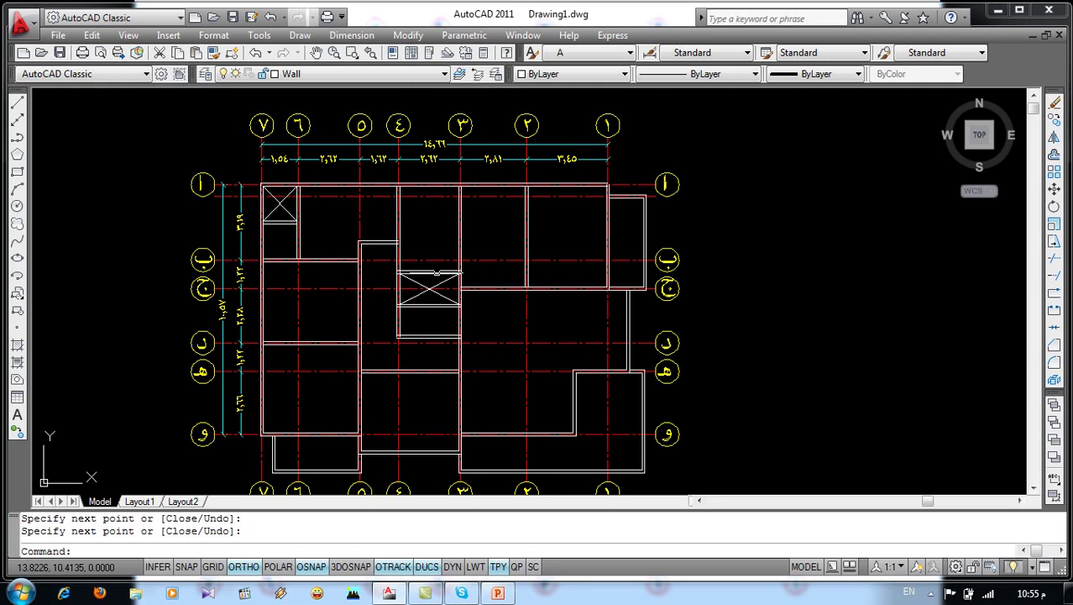
pyautogui.click(443, 77)
pyautogui.click(221, 112)
pyautogui.click(147, 132)
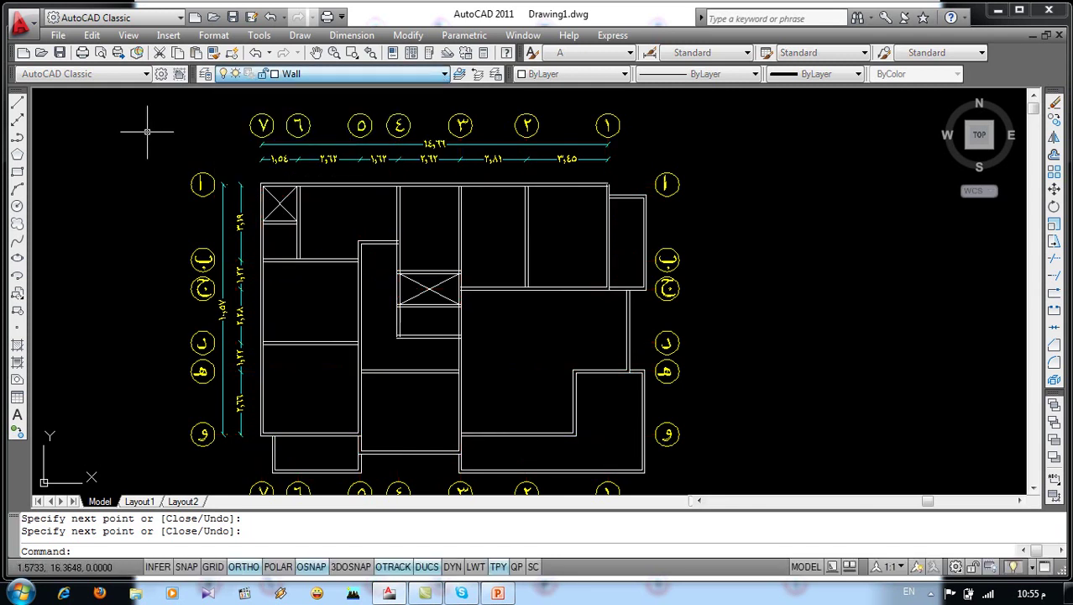
pyautogui.scroll(2, 534, 246)
pyautogui.scroll(2, 534, 247)
# Join the wall pairs at the lower-left and upper-right corners with Corner Joint
pyautogui.doubleClick(514, 284)
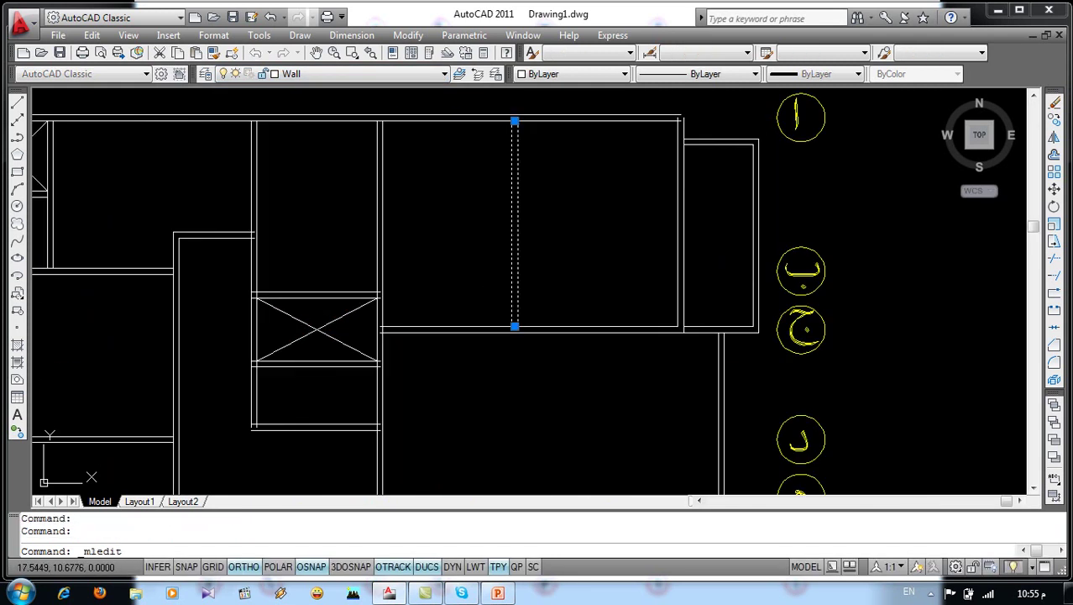
pyautogui.click(734, 172)
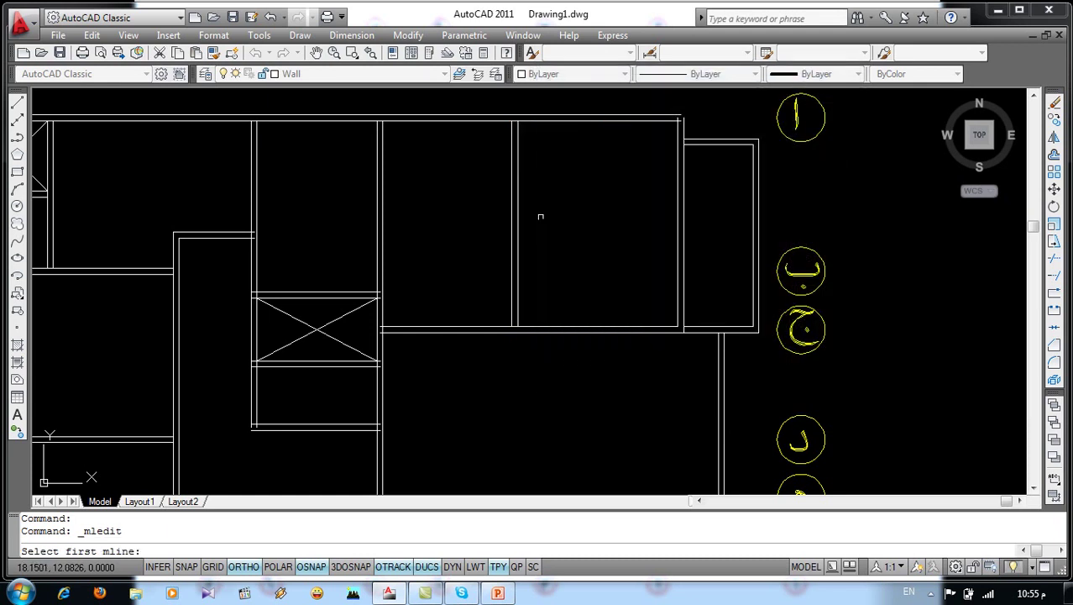
pyautogui.scroll(-3, 539, 216)
pyautogui.click(352, 348)
pyautogui.click(352, 347)
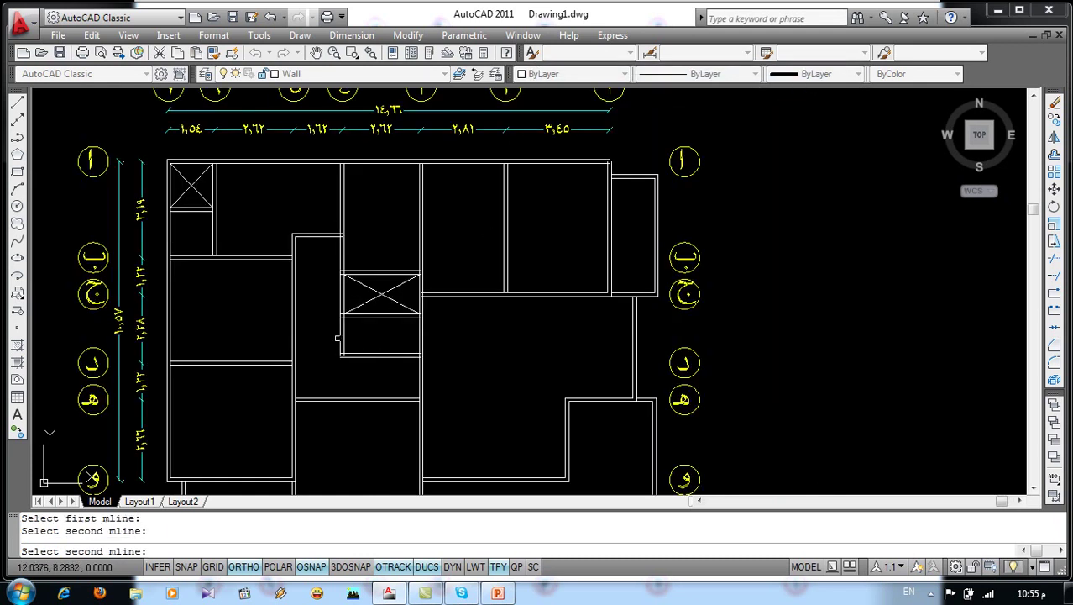
pyautogui.click(342, 353)
pyautogui.moveTo(484, 238); pyautogui.dragTo(528, 189, button='middle')
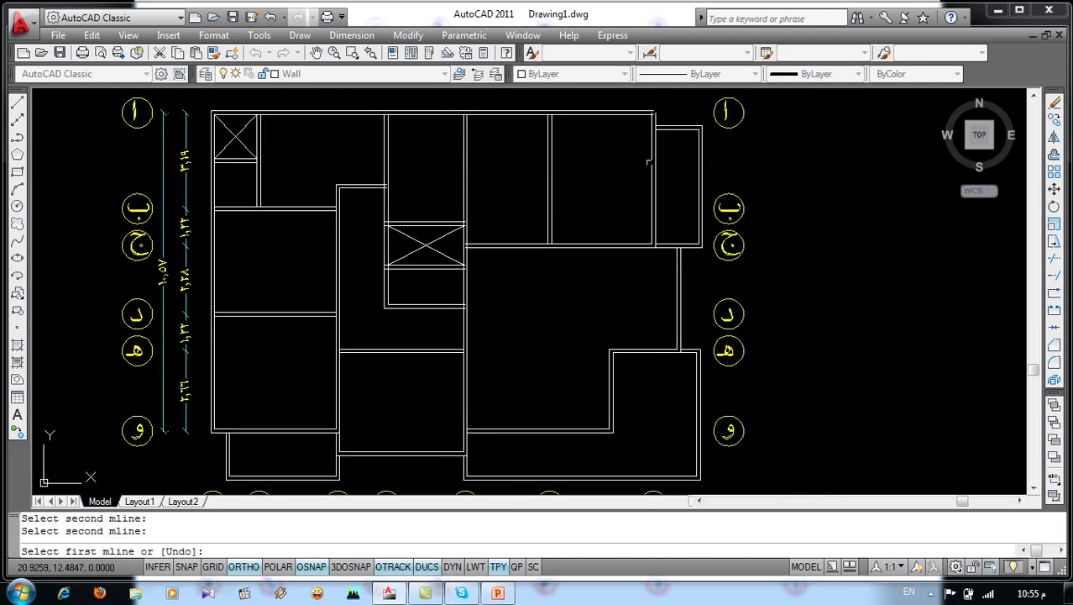
pyautogui.click(650, 162)
pyautogui.click(636, 114)
# Bring the Multilines Edit Tools dialog back up
pyautogui.moveTo(460, 333)
pyautogui.mouseDown(button='middle')
pyautogui.moveTo(443, 287)
pyautogui.moveTo(414, 352)
pyautogui.mouseUp(button='middle')
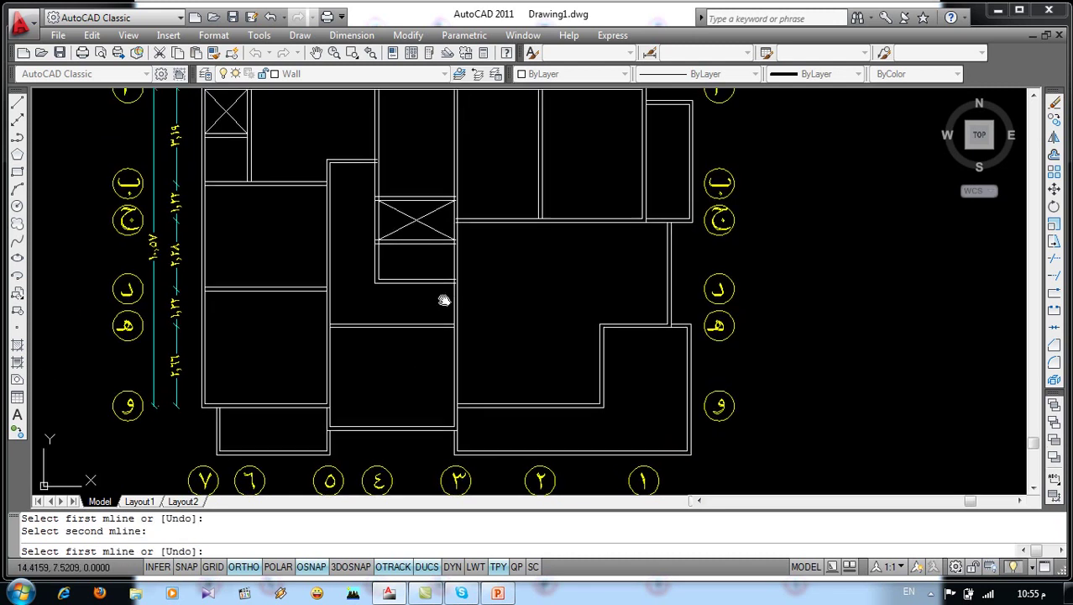
pyautogui.moveTo(444, 300); pyautogui.dragTo(437, 377, button='middle')
pyautogui.moveTo(410, 286); pyautogui.dragTo(410, 309, button='middle')
pyautogui.press('Return')
pyautogui.press('Return')
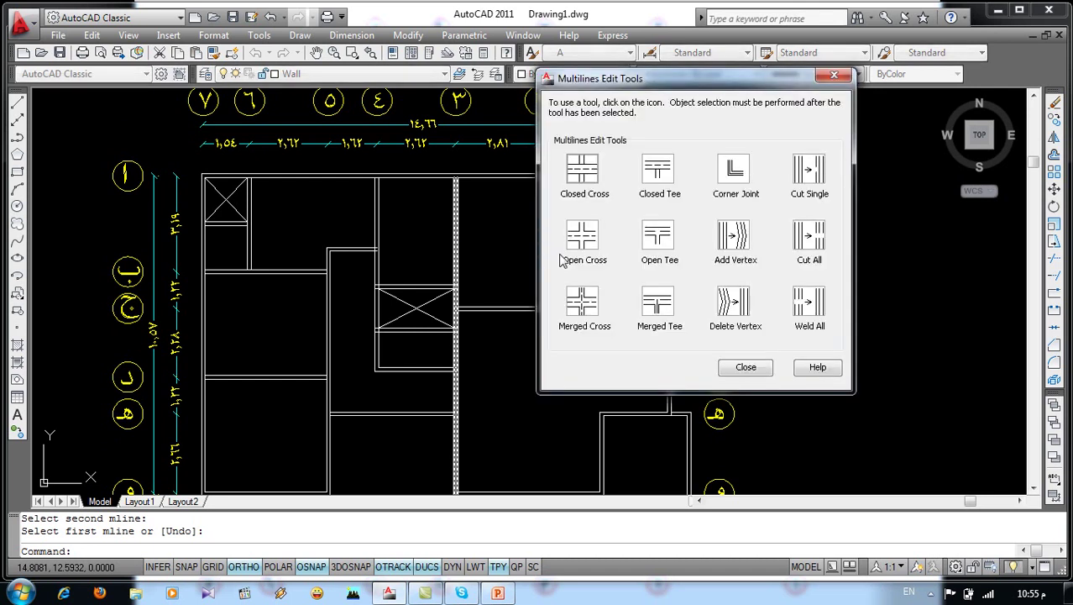
# Open Tee the partitions meeting the top outer wall
pyautogui.click(582, 169)
pyautogui.click(547, 199)
pyautogui.click(550, 176)
pyautogui.click(456, 201)
pyautogui.click(444, 175)
pyautogui.click(374, 185)
pyautogui.click(363, 176)
pyautogui.click(365, 249)
pyautogui.click(378, 233)
# Open the tees where horizontal partitions meet the left and central walls
pyautogui.click(394, 284)
pyautogui.click(376, 309)
pyautogui.click(391, 329)
pyautogui.click(380, 350)
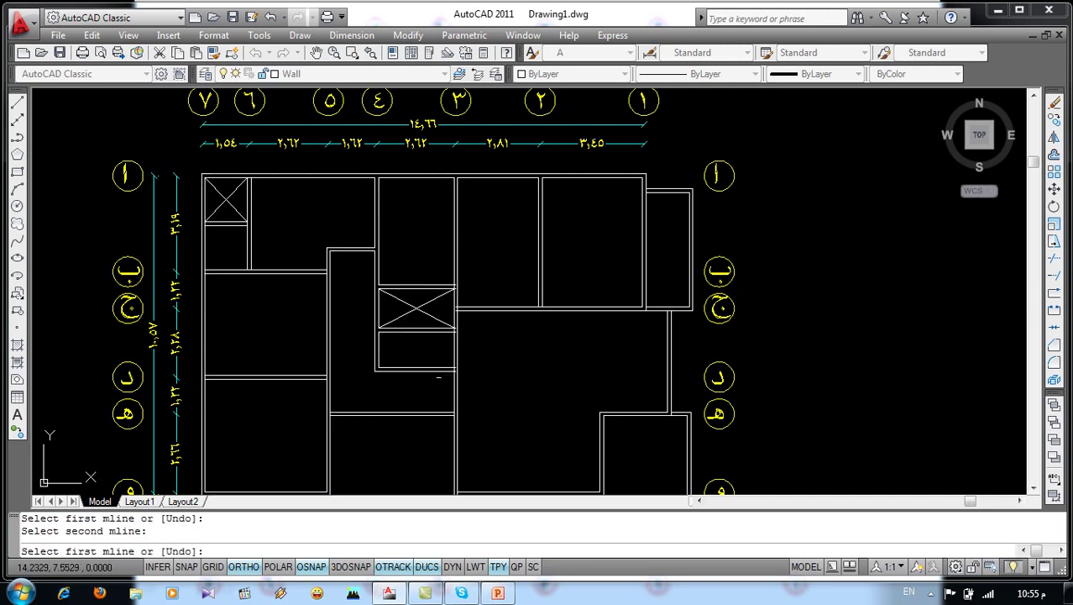
pyautogui.click(443, 370)
pyautogui.click(454, 380)
pyautogui.click(442, 415)
pyautogui.click(456, 428)
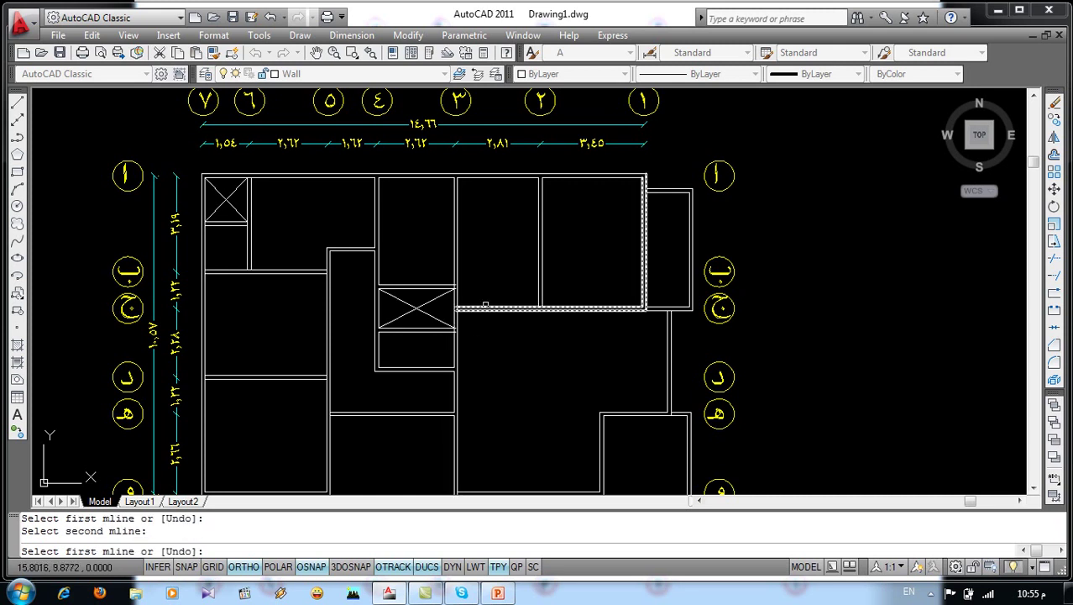
# Open the L-shaped wall, shaft wall and right partition junctions
pyautogui.click(479, 309)
pyautogui.click(456, 296)
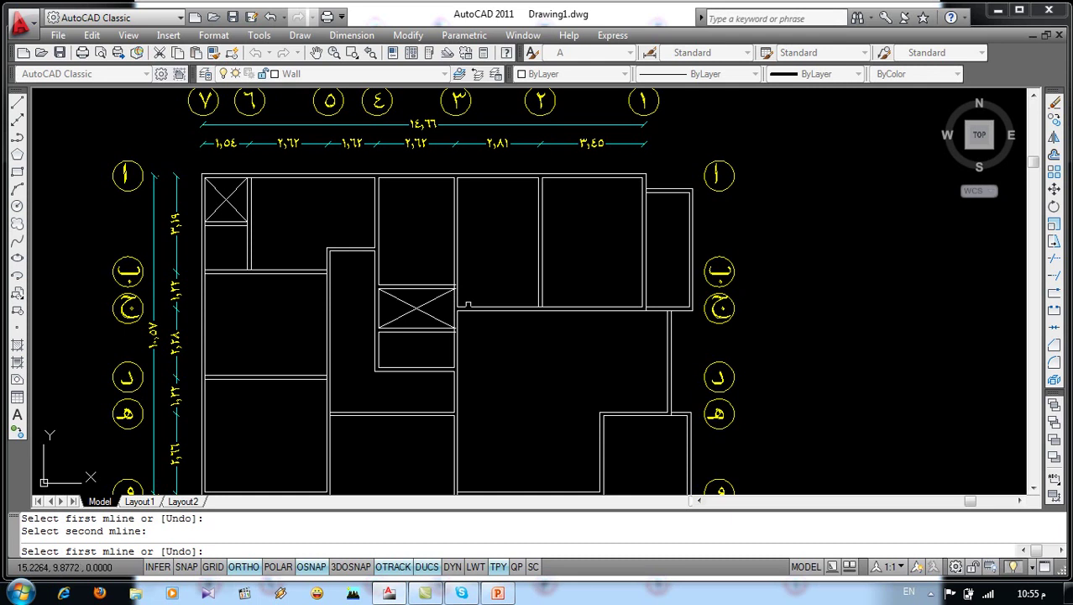
pyautogui.click(440, 333)
pyautogui.click(454, 338)
pyautogui.click(452, 291)
pyautogui.click(454, 270)
pyautogui.click(540, 290)
pyautogui.click(626, 307)
# Open the tee junctions of the partitions in the lower part of the plan
pyautogui.moveTo(574, 293); pyautogui.dragTo(590, 213, button='middle')
pyautogui.click(469, 387)
pyautogui.click(320, 412)
pyautogui.click(238, 427)
pyautogui.click(255, 412)
pyautogui.moveTo(239, 304); pyautogui.dragTo(252, 379, button='middle')
pyautogui.click(250, 371)
pyautogui.click(238, 380)
pyautogui.click(245, 267)
pyautogui.click(239, 254)
# Open the remaining short-wall junctions and the small right-hand room's tee
pyautogui.click(278, 252)
pyautogui.click(269, 265)
pyautogui.click(244, 219)
pyautogui.click(235, 231)
pyautogui.click(260, 222)
pyautogui.click(279, 236)
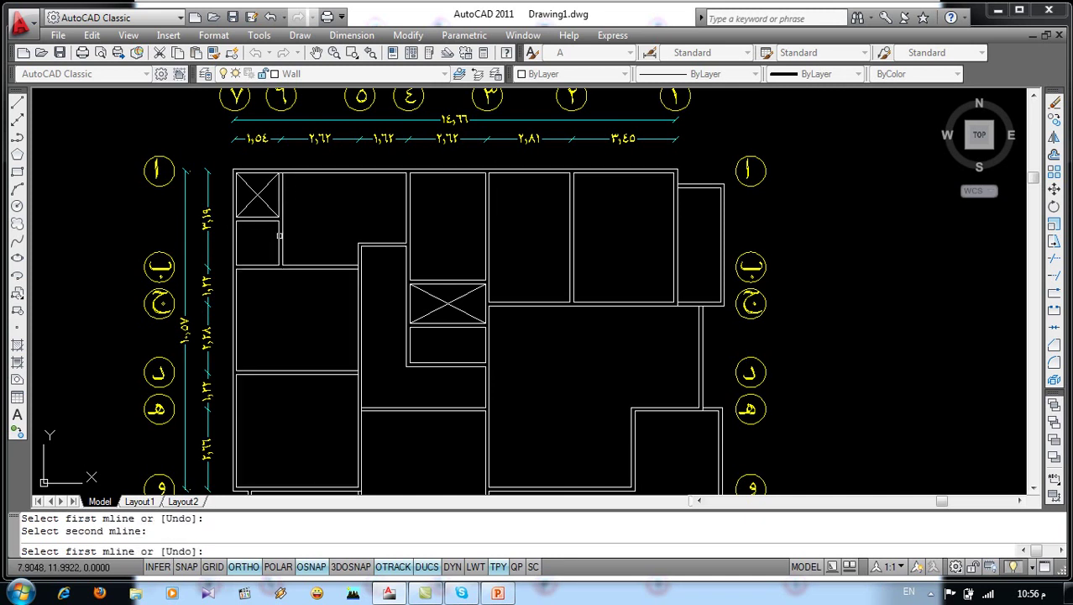
pyautogui.click(282, 188)
pyautogui.click(297, 172)
pyautogui.moveTo(349, 298)
pyautogui.mouseDown(button='middle')
pyautogui.moveTo(351, 282)
pyautogui.moveTo(531, 317)
pyautogui.mouseUp(button='middle')
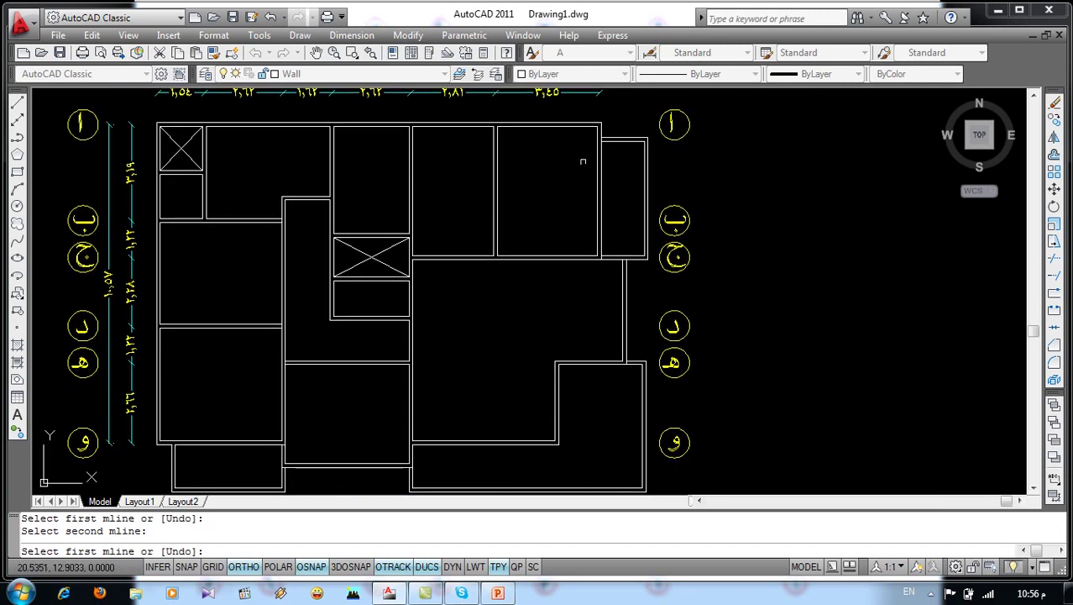
pyautogui.click(612, 140)
pyautogui.click(604, 144)
# Rerun MLEDIT with Open Tee and open the junctions along the right wall
pyautogui.press('Return')
pyautogui.scroll(5, 634, 256)
pyautogui.scroll(-2, 544, 238)
pyautogui.press('Return')
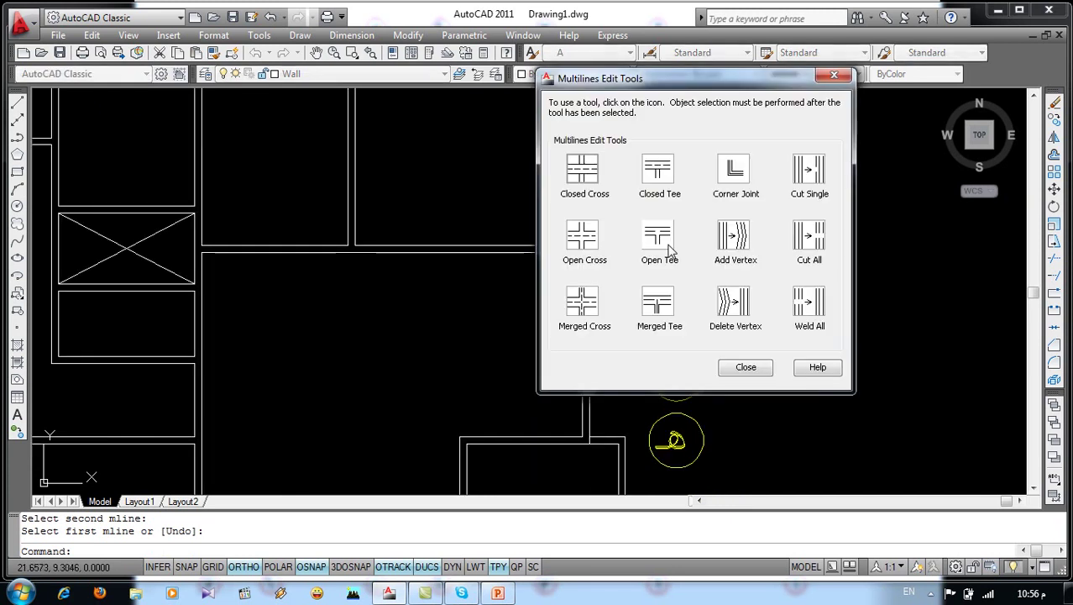
pyautogui.click(664, 240)
pyautogui.click(577, 265)
pyautogui.click(571, 250)
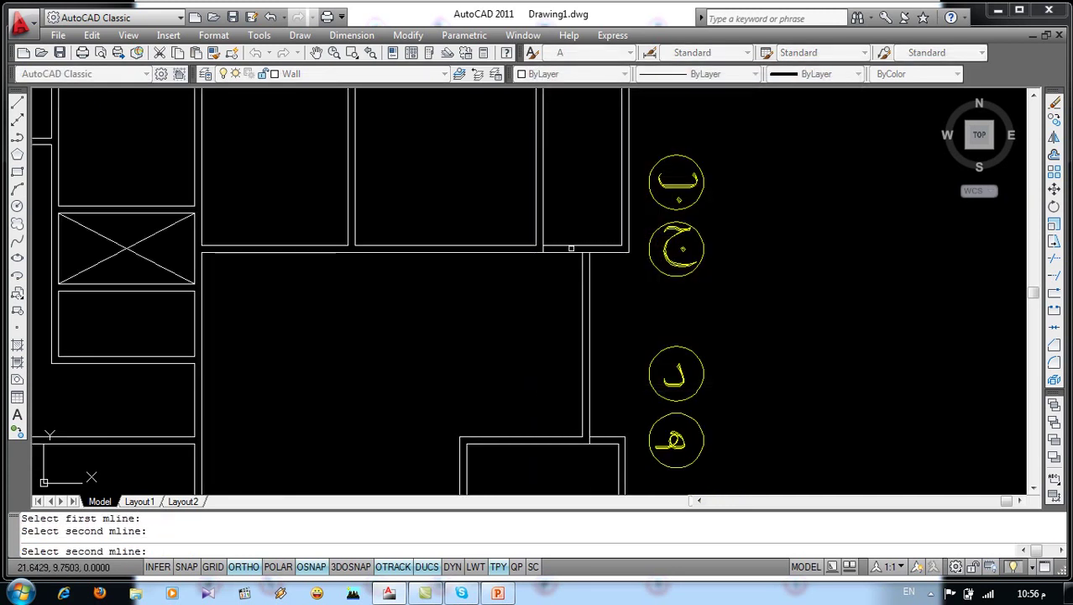
pyautogui.click(563, 253)
# Open Tee the three horizontal walls meeting the left wall
pyautogui.moveTo(546, 398); pyautogui.dragTo(542, 320, button='middle')
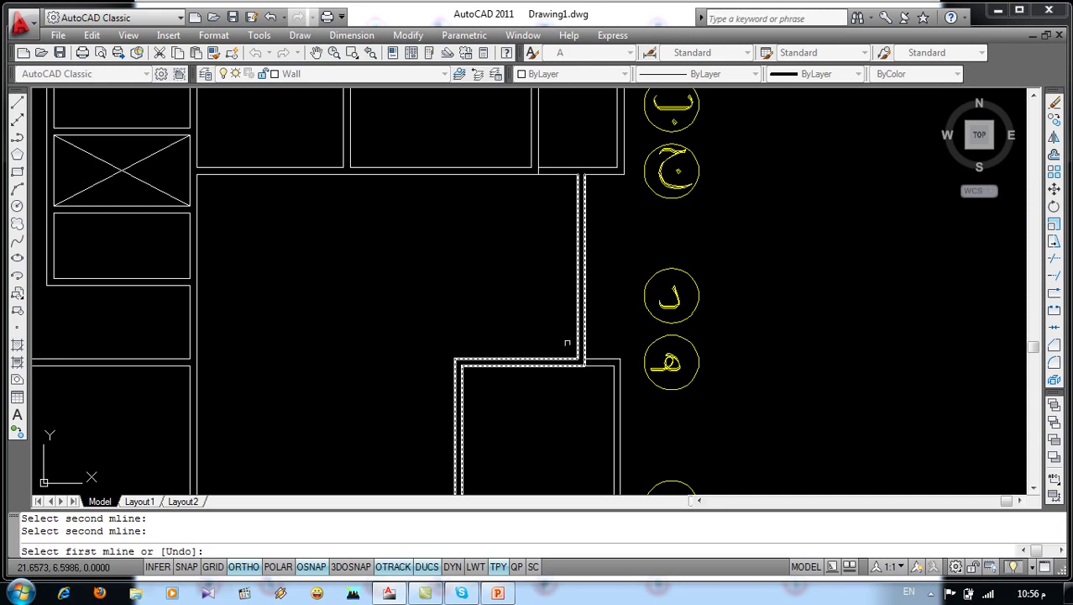
pyautogui.scroll(-2, 567, 343)
pyautogui.moveTo(491, 388); pyautogui.dragTo(570, 369, button='middle')
pyautogui.moveTo(413, 432); pyautogui.dragTo(451, 429, button='middle')
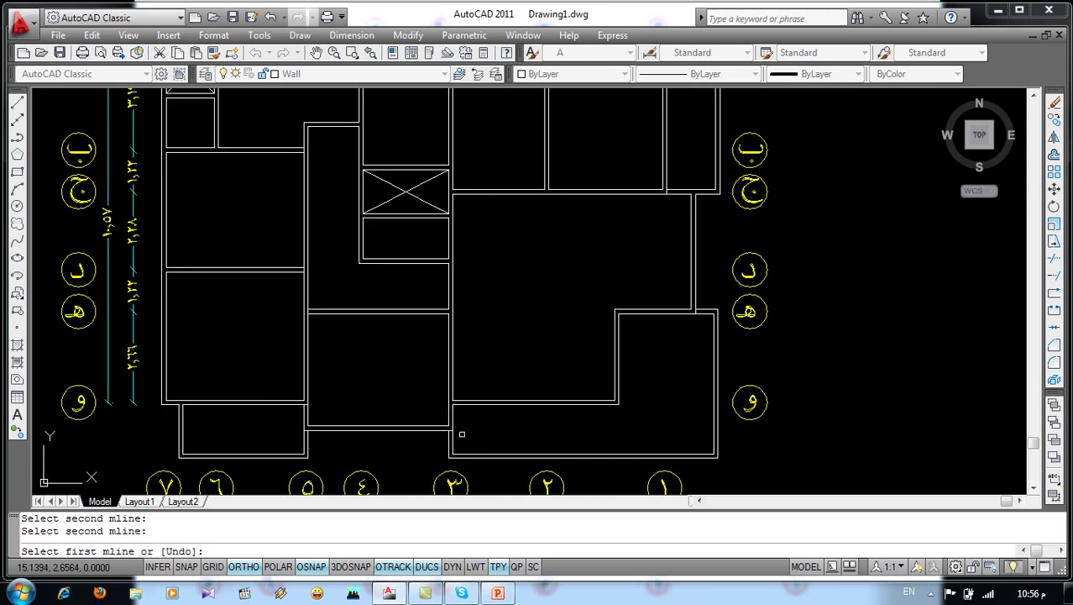
pyautogui.click(318, 312)
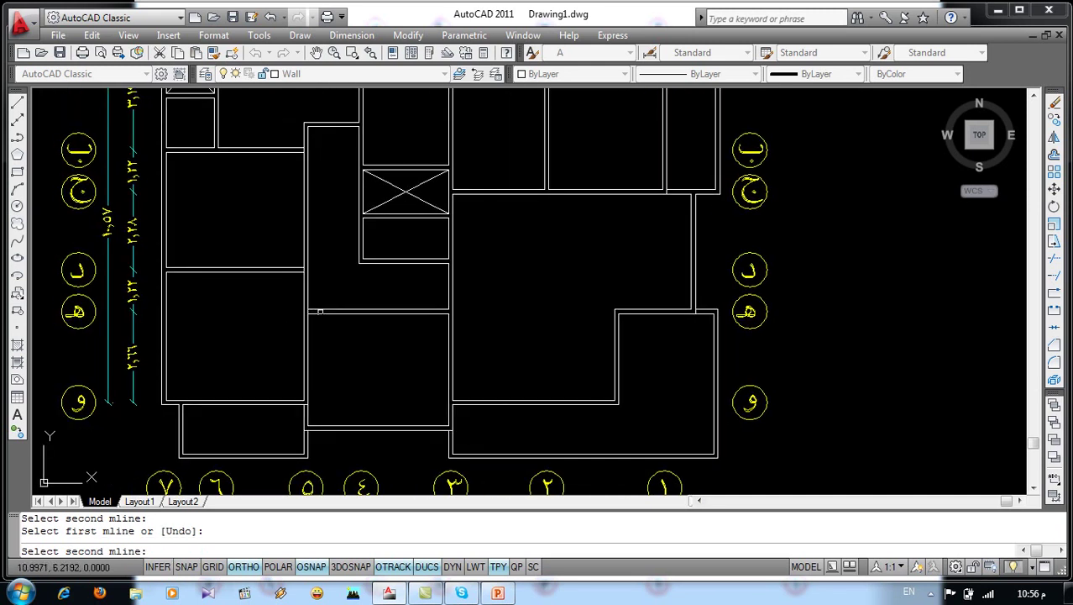
pyautogui.click(310, 321)
pyautogui.click(277, 149)
pyautogui.click(305, 201)
pyautogui.click(267, 267)
pyautogui.click(306, 278)
# End the multiline edit and zoom out to the whole floor plan
pyautogui.press('Return')
pyautogui.scroll(-2, 295, 293)
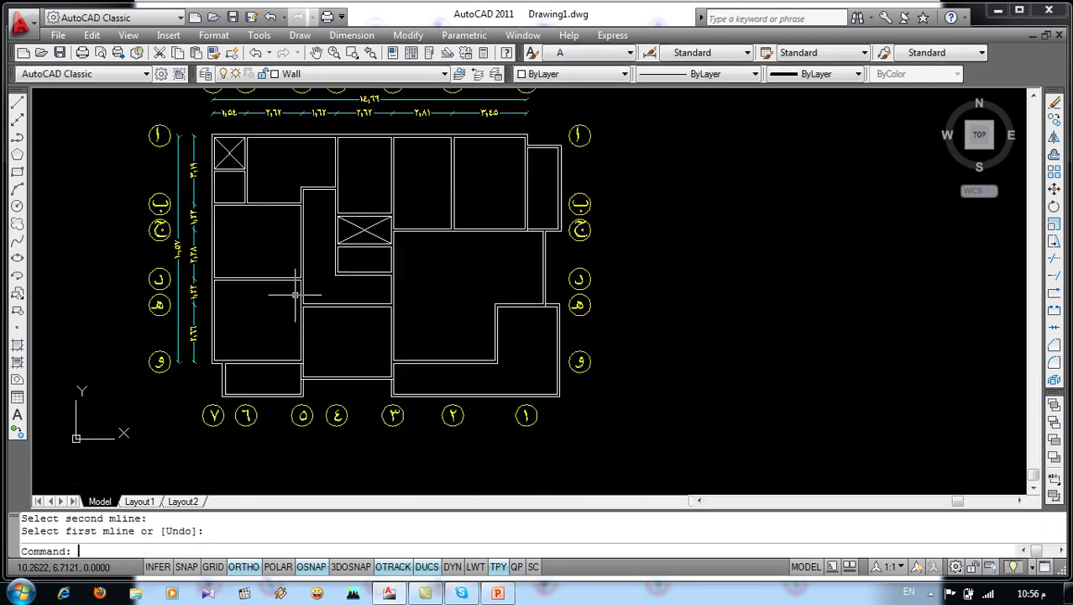
pyautogui.moveTo(395, 293); pyautogui.dragTo(383, 296, button='middle')
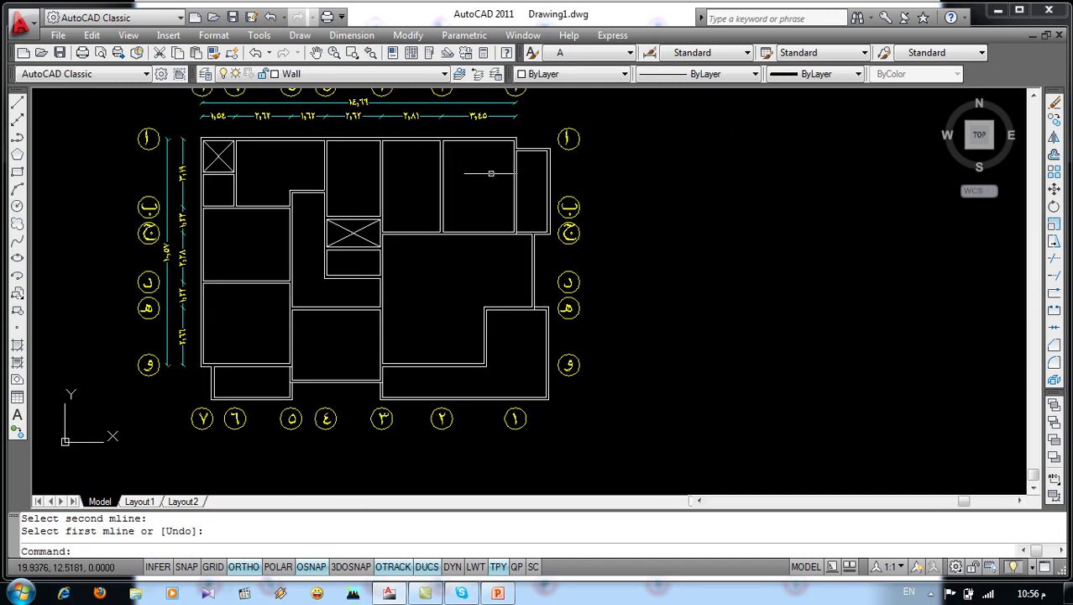
# Window-select all the walls and explode them into plain lines
pyautogui.click(551, 133)
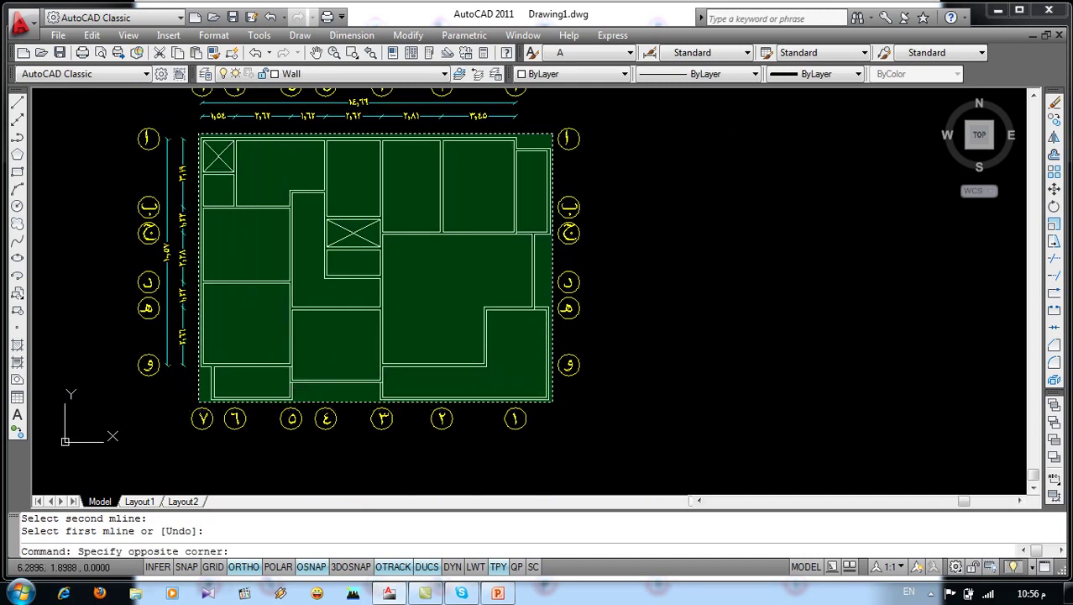
pyautogui.click(199, 400)
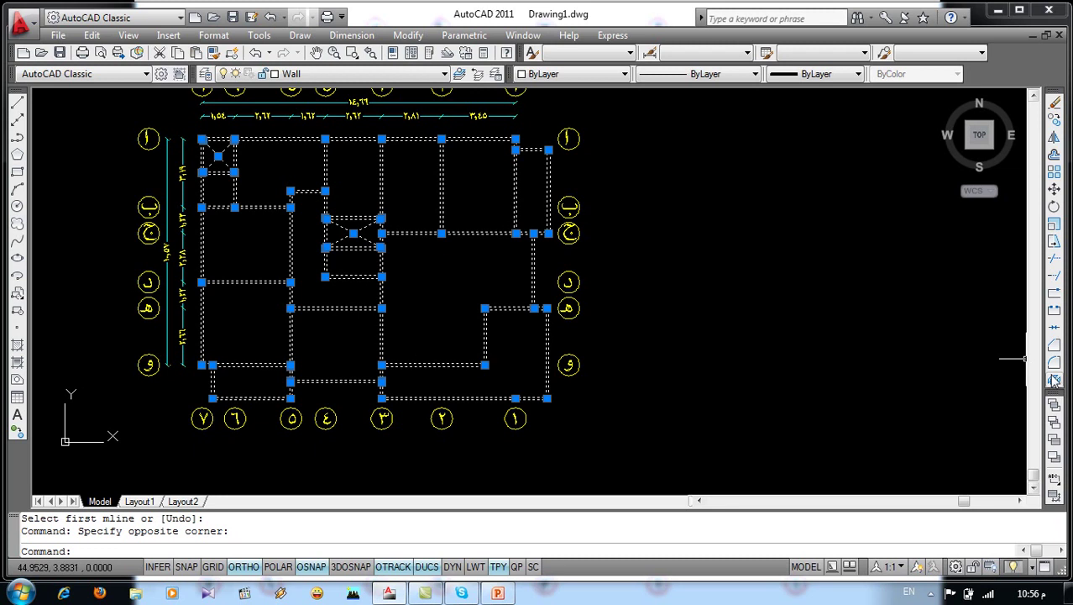
pyautogui.click(1055, 380)
pyautogui.scroll(2, 524, 363)
# Trim the overlapping wall lines at the junctions using TR
pyautogui.write('tr')
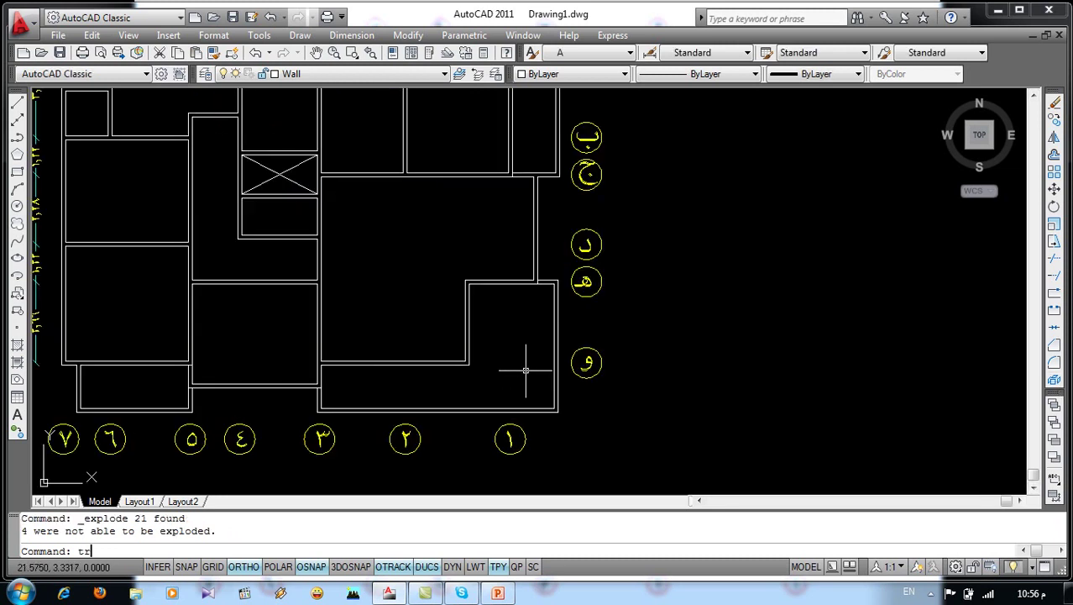
pyautogui.press('Return')
pyautogui.press('Return')
pyautogui.scroll(5, 529, 276)
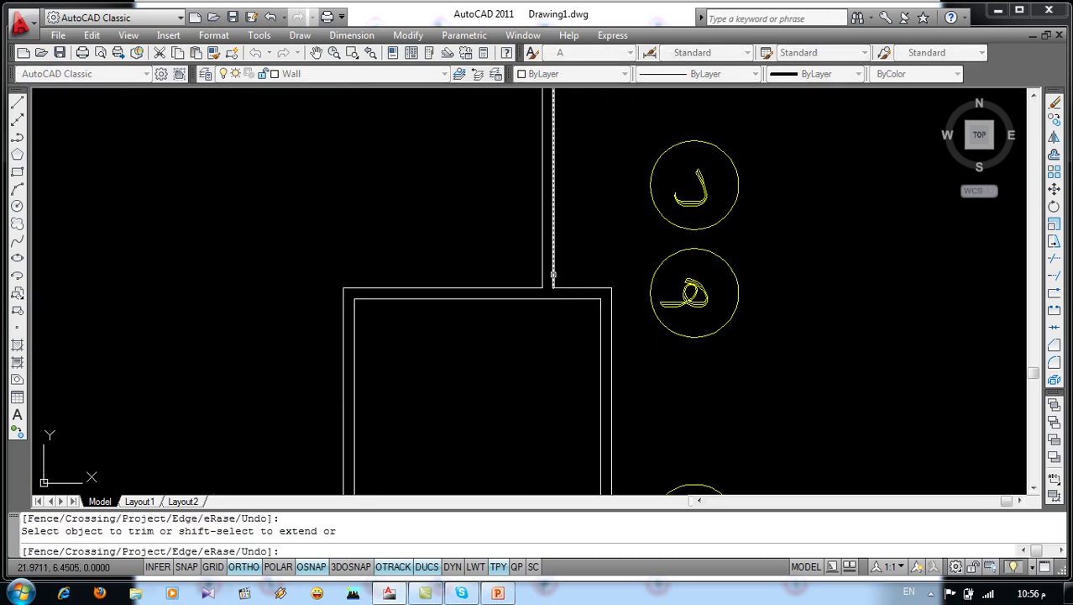
pyautogui.scroll(-5, 554, 274)
pyautogui.scroll(5, 310, 404)
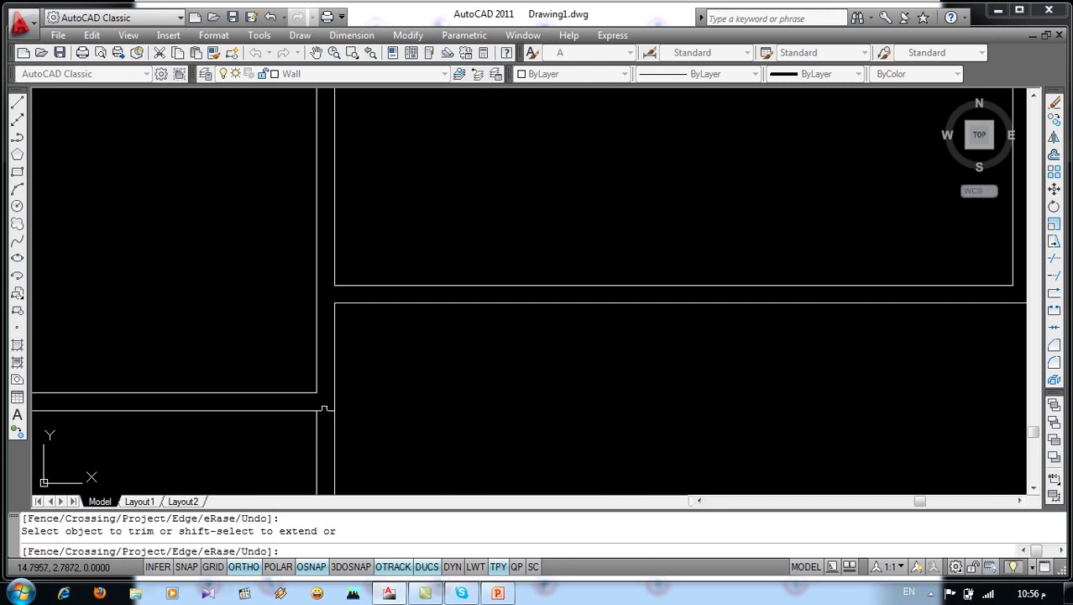
pyautogui.scroll(-4, 388, 371)
pyautogui.scroll(1, 323, 369)
pyautogui.scroll(3, 312, 341)
pyautogui.click(308, 341)
pyautogui.click(308, 342)
pyautogui.scroll(-5, 334, 340)
pyautogui.scroll(5, 327, 353)
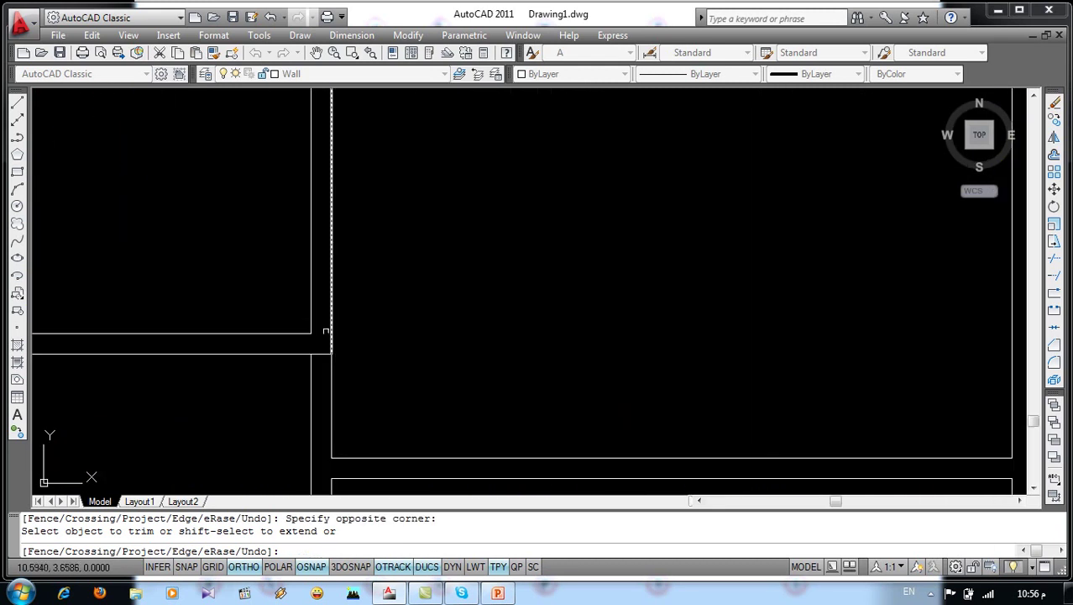
pyautogui.scroll(-5, 326, 354)
pyautogui.scroll(2, 323, 307)
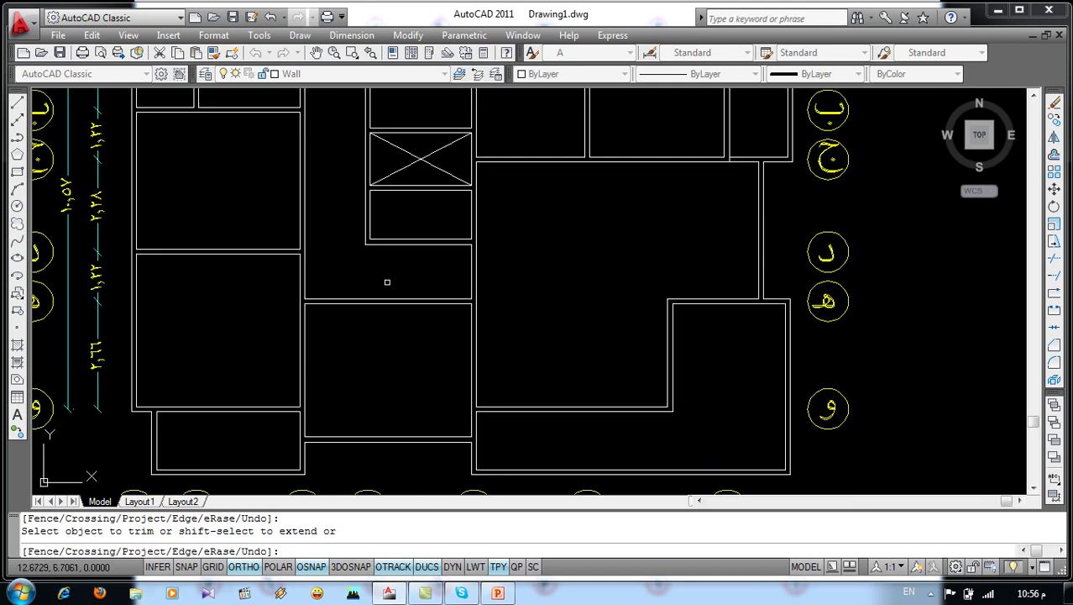
pyautogui.scroll(2, 346, 357)
pyautogui.scroll(-3, 346, 357)
pyautogui.scroll(1, 480, 361)
pyautogui.scroll(1, 480, 360)
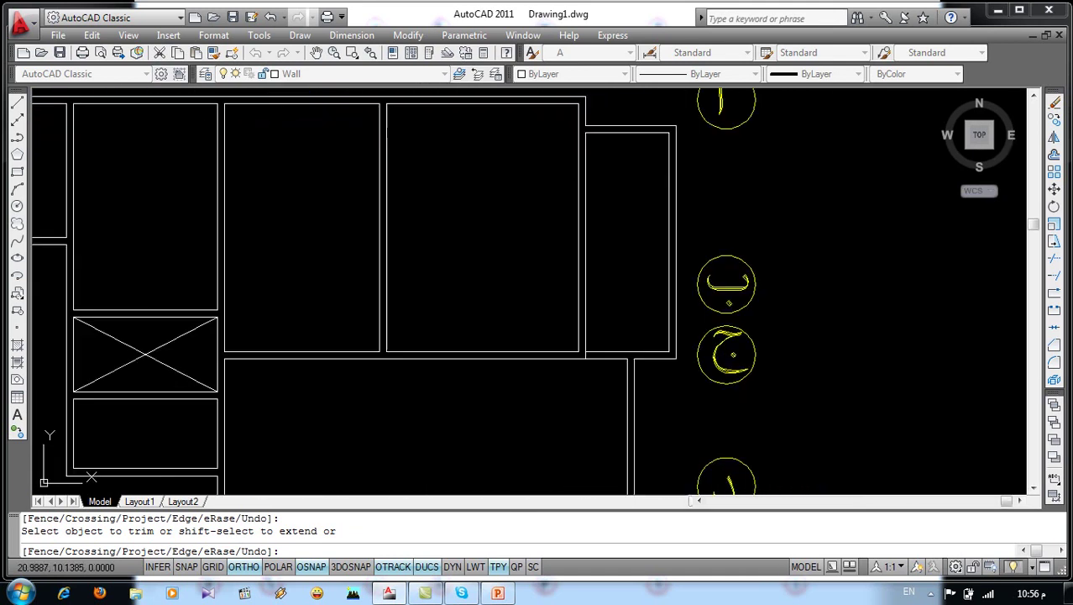
pyautogui.scroll(3, 598, 386)
pyautogui.scroll(-4, 598, 386)
pyautogui.moveTo(483, 377)
pyautogui.mouseDown(button='middle')
pyautogui.moveTo(487, 419)
pyautogui.moveTo(457, 337)
pyautogui.mouseUp(button='middle')
pyautogui.press('Return')
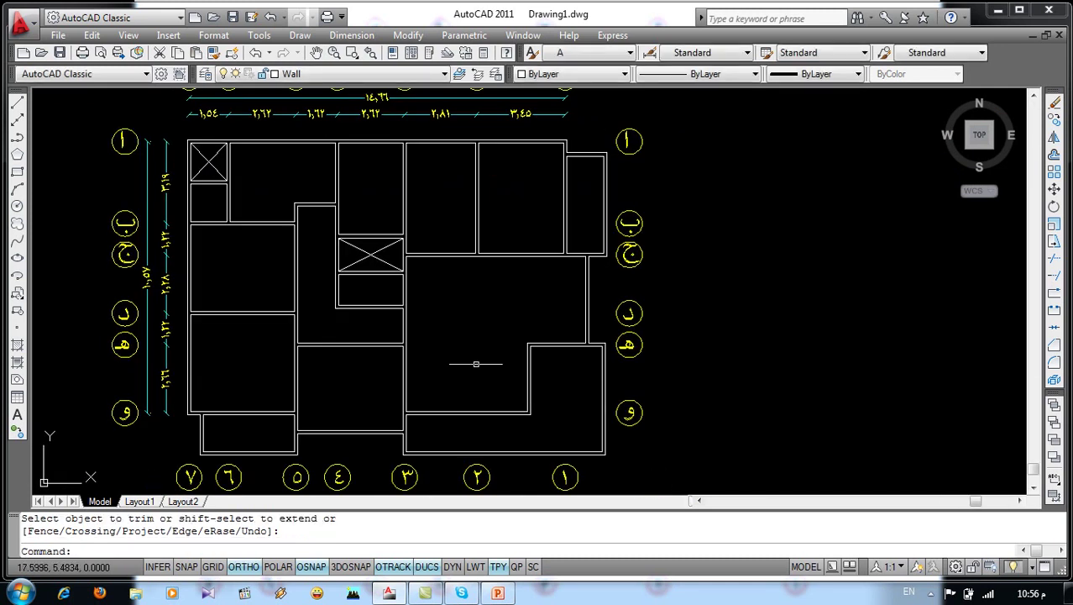
pyautogui.scroll(1, 286, 403)
pyautogui.scroll(2, 286, 403)
# Start FILLET with a 0.5 radius and round the lower room's bottom-right and bottom-left corners
pyautogui.write('f')
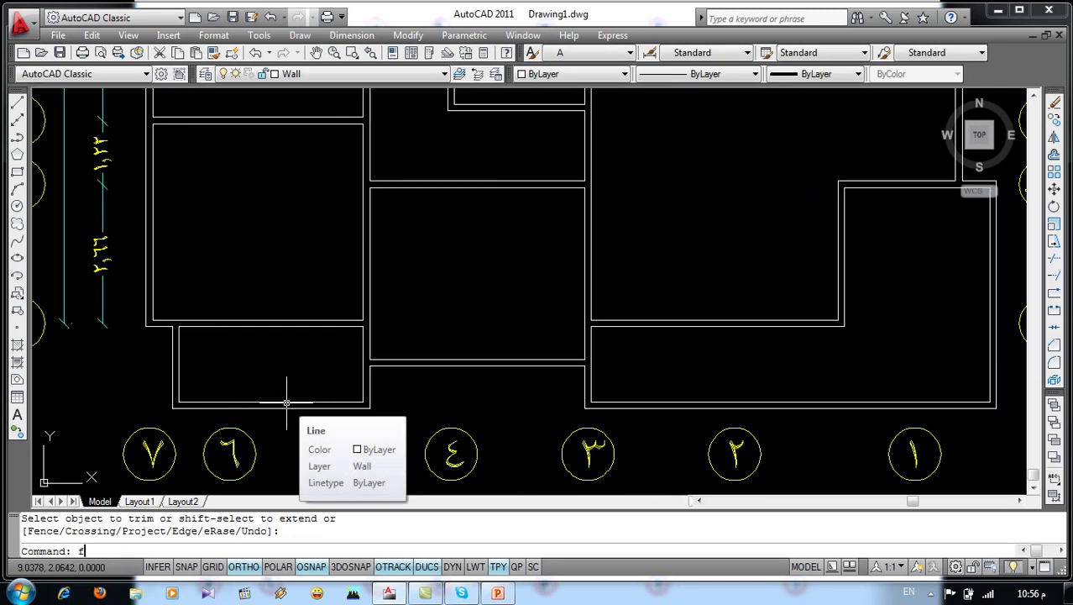
pyautogui.press('Return')
pyautogui.write('r')
pyautogui.press('Return')
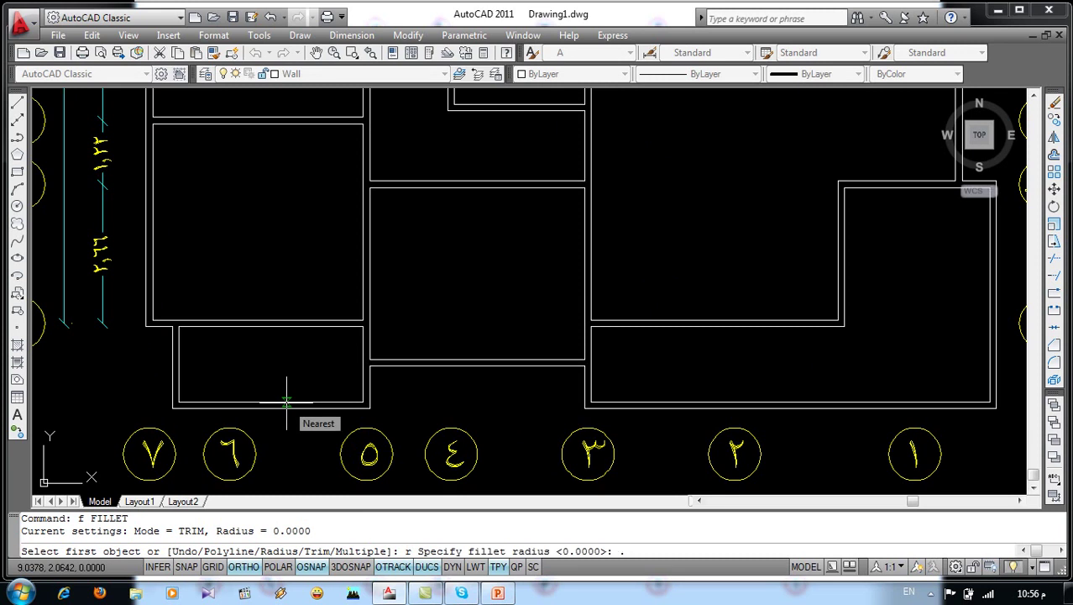
pyautogui.press('Return')
pyautogui.click(287, 402)
pyautogui.click(364, 385)
pyautogui.press('Return')
pyautogui.click(185, 402)
pyautogui.click(179, 384)
pyautogui.press('Return')
pyautogui.click(185, 403)
pyautogui.click(177, 388)
pyautogui.scroll(-2, 99, 413)
pyautogui.scroll(5, 372, 395)
# Fillet the inner and outer wall corners at the lower right, including the inner bottom-right corner
pyautogui.press('Return')
pyautogui.click(371, 393)
pyautogui.click(388, 414)
pyautogui.press('Return')
pyautogui.click(374, 424)
pyautogui.click(357, 395)
pyautogui.scroll(-3, 359, 392)
pyautogui.scroll(2, 411, 407)
pyautogui.press('Return')
pyautogui.click(388, 391)
pyautogui.click(409, 373)
pyautogui.press('Return')
pyautogui.click(413, 388)
pyautogui.click(414, 392)
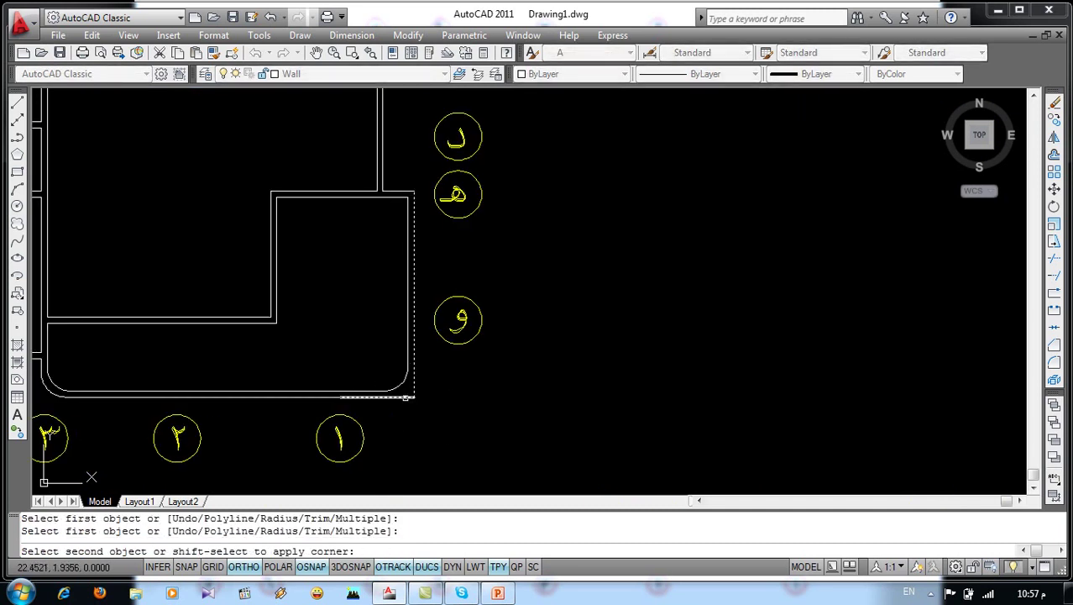
pyautogui.scroll(-3, 413, 392)
pyautogui.click(389, 364)
pyautogui.scroll(3, 395, 370)
# Round the inner rectangle's top-right and bottom-right corners and their matching outer wall corners
pyautogui.press('Return')
pyautogui.click(396, 403)
pyautogui.click(407, 420)
pyautogui.press('Return')
pyautogui.click(414, 408)
pyautogui.click(407, 409)
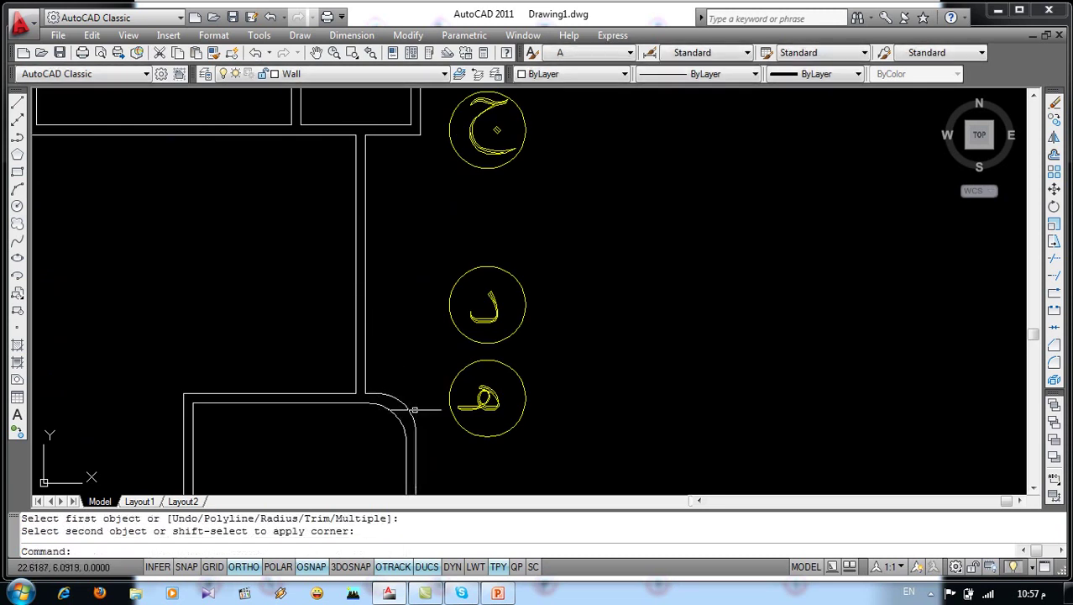
pyautogui.scroll(-3, 407, 408)
pyautogui.scroll(3, 407, 299)
pyautogui.press('Return')
pyautogui.click(420, 295)
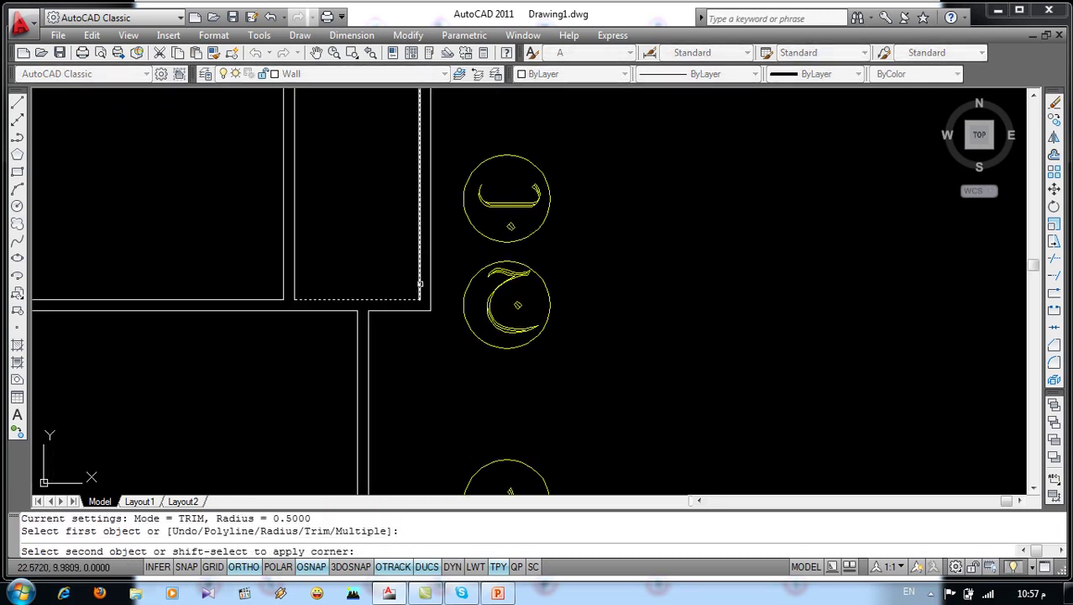
pyautogui.click(421, 283)
pyautogui.press('Return')
pyautogui.click(429, 296)
pyautogui.click(415, 310)
pyautogui.scroll(-3, 415, 318)
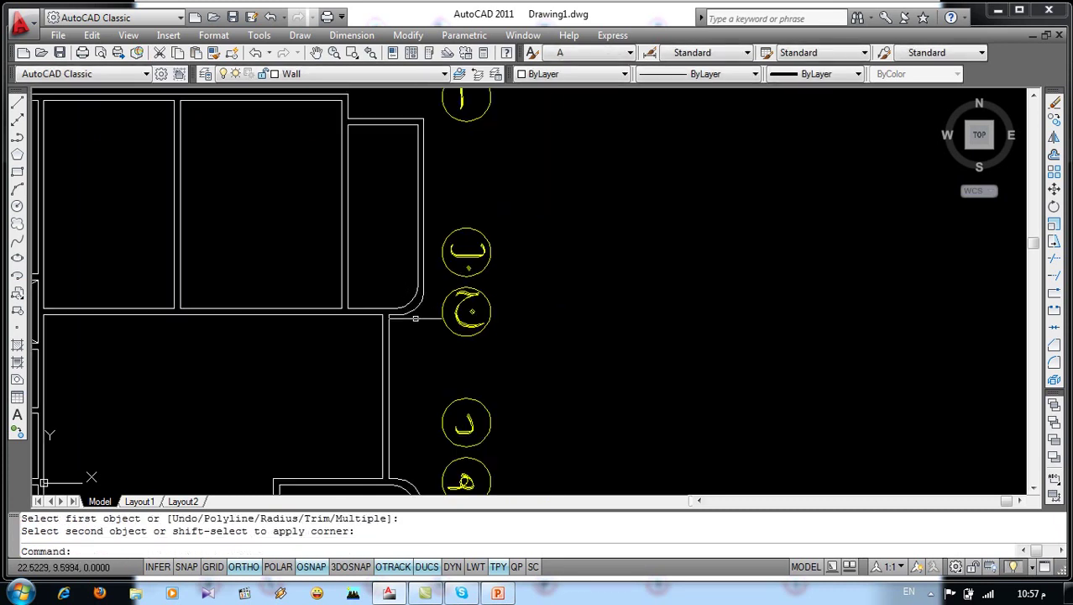
pyautogui.moveTo(397, 178); pyautogui.dragTo(912, 340, button='middle')
pyautogui.scroll(4, 462, 294)
# Round the last two balcony wall corners with the 0.5 fillet
pyautogui.press('Return')
pyautogui.click(481, 353)
pyautogui.click(472, 291)
pyautogui.press('Return')
pyautogui.click(479, 267)
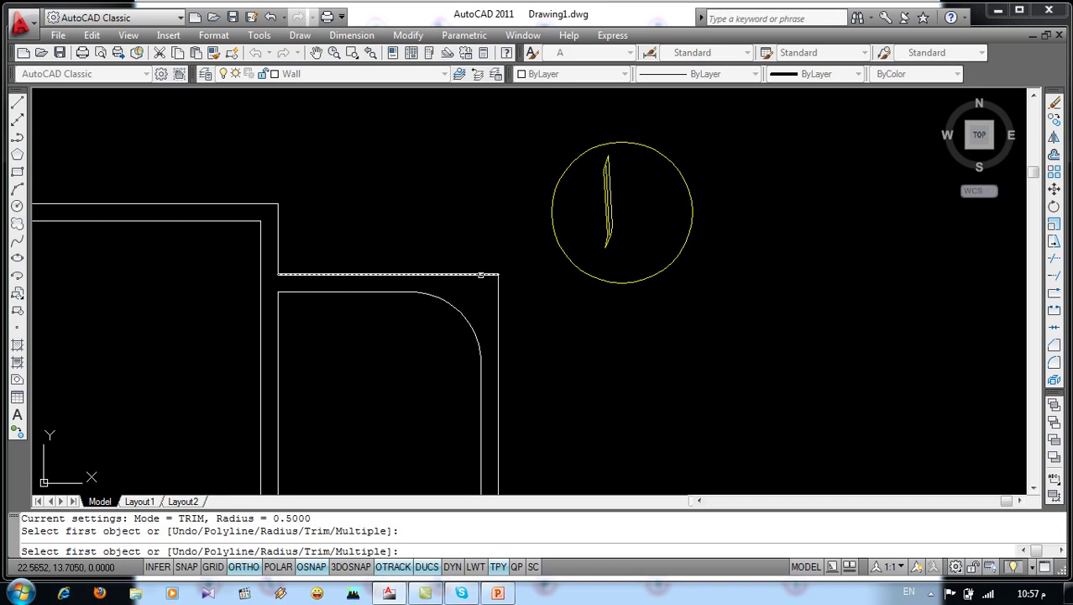
pyautogui.click(485, 275)
pyautogui.click(501, 305)
pyautogui.scroll(-3, 495, 304)
pyautogui.scroll(-4, 508, 265)
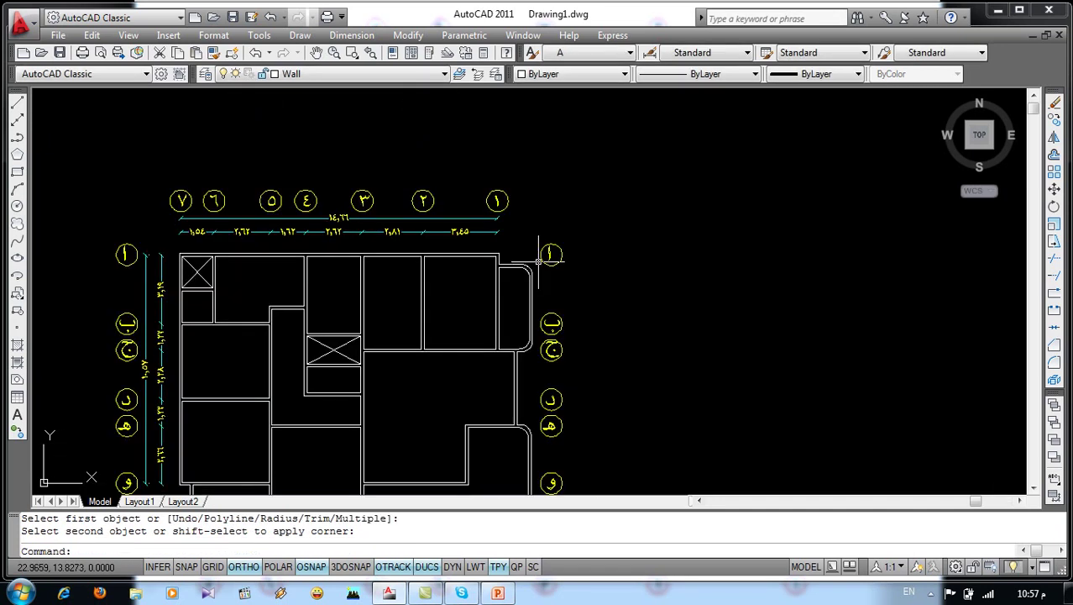
pyautogui.scroll(1, 495, 311)
pyautogui.scroll(4, 477, 278)
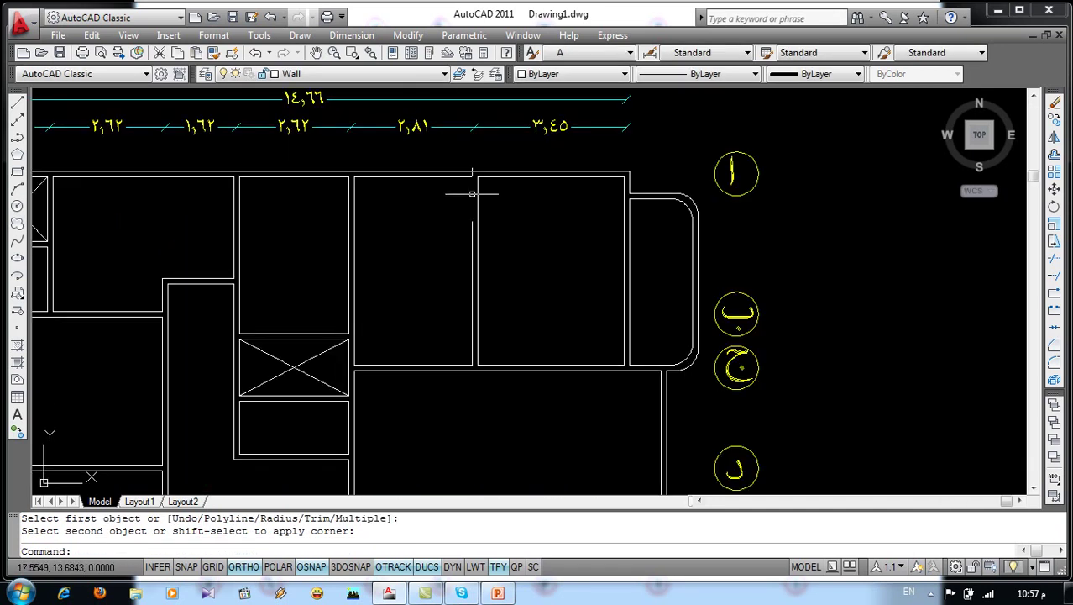
pyautogui.scroll(2, 472, 194)
pyautogui.moveTo(510, 293); pyautogui.dragTo(492, 291, button='middle')
# Offset the room's right, top, left and bottom edges inward by 1
pyautogui.press('Return')
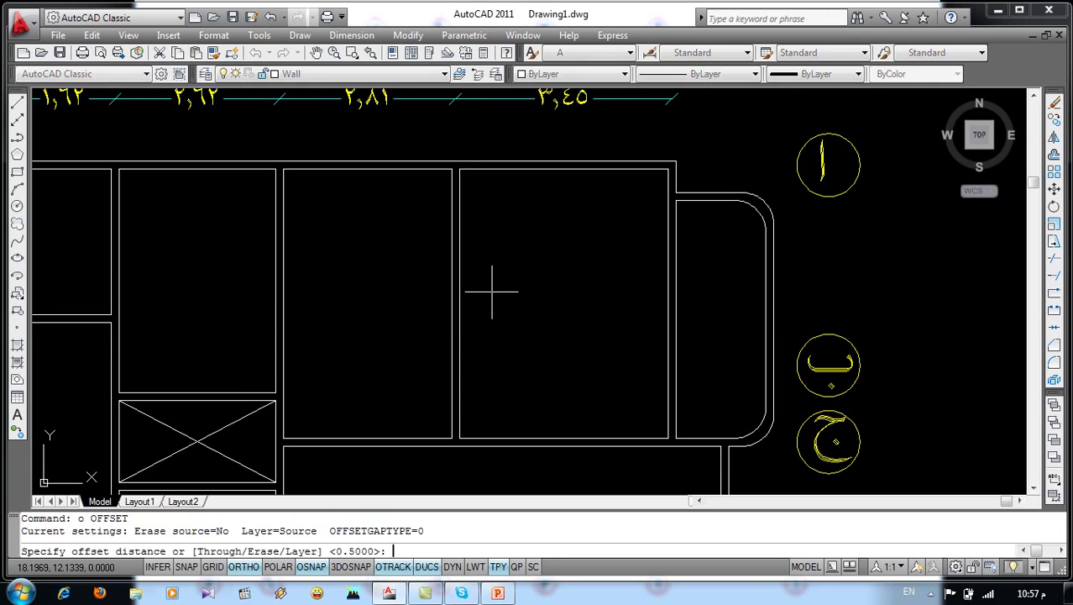
pyautogui.write('1')
pyautogui.press('Return')
pyautogui.click(452, 272)
pyautogui.click(364, 274)
pyautogui.click(368, 169)
pyautogui.click(369, 169)
pyautogui.click(351, 246)
pyautogui.click(284, 282)
pyautogui.click(328, 286)
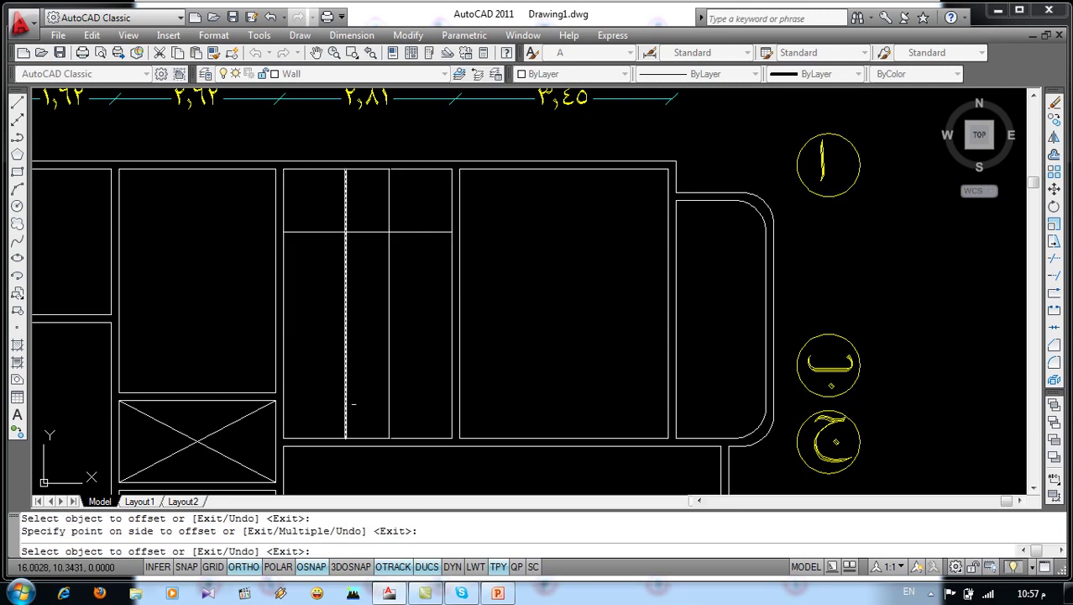
pyautogui.click(377, 437)
pyautogui.click(364, 374)
pyautogui.press('Return')
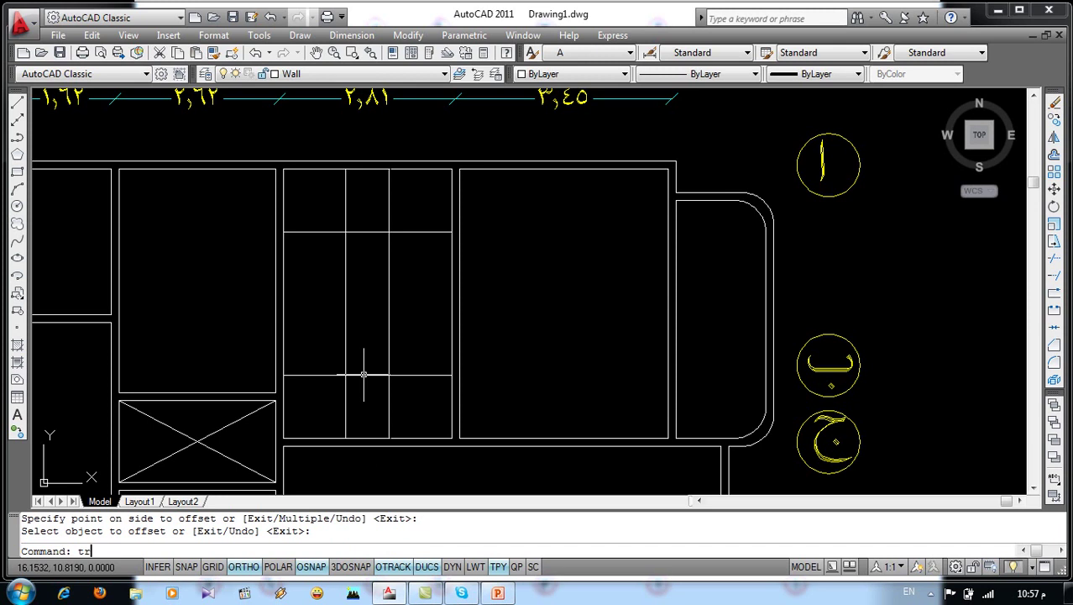
# Trim the extra line segments above and below the new rectangle using crossing windows
pyautogui.press('Return')
pyautogui.press('Return')
pyautogui.click(398, 385)
pyautogui.click(286, 408)
pyautogui.click(404, 193)
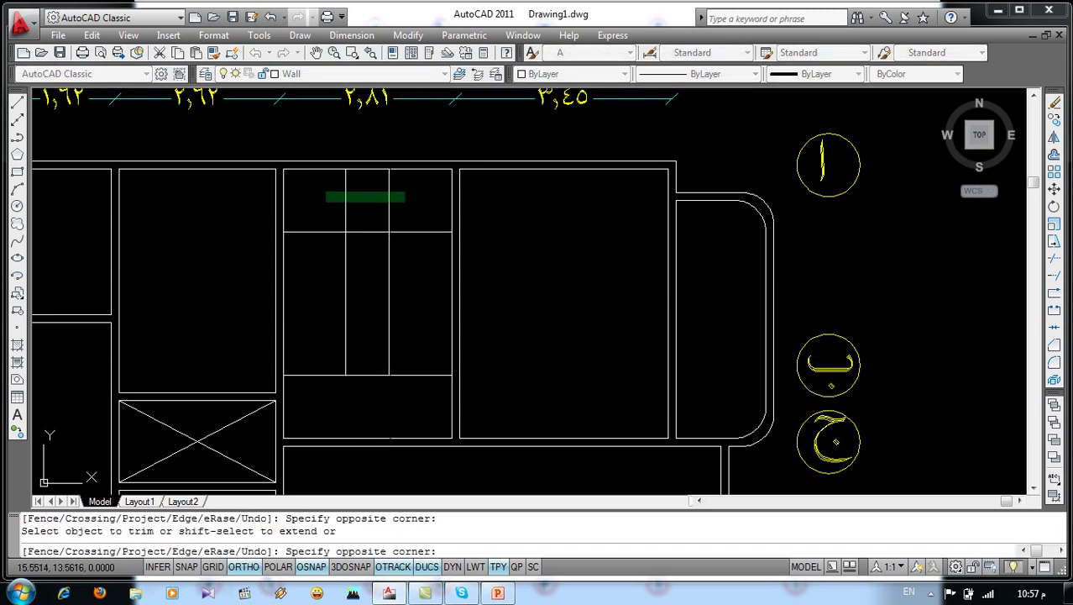
pyautogui.click(326, 201)
pyautogui.press('Return')
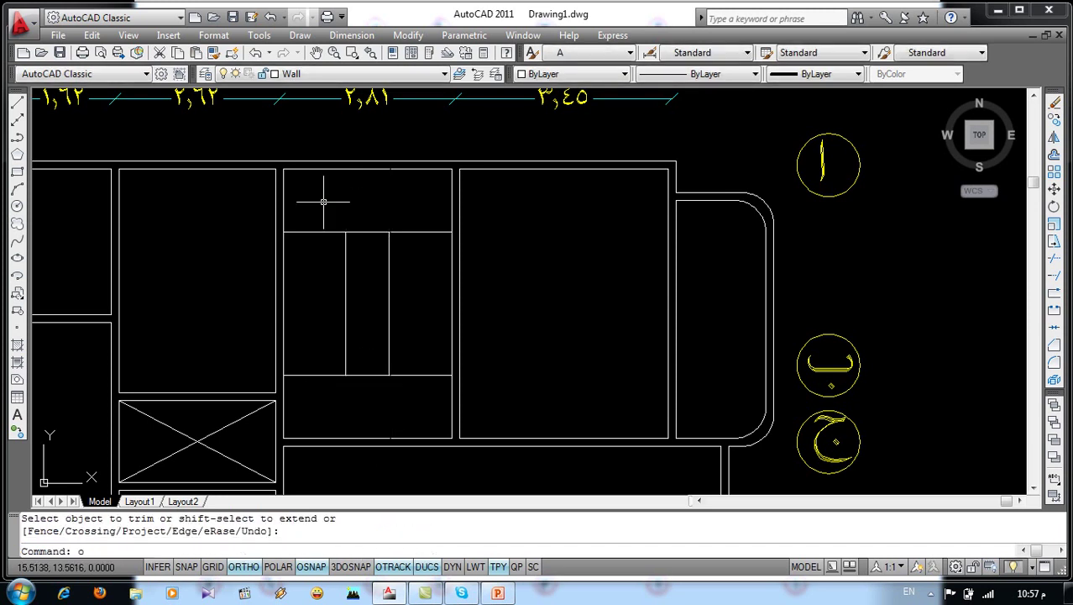
# Offset the rectangle's four sides inward by 0.125 to make the double line
pyautogui.press('Return')
pyautogui.write('.')
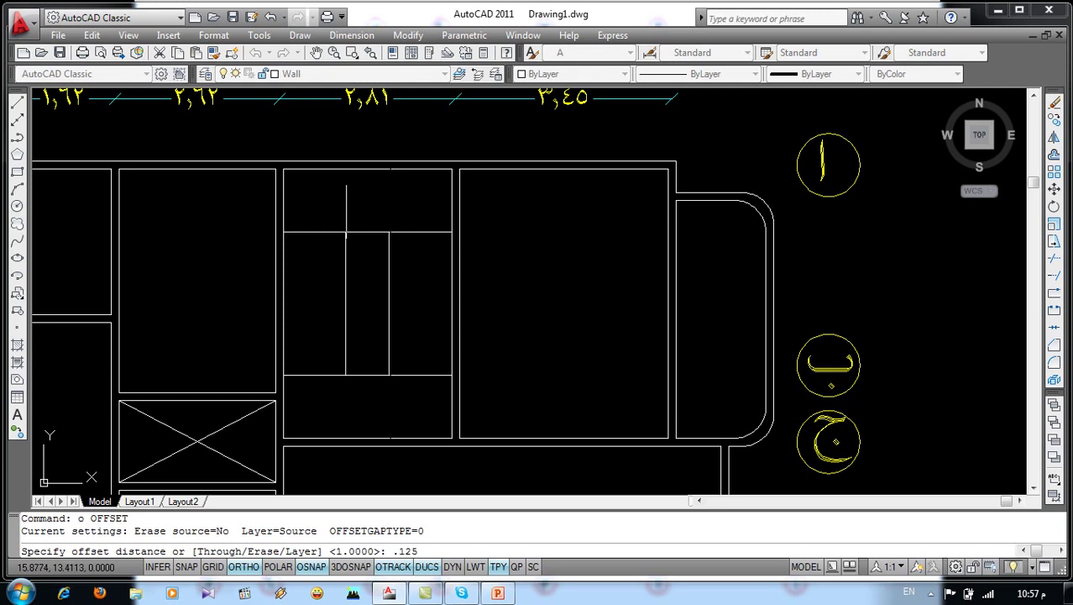
pyautogui.press('Return')
pyautogui.click(346, 240)
pyautogui.click(381, 266)
pyautogui.click(388, 272)
pyautogui.click(366, 275)
pyautogui.click(358, 231)
pyautogui.click(366, 274)
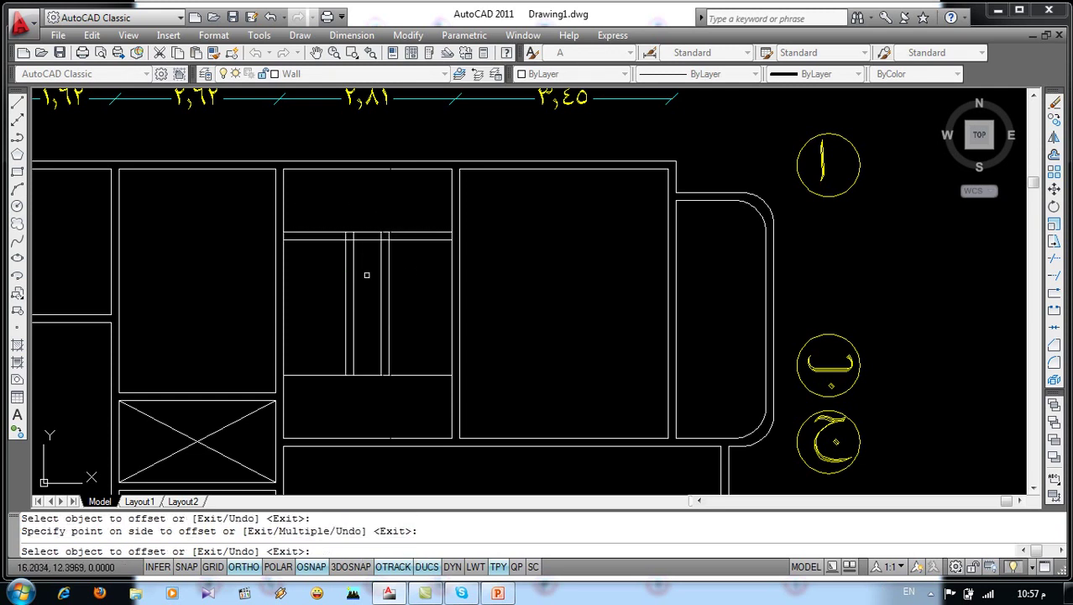
pyautogui.click(362, 319)
pyautogui.press('Return')
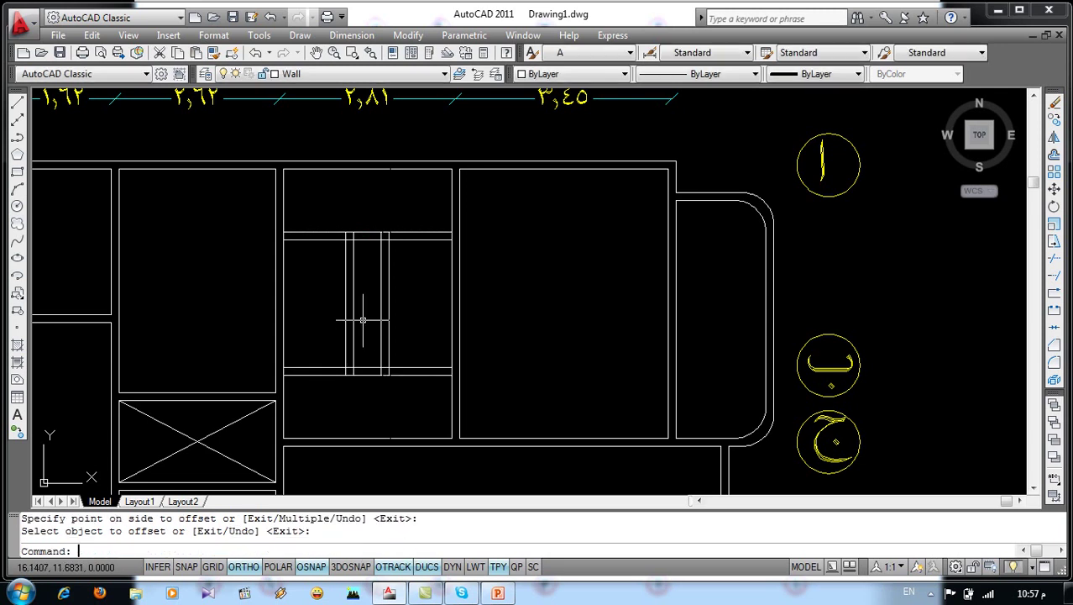
pyautogui.write('v')
# Close the four inner corners of the narrow rectangle with zero-distance chamfers
pyautogui.press('Escape')
pyautogui.press('Escape')
pyautogui.write('ch')
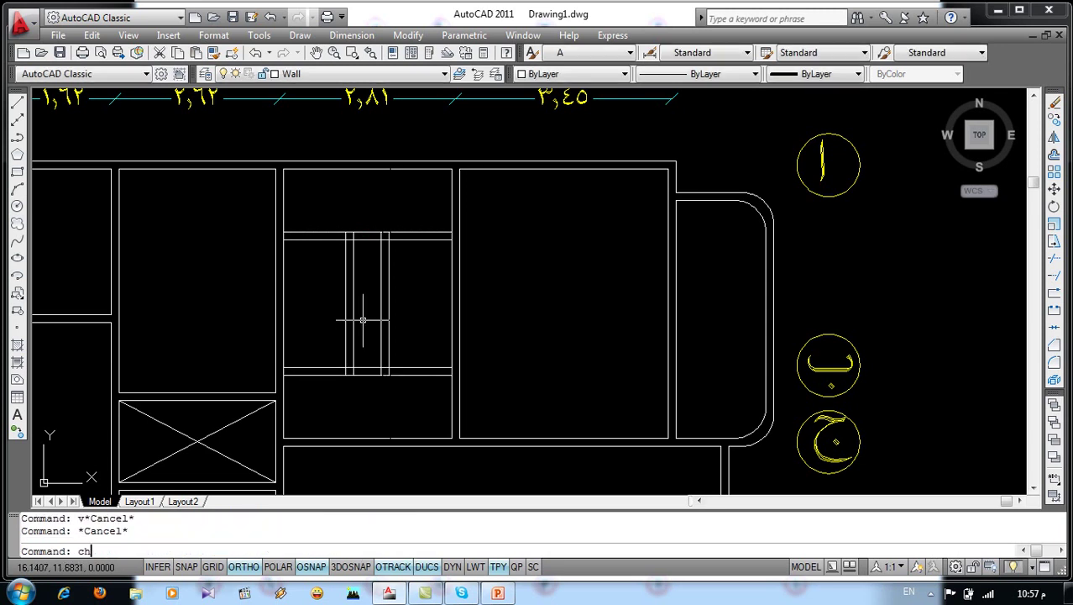
pyautogui.press('Return')
pyautogui.click(373, 368)
pyautogui.click(382, 353)
pyautogui.press('Return')
pyautogui.click(354, 336)
pyautogui.click(370, 367)
pyautogui.press('Return')
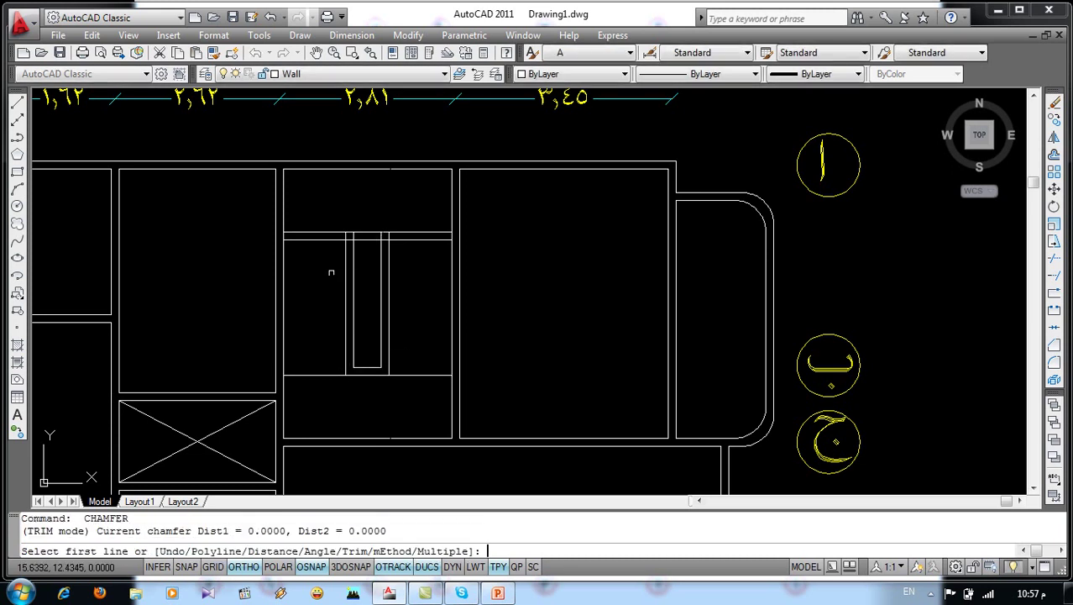
pyautogui.click(353, 261)
pyautogui.click(369, 240)
pyautogui.press('Return')
pyautogui.click(380, 241)
pyautogui.click(382, 249)
pyautogui.press('Return')
pyautogui.press('Return')
pyautogui.moveTo(367, 288); pyautogui.dragTo(391, 255, button='middle')
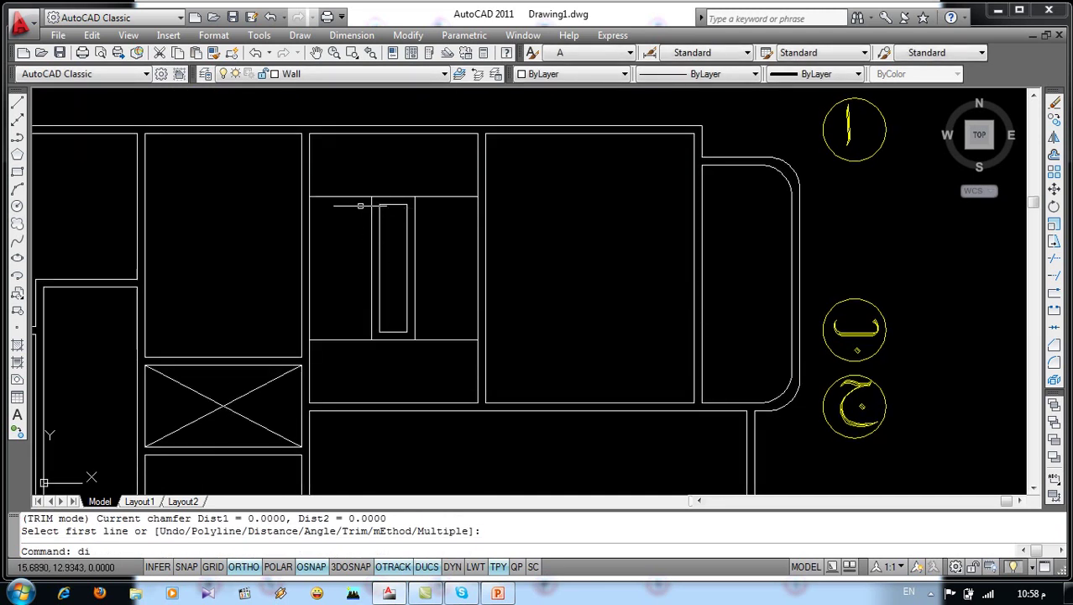
pyautogui.press('Return')
# Measure the 2.285 vertical distance with DIST and enter 2.285 in Windows Calculator
pyautogui.click(338, 197)
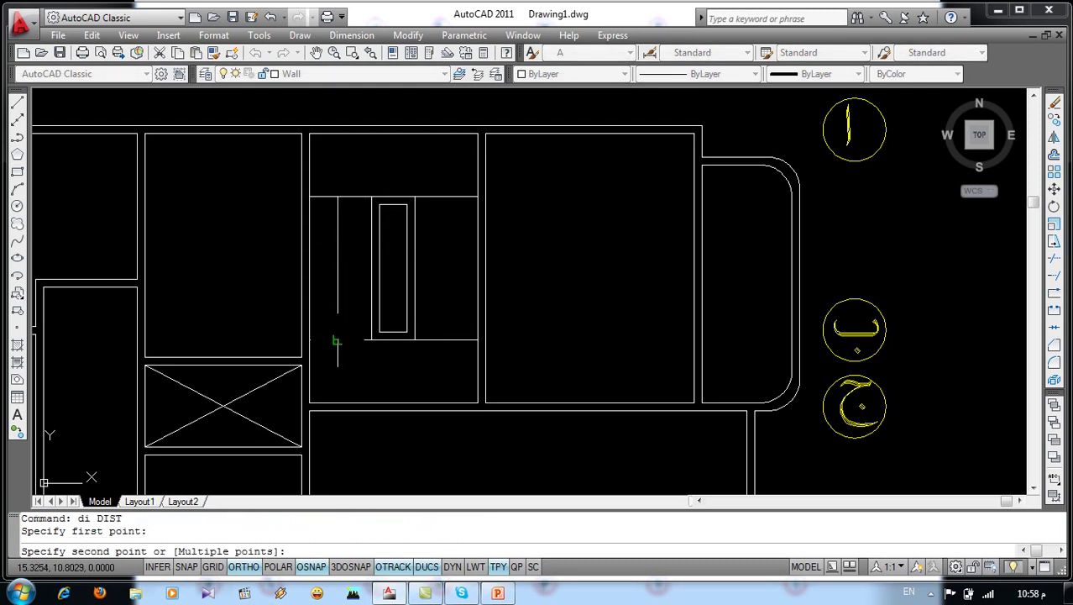
pyautogui.click(336, 340)
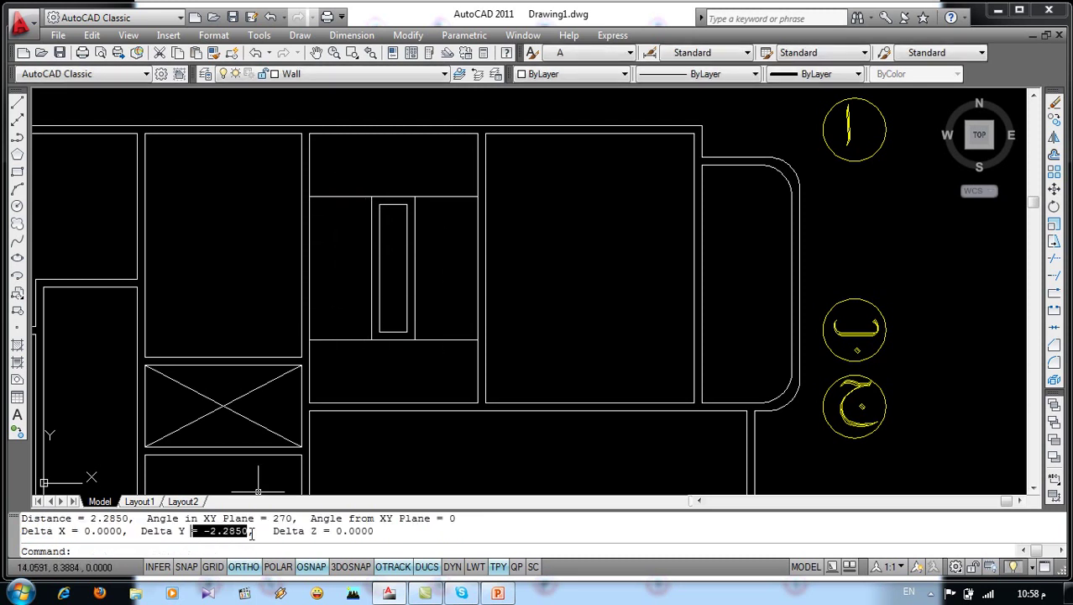
pyautogui.click(21, 594)
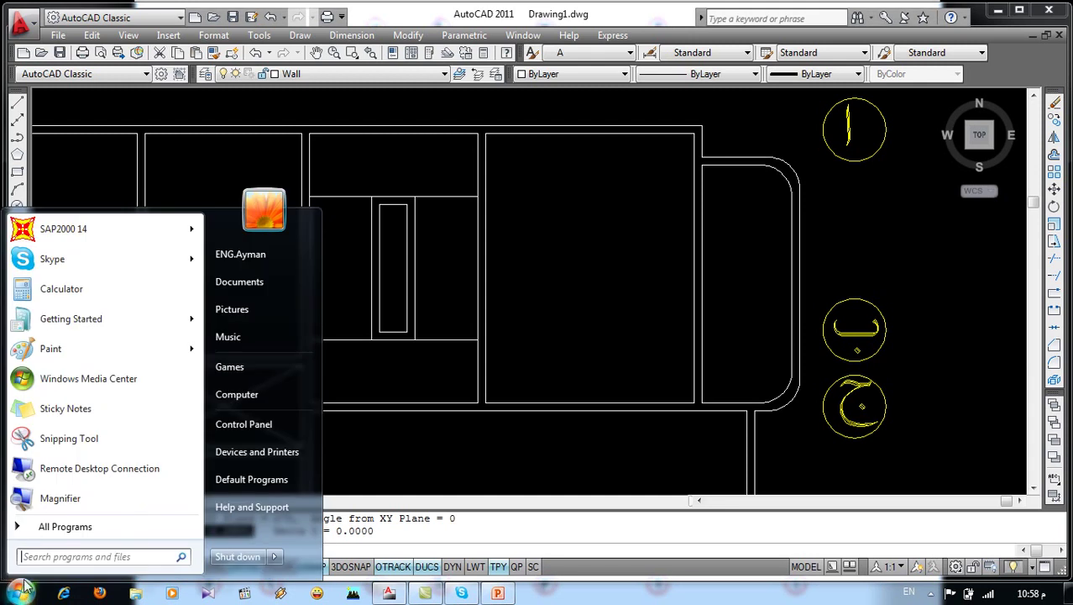
pyautogui.click(60, 297)
pyautogui.write('2.2')
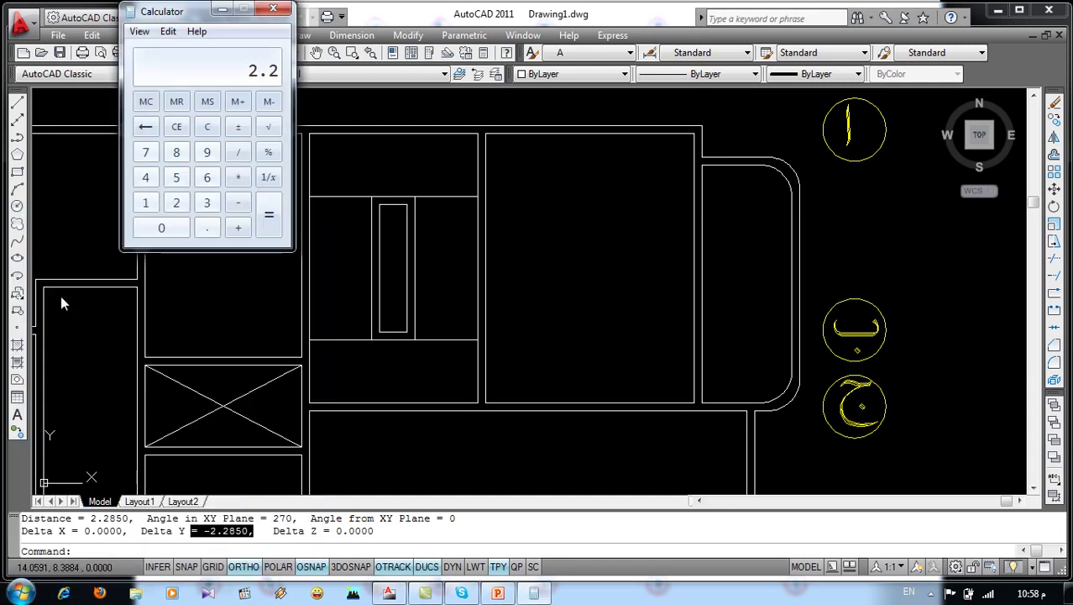
pyautogui.write('85')
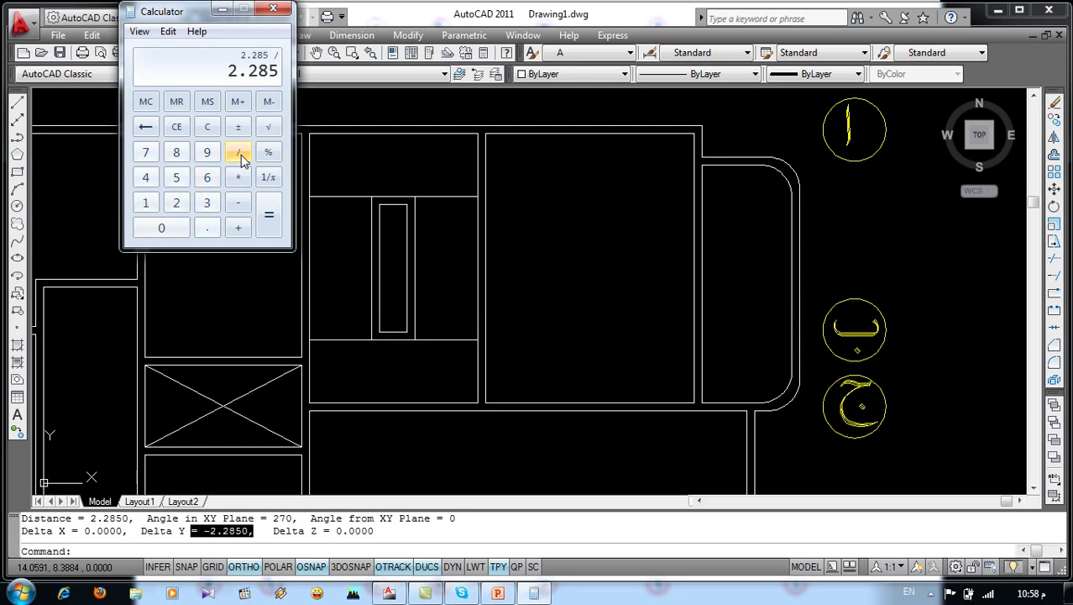
# Divide 2.285 by 9 in Calculator to get 0.2538888888888889, then return to AutoCAD
pyautogui.click(536, 594)
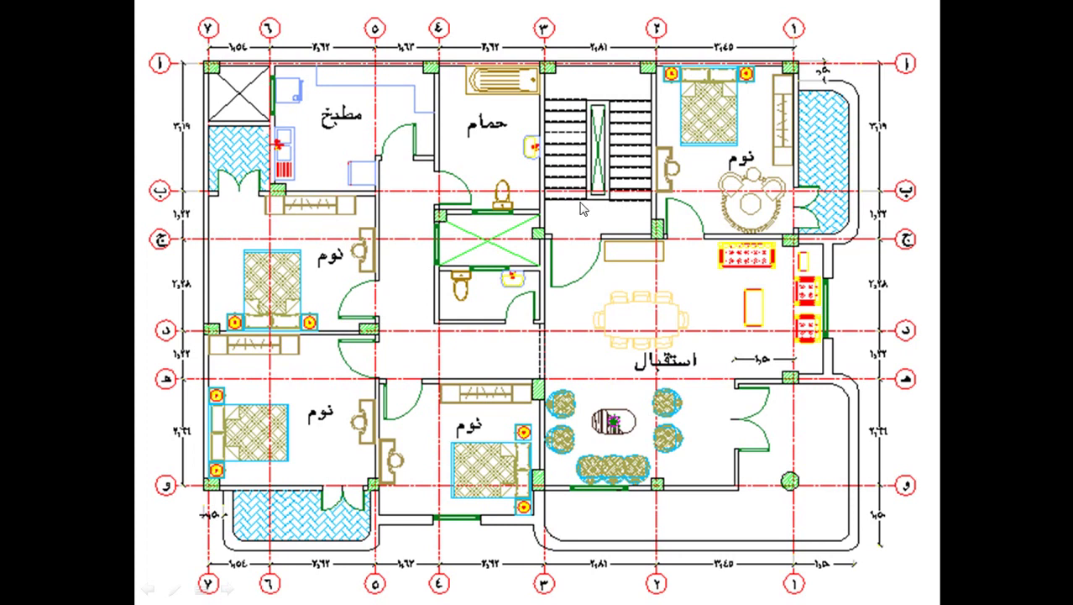
pyautogui.hotkey('alt', 'Tab')
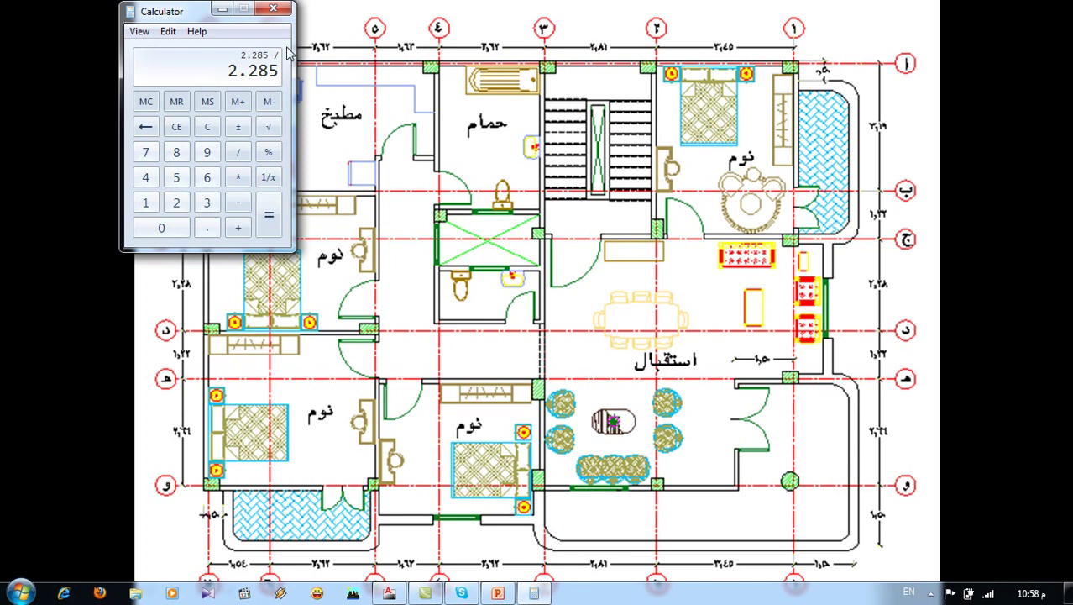
pyautogui.press('Return')
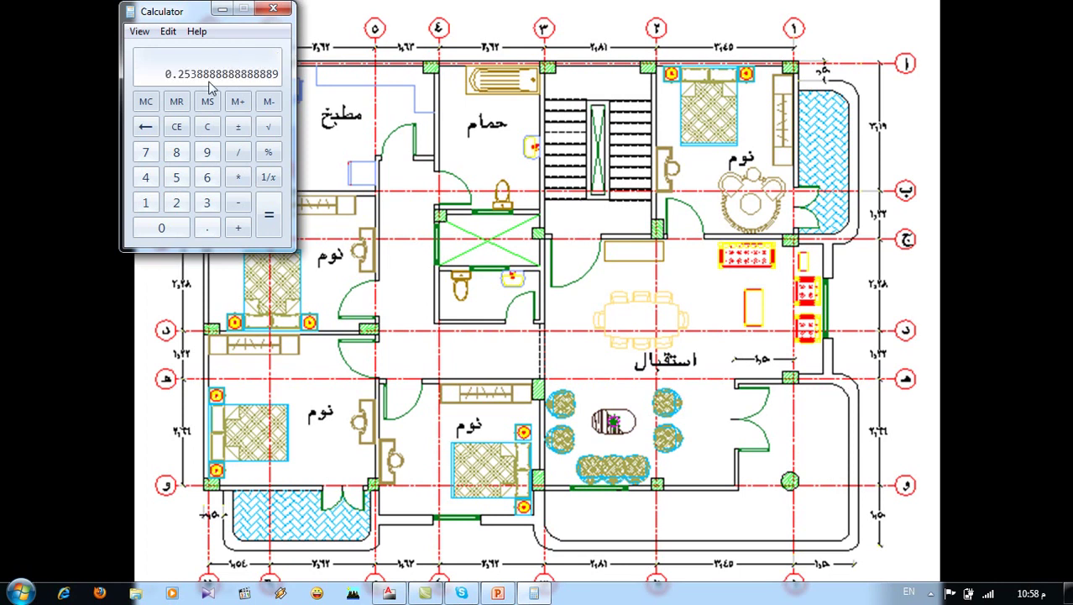
pyautogui.click(223, 9)
pyautogui.hotkey('alt', 'Tab')
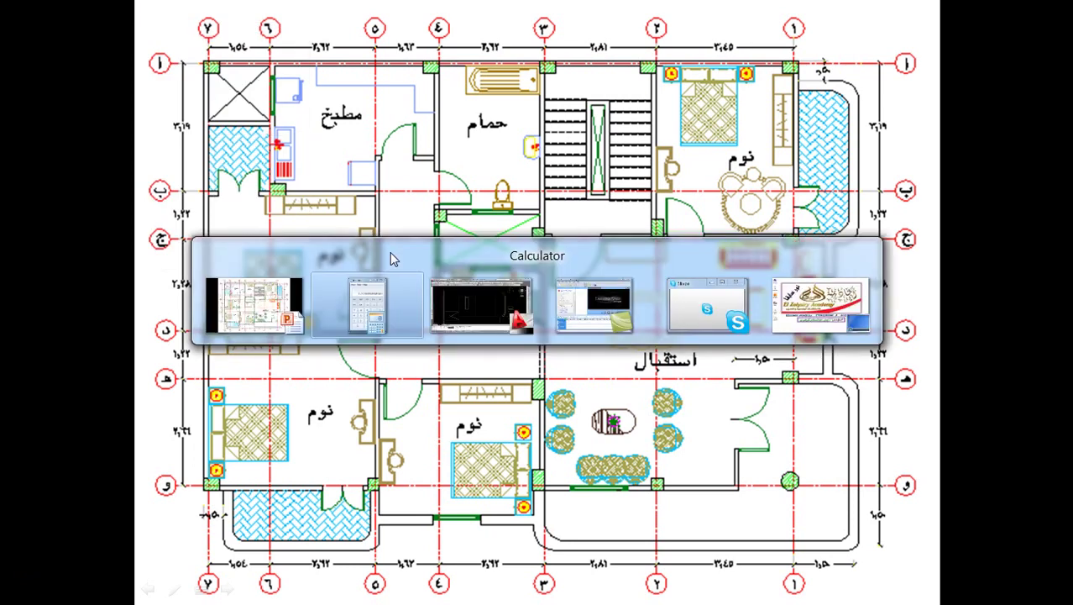
pyautogui.hotkey('alt', 'Tab')
# Offset the horizontal line repeatedly at 0.253 to fill the stair with evenly spaced treads
pyautogui.write('o')
pyautogui.press('Return')
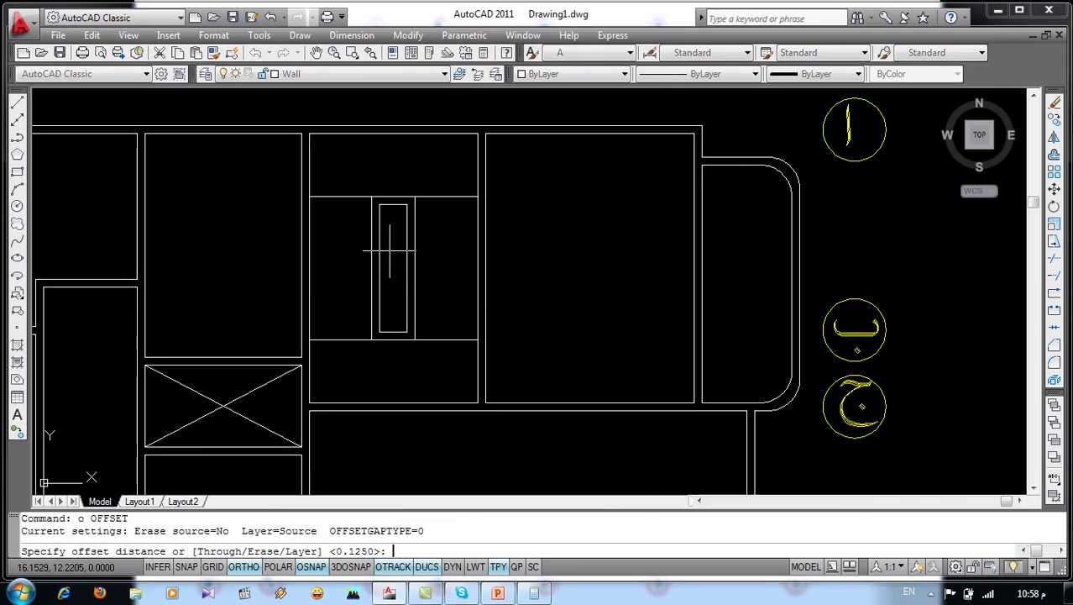
pyautogui.write('.253')
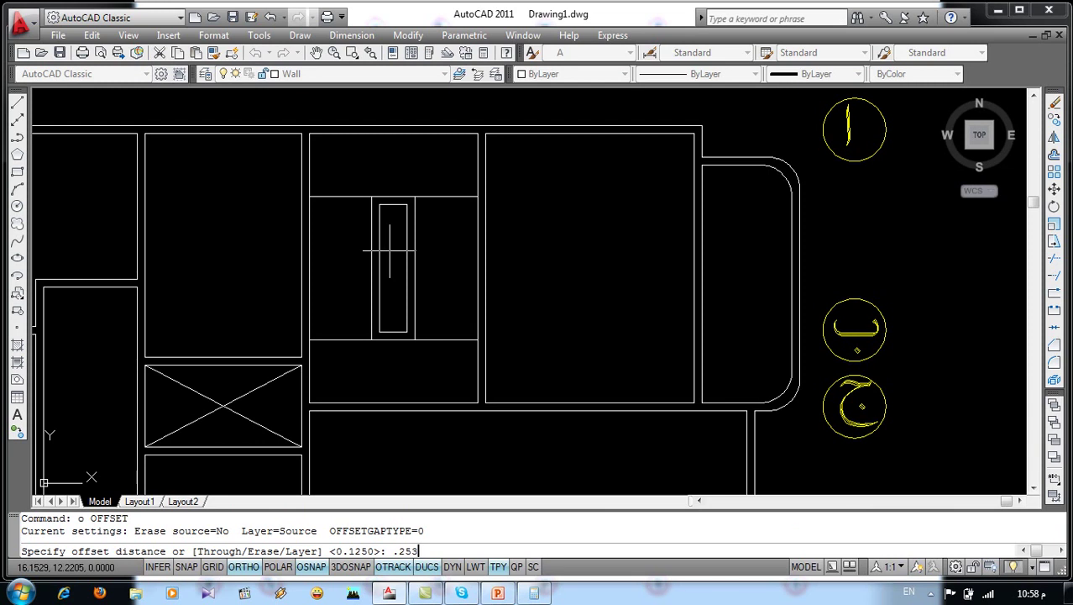
pyautogui.press('Return')
pyautogui.click(329, 198)
pyautogui.click(331, 252)
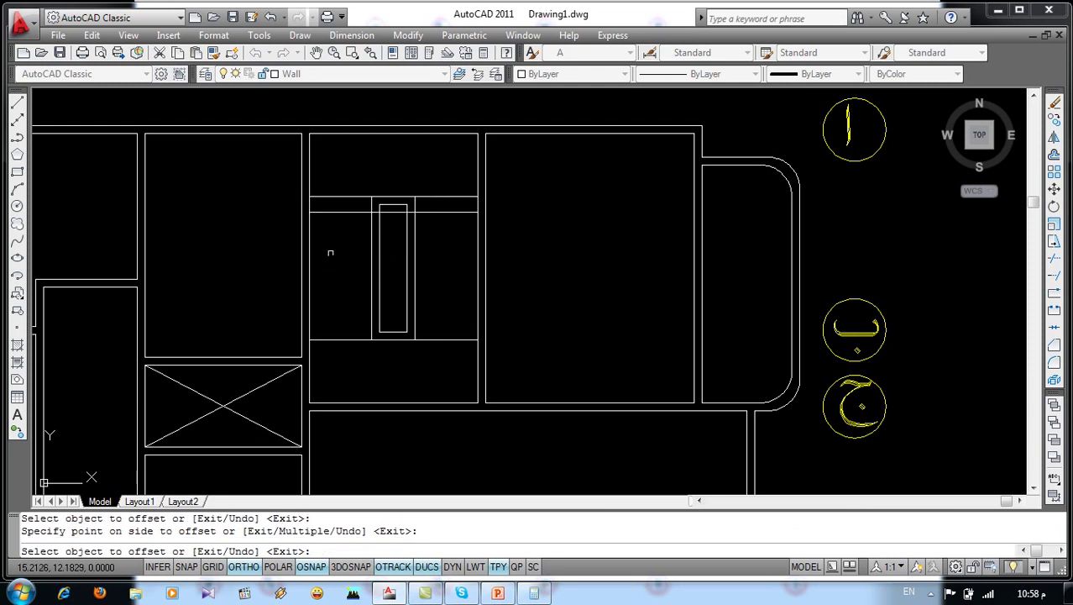
pyautogui.click(340, 211)
pyautogui.click(335, 234)
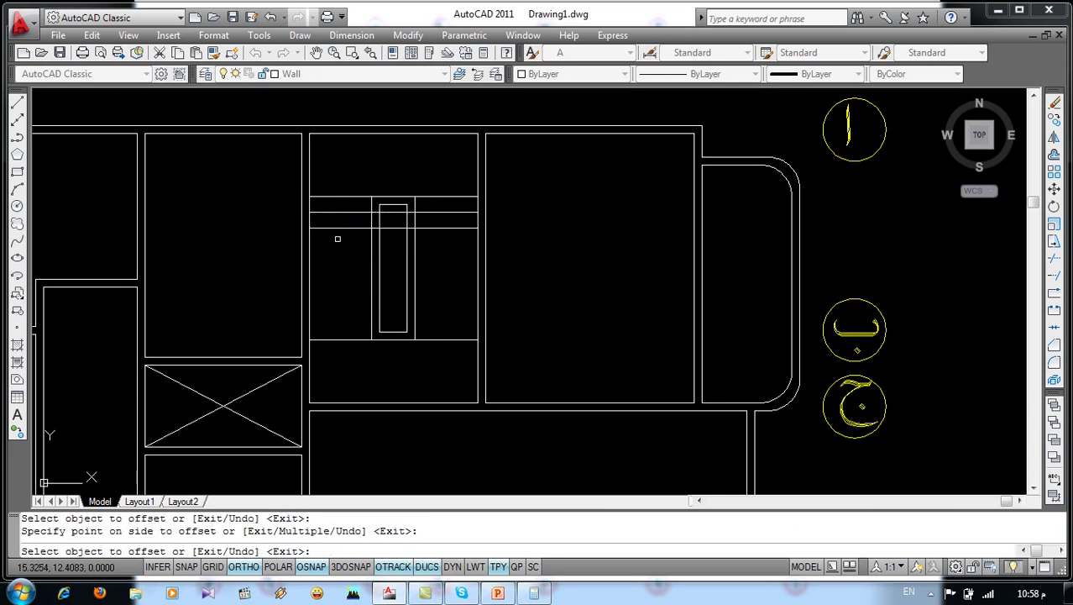
pyautogui.click(336, 227)
pyautogui.click(340, 263)
pyautogui.click(343, 244)
pyautogui.click(344, 279)
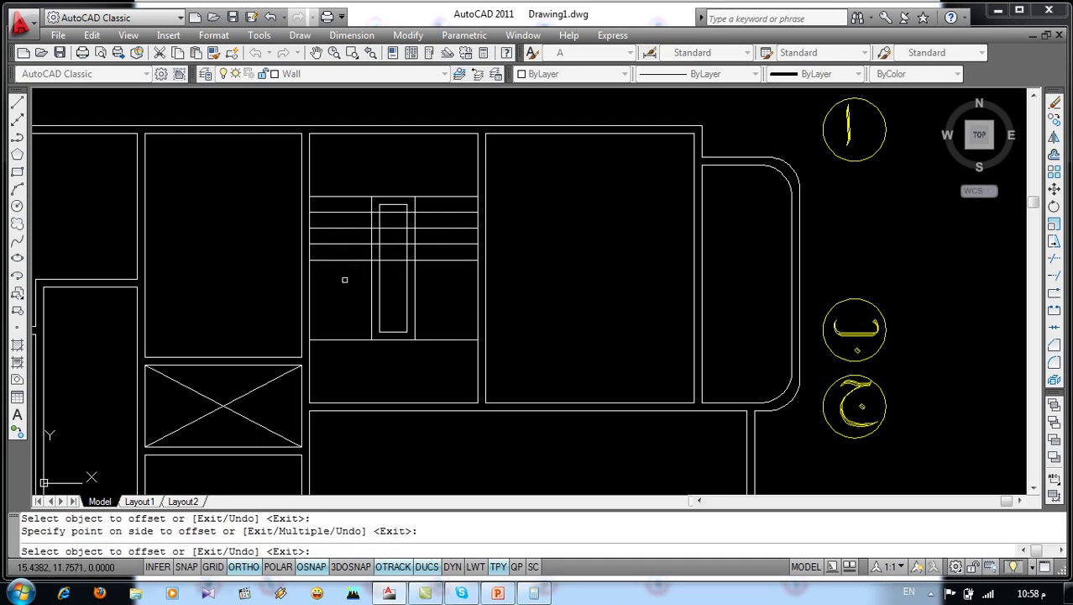
pyautogui.click(344, 260)
pyautogui.click(348, 292)
pyautogui.click(348, 276)
pyautogui.click(349, 294)
pyautogui.click(351, 290)
pyautogui.click(351, 310)
pyautogui.click(353, 305)
pyautogui.click(351, 333)
pyautogui.press('Escape')
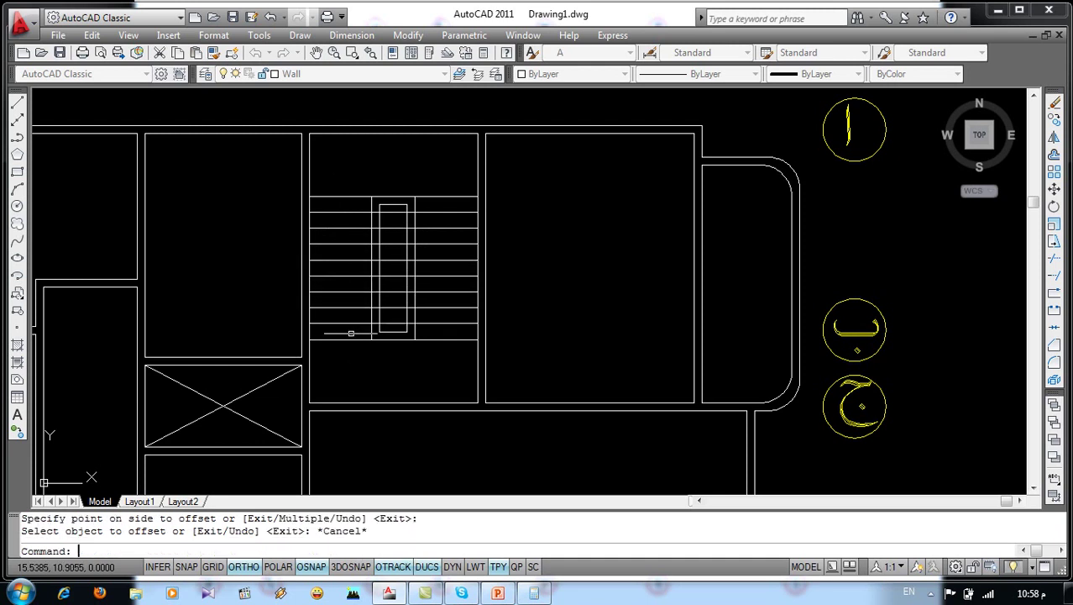
pyautogui.write('tr')
# Trim the tread lines out of the central well between its left and right edges
pyautogui.press('Return')
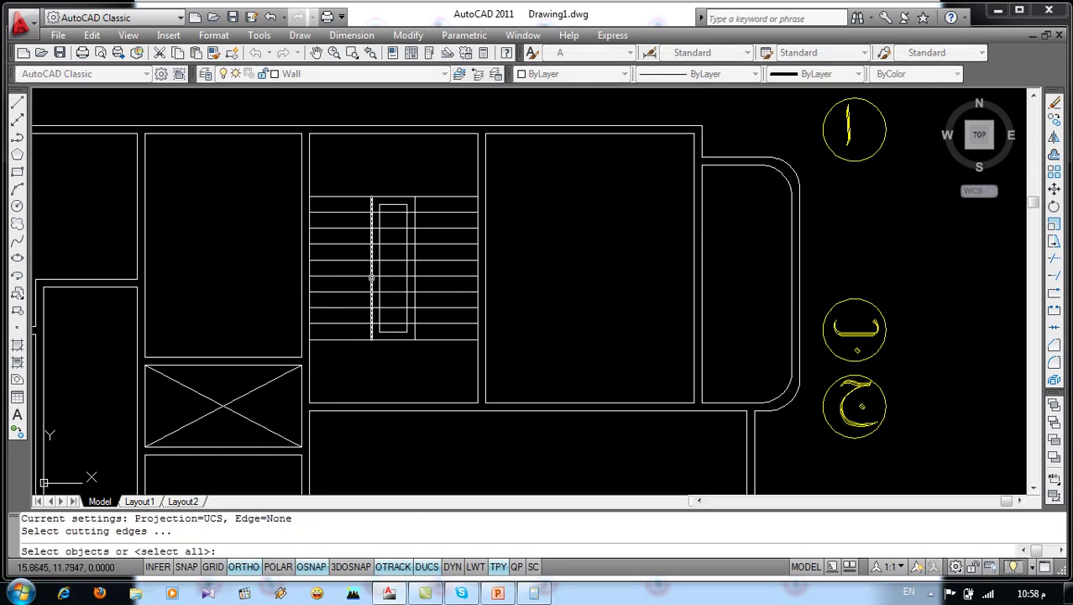
pyautogui.click(372, 273)
pyautogui.click(415, 261)
pyautogui.press('Return')
pyautogui.click(399, 206)
pyautogui.click(383, 326)
pyautogui.press('Return')
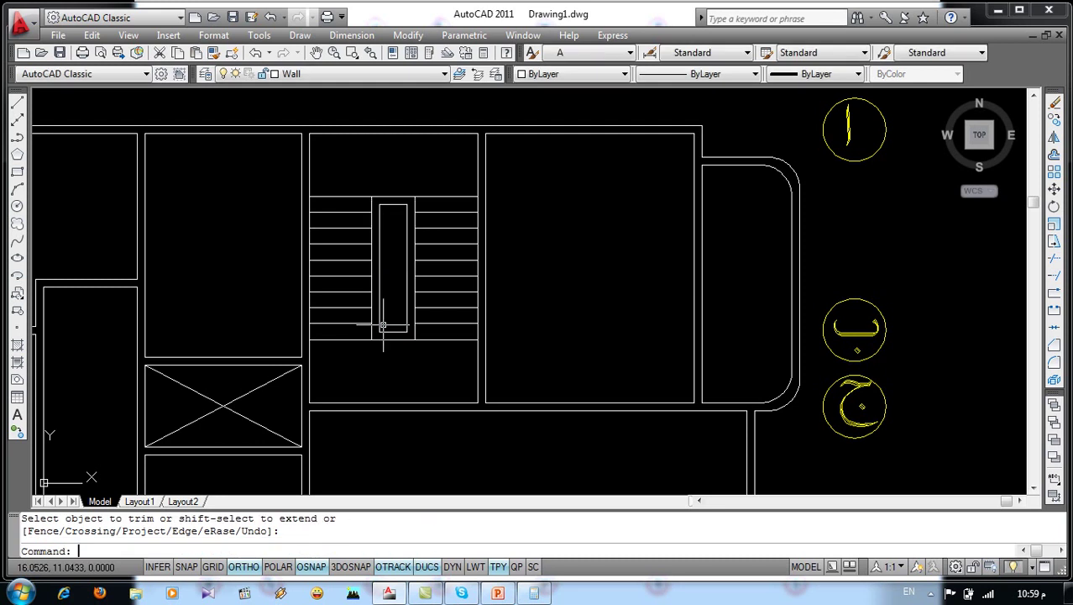
# Draw two diagonal lines corner to corner across the well to form an X
pyautogui.write('l')
pyautogui.press('Return')
pyautogui.scroll(3, 395, 224)
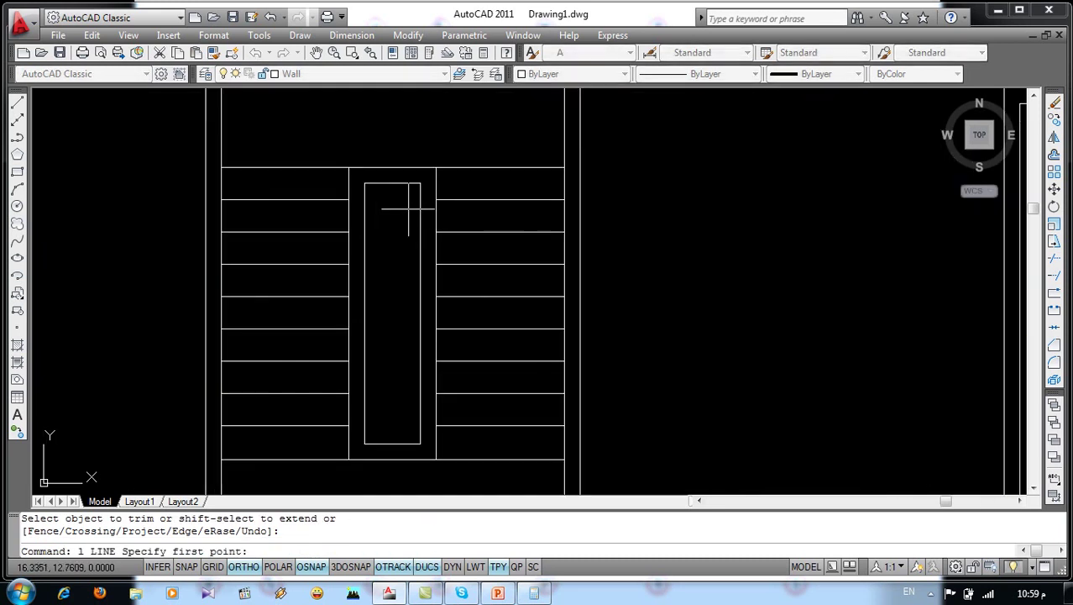
pyautogui.click(421, 183)
pyautogui.click(364, 443)
pyautogui.press('Return')
pyautogui.press('Return')
pyautogui.click(365, 183)
pyautogui.click(420, 444)
pyautogui.press('Return')
pyautogui.scroll(-2, 334, 317)
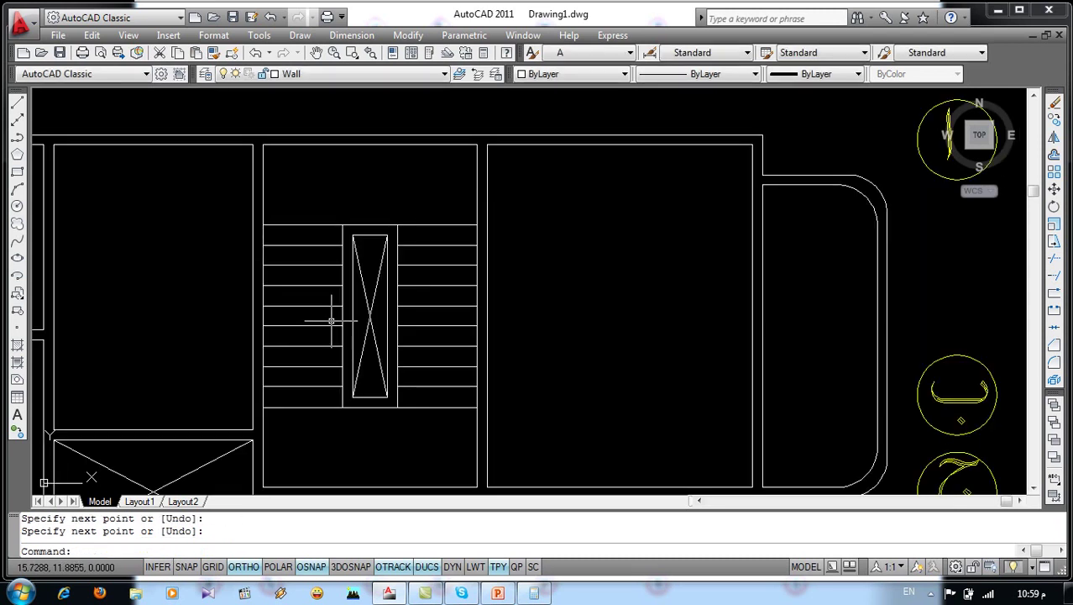
# Offset each stair tread line by 0.03 to make every tread a double line
pyautogui.press('Return')
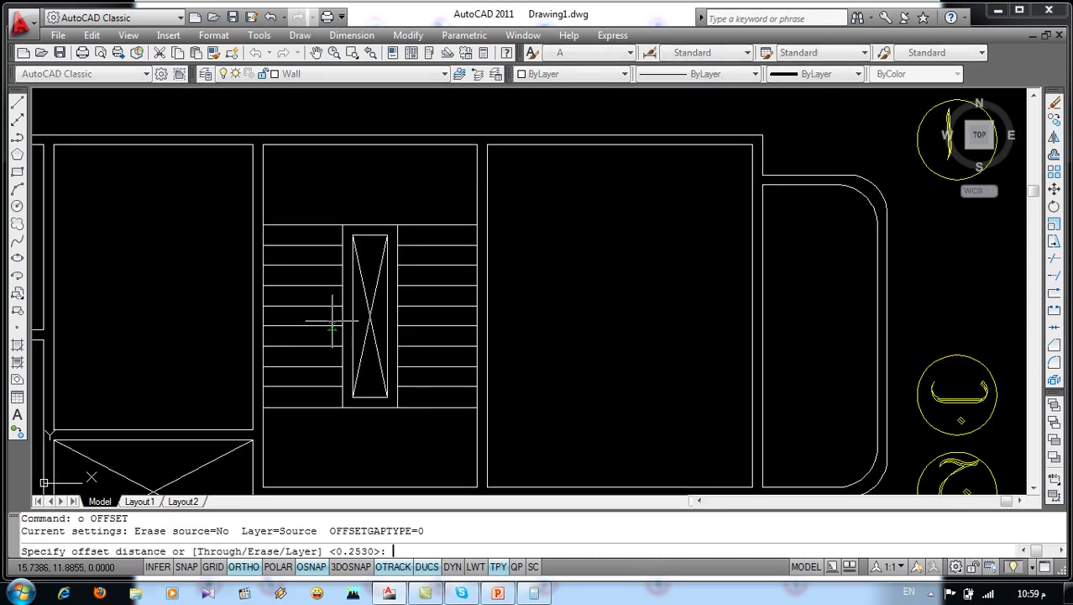
pyautogui.write('.03')
pyautogui.press('Return')
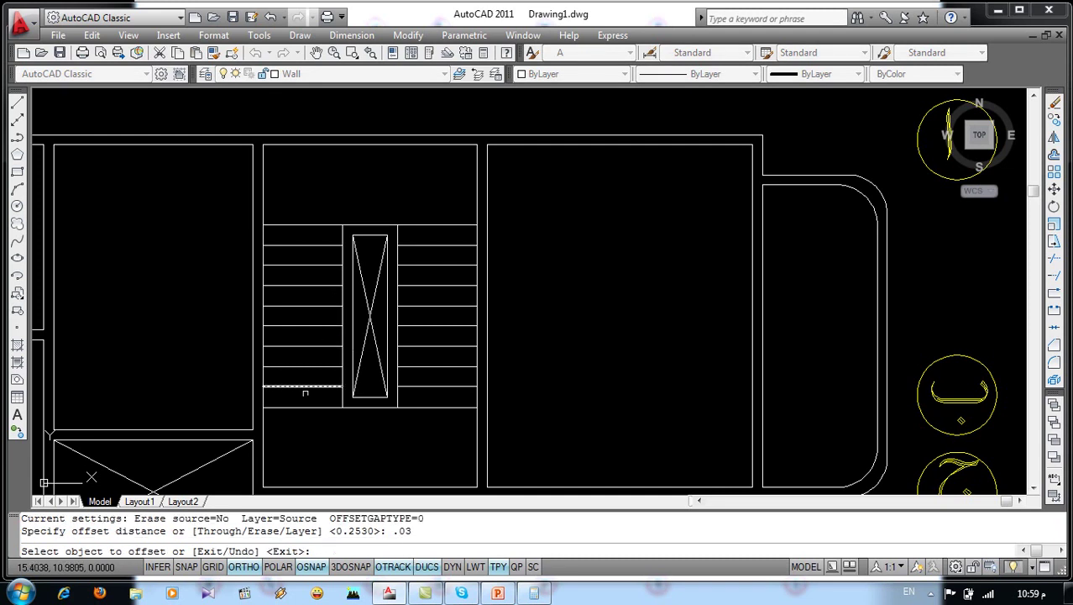
pyautogui.click(304, 404)
pyautogui.click(308, 416)
pyautogui.click(320, 387)
pyautogui.click(311, 364)
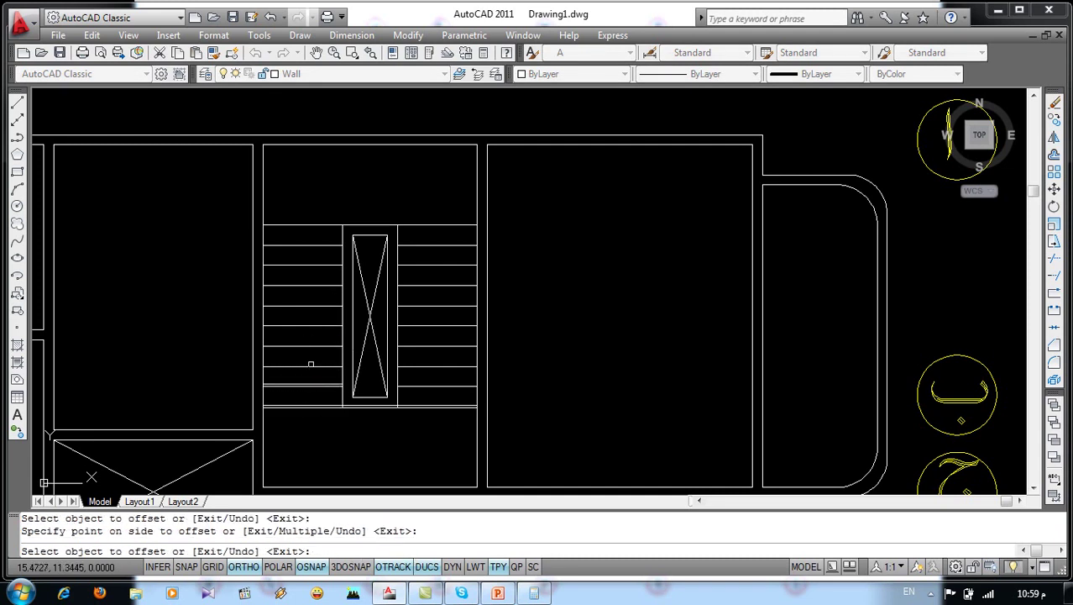
pyautogui.click(315, 362)
pyautogui.click(314, 371)
pyautogui.click(312, 344)
pyautogui.click(311, 333)
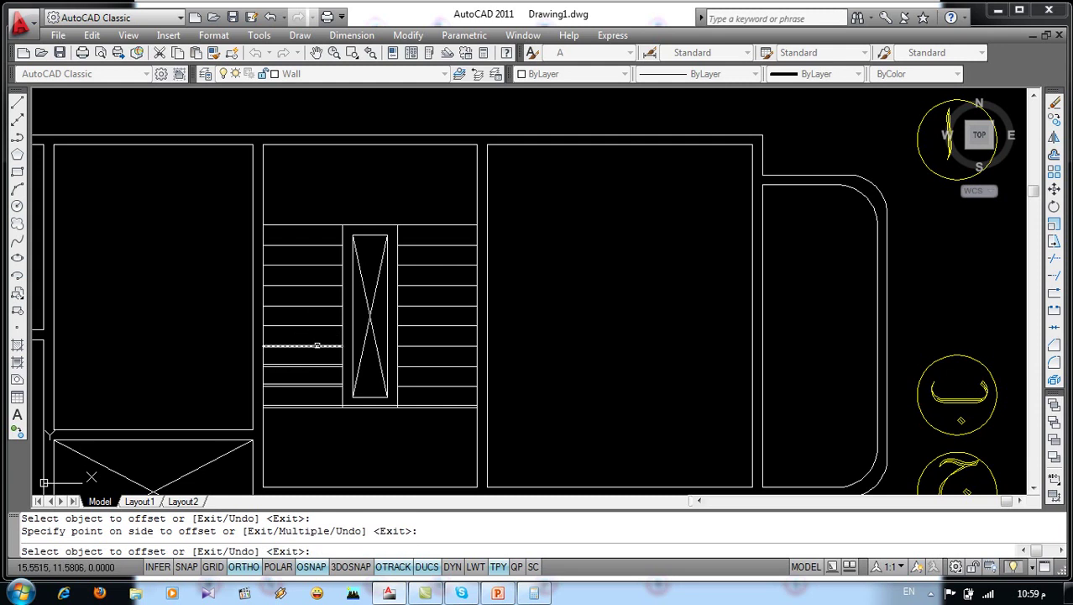
pyautogui.click(312, 325)
pyautogui.click(318, 316)
pyautogui.click(320, 306)
pyautogui.click(319, 292)
pyautogui.click(319, 284)
pyautogui.click(321, 273)
pyautogui.click(320, 264)
pyautogui.click(324, 244)
pyautogui.click(326, 225)
pyautogui.click(328, 206)
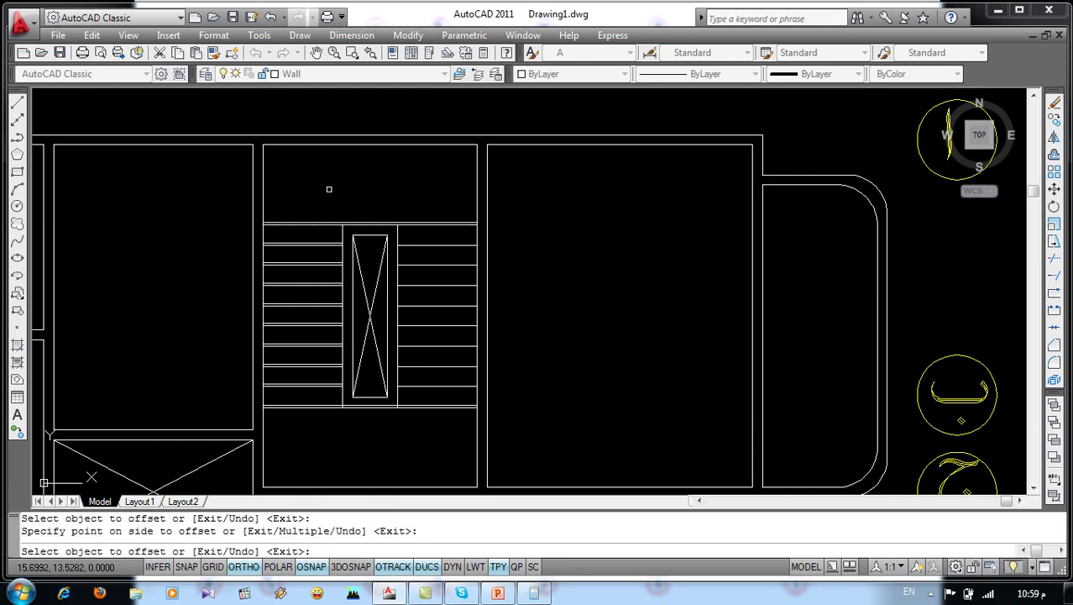
pyautogui.press('Return')
# Chamfer the two lines at the stair top to close the corner
pyautogui.scroll(3, 328, 189)
pyautogui.press('Return')
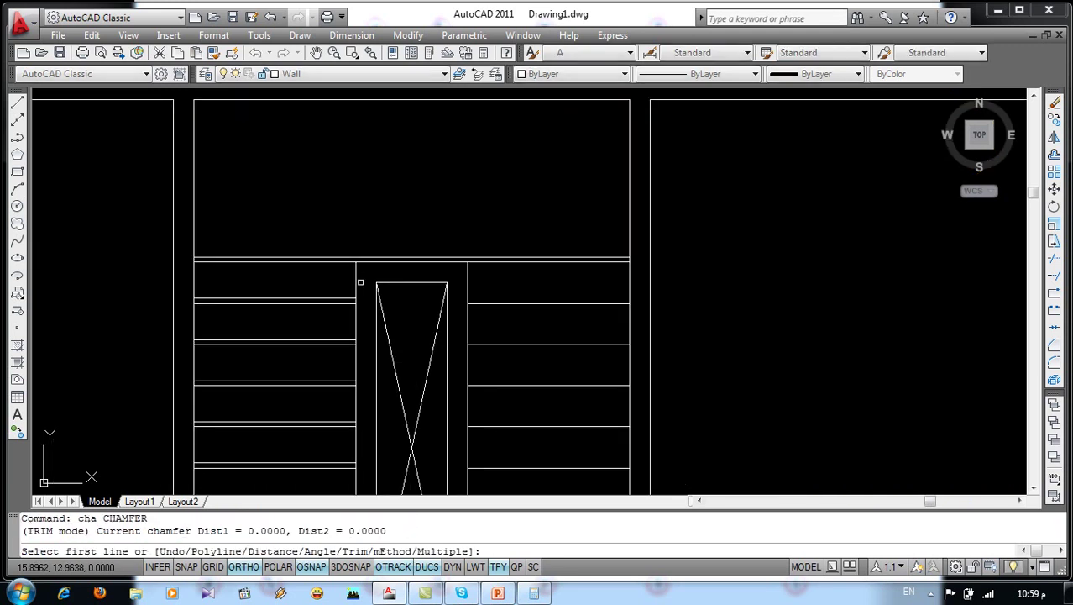
pyautogui.click(356, 277)
pyautogui.click(338, 253)
pyautogui.click(338, 257)
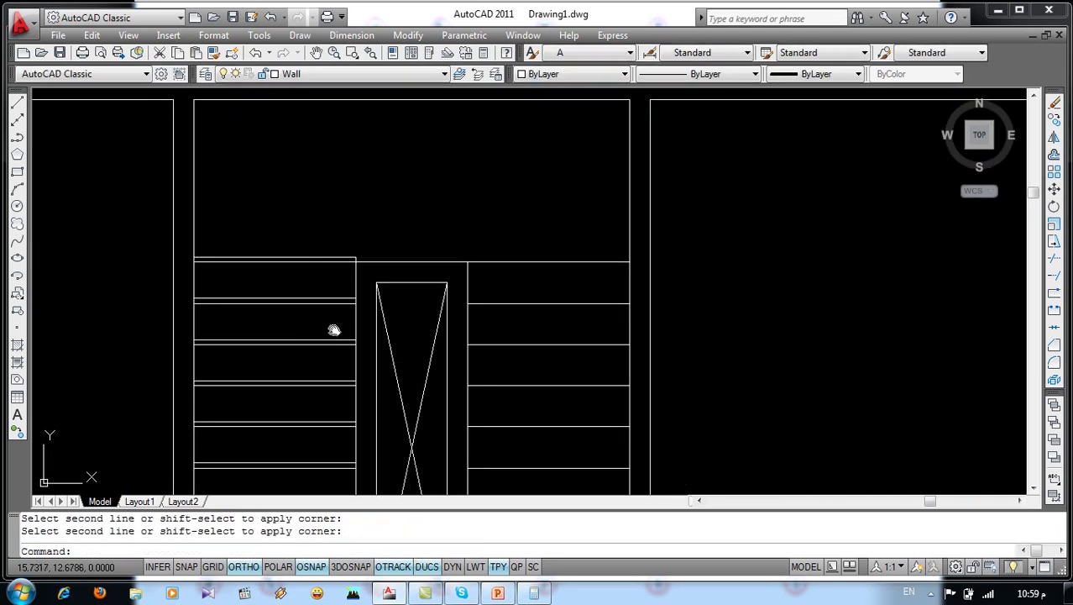
# Start a trim with the vertical line as boundary, then open Layer Properties Manager
pyautogui.moveTo(334, 331); pyautogui.dragTo(326, 283, button='middle')
pyautogui.write('r')
pyautogui.press('Return')
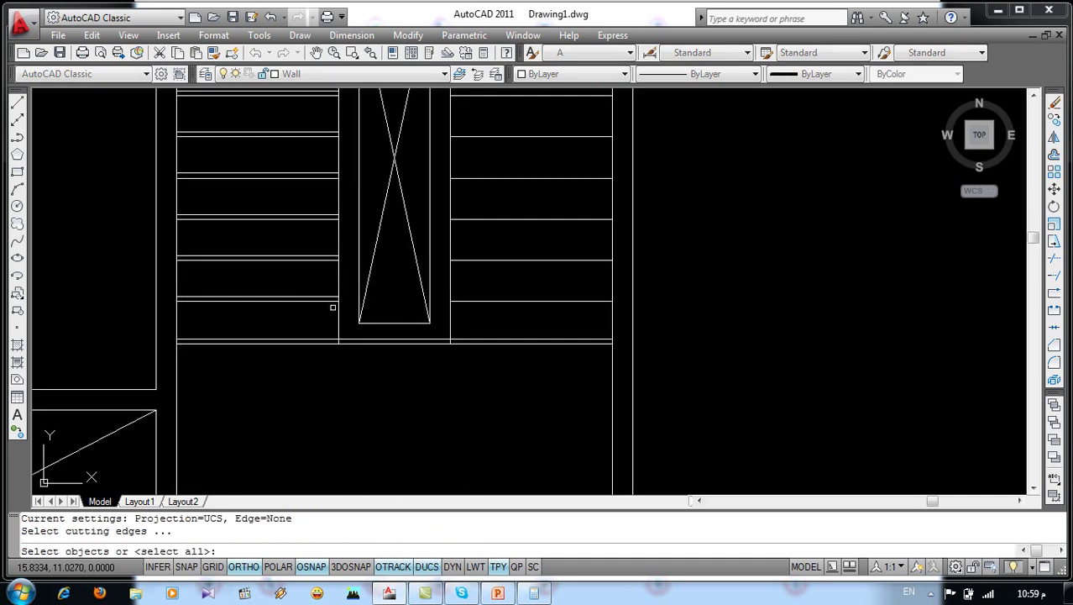
pyautogui.click(338, 285)
pyautogui.press('Return')
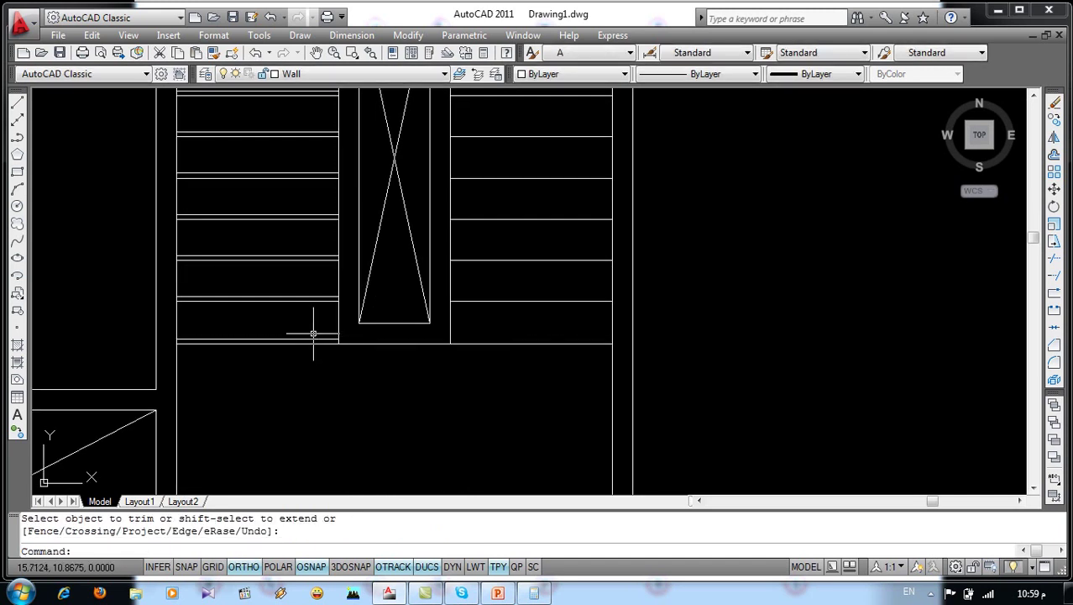
pyautogui.click(205, 74)
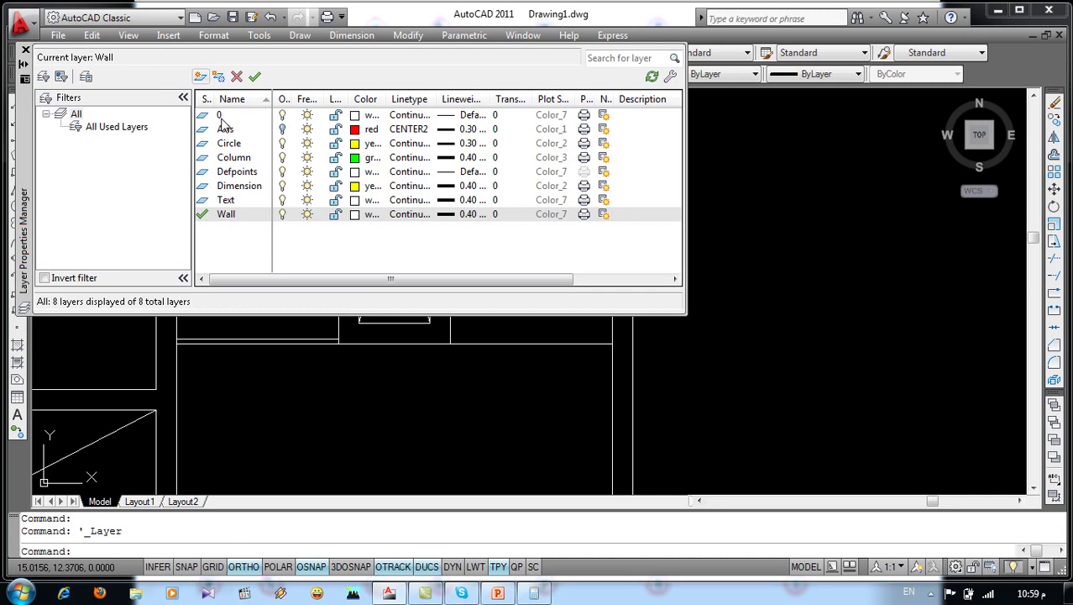
# Create a new layer named Dash with the DASHED2 linetype loaded and assigned
pyautogui.click(202, 77)
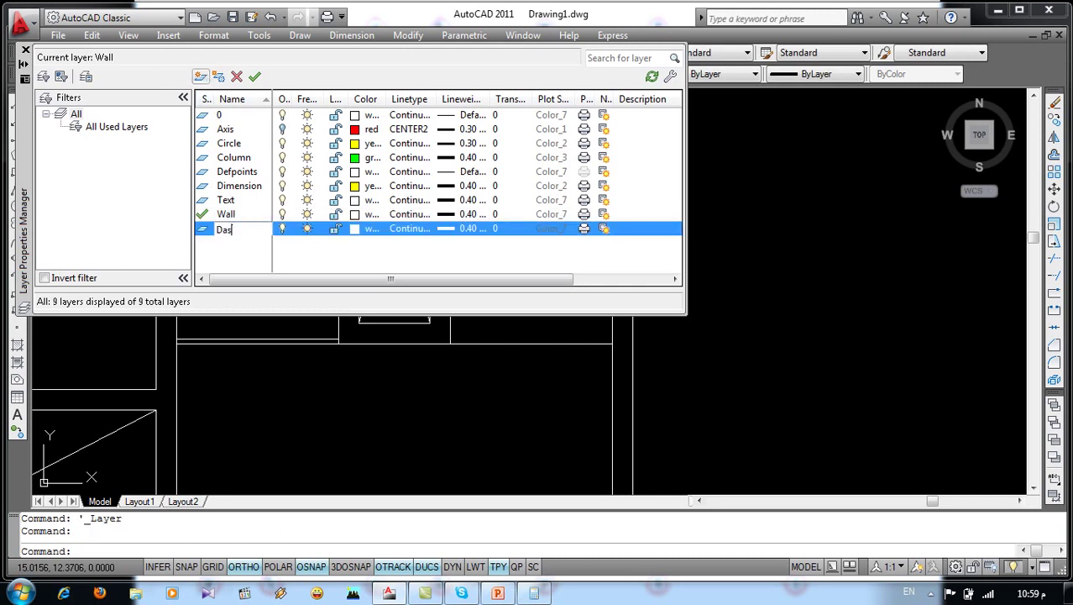
pyautogui.write('Dash')
pyautogui.click(397, 233)
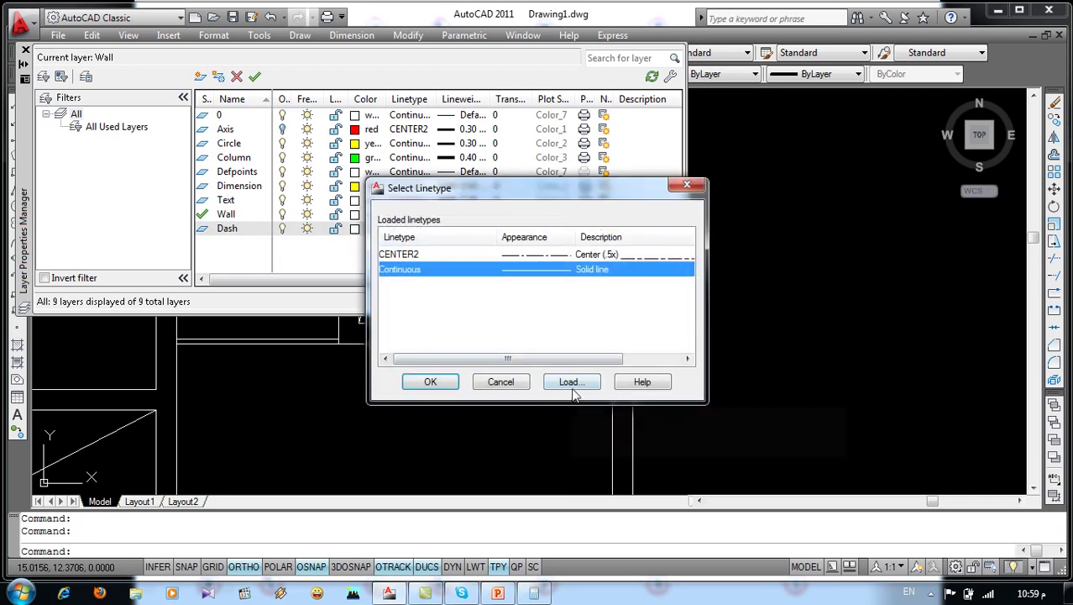
pyautogui.click(573, 387)
pyautogui.scroll(-1, 395, 309)
pyautogui.scroll(-4, 397, 310)
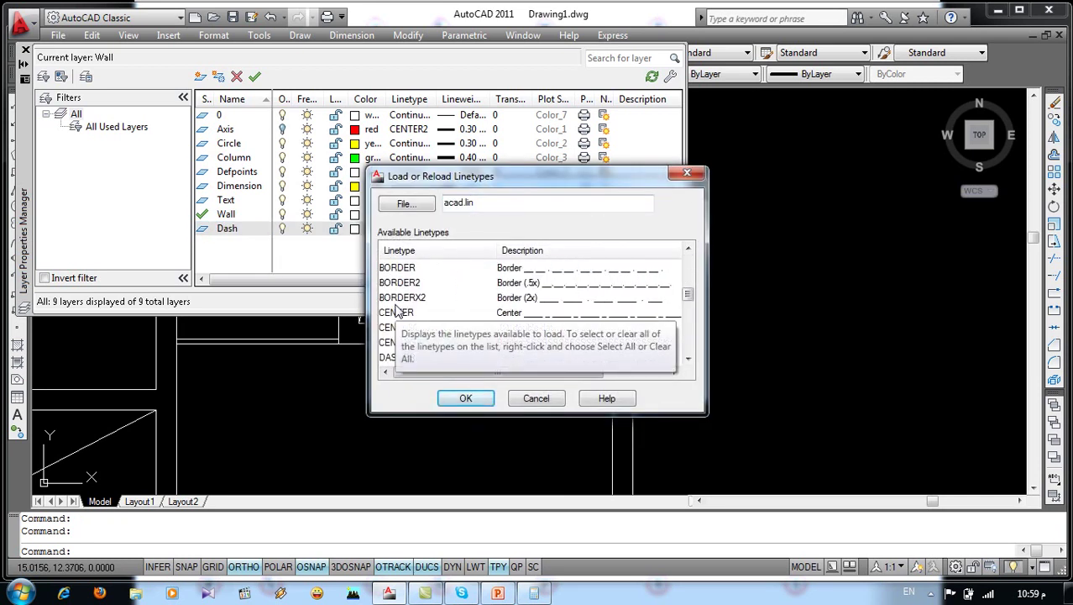
pyautogui.scroll(-1, 396, 311)
pyautogui.scroll(-1, 395, 311)
pyautogui.click(394, 327)
pyautogui.click(466, 400)
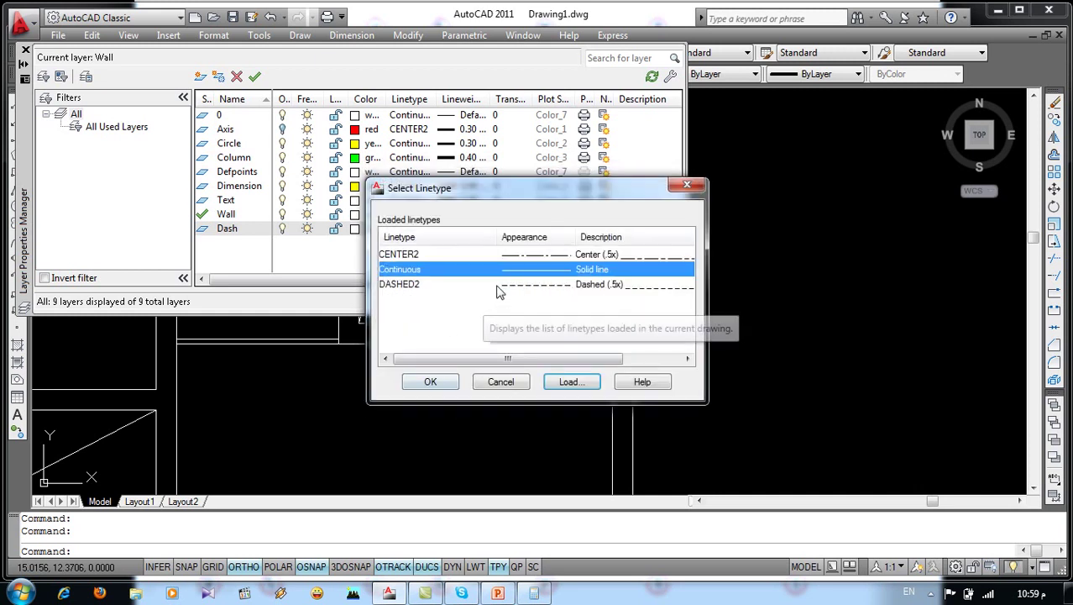
pyautogui.click(496, 286)
pyautogui.click(428, 380)
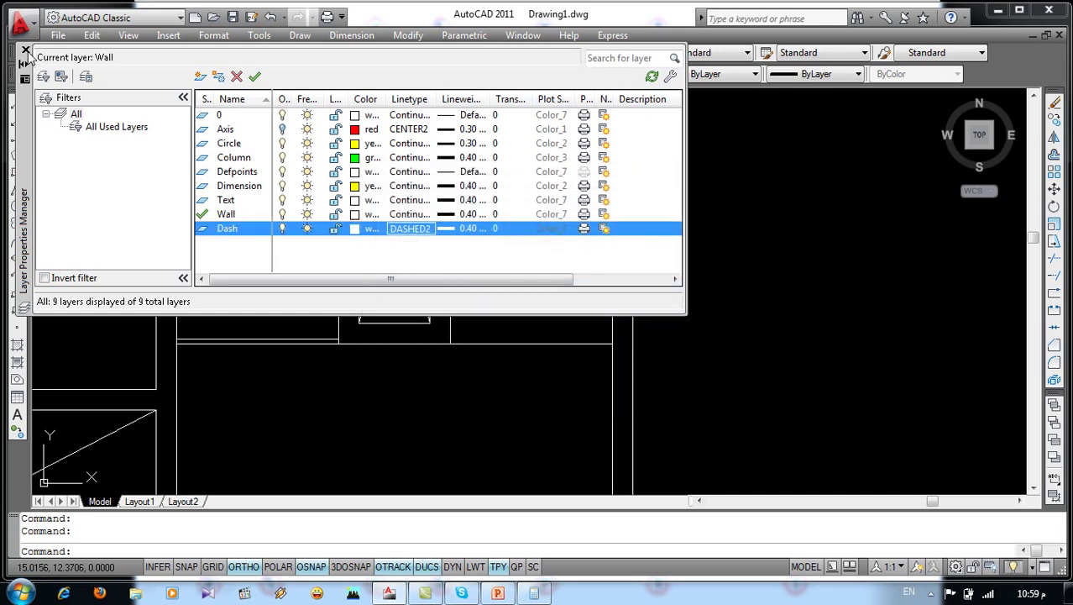
pyautogui.click(26, 52)
# Move the bottom stair line onto the Dash layer
pyautogui.click(286, 339)
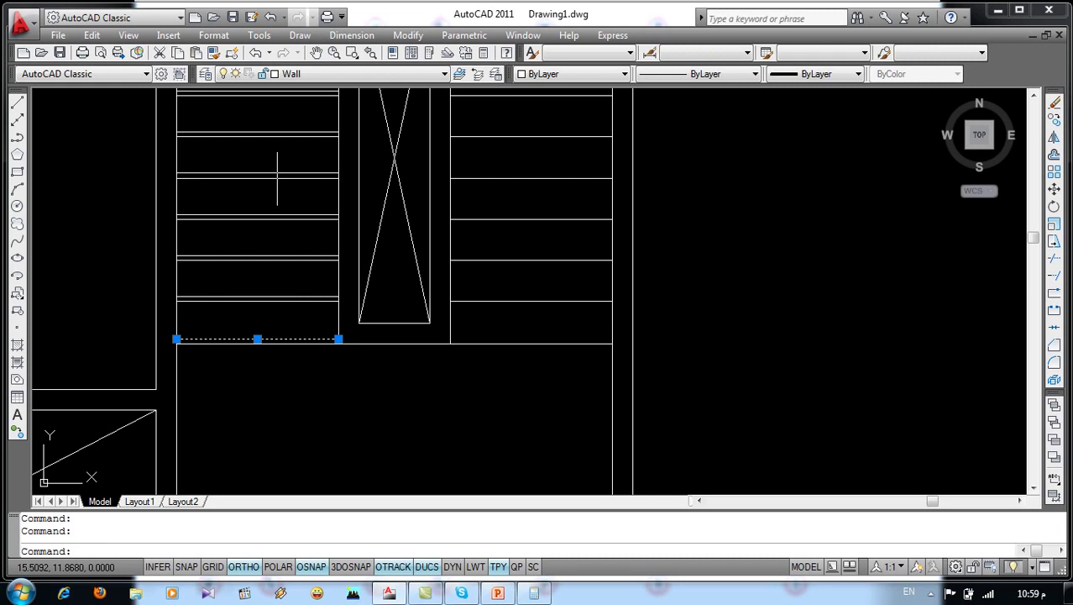
pyautogui.click(333, 74)
pyautogui.click(307, 146)
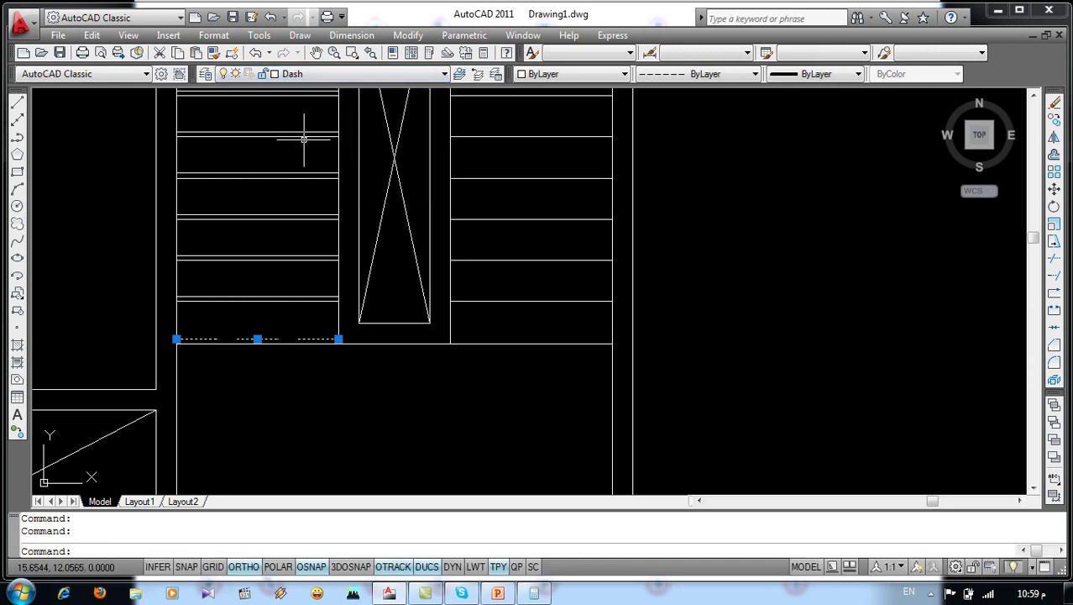
# Set the dashed line's linetype scale to 0.5 in the Properties palette
pyautogui.press('Escape')
pyautogui.press('Escape')
pyautogui.doubleClick(312, 339)
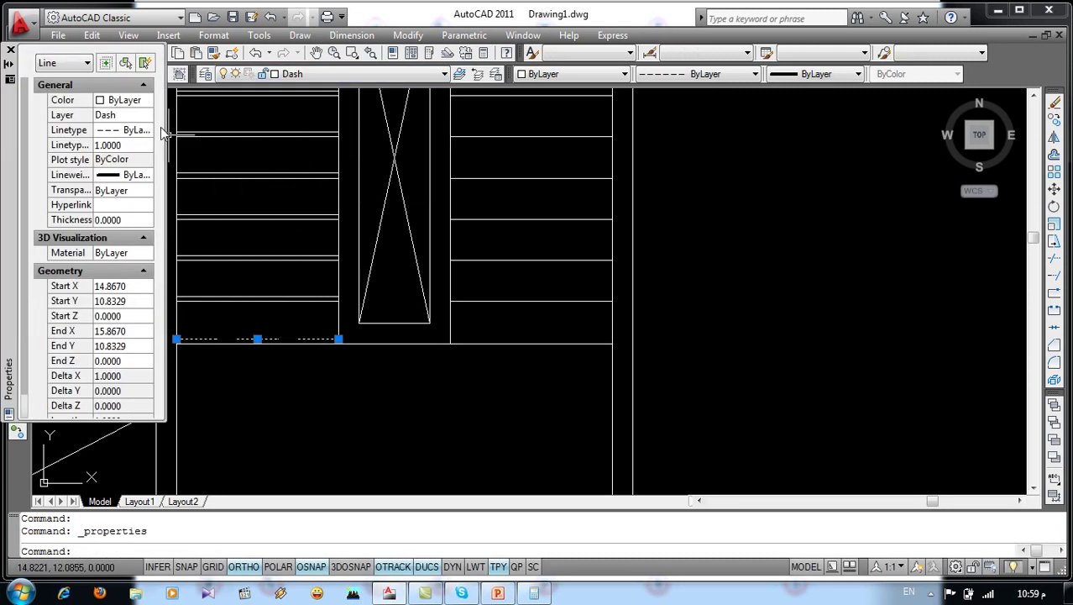
pyautogui.click(128, 146)
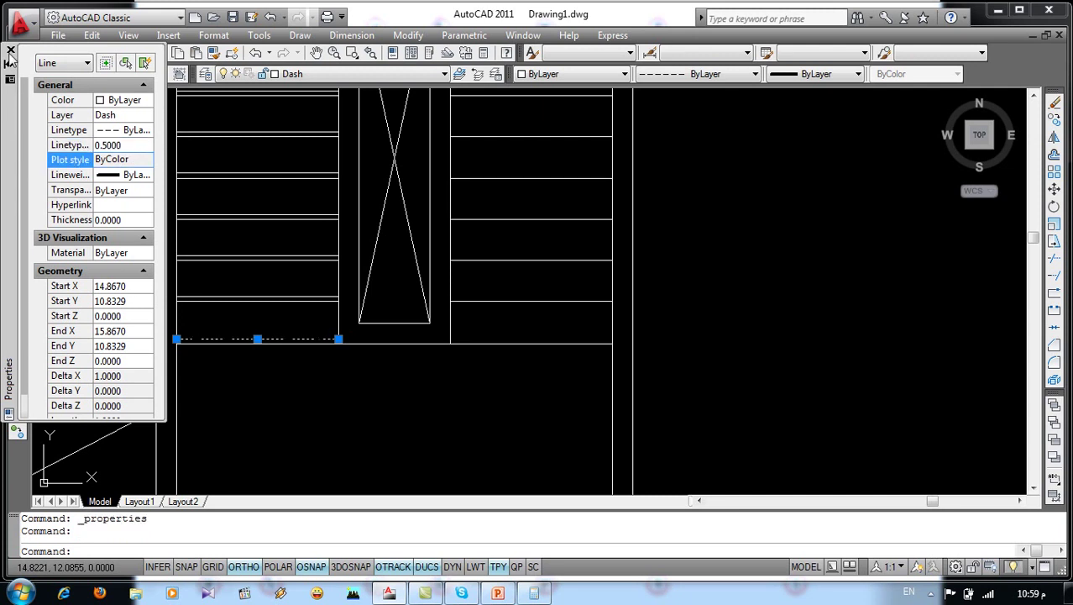
pyautogui.click(11, 50)
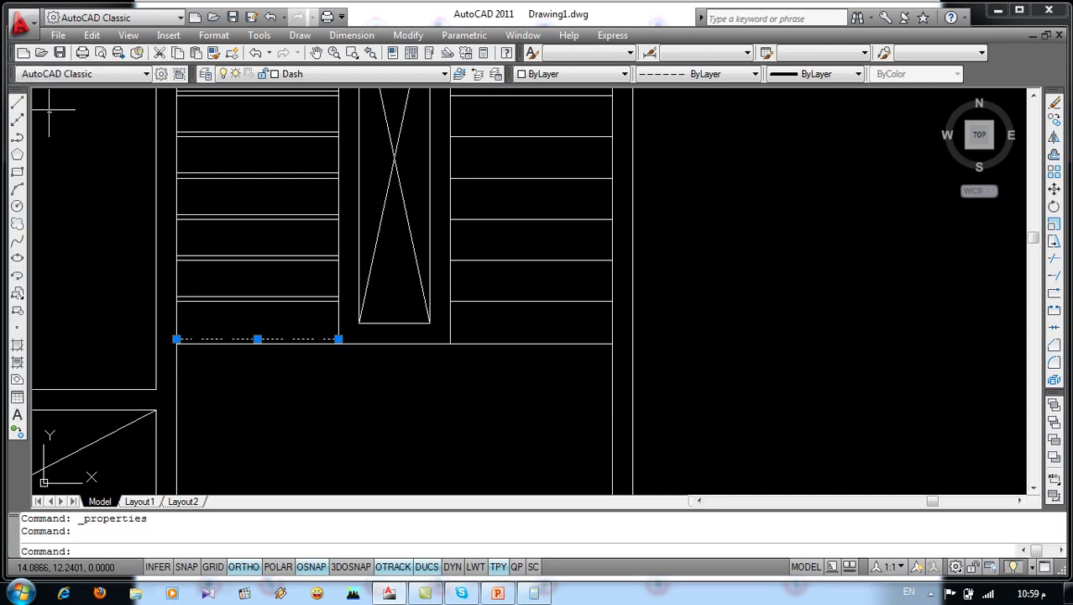
# Match the dashed line's properties onto each tread line of the left flight
pyautogui.click(214, 53)
pyautogui.click(270, 296)
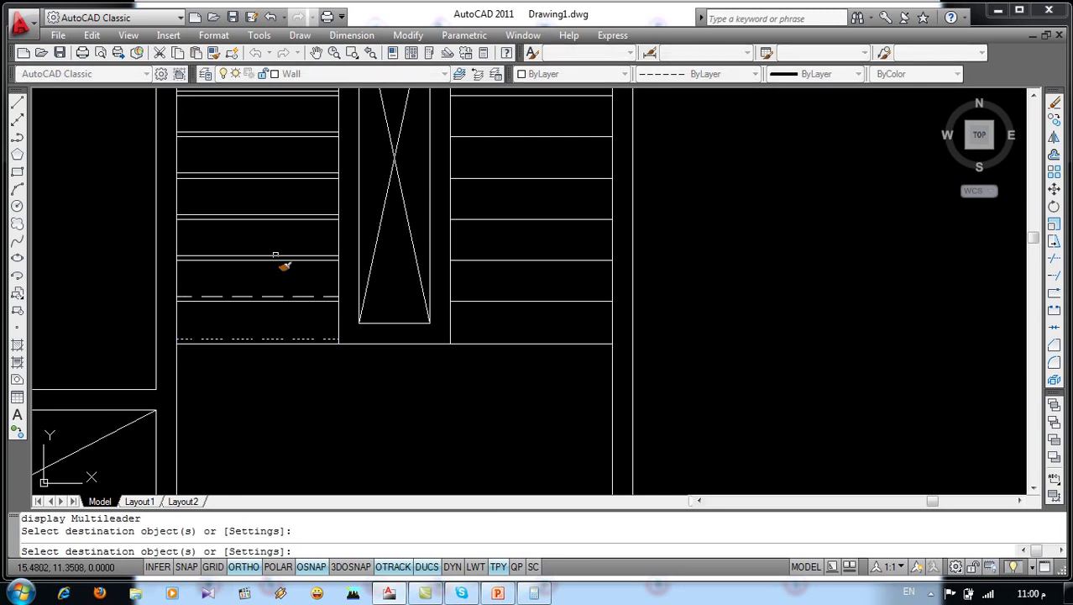
pyautogui.click(275, 255)
pyautogui.click(273, 215)
pyautogui.moveTo(265, 161); pyautogui.dragTo(306, 301, button='middle')
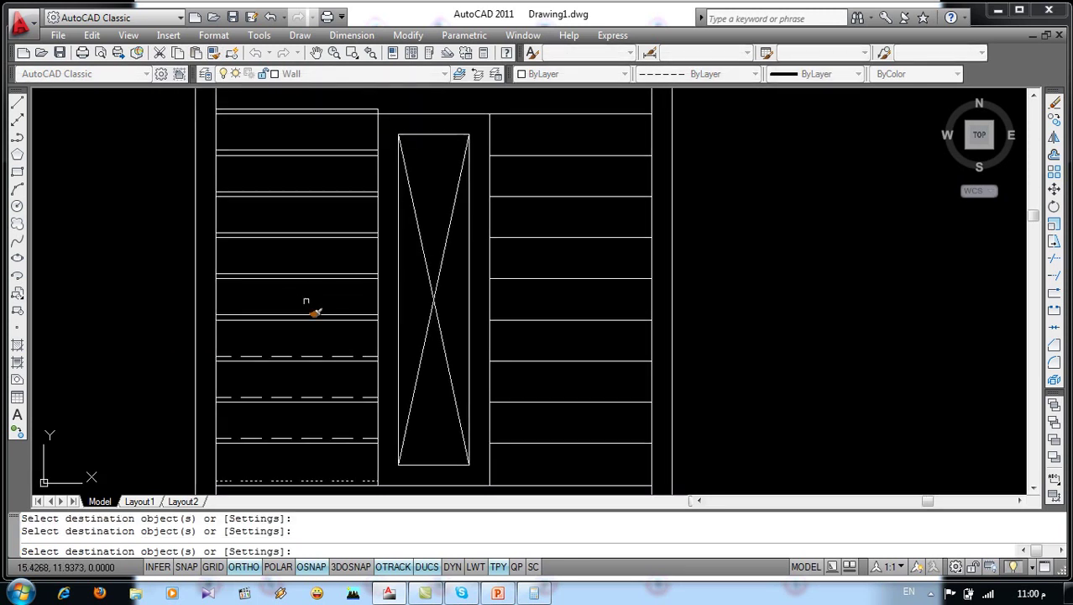
pyautogui.click(317, 314)
pyautogui.click(317, 275)
pyautogui.moveTo(304, 187); pyautogui.dragTo(331, 300, button='middle')
pyautogui.click(347, 343)
pyautogui.click(344, 303)
pyautogui.click(346, 261)
pyautogui.click(347, 220)
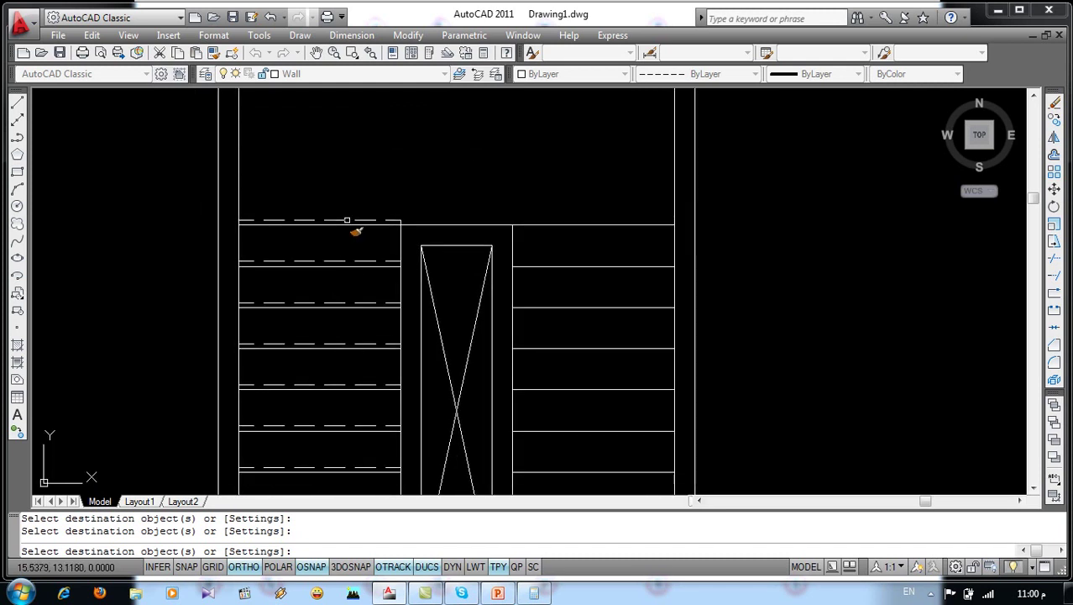
pyautogui.press('Escape')
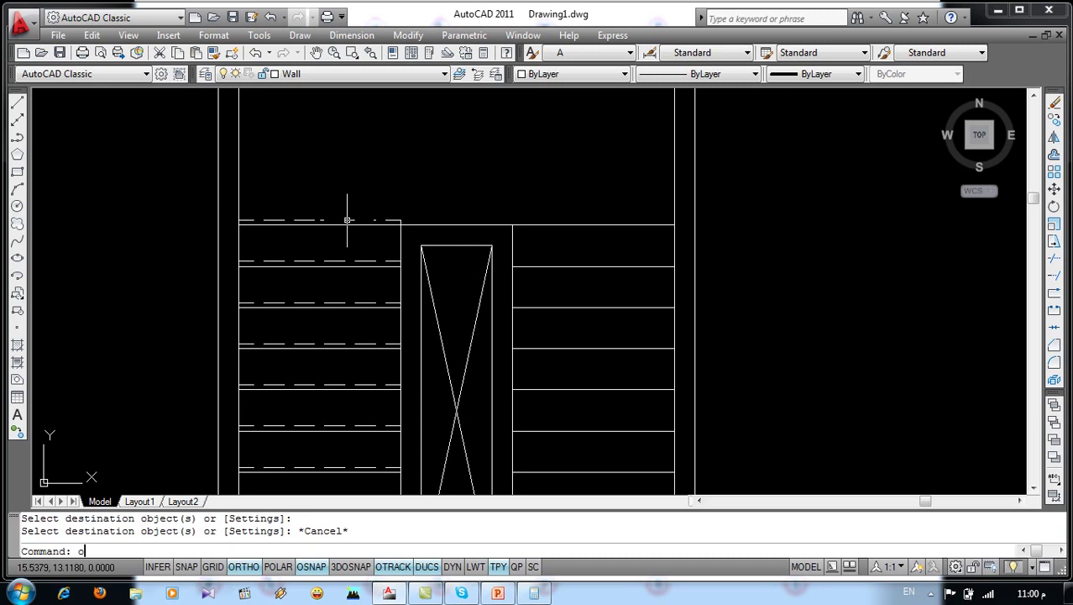
# Offset the upper right-flight tread lines by 0.03, each copy placed just below
pyautogui.press('Return')
pyautogui.write('.03')
pyautogui.press('Return')
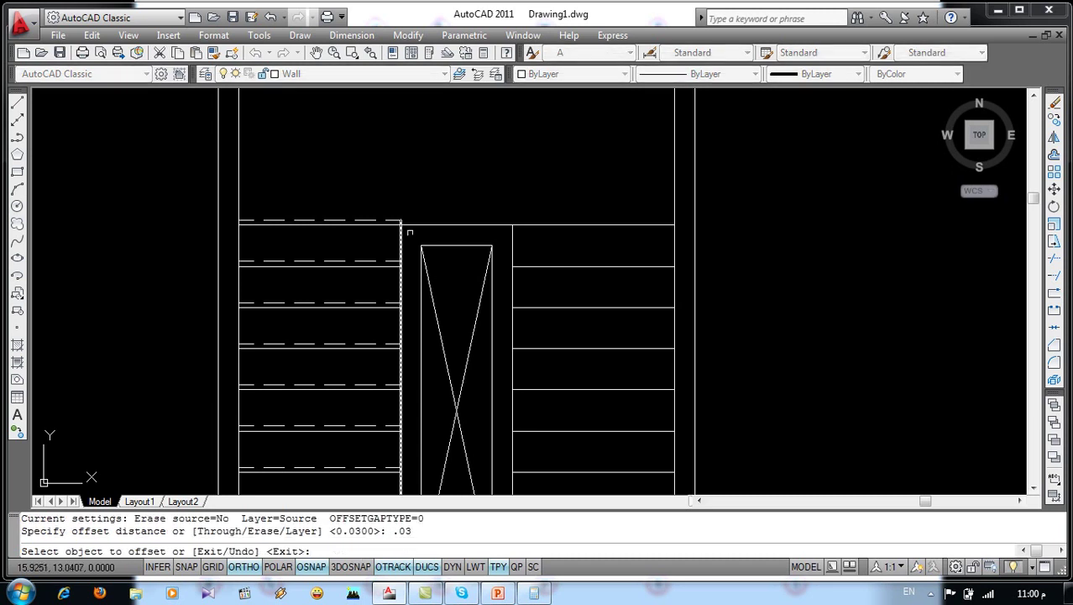
pyautogui.click(530, 224)
pyautogui.click(549, 244)
pyautogui.click(567, 266)
pyautogui.click(586, 321)
pyautogui.click(594, 307)
pyautogui.click(593, 336)
pyautogui.click(593, 349)
pyautogui.click(580, 368)
pyautogui.moveTo(563, 369); pyautogui.dragTo(507, 251, button='middle')
pyautogui.click(522, 245)
pyautogui.click(529, 273)
# Offset the remaining right-flight step lines downward, through the bottom step
pyautogui.click(532, 281)
pyautogui.click(536, 325)
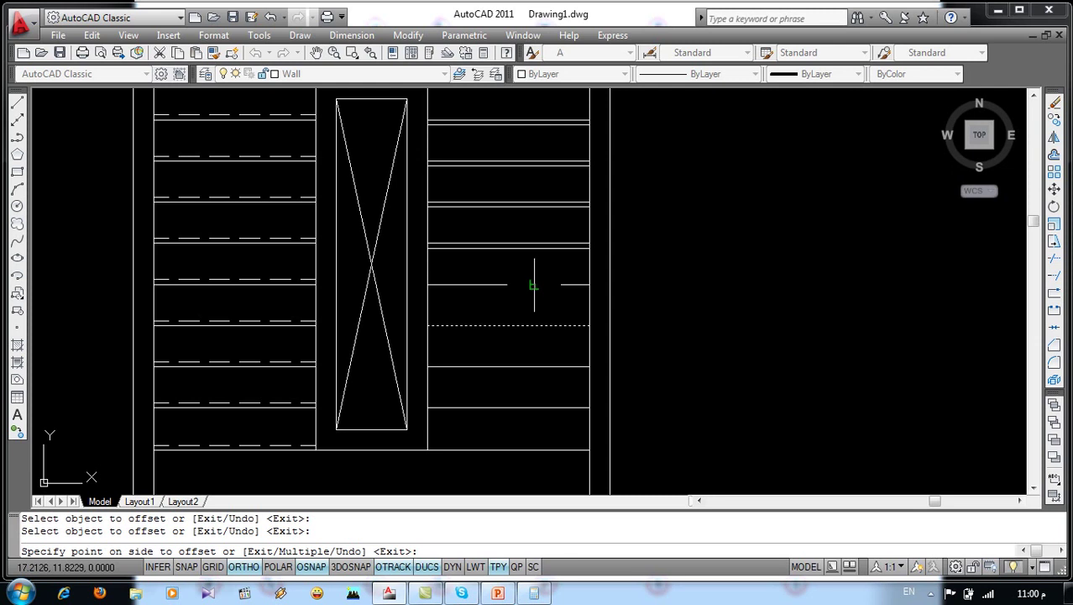
pyautogui.press('Escape')
pyautogui.press('Return')
pyautogui.press('Return')
pyautogui.click(537, 285)
pyautogui.click(536, 307)
pyautogui.click(536, 325)
pyautogui.click(537, 379)
pyautogui.click(540, 367)
pyautogui.click(540, 382)
pyautogui.click(542, 409)
pyautogui.click(543, 437)
pyautogui.click(543, 446)
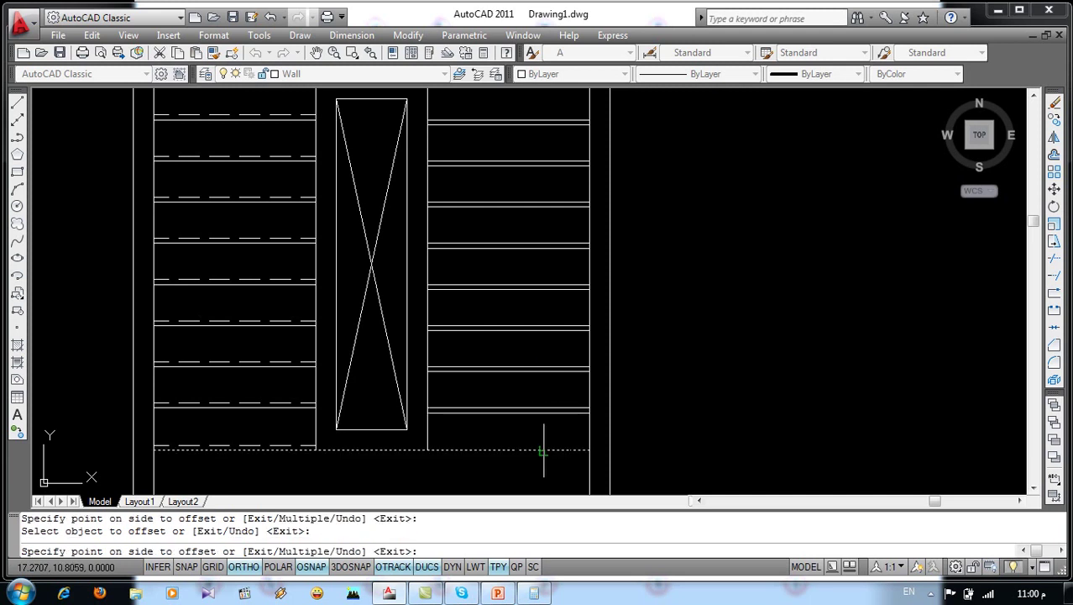
pyautogui.click(530, 469)
pyautogui.press('Return')
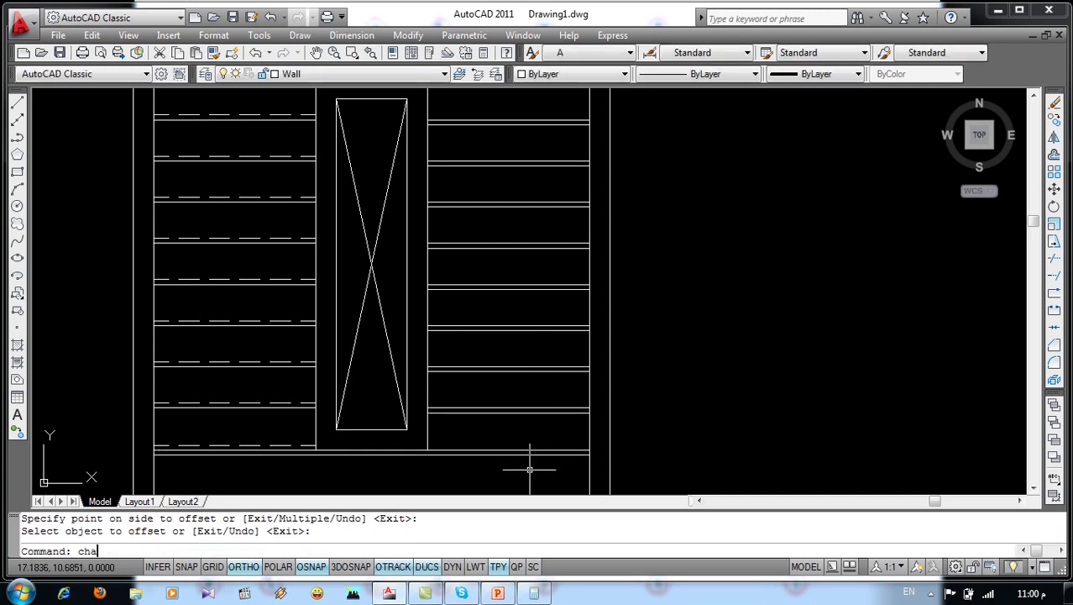
# Chamfer the two lines at the flight's bottom corner to close it
pyautogui.press('Return')
pyautogui.click(490, 454)
pyautogui.click(427, 424)
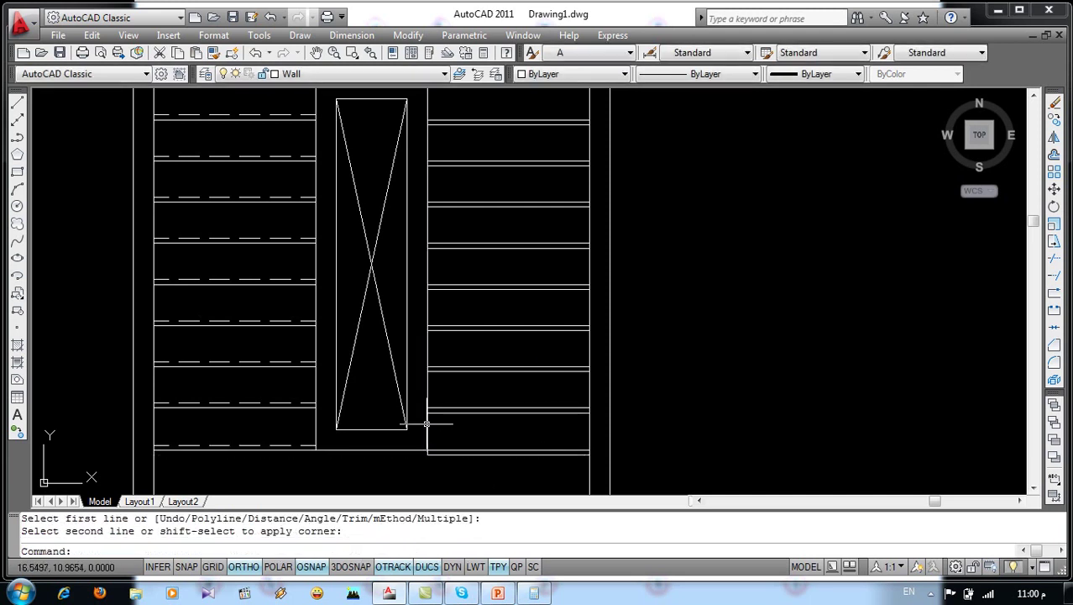
# Start a trim at the top of the flights and exit without trimming anything
pyautogui.moveTo(407, 190); pyautogui.dragTo(437, 318, button='middle')
pyautogui.press('Return')
pyautogui.click(456, 242)
pyautogui.press('Return')
pyautogui.press('Return')
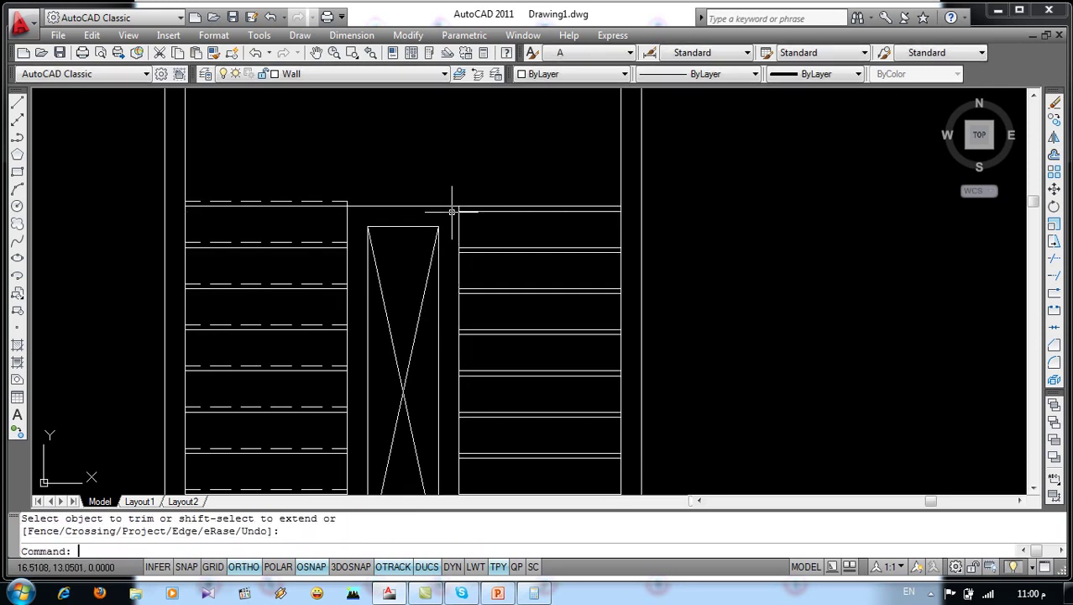
pyautogui.write('ma')
pyautogui.press('Return')
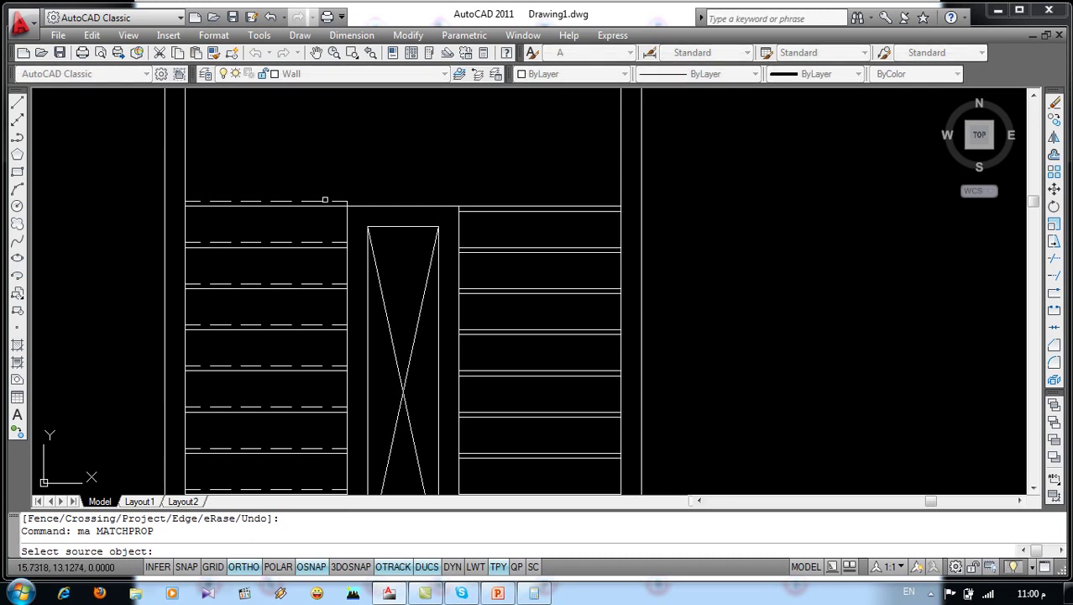
# Copy the left flight's dashed linetype onto every right-flight step line, top to bottom
pyautogui.click(323, 202)
pyautogui.click(493, 211)
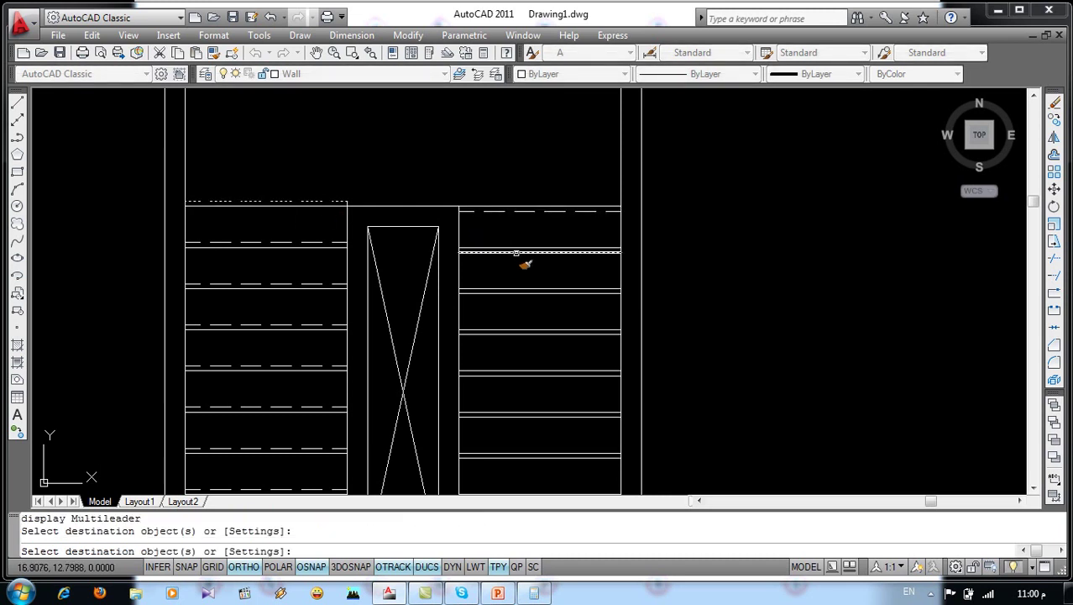
pyautogui.click(515, 252)
pyautogui.click(544, 291)
pyautogui.click(502, 315)
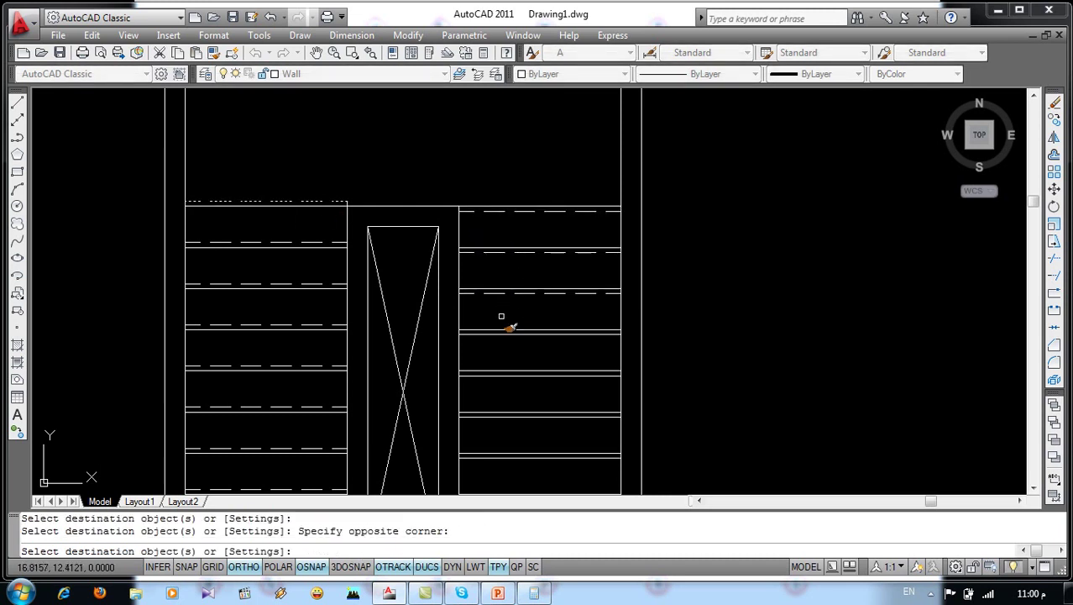
pyautogui.moveTo(508, 342); pyautogui.dragTo(484, 250, button='middle')
pyautogui.click(514, 241)
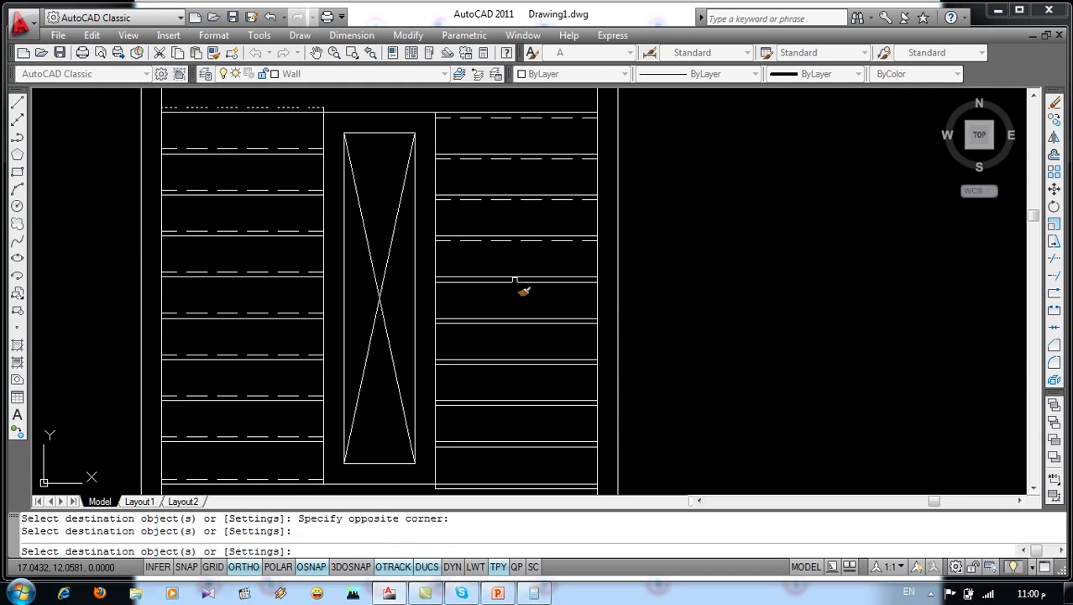
pyautogui.click(514, 280)
pyautogui.moveTo(508, 348); pyautogui.dragTo(502, 252, button='middle')
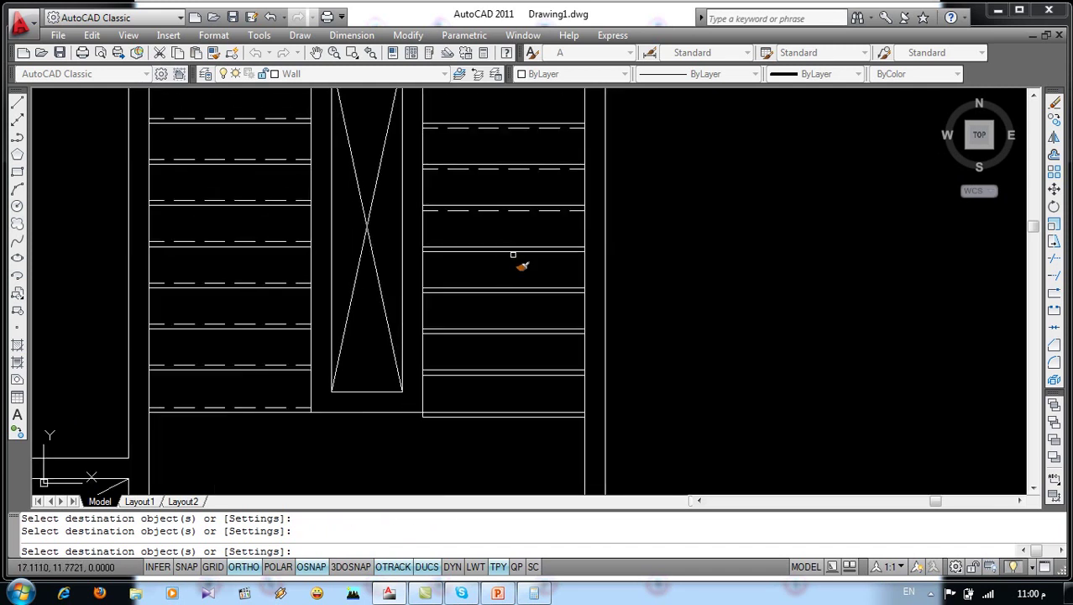
pyautogui.click(519, 291)
pyautogui.click(520, 334)
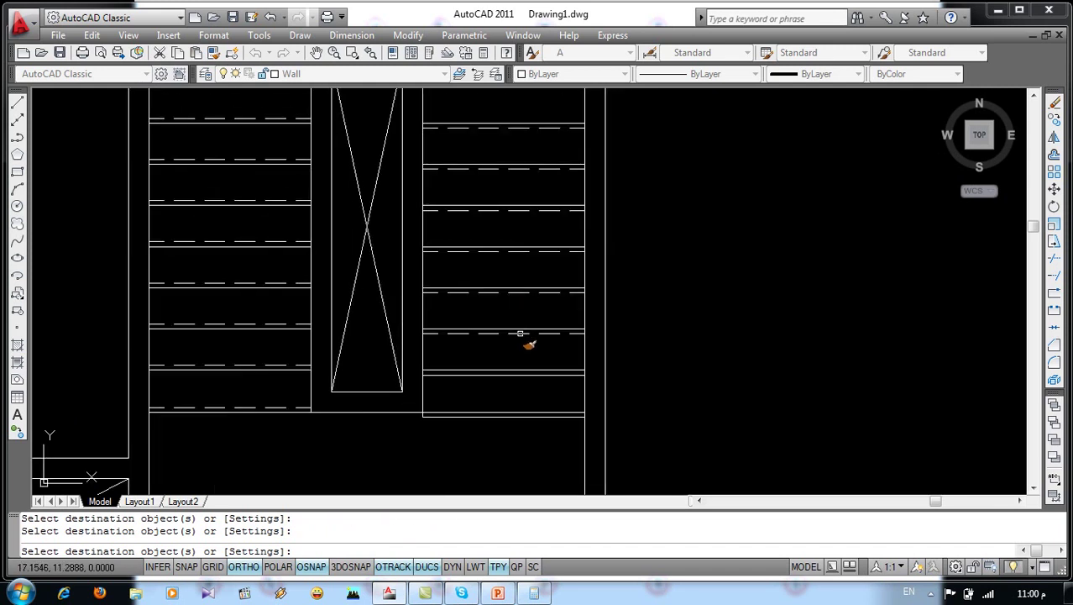
pyautogui.click(520, 376)
pyautogui.click(521, 415)
# Draw the walking line up the left flight, across, and down the right flight
pyautogui.press('Escape')
pyautogui.scroll(-3, 521, 417)
pyautogui.scroll(-1, 414, 336)
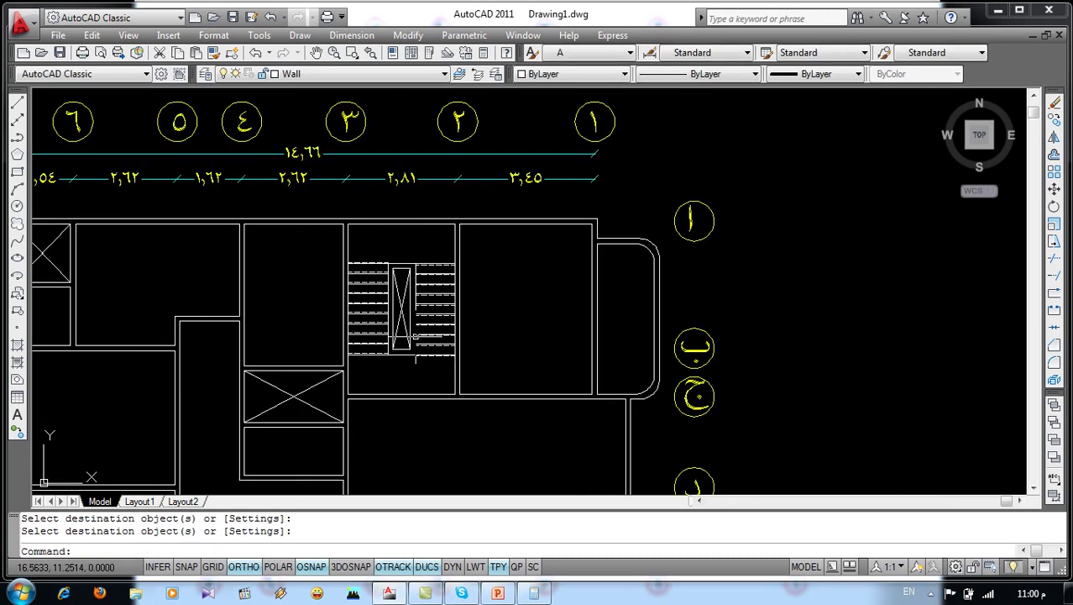
pyautogui.scroll(2, 415, 336)
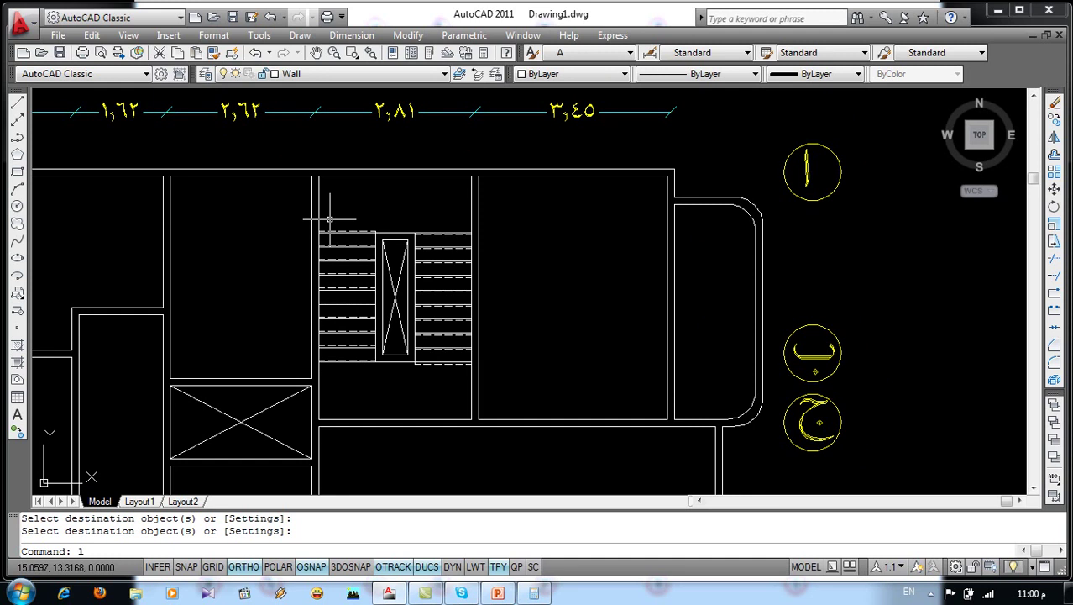
pyautogui.press('Return')
pyautogui.click(345, 383)
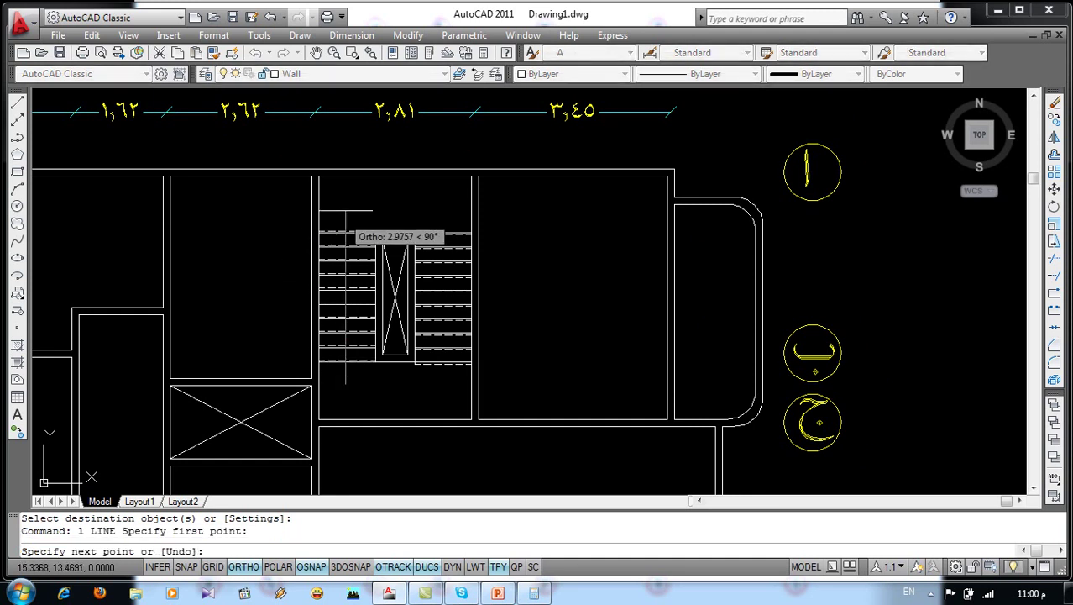
pyautogui.click(345, 204)
pyautogui.click(447, 205)
pyautogui.click(447, 388)
pyautogui.scroll(3, 447, 388)
# Draw a half arrowhead and mirror it to complete the arrow at the right flight's bottom
pyautogui.press('F8')
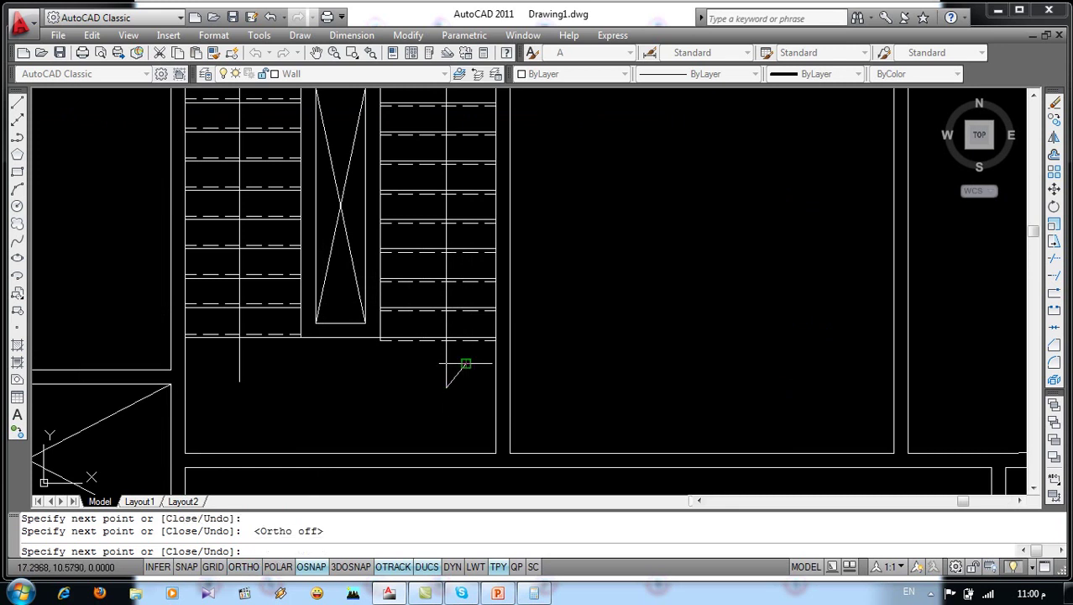
pyautogui.press('Return')
pyautogui.write('i')
pyautogui.press('Return')
pyautogui.click(455, 363)
pyautogui.click(446, 377)
pyautogui.press('Return')
pyautogui.click(445, 387)
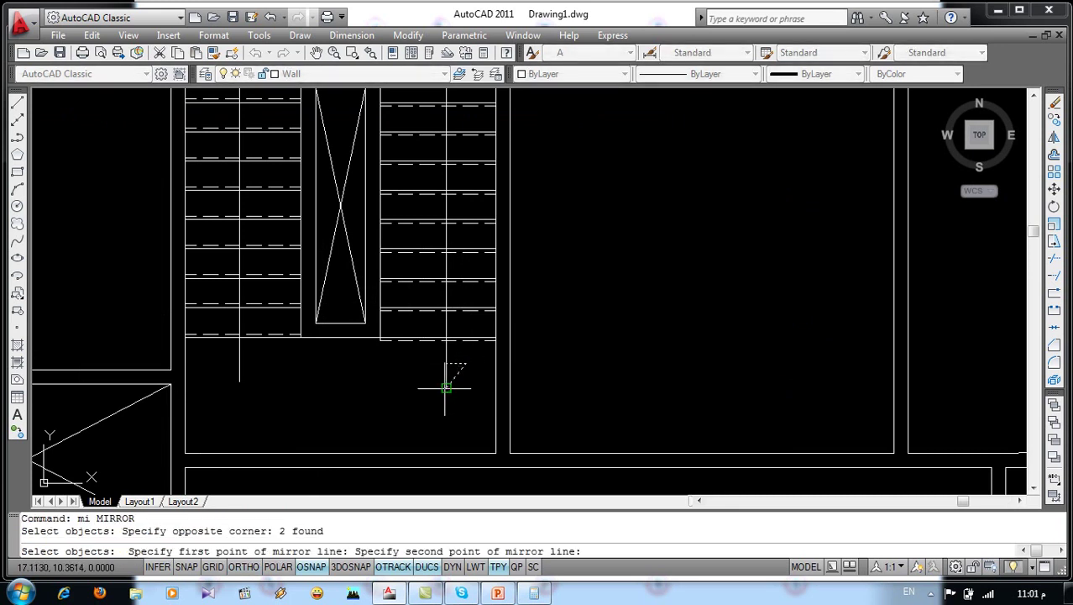
pyautogui.click(445, 363)
pyautogui.press('Return')
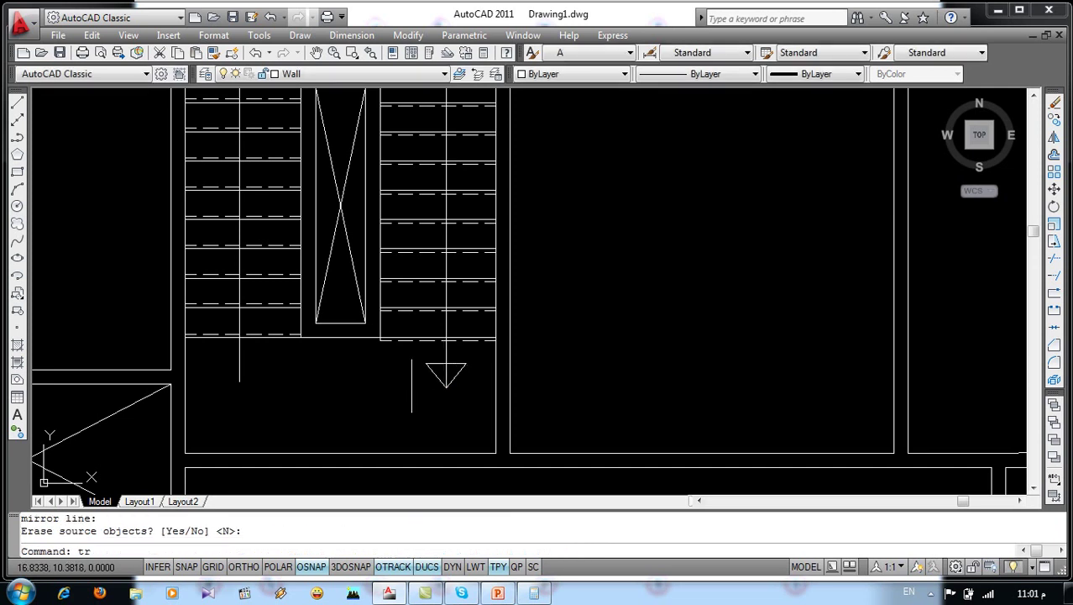
# Draw a small right-angle tick at the lower end of the left flight's walking line
pyautogui.press('Return')
pyautogui.press('Return')
pyautogui.scroll(2, 215, 394)
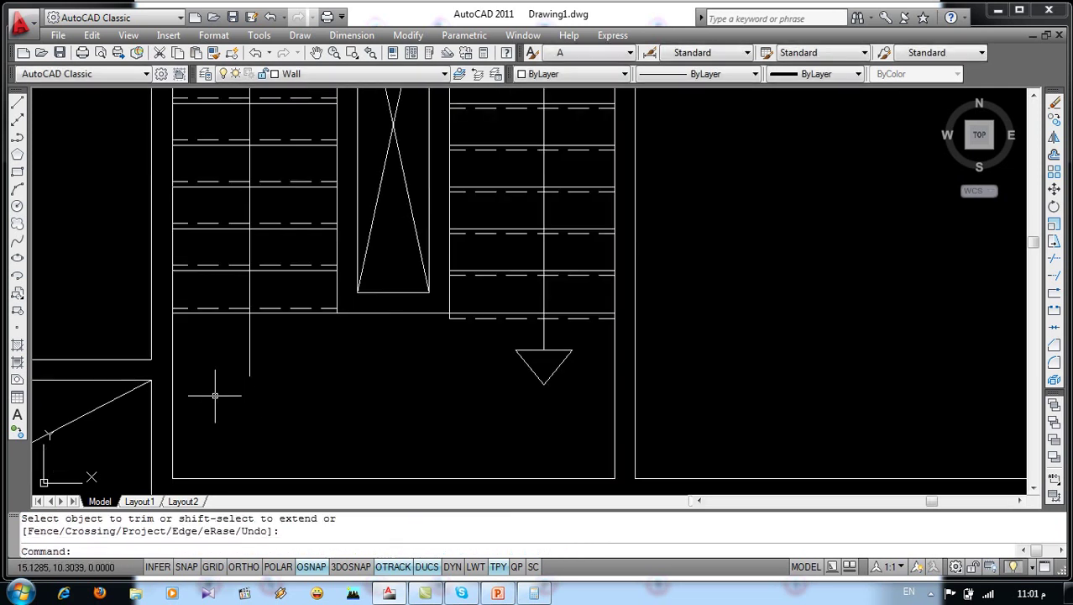
pyautogui.write('l')
pyautogui.press('Return')
pyautogui.click(250, 358)
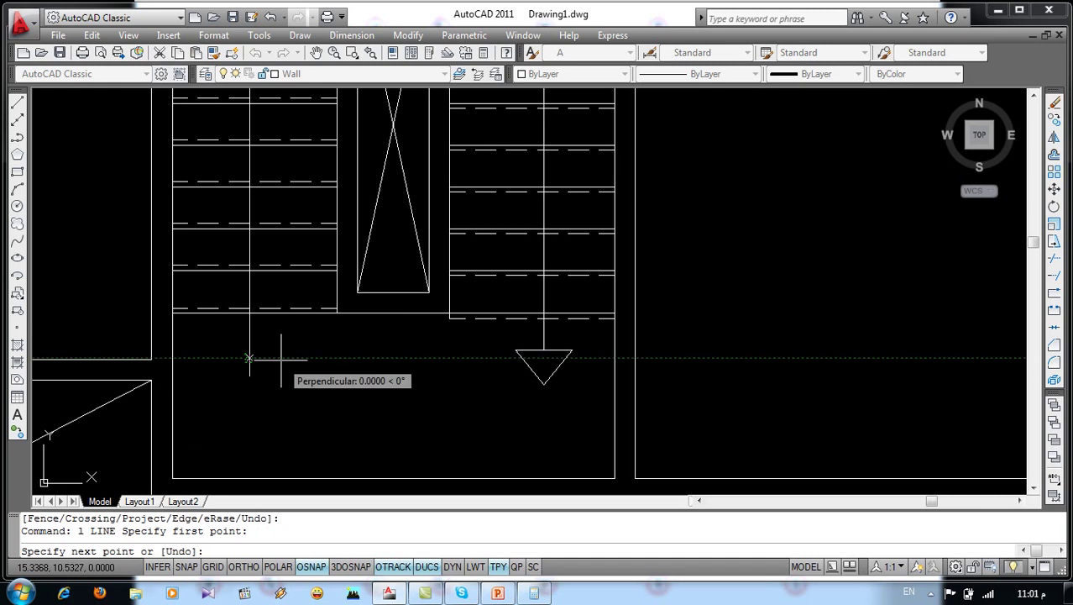
pyautogui.click(281, 359)
pyautogui.press('F8')
pyautogui.click(271, 360)
pyautogui.click(271, 367)
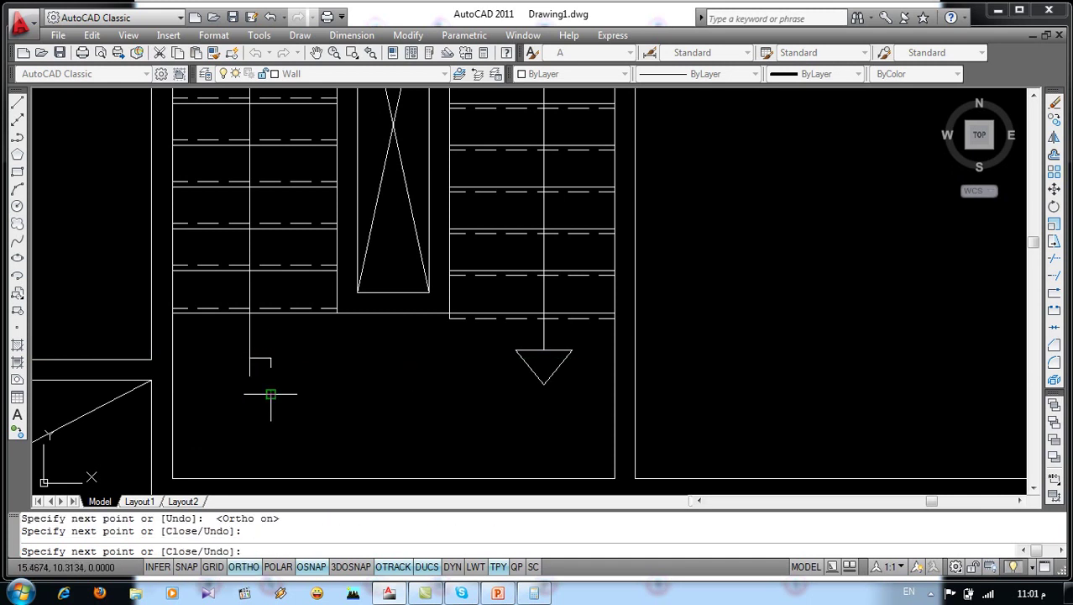
pyautogui.click(270, 393)
pyautogui.press('Return')
# Mirror the tick into a bracket mark and trim away the extra segment
pyautogui.write('mi')
pyautogui.press('Return')
pyautogui.click(279, 352)
pyautogui.click(267, 372)
pyautogui.press('Return')
pyautogui.click(249, 371)
pyautogui.click(256, 408)
pyautogui.press('Return')
pyautogui.write('r')
pyautogui.press('Return')
pyautogui.press('Return')
pyautogui.click(249, 370)
pyautogui.press('Return')
pyautogui.scroll(-5, 327, 367)
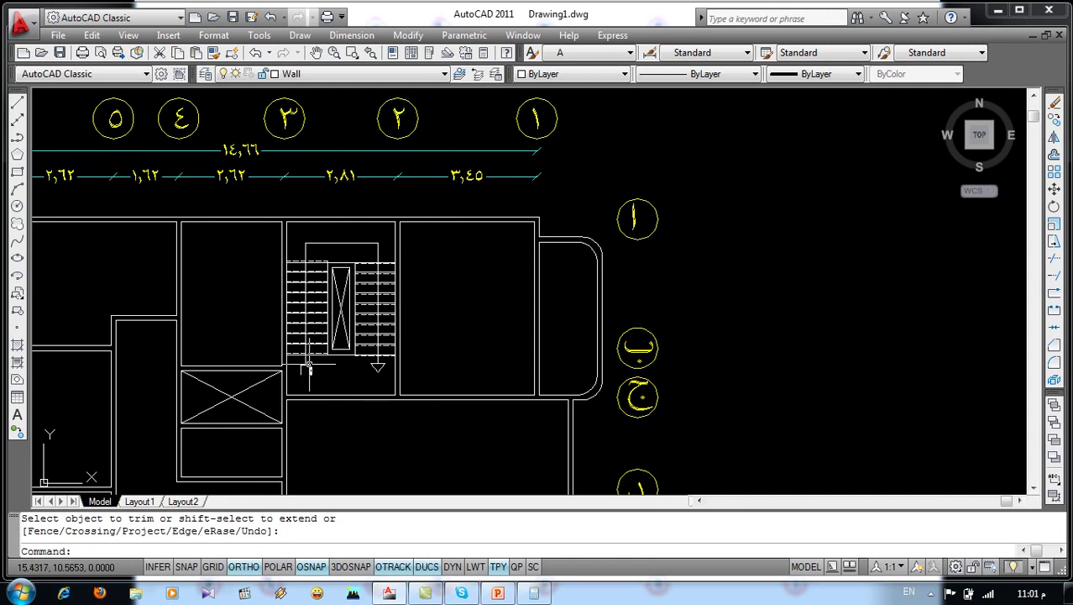
# Create a new layer named Door and set its colour to green
pyautogui.scroll(-1, 408, 286)
pyautogui.scroll(-1, 375, 270)
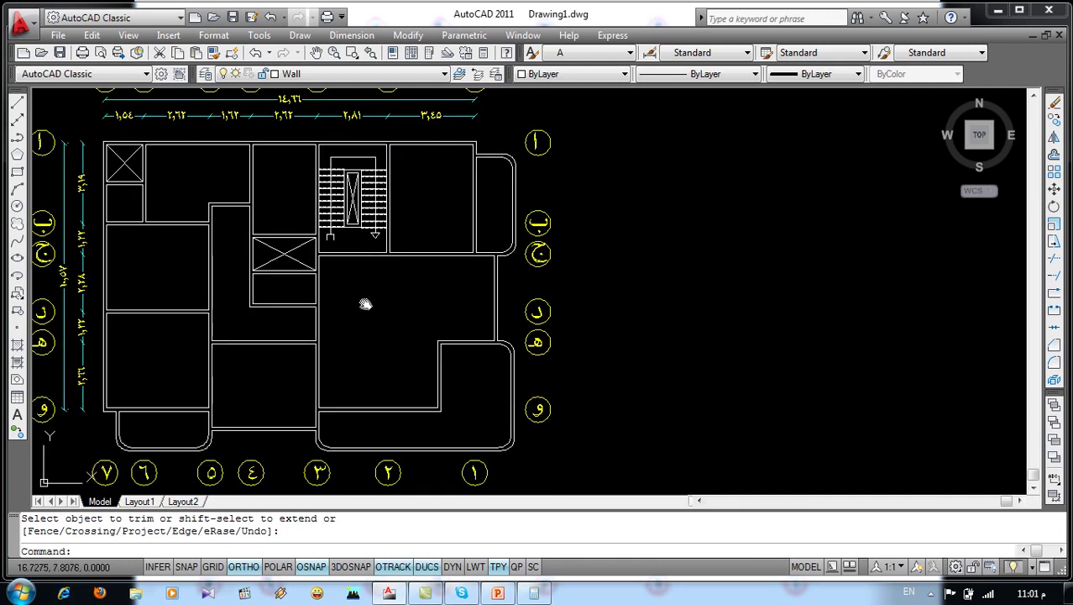
pyautogui.moveTo(365, 303); pyautogui.dragTo(388, 291, button='middle')
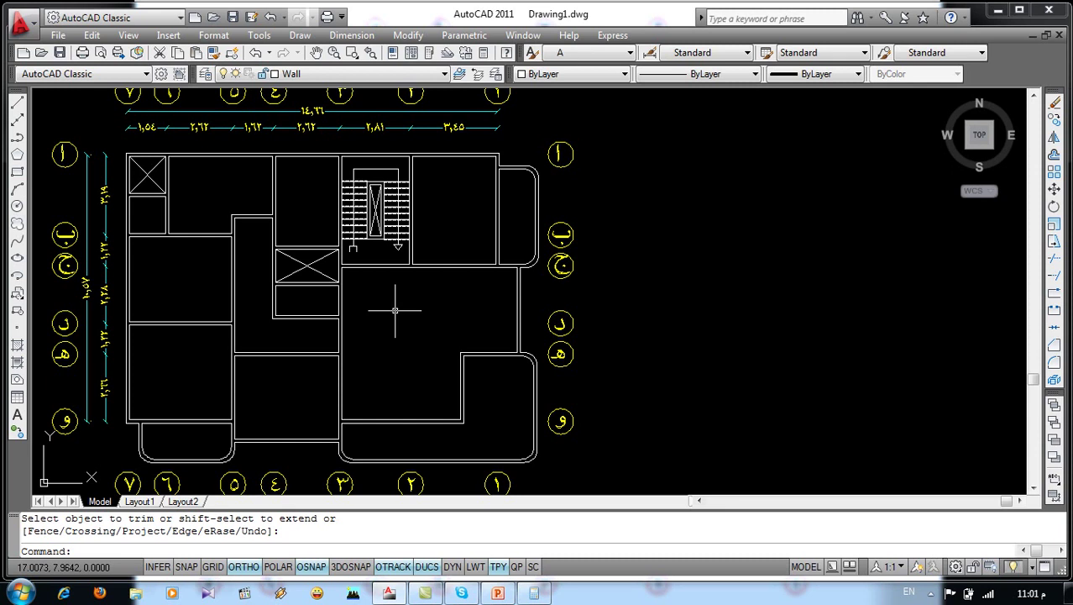
pyautogui.click(215, 74)
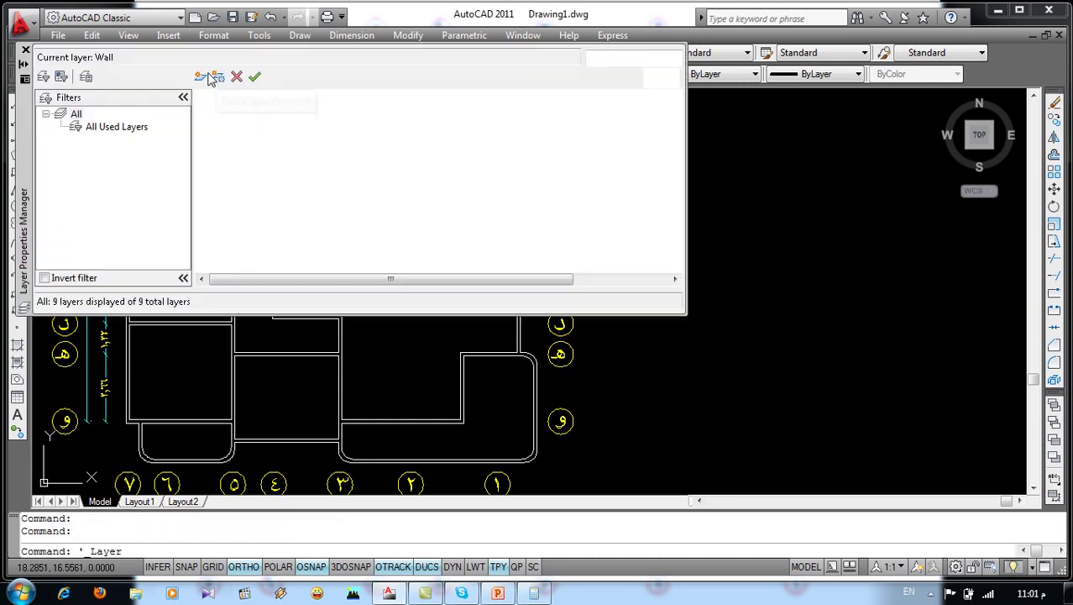
pyautogui.click(206, 78)
pyautogui.write('Door')
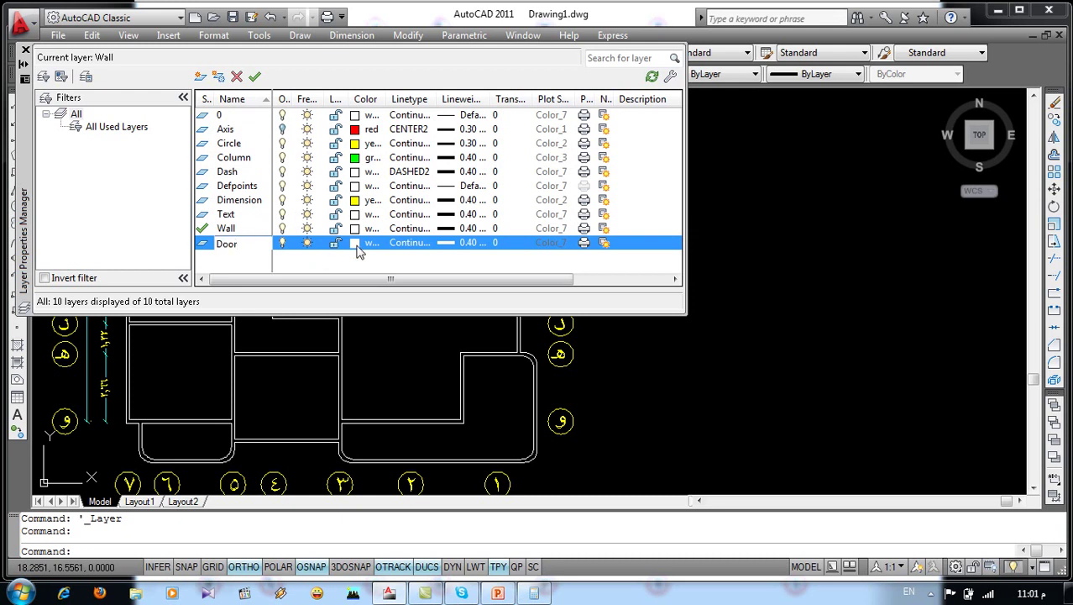
pyautogui.click(356, 245)
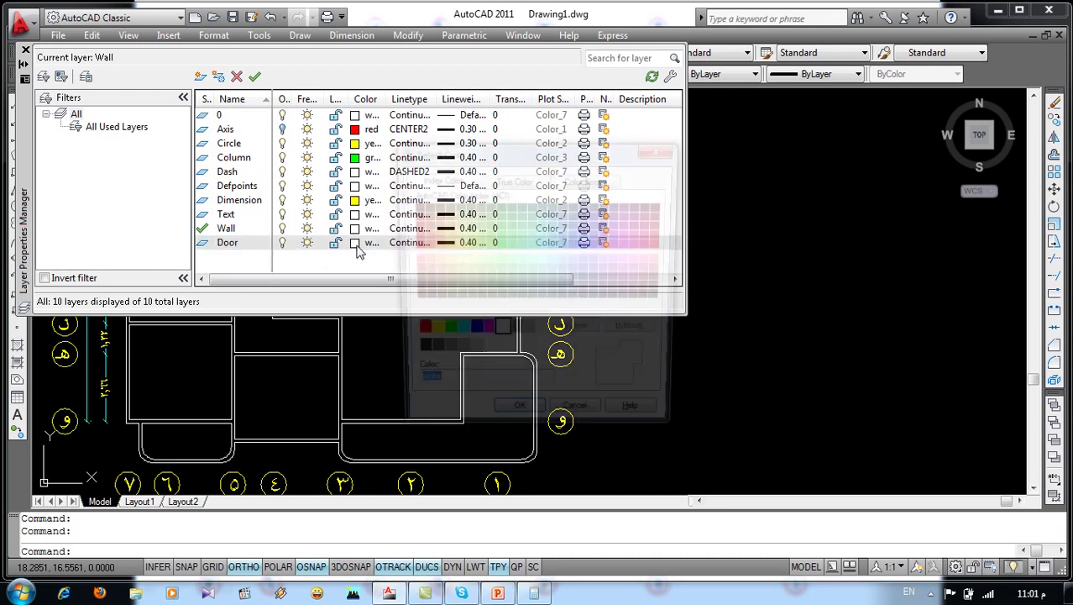
pyautogui.click(443, 333)
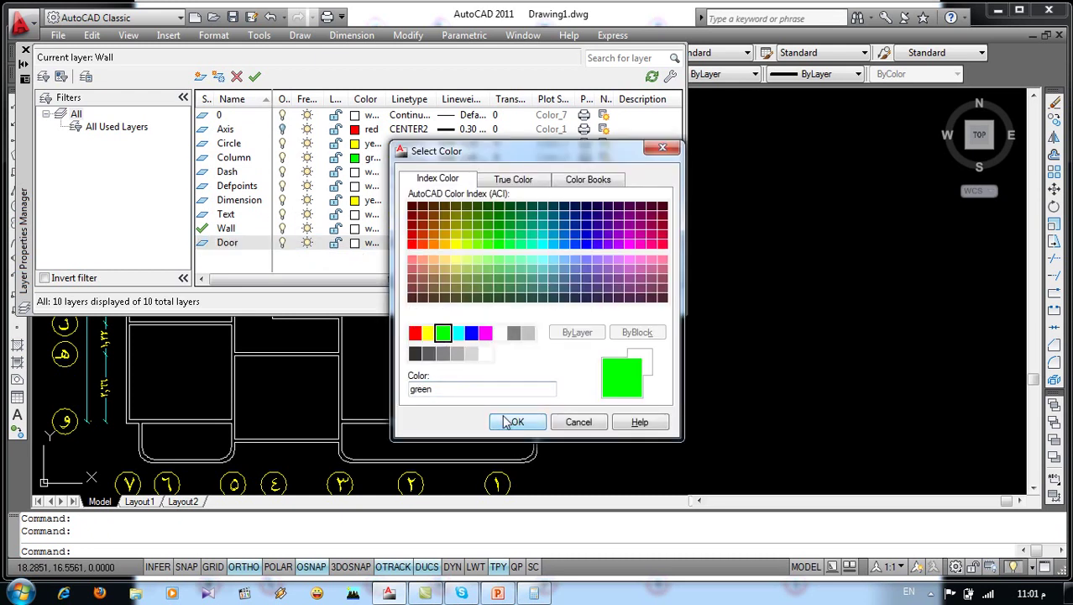
pyautogui.click(517, 422)
pyautogui.click(25, 52)
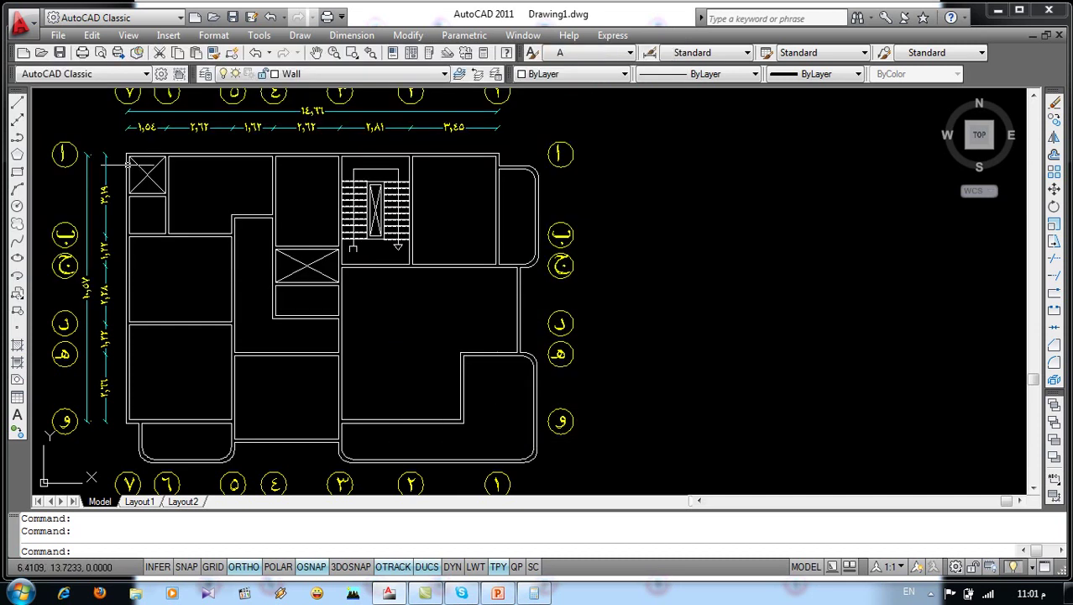
pyautogui.moveTo(517, 344)
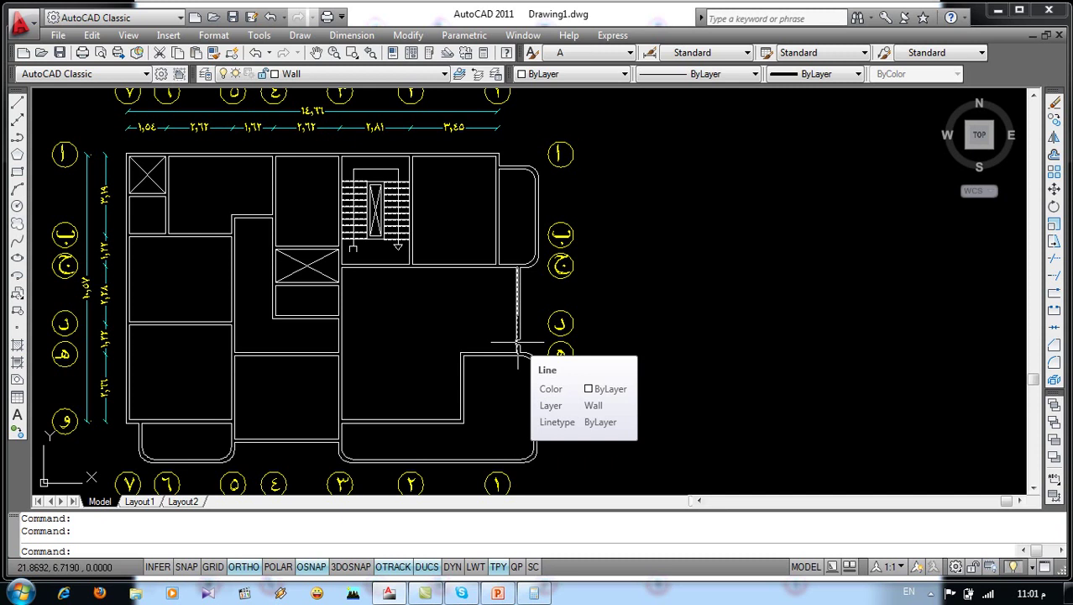
# Make Door the current layer and draw a 1-unit vertical door line
pyautogui.moveTo(599, 110); pyautogui.dragTo(359, 107, button='middle')
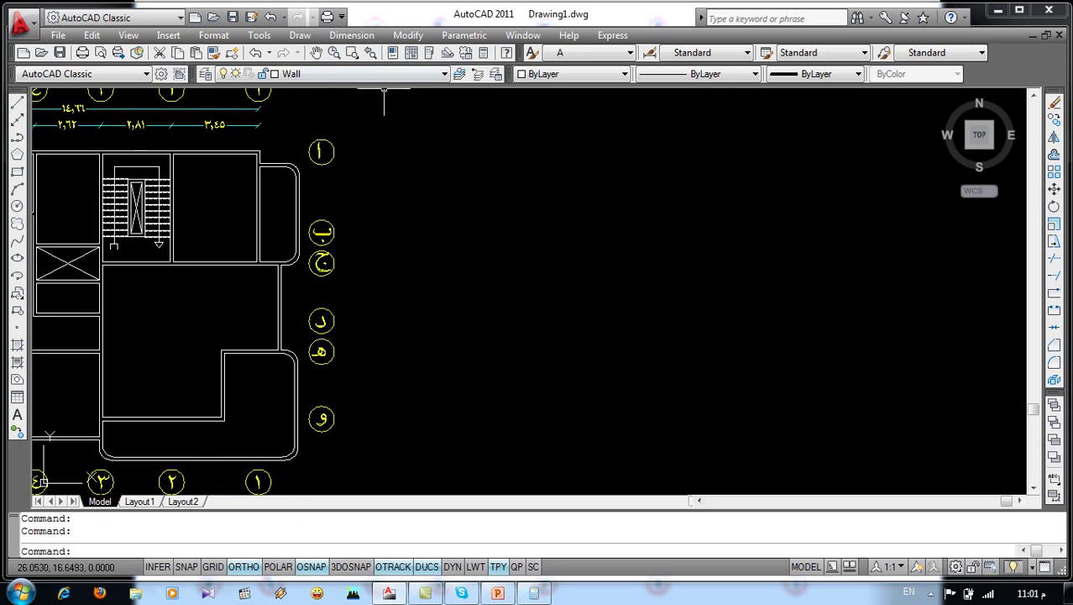
pyautogui.click(386, 77)
pyautogui.click(320, 180)
pyautogui.scroll(2, 427, 217)
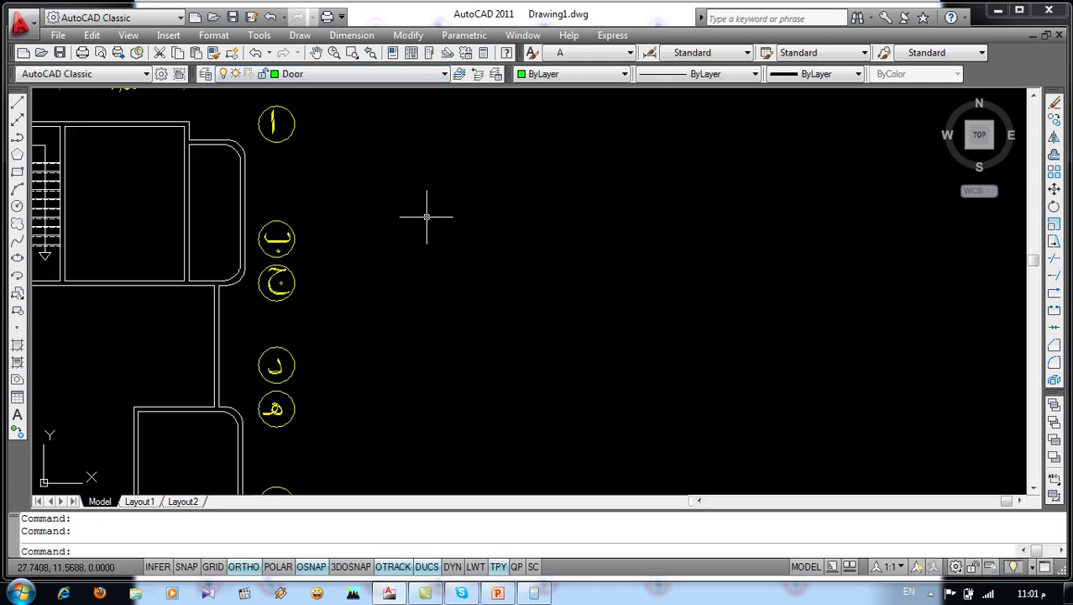
pyautogui.write('1')
pyautogui.press('Return')
pyautogui.click(419, 206)
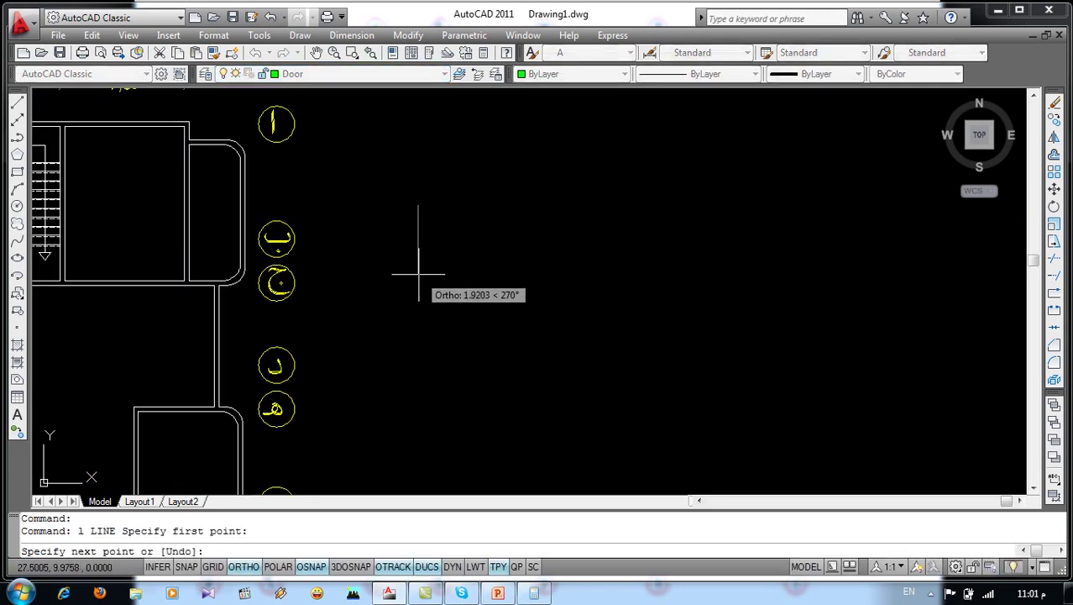
pyautogui.write('1')
pyautogui.press('Return')
pyautogui.press('Return')
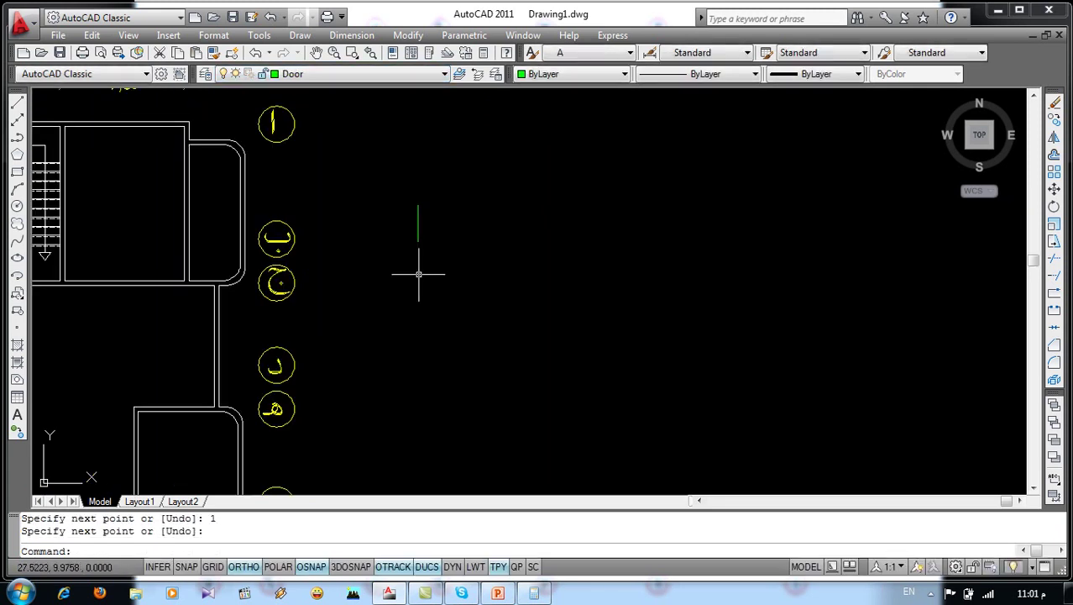
# Offset the door line 0.05 to form the leaf's second side
pyautogui.scroll(3, 413, 182)
pyautogui.scroll(2, 430, 227)
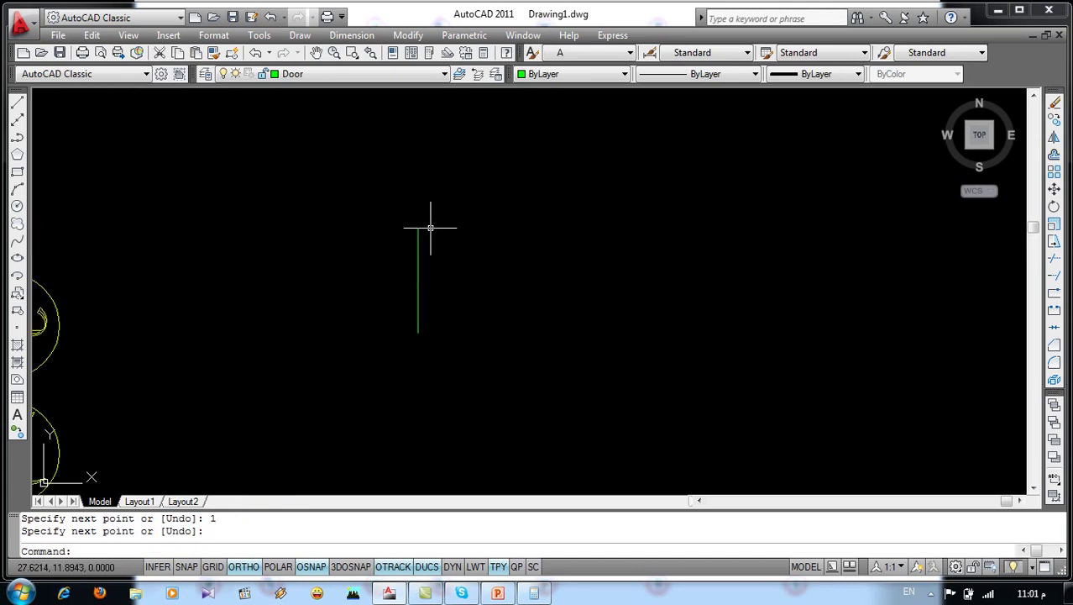
pyautogui.write('o')
pyautogui.press('Return')
pyautogui.write('.')
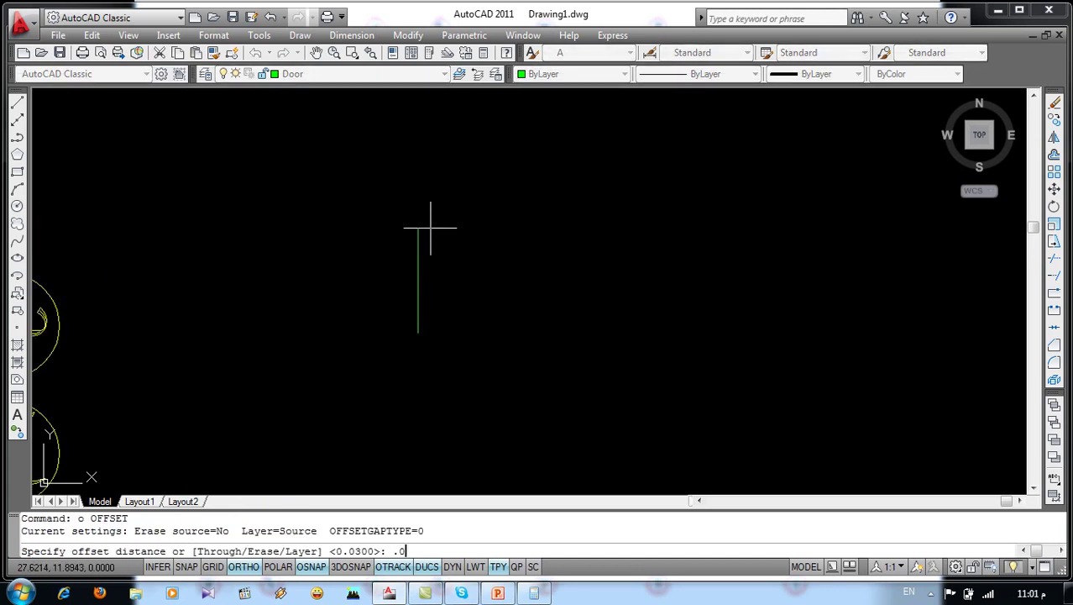
pyautogui.press('Return')
pyautogui.click(418, 237)
pyautogui.click(415, 270)
pyautogui.press('Return')
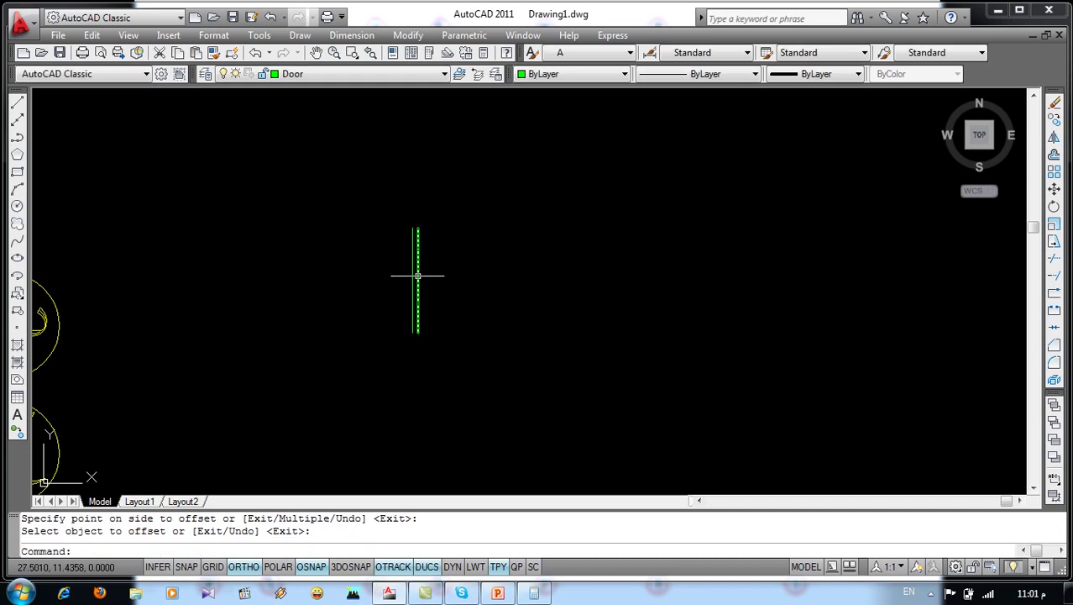
pyautogui.write('l')
# Close the top and bottom ends of the two parallel lines into a narrow rectangle
pyautogui.press('Return')
pyautogui.scroll(1, 417, 275)
pyautogui.click(407, 222)
pyautogui.click(414, 222)
pyautogui.press('Return')
pyautogui.press('Return')
pyautogui.click(407, 371)
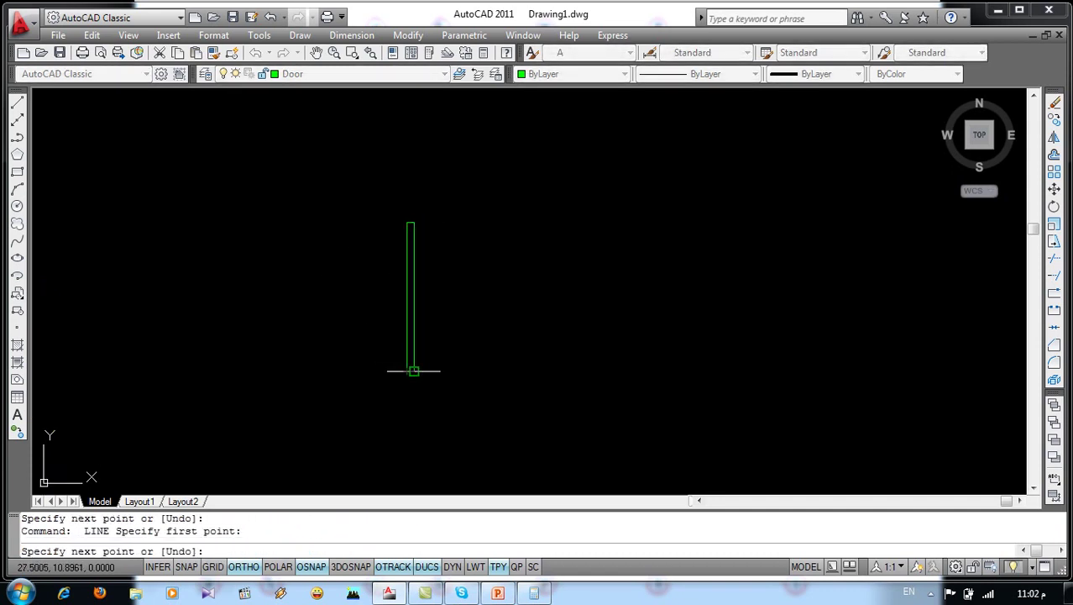
pyautogui.click(413, 371)
# Offset the rectangle's end edges 0.1 inward to form small end boxes
pyautogui.press('Return')
pyautogui.write('o')
pyautogui.press('Return')
pyautogui.write('.')
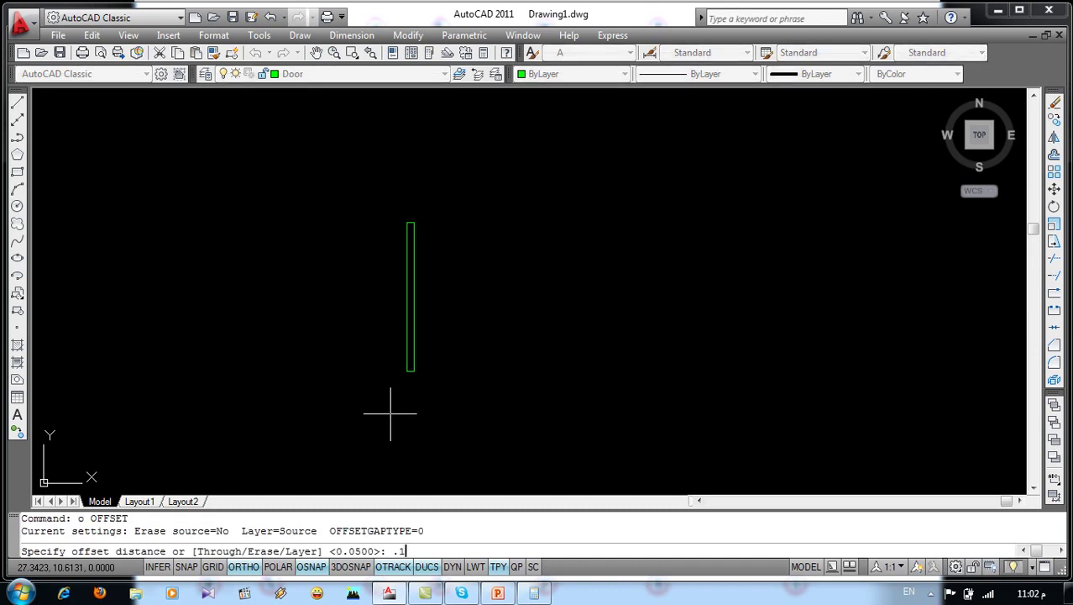
pyautogui.press('Return')
pyautogui.scroll(2, 395, 386)
pyautogui.scroll(2, 403, 378)
pyautogui.click(409, 376)
pyautogui.click(410, 357)
pyautogui.scroll(-4, 392, 320)
pyautogui.scroll(3, 378, 336)
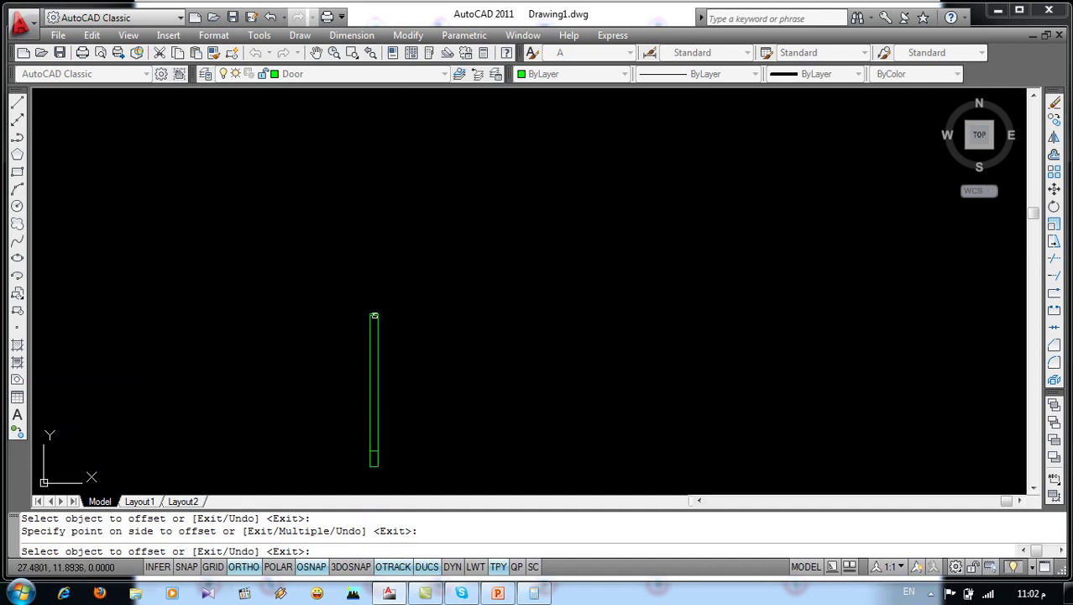
pyautogui.press('Return')
pyautogui.scroll(1, 383, 419)
pyautogui.moveTo(383, 419); pyautogui.dragTo(374, 347, button='middle')
# Start HATCH and choose the SOLID fill pattern
pyautogui.write('h')
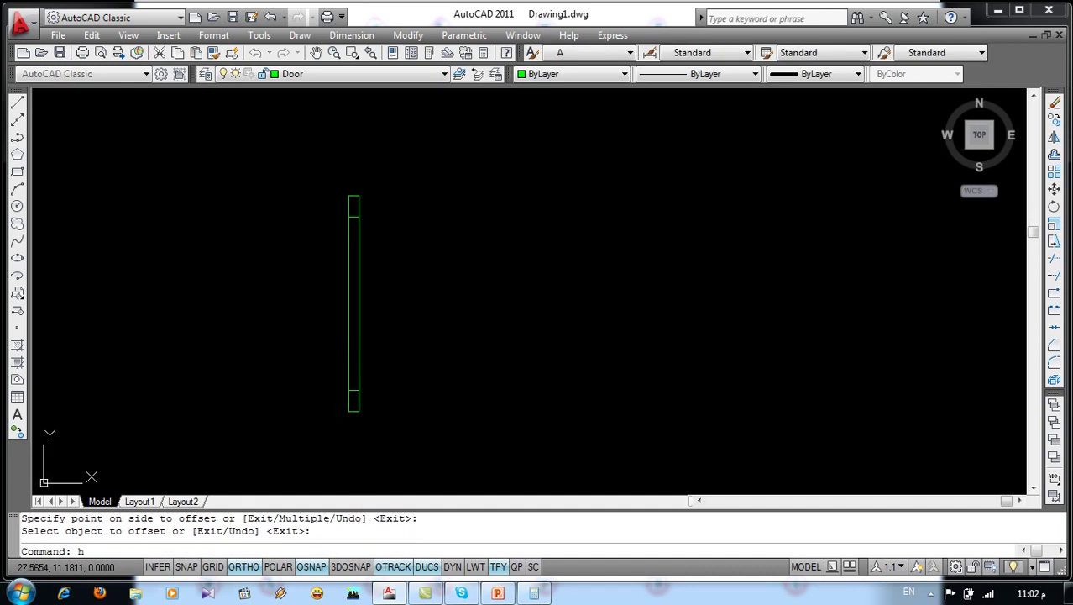
pyautogui.press('Return')
pyautogui.click(517, 168)
pyautogui.click(442, 190)
# Apply SOLID hatch to the top and bottom end boxes of the door leaf
pyautogui.click(509, 447)
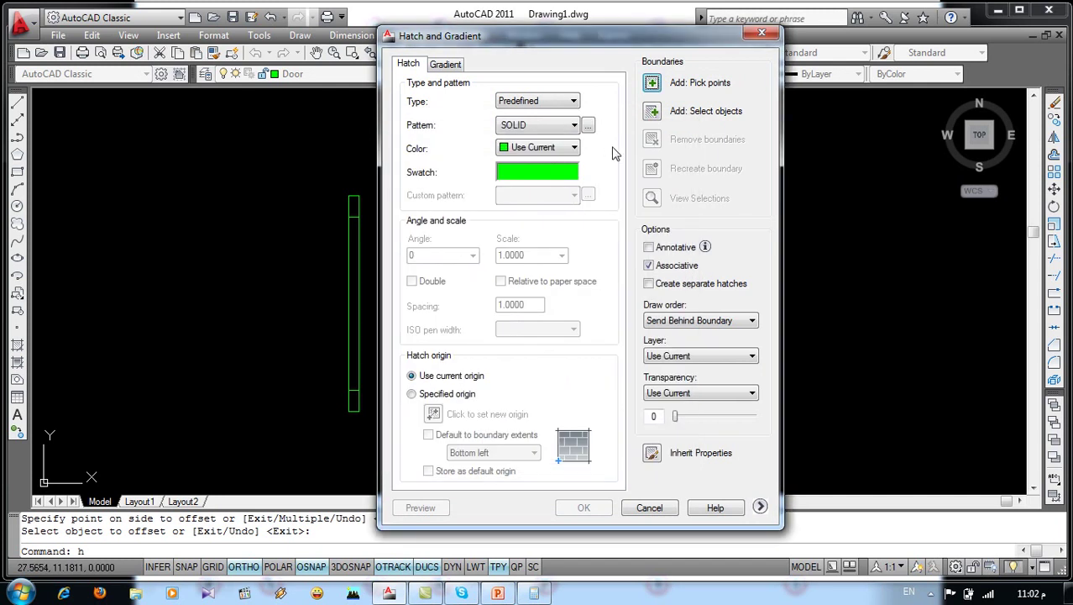
pyautogui.click(652, 84)
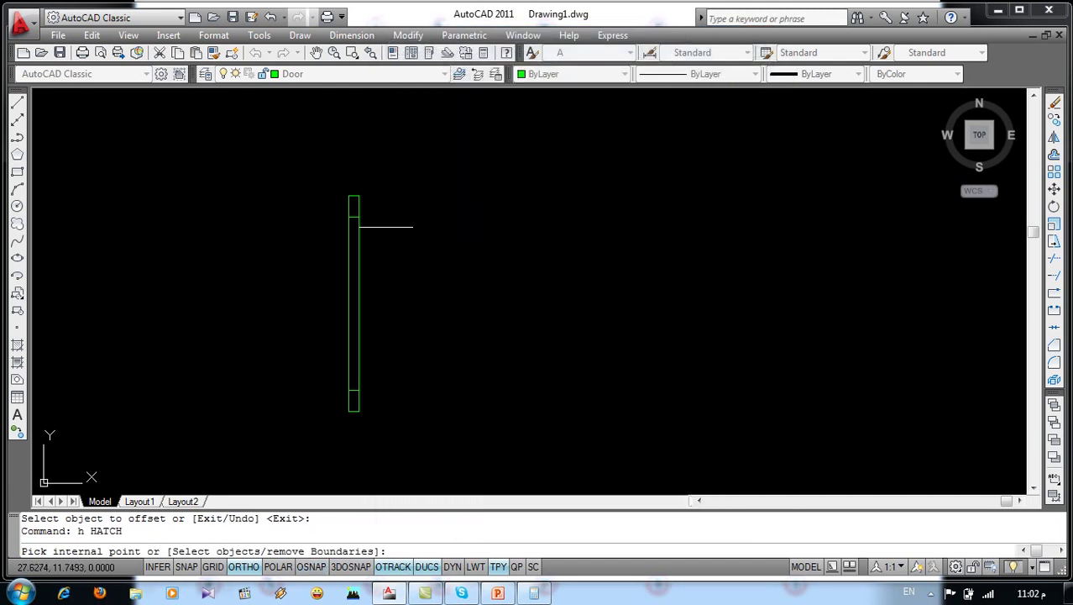
pyautogui.click(353, 212)
pyautogui.click(353, 399)
pyautogui.press('Return')
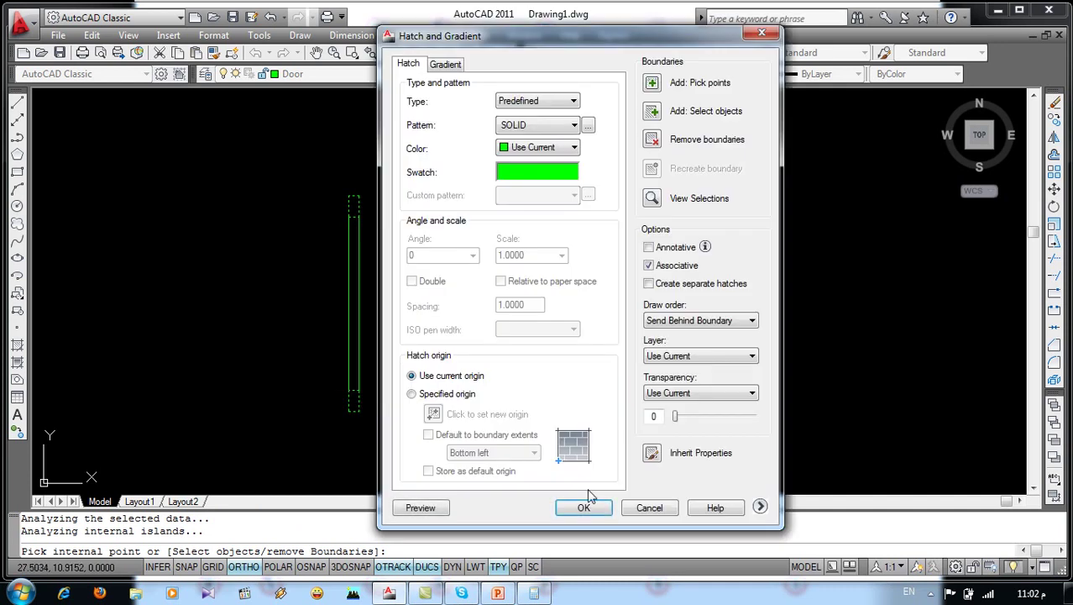
pyautogui.click(586, 508)
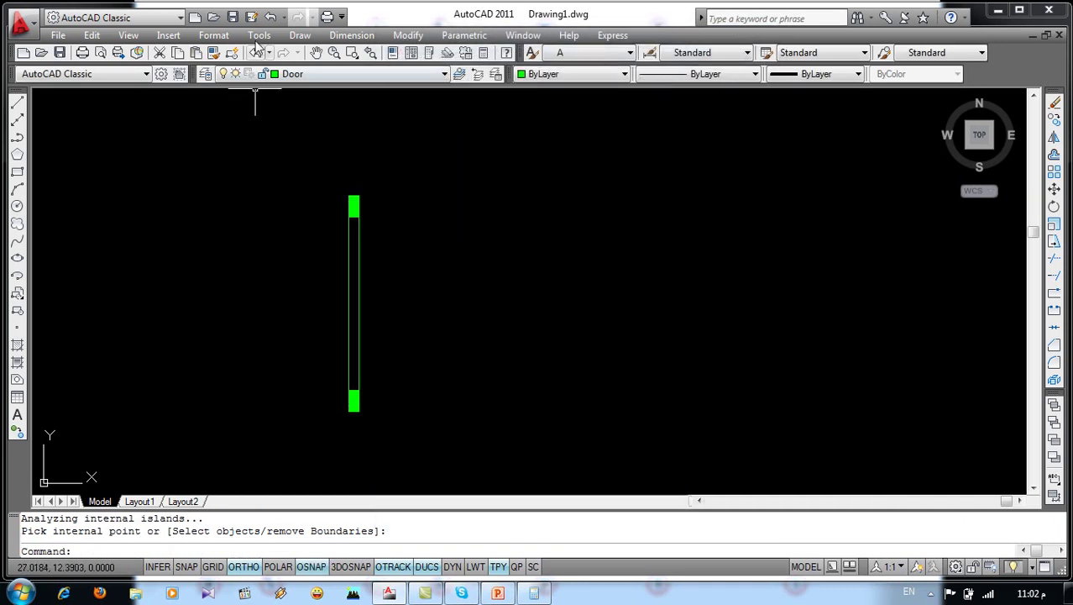
pyautogui.click(300, 35)
# Draw a -90° start-center-angle arc from the door's top end around its bottom
pyautogui.moveTo(315, 246)
pyautogui.click(466, 282)
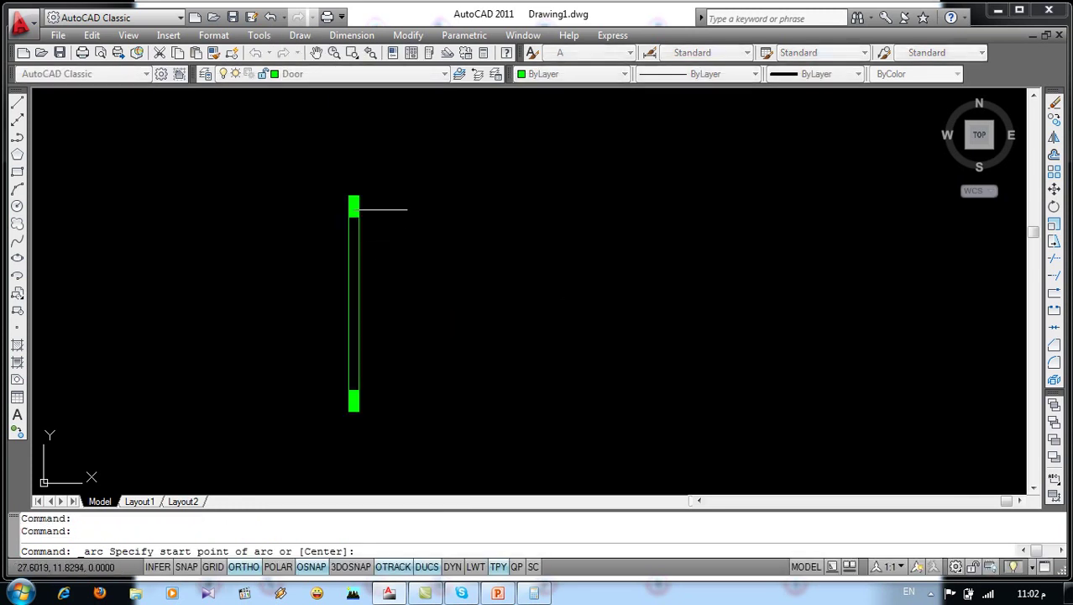
pyautogui.click(357, 192)
pyautogui.click(355, 411)
pyautogui.write('-90')
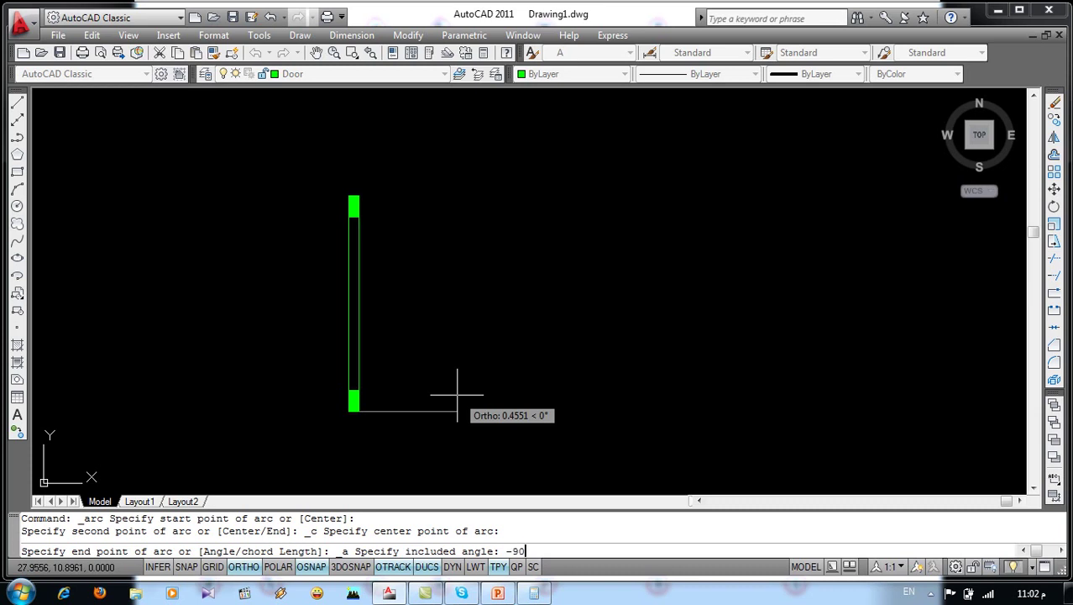
pyautogui.press('Return')
# Draw a 0.25 jamb line downward from the arc's end
pyautogui.write('l')
pyautogui.press('Return')
pyautogui.click(575, 411)
pyautogui.write('.25')
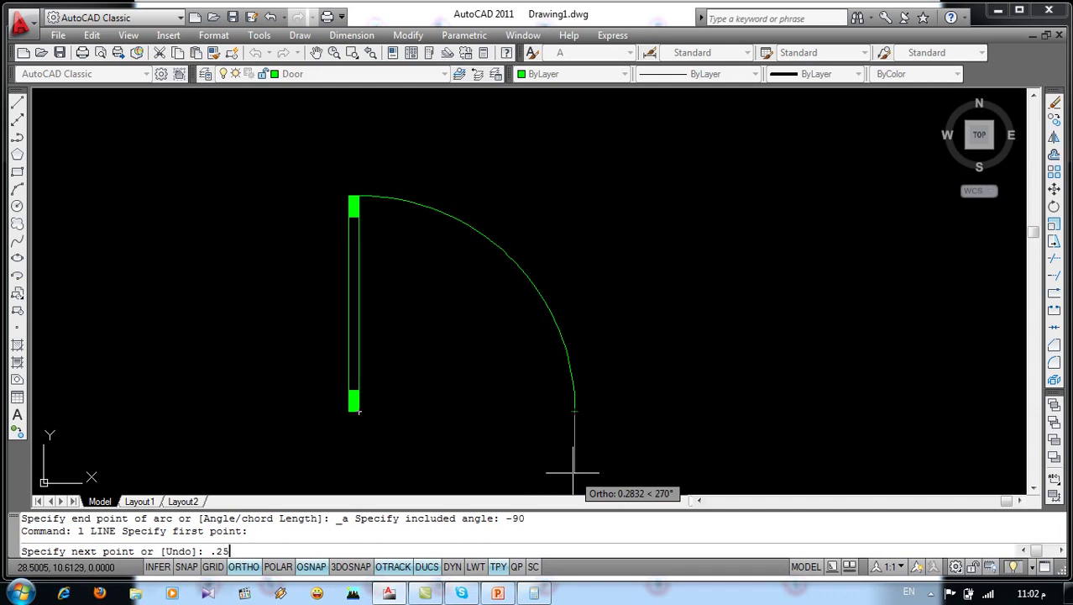
pyautogui.press('Return')
pyautogui.press('Return')
pyautogui.moveTo(364, 424); pyautogui.dragTo(366, 340, button='middle')
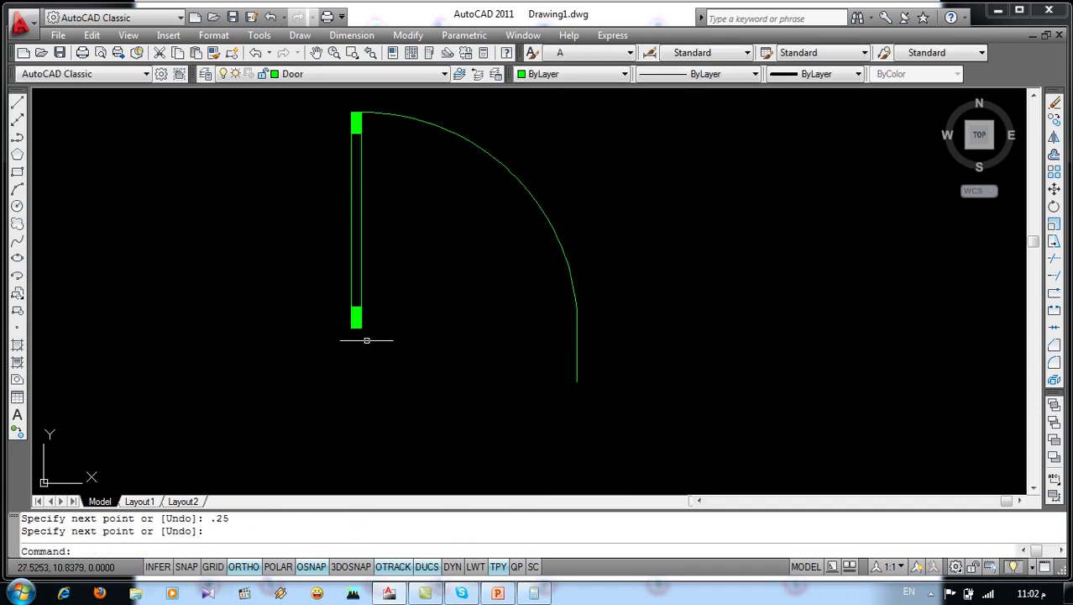
pyautogui.press('Return')
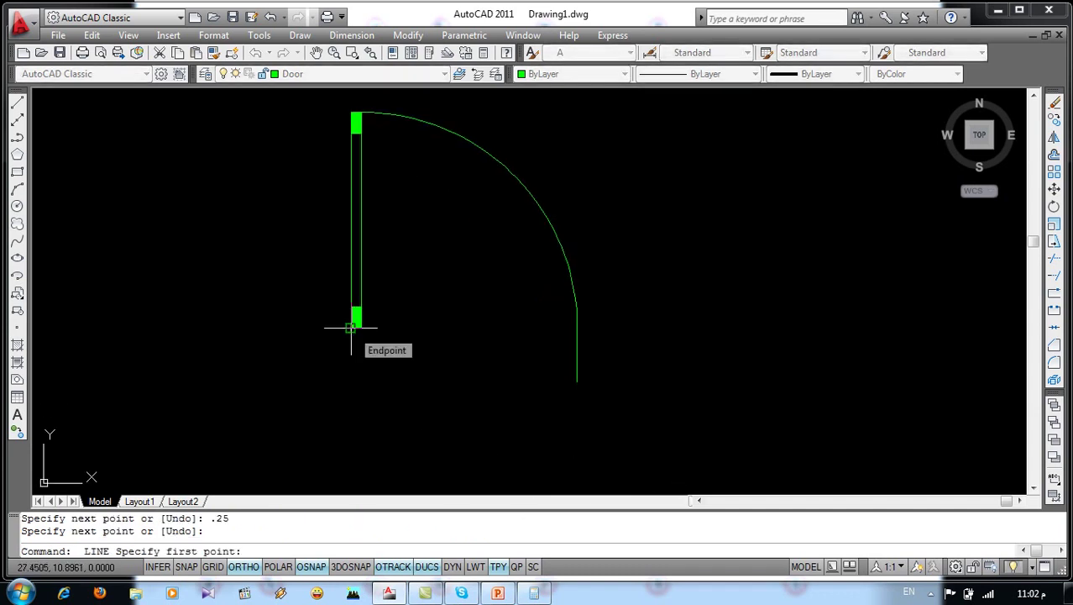
# At the door's bottom, add a 0.25 line downward and a 0.125 line to the left
pyautogui.click(351, 333)
pyautogui.write('.25')
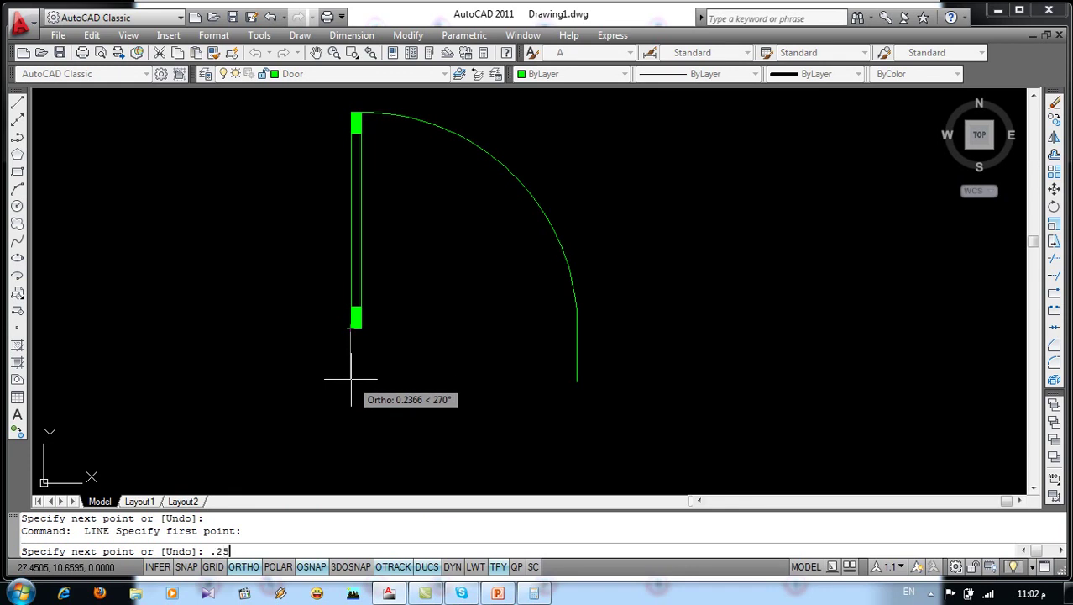
pyautogui.press('Return')
pyautogui.press('Return')
pyautogui.press('Return')
pyautogui.click(356, 327)
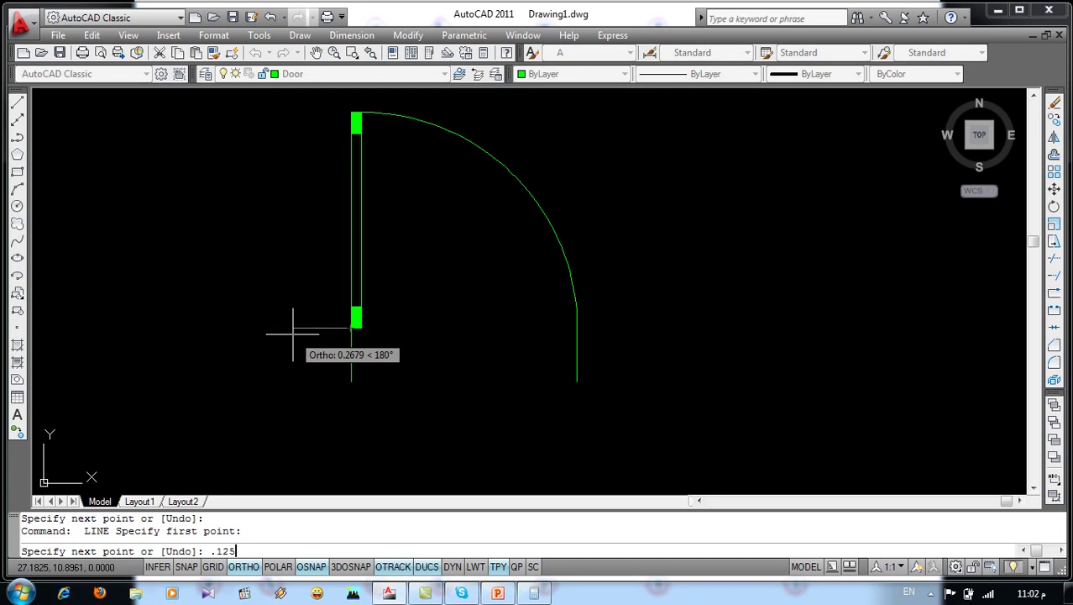
pyautogui.press('Return')
pyautogui.press('Return')
pyautogui.scroll(-4, 383, 364)
pyautogui.moveTo(383, 364); pyautogui.dragTo(438, 366, button='middle')
pyautogui.scroll(3, 443, 374)
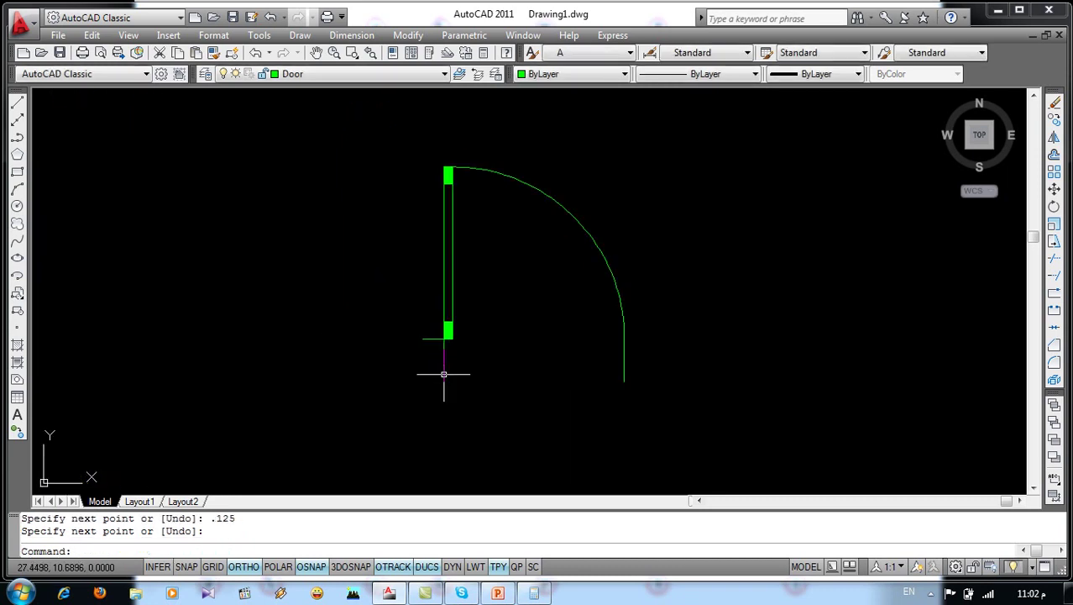
pyautogui.write('mi')
pyautogui.press('Return')
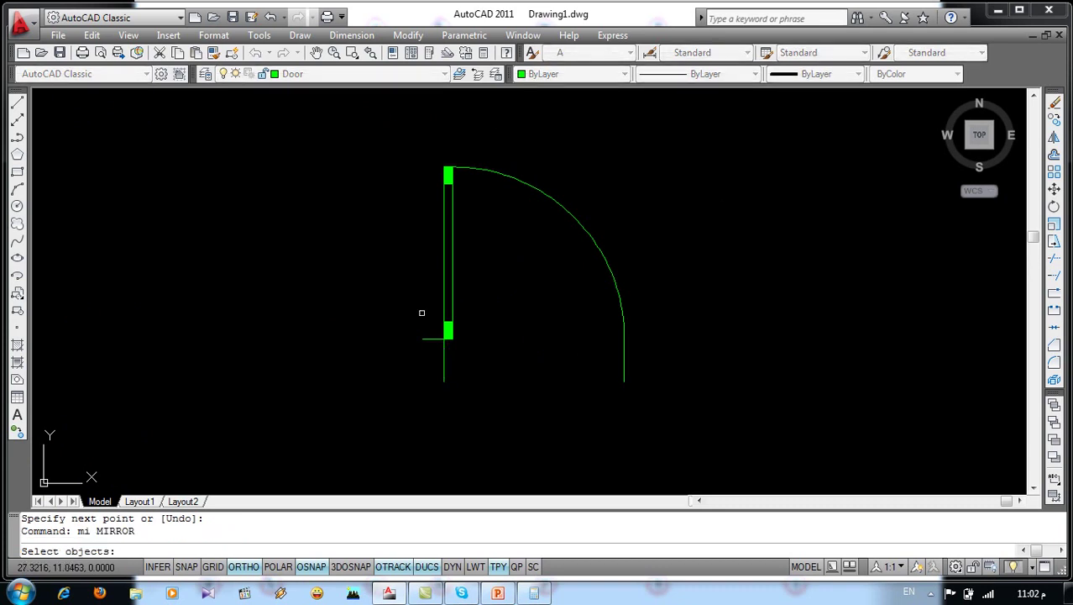
# Mirror the door leaf and swing across a vertical axis to its right, keeping the original
pyautogui.click(695, 121)
pyautogui.click(350, 441)
pyautogui.press('Return')
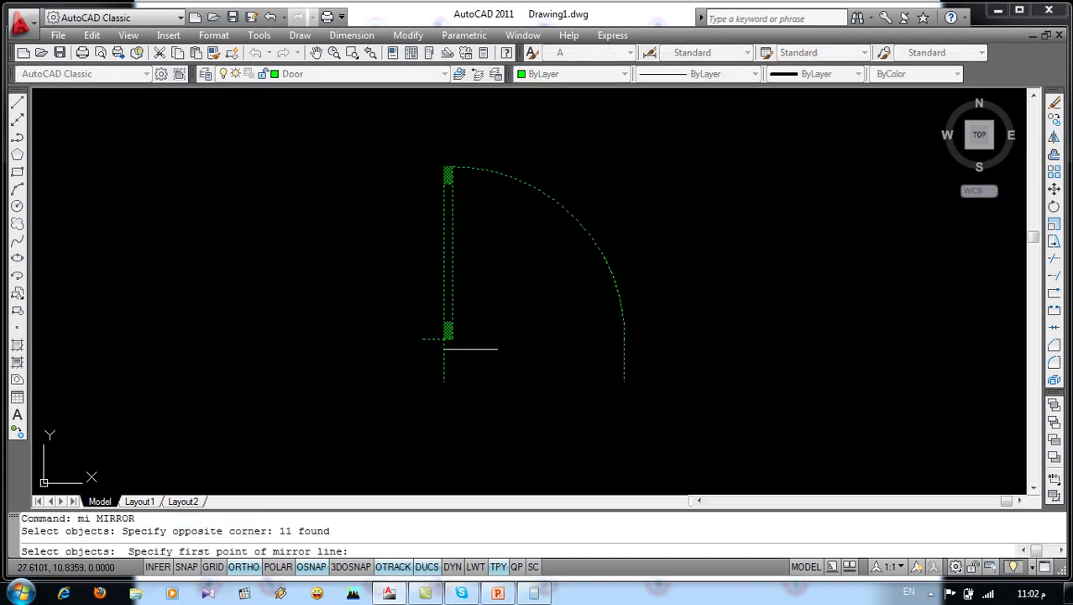
pyautogui.click(702, 374)
pyautogui.press('Return')
pyautogui.moveTo(700, 419)
pyautogui.mouseDown(button='middle')
pyautogui.moveTo(522, 446)
pyautogui.moveTo(491, 428)
pyautogui.mouseUp(button='middle')
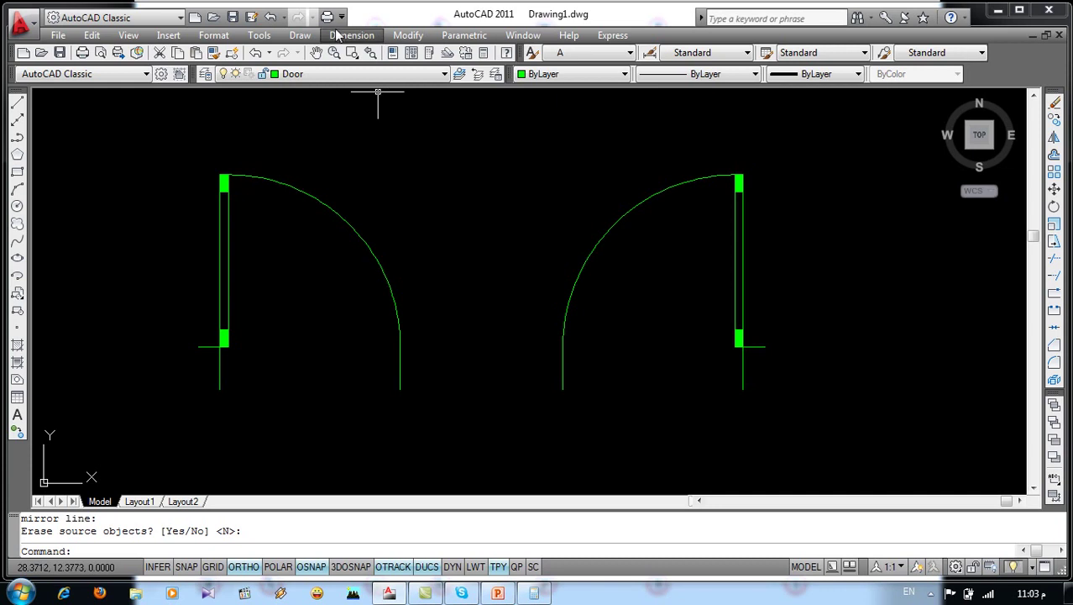
pyautogui.click(305, 42)
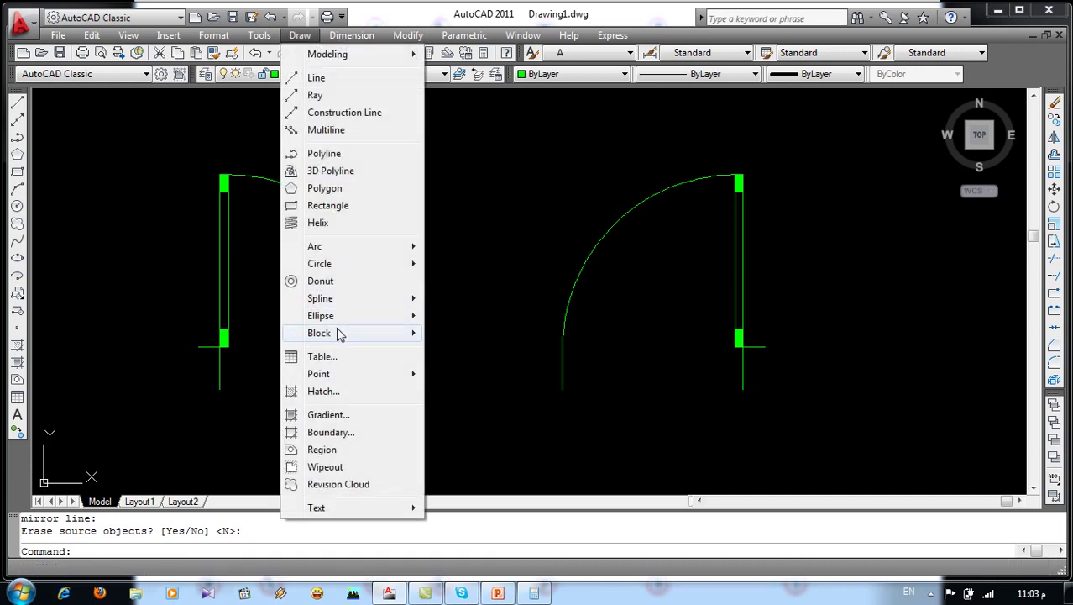
# Define block Door R from the right door, based at its bottom corner
pyautogui.moveTo(319, 333)
pyautogui.click(461, 334)
pyautogui.write('Door R')
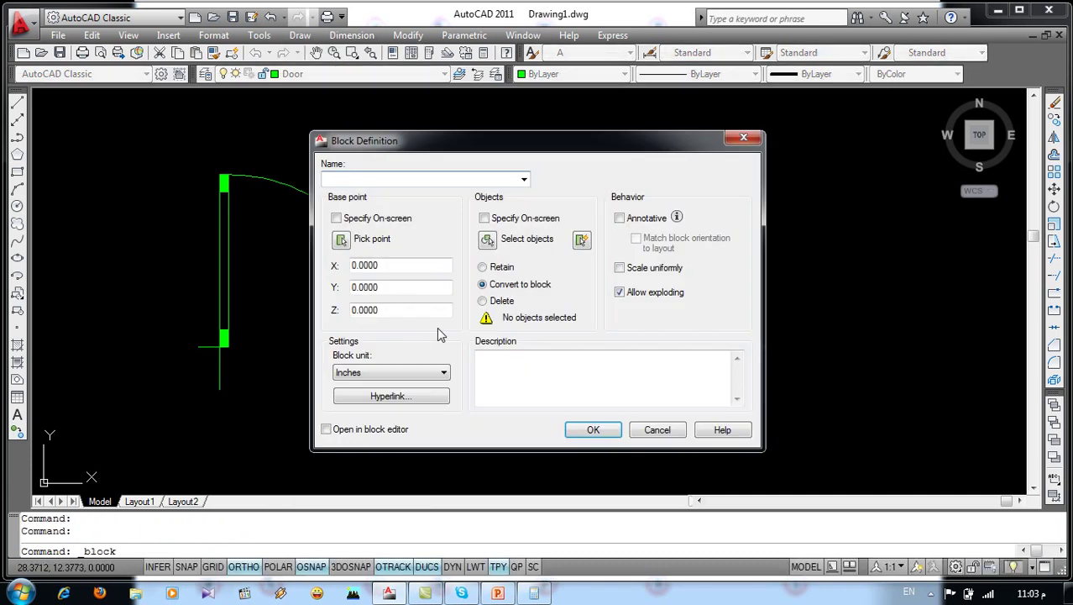
pyautogui.click(341, 241)
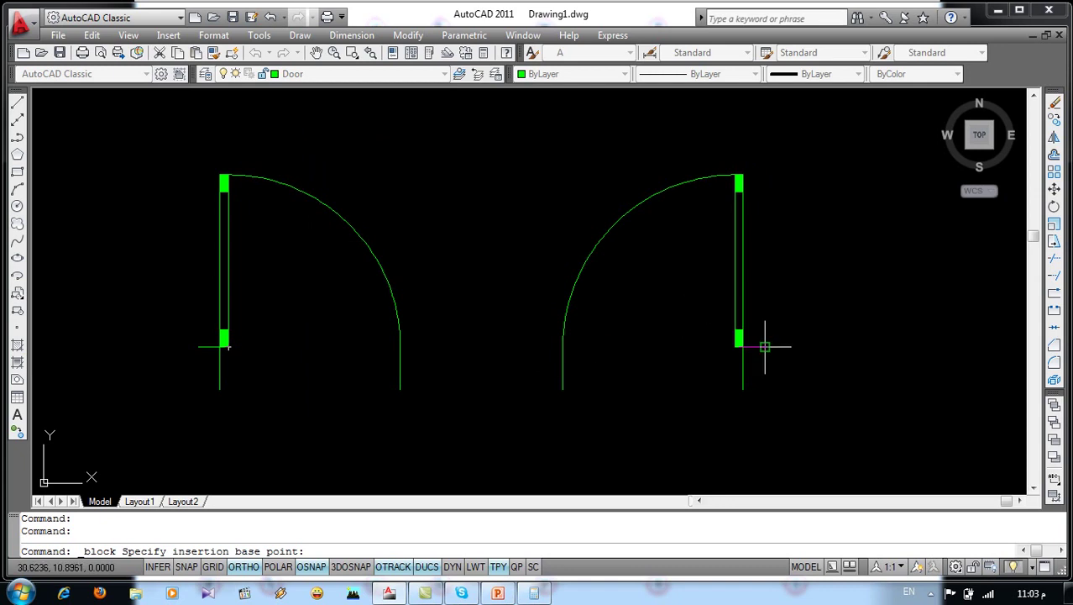
pyautogui.click(765, 346)
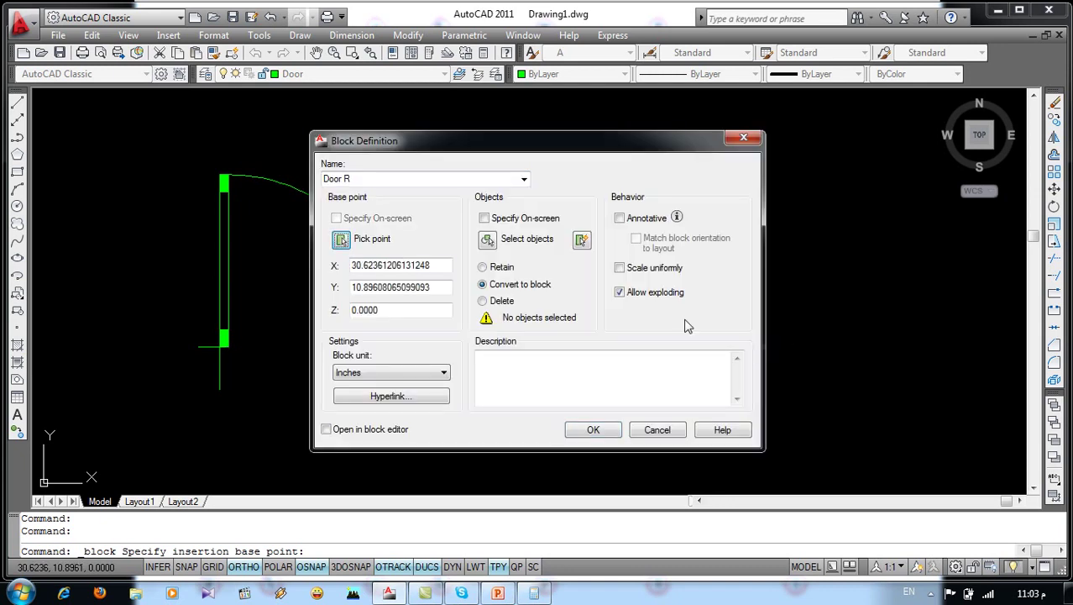
pyautogui.click(793, 146)
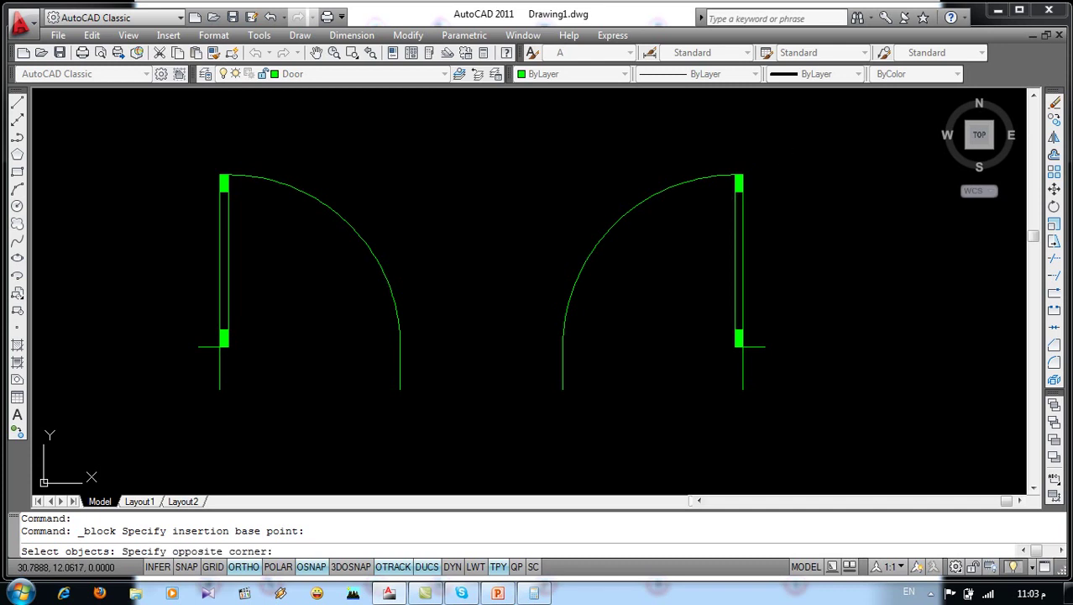
pyautogui.click(563, 377)
pyautogui.press('Return')
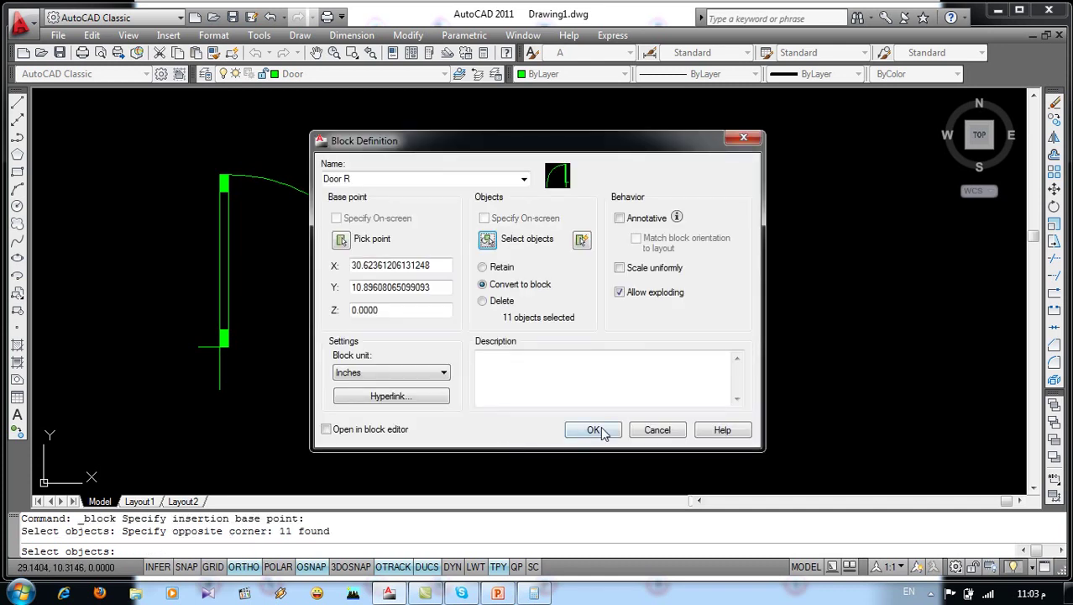
pyautogui.click(594, 430)
# Define block Door L from the left door, based at the door's endpoint
pyautogui.press('Return')
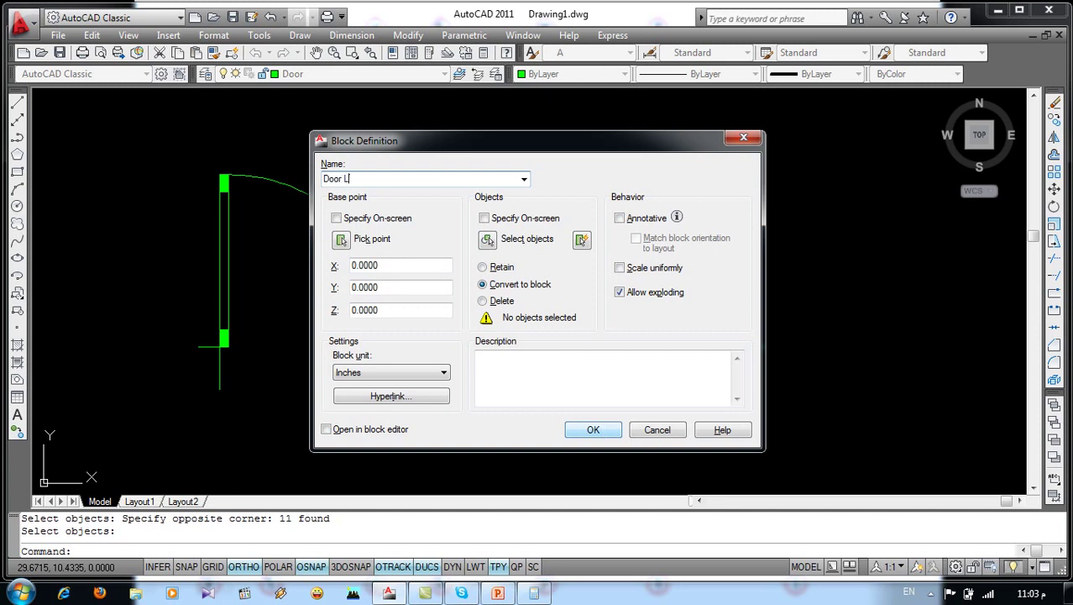
pyautogui.click(341, 241)
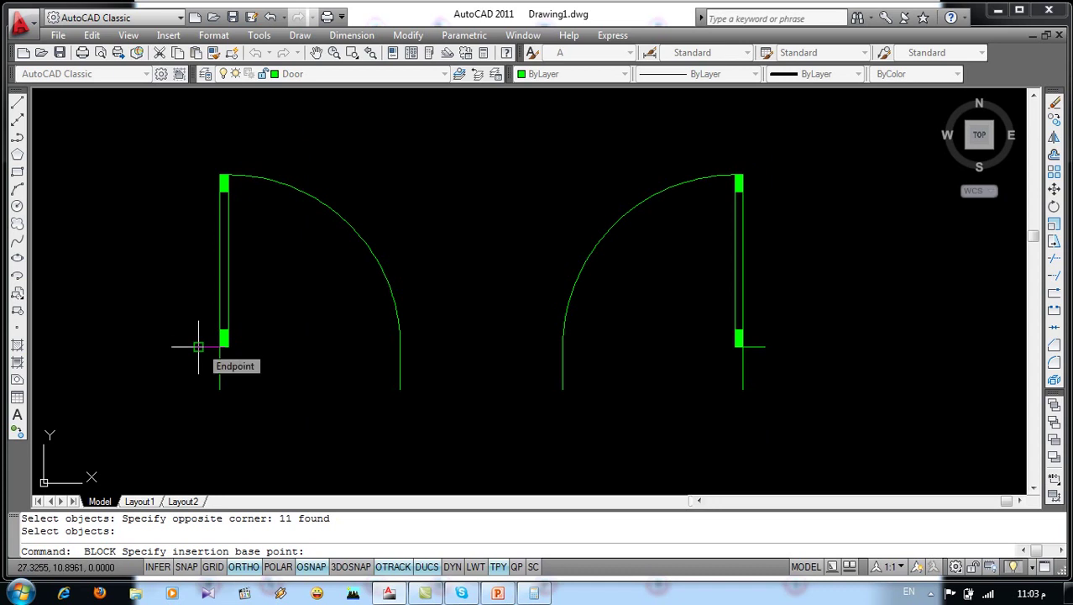
pyautogui.click(199, 346)
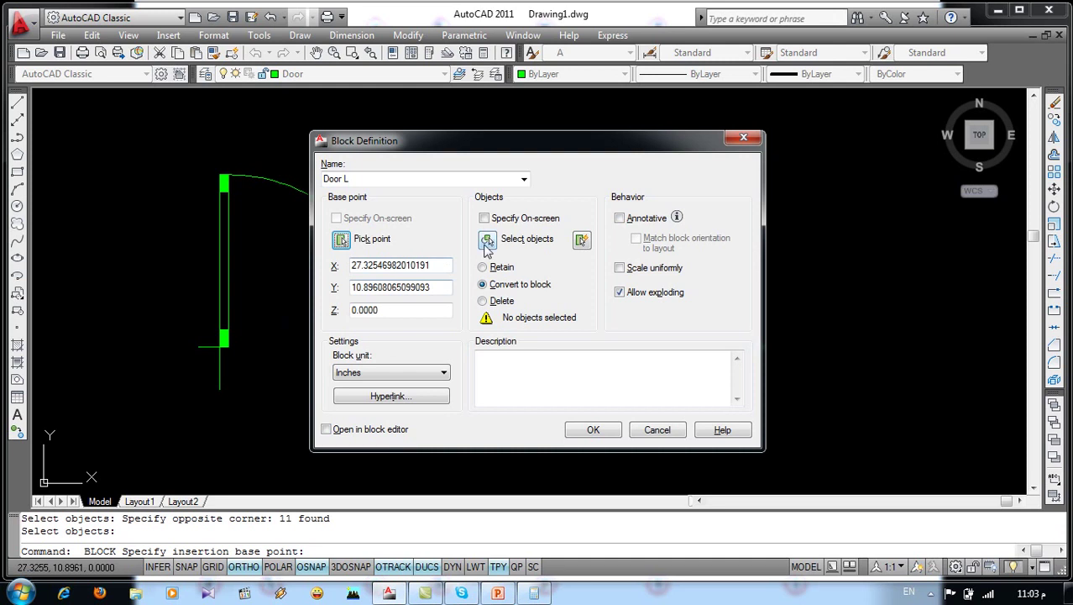
pyautogui.click(487, 240)
pyautogui.click(437, 154)
pyautogui.click(153, 422)
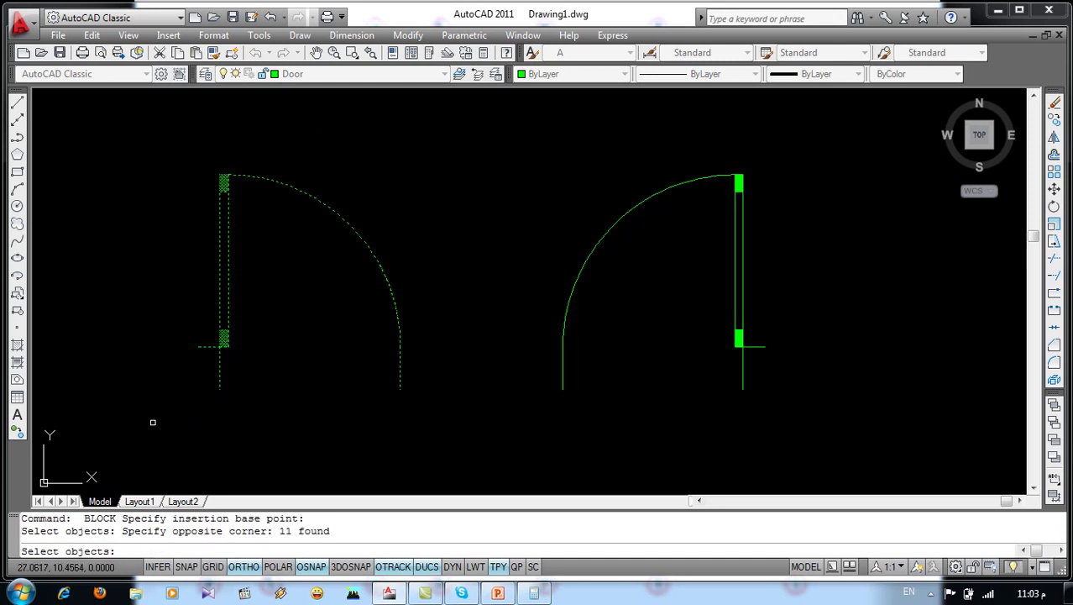
pyautogui.press('Return')
pyautogui.click(590, 431)
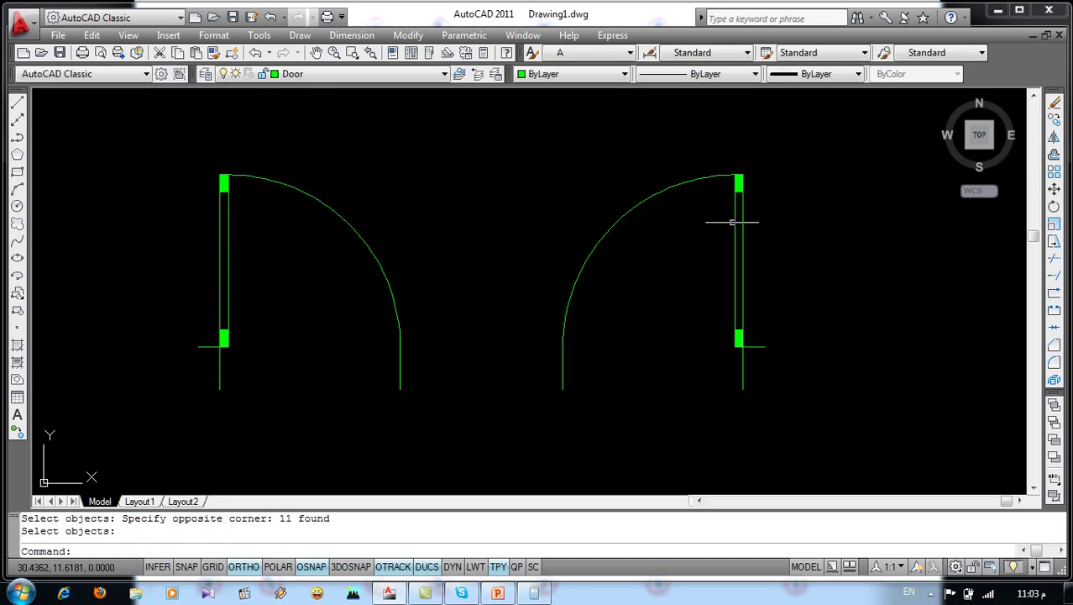
pyautogui.click(829, 136)
pyautogui.click(193, 424)
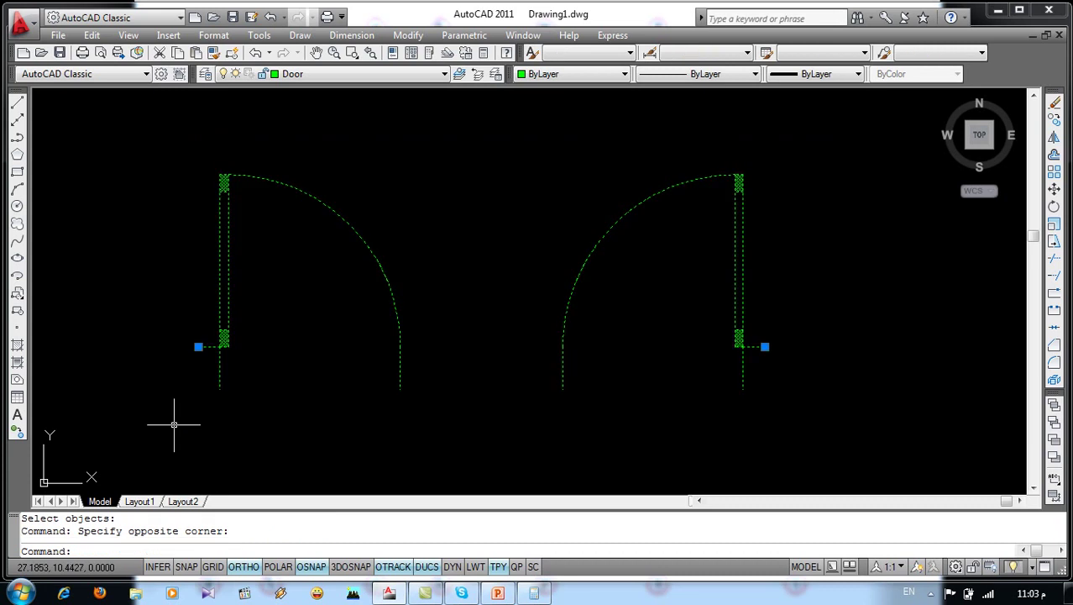
# Delete both selected door drawings and zoom out to the whole floor plan
pyautogui.press('Delete')
pyautogui.scroll(-2, 372, 350)
pyautogui.scroll(-1, 439, 331)
pyautogui.scroll(-2, 330, 388)
pyautogui.scroll(-1, 301, 391)
pyautogui.moveTo(301, 391); pyautogui.dragTo(547, 371, button='middle')
pyautogui.scroll(3, 434, 370)
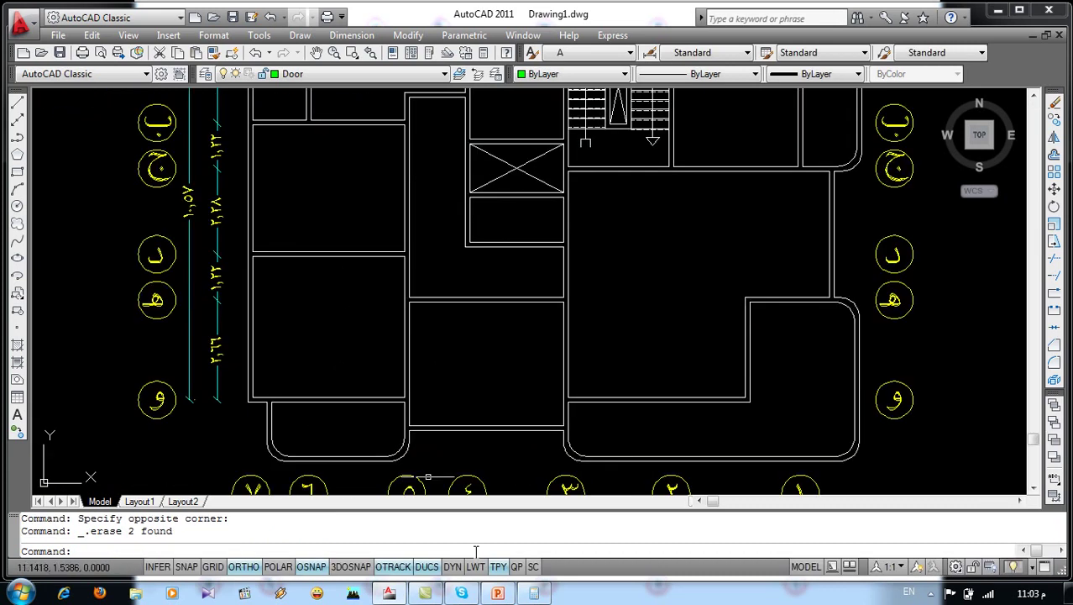
# Check the coloured floor plan reference slide, then return to the drawing
pyautogui.click(501, 594)
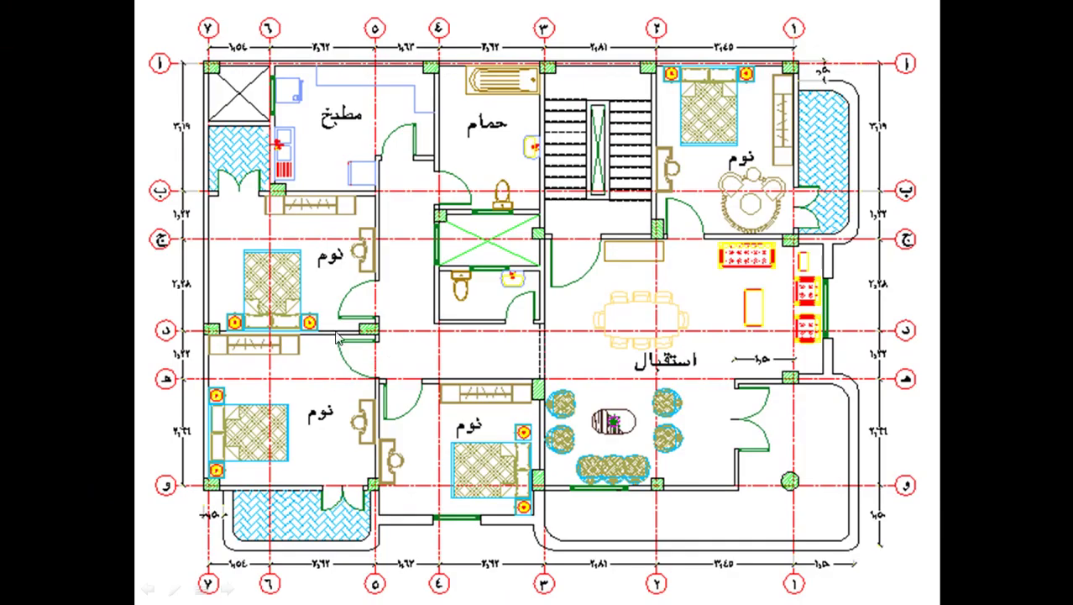
pyautogui.hotkey('alt', 'Tab')
pyautogui.scroll(1, 365, 300)
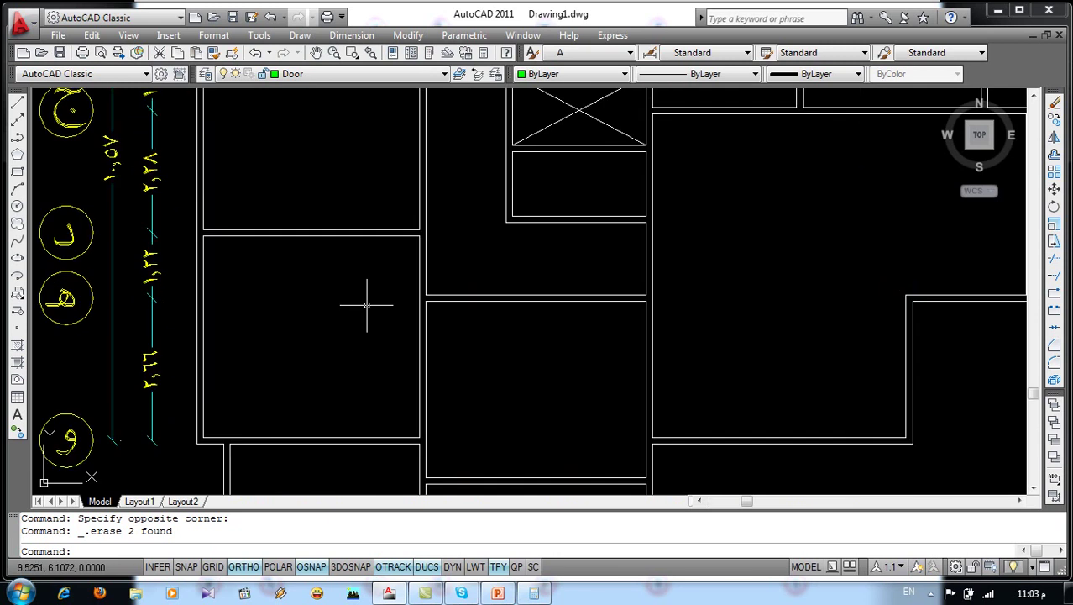
pyautogui.scroll(1, 365, 300)
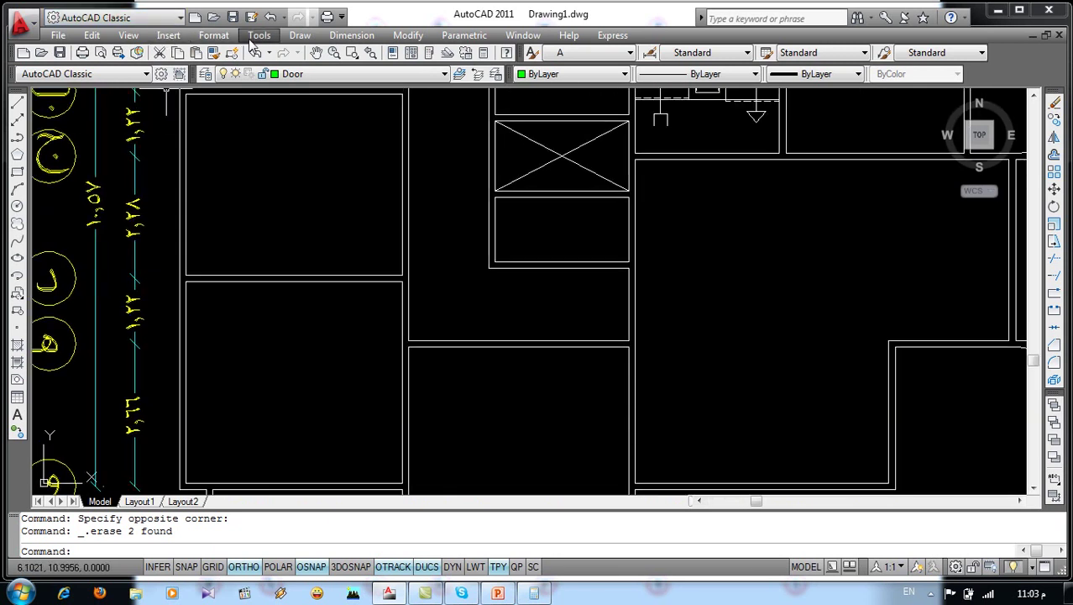
pyautogui.click(296, 36)
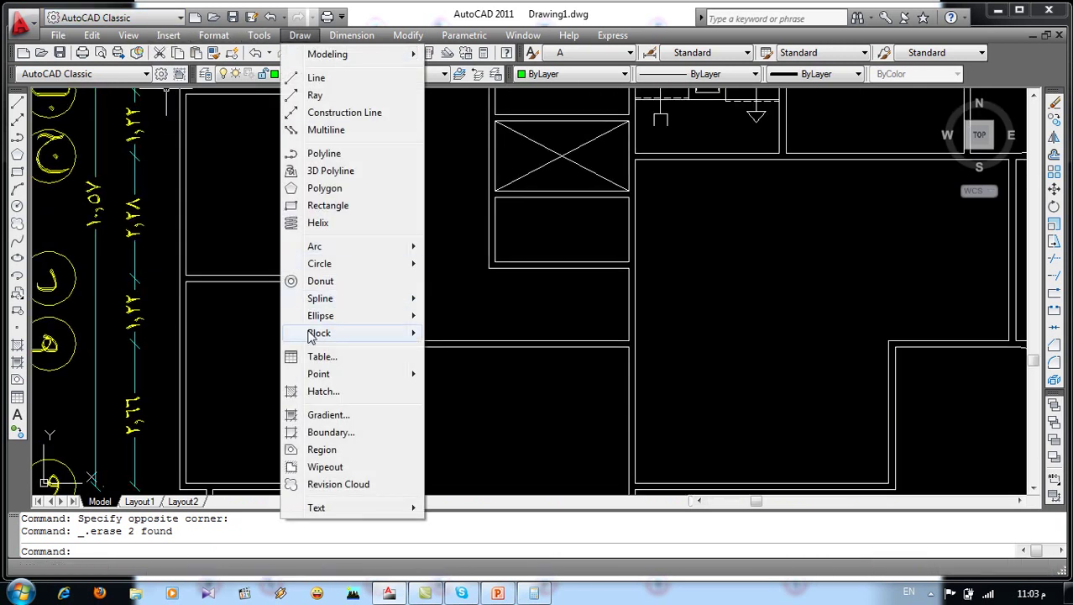
# Insert block Door R with scale and rotation specified on-screen
pyautogui.click(252, 152)
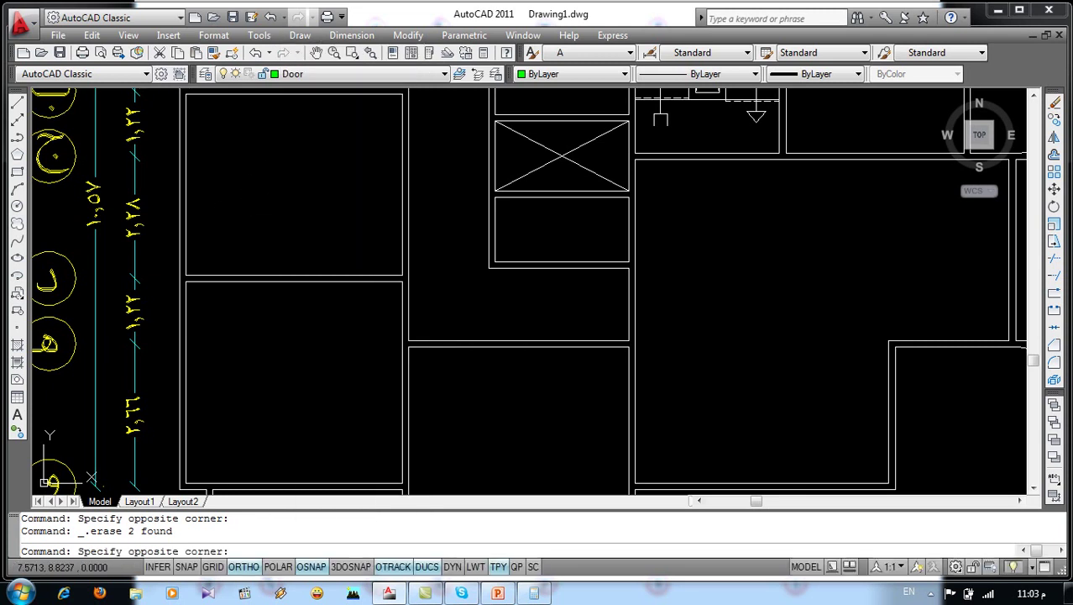
pyautogui.click(168, 35)
pyautogui.click(178, 49)
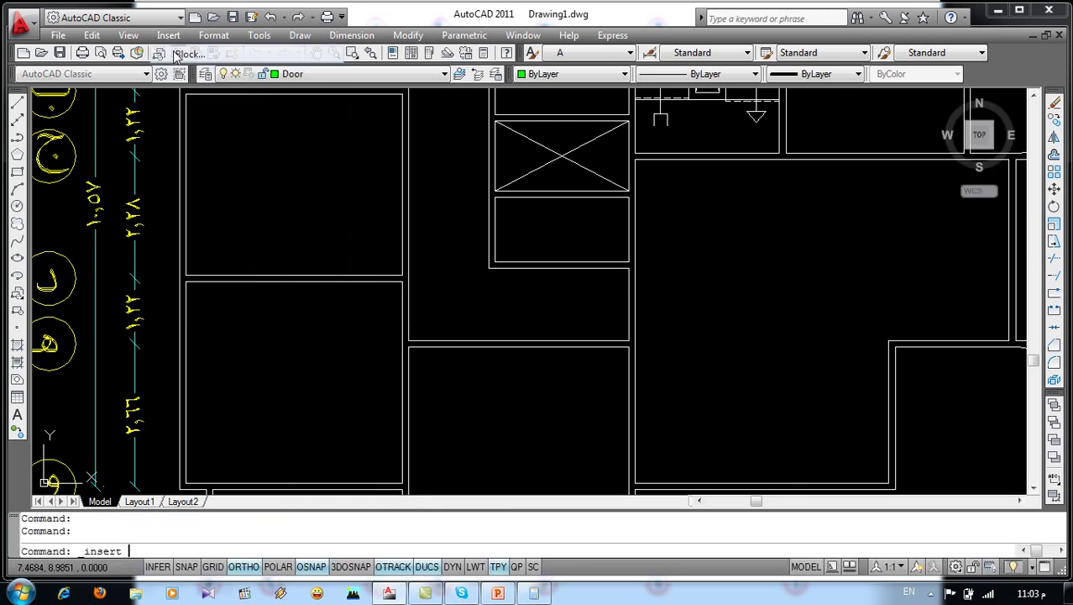
pyautogui.click(536, 202)
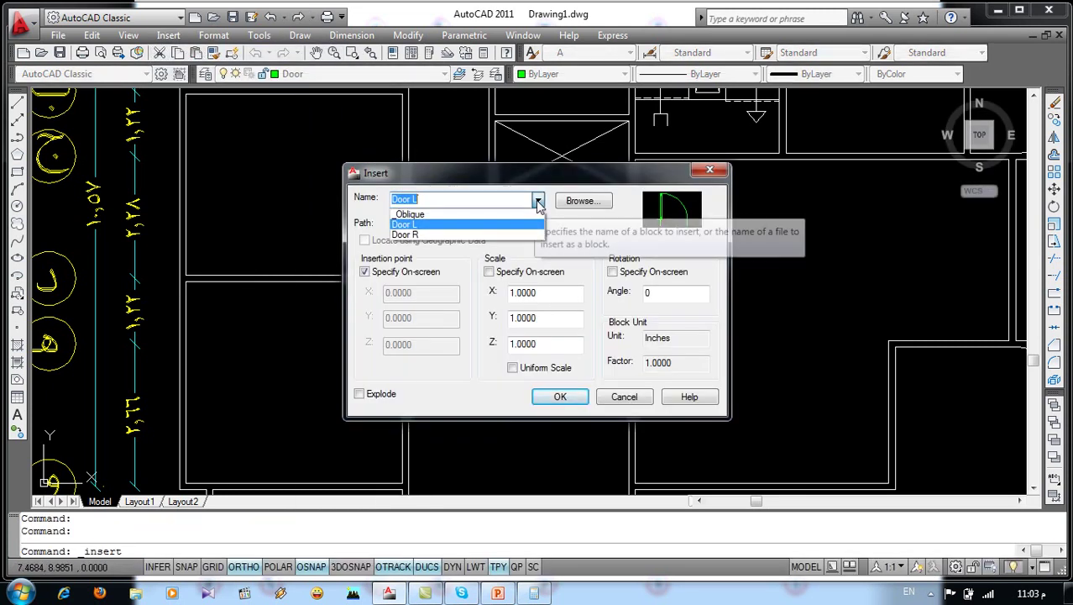
pyautogui.click(421, 236)
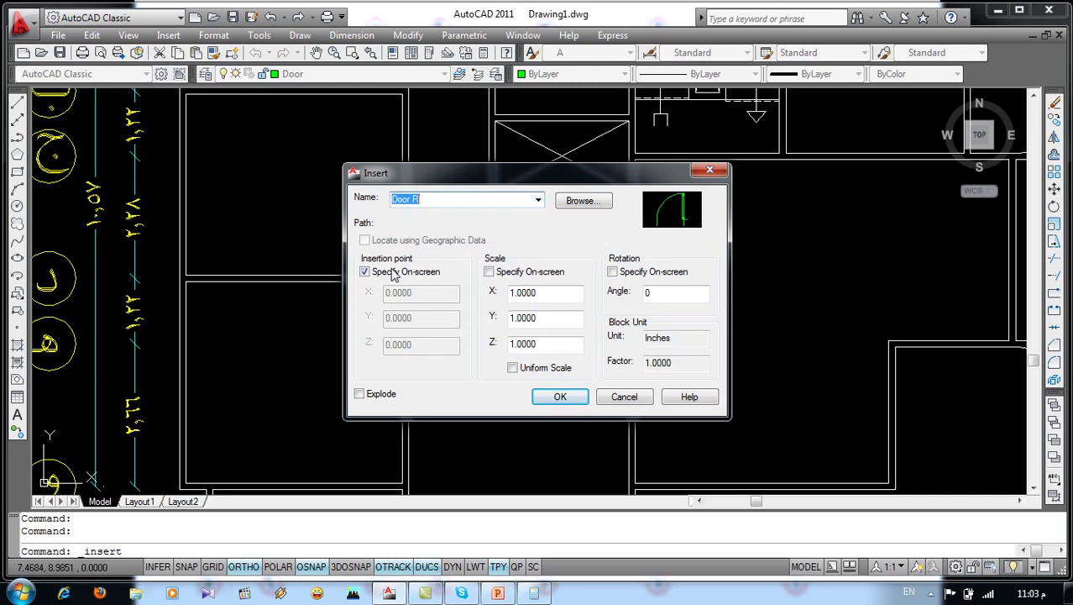
pyautogui.click(489, 272)
pyautogui.click(613, 272)
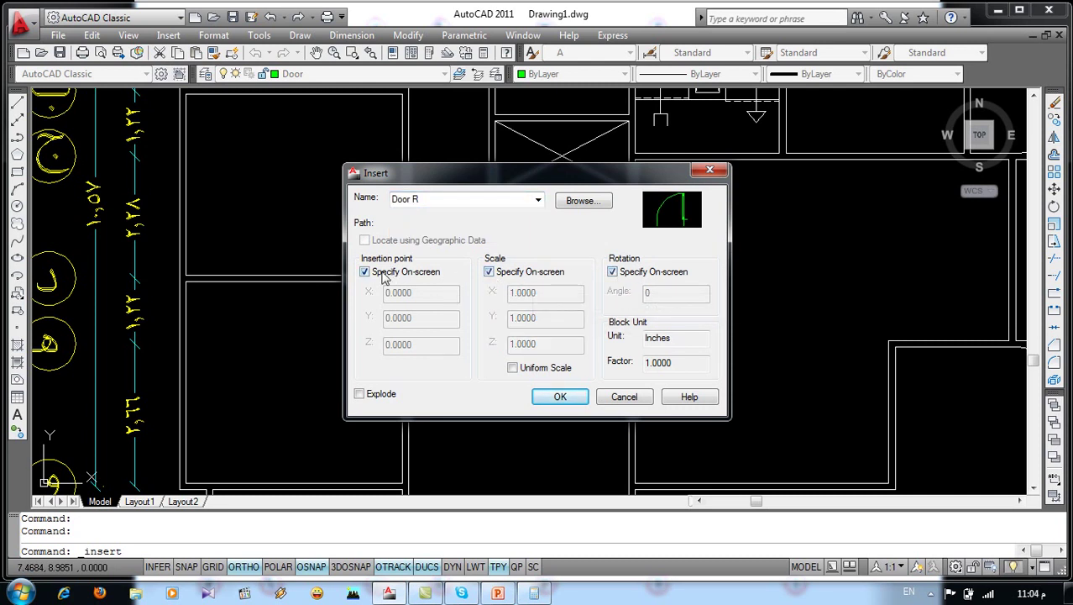
pyautogui.click(561, 396)
# Place Door R at the wall corner at 0.9 X and Y scale, rotated along the wall
pyautogui.scroll(3, 359, 332)
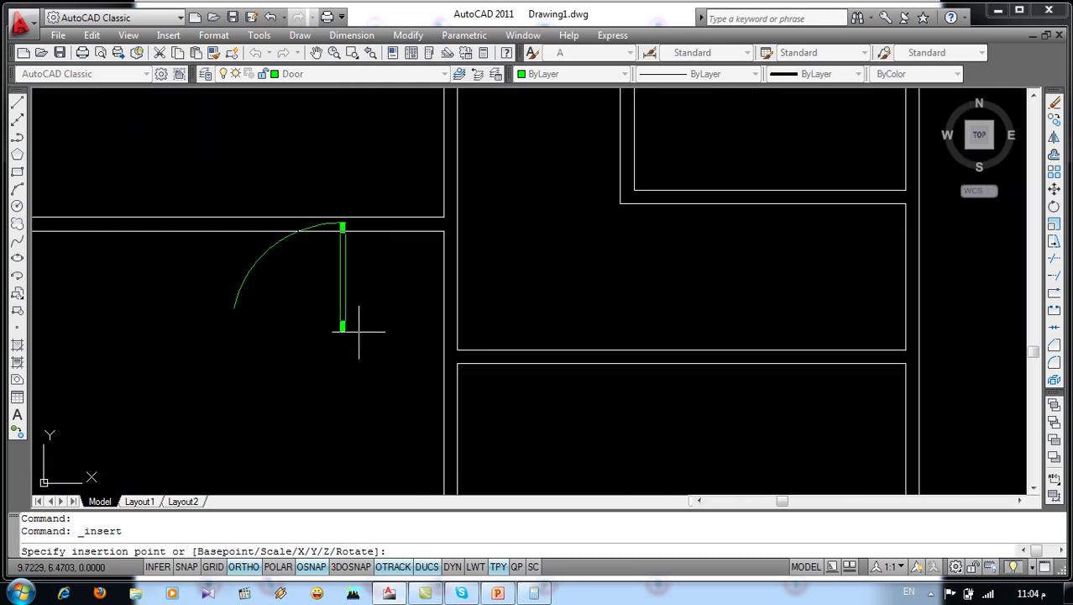
pyautogui.click(444, 229)
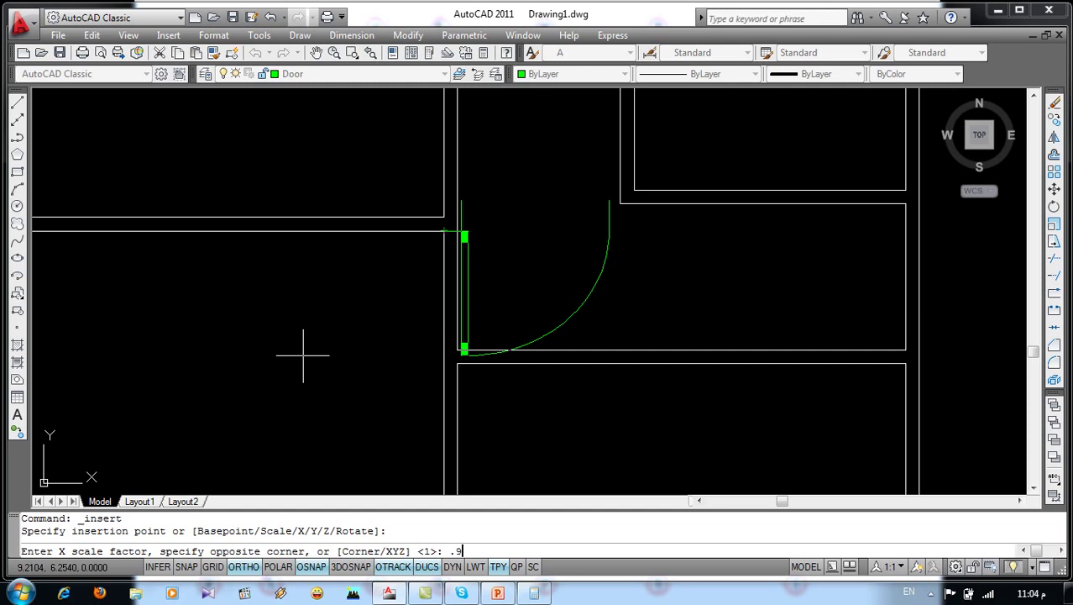
pyautogui.press('Return')
pyautogui.write('.9')
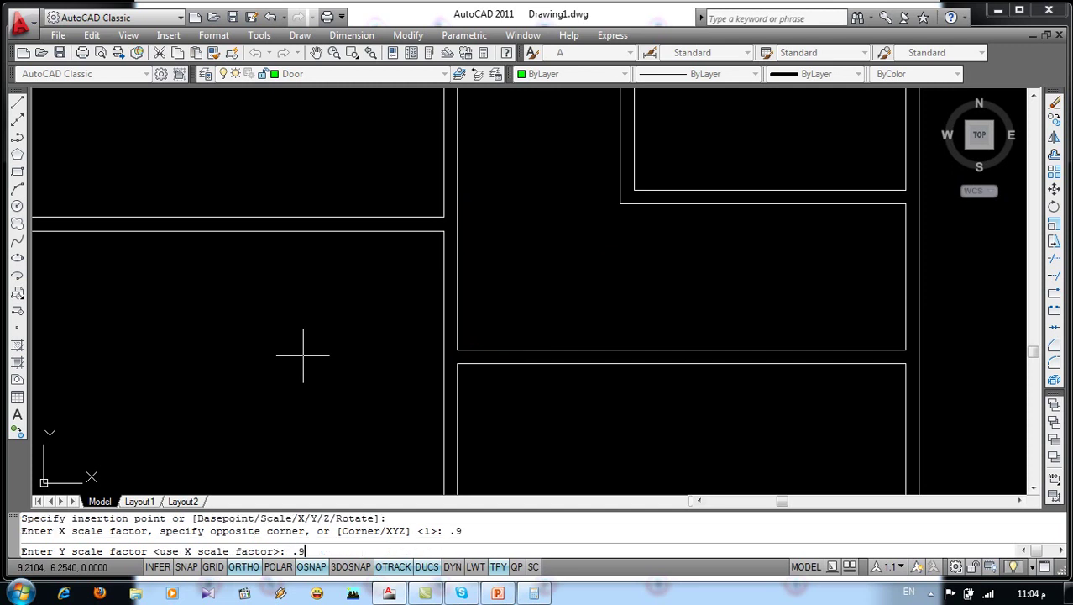
pyautogui.press('Return')
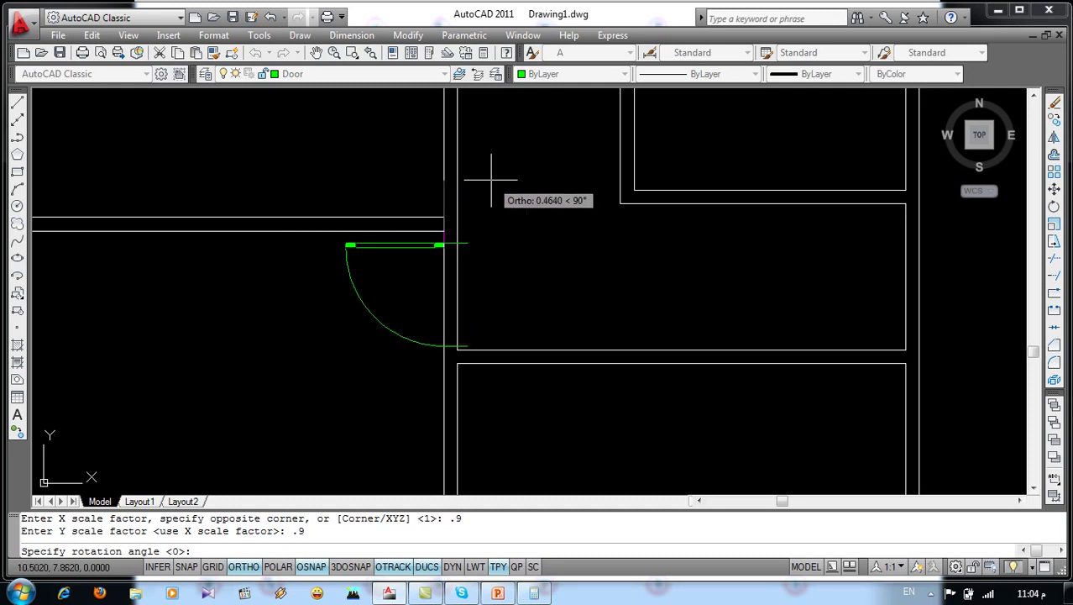
pyautogui.press('Return')
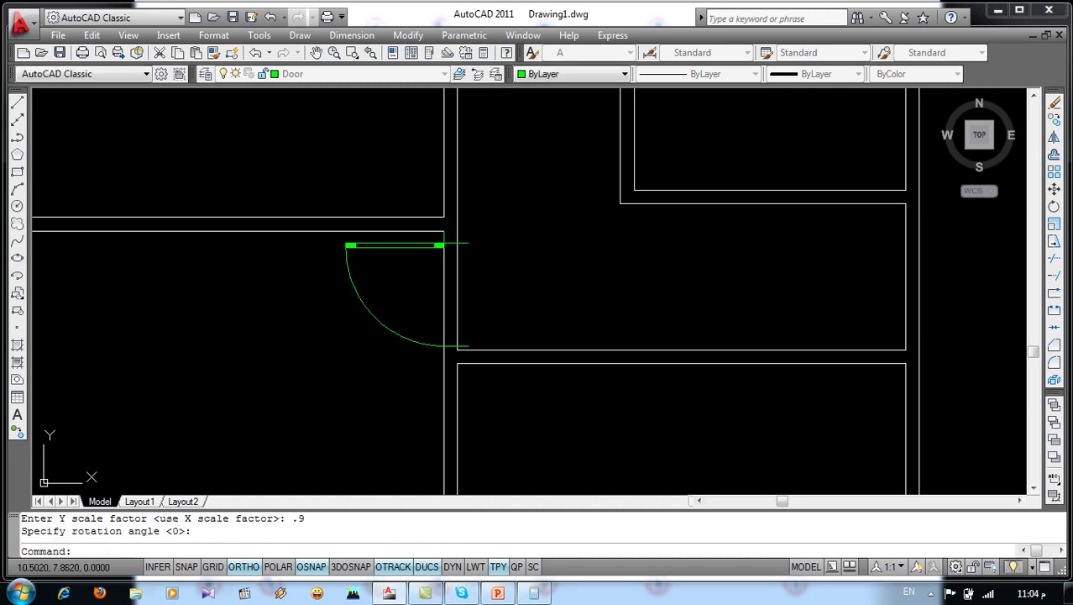
# Explode the inserted door and trim the wall lines crossing its opening
pyautogui.click(415, 245)
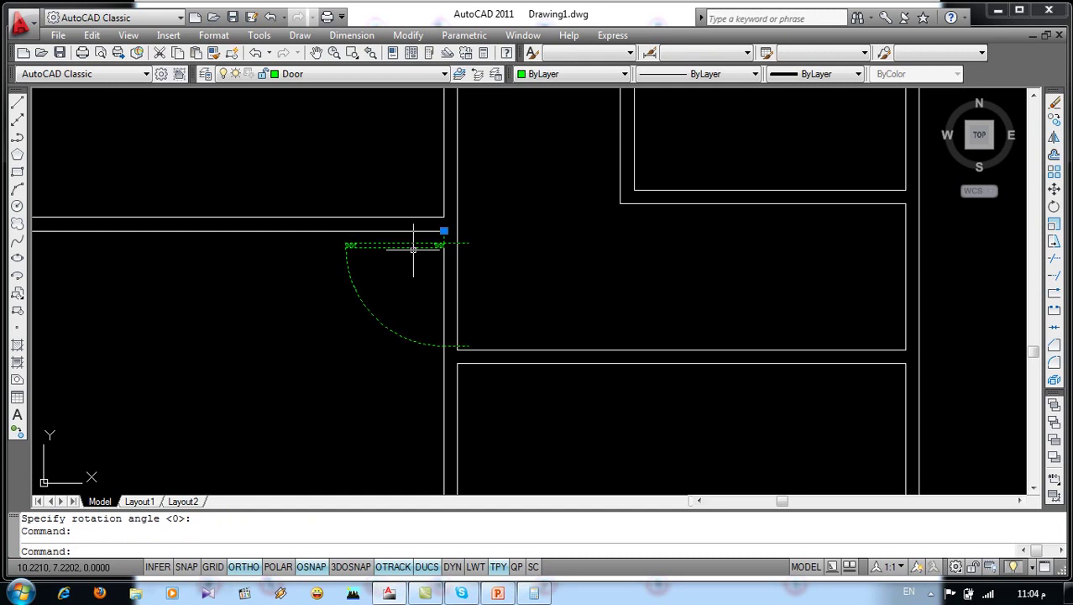
pyautogui.click(1055, 382)
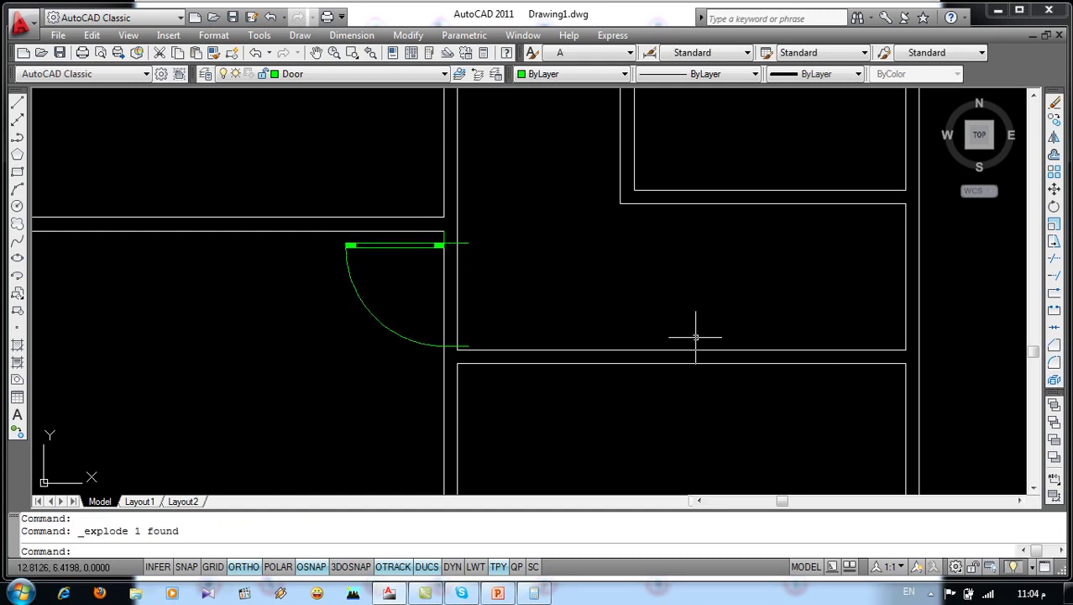
pyautogui.write('tr')
pyautogui.press('Return')
pyautogui.press('Return')
pyautogui.click(477, 285)
pyautogui.click(441, 291)
pyautogui.click(480, 221)
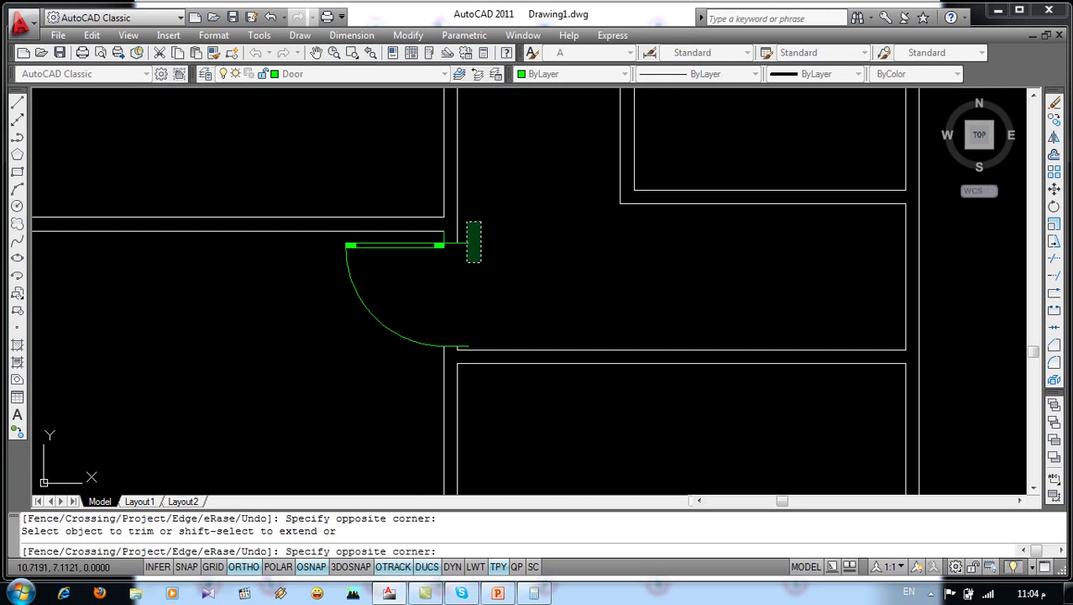
pyautogui.click(459, 347)
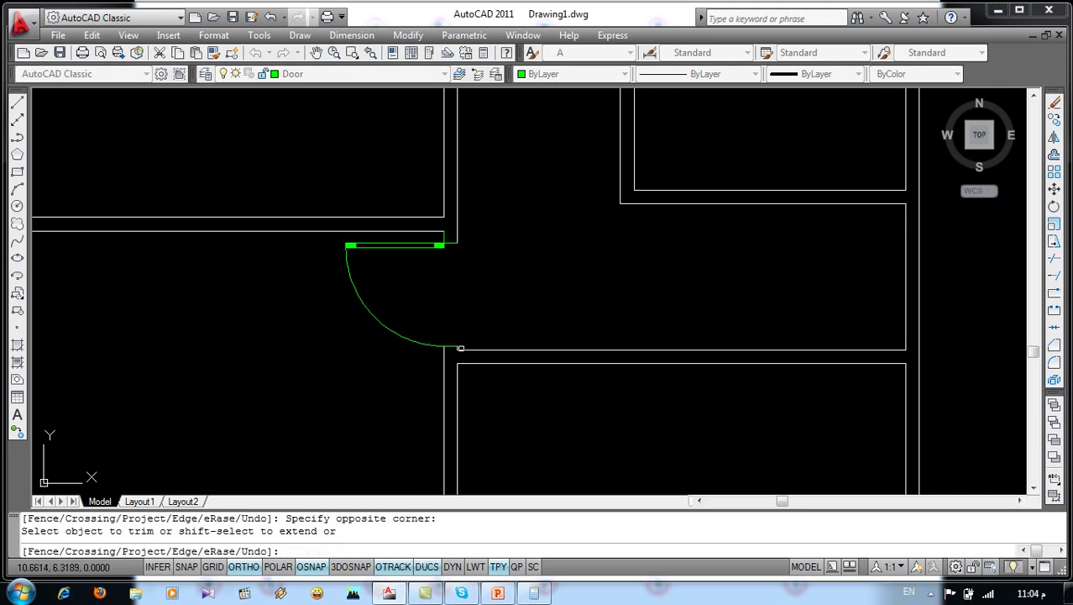
pyautogui.press('Return')
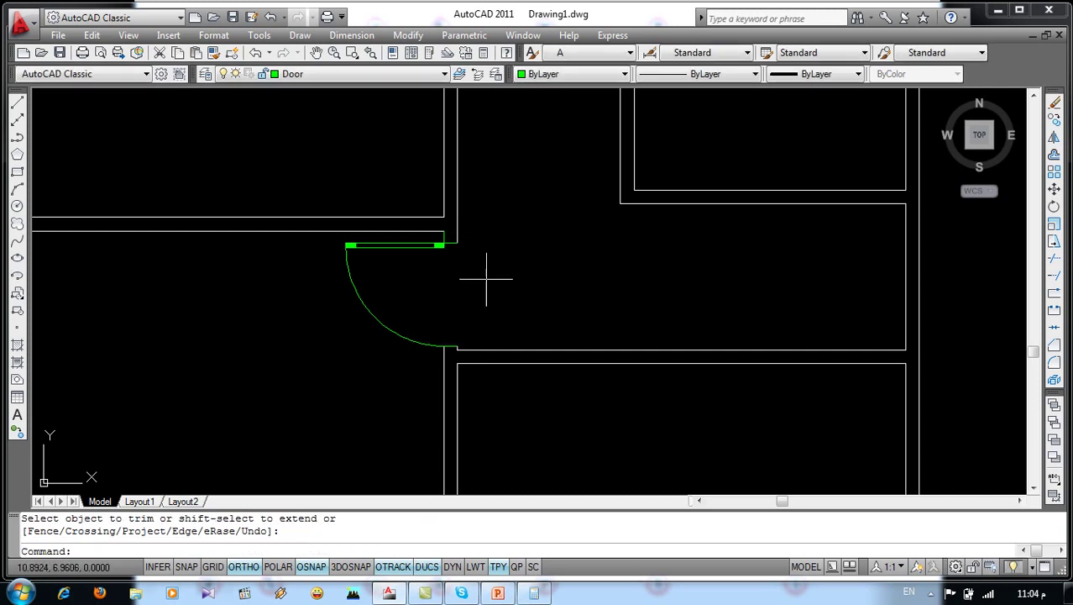
# Pan to the stairs area and compare against the coloured floor plan reference slide
pyautogui.scroll(-4, 484, 279)
pyautogui.moveTo(391, 369); pyautogui.dragTo(364, 473, button='middle')
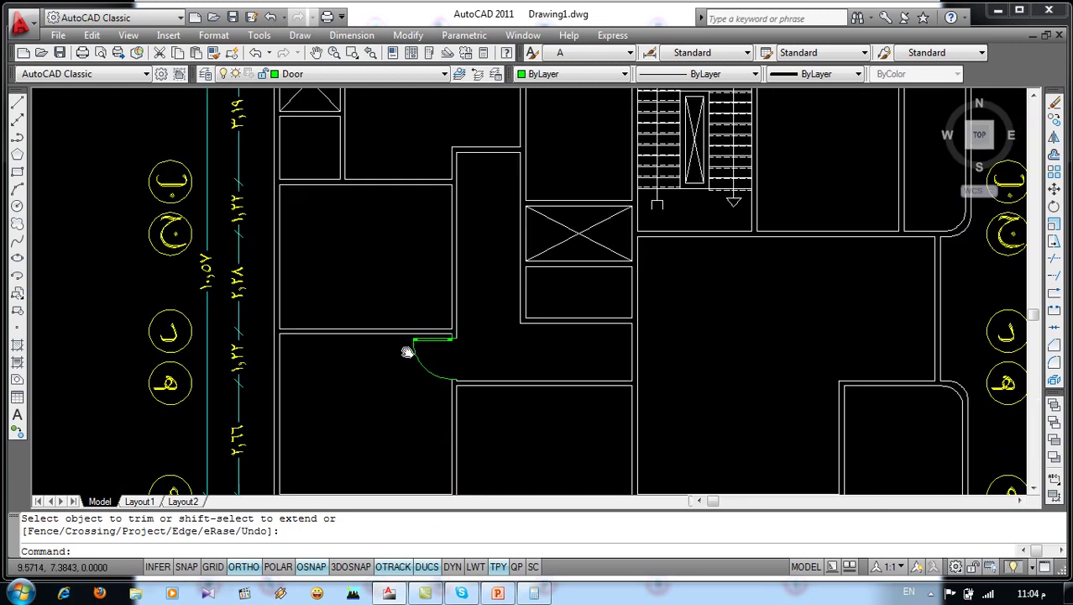
pyautogui.click(499, 593)
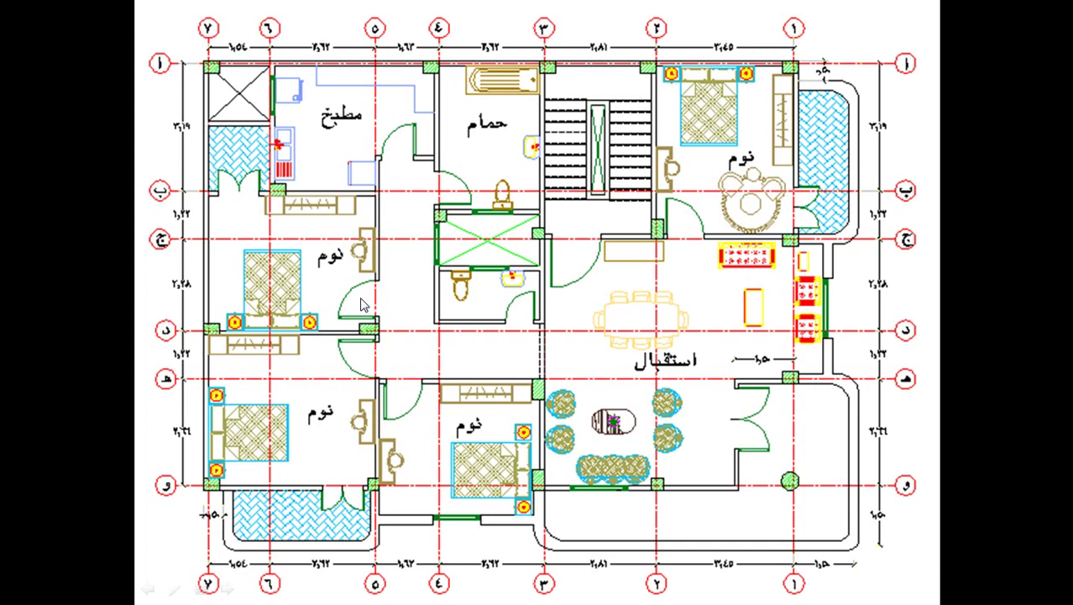
pyautogui.hotkey('alt', 'Tab')
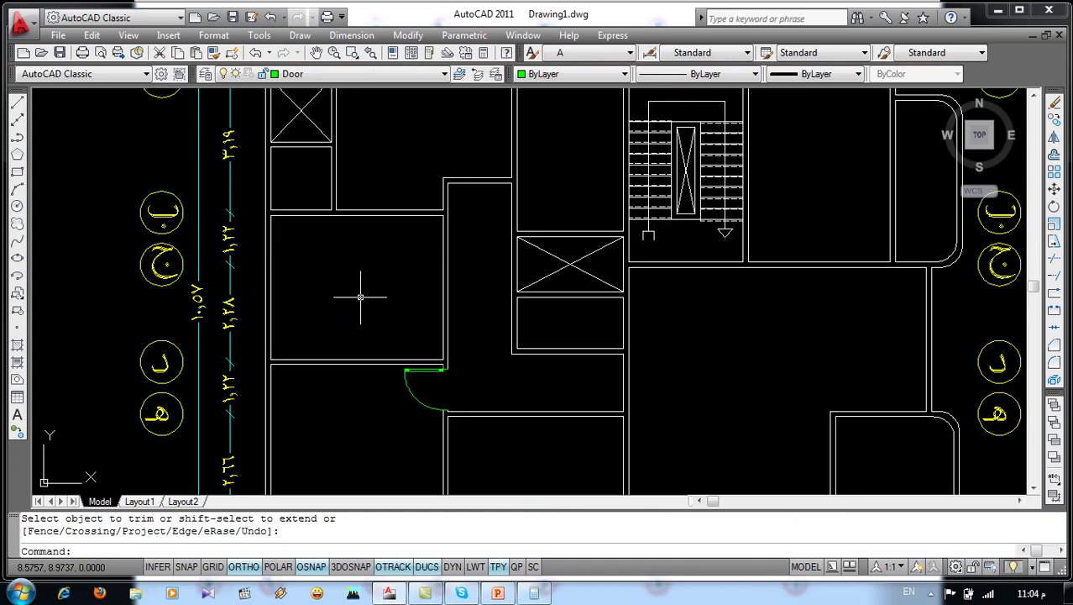
# Insert the Door L block at the wall corner at 0.9 scale, rotated 90° to face the first door
pyautogui.click(168, 36)
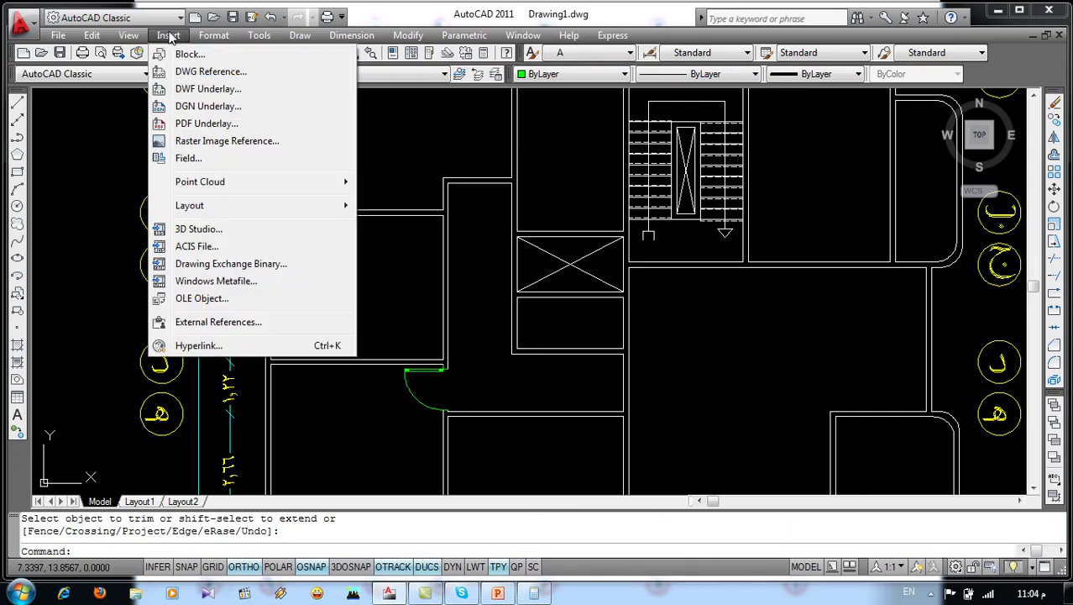
pyautogui.click(180, 51)
pyautogui.click(537, 199)
pyautogui.click(452, 227)
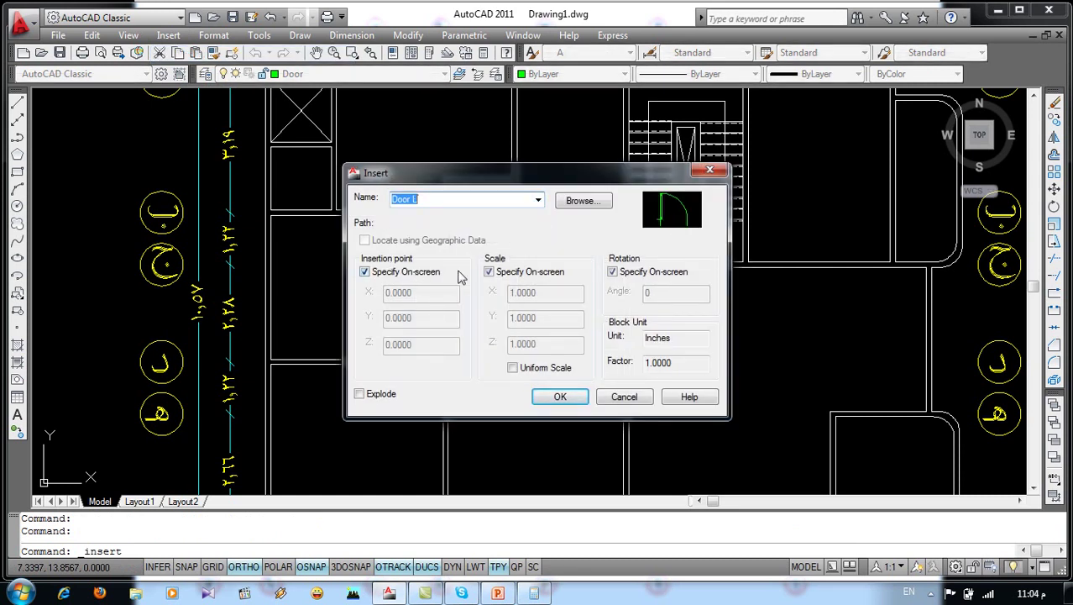
pyautogui.click(561, 396)
pyautogui.scroll(4, 428, 311)
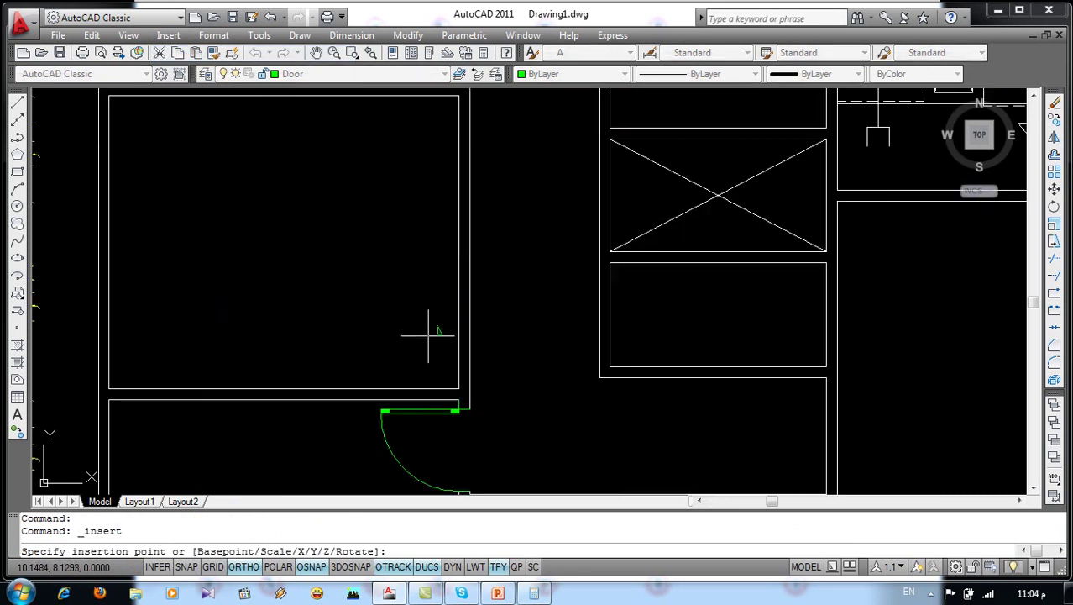
pyautogui.click(458, 389)
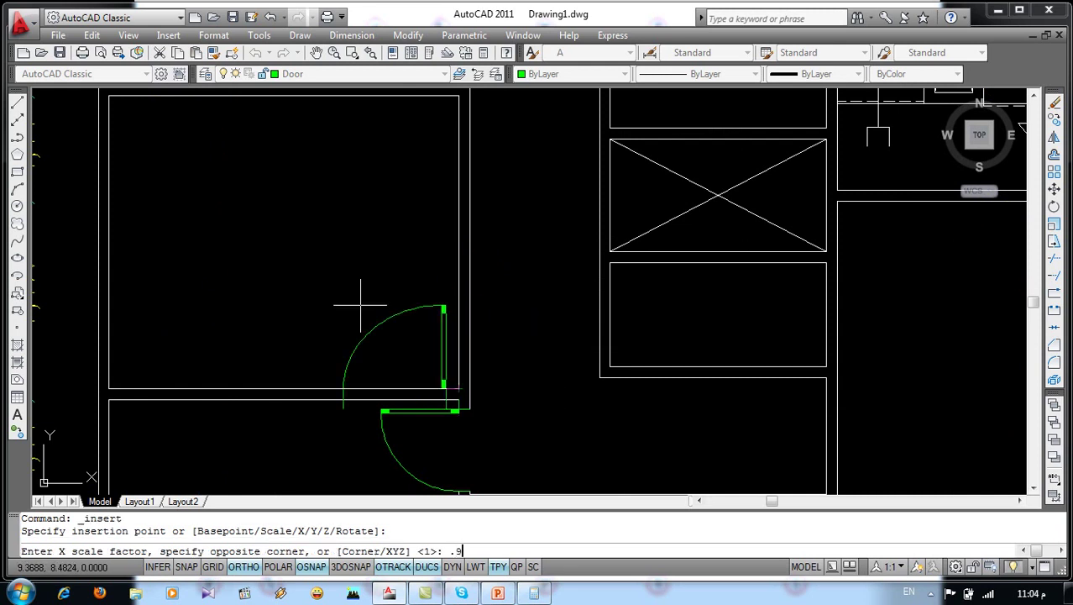
pyautogui.press('Return')
pyautogui.write('.9')
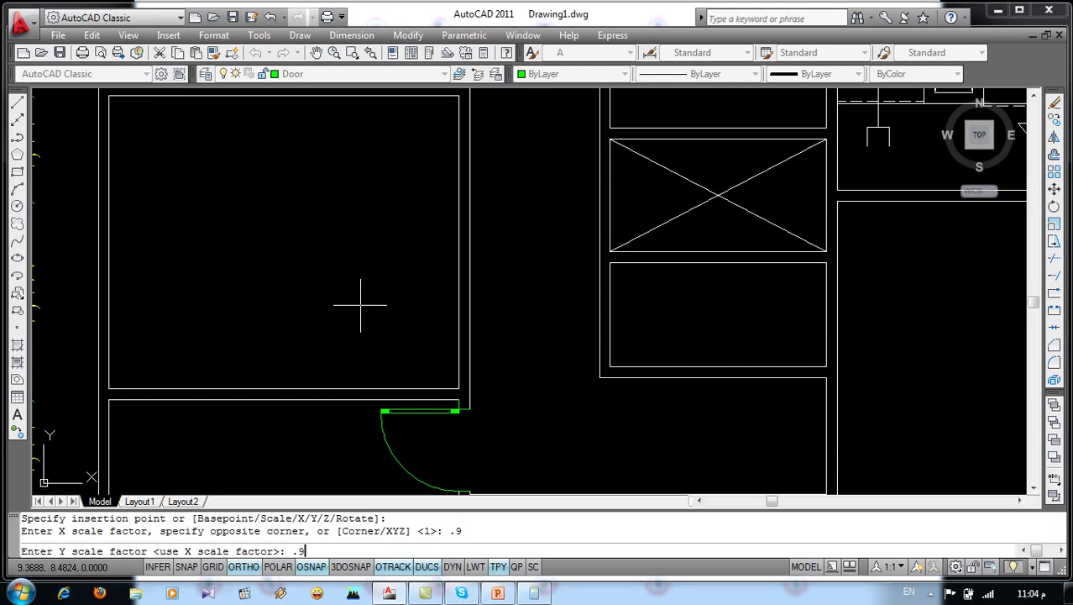
pyautogui.press('Return')
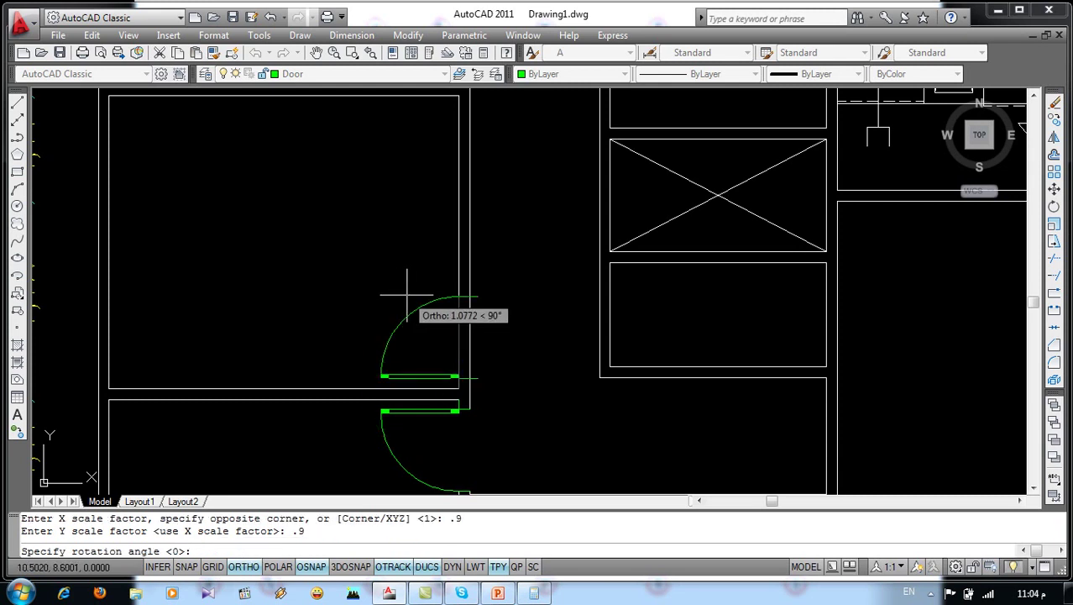
pyautogui.click(408, 295)
# Explode the newly placed Door L into separate lines
pyautogui.click(410, 306)
pyautogui.click(369, 361)
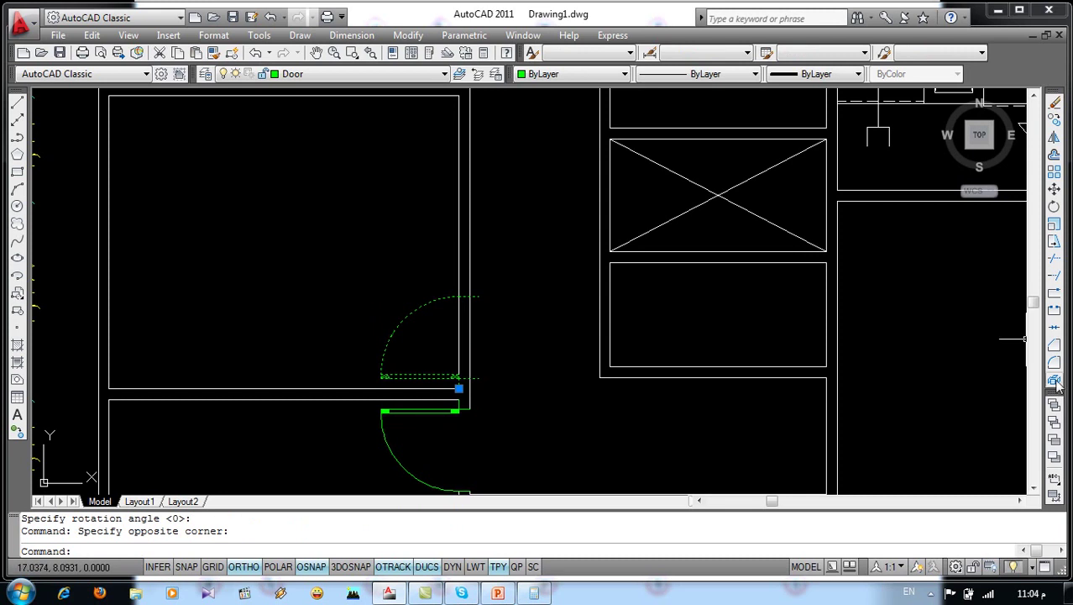
pyautogui.click(1055, 380)
# Trim the wall segment between the two door arcs
pyautogui.write('r')
pyautogui.press('Return')
pyautogui.press('Return')
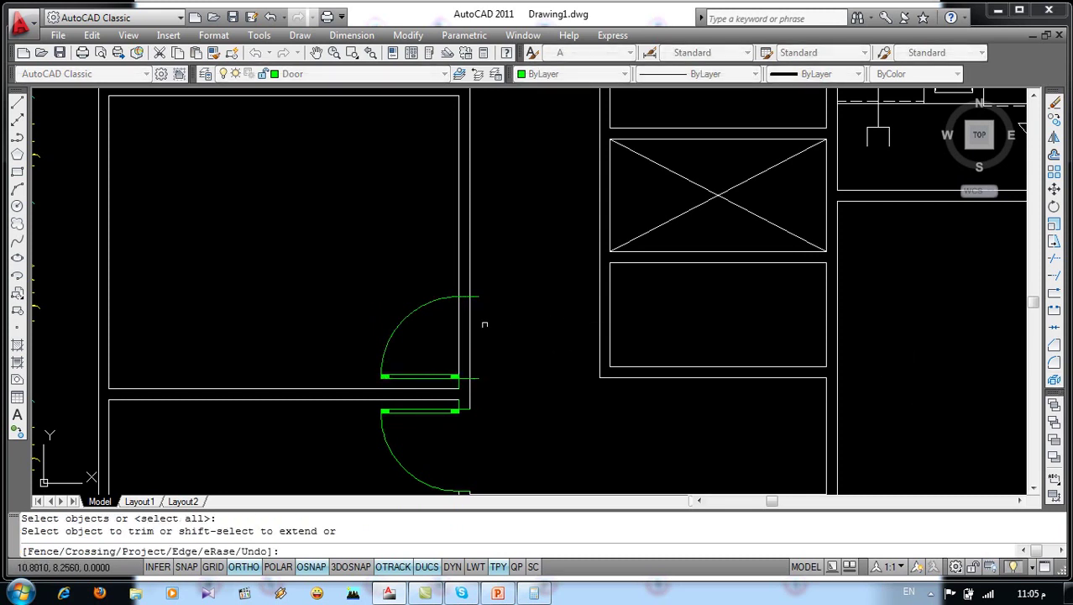
pyautogui.click(482, 321)
pyautogui.click(438, 333)
pyautogui.click(497, 278)
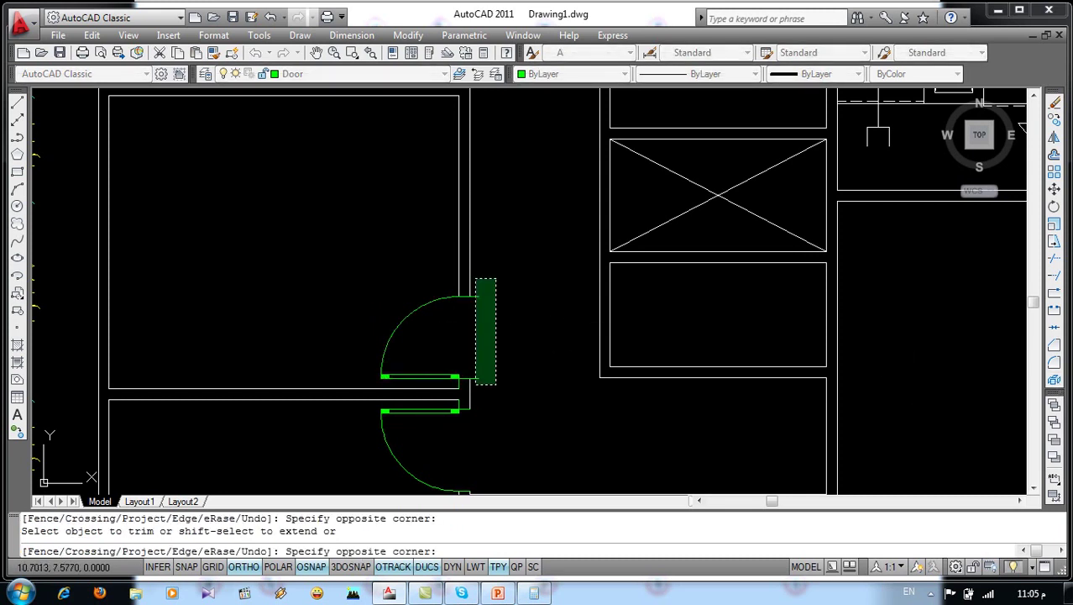
pyautogui.click(476, 384)
pyautogui.press('Return')
pyautogui.scroll(-2, 364, 359)
pyautogui.moveTo(403, 491); pyautogui.dragTo(476, 335, button='middle')
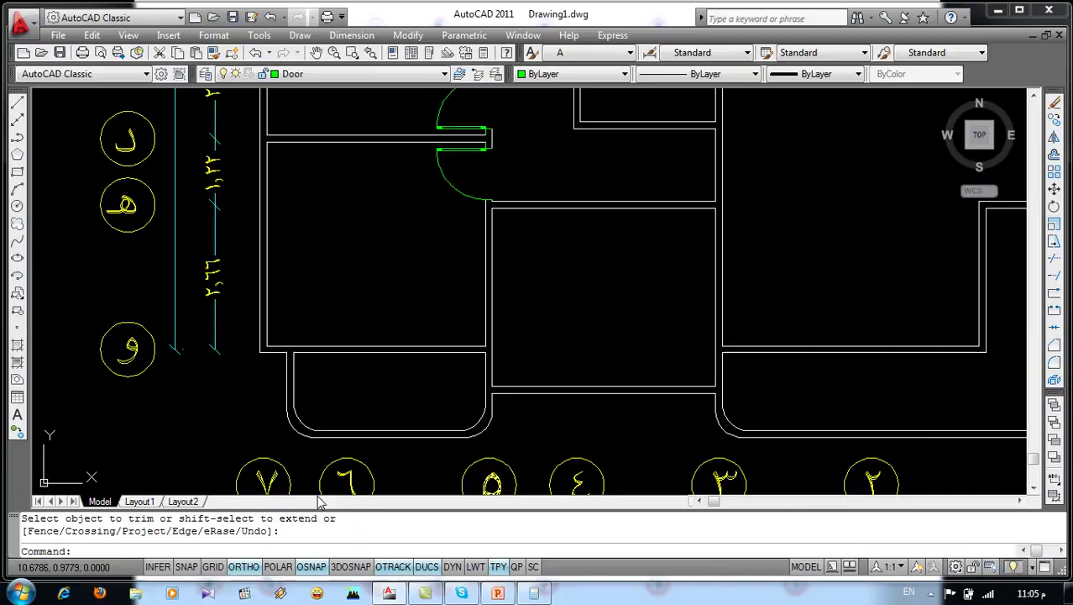
pyautogui.scroll(3, 486, 372)
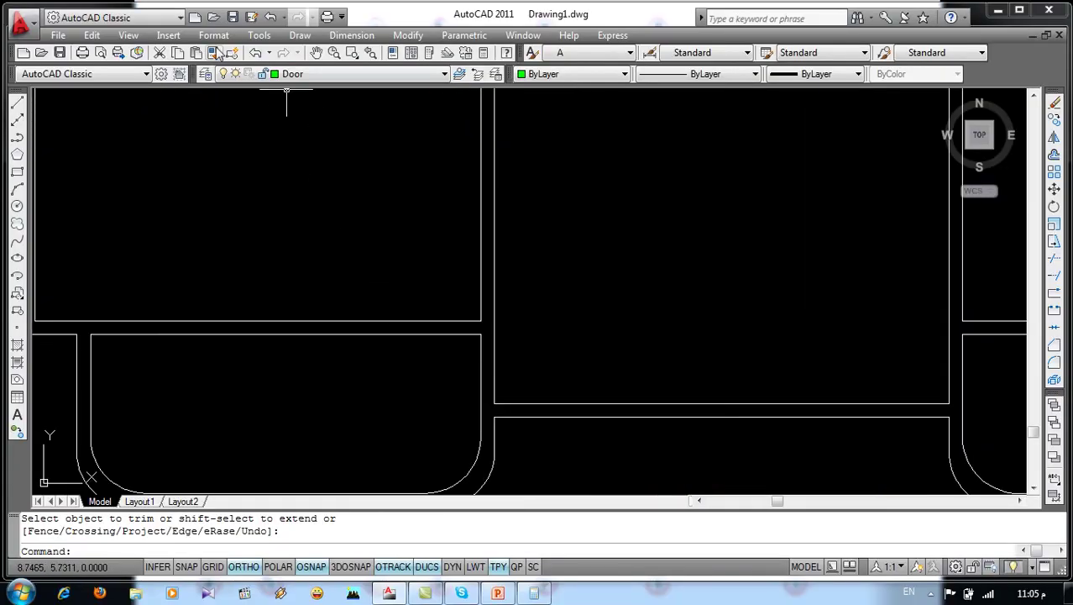
# Insert Door L at the lower room's wall corner at 0.5 scale with no rotation
pyautogui.click(168, 35)
pyautogui.click(190, 54)
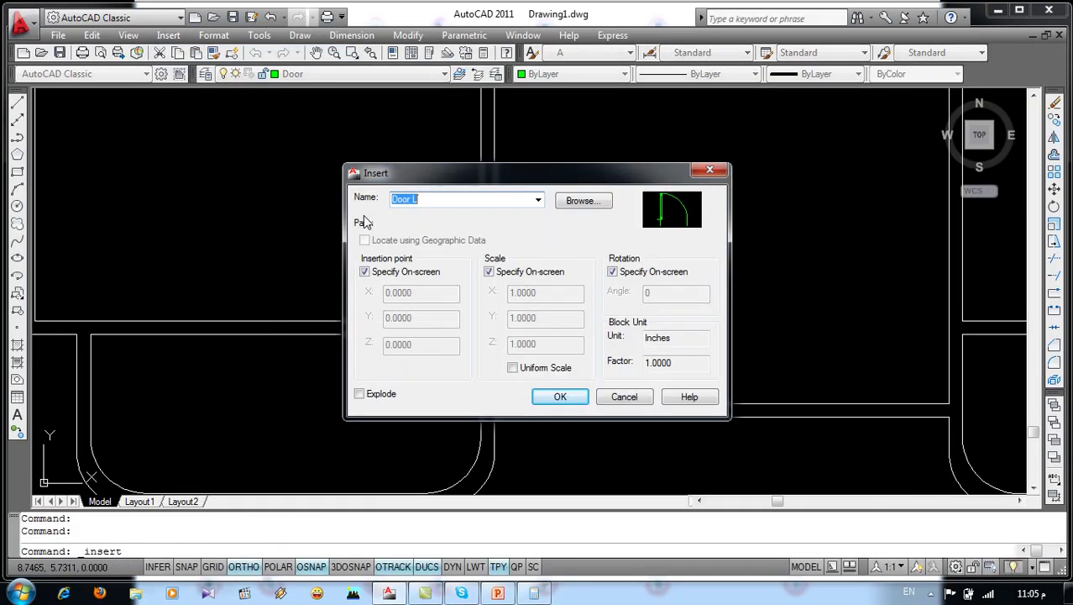
pyautogui.click(552, 395)
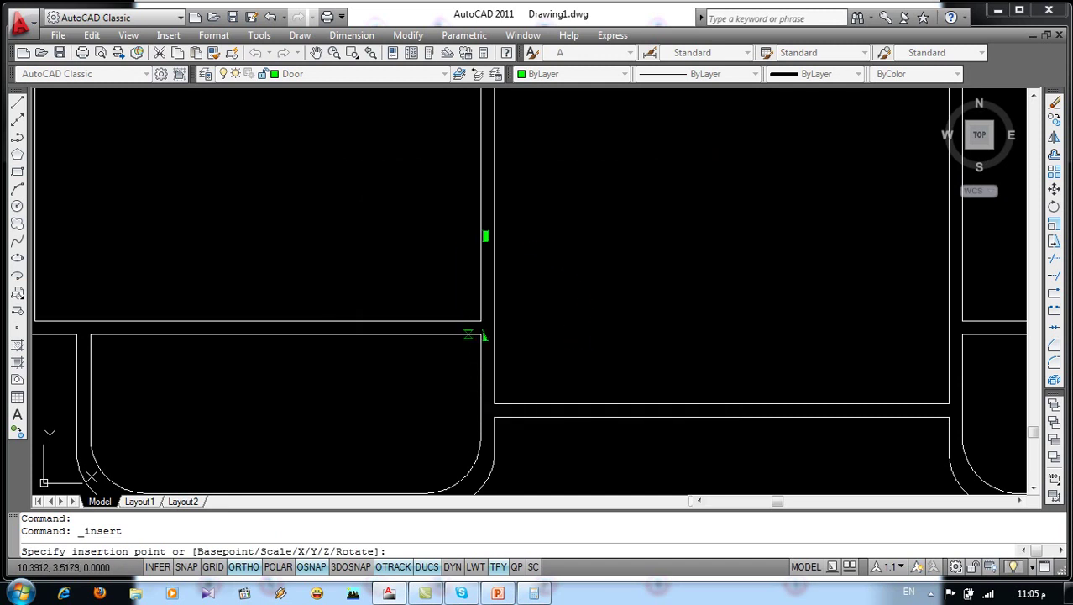
pyautogui.click(473, 334)
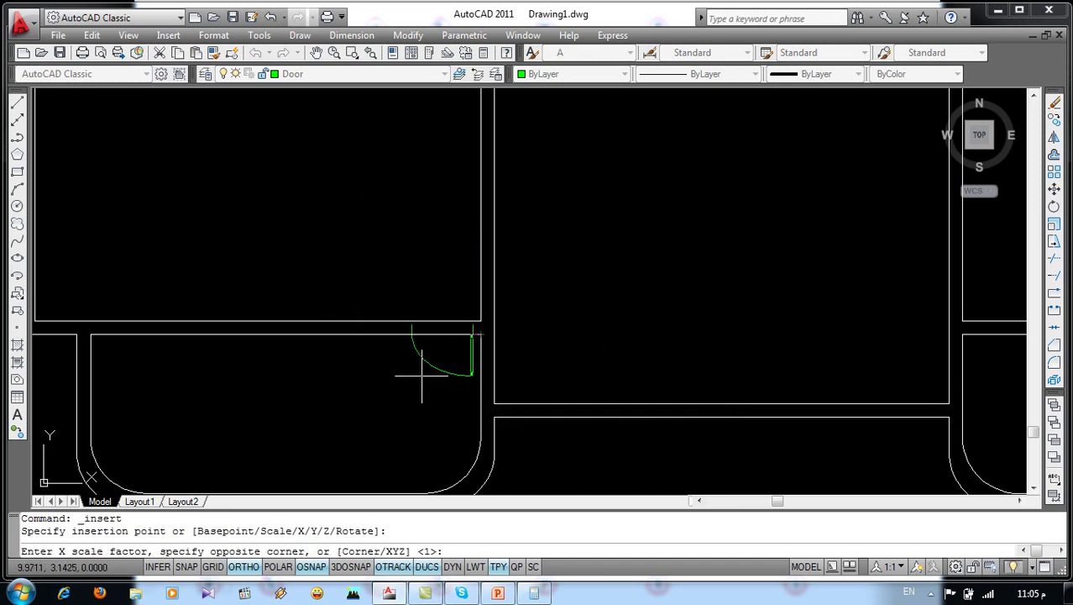
pyautogui.write('.5')
pyautogui.press('Return')
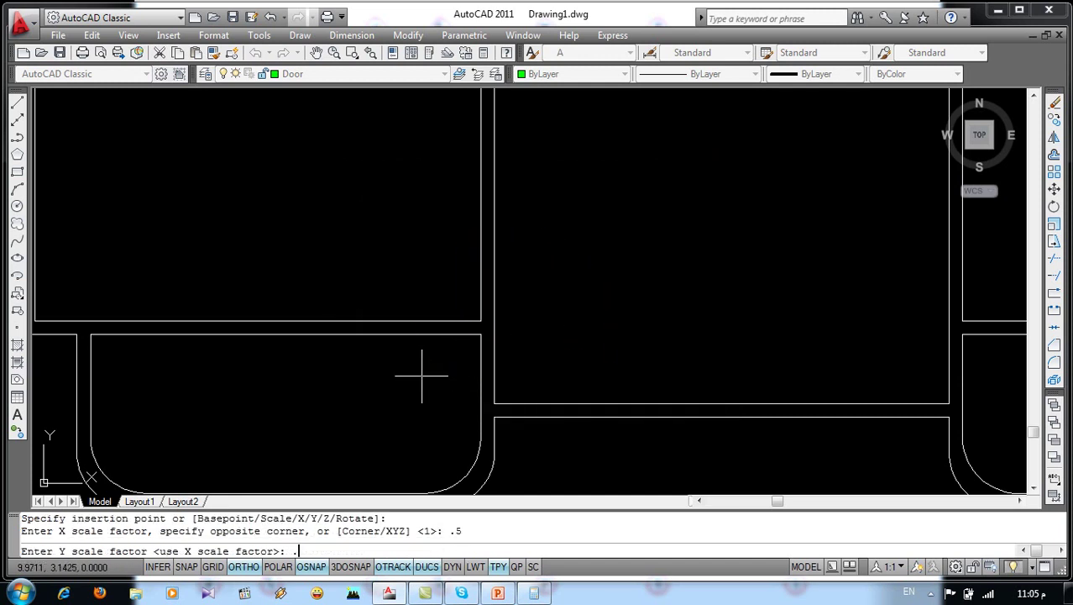
pyautogui.write('5')
pyautogui.press('Return')
pyautogui.press('Return')
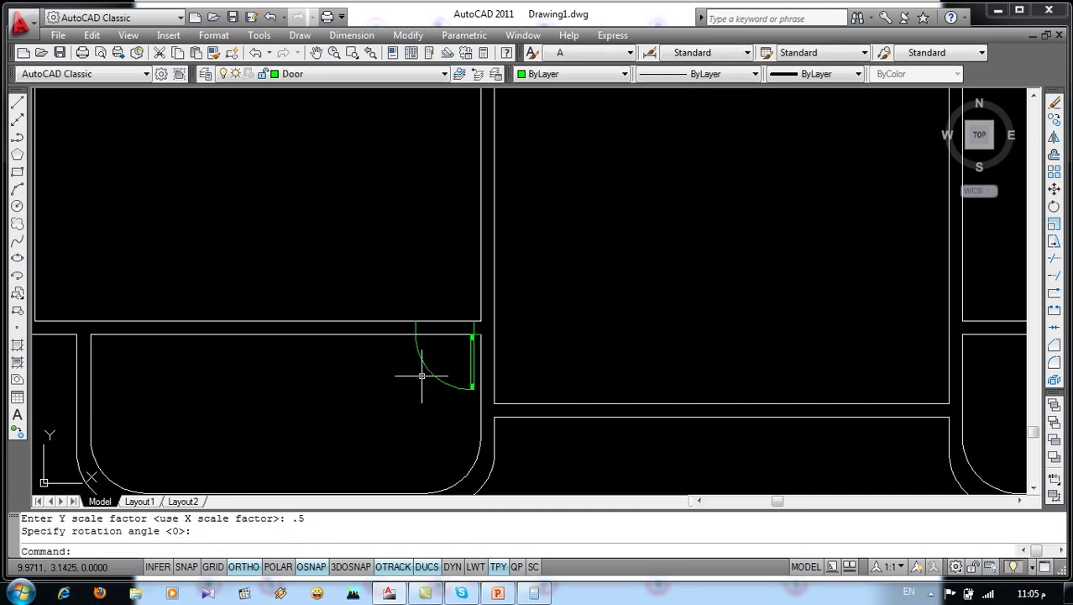
pyautogui.write('mi')
# Mirror the half-size door into a double door, keeping the original, and explode both leaves
pyautogui.press('Return')
pyautogui.click(445, 395)
pyautogui.click(395, 362)
pyautogui.press('Return')
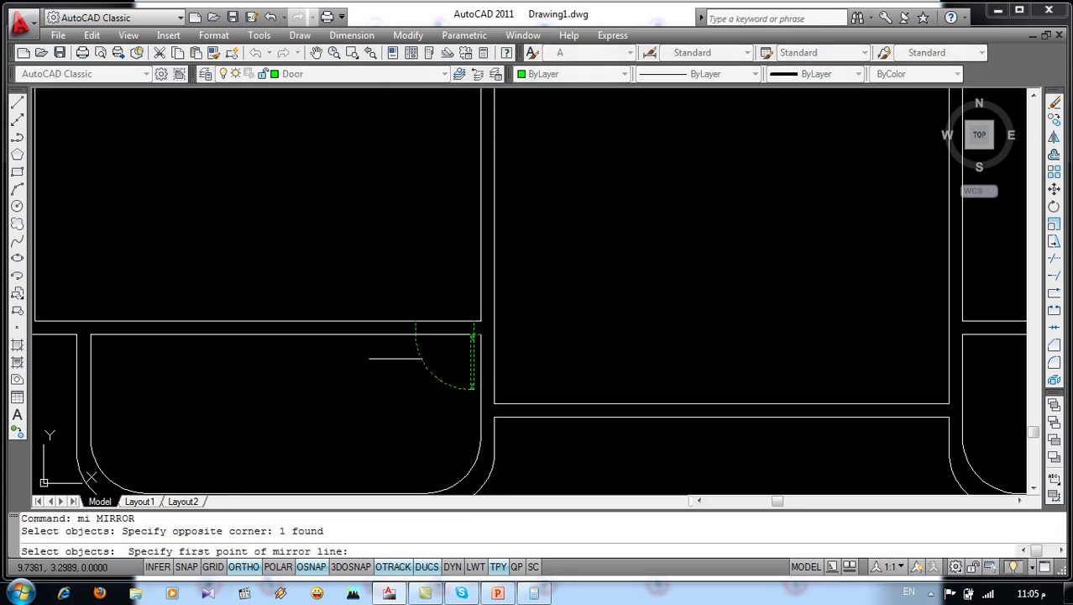
pyautogui.click(415, 322)
pyautogui.click(416, 333)
pyautogui.press('Return')
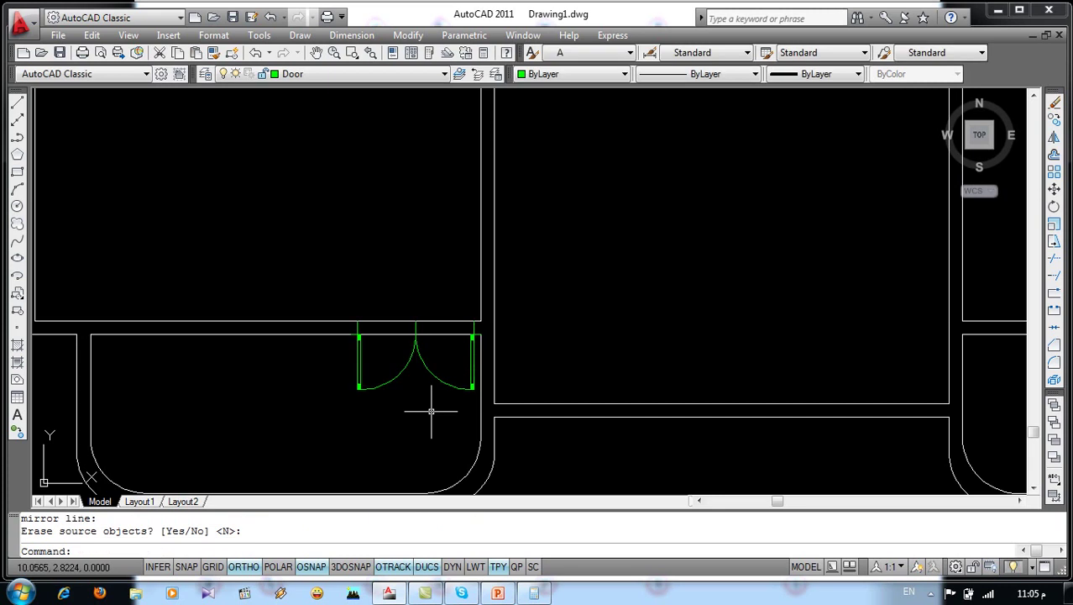
pyautogui.click(437, 359)
pyautogui.click(356, 378)
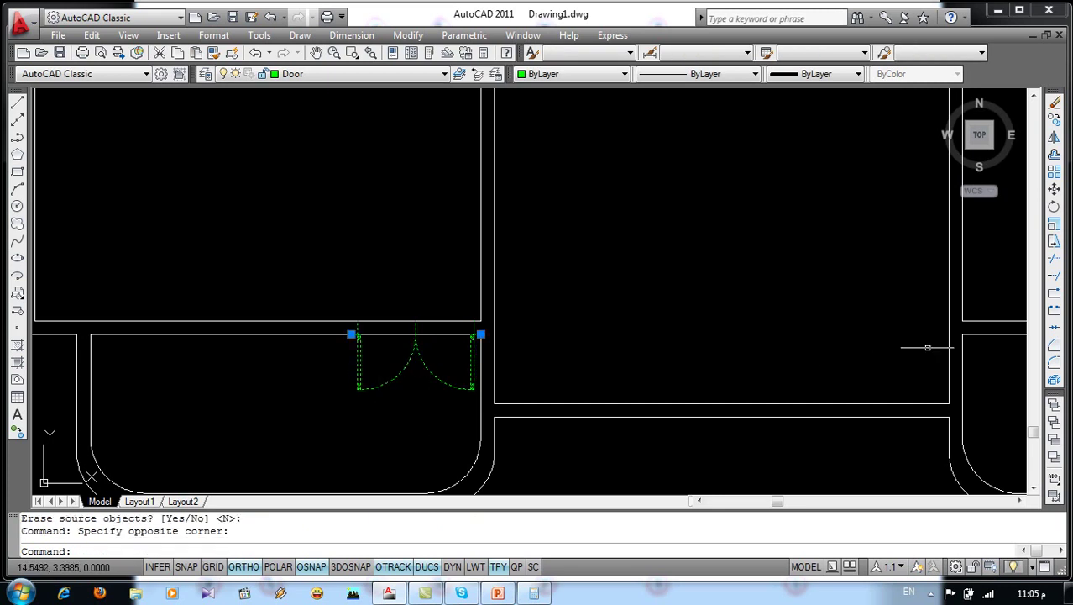
pyautogui.click(1056, 380)
# Trim the wall line between the double door's jambs
pyautogui.write('tr')
pyautogui.press('Return')
pyautogui.press('Return')
pyautogui.click(517, 307)
pyautogui.click(417, 326)
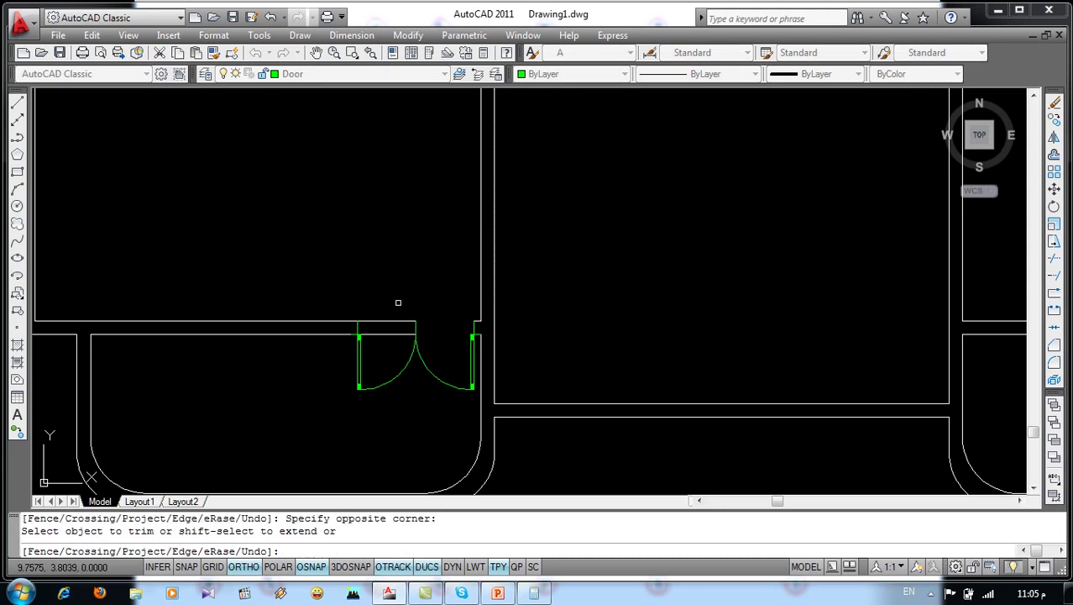
pyautogui.click(386, 322)
pyautogui.press('Return')
pyautogui.scroll(-5, 386, 252)
pyautogui.moveTo(441, 334)
pyautogui.mouseDown(button='middle')
pyautogui.moveTo(428, 366)
pyautogui.moveTo(455, 372)
pyautogui.mouseUp(button='middle')
pyautogui.scroll(4, 410, 345)
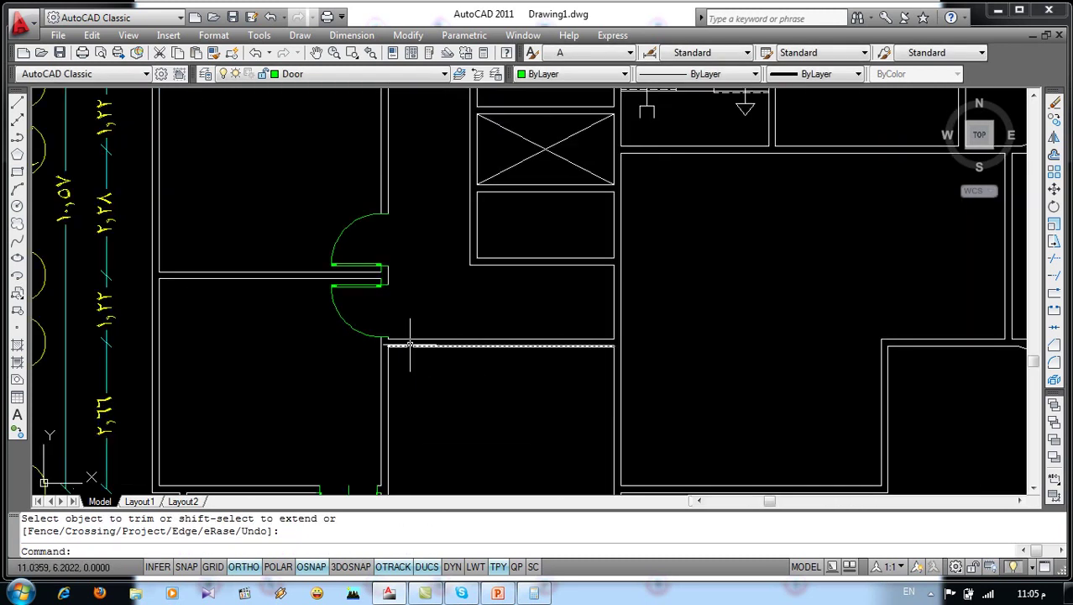
pyautogui.click(168, 35)
# Insert Door R at the corridor wall junction at 0.9 scale with its rotation set
pyautogui.click(188, 50)
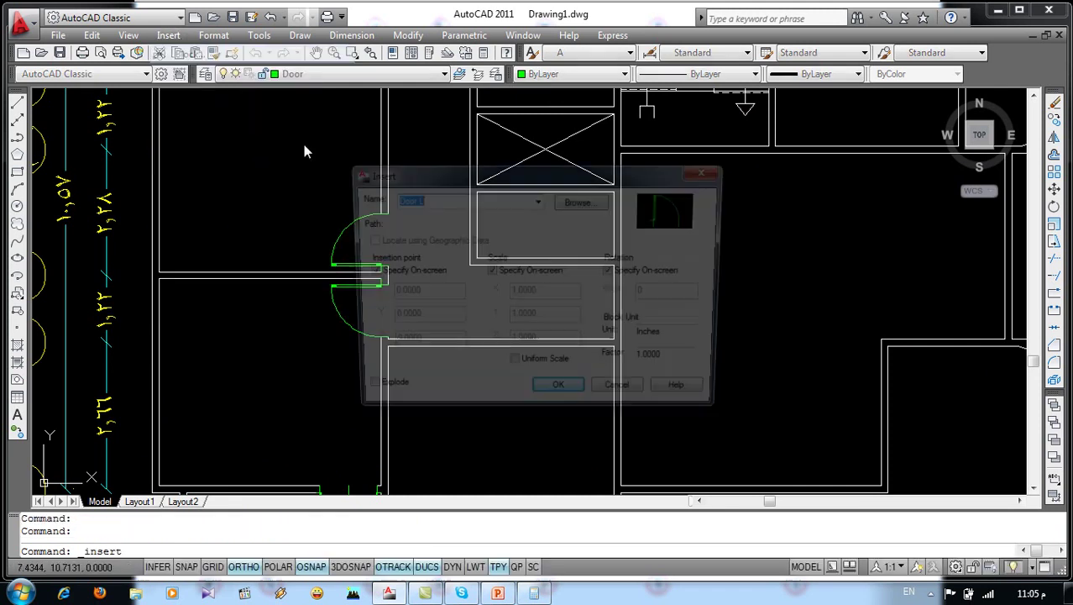
pyautogui.click(538, 202)
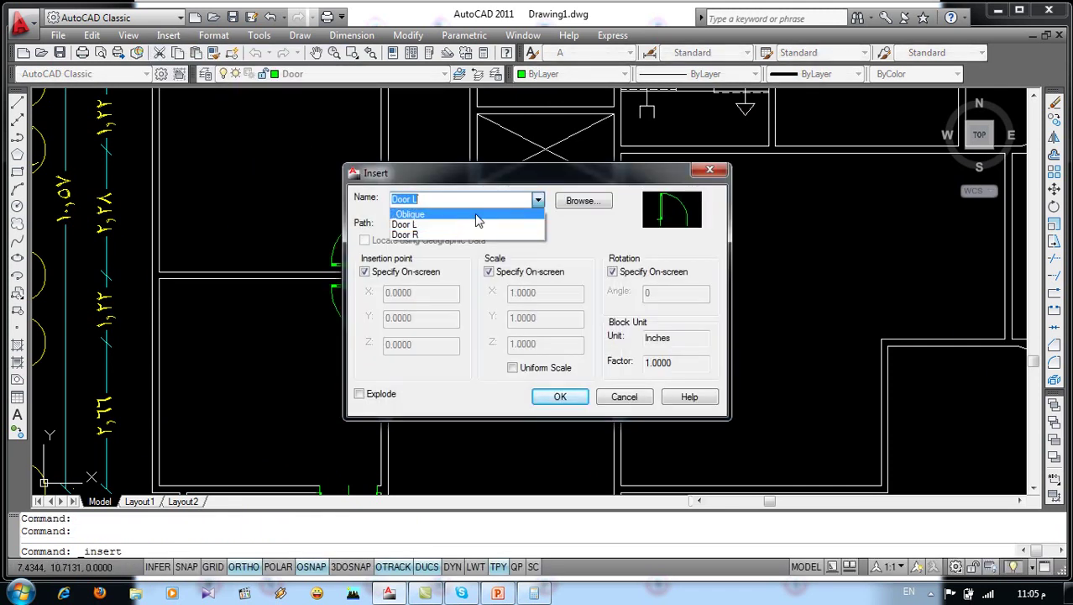
pyautogui.click(436, 236)
pyautogui.click(556, 398)
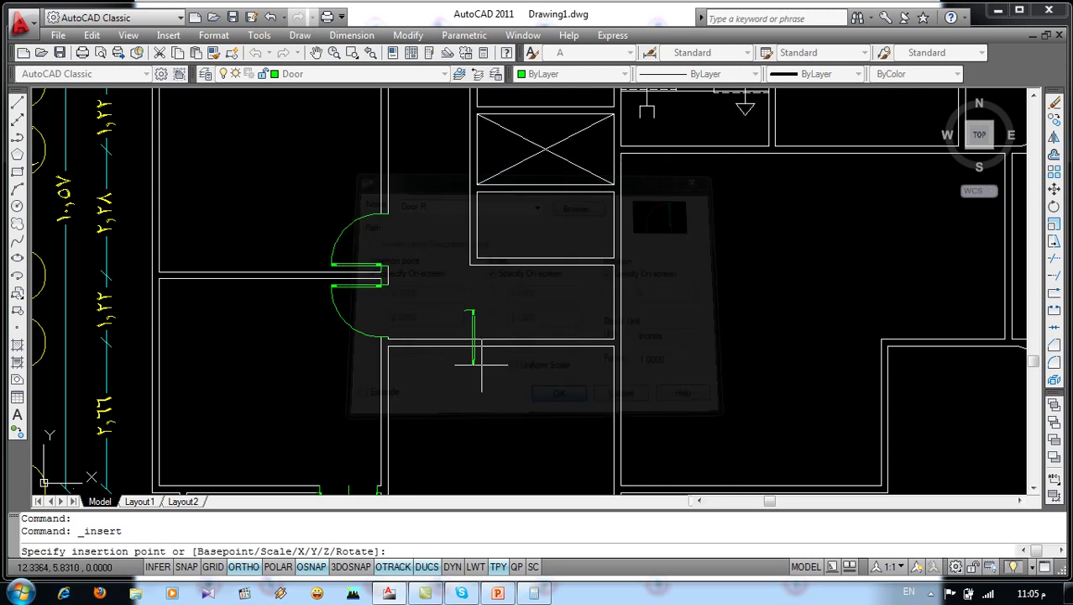
pyautogui.scroll(4, 480, 361)
pyautogui.click(401, 385)
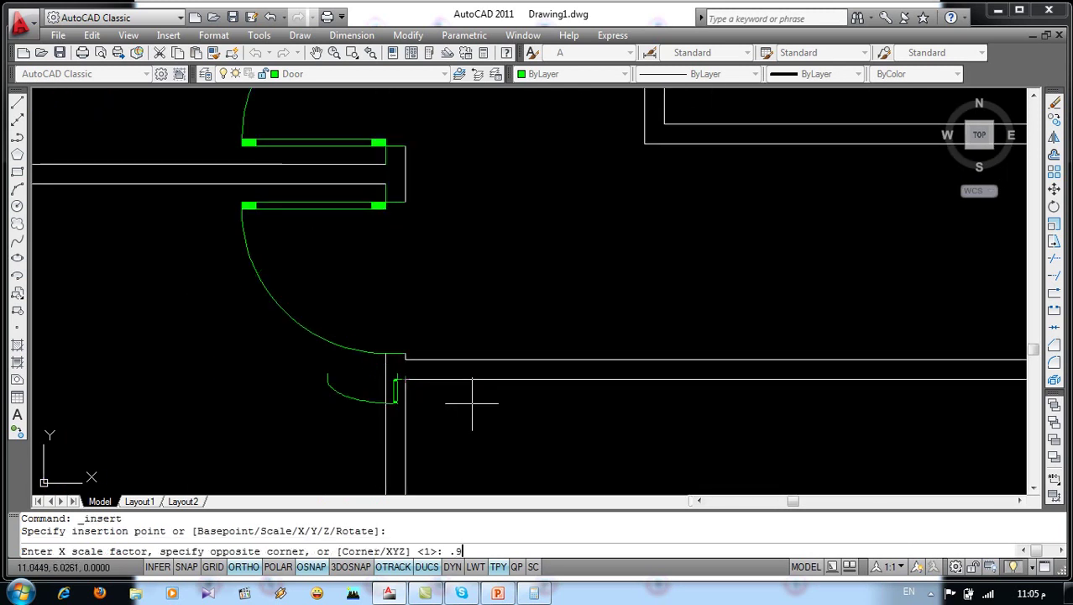
pyautogui.press('Return')
pyautogui.press('Return')
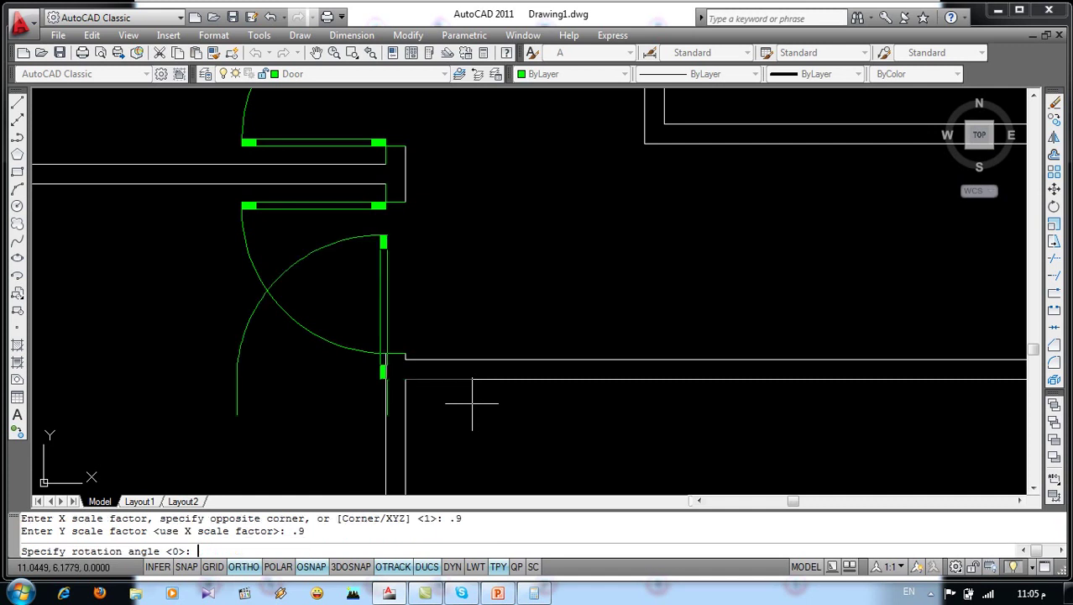
pyautogui.click(277, 397)
# Explode the new Door R into separate lines
pyautogui.moveTo(292, 400); pyautogui.dragTo(292, 244, button='middle')
pyautogui.click(390, 239)
pyautogui.click(417, 330)
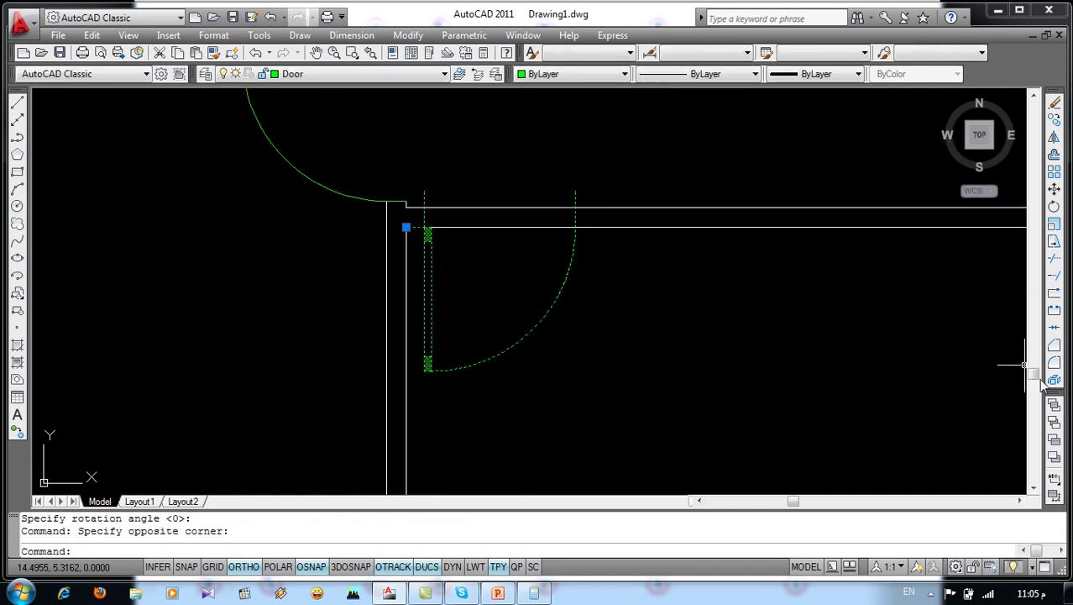
pyautogui.click(1055, 382)
# Trim the wall lines inside the Door R swing
pyautogui.press('Return')
pyautogui.press('Return')
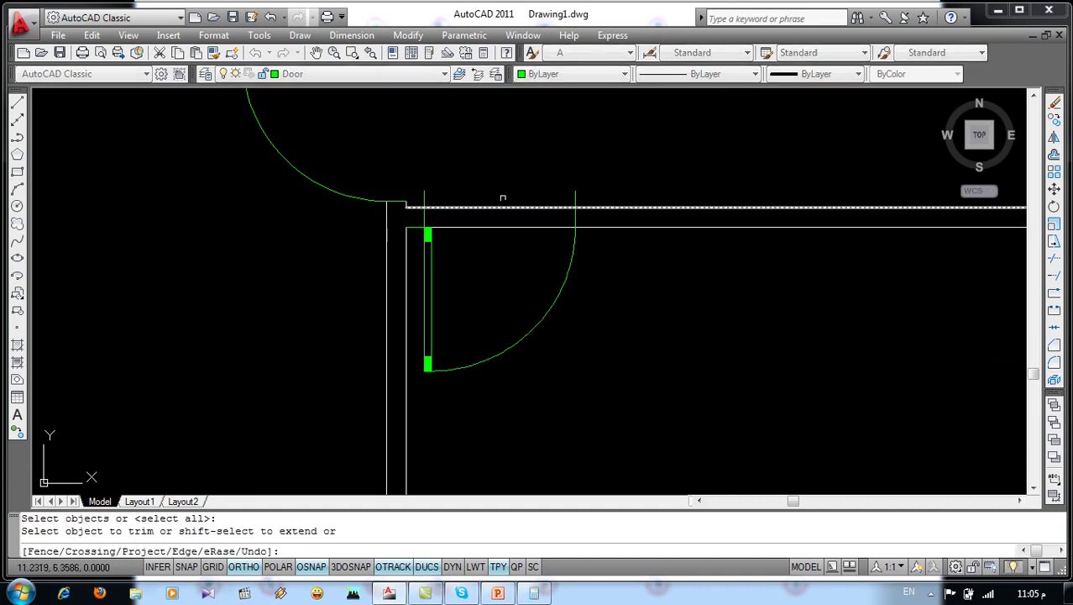
pyautogui.moveTo(504, 196); pyautogui.dragTo(496, 269)
pyautogui.moveTo(610, 170); pyautogui.dragTo(415, 205)
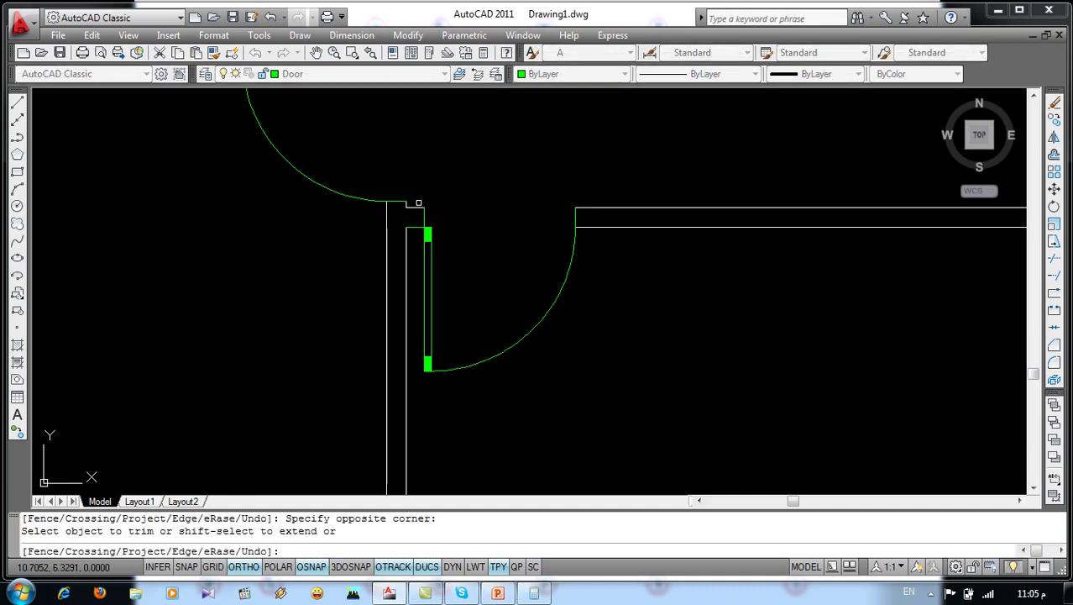
pyautogui.press('Return')
pyautogui.scroll(-8, 420, 252)
pyautogui.moveTo(441, 285); pyautogui.dragTo(461, 319, button='middle')
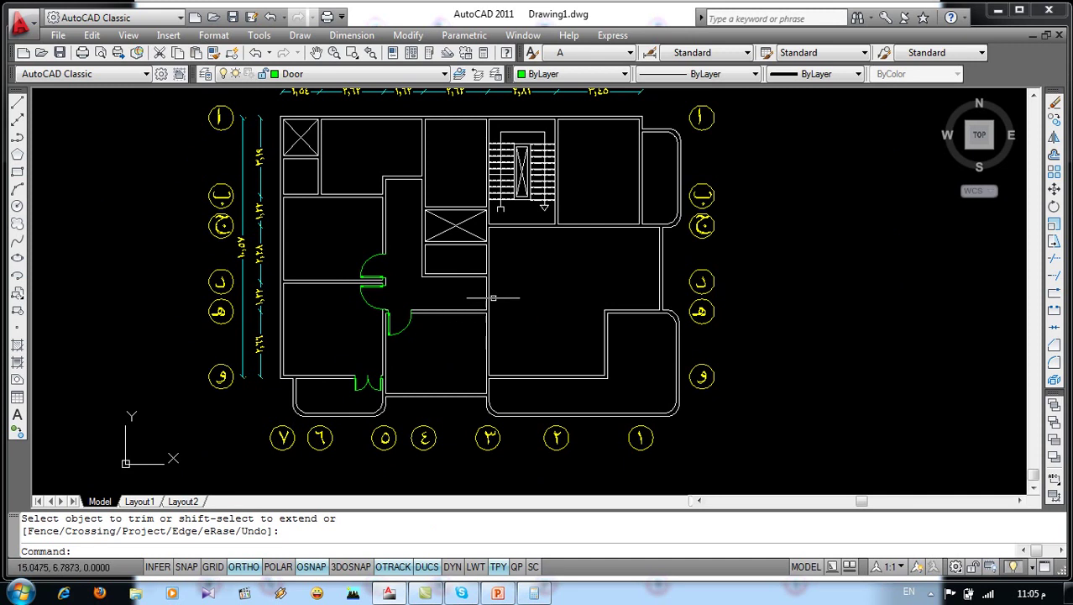
pyautogui.scroll(2, 493, 297)
pyautogui.scroll(1, 443, 318)
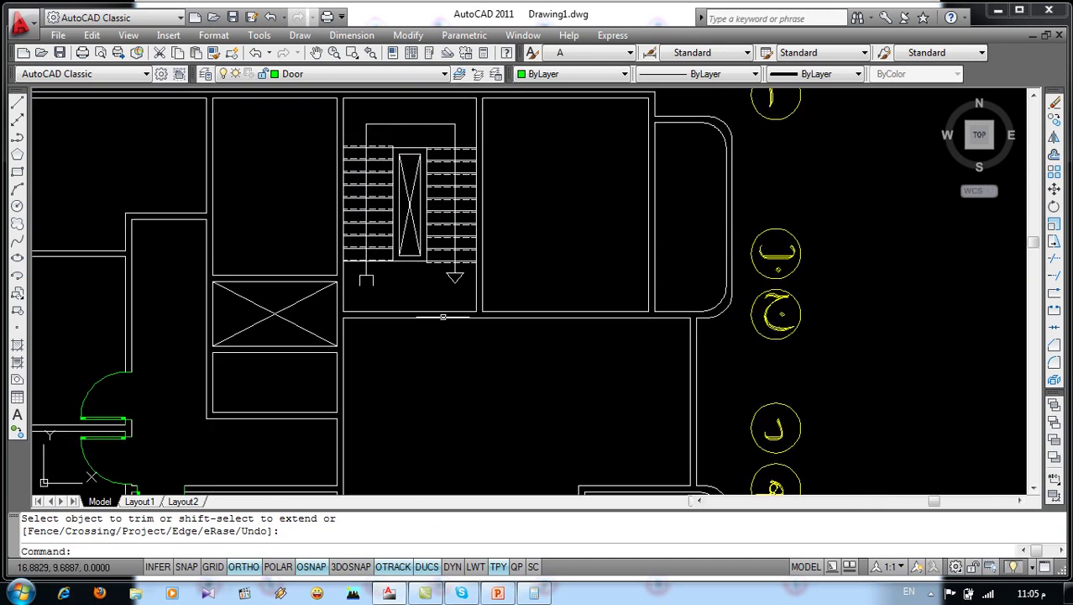
pyautogui.scroll(1, 442, 317)
# Insert Door R at the wall corner by the stair at 1.1 scale, keeping the rotation
pyautogui.click(168, 35)
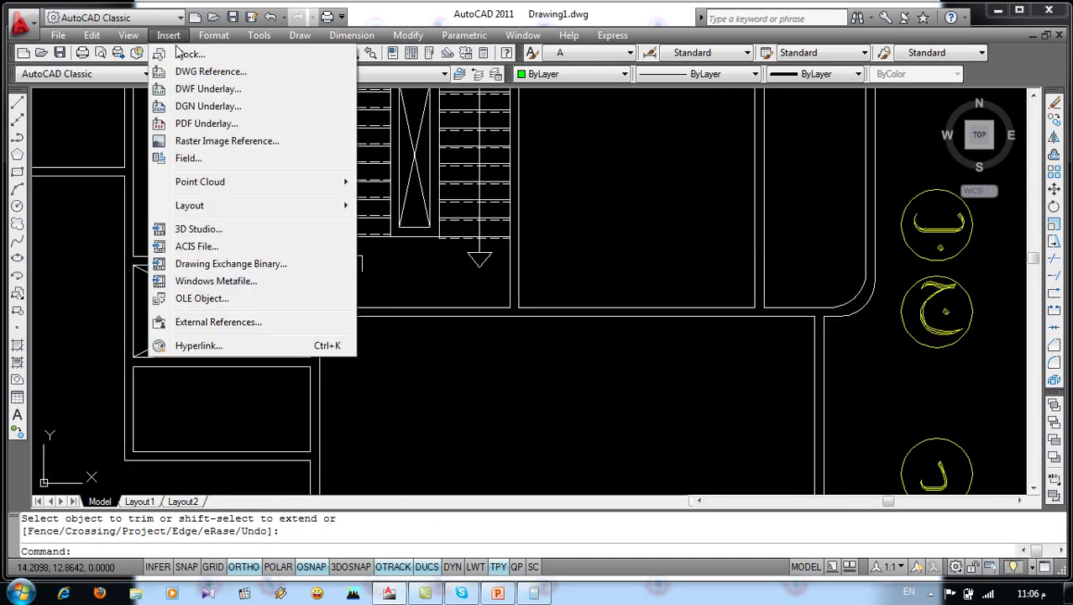
pyautogui.click(185, 55)
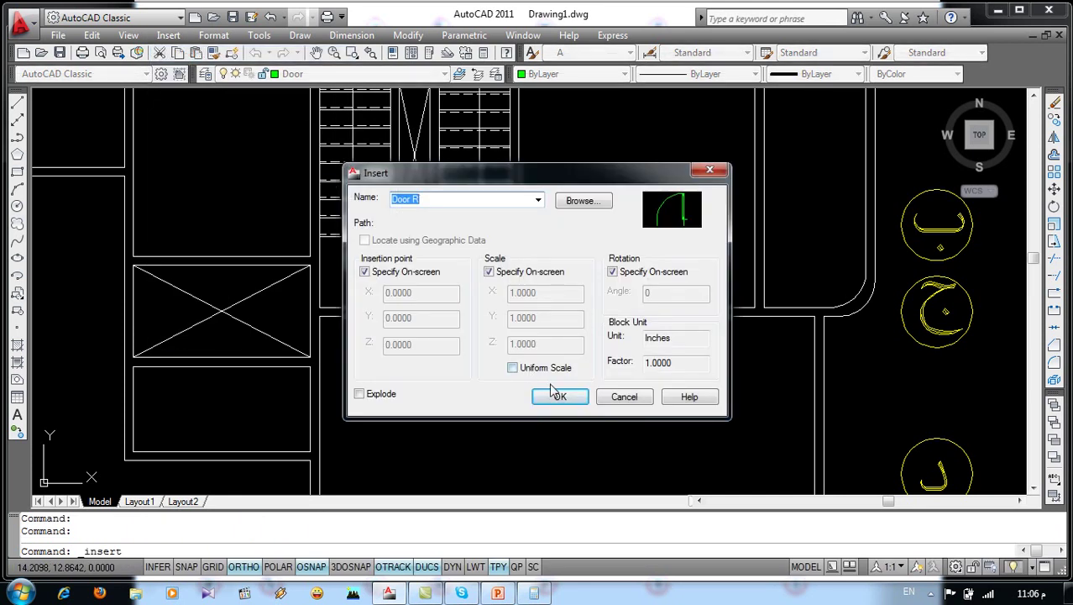
pyautogui.click(556, 393)
pyautogui.click(318, 316)
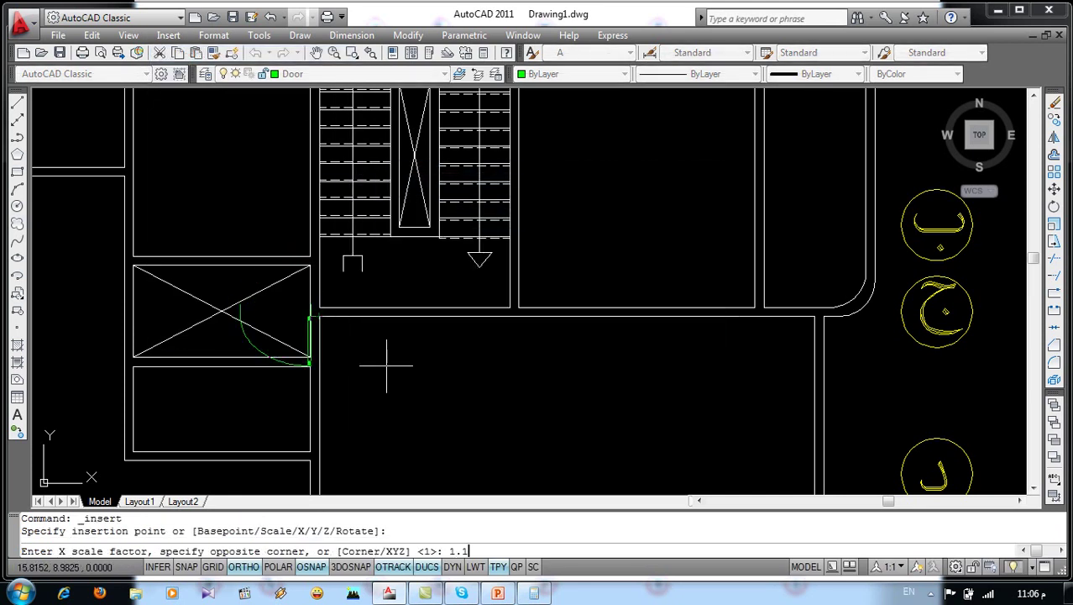
pyautogui.press('Return')
pyautogui.write('1')
pyautogui.press('Return')
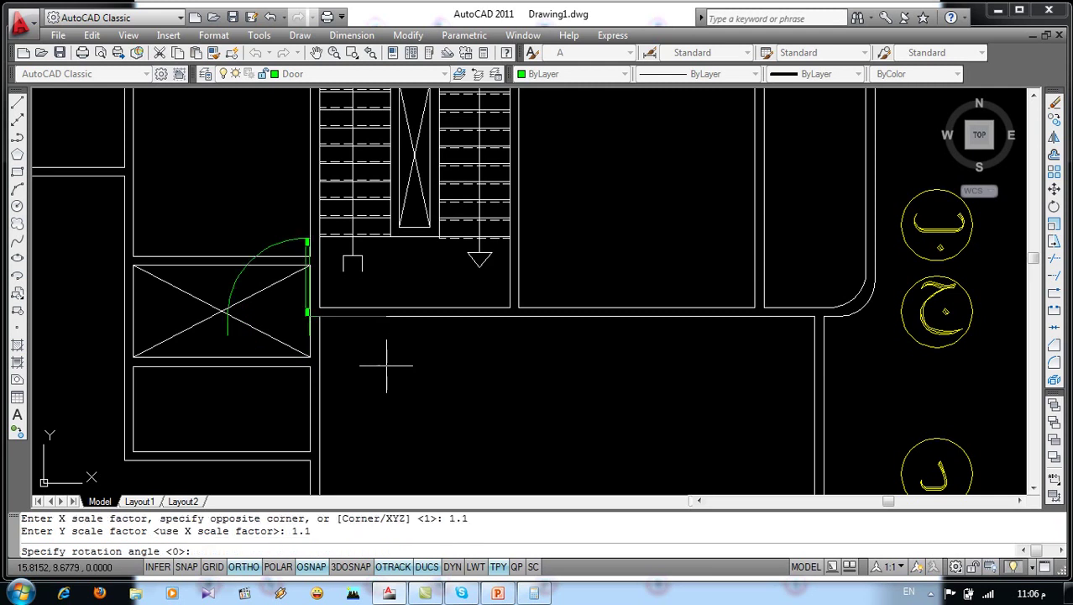
pyautogui.click(225, 342)
# Explode the new 1.1-scale door into separate lines
pyautogui.click(435, 351)
pyautogui.click(358, 369)
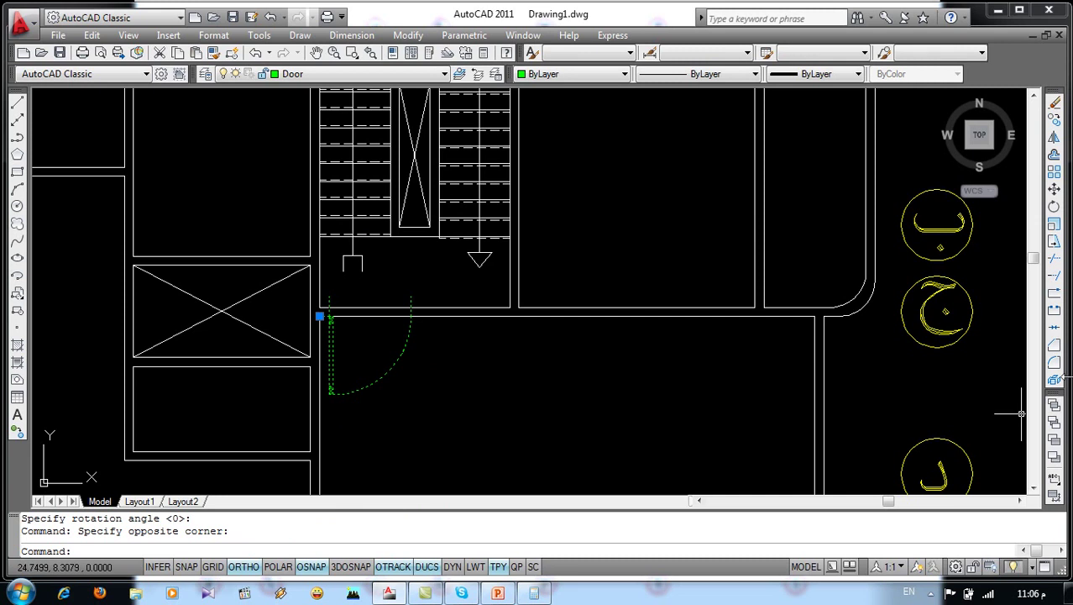
pyautogui.click(1054, 380)
# Trim the wall lines across the door opening, using all objects as cutting edges
pyautogui.write('tr')
pyautogui.press('Return')
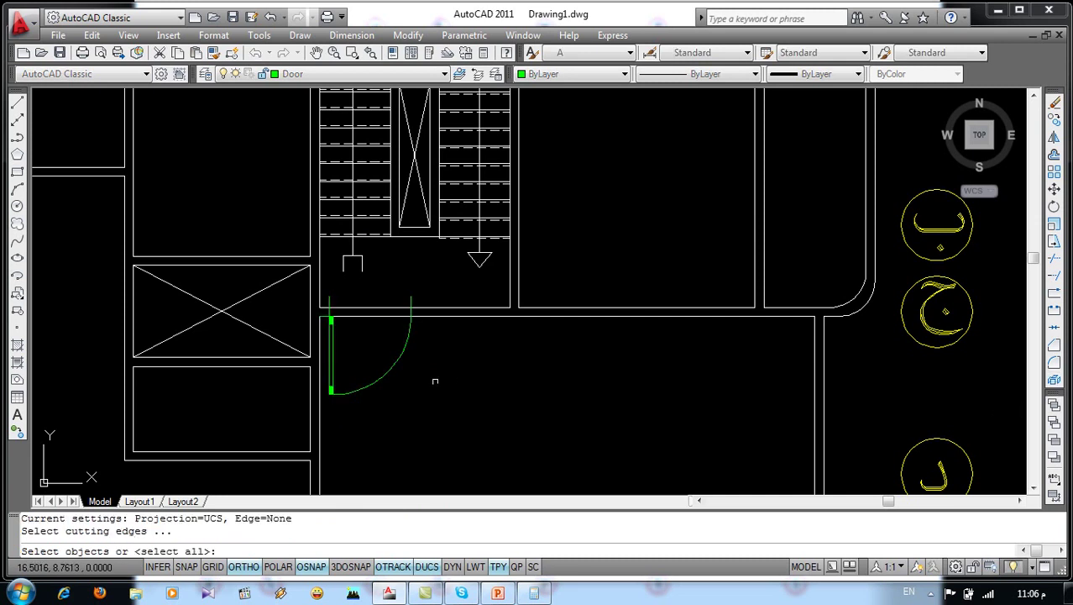
pyautogui.press('Return')
pyautogui.click(433, 376)
pyautogui.click(362, 290)
pyautogui.click(430, 284)
pyautogui.click(324, 304)
pyautogui.press('Return')
pyautogui.scroll(-3, 378, 302)
pyautogui.scroll(-2, 424, 292)
pyautogui.scroll(3, 453, 361)
pyautogui.scroll(2, 446, 348)
pyautogui.scroll(2, 395, 271)
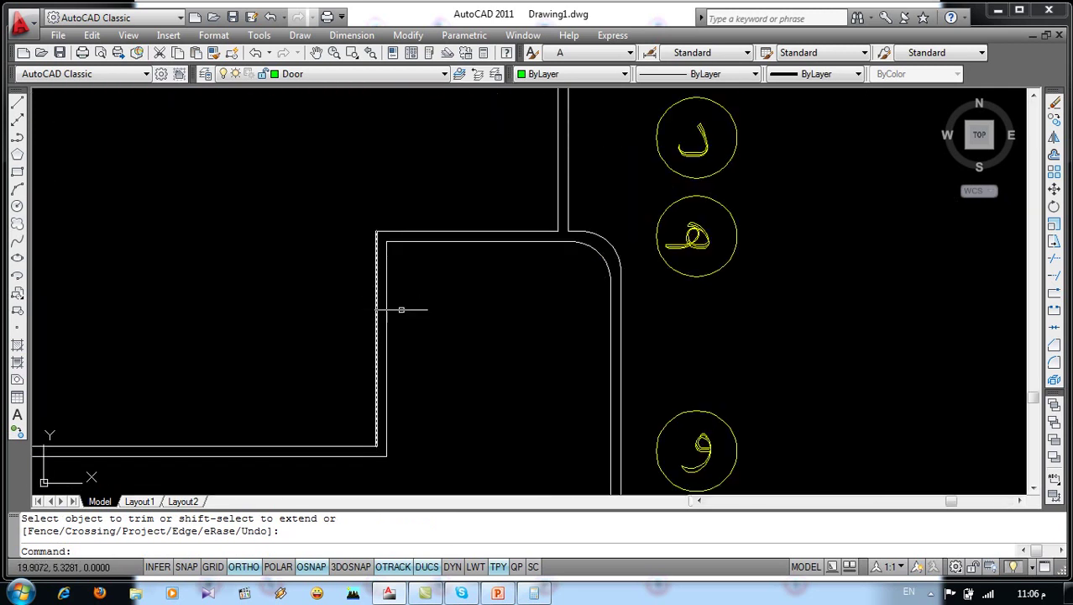
# Insert Door L at the inner room corner at 0.5 X and Y scale, default rotation
pyautogui.click(169, 36)
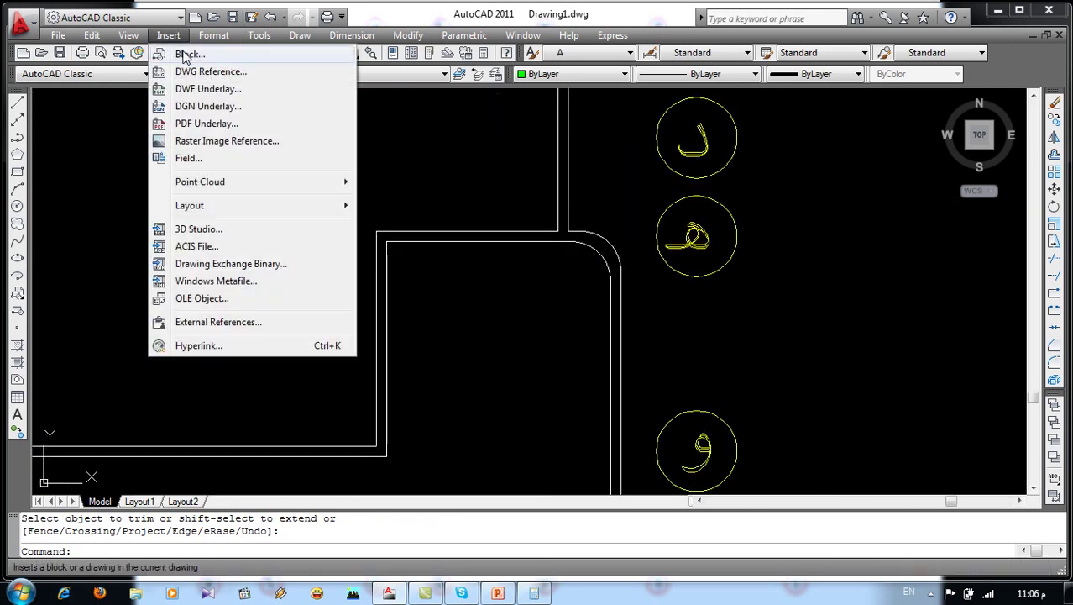
pyautogui.click(186, 55)
pyautogui.click(537, 200)
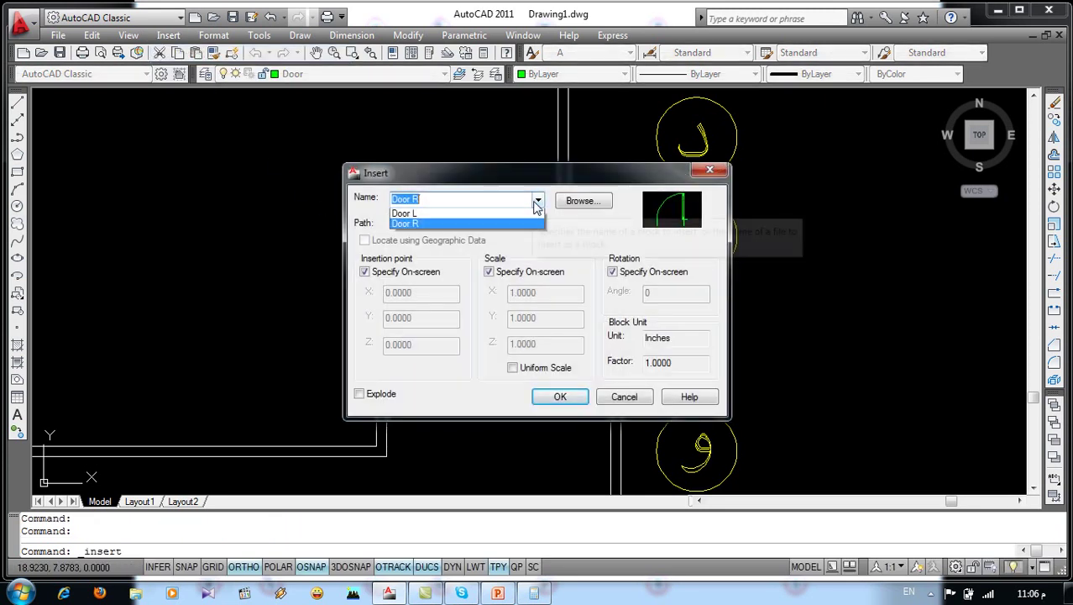
pyautogui.click(464, 225)
pyautogui.click(544, 397)
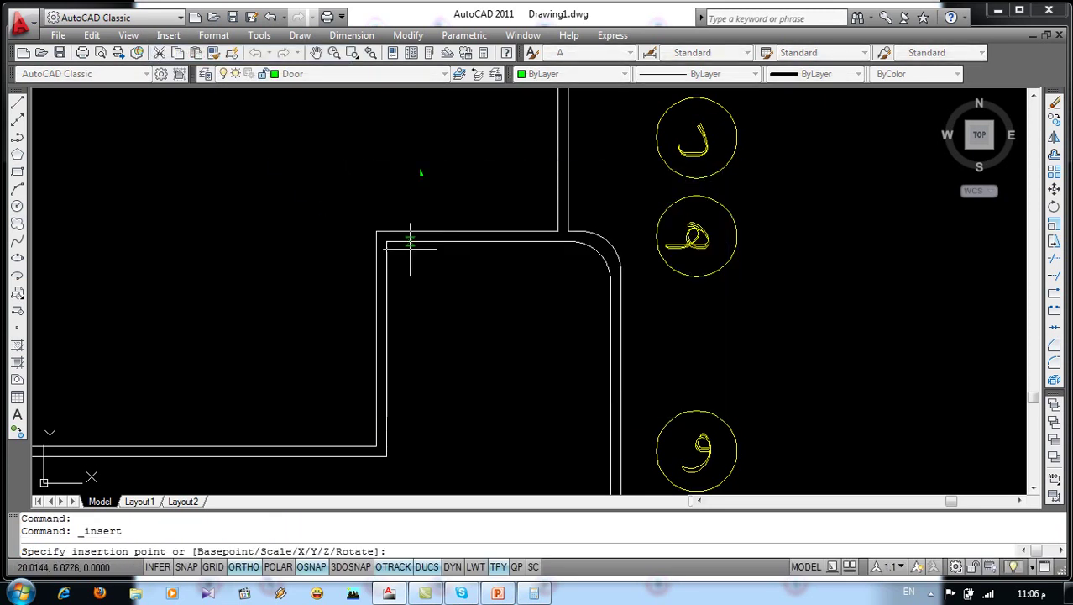
pyautogui.click(396, 295)
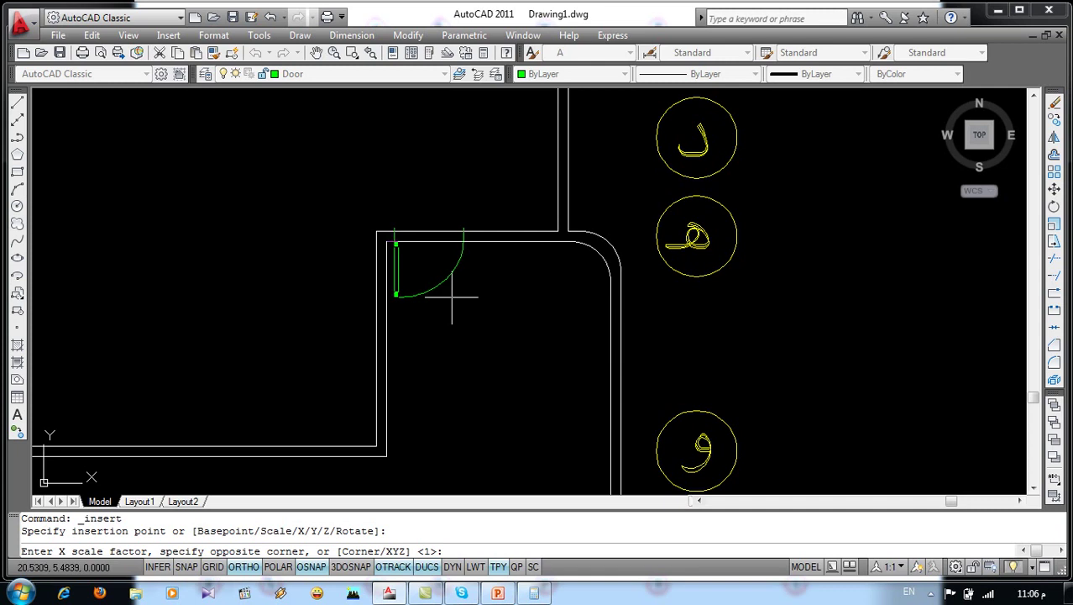
pyautogui.write('.5')
pyautogui.press('Return')
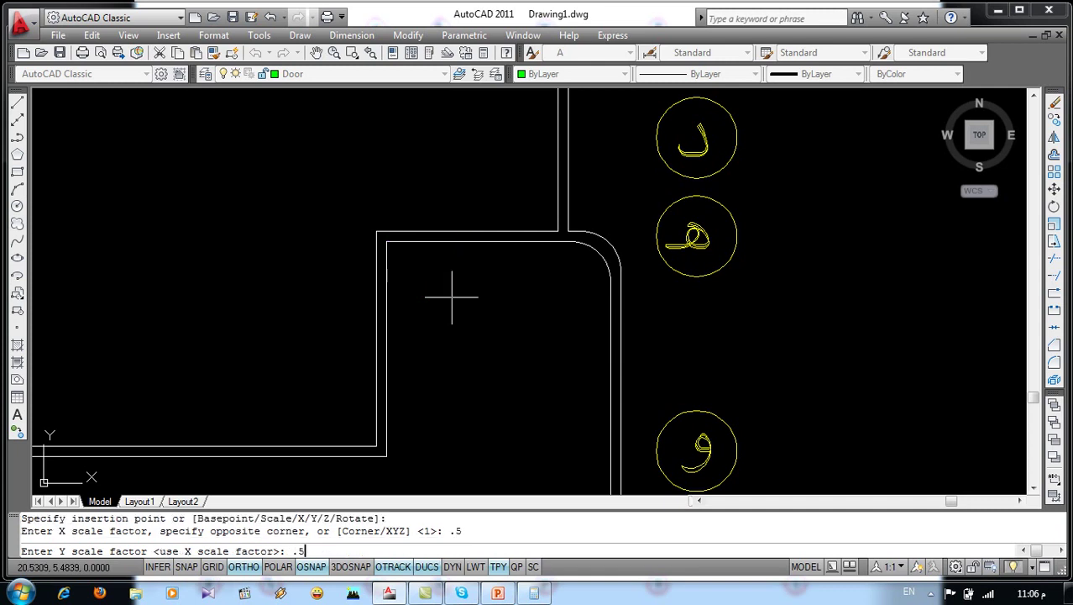
pyautogui.press('Return')
pyautogui.click(342, 320)
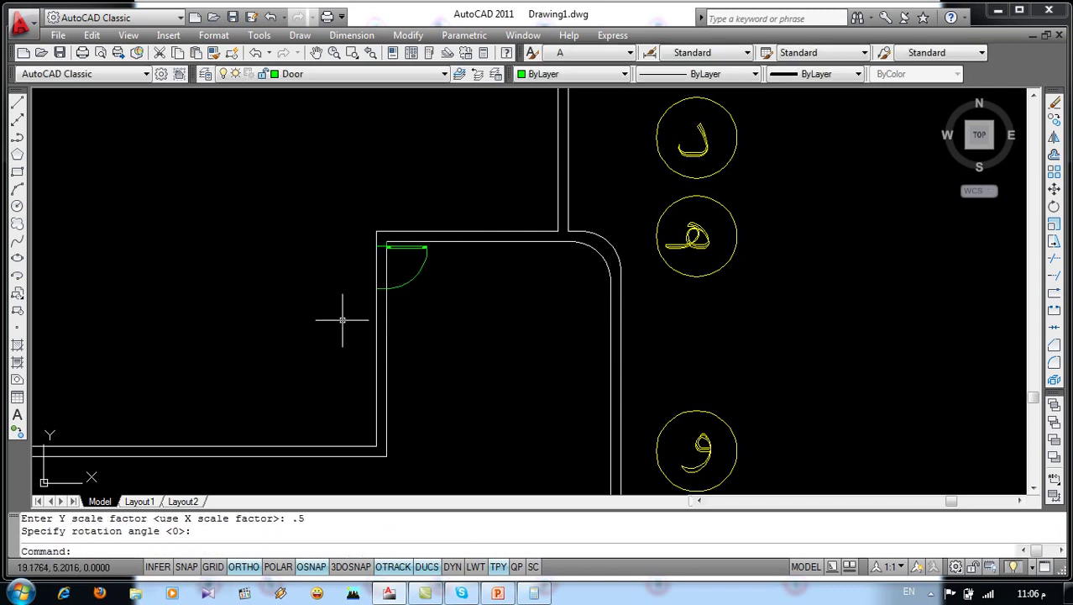
# Mirror the door into a double door and explode both leaves
pyautogui.write('mi')
pyautogui.press('Return')
pyautogui.scroll(3, 385, 256)
pyautogui.moveTo(353, 210); pyautogui.dragTo(495, 336)
pyautogui.press('Return')
pyautogui.click(367, 321)
pyautogui.click(461, 325)
pyautogui.click(424, 351)
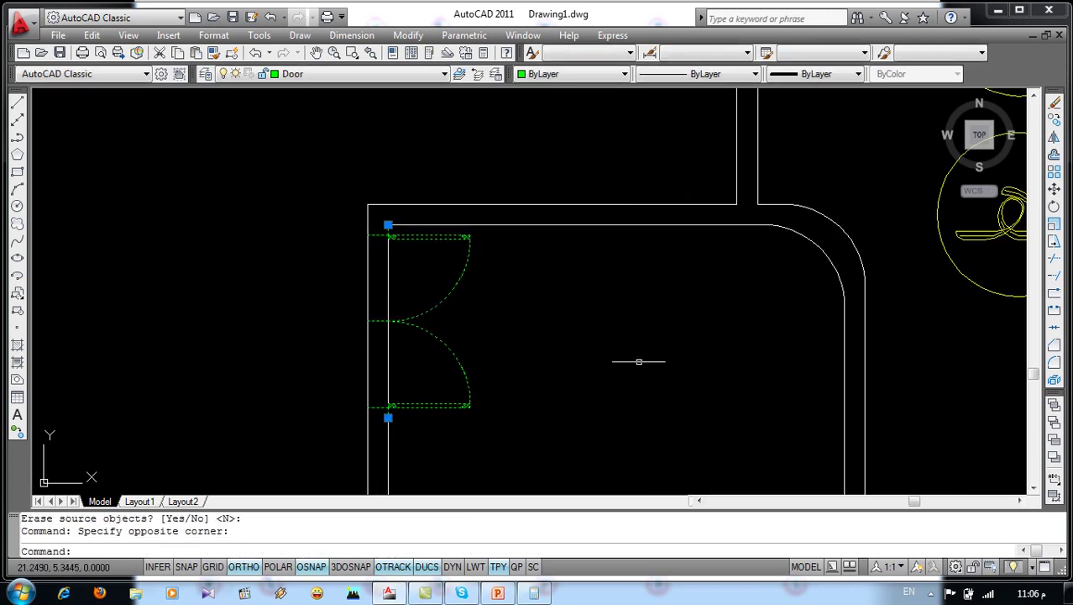
pyautogui.click(1055, 386)
# Trim the wall line behind the double door
pyautogui.write('r')
pyautogui.press('Return')
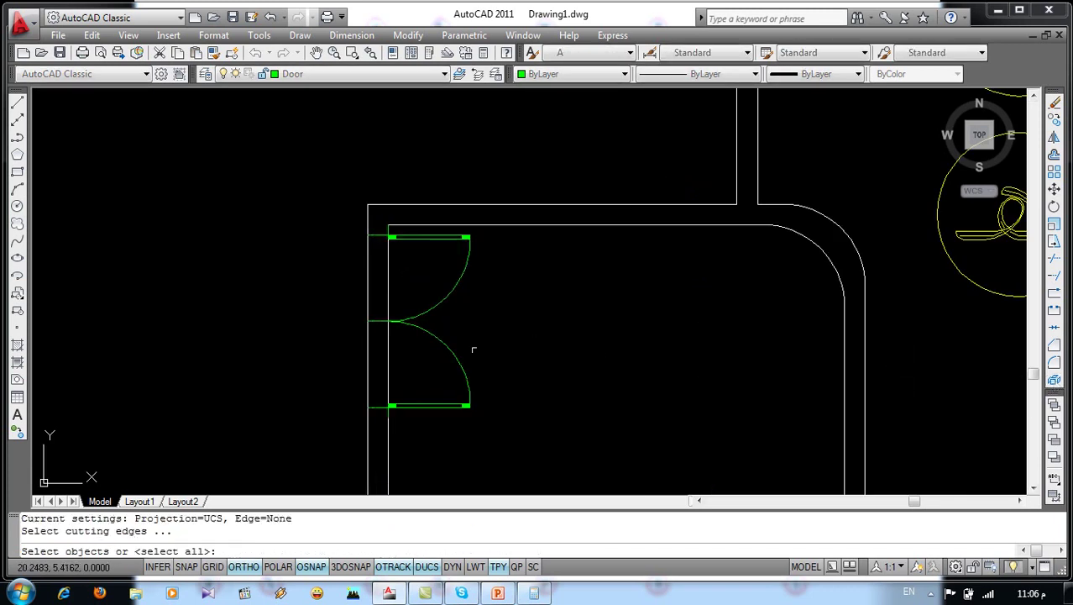
pyautogui.press('Return')
pyautogui.click(373, 285)
pyautogui.click(389, 345)
pyautogui.scroll(-5, 319, 374)
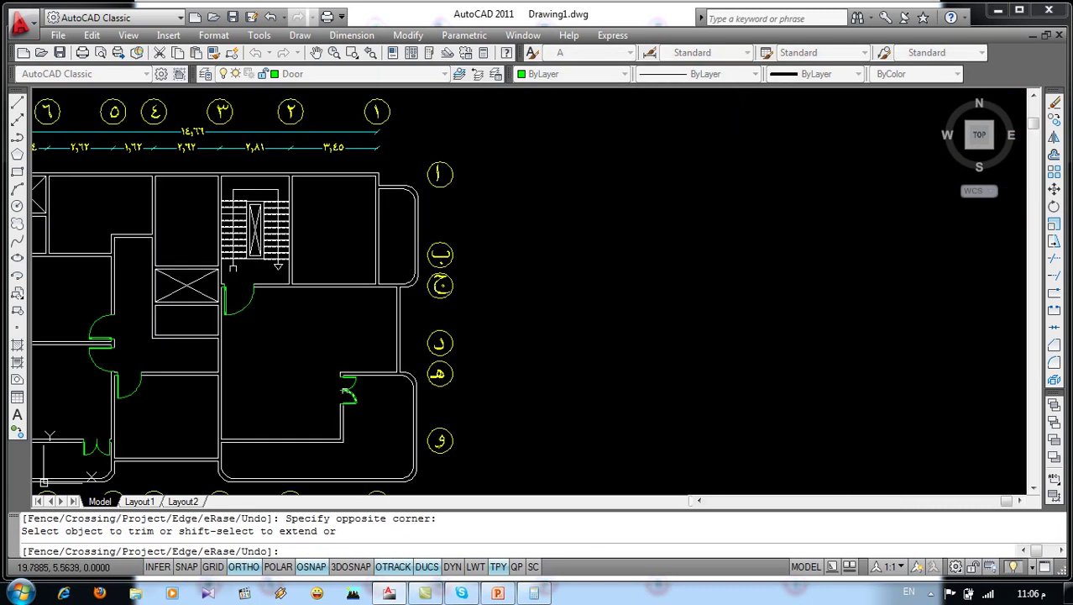
pyautogui.press('Return')
pyautogui.scroll(4, 375, 306)
pyautogui.scroll(2, 412, 362)
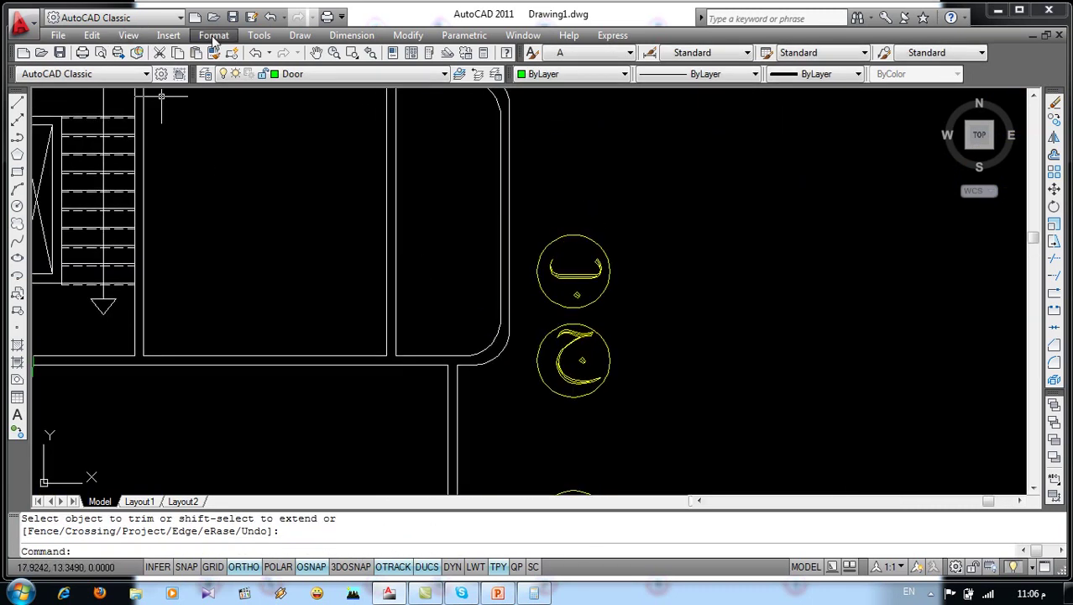
# Insert the Door R block at 0.5 scale against the wall near grid circle ب
pyautogui.click(165, 36)
pyautogui.click(178, 57)
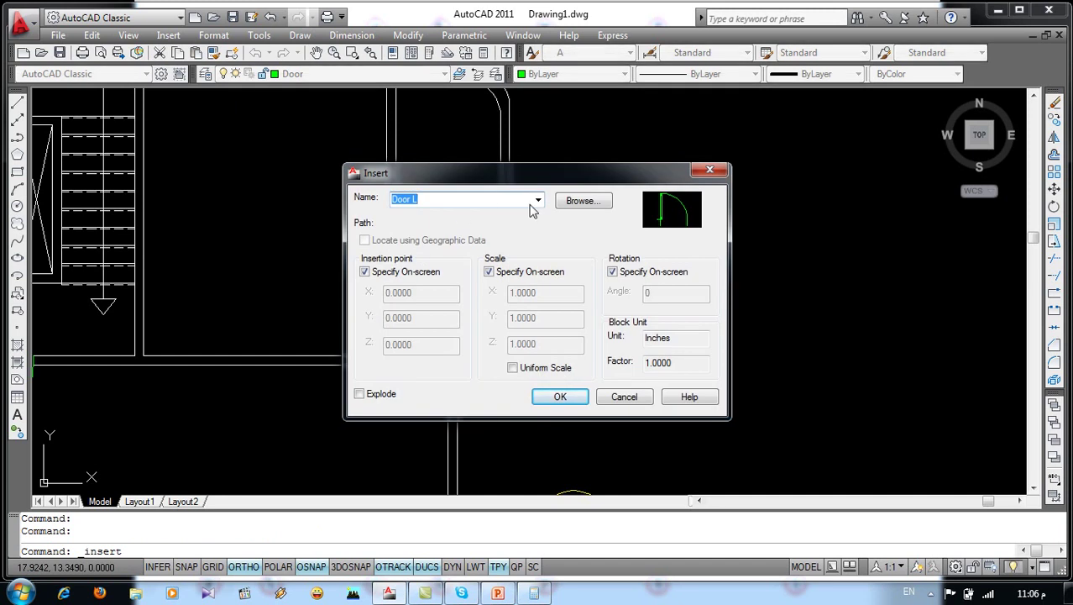
pyautogui.click(538, 202)
pyautogui.click(529, 238)
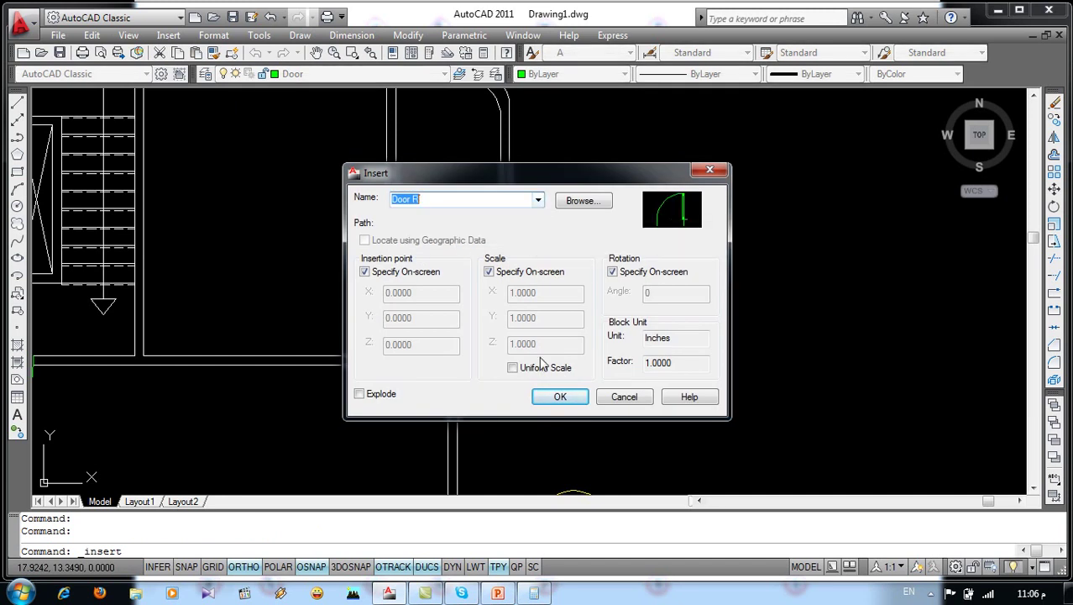
pyautogui.click(559, 396)
pyautogui.click(390, 366)
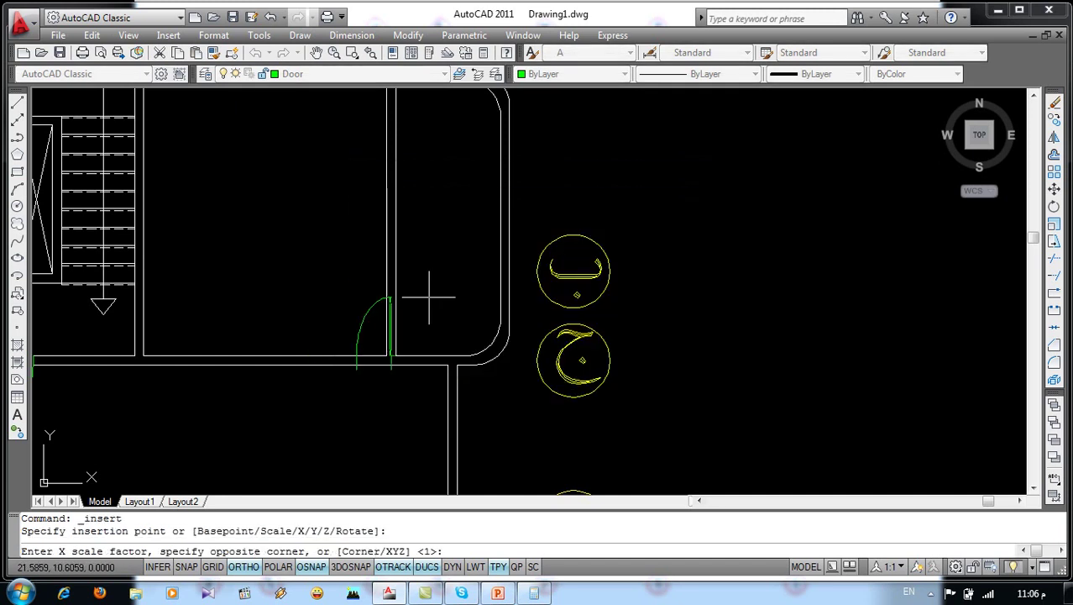
pyautogui.click(529, 551)
pyautogui.write('.5')
pyautogui.press('Return')
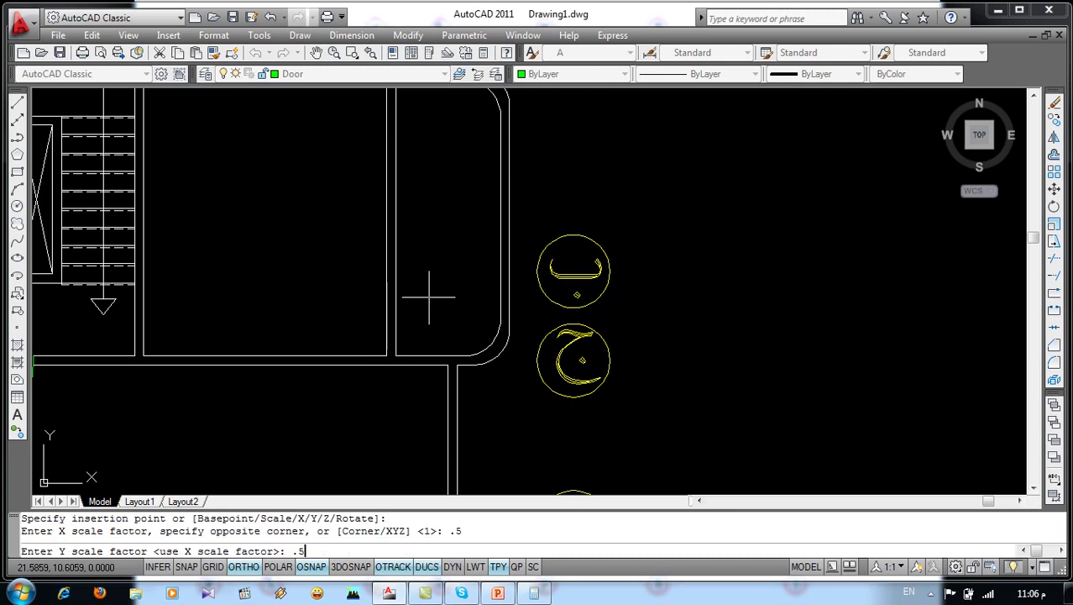
pyautogui.press('Return')
pyautogui.press('Return')
pyautogui.scroll(2, 422, 330)
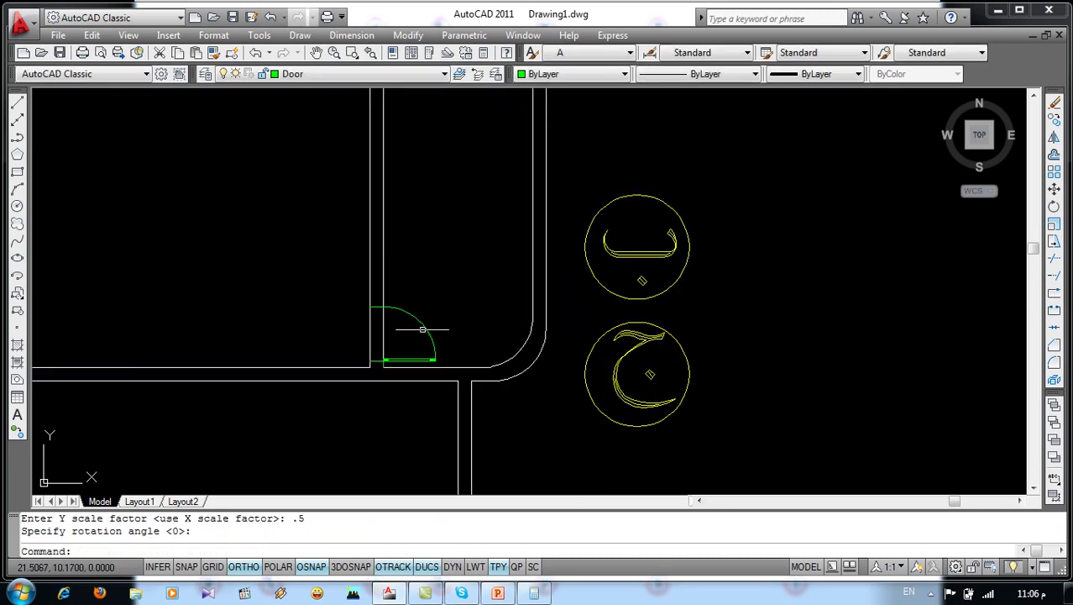
pyautogui.scroll(1, 423, 330)
pyautogui.write('mi')
# Mirror the new door, keeping the original, to form a double door
pyautogui.press('Return')
pyautogui.click(454, 361)
pyautogui.click(366, 322)
pyautogui.press('Return')
pyautogui.click(353, 299)
pyautogui.press('Escape')
pyautogui.press('Return')
pyautogui.moveTo(407, 293); pyautogui.dragTo(370, 315)
pyautogui.press('Return')
pyautogui.click(348, 300)
pyautogui.click(362, 297)
pyautogui.press('Return')
# Explode both door leaves and trim the wall lines out of the opening
pyautogui.moveTo(413, 247); pyautogui.dragTo(459, 322)
pyautogui.click(1053, 381)
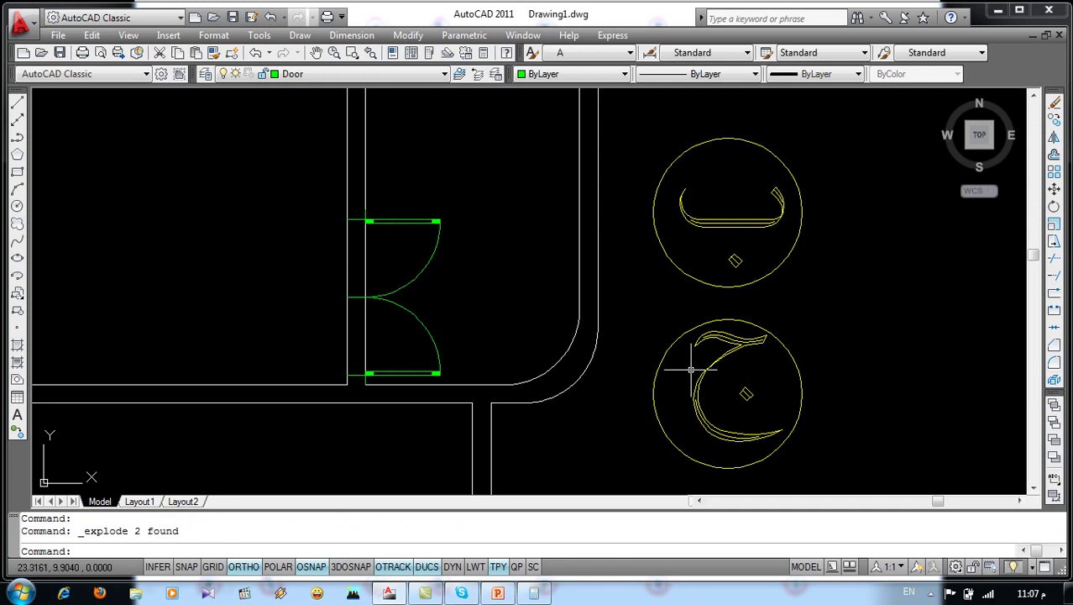
pyautogui.press('Return')
pyautogui.press('Return')
pyautogui.click(388, 252)
pyautogui.click(323, 275)
pyautogui.click(387, 324)
pyautogui.click(301, 353)
pyautogui.press('Return')
pyautogui.scroll(-2, 410, 310)
pyautogui.scroll(-1, 410, 311)
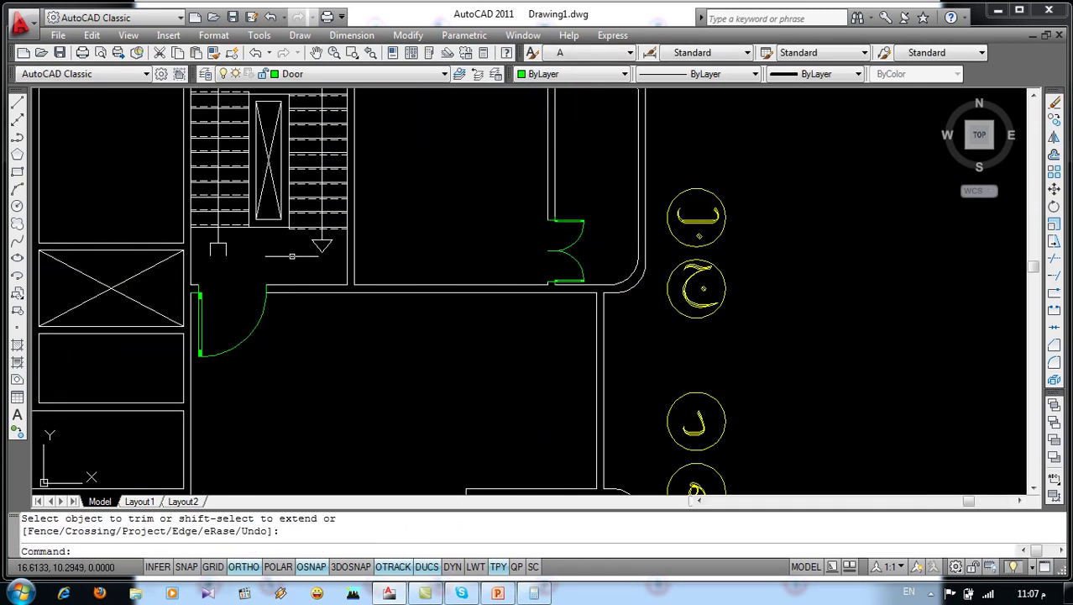
# Insert the Door L block at 0.9 scale at the wall corner beside the stairs
pyautogui.click(168, 35)
pyautogui.click(173, 52)
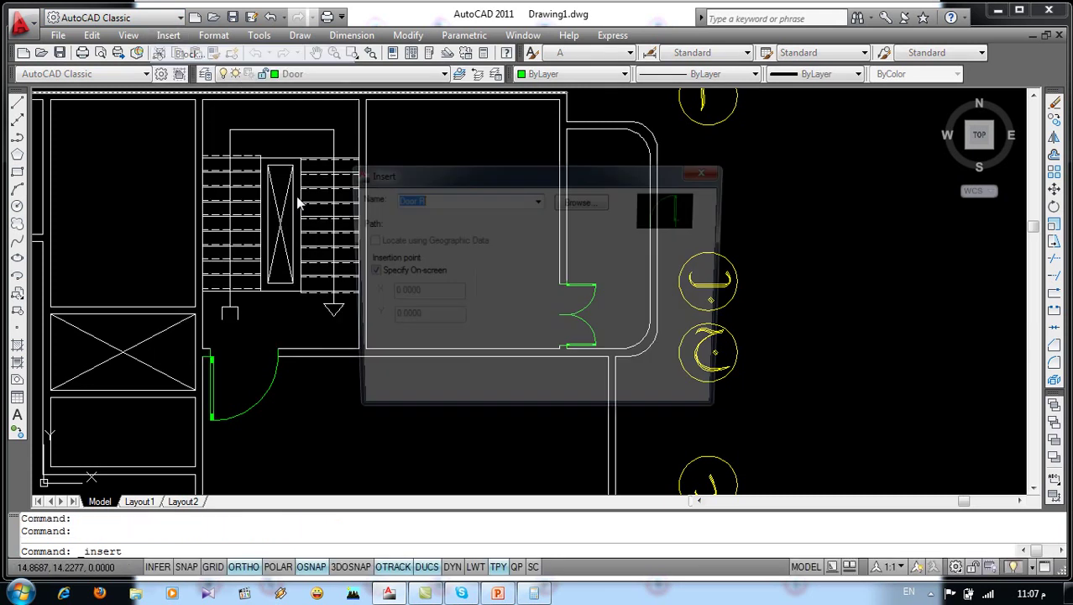
pyautogui.click(538, 205)
pyautogui.click(420, 232)
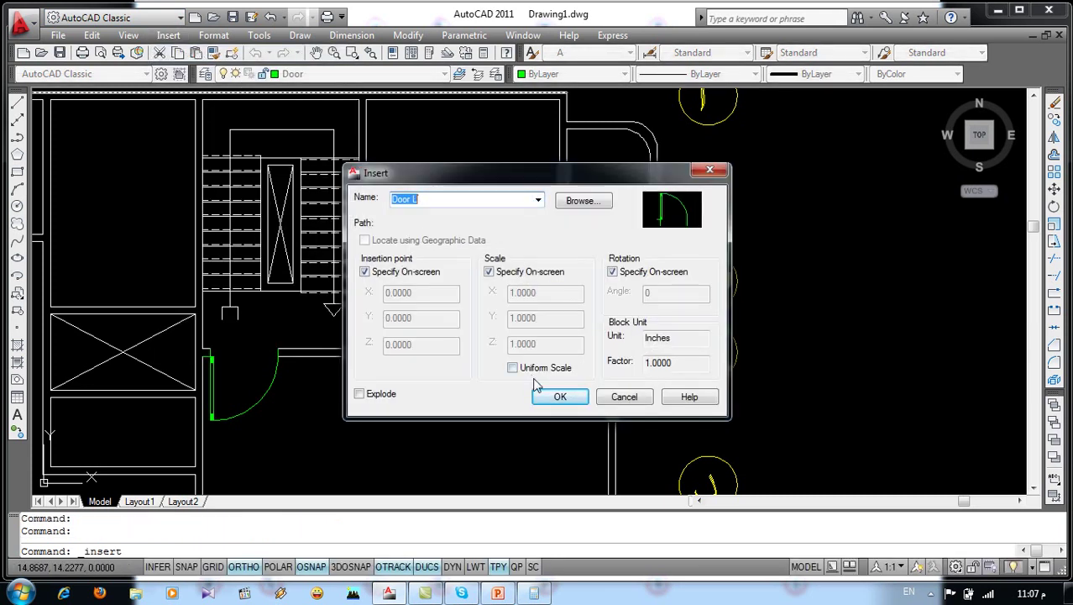
pyautogui.click(560, 397)
pyautogui.click(367, 348)
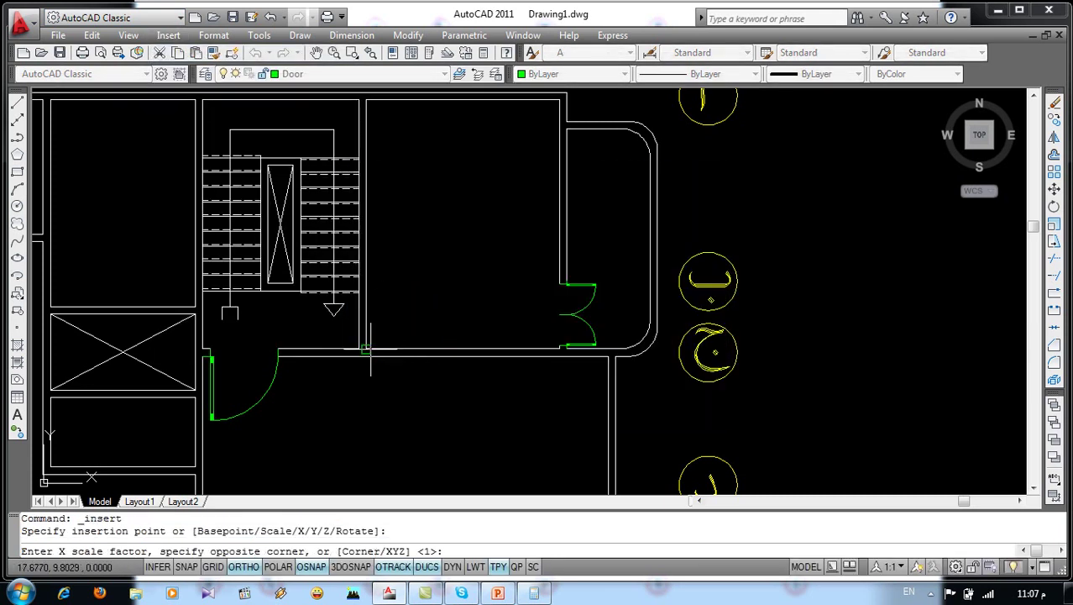
pyautogui.click(530, 551)
pyautogui.write('.9')
pyautogui.press('Return')
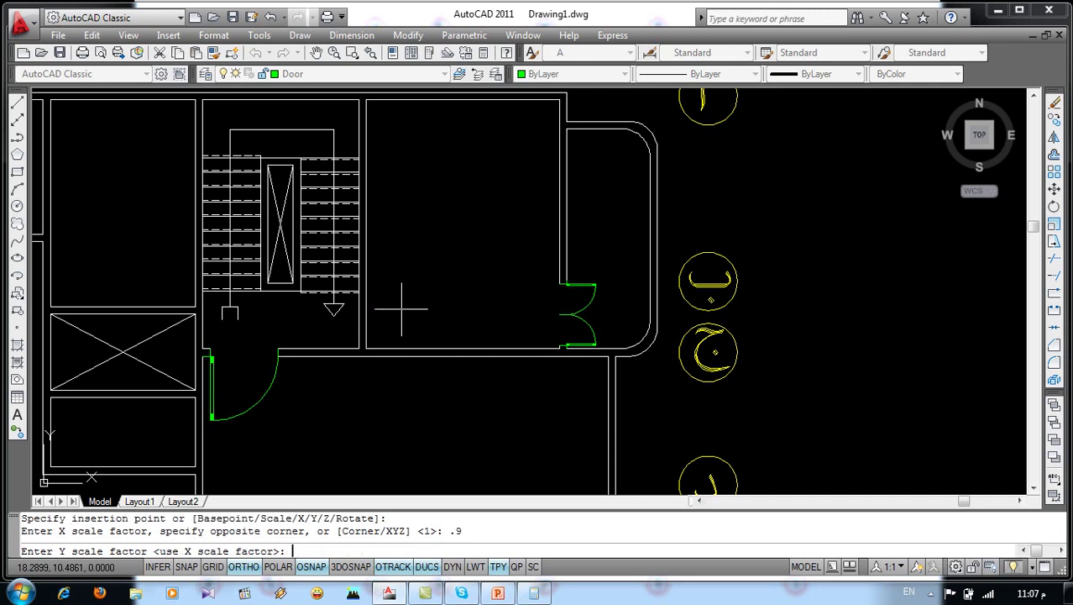
pyautogui.press('Return')
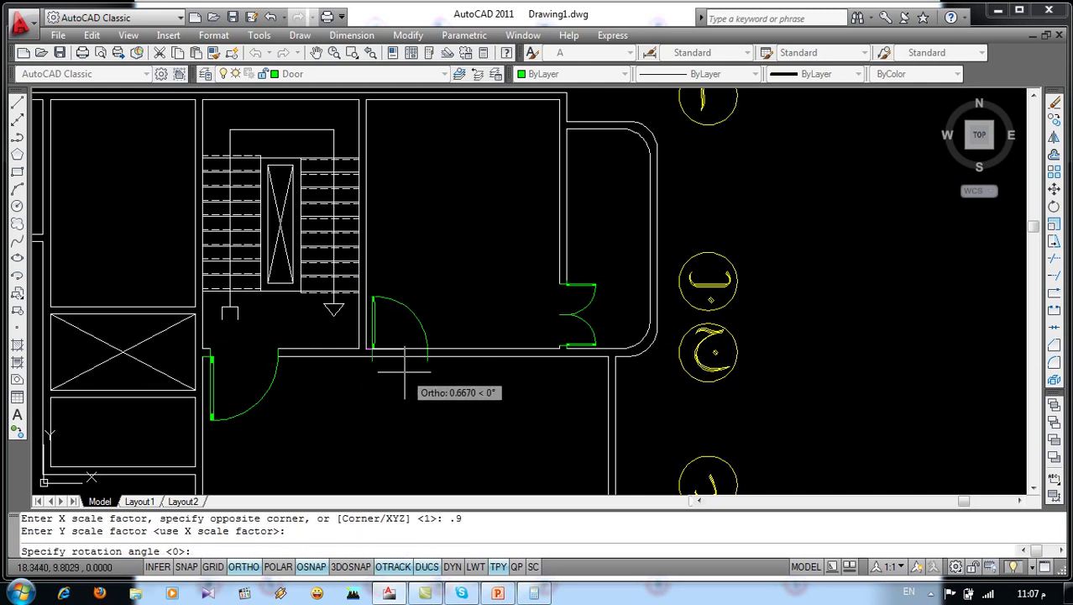
pyautogui.click(403, 371)
# Explode the new Door L block into separate lines
pyautogui.click(433, 333)
pyautogui.click(392, 309)
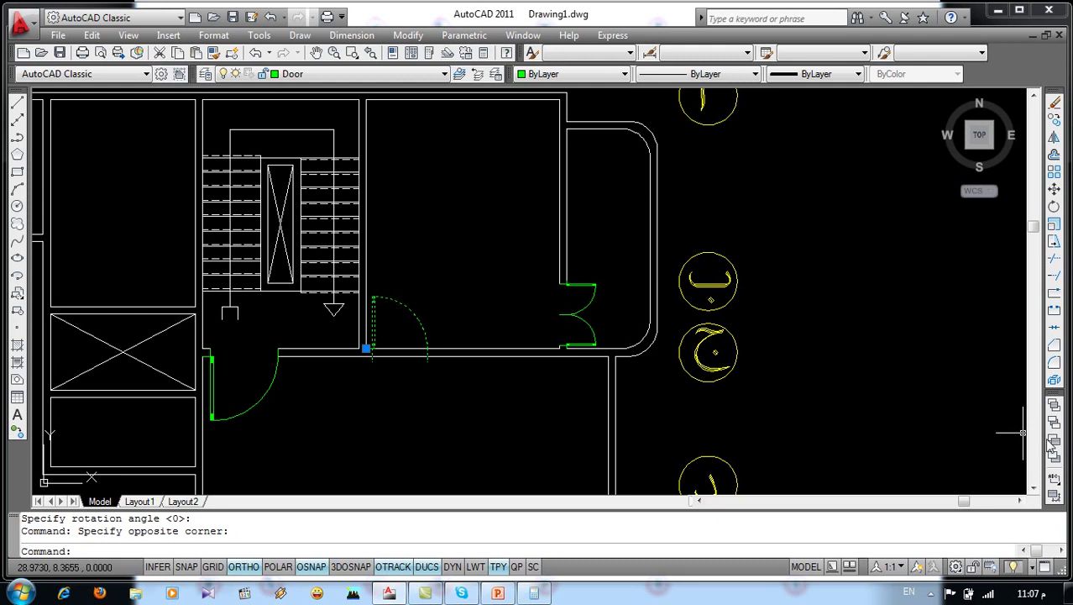
pyautogui.click(1055, 382)
# Trim the wall line and arc tail out of the door opening
pyautogui.write('tr')
pyautogui.press('Return')
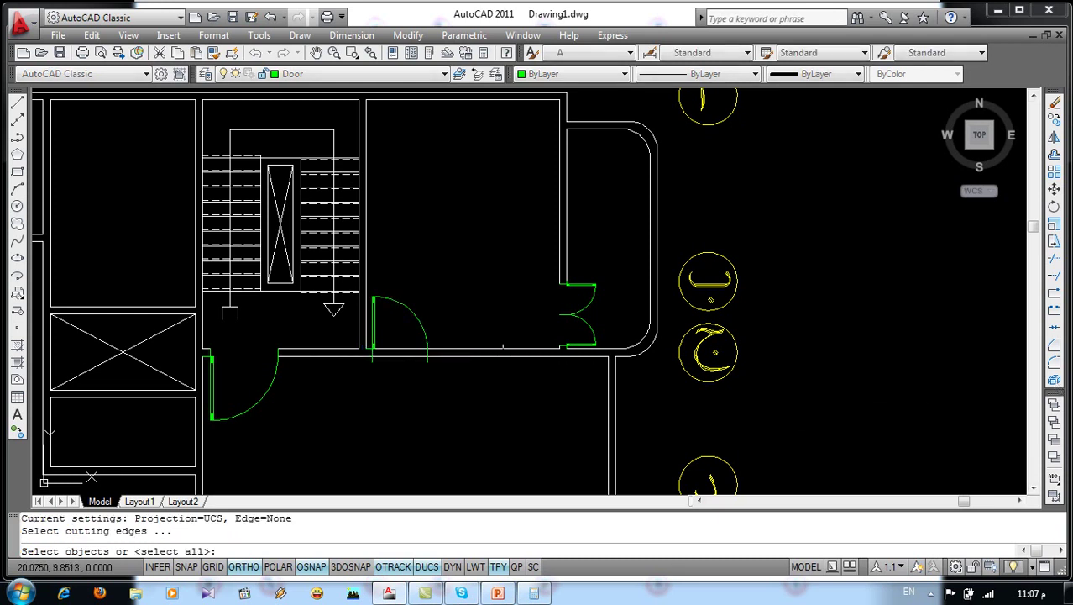
pyautogui.press('Return')
pyautogui.click(401, 334)
pyautogui.click(395, 346)
pyautogui.click(433, 369)
pyautogui.press('Return')
pyautogui.scroll(-8, 437, 353)
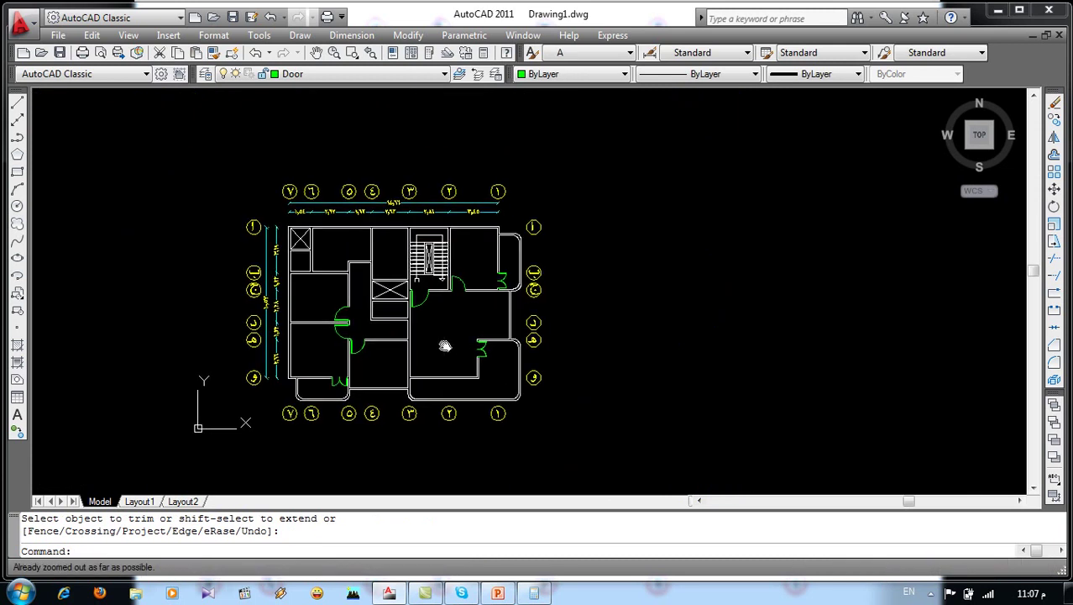
pyautogui.scroll(2, 419, 292)
pyautogui.scroll(2, 352, 208)
pyautogui.scroll(2, 395, 247)
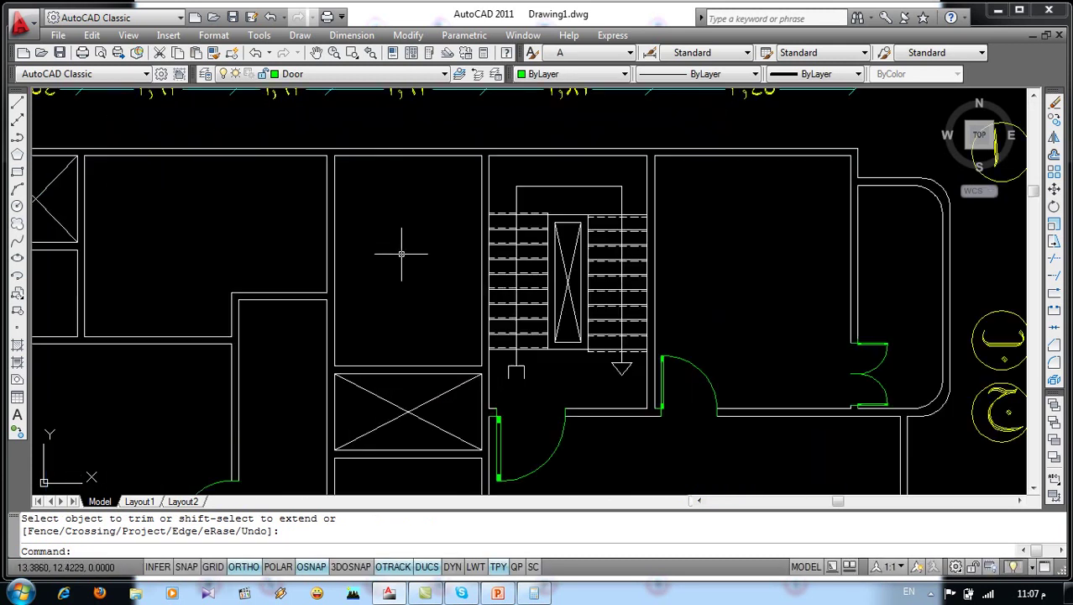
pyautogui.scroll(2, 422, 305)
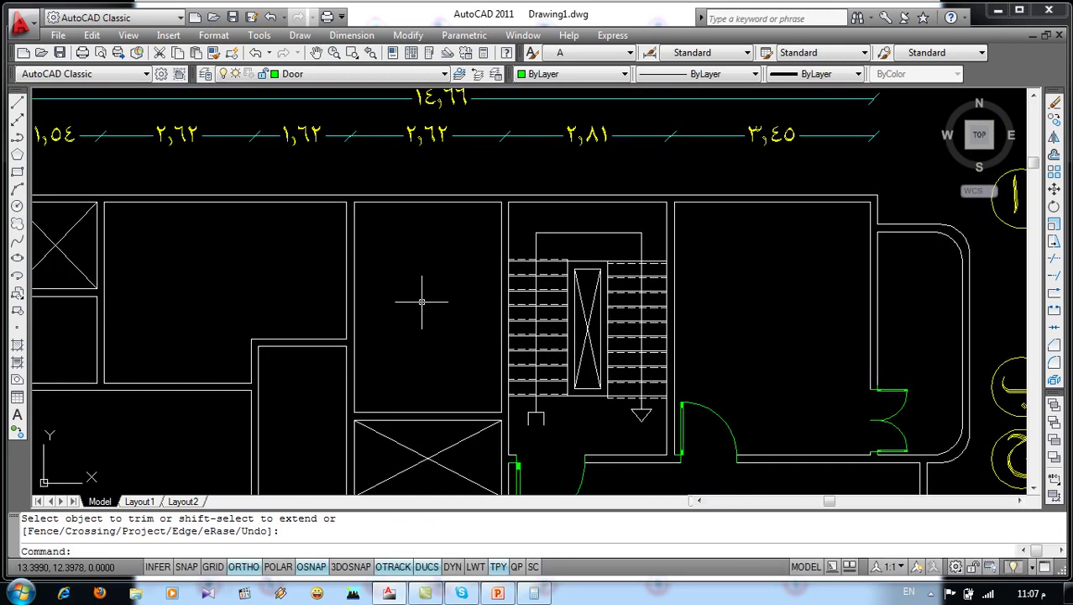
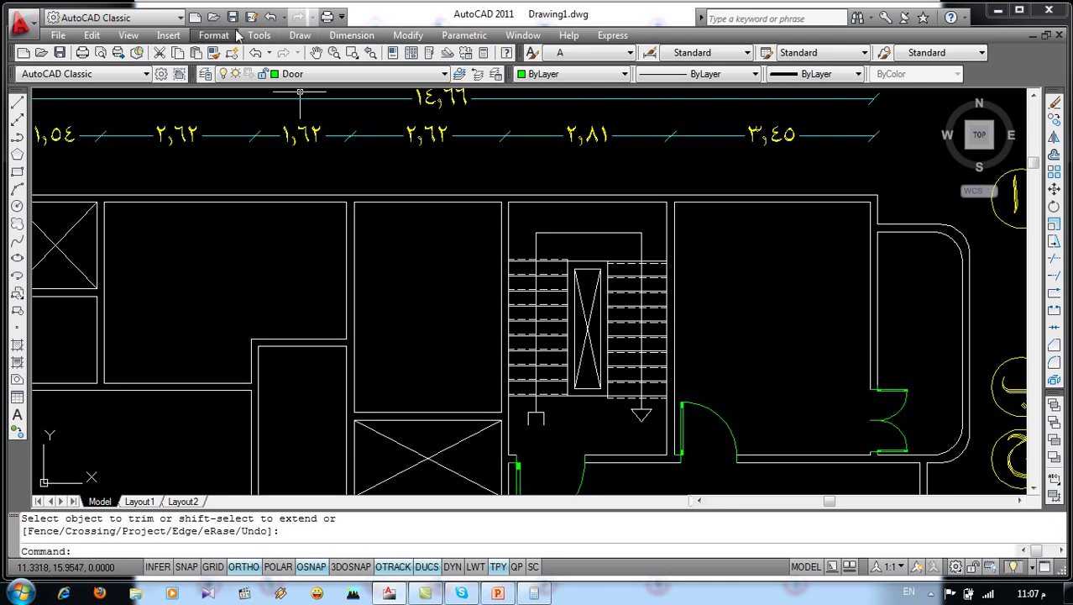
# Insert a Door R block at the wall corner beside the stair core at 0.8 X and Y scale
pyautogui.click(168, 36)
pyautogui.click(179, 48)
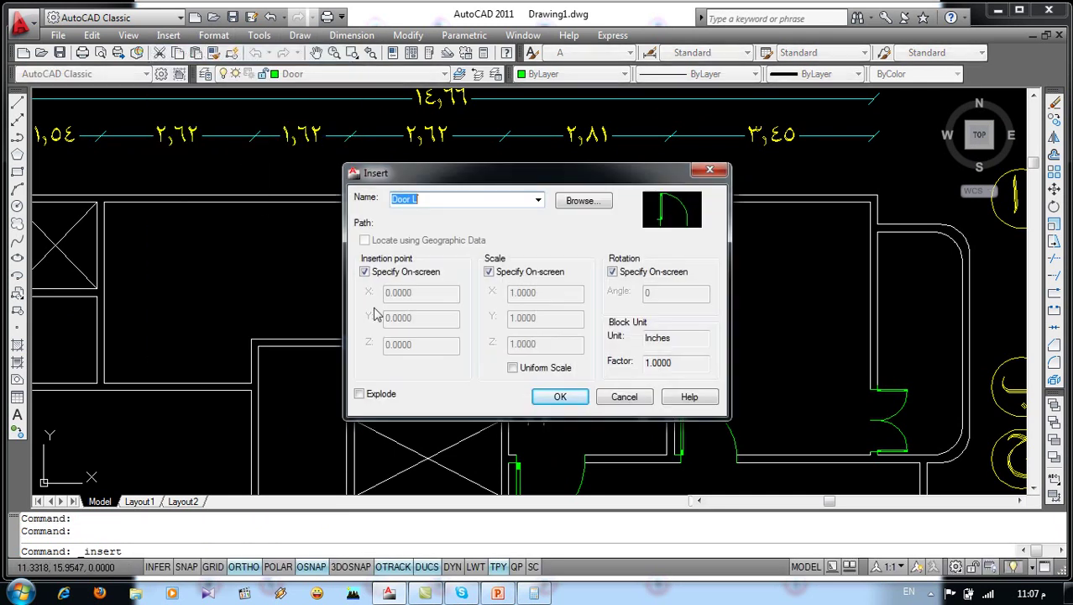
pyautogui.click(538, 199)
pyautogui.click(445, 243)
pyautogui.click(560, 396)
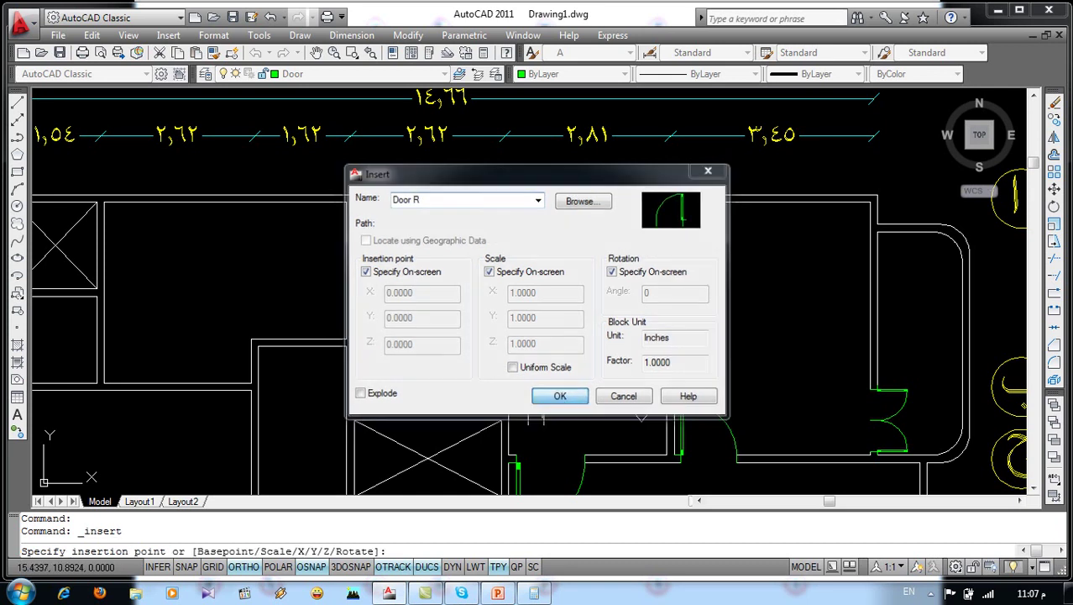
pyautogui.scroll(3, 252, 361)
pyautogui.scroll(1, 252, 362)
pyautogui.click(341, 410)
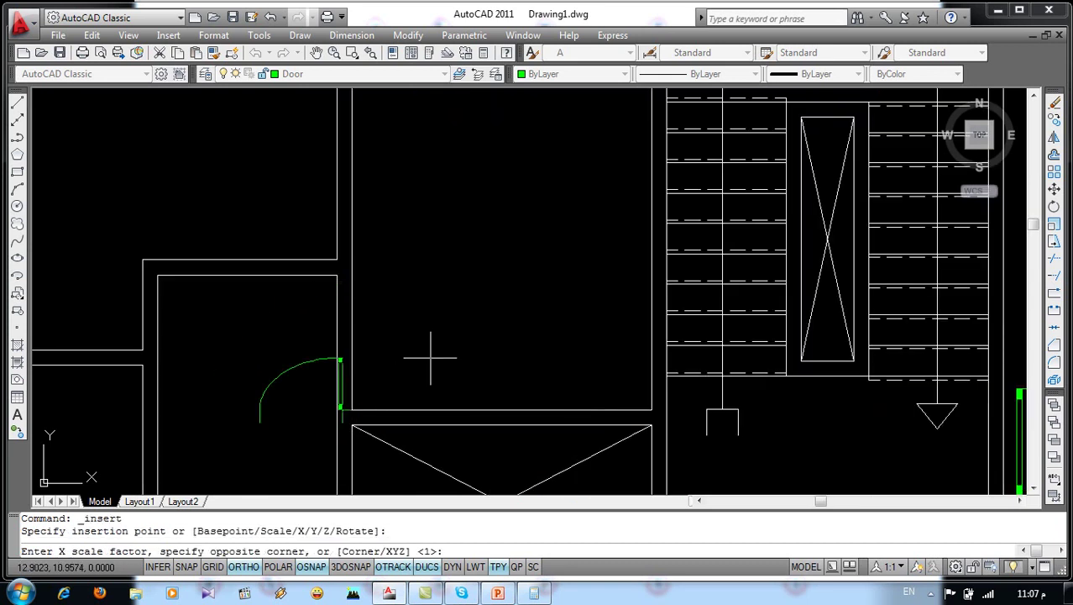
pyautogui.click(530, 551)
pyautogui.write('.8')
pyautogui.press('Return')
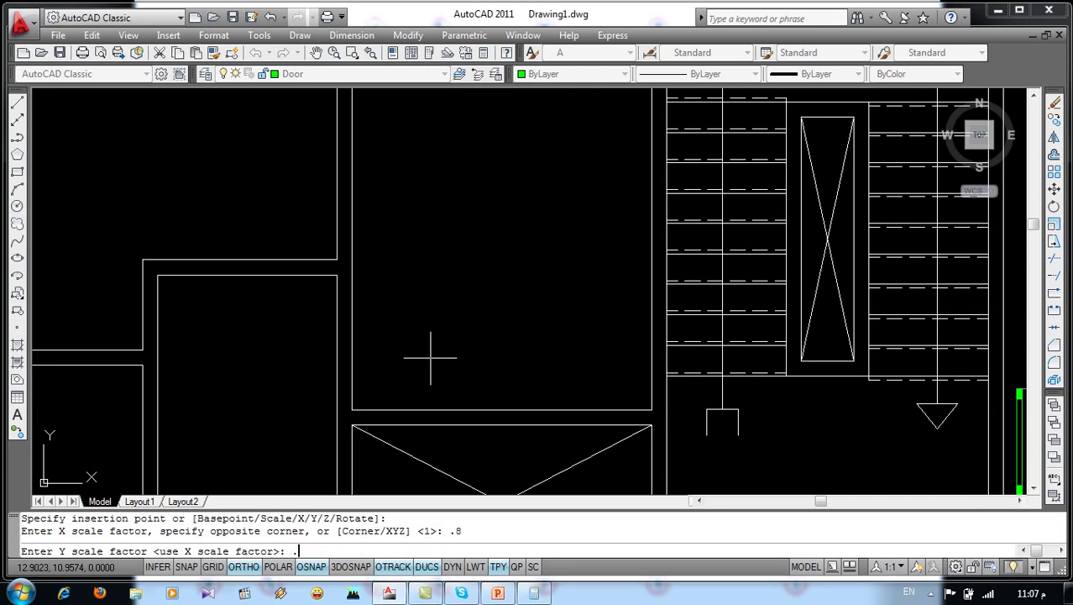
pyautogui.write('8')
pyautogui.press('Return')
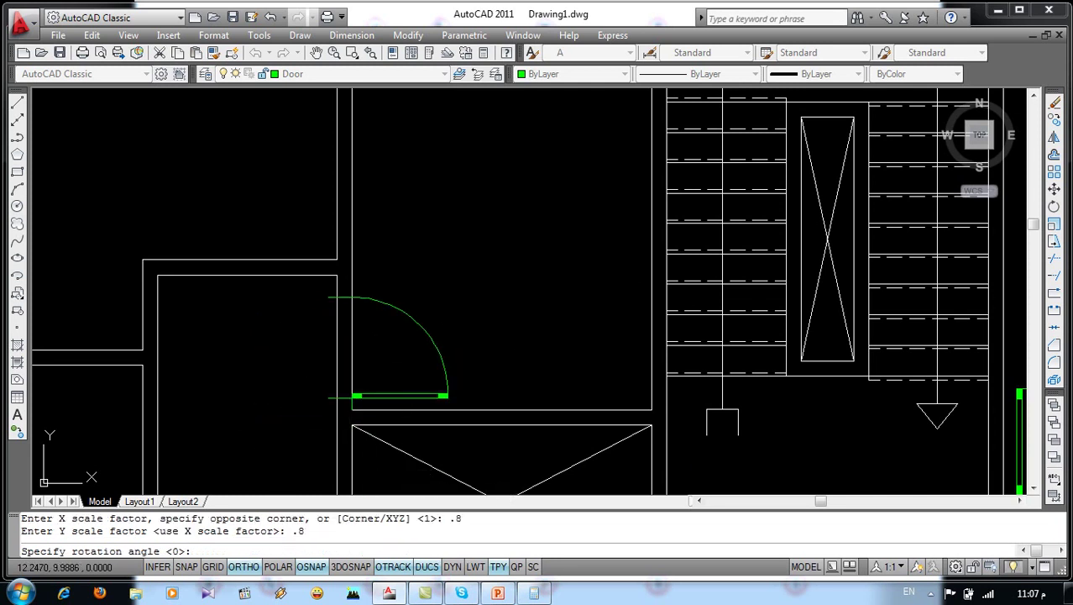
pyautogui.press('Return')
pyautogui.press('Return')
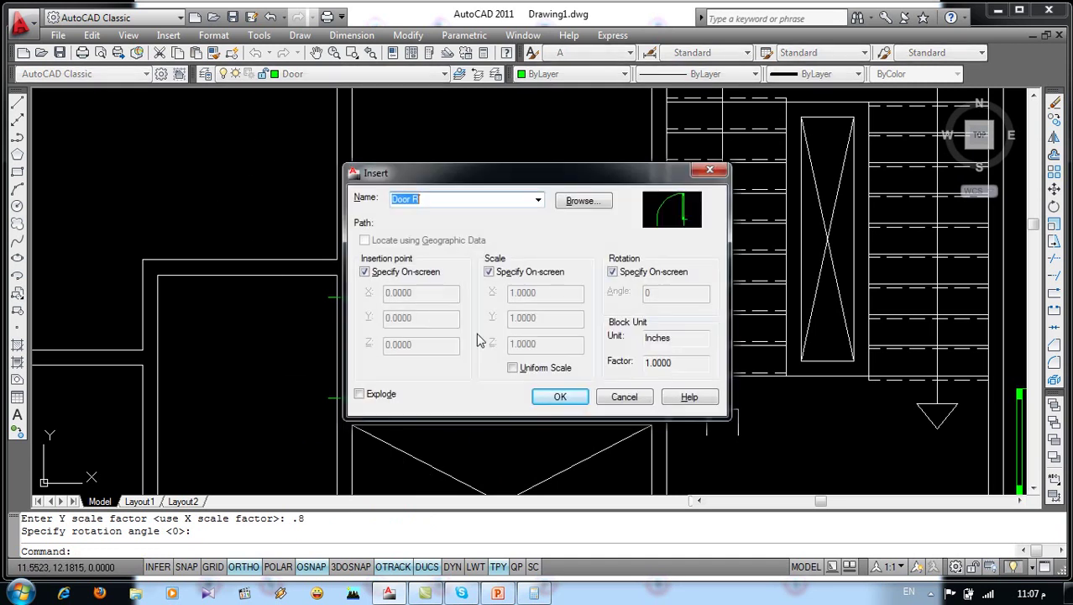
# Place a second 0.8-scale Door R standing vertical at the other wall corner
pyautogui.click(558, 393)
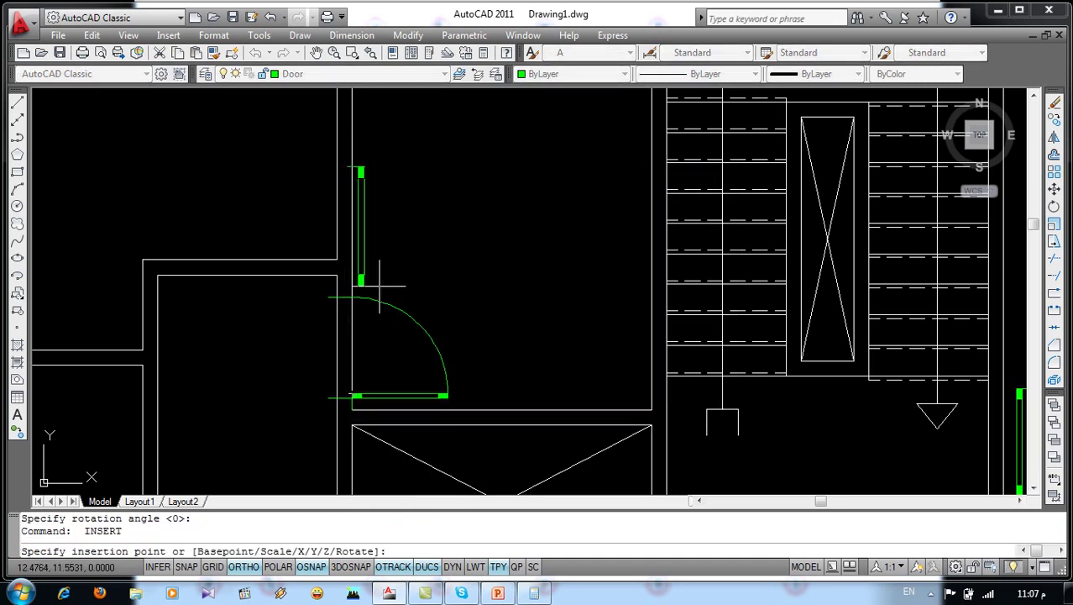
pyautogui.click(337, 259)
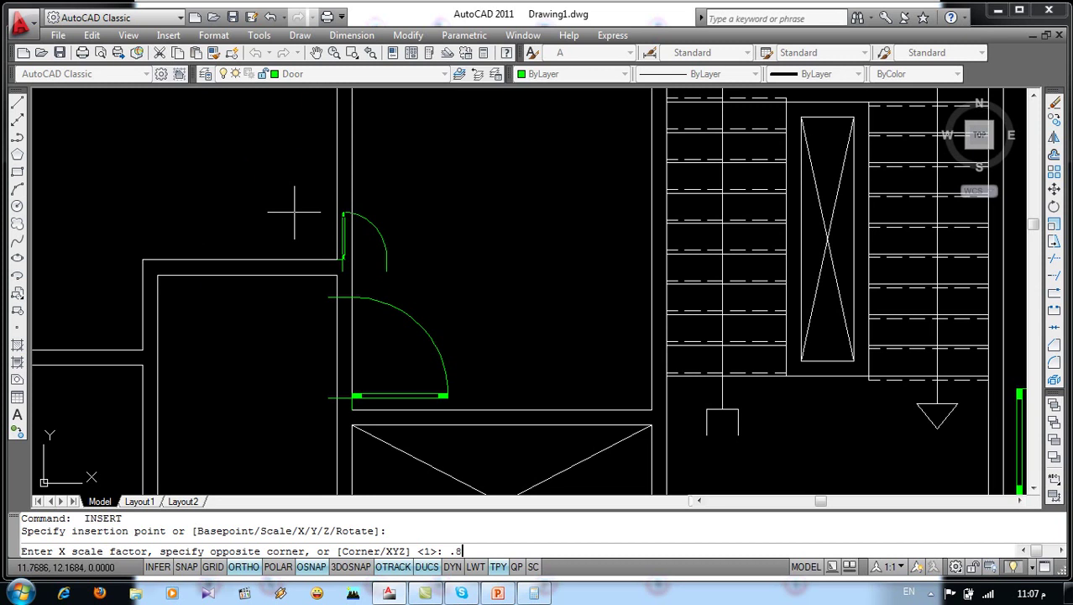
pyautogui.press('Return')
pyautogui.press('Return')
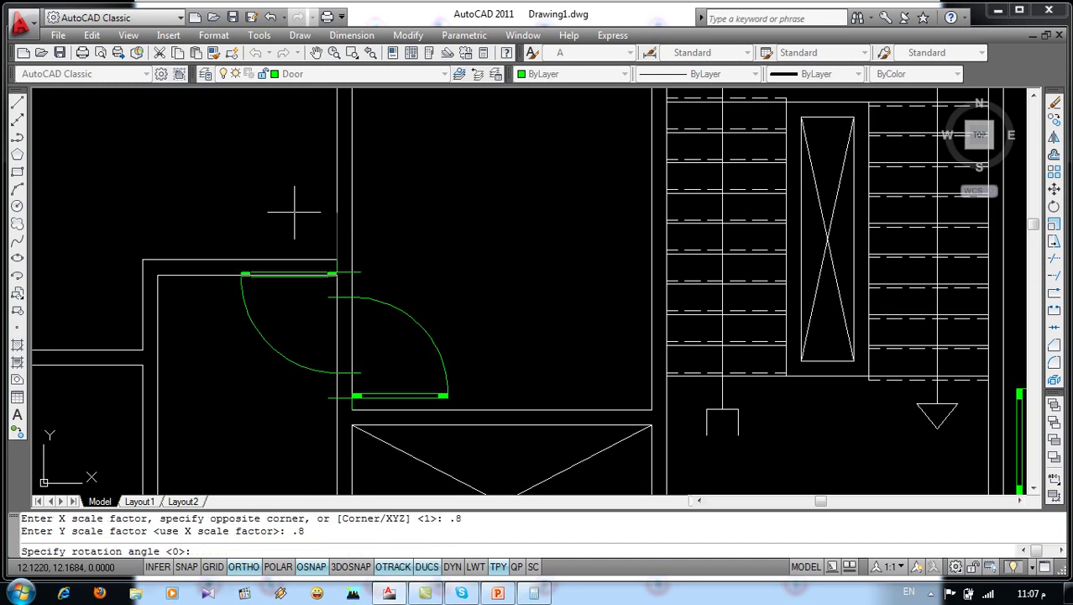
pyautogui.click(294, 213)
# Explode both new doors into separate lines
pyautogui.click(443, 295)
pyautogui.click(316, 182)
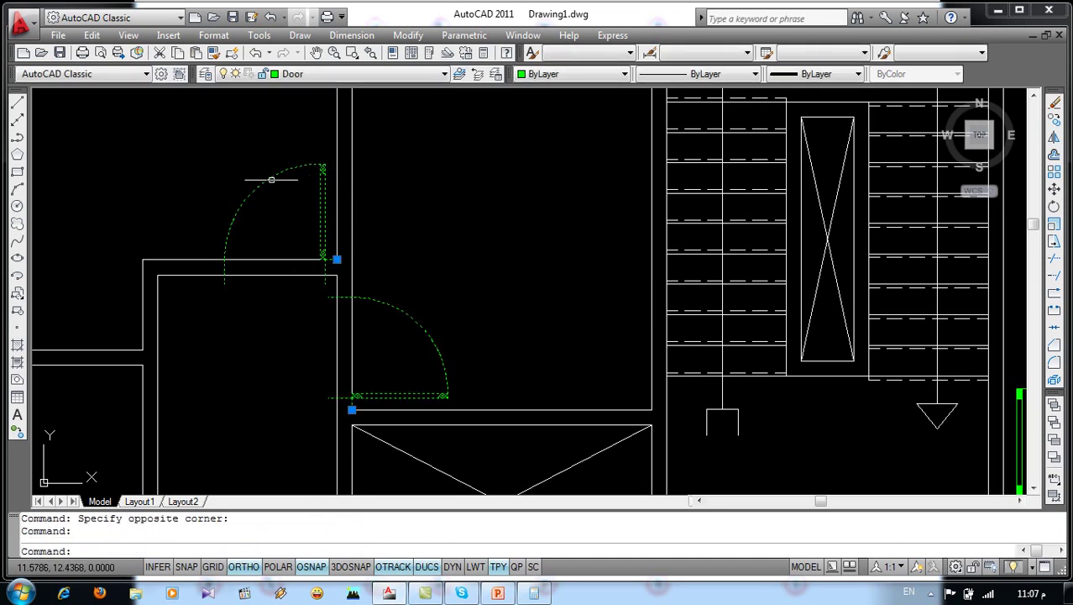
pyautogui.click(1055, 380)
# Trim the wall lines across both door openings so the doorways are clear
pyautogui.write('r')
pyautogui.press('Return')
pyautogui.press('Return')
pyautogui.click(493, 337)
pyautogui.click(298, 353)
pyautogui.click(294, 241)
pyautogui.click(275, 295)
pyautogui.click(332, 278)
pyautogui.click(200, 304)
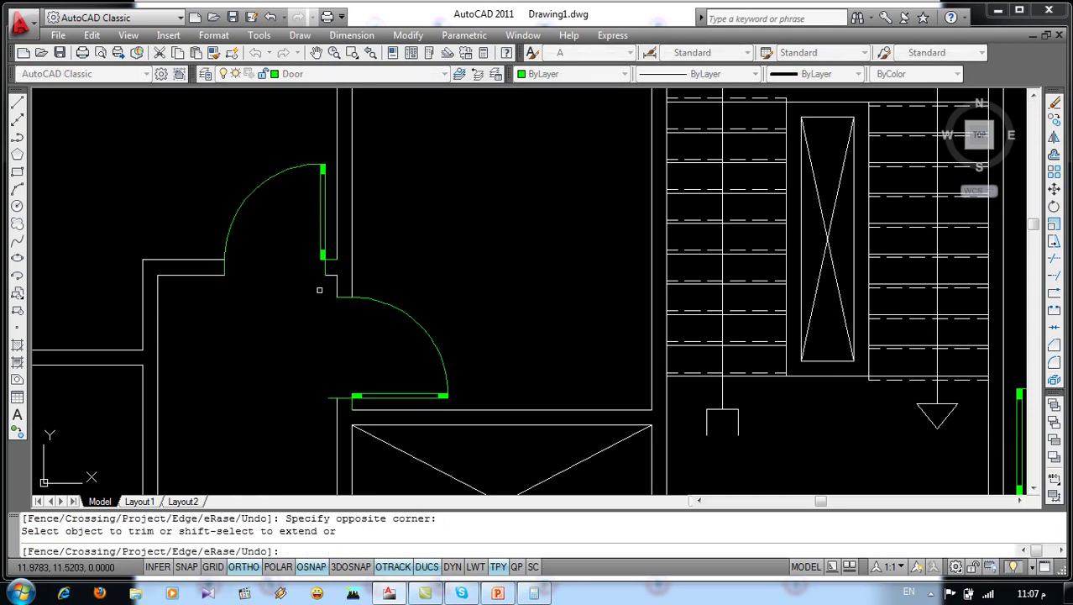
pyautogui.click(327, 413)
pyautogui.press('Return')
# View the finished reference plan slideshow, then return to the drawing
pyautogui.scroll(-3, 343, 329)
pyautogui.scroll(-2, 344, 330)
pyautogui.scroll(-1, 343, 329)
pyautogui.scroll(-2, 344, 329)
pyautogui.scroll(1, 413, 328)
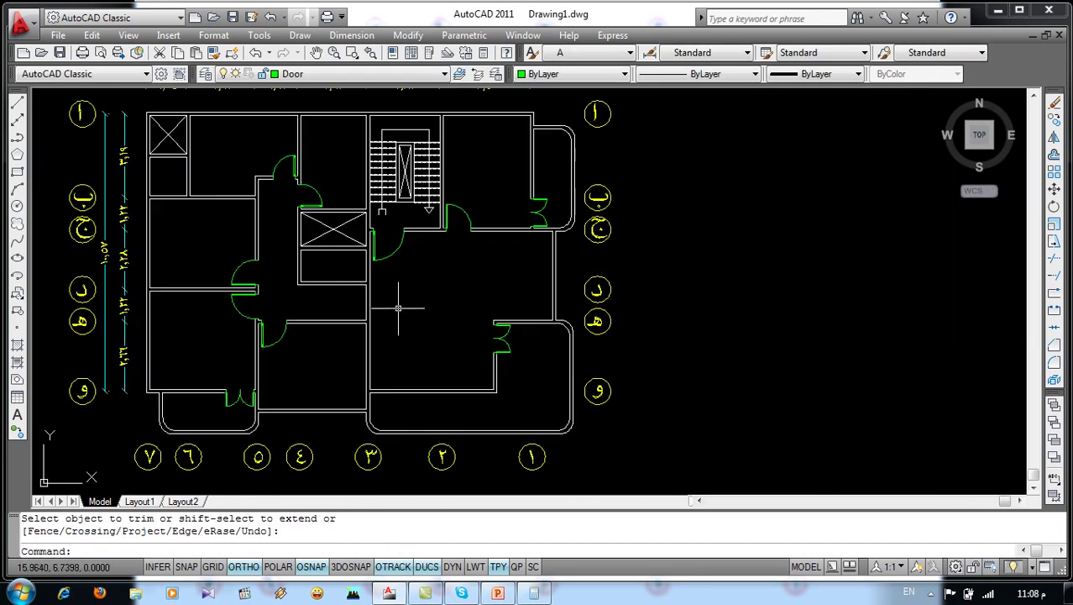
pyautogui.click(499, 593)
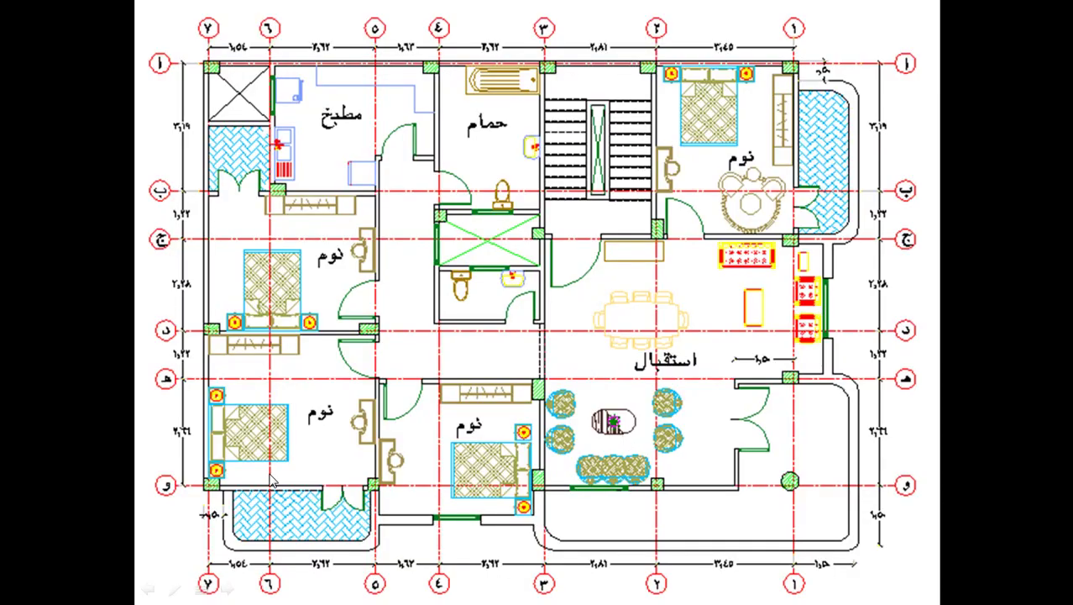
pyautogui.hotkey('alt', 'Tab')
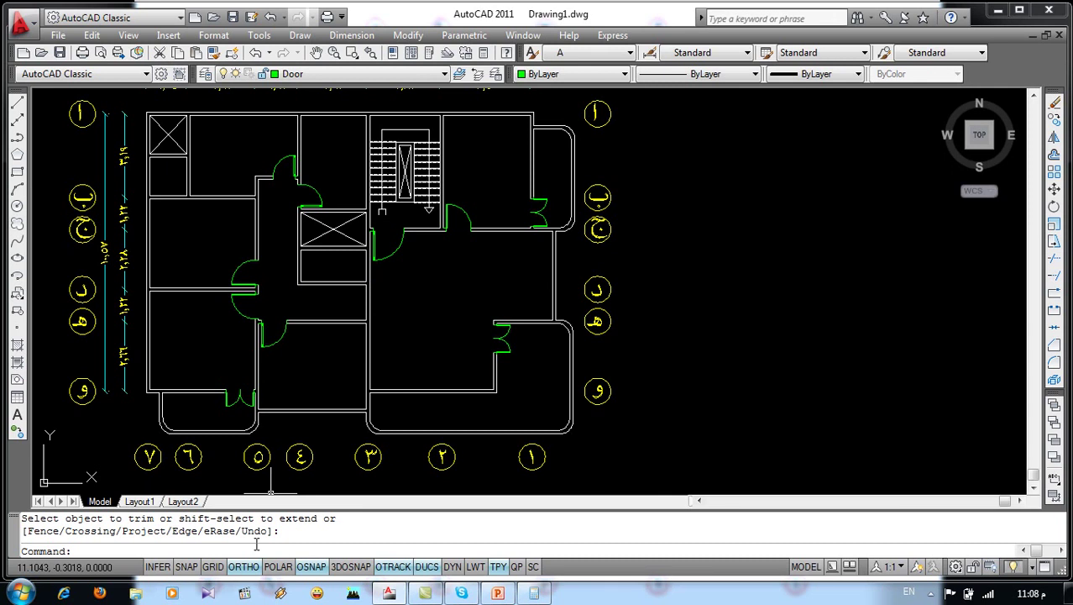
# Open المعماري نهائي.dwg from F:\Work 2013\AutoCAD Collection
pyautogui.click(34, 593)
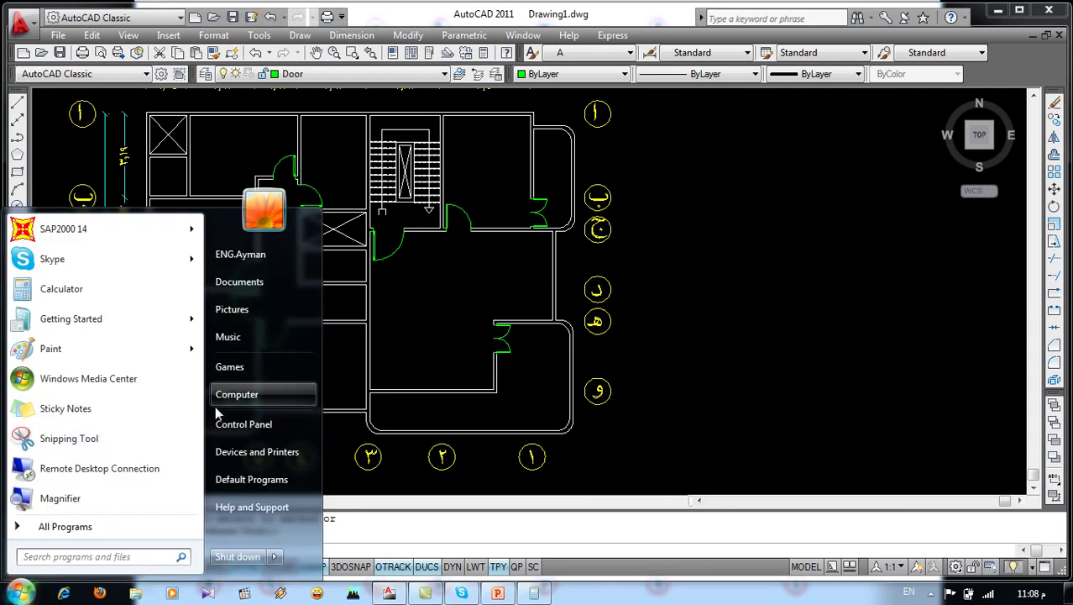
pyautogui.click(222, 395)
pyautogui.doubleClick(369, 118)
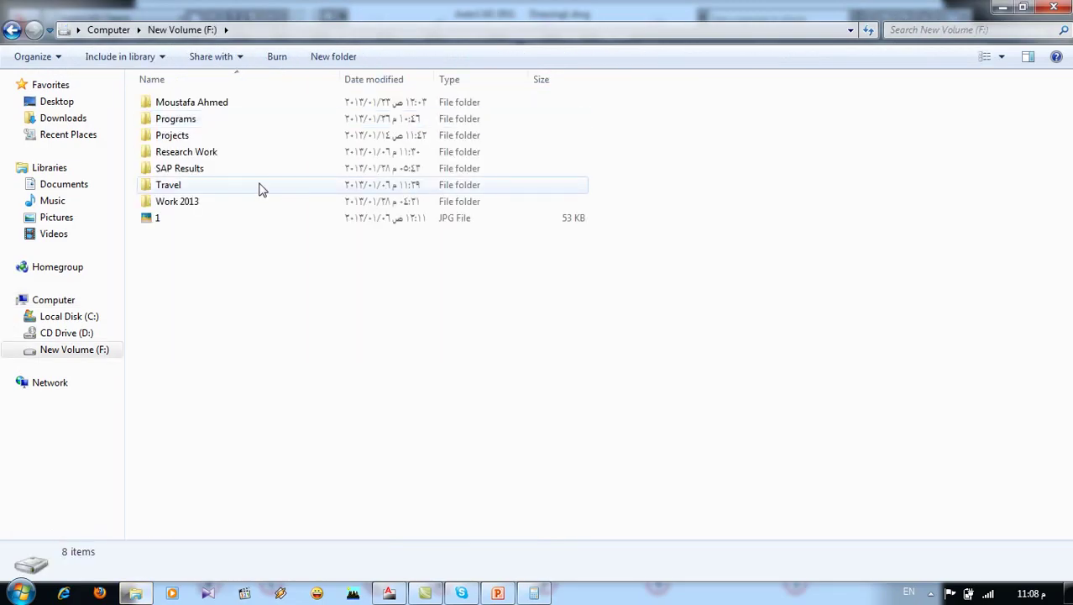
pyautogui.doubleClick(176, 202)
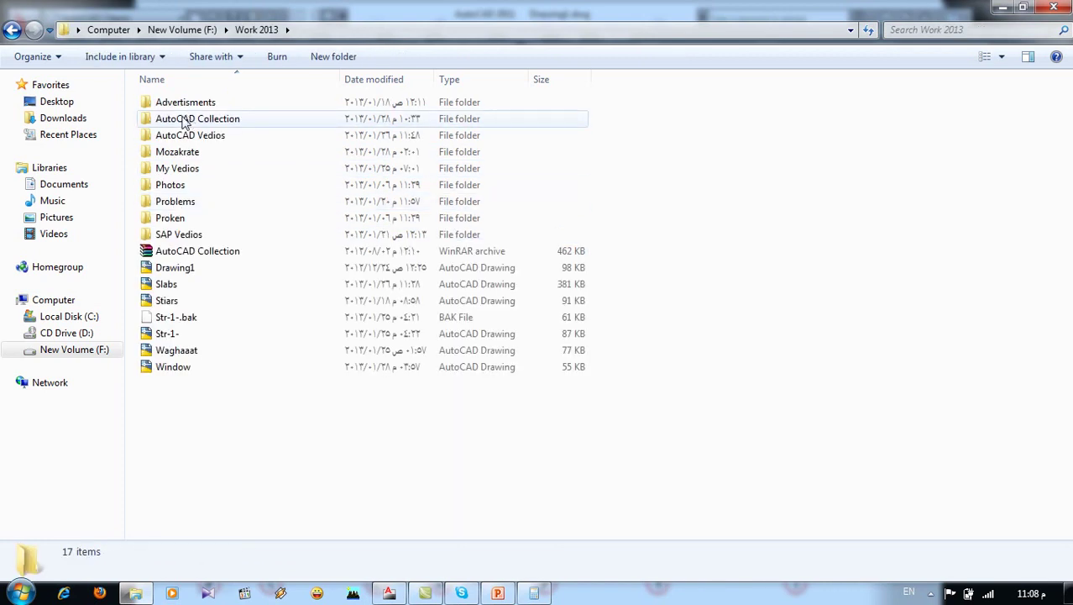
pyautogui.doubleClick(185, 122)
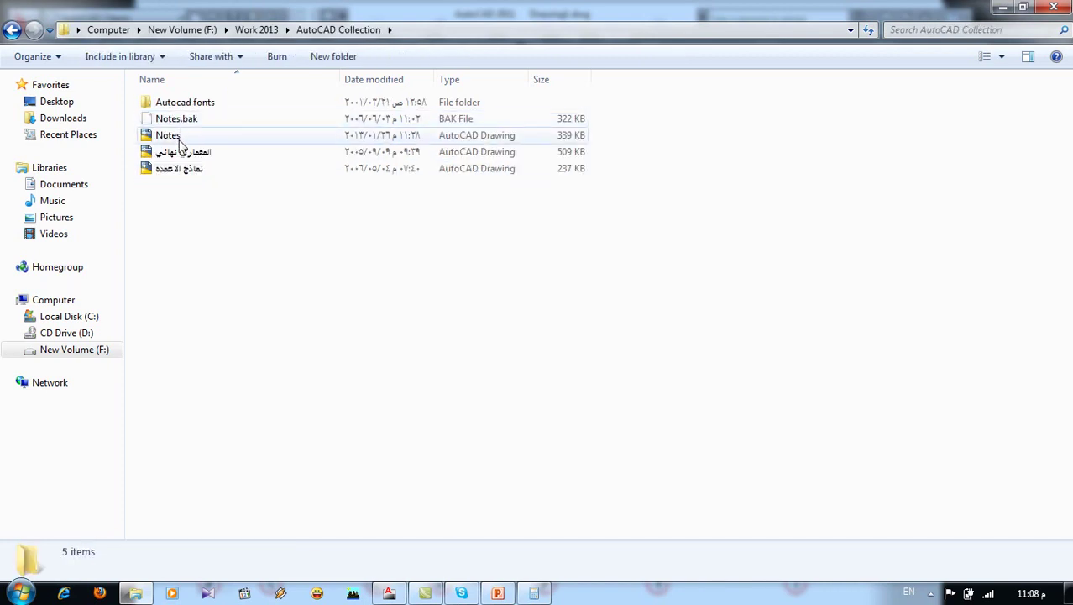
pyautogui.doubleClick(180, 155)
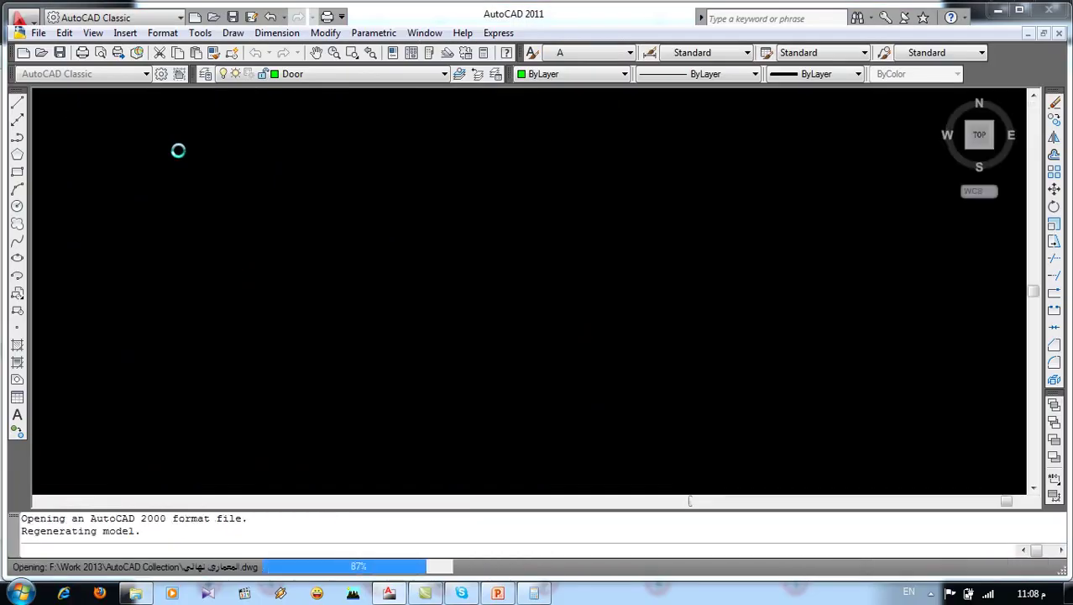
# Copy the bed and nightstands from the reference drawing's left bedroom
pyautogui.moveTo(608, 332)
pyautogui.mouseDown(button='middle')
pyautogui.moveTo(443, 331)
pyautogui.moveTo(495, 351)
pyautogui.mouseUp(button='middle')
pyautogui.scroll(3, 444, 331)
pyautogui.scroll(3, 443, 332)
pyautogui.scroll(3, 398, 373)
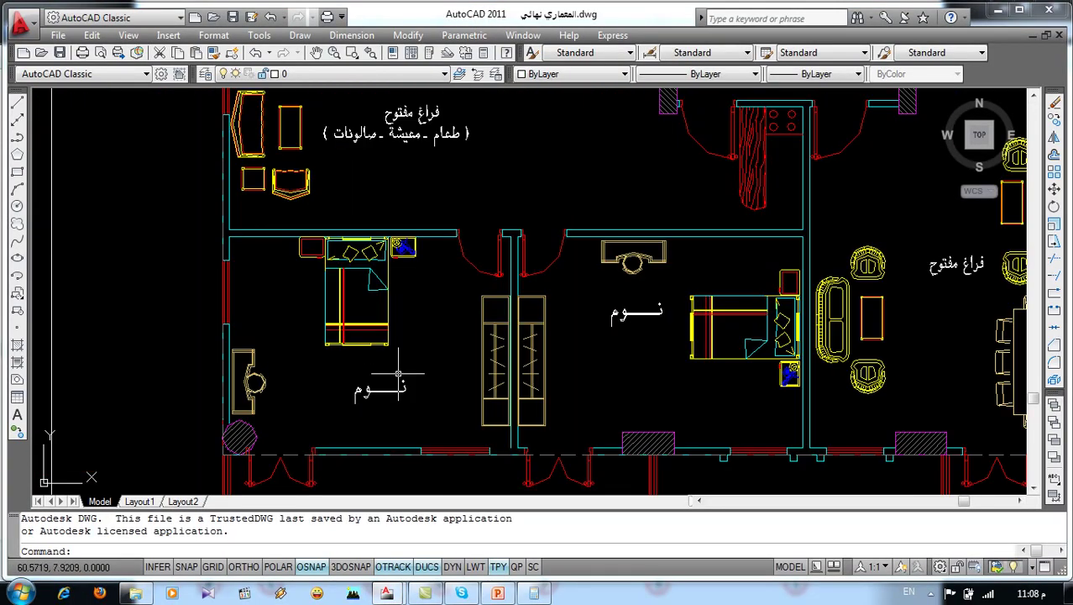
pyautogui.click(430, 235)
pyautogui.click(283, 278)
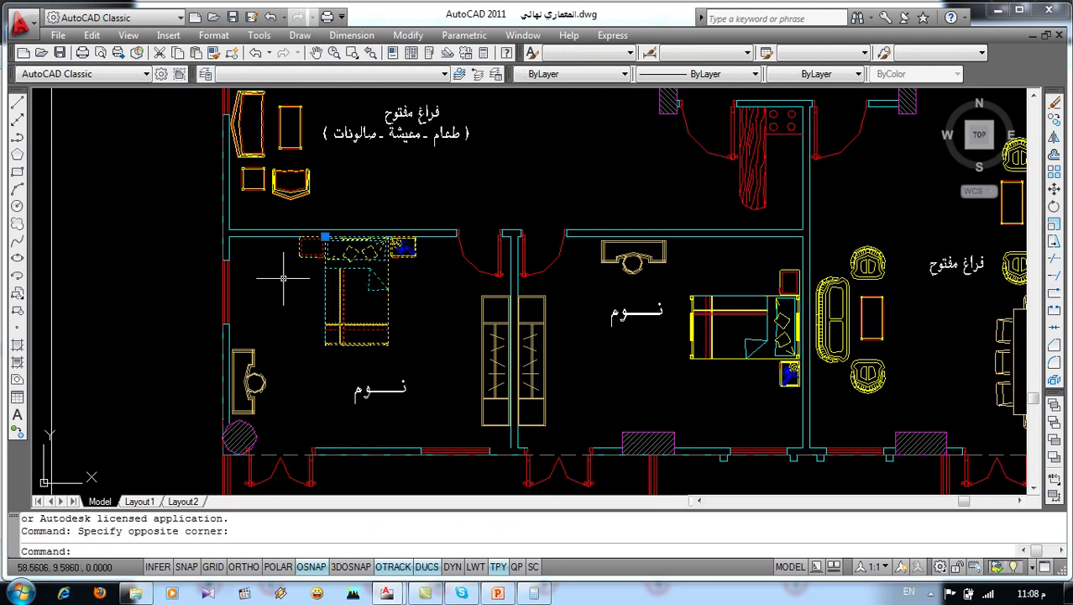
pyautogui.click(92, 36)
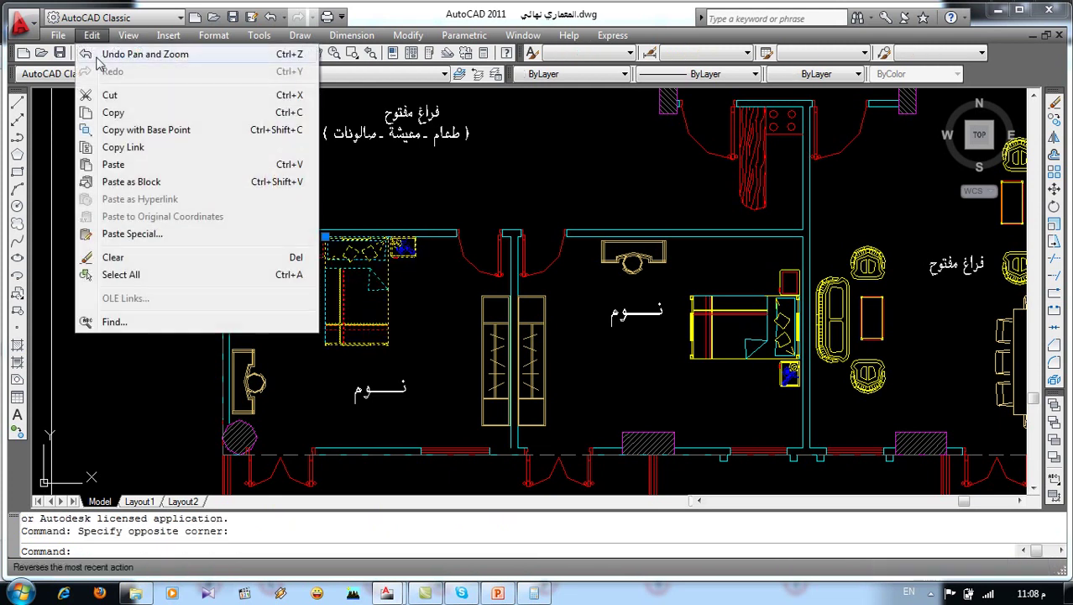
pyautogui.click(114, 113)
# Paste the bed group into the left room of Drawing1
pyautogui.click(523, 35)
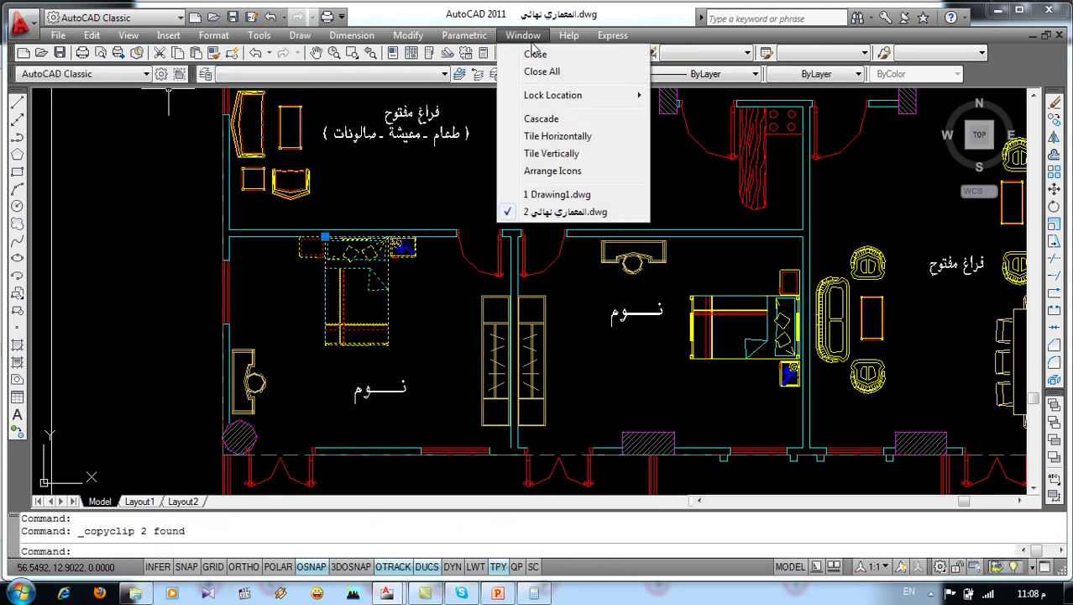
pyautogui.click(559, 192)
pyautogui.click(92, 36)
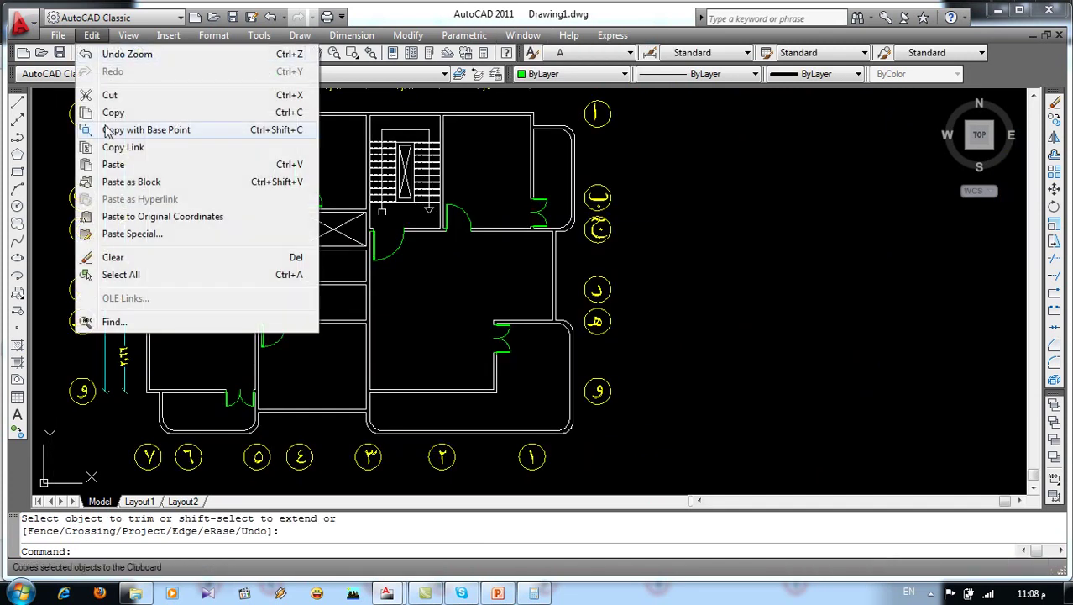
pyautogui.click(113, 163)
pyautogui.scroll(3, 135, 364)
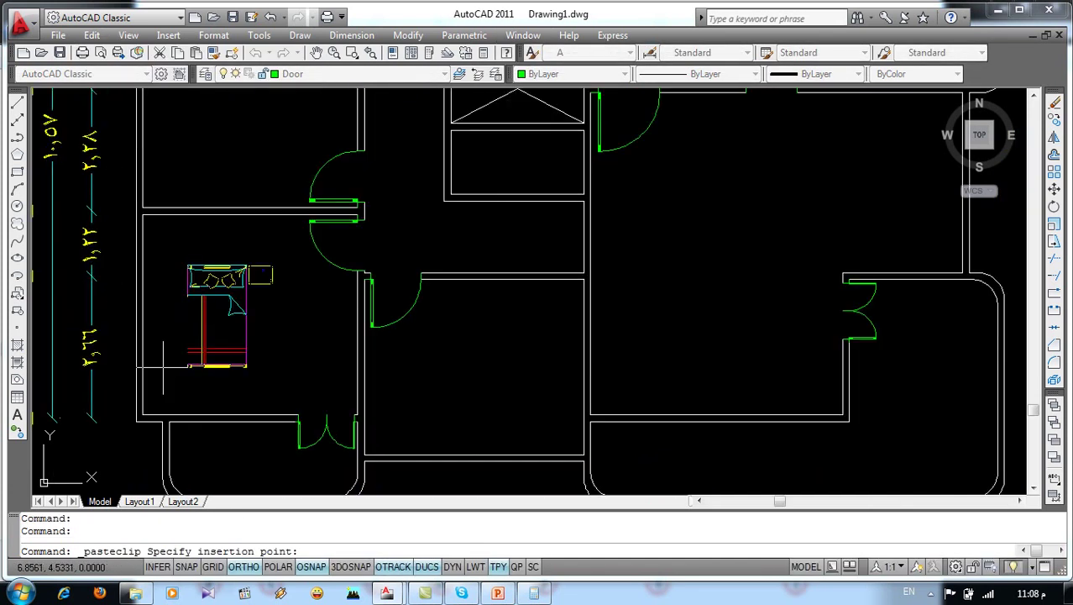
pyautogui.click(182, 362)
pyautogui.moveTo(223, 357); pyautogui.dragTo(290, 357, button='middle')
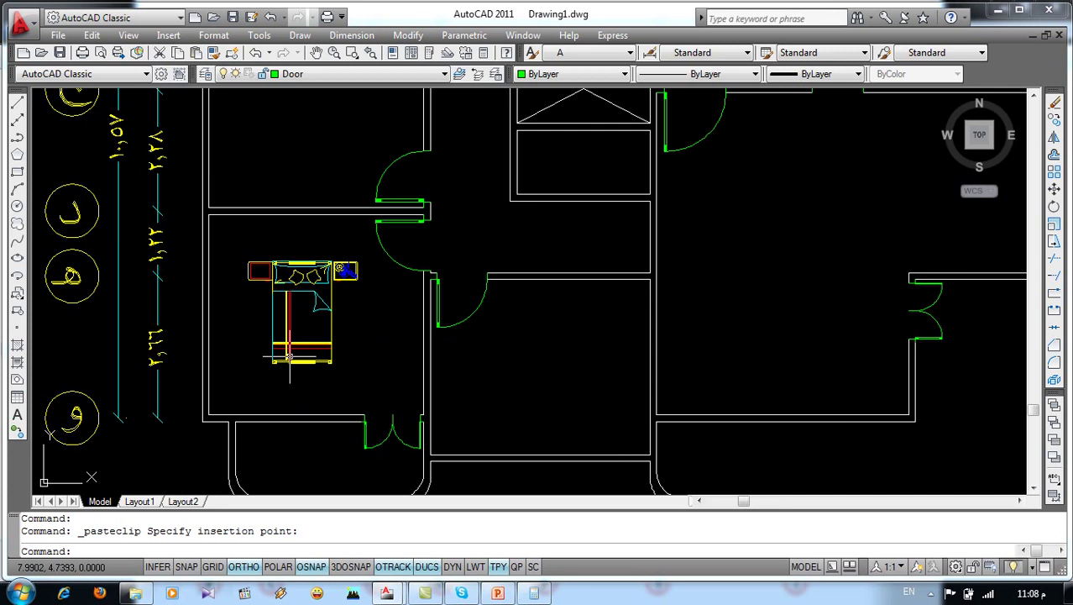
# Rotate the bed and nightstands 90 degrees
pyautogui.write('ro')
pyautogui.press('Return')
pyautogui.click(358, 241)
pyautogui.click(245, 320)
pyautogui.press('Return')
pyautogui.click(288, 303)
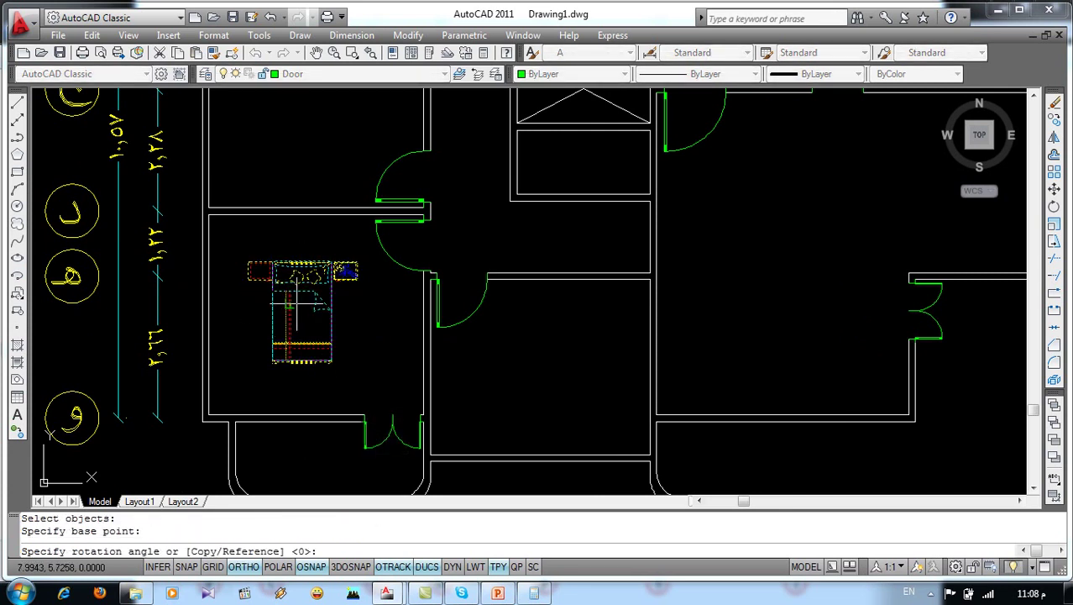
pyautogui.write('90')
pyautogui.press('Return')
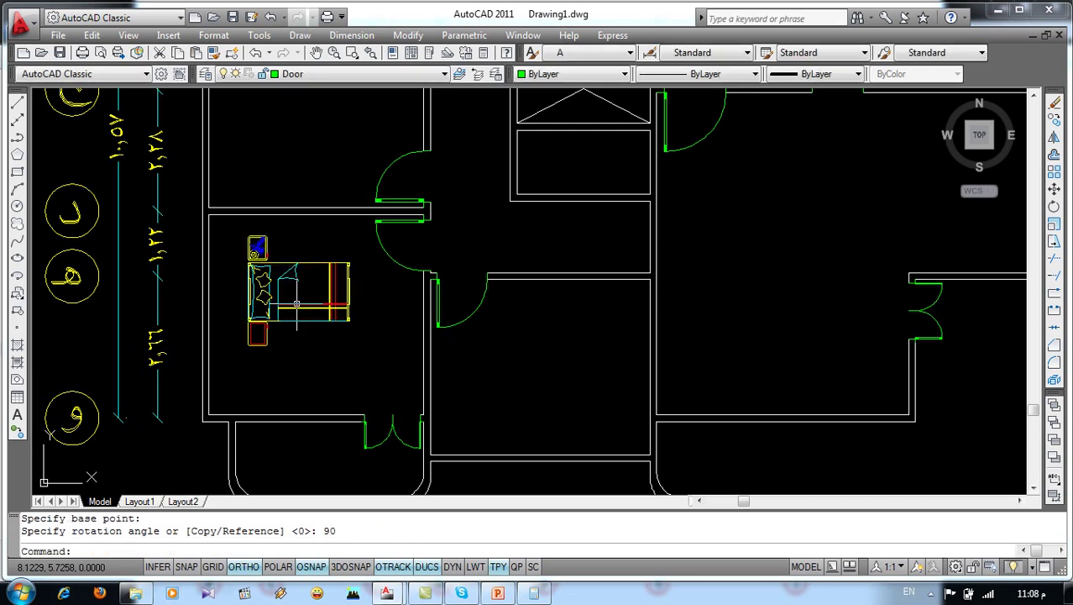
pyautogui.write('m')
# Move the bed group left against the bedroom wall
pyautogui.press('Return')
pyautogui.click(320, 247)
pyautogui.click(244, 311)
pyautogui.press('Return')
pyautogui.scroll(5, 245, 311)
pyautogui.click(253, 258)
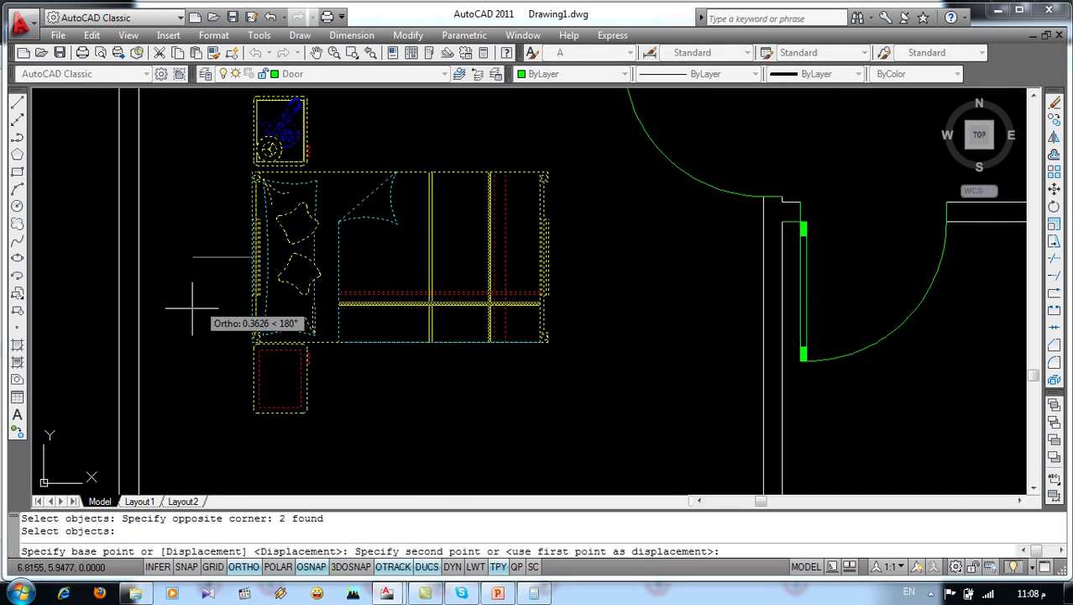
pyautogui.click(141, 324)
pyautogui.scroll(-3, 199, 315)
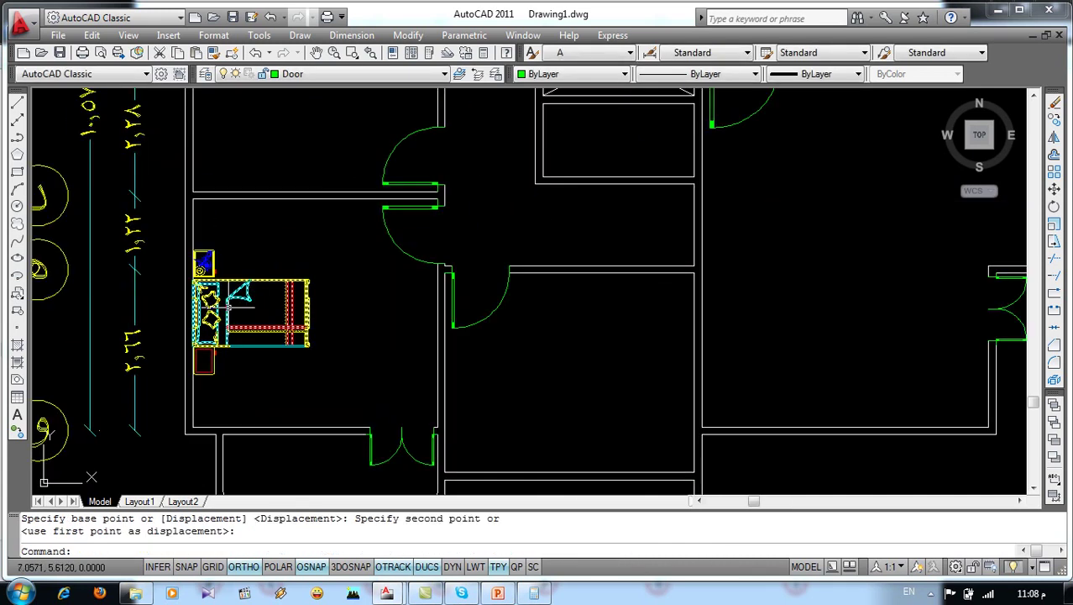
pyautogui.scroll(-2, 200, 316)
pyautogui.scroll(-1, 210, 319)
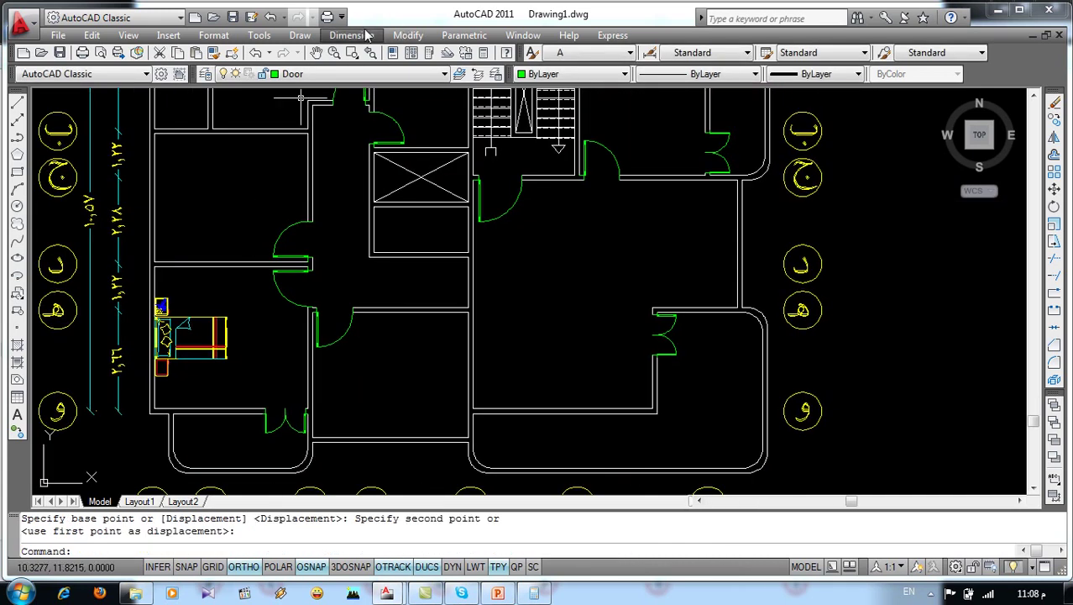
# Switch back to the reference drawing المعماري نهائي.dwg
pyautogui.click(522, 36)
pyautogui.click(547, 213)
pyautogui.press('Escape')
pyautogui.press('Escape')
# Copy the wardrobe and the desk with chair from the reference plan
pyautogui.scroll(1, 487, 293)
pyautogui.scroll(1, 487, 250)
pyautogui.click(488, 250)
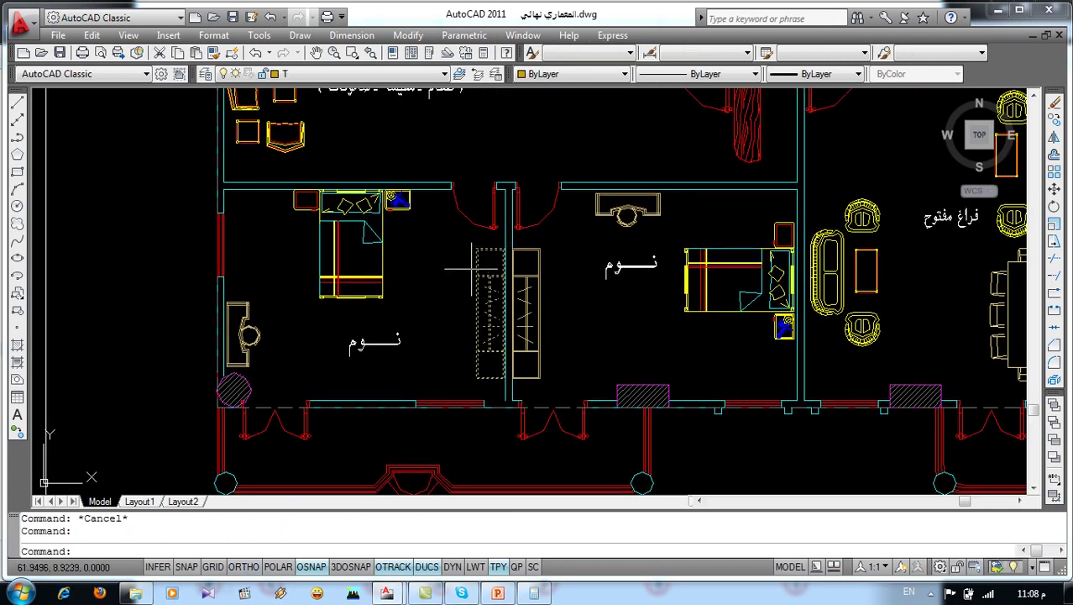
pyautogui.click(208, 273)
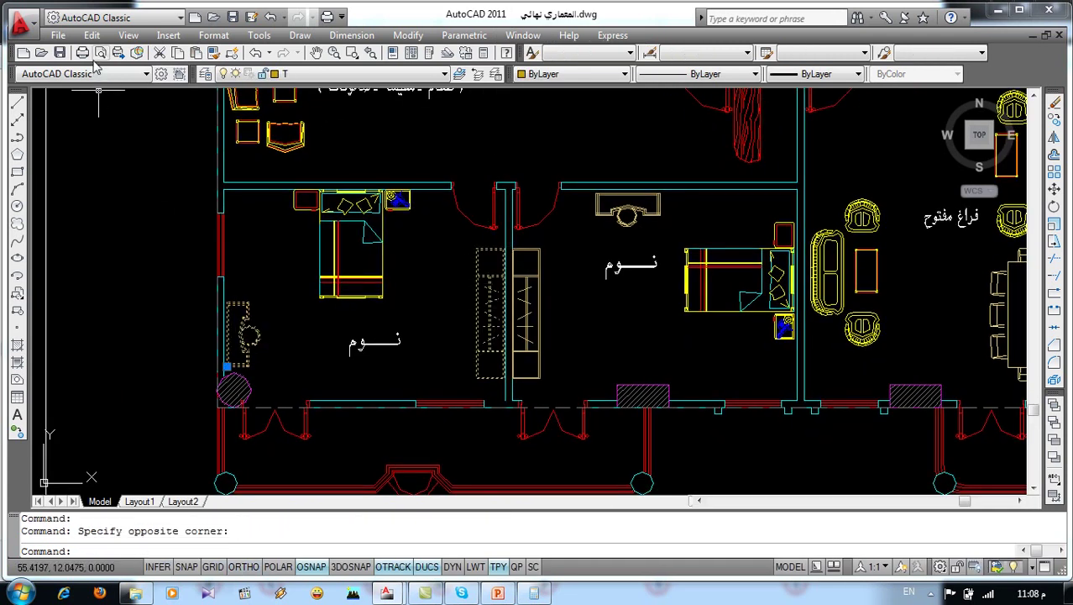
pyautogui.click(91, 34)
pyautogui.click(105, 113)
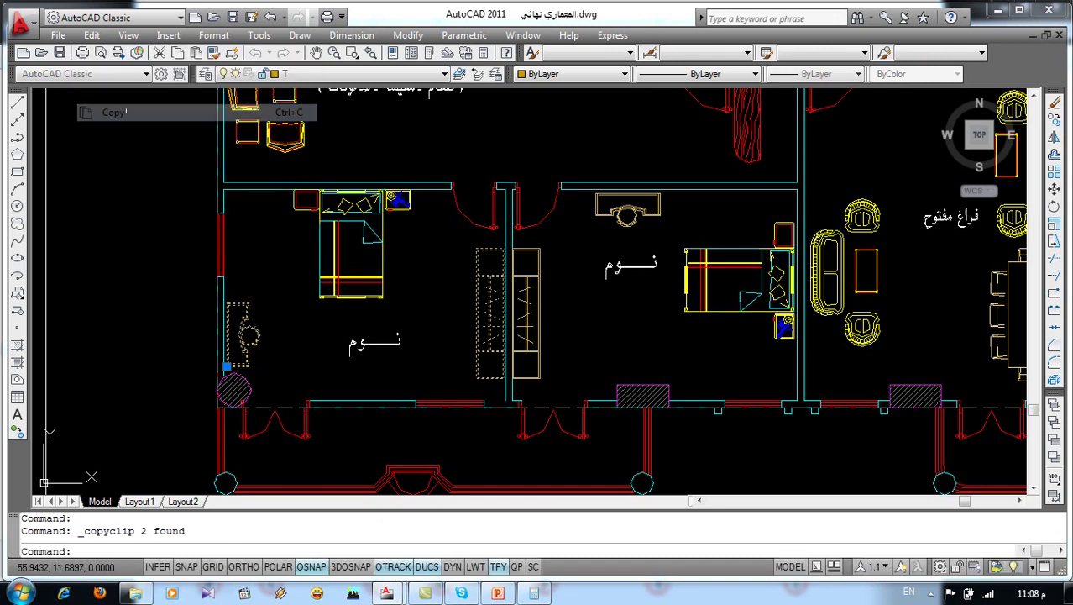
# Paste the wardrobe and desk into Drawing1 near the target bedroom
pyautogui.click(522, 34)
pyautogui.click(571, 192)
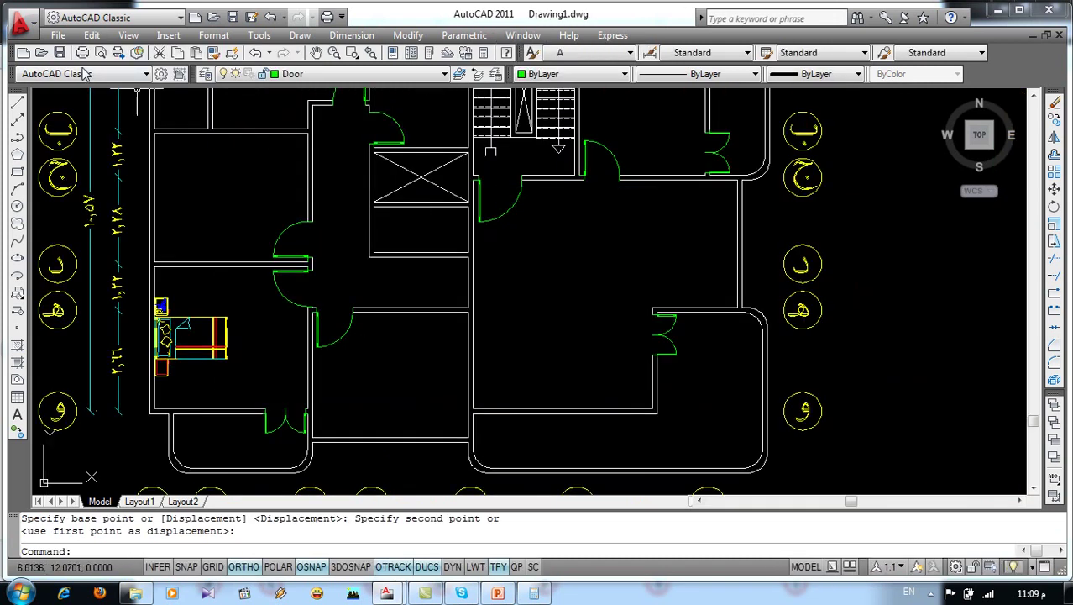
pyautogui.click(91, 34)
pyautogui.click(107, 163)
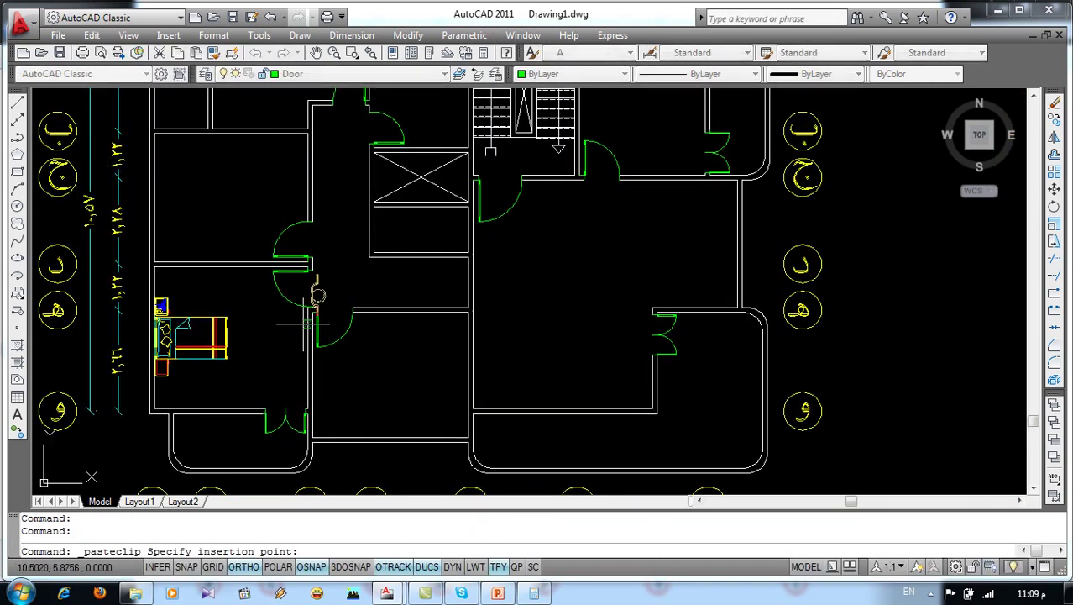
pyautogui.moveTo(249, 369); pyautogui.dragTo(286, 314, button='middle')
pyautogui.click(284, 336)
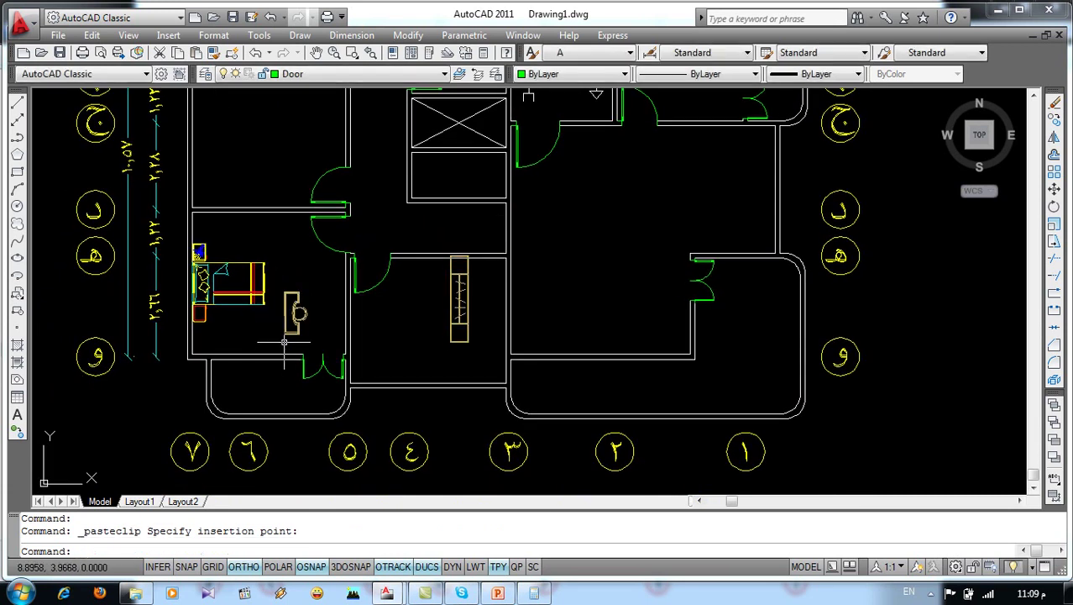
pyautogui.scroll(2, 288, 341)
pyautogui.write('ro')
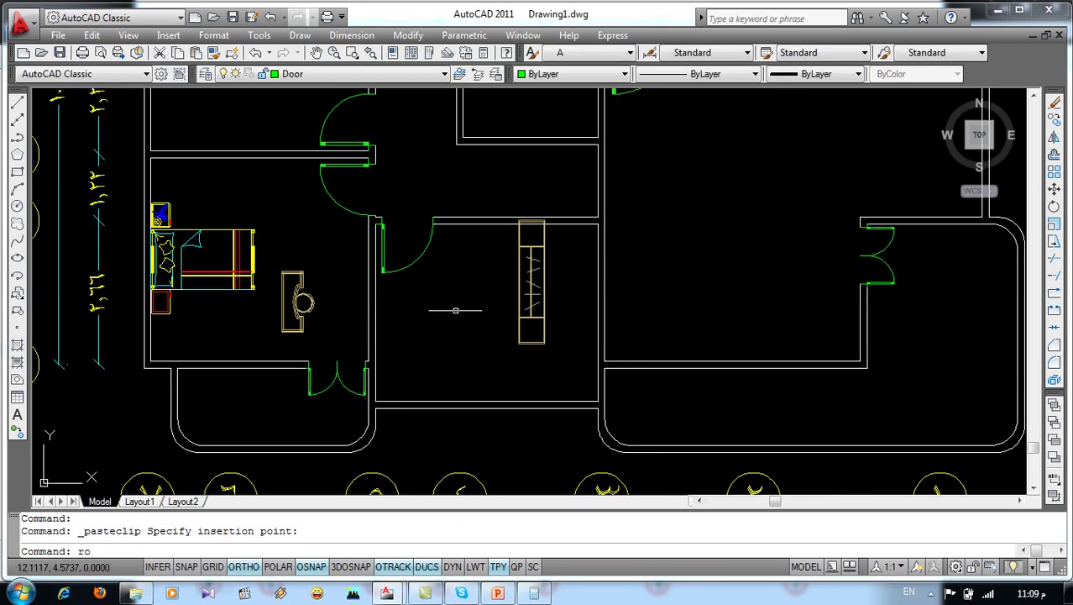
# Rotate the wardrobe 90° to lie horizontal
pyautogui.press('Return')
pyautogui.moveTo(568, 245); pyautogui.dragTo(500, 294)
pyautogui.press('Return')
pyautogui.click(526, 281)
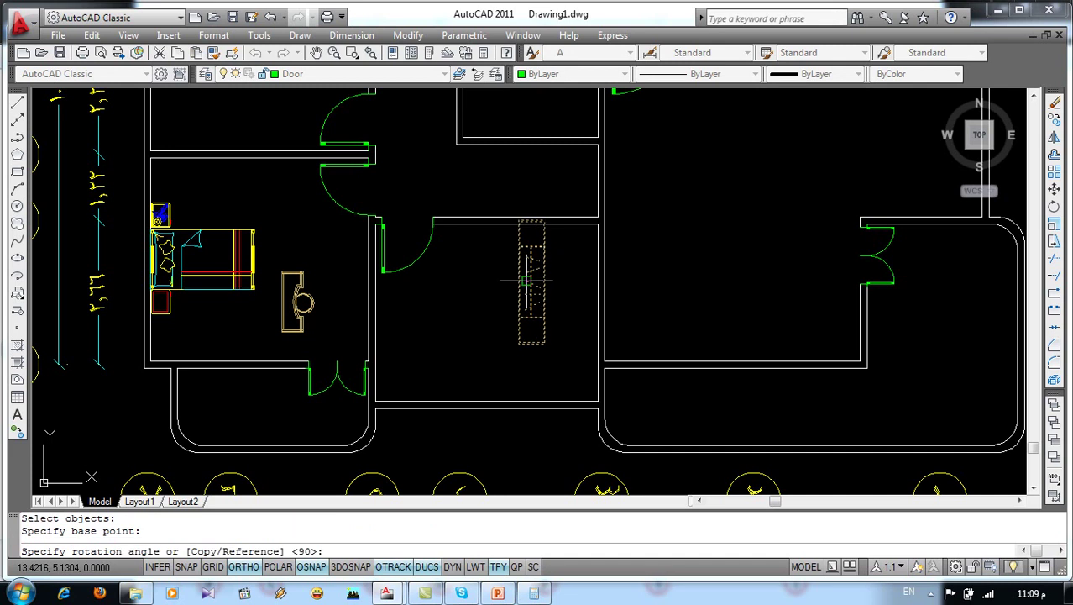
pyautogui.write('90')
pyautogui.press('Return')
# Move the wardrobe to the bedroom's top wall corner
pyautogui.write('m')
pyautogui.press('Return')
pyautogui.moveTo(571, 252); pyautogui.dragTo(504, 298)
pyautogui.press('Return')
pyautogui.scroll(2, 465, 264)
pyautogui.scroll(2, 463, 257)
pyautogui.click(472, 254)
pyautogui.scroll(-3, 286, 201)
pyautogui.scroll(2, 298, 233)
pyautogui.scroll(2, 278, 263)
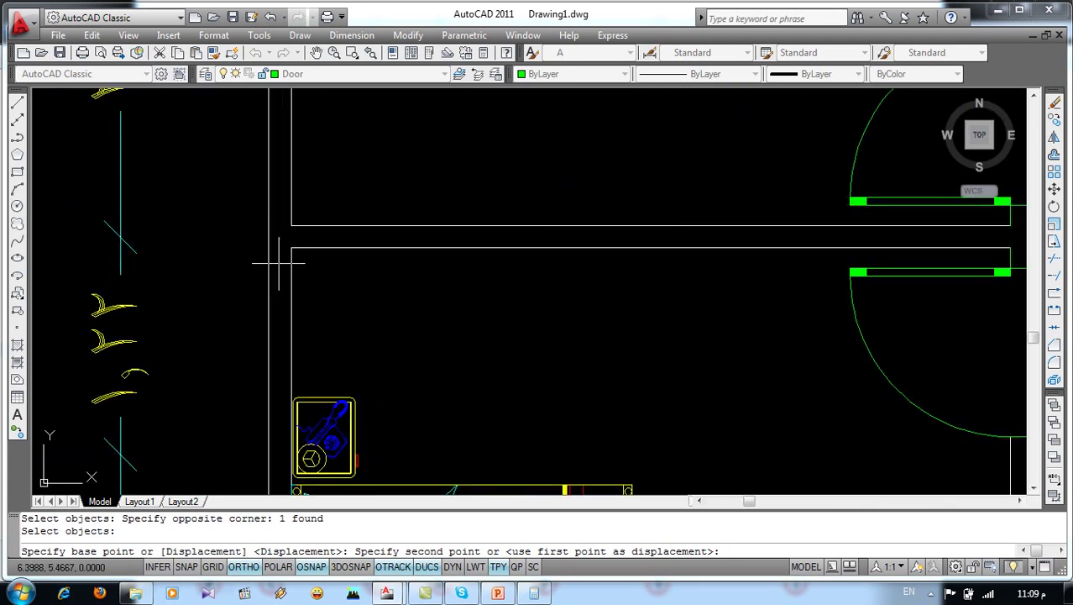
pyautogui.click(292, 249)
pyautogui.scroll(-3, 290, 241)
pyautogui.scroll(1, 352, 240)
pyautogui.scroll(2, 367, 238)
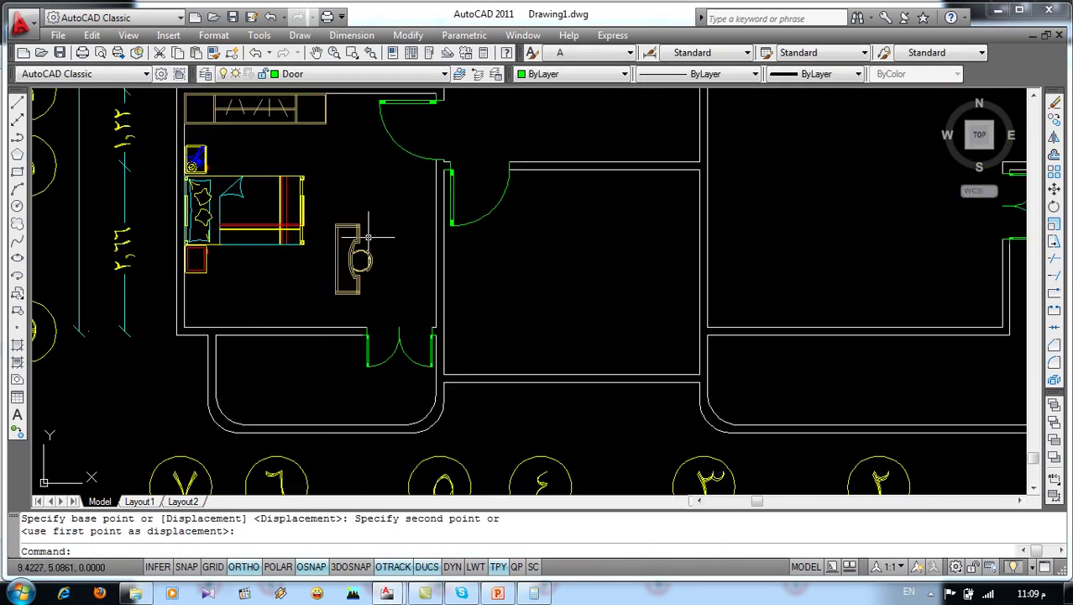
# Rotate the desk and chair 180°
pyautogui.press('Return')
pyautogui.moveTo(382, 217); pyautogui.dragTo(336, 268)
pyautogui.press('Return')
pyautogui.click(360, 260)
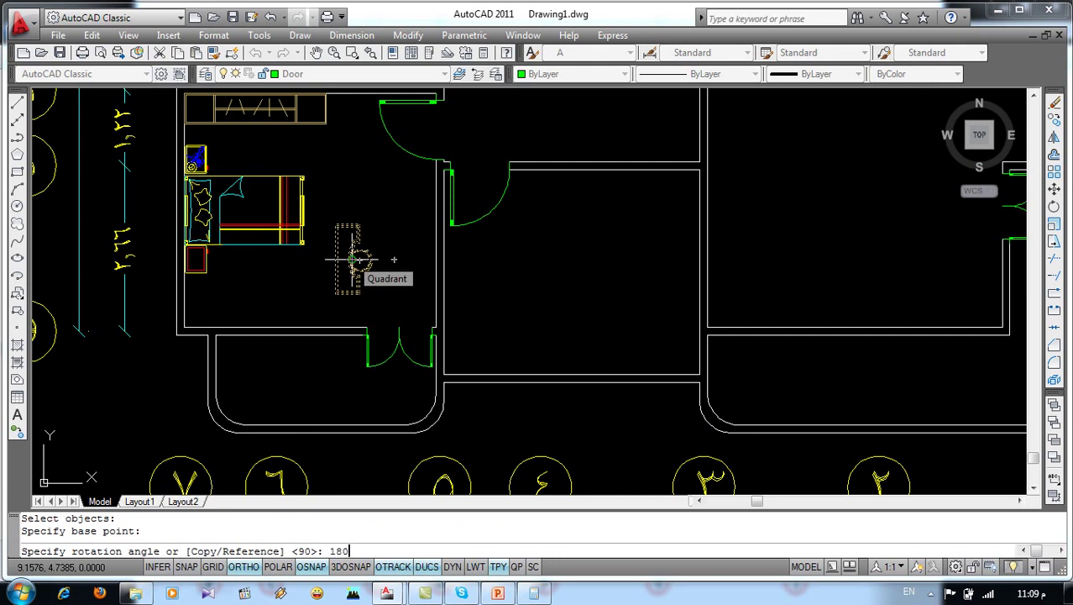
pyautogui.press('Return')
# Move the desk and chair against the bedroom's right wall
pyautogui.write('m')
pyautogui.press('Return')
pyautogui.moveTo(383, 220); pyautogui.dragTo(331, 289)
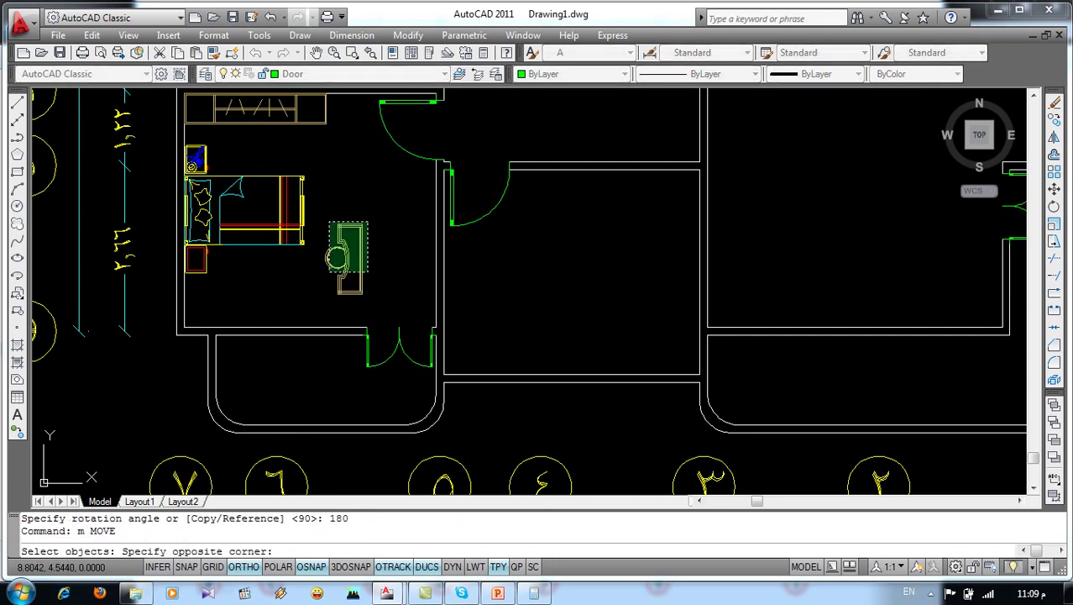
pyautogui.press('Return')
pyautogui.scroll(5, 367, 263)
pyautogui.click(346, 244)
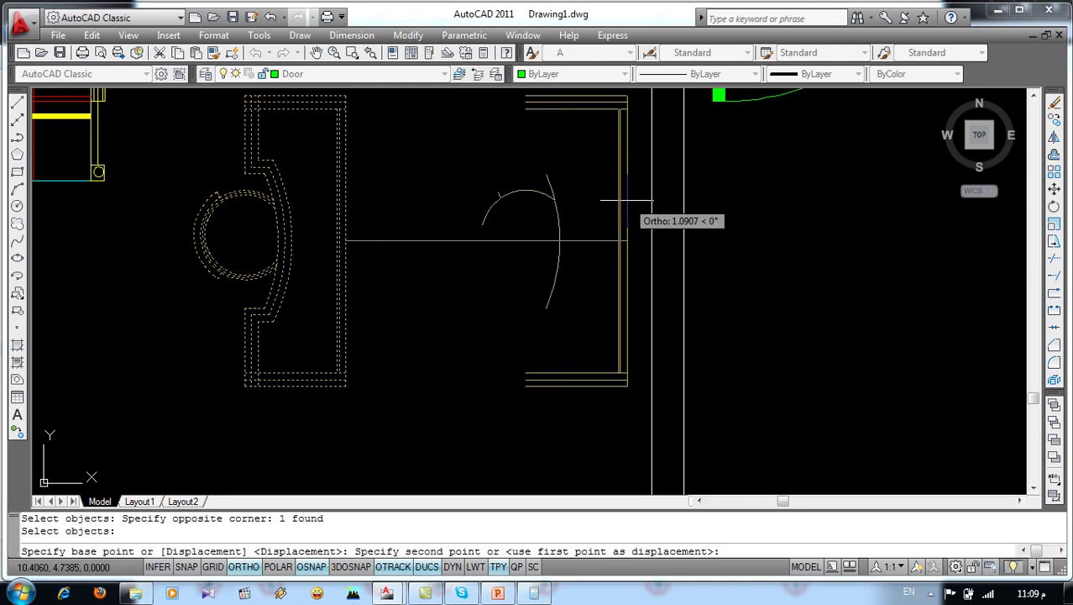
pyautogui.click(647, 258)
pyautogui.scroll(-5, 647, 258)
# Switch to the finished reference drawing المعماري نهائي.dwg
pyautogui.scroll(-3, 646, 258)
pyautogui.moveTo(588, 210); pyautogui.dragTo(588, 289, button='middle')
pyautogui.scroll(5, 581, 252)
pyautogui.scroll(-5, 580, 252)
pyautogui.scroll(1, 581, 252)
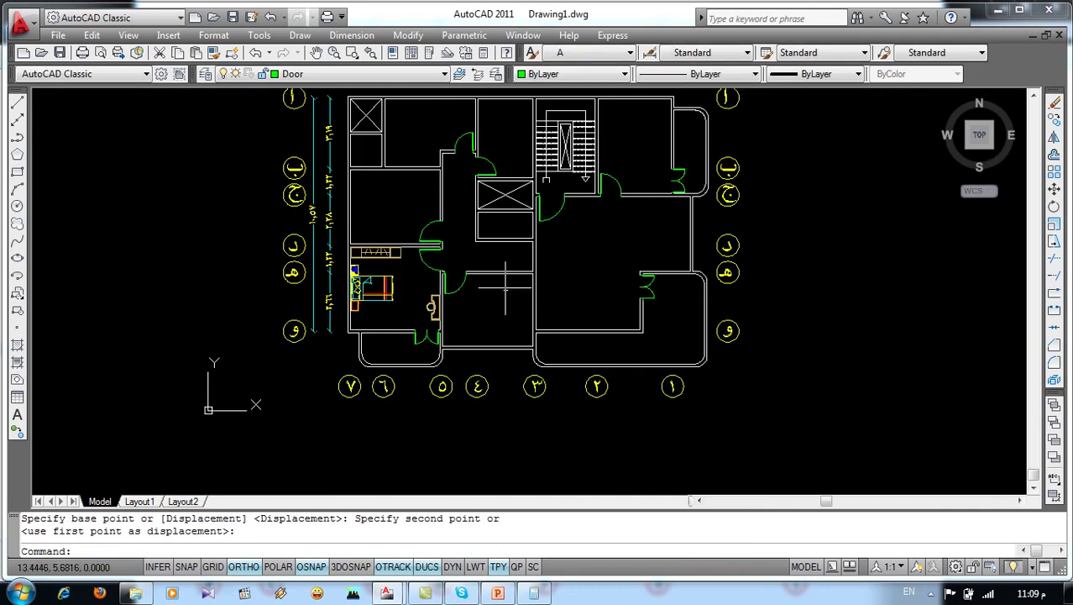
pyautogui.click(511, 39)
pyautogui.click(555, 212)
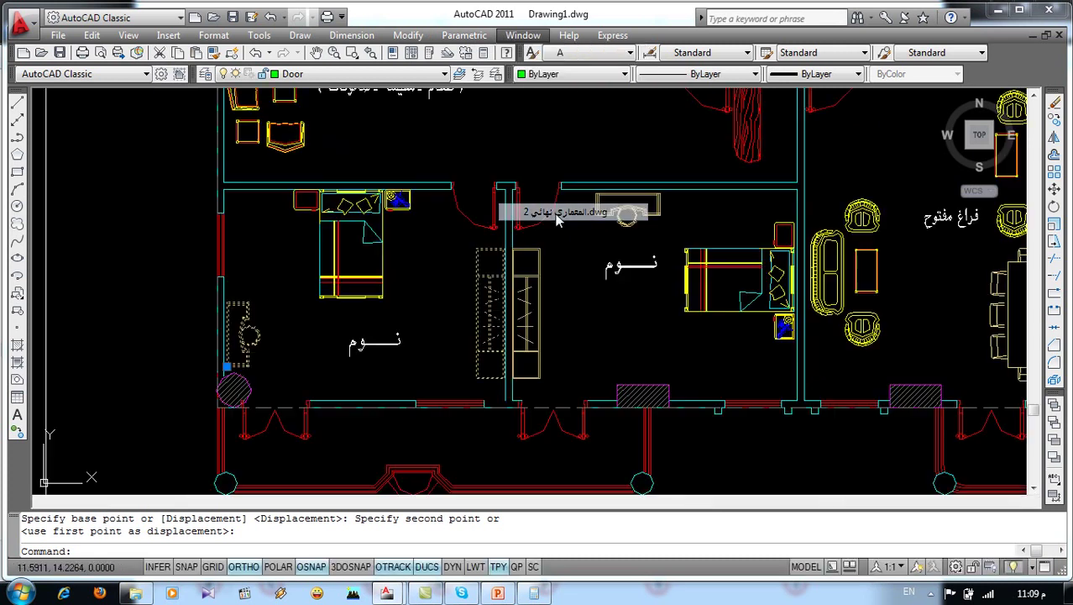
# Select the dining table, sofa group and living-room seating, 11 pieces in all, and copy them
pyautogui.moveTo(648, 331); pyautogui.dragTo(432, 301, button='middle')
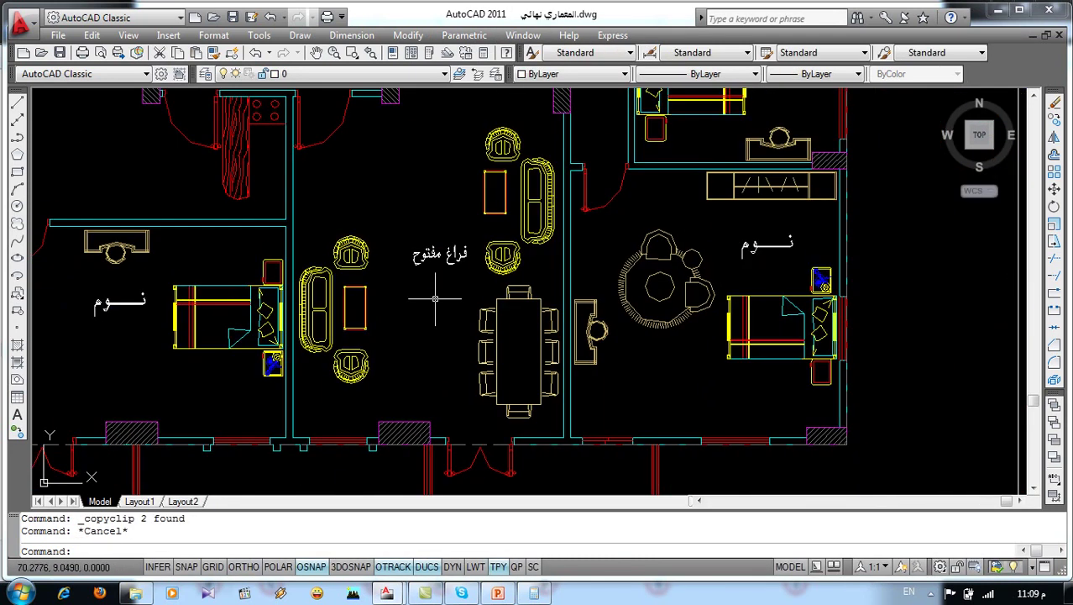
pyautogui.click(524, 312)
pyautogui.click(471, 349)
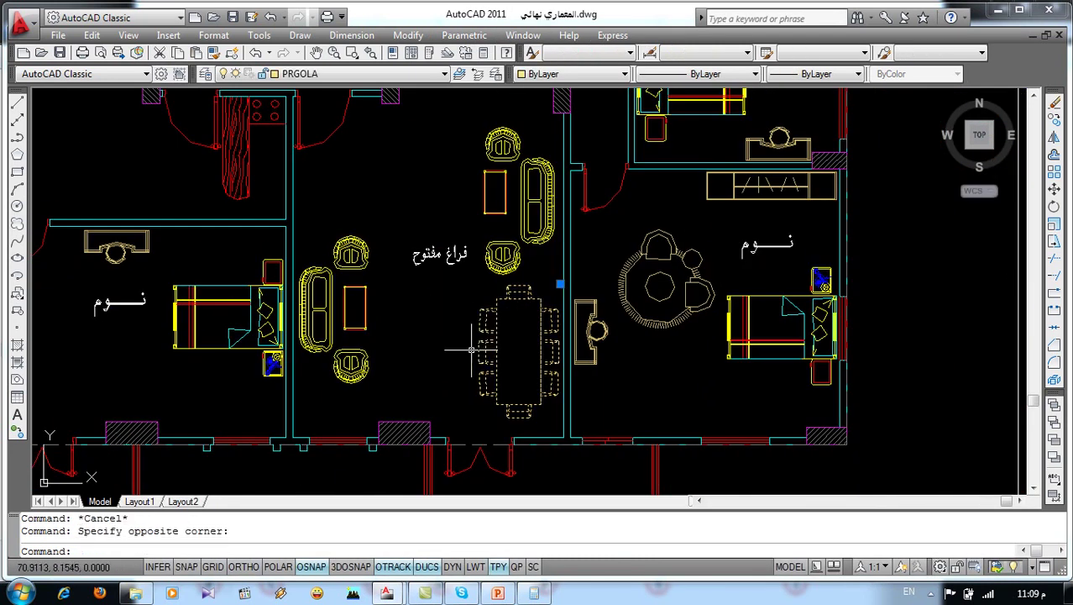
pyautogui.moveTo(425, 311); pyautogui.dragTo(391, 384, button='middle')
pyautogui.click(366, 322)
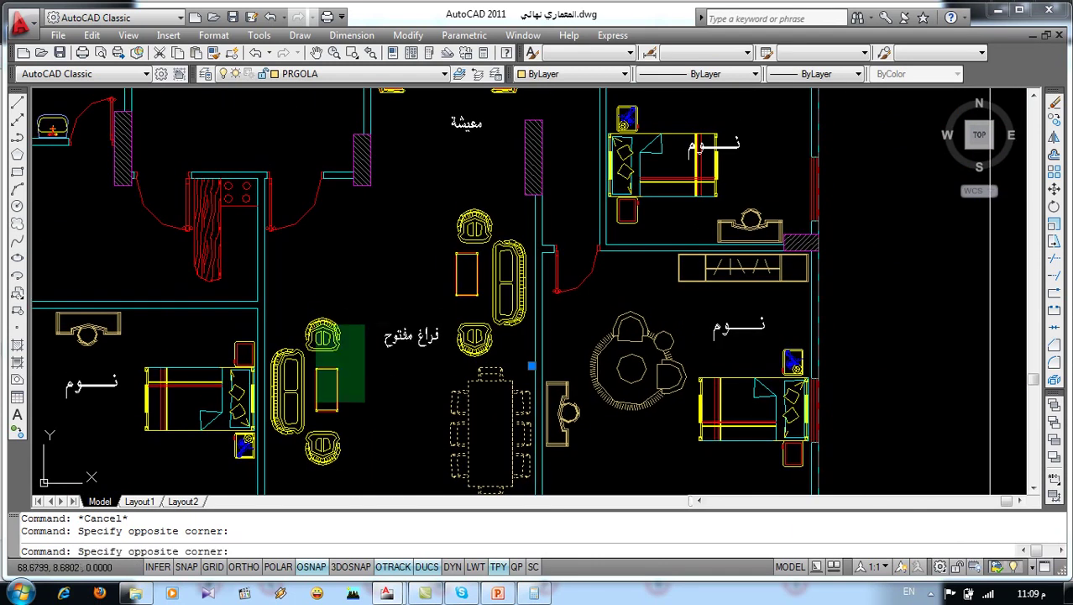
pyautogui.click(269, 466)
pyautogui.moveTo(438, 137); pyautogui.dragTo(465, 300, button='middle')
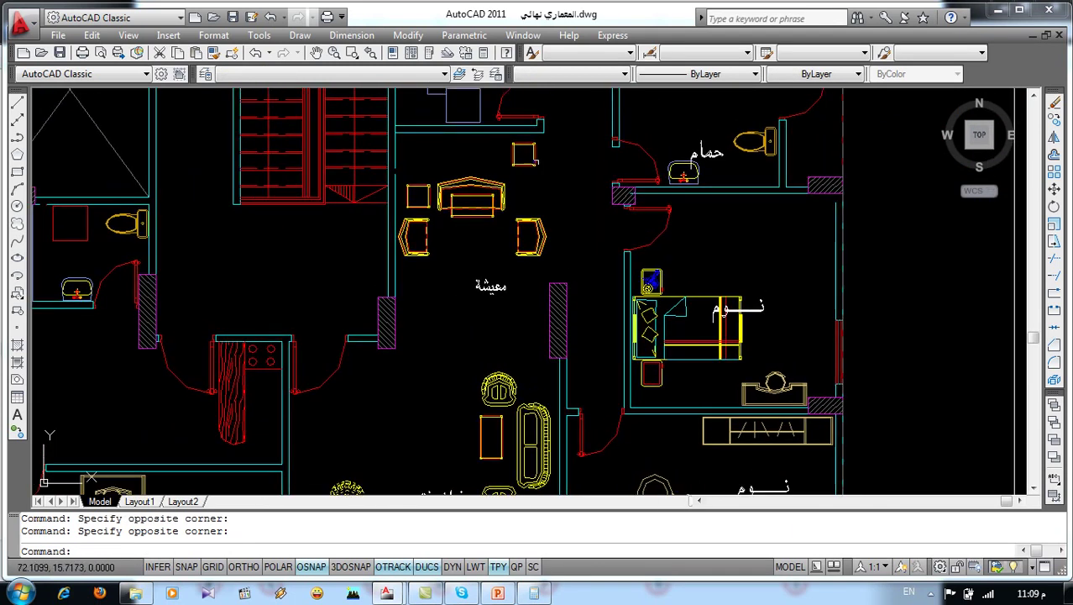
pyautogui.click(352, 139)
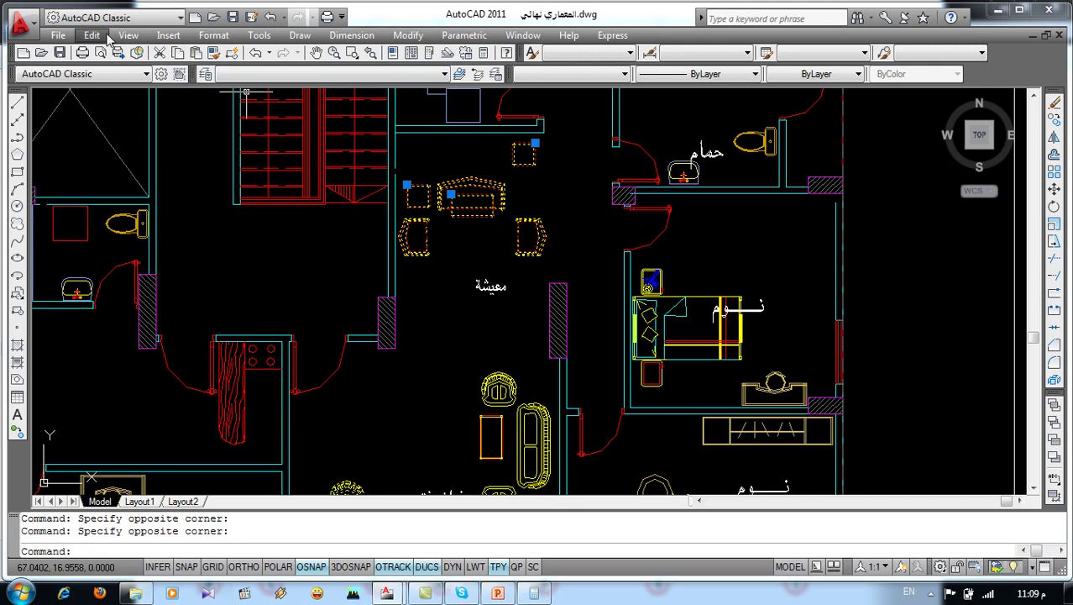
pyautogui.click(91, 35)
pyautogui.click(126, 112)
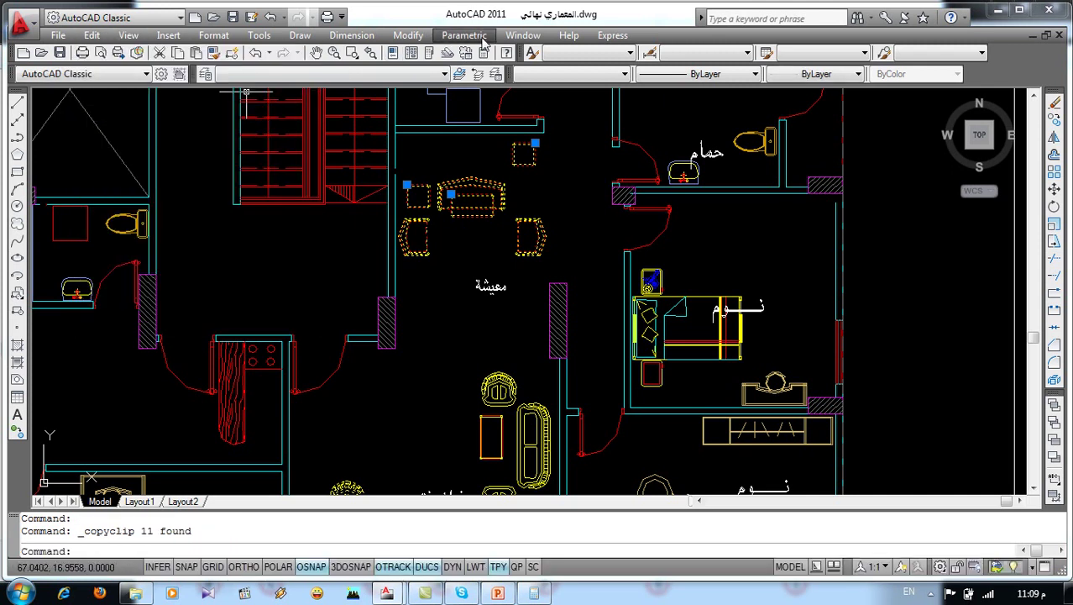
# Return to Drawing1 and paste the copied furniture
pyautogui.click(523, 35)
pyautogui.click(546, 195)
pyautogui.click(90, 35)
pyautogui.click(126, 160)
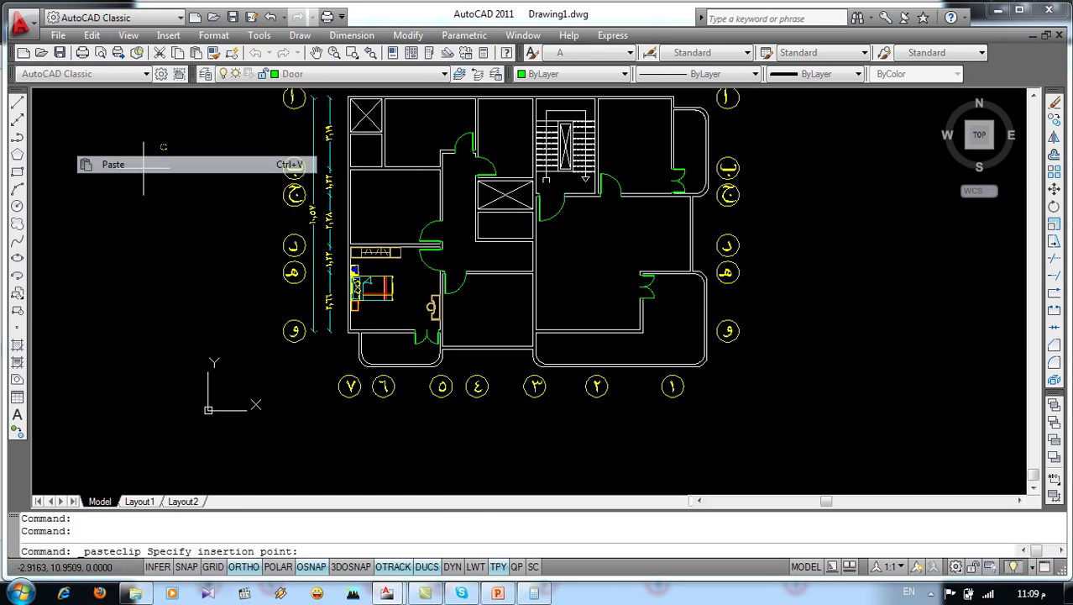
# Drop the pasted furniture beside the plan, then move the seating group into the right room
pyautogui.click(782, 321)
pyautogui.moveTo(809, 218)
pyautogui.mouseDown(button='middle')
pyautogui.moveTo(762, 238)
pyautogui.moveTo(760, 264)
pyautogui.mouseUp(button='middle')
pyautogui.scroll(2, 766, 309)
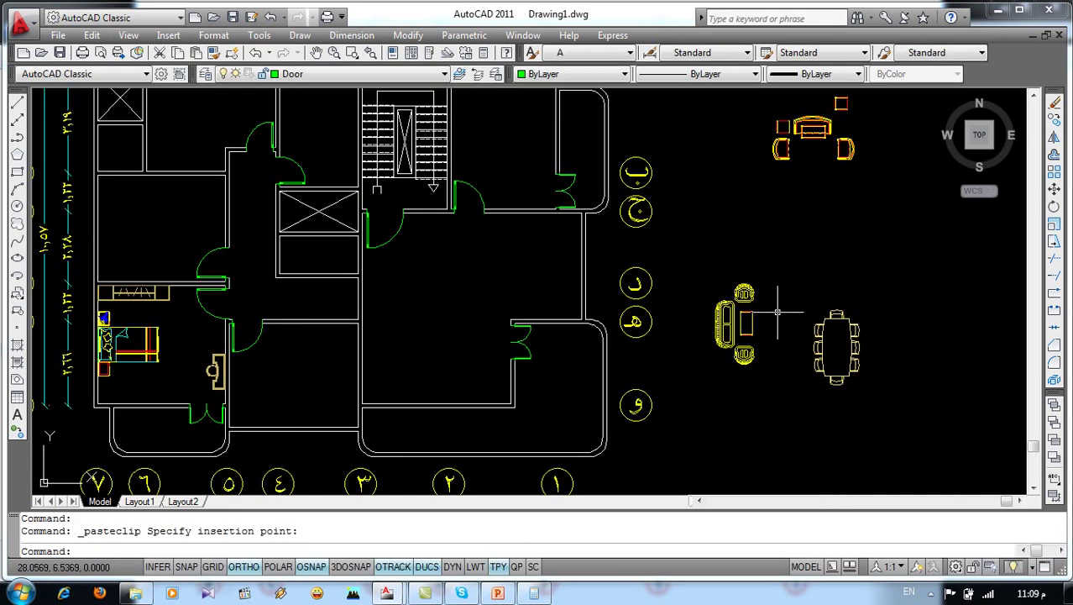
pyautogui.write('m')
pyautogui.press('Return')
pyautogui.moveTo(808, 217); pyautogui.dragTo(792, 267, button='middle')
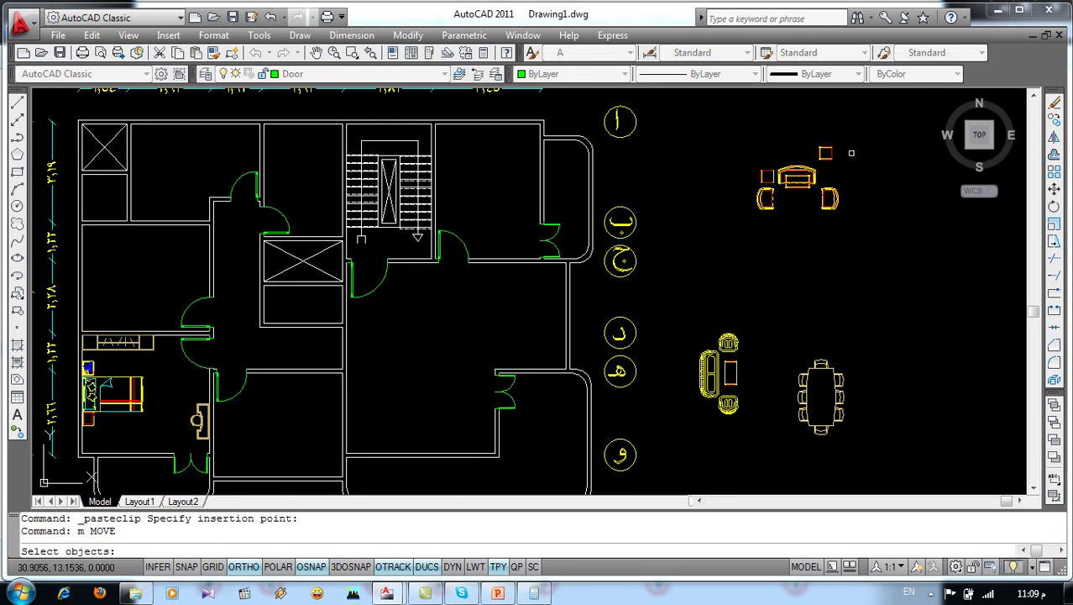
pyautogui.click(850, 241)
pyautogui.press('Return')
pyautogui.click(766, 178)
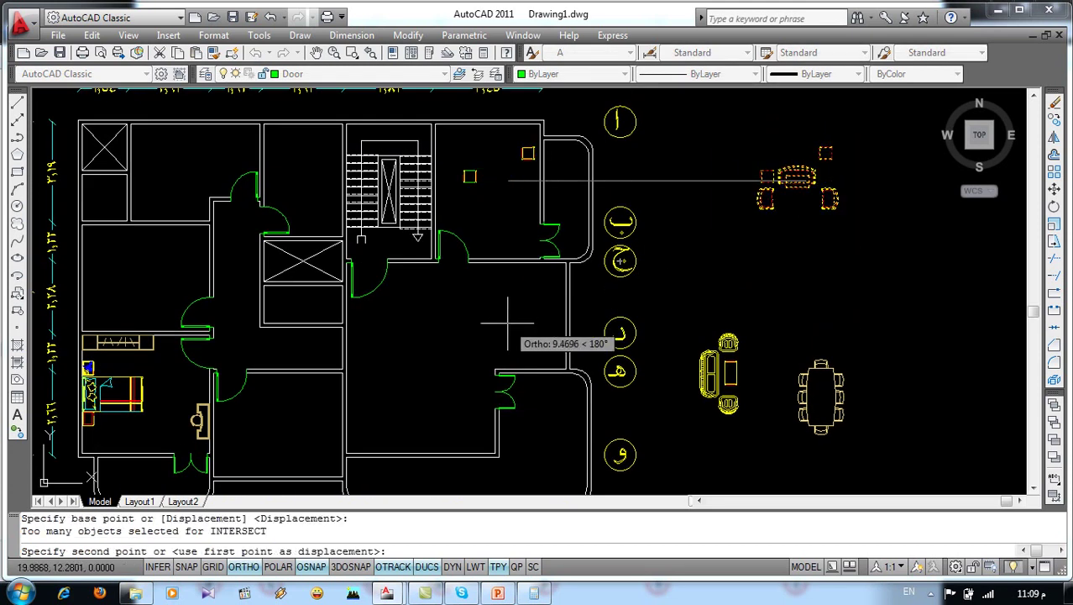
pyautogui.press('F8')
pyautogui.scroll(2, 522, 299)
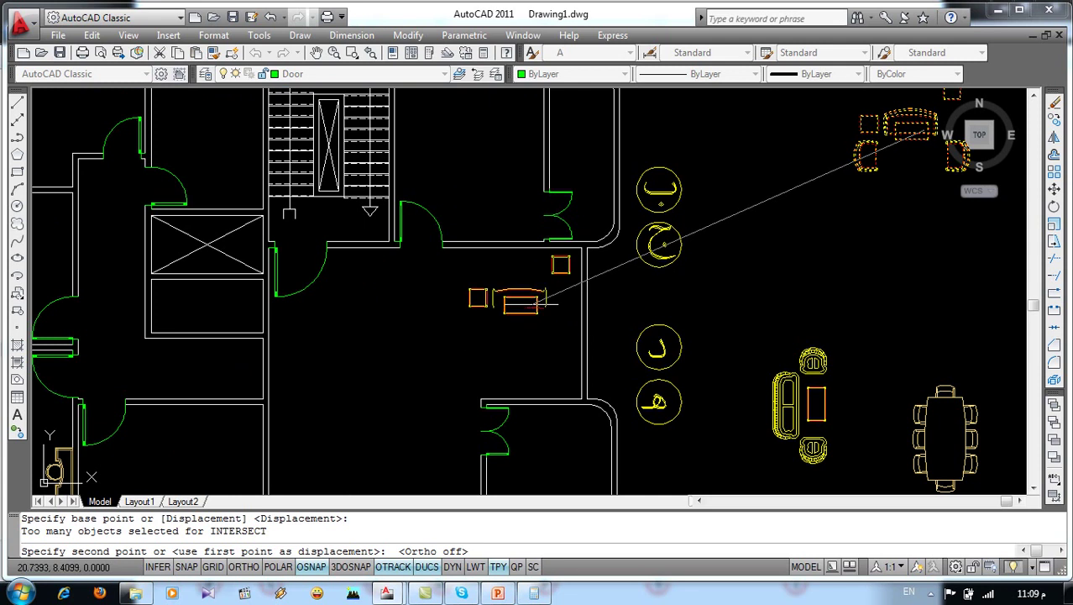
pyautogui.click(542, 303)
# Move the sofa to the top of the seating area
pyautogui.scroll(2, 533, 304)
pyautogui.scroll(1, 529, 304)
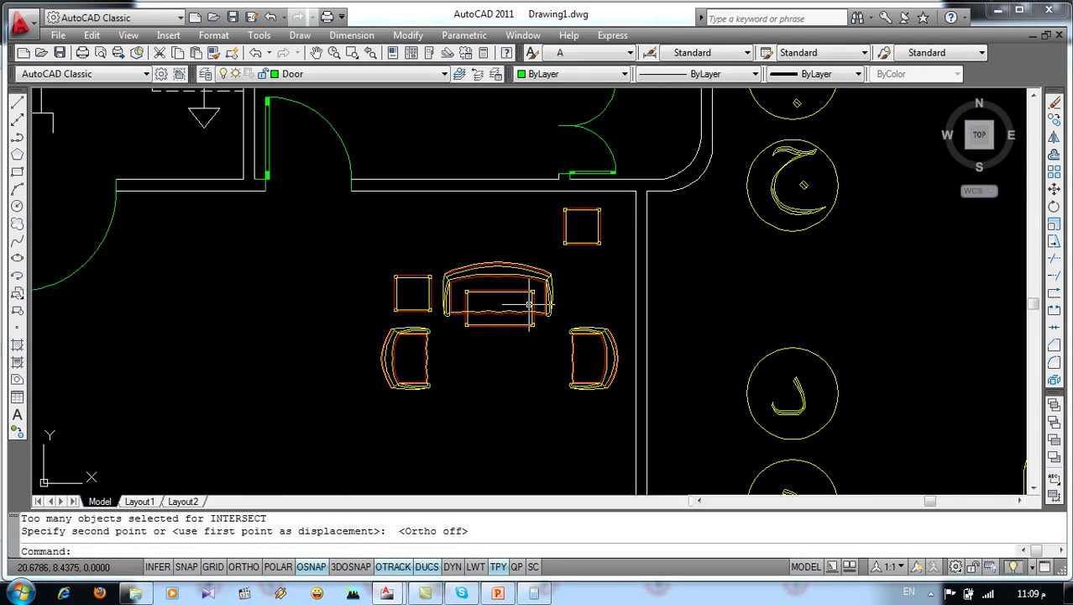
pyautogui.write('m')
pyautogui.press('Return')
pyautogui.click(498, 273)
pyautogui.press('Return')
pyautogui.click(497, 412)
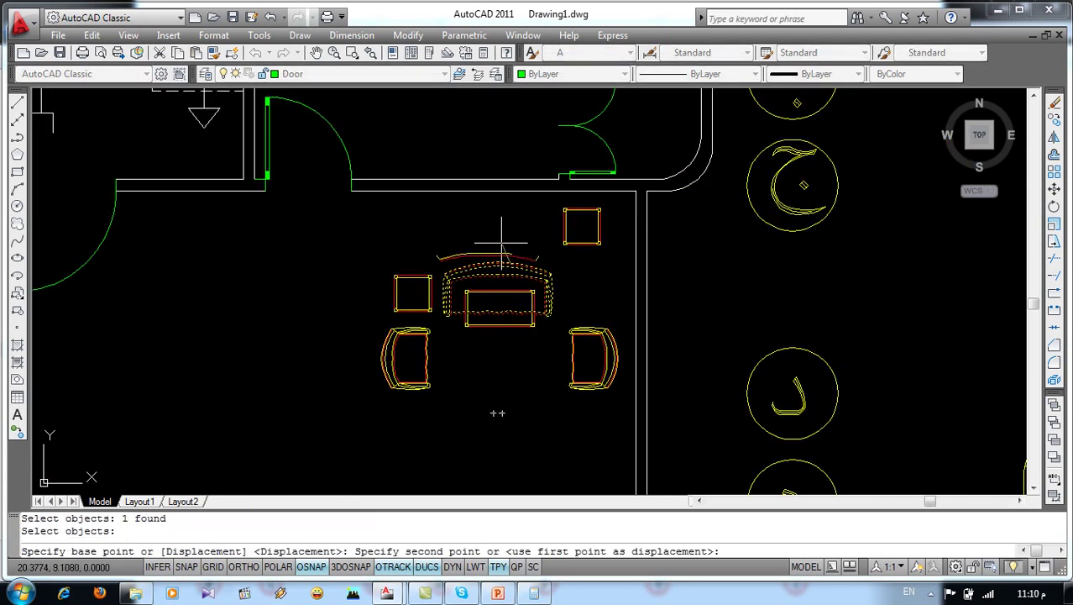
pyautogui.click(501, 210)
# Shift the right side table beside the sofa and move the right armchair higher up
pyautogui.press('Return')
pyautogui.click(608, 250)
pyautogui.press('Return')
pyautogui.click(581, 263)
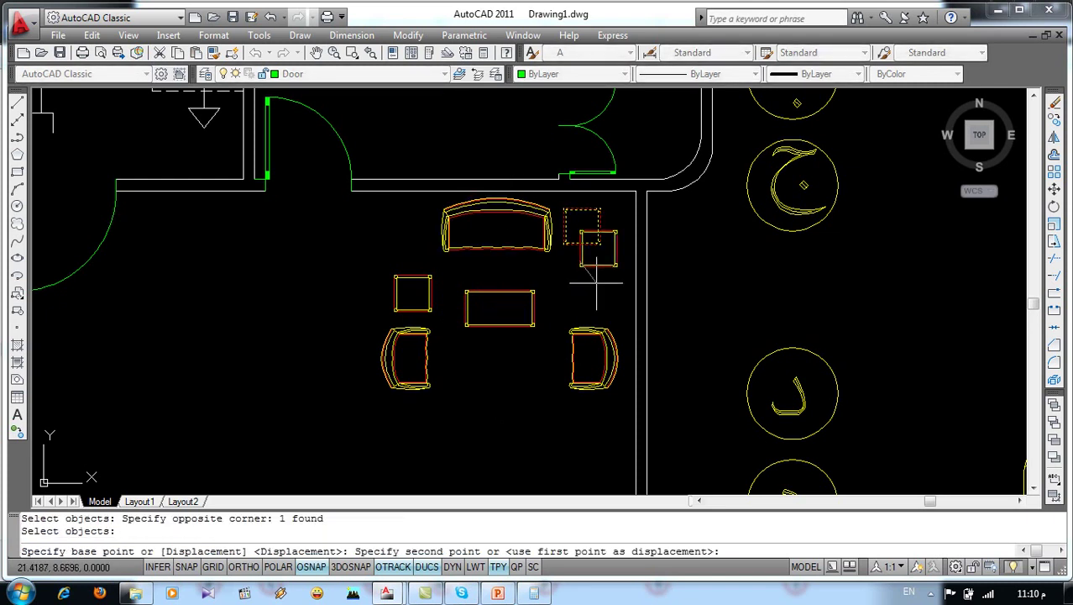
pyautogui.click(597, 286)
pyautogui.press('Return')
pyautogui.click(618, 319)
pyautogui.click(555, 390)
pyautogui.press('Return')
pyautogui.click(546, 410)
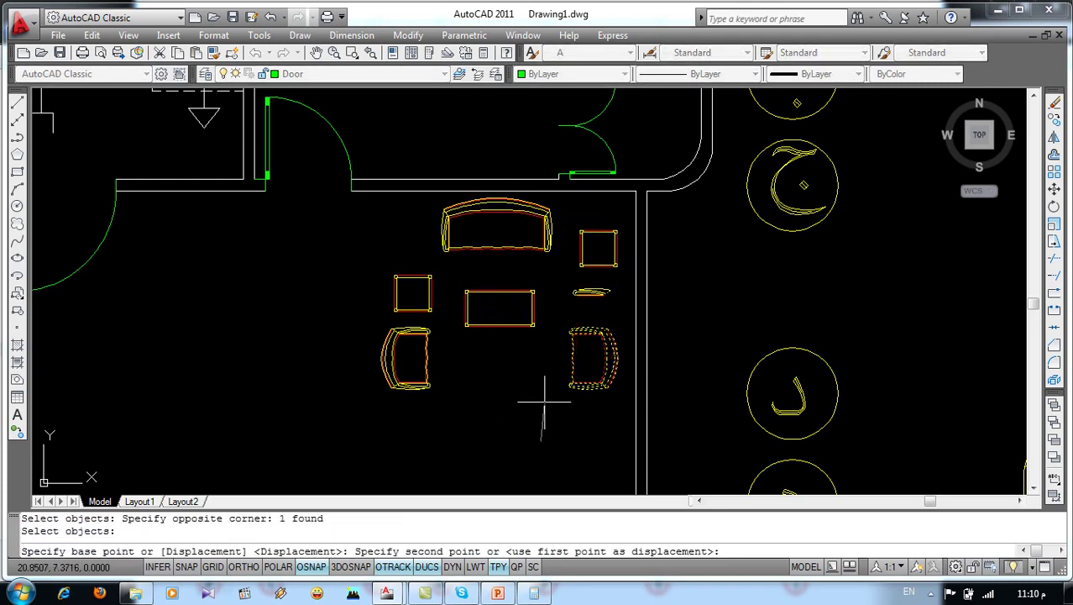
pyautogui.click(550, 367)
# Line the left side table up with the sofa and move the left armchair higher up
pyautogui.press('Return')
pyautogui.click(448, 282)
pyautogui.click(392, 308)
pyautogui.press('Return')
pyautogui.click(343, 323)
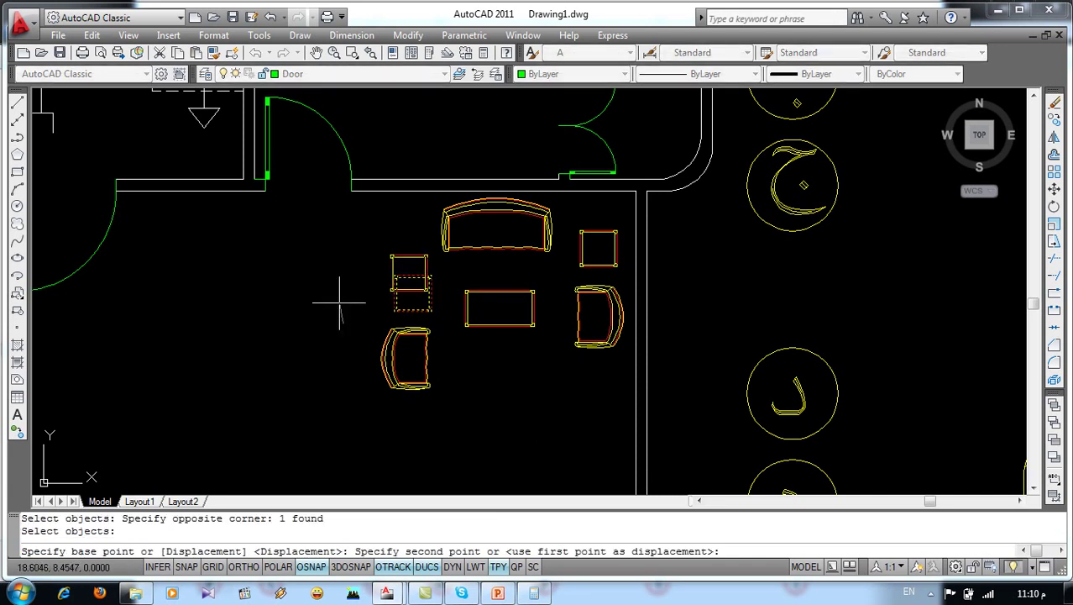
pyautogui.click(348, 289)
pyautogui.press('Return')
pyautogui.click(438, 367)
pyautogui.click(370, 404)
pyautogui.press('Return')
pyautogui.click(353, 426)
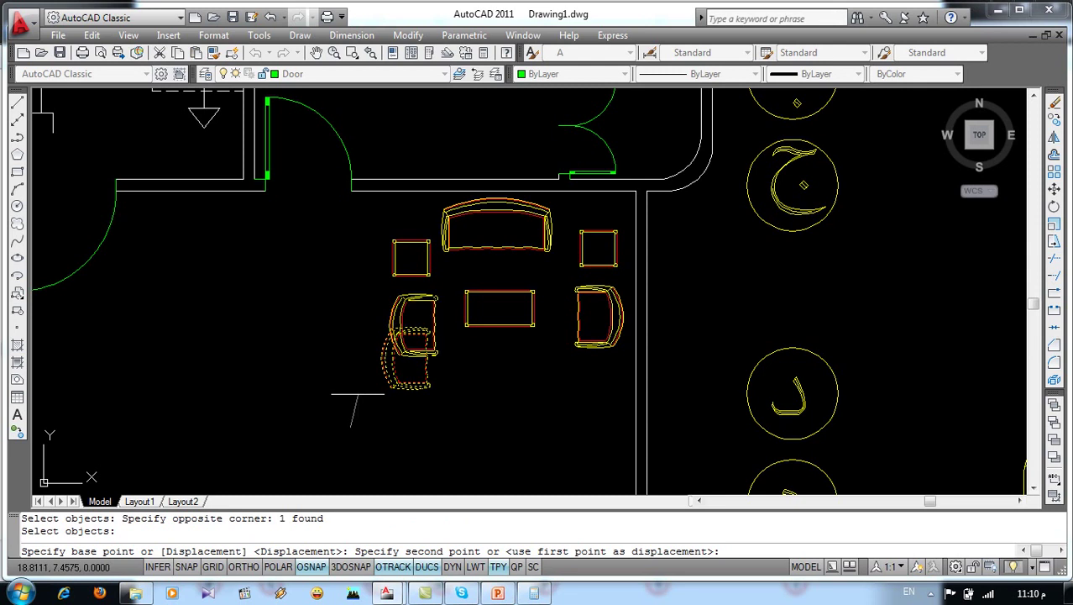
pyautogui.click(358, 393)
# Copy the two side chairs straight down below the originals with Ortho on
pyautogui.write('o')
pyautogui.press('Return')
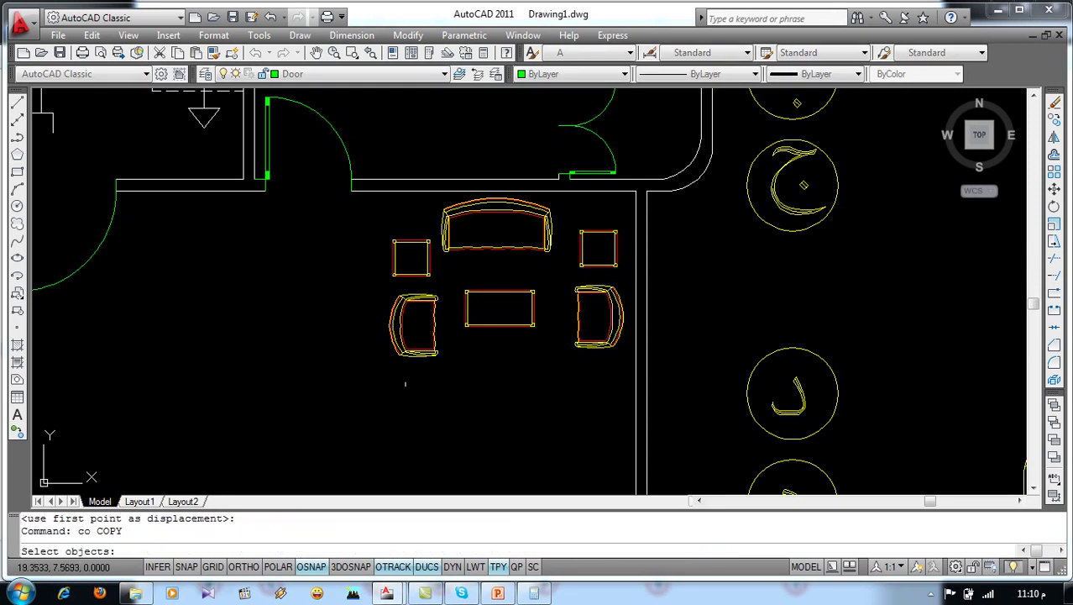
pyautogui.click(454, 337)
pyautogui.click(400, 379)
pyautogui.click(598, 322)
pyautogui.click(563, 386)
pyautogui.press('Return')
pyautogui.click(563, 387)
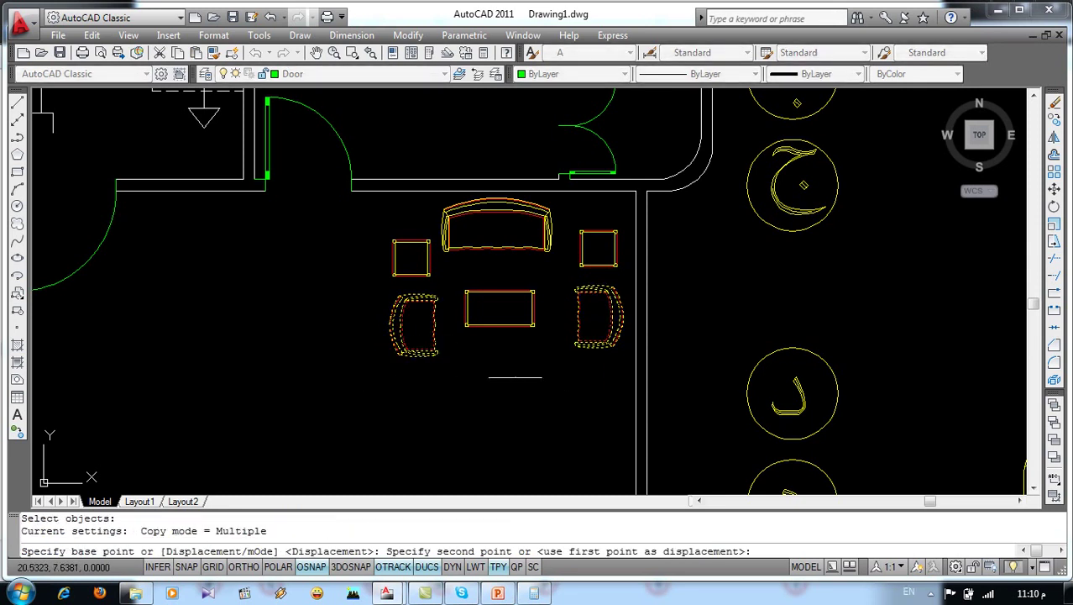
pyautogui.press('F8')
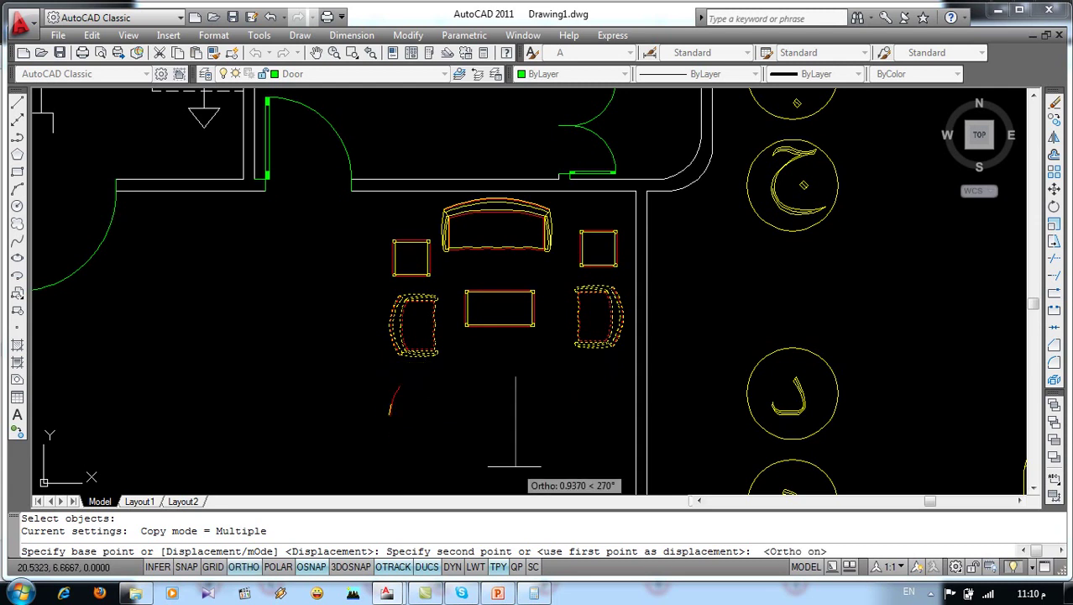
pyautogui.moveTo(511, 457); pyautogui.dragTo(513, 395, button='middle')
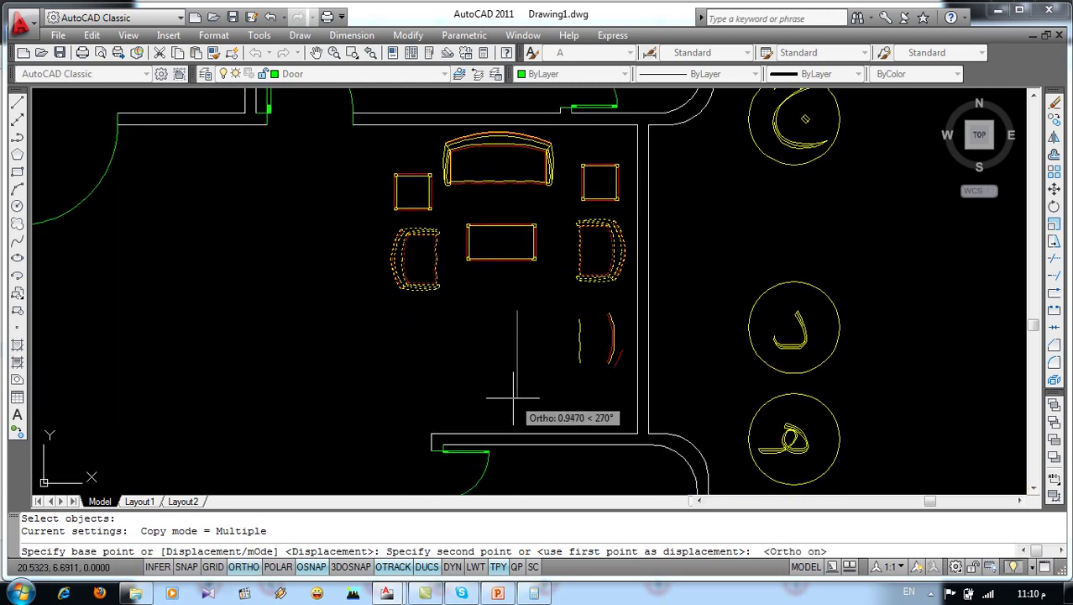
pyautogui.click(514, 395)
pyautogui.press('Escape')
pyautogui.press('Escape')
pyautogui.press('Escape')
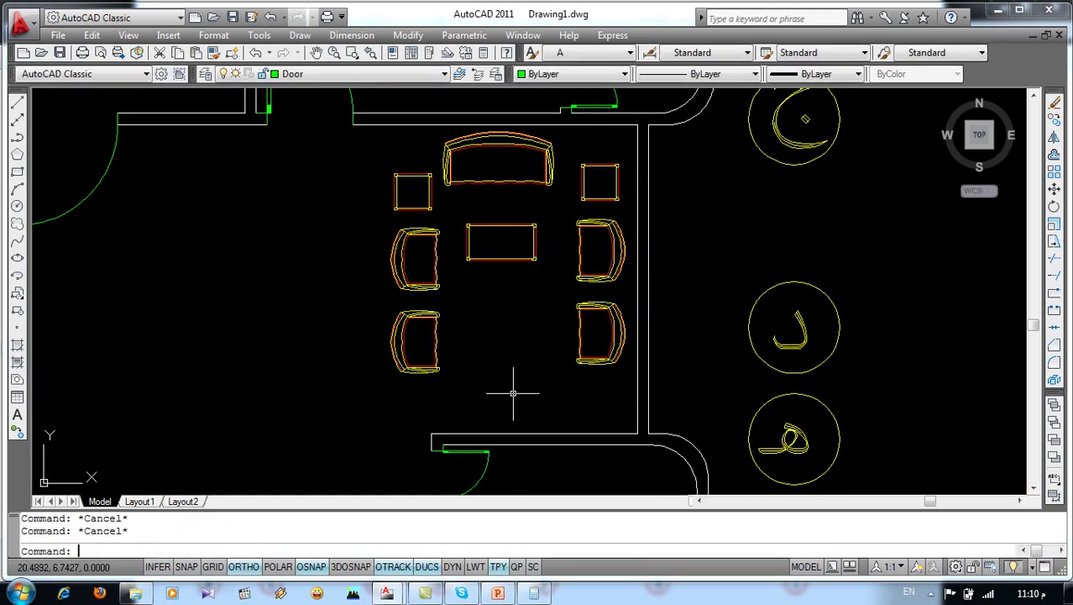
pyautogui.write('ro')
# Rotate the lower-left armchair 90 degrees and move it below the coffee table
pyautogui.press('Return')
pyautogui.click(513, 382)
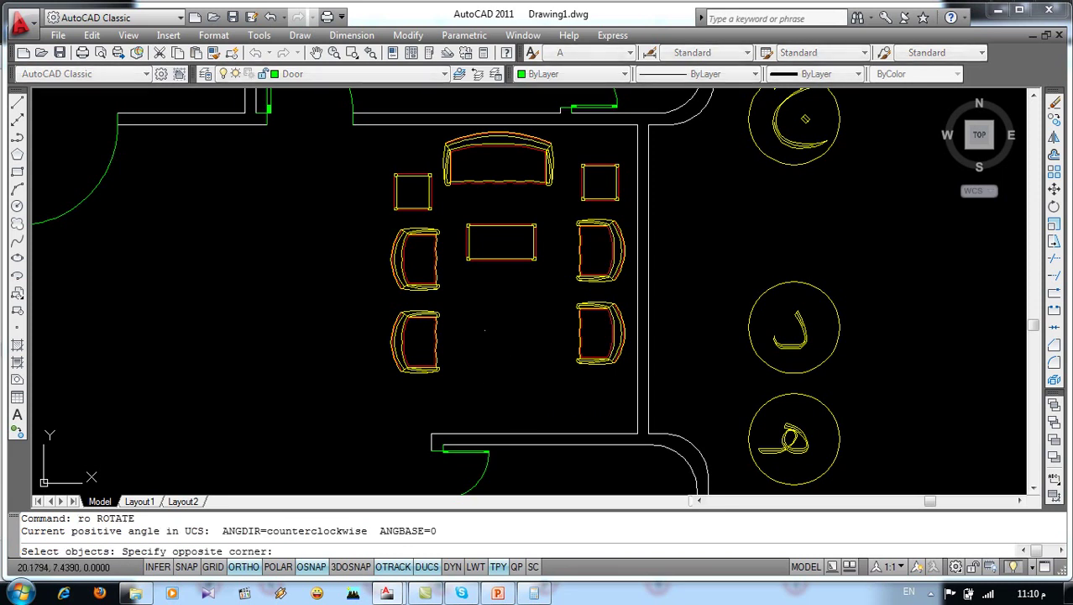
pyautogui.click(349, 364)
pyautogui.press('Return')
pyautogui.click(424, 350)
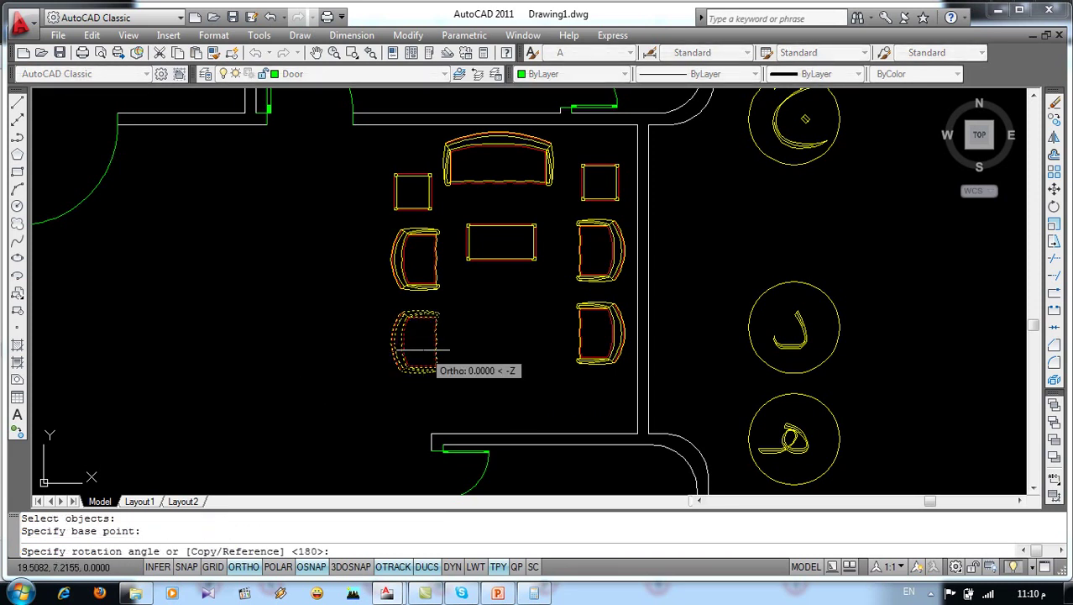
pyautogui.write('90')
pyautogui.press('Return')
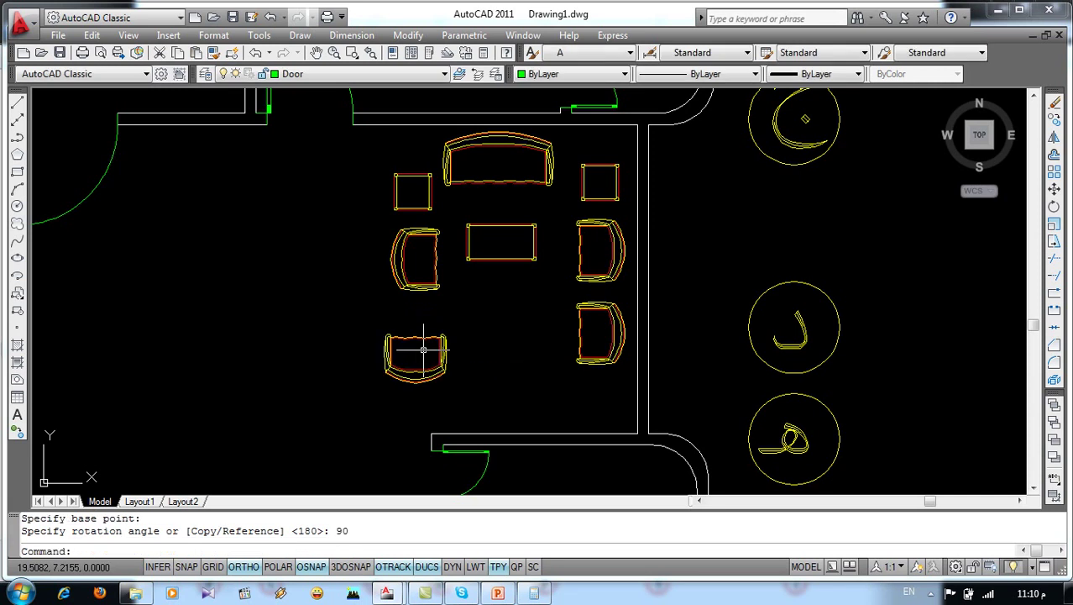
pyautogui.write('m')
pyautogui.press('Return')
pyautogui.click(417, 334)
pyautogui.click(376, 370)
pyautogui.press('Return')
pyautogui.click(299, 352)
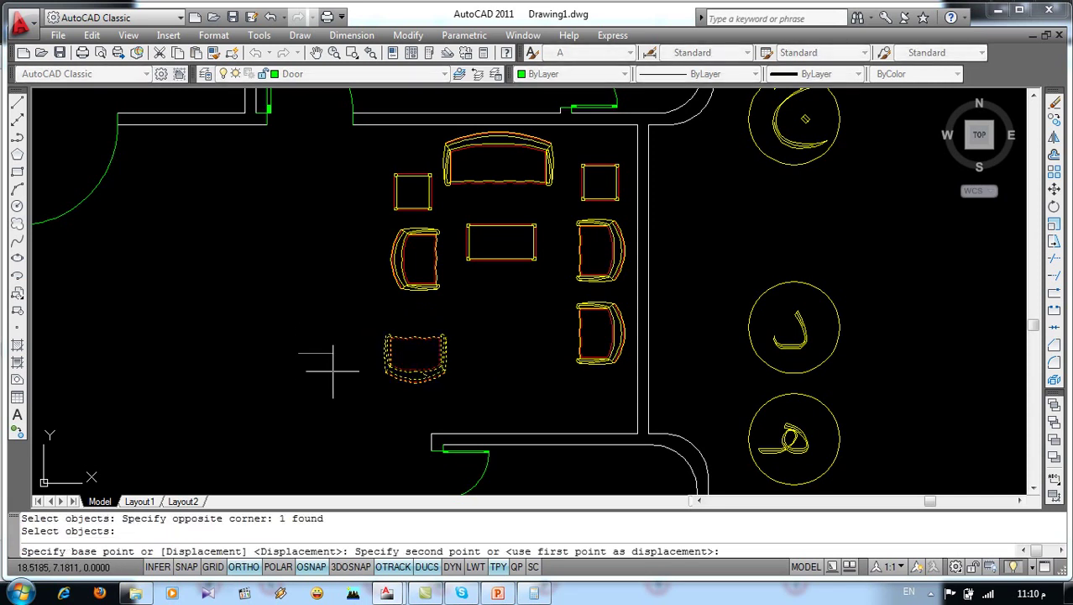
pyautogui.press('F8')
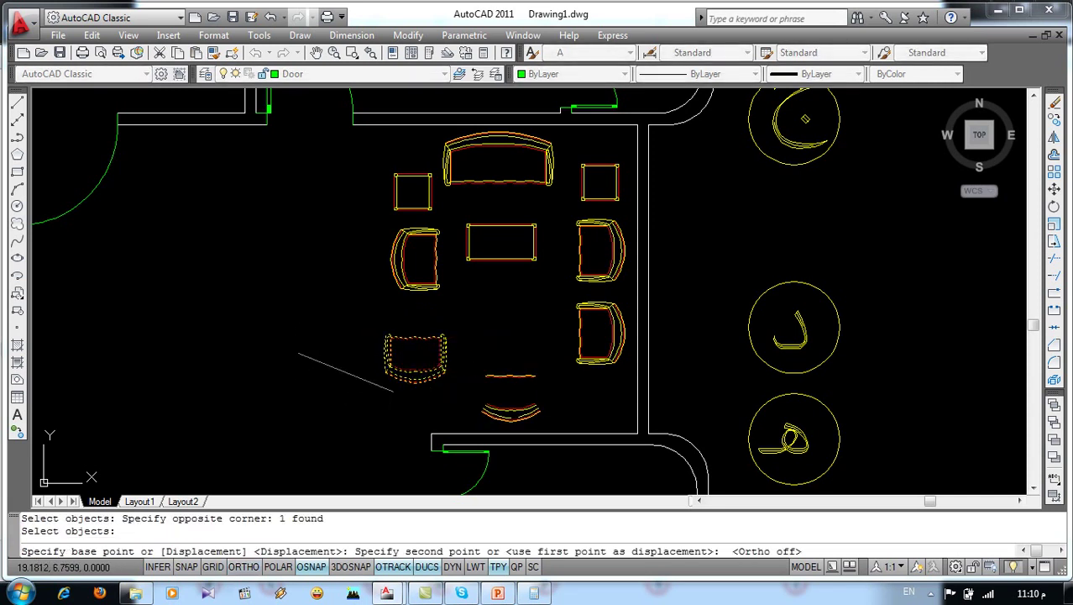
pyautogui.click(402, 390)
# Rotate the upper-left armchair 90 degrees and place it beside the other bottom chair
pyautogui.click(435, 246)
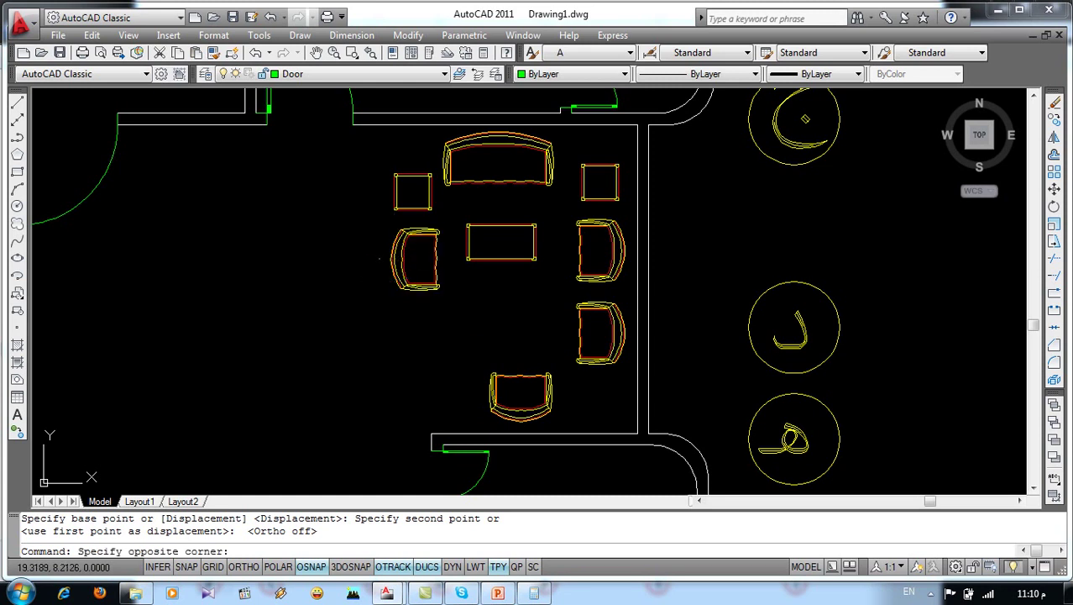
pyautogui.click(366, 279)
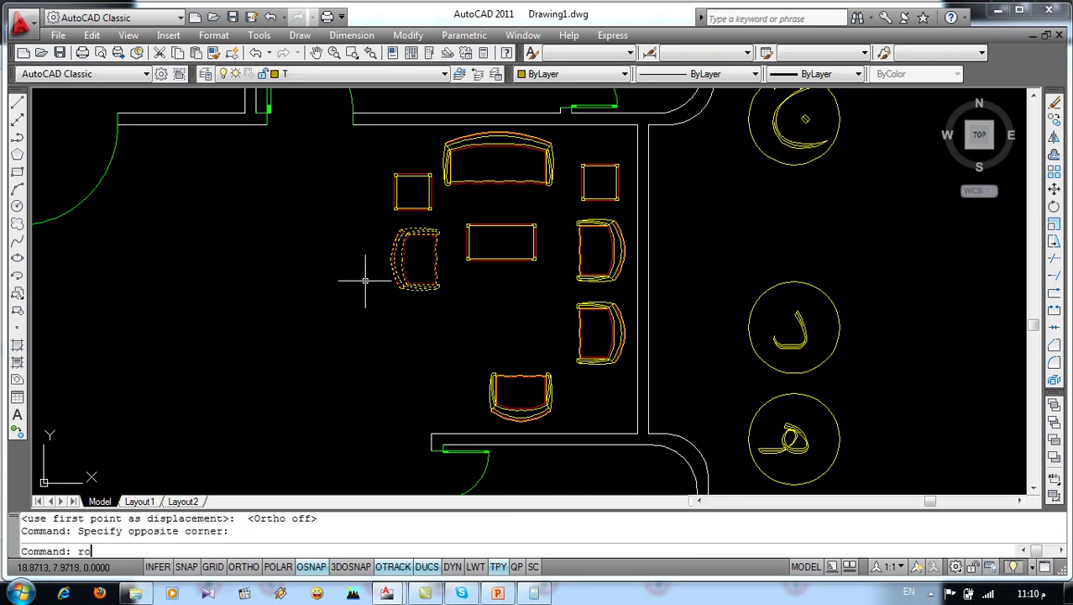
pyautogui.press('Return')
pyautogui.click(424, 252)
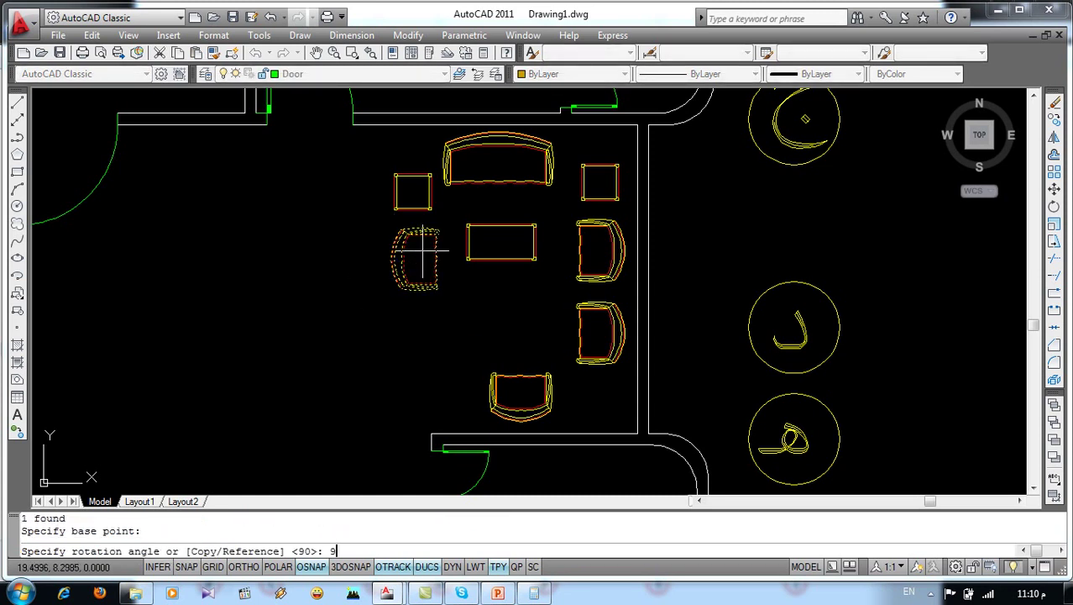
pyautogui.write('0')
pyautogui.press('Return')
pyautogui.press('Return')
pyautogui.click(428, 244)
pyautogui.click(379, 294)
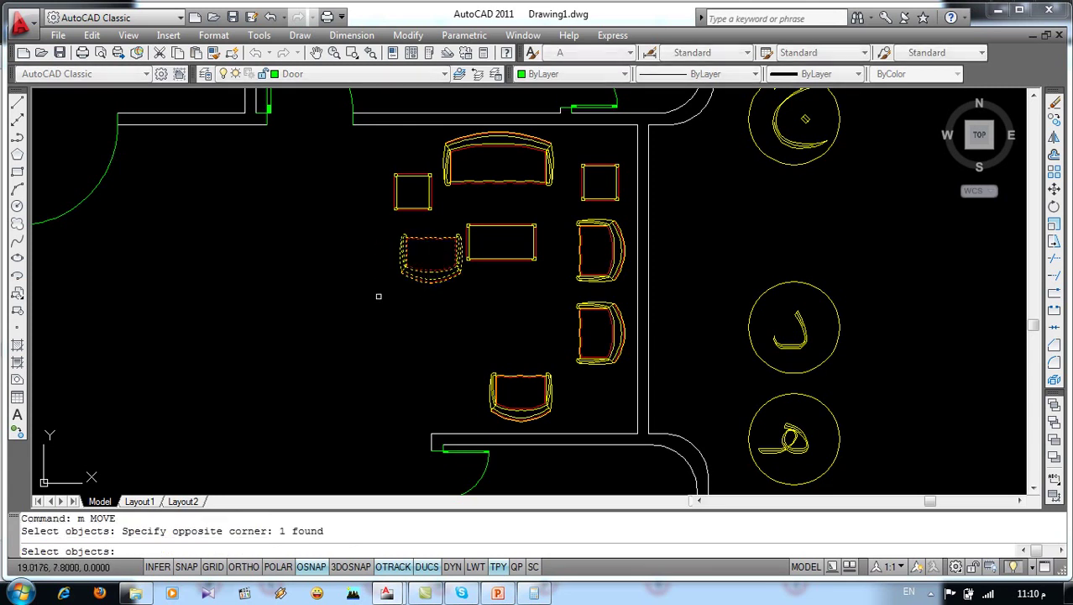
pyautogui.press('Return')
pyautogui.click(385, 248)
pyautogui.click(394, 380)
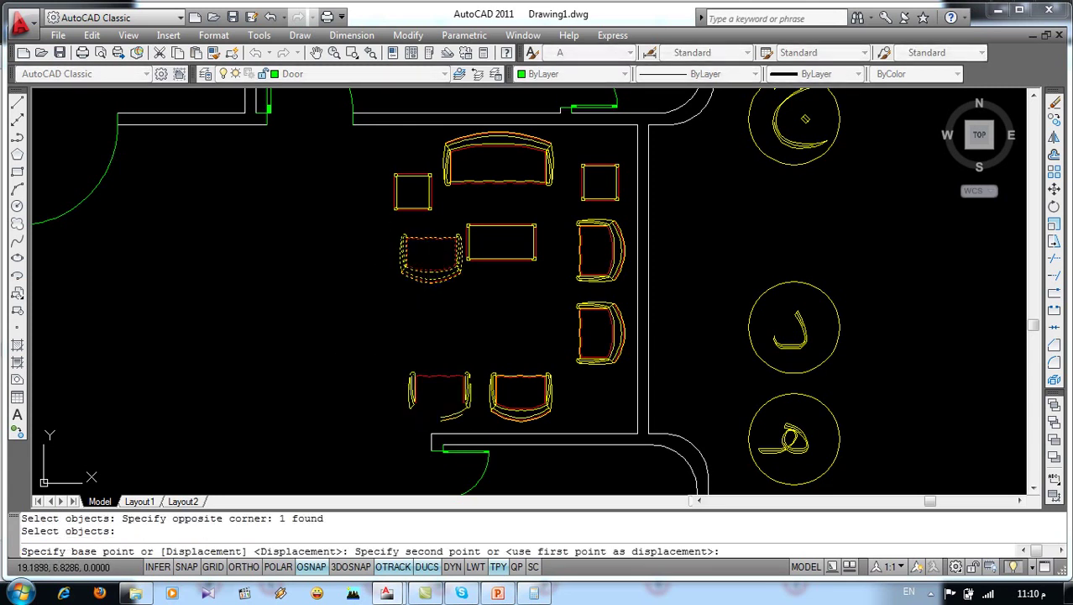
# Move the coffee table lower and to the left
pyautogui.click(497, 206)
pyautogui.click(433, 252)
pyautogui.press('Return')
pyautogui.click(418, 261)
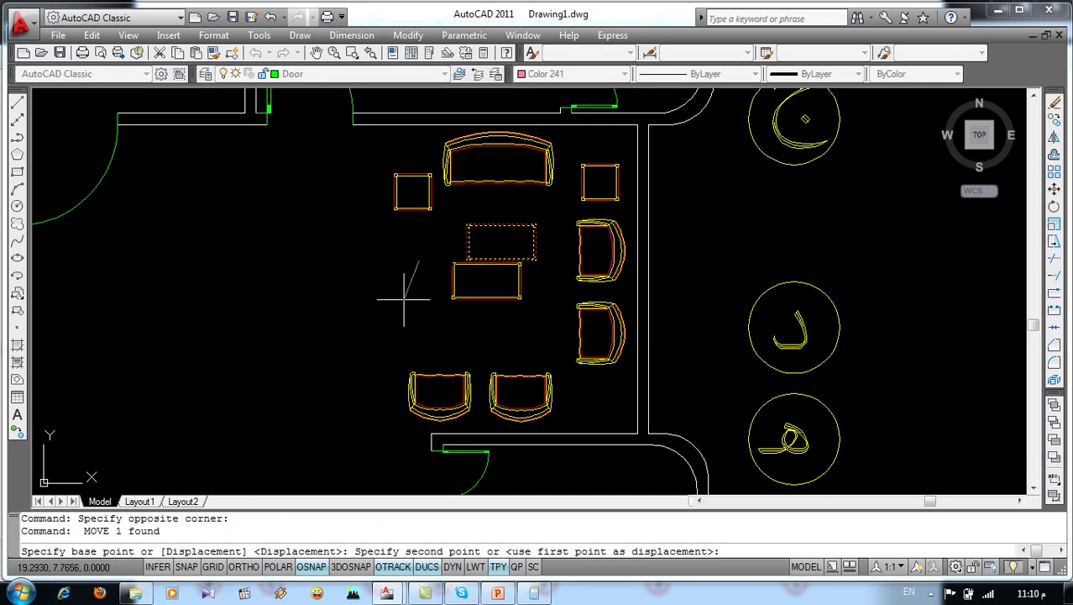
pyautogui.click(404, 298)
# Switch to المعماري نهائي.dwg, clear the selection and bring the bathroom into view
pyautogui.scroll(-3, 404, 298)
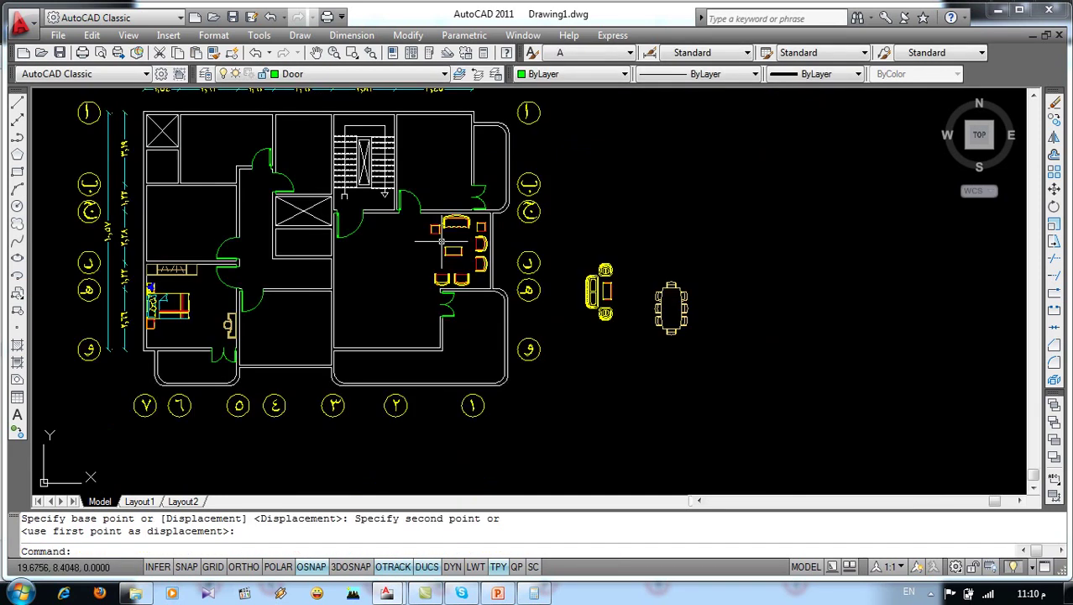
pyautogui.scroll(1, 238, 277)
pyautogui.moveTo(394, 80); pyautogui.dragTo(429, 121, button='middle')
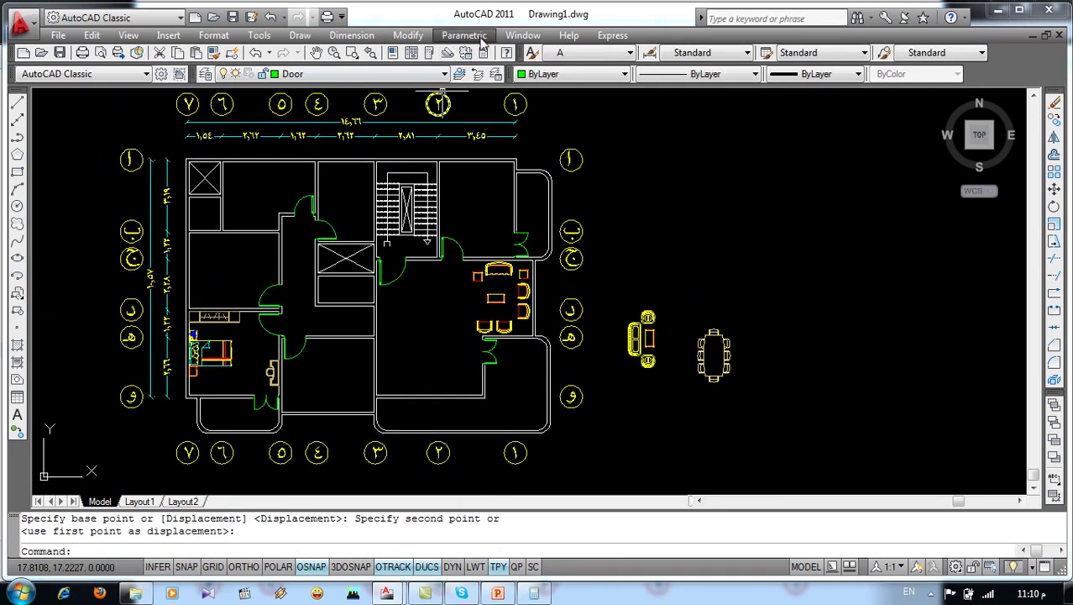
pyautogui.click(522, 36)
pyautogui.click(538, 212)
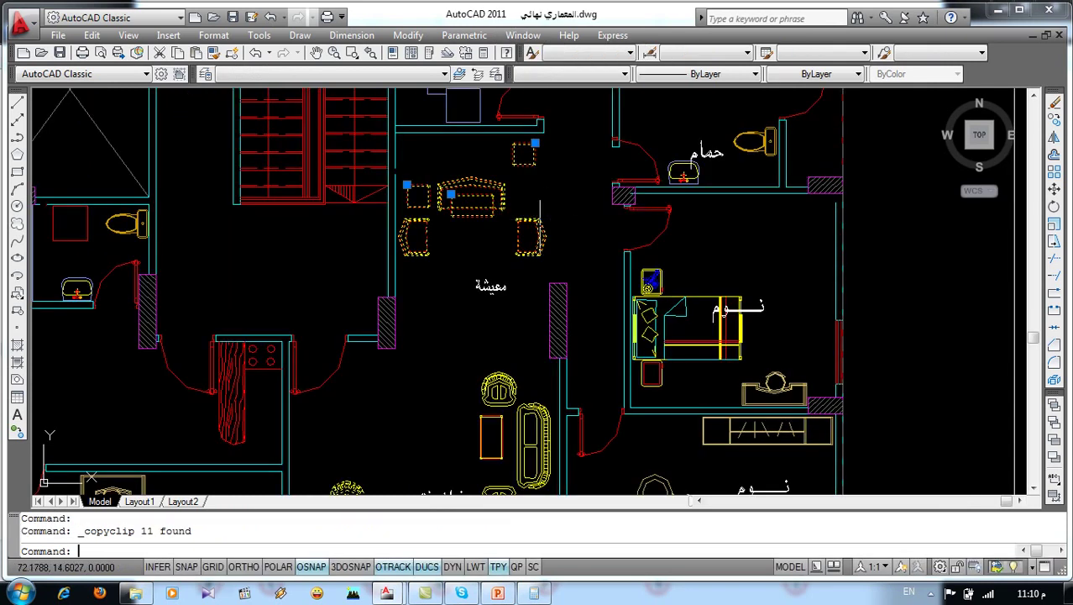
pyautogui.press('Escape')
pyautogui.press('Escape')
pyautogui.moveTo(427, 108); pyautogui.dragTo(501, 252, button='middle')
pyautogui.scroll(-2, 412, 344)
pyautogui.scroll(5, 244, 387)
# Copy the bathtub, sink, toilet and red square, then return to Drawing1
pyautogui.click(187, 312)
pyautogui.click(346, 318)
pyautogui.click(291, 373)
pyautogui.click(436, 224)
pyautogui.click(377, 295)
pyautogui.click(341, 277)
pyautogui.click(91, 35)
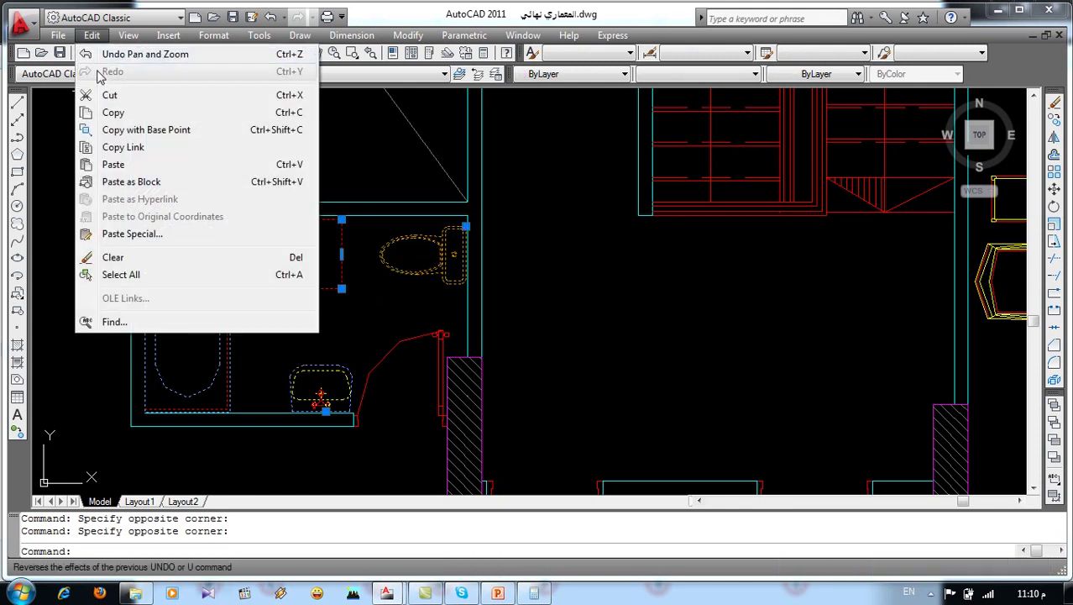
pyautogui.click(126, 113)
pyautogui.click(522, 35)
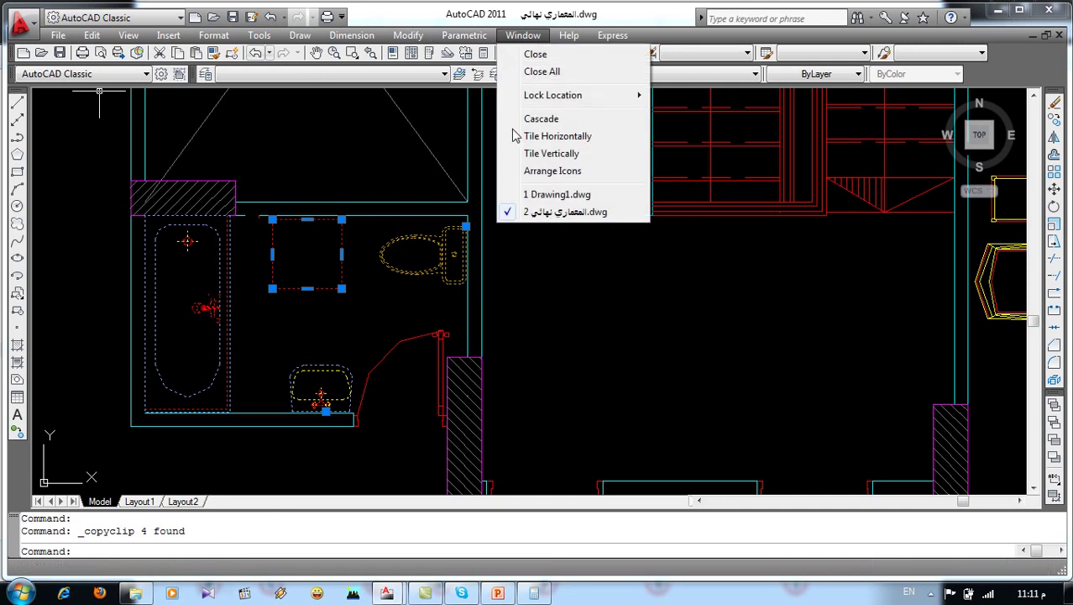
pyautogui.click(542, 198)
# Paste the copied bathroom fixtures into the bathroom area
pyautogui.click(91, 34)
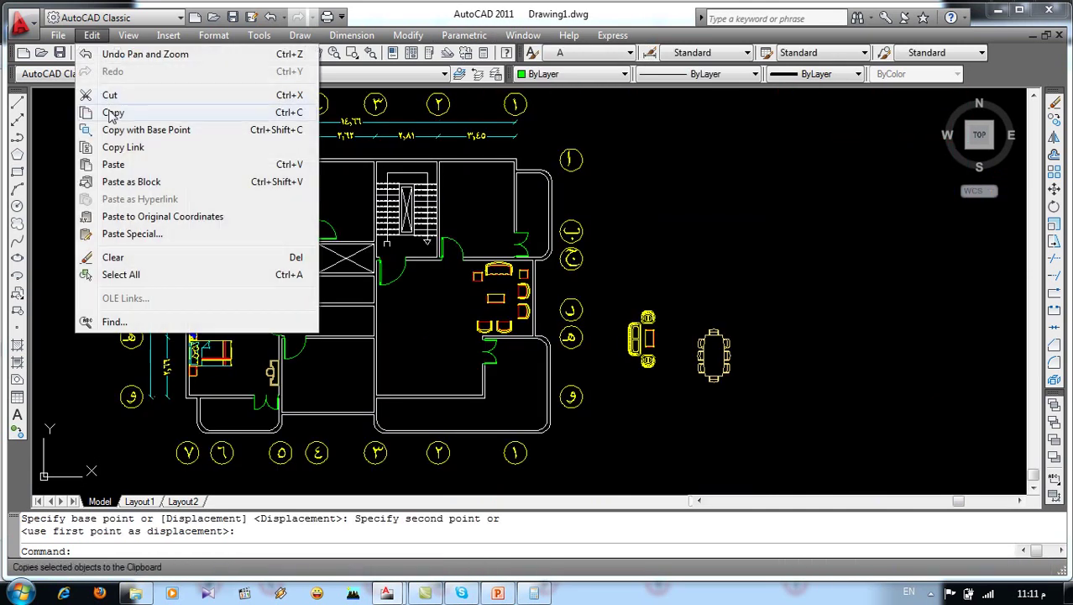
pyautogui.click(115, 165)
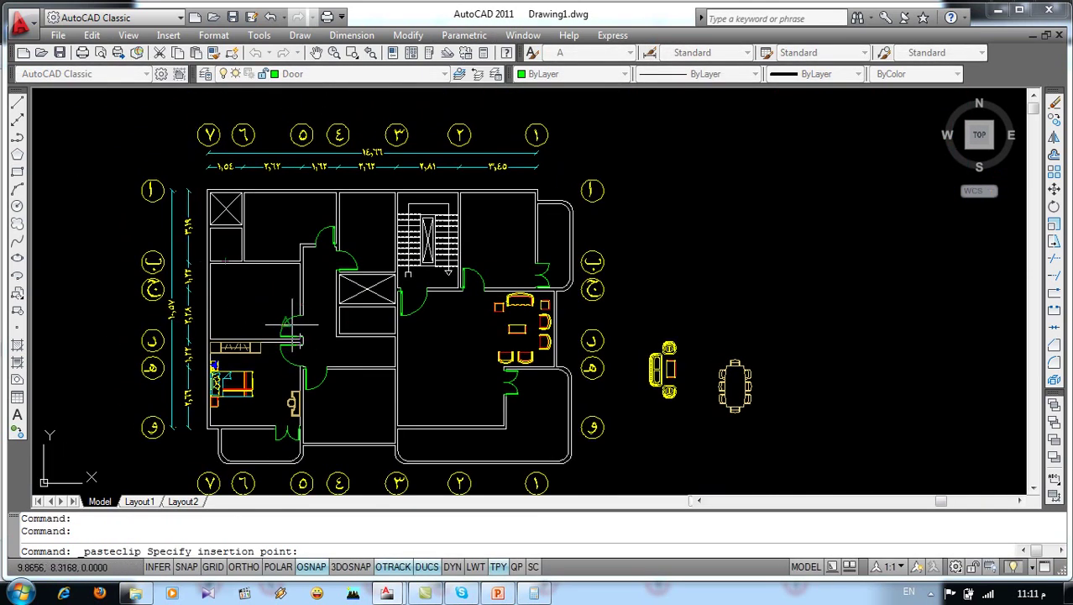
pyautogui.scroll(2, 354, 237)
pyautogui.scroll(1, 354, 236)
pyautogui.click(346, 247)
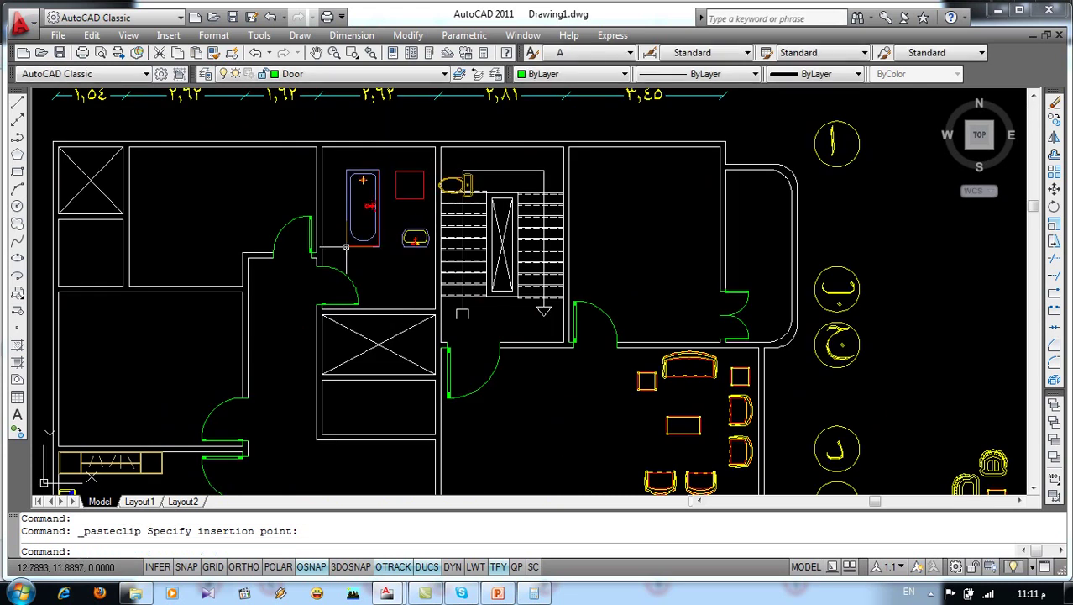
pyautogui.scroll(1, 346, 247)
pyautogui.scroll(1, 370, 256)
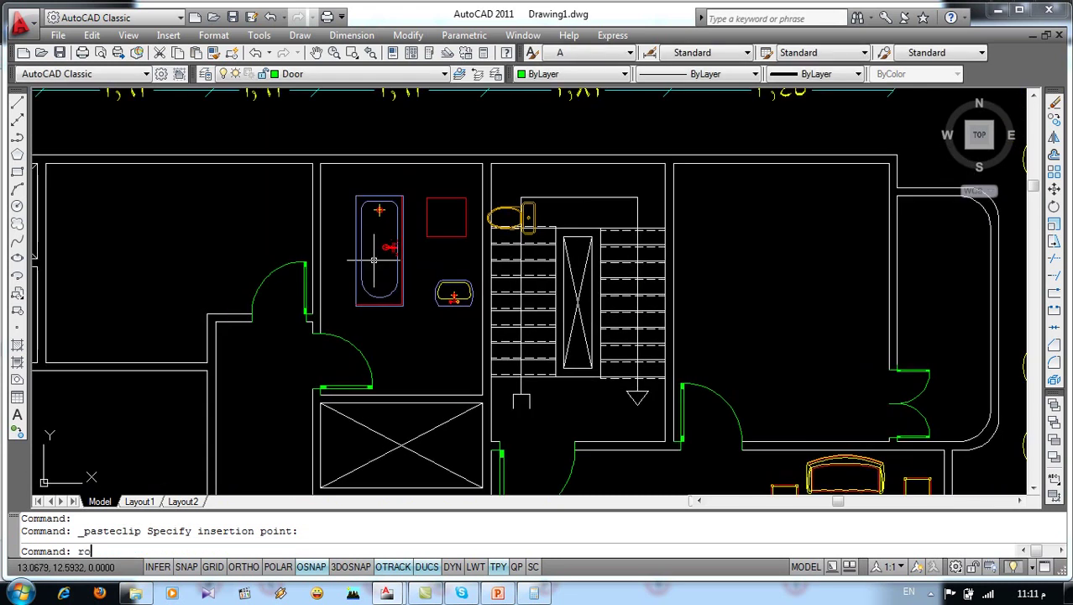
# Rotate the bathtub 180° about a pivot point
pyautogui.press('Return')
pyautogui.click(348, 187)
pyautogui.click(410, 311)
pyautogui.press('Return')
pyautogui.click(374, 248)
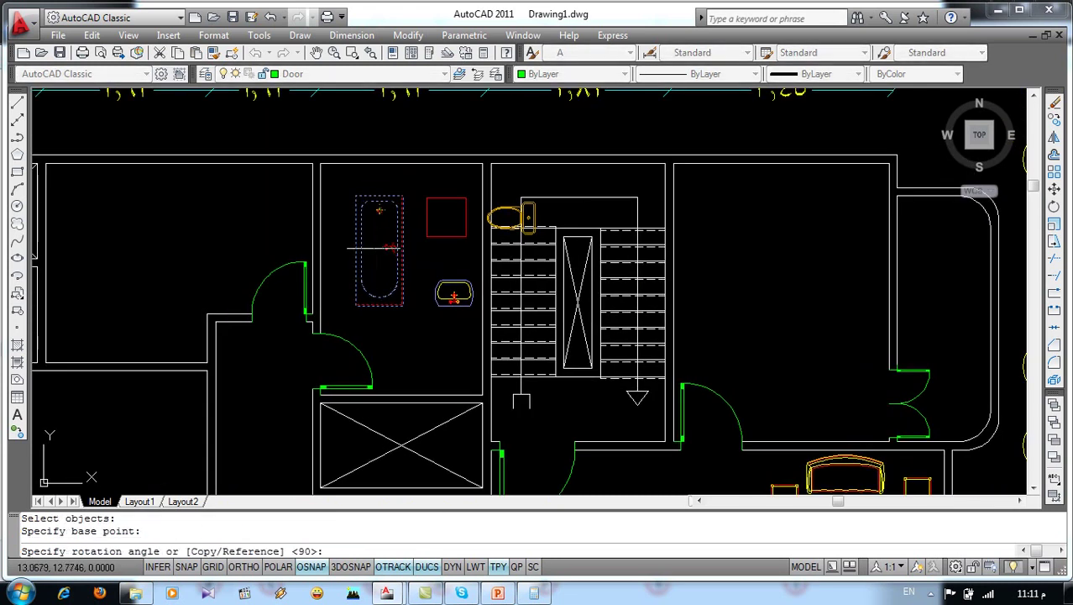
pyautogui.write('180')
pyautogui.press('Return')
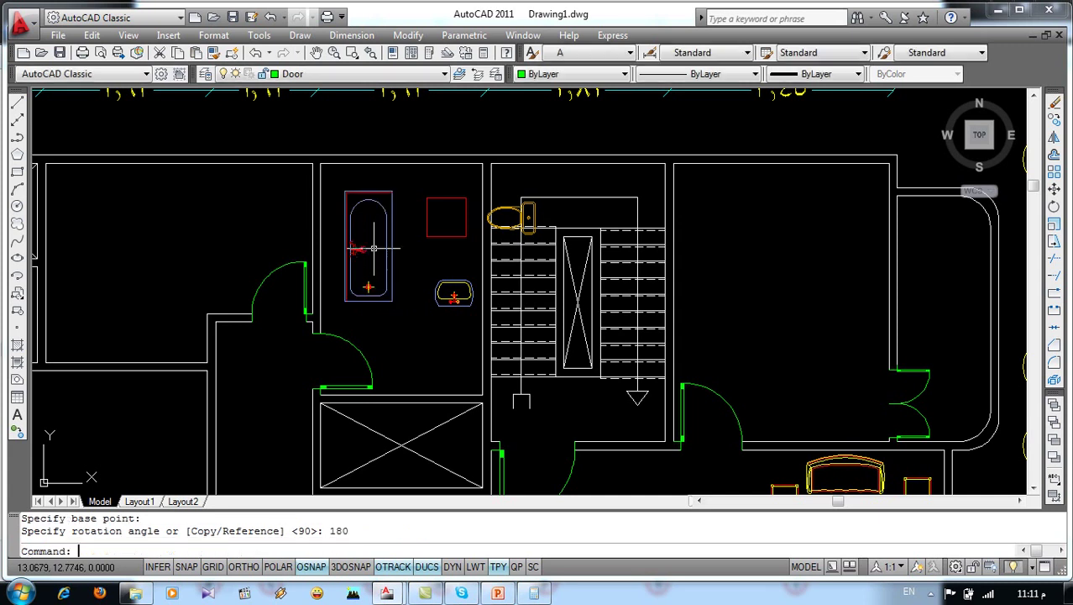
pyautogui.write('m')
# Move the bathtub to its new position in the bathroom
pyautogui.press('Return')
pyautogui.click(349, 228)
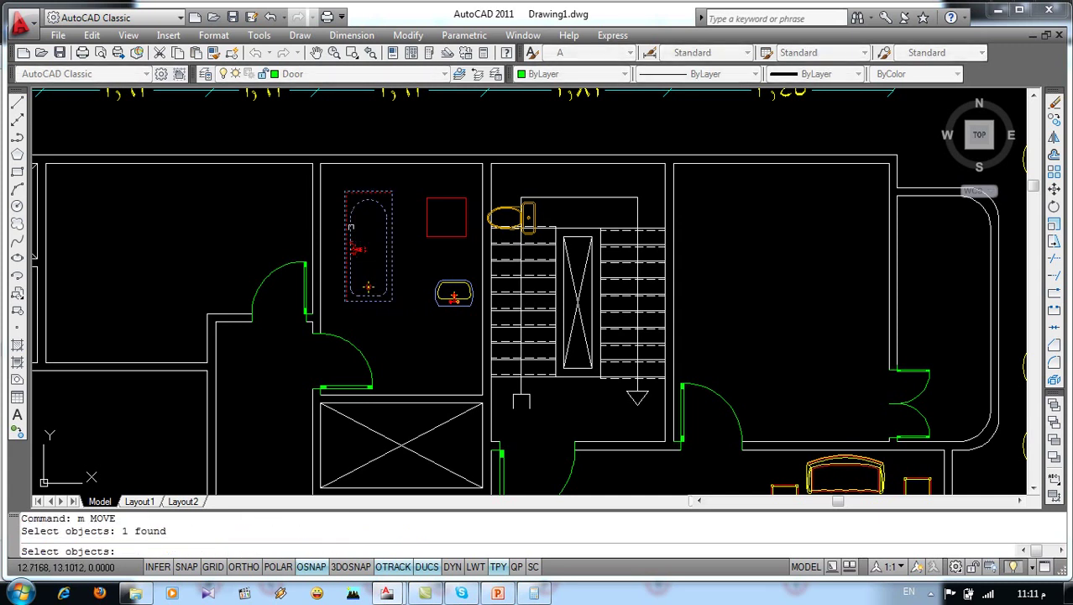
pyautogui.press('Return')
pyautogui.scroll(8, 326, 182)
pyautogui.click(391, 218)
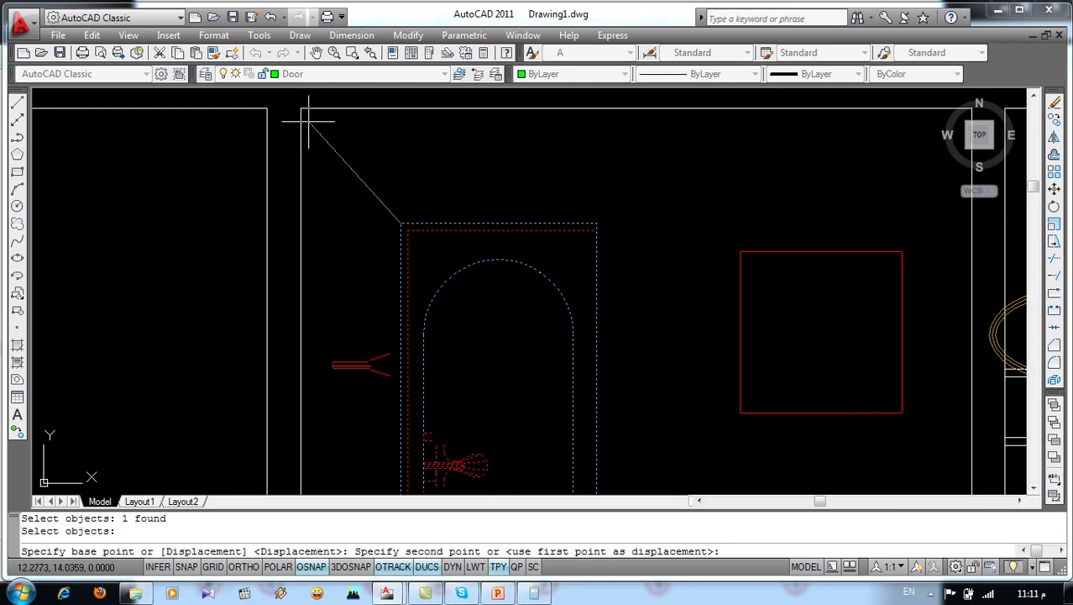
pyautogui.scroll(-3, 286, 114)
pyautogui.scroll(-5, 268, 115)
pyautogui.click(355, 208)
pyautogui.scroll(2, 355, 209)
pyautogui.scroll(2, 355, 214)
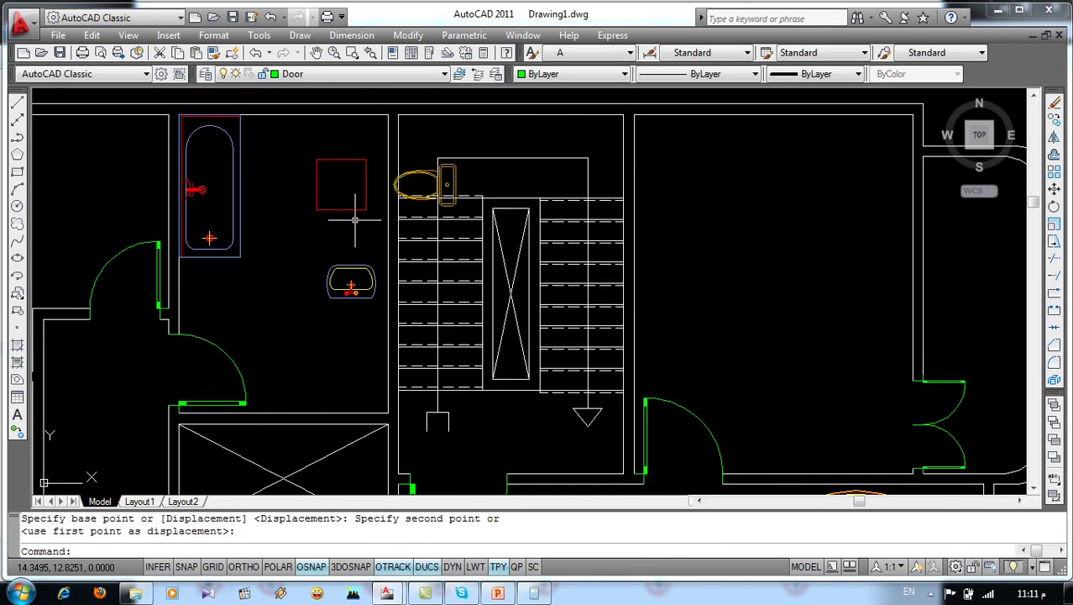
pyautogui.write('ro')
# Rotate the sink 90° about its middle
pyautogui.press('Return')
pyautogui.click(373, 257)
pyautogui.click(326, 299)
pyautogui.press('Return')
pyautogui.click(350, 280)
pyautogui.press('Return')
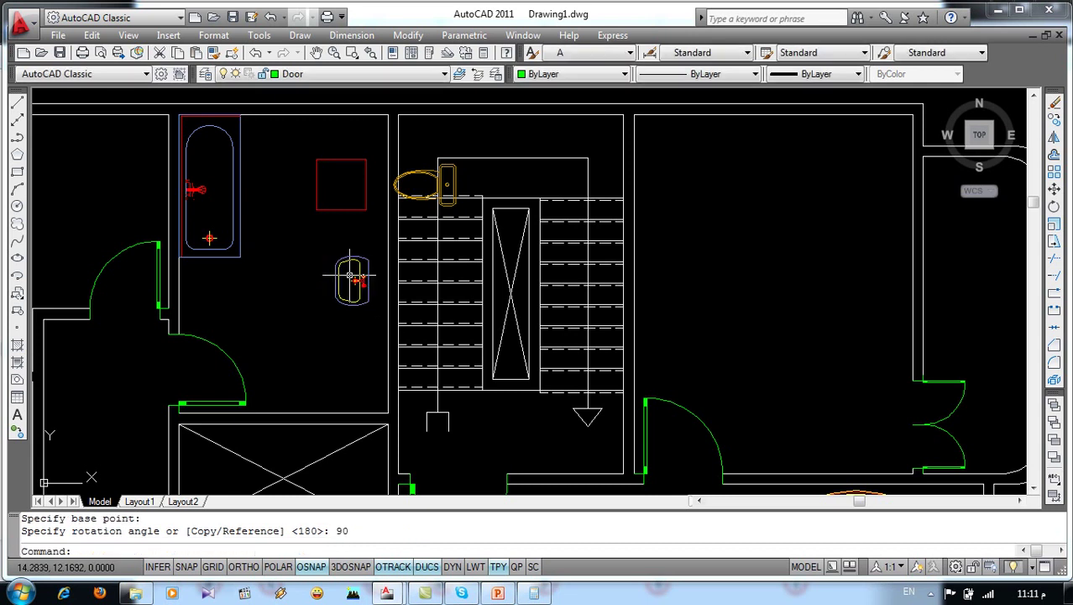
# Move the sink to its new spot in the bathroom
pyautogui.write('m')
pyautogui.press('Return')
pyautogui.scroll(2, 351, 277)
pyautogui.moveTo(367, 247); pyautogui.dragTo(340, 285)
pyautogui.press('Return')
pyautogui.click(368, 310)
pyautogui.click(414, 277)
pyautogui.scroll(-2, 361, 290)
pyautogui.scroll(1, 354, 299)
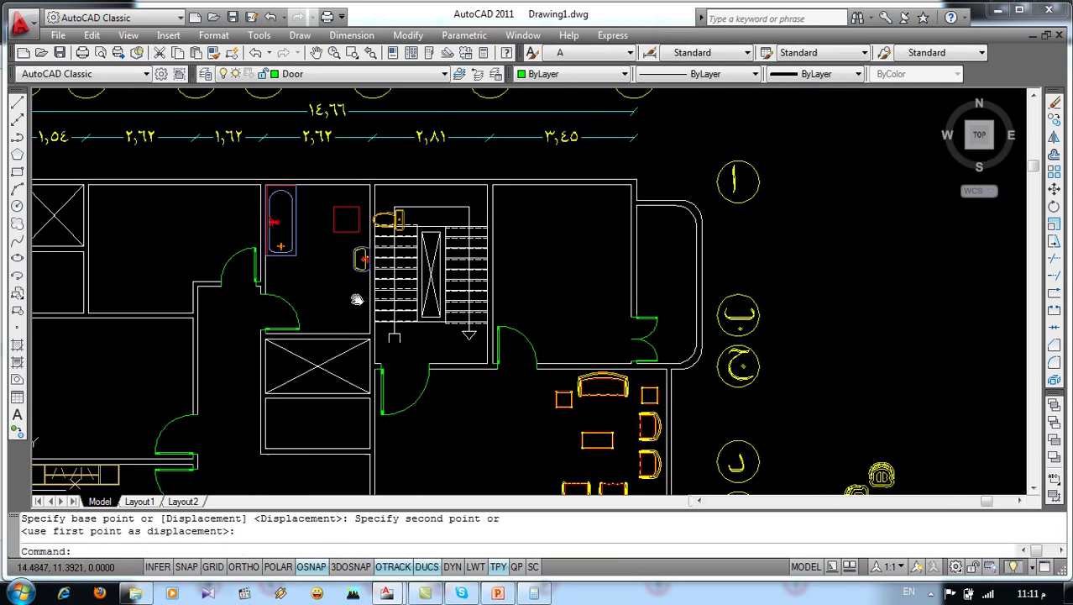
pyautogui.scroll(1, 352, 301)
# Move the toilet from near the stair onto the bathroom floor
pyautogui.press('space')
pyautogui.moveTo(420, 256); pyautogui.dragTo(370, 210)
pyautogui.press('Return')
pyautogui.click(388, 220)
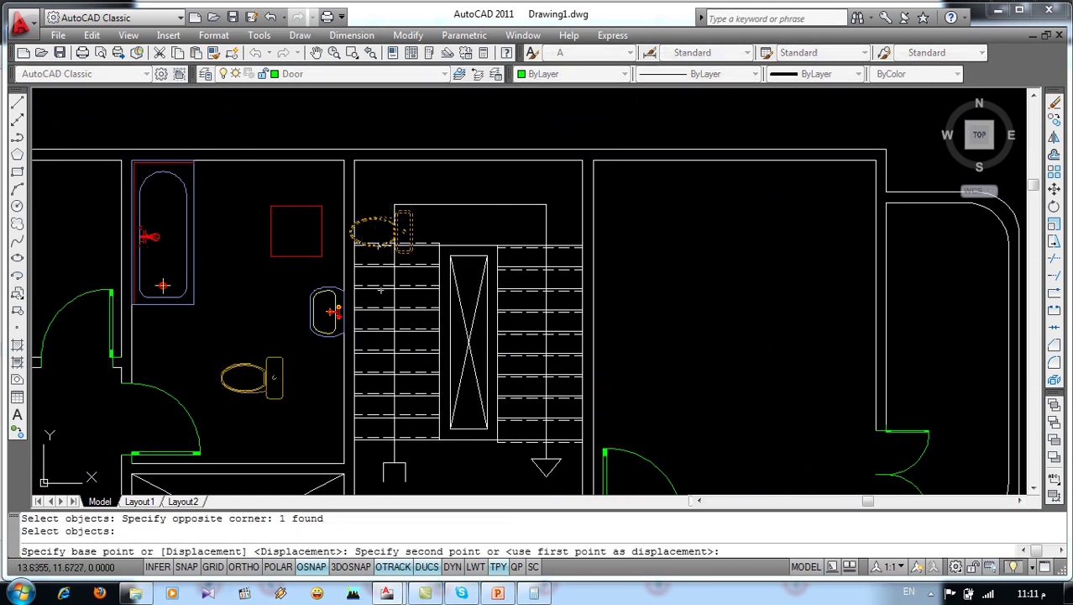
pyautogui.click(249, 367)
# Rotate the toilet −90° and shift it lower in the bathroom
pyautogui.press('Return')
pyautogui.press('Return')
pyautogui.press('Return')
pyautogui.moveTo(285, 356); pyautogui.dragTo(252, 385)
pyautogui.press('Return')
pyautogui.click(282, 377)
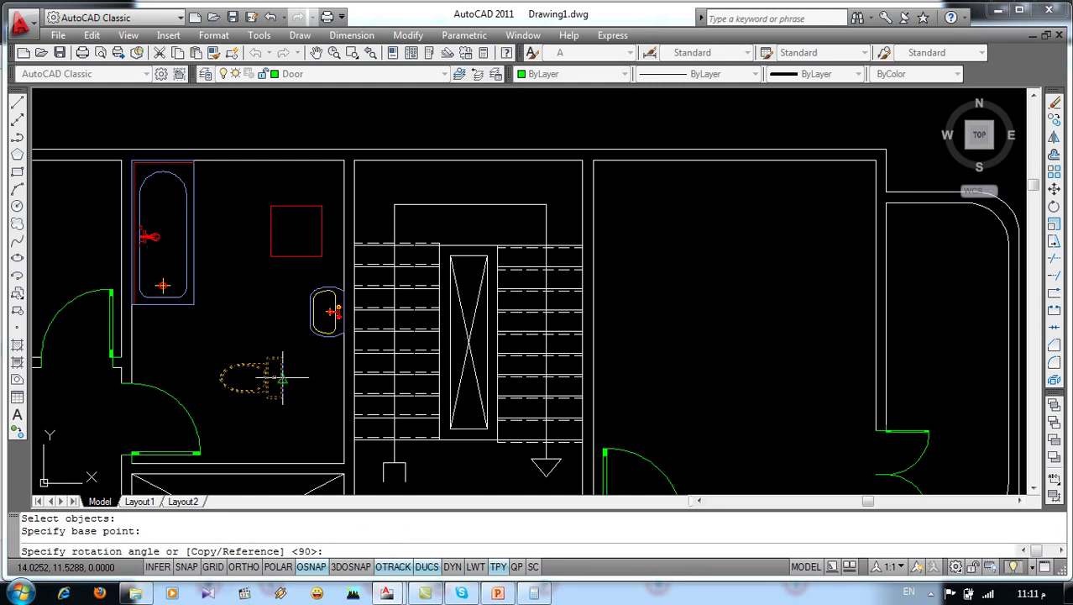
pyautogui.write('-90')
pyautogui.press('Return')
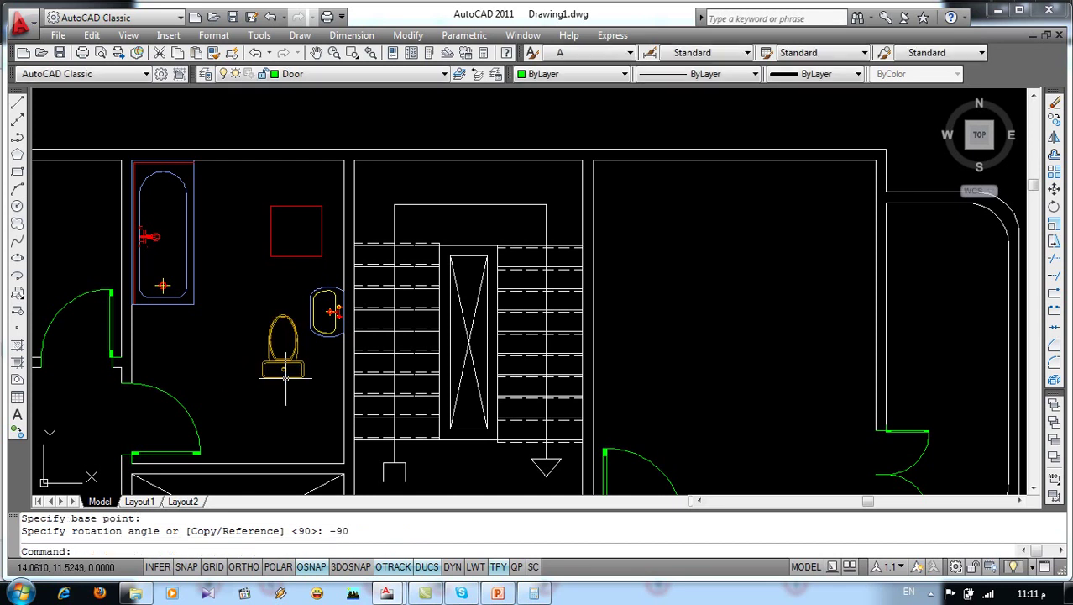
pyautogui.write('m')
pyautogui.press('Return')
pyautogui.moveTo(303, 357); pyautogui.dragTo(256, 386)
pyautogui.press('Return')
pyautogui.click(283, 370)
pyautogui.click(283, 454)
# Move the red square against the bathroom's wall corner
pyautogui.moveTo(296, 252); pyautogui.dragTo(304, 317, button='middle')
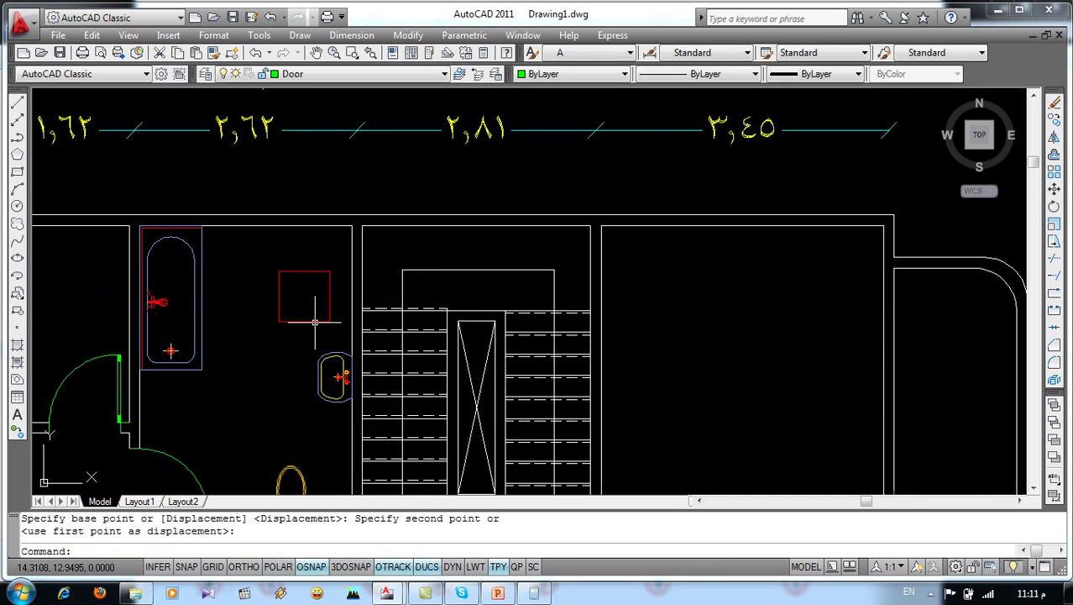
pyautogui.write('m')
pyautogui.press('Return')
pyautogui.click(327, 336)
pyautogui.click(285, 260)
pyautogui.press('Return')
pyautogui.click(323, 273)
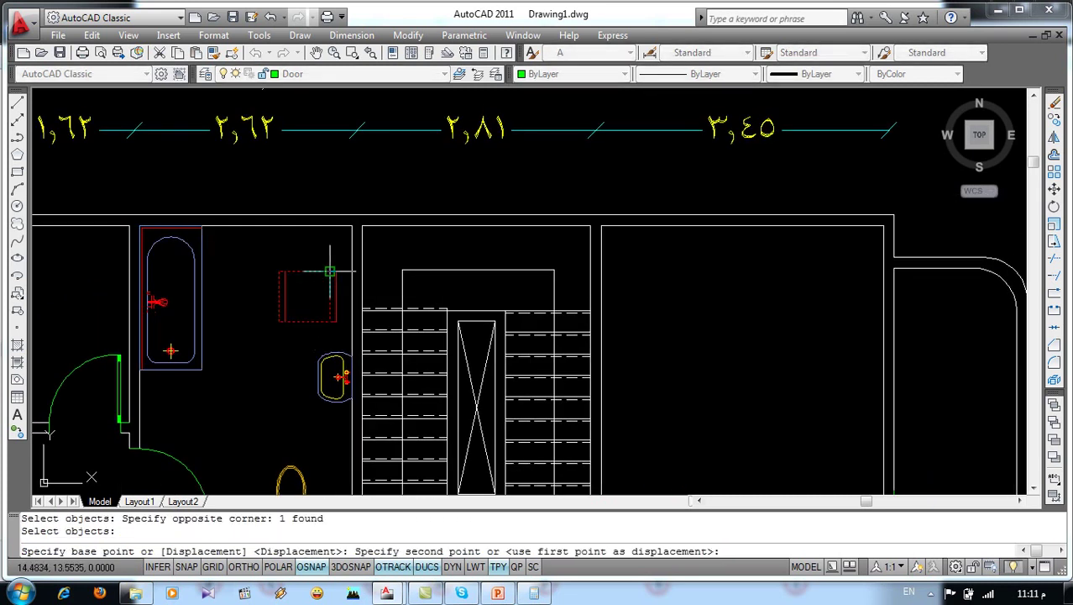
pyautogui.click(338, 228)
pyautogui.scroll(-2, 315, 317)
pyautogui.scroll(-2, 320, 326)
pyautogui.scroll(-2, 353, 329)
pyautogui.scroll(-2, 386, 323)
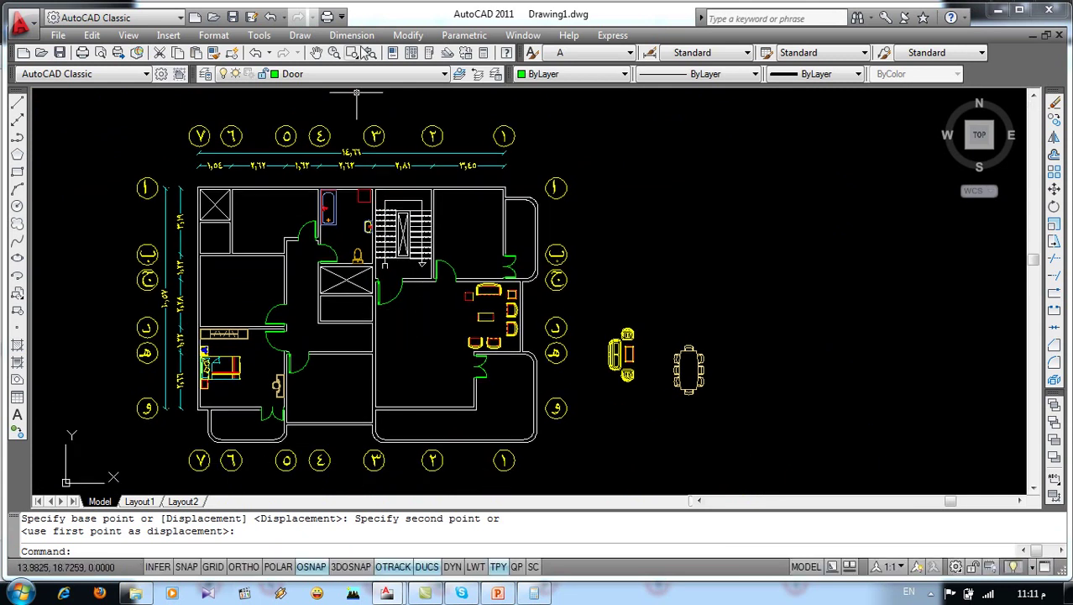
# Briefly show the red Axis layer lines, then hide them again
pyautogui.click(376, 73)
pyautogui.click(234, 101)
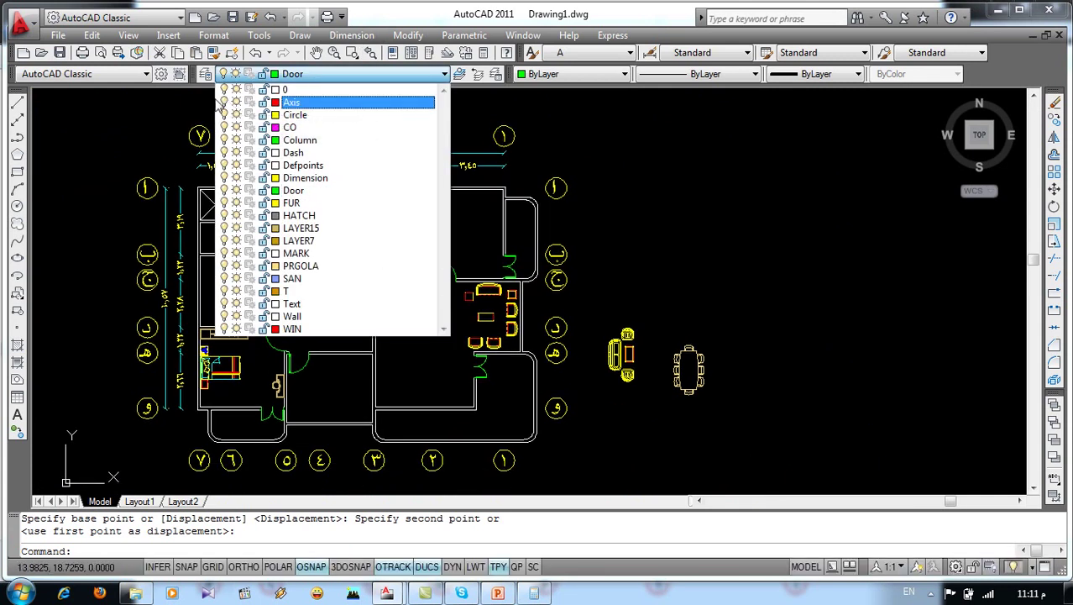
pyautogui.click(339, 316)
pyautogui.moveTo(339, 316); pyautogui.dragTo(367, 272, button='middle')
pyautogui.click(352, 74)
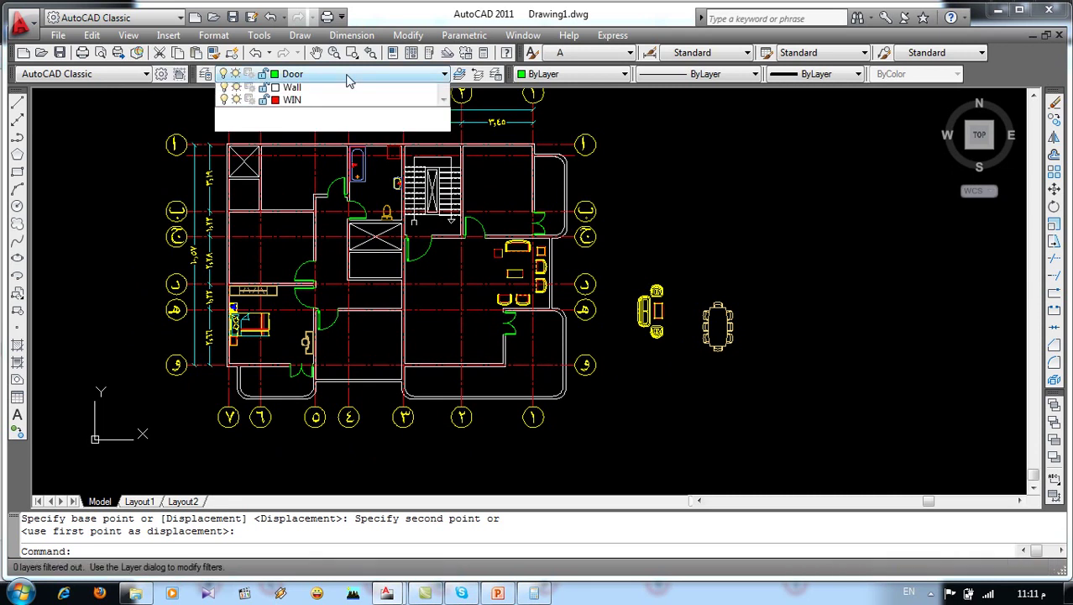
pyautogui.click(235, 99)
pyautogui.click(163, 118)
pyautogui.scroll(2, 392, 257)
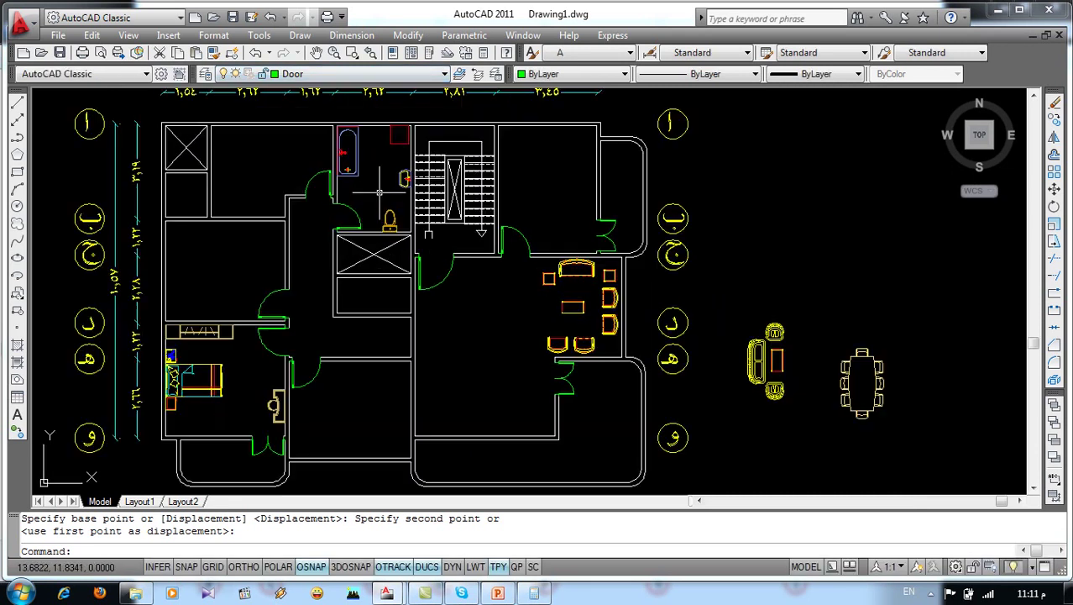
pyautogui.scroll(2, 391, 257)
pyautogui.scroll(1, 391, 257)
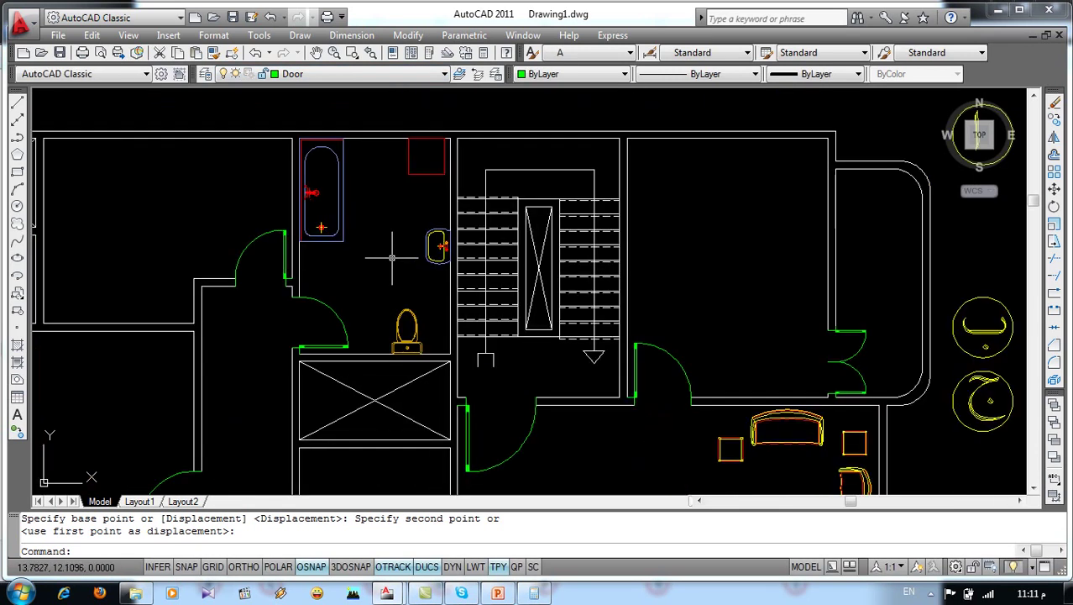
# Create layer Hatch2 with colour cyan and set it as current
pyautogui.click(211, 77)
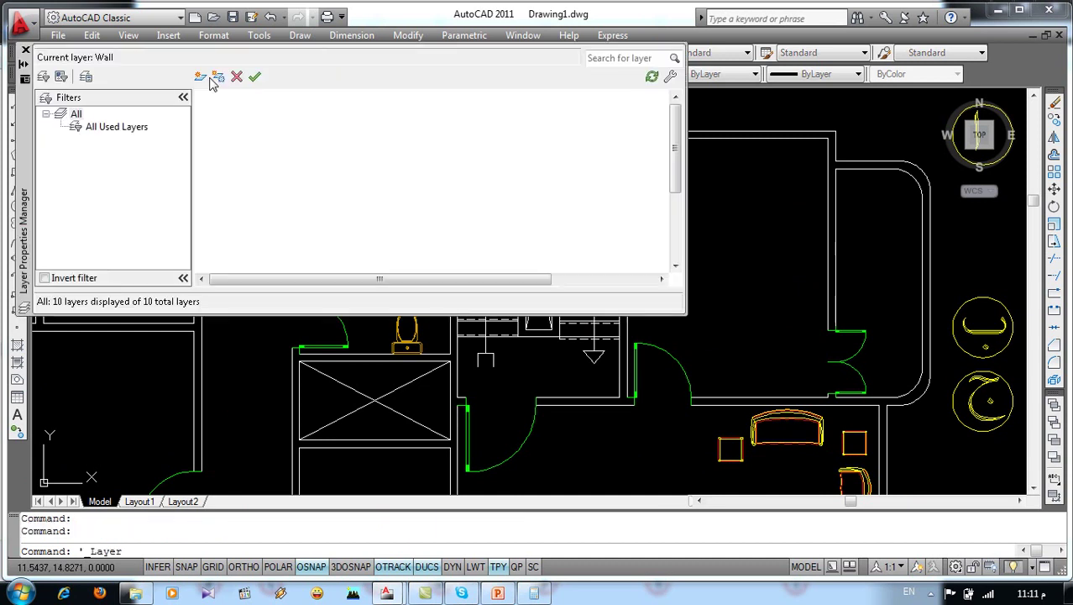
pyautogui.click(201, 78)
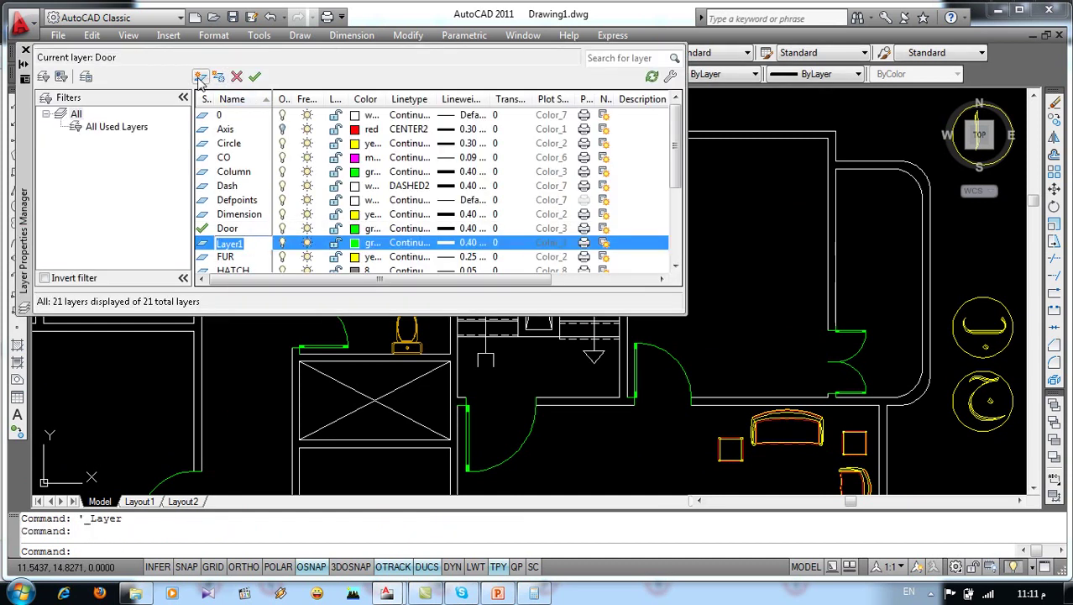
pyautogui.write('Hatch')
pyautogui.press('Return')
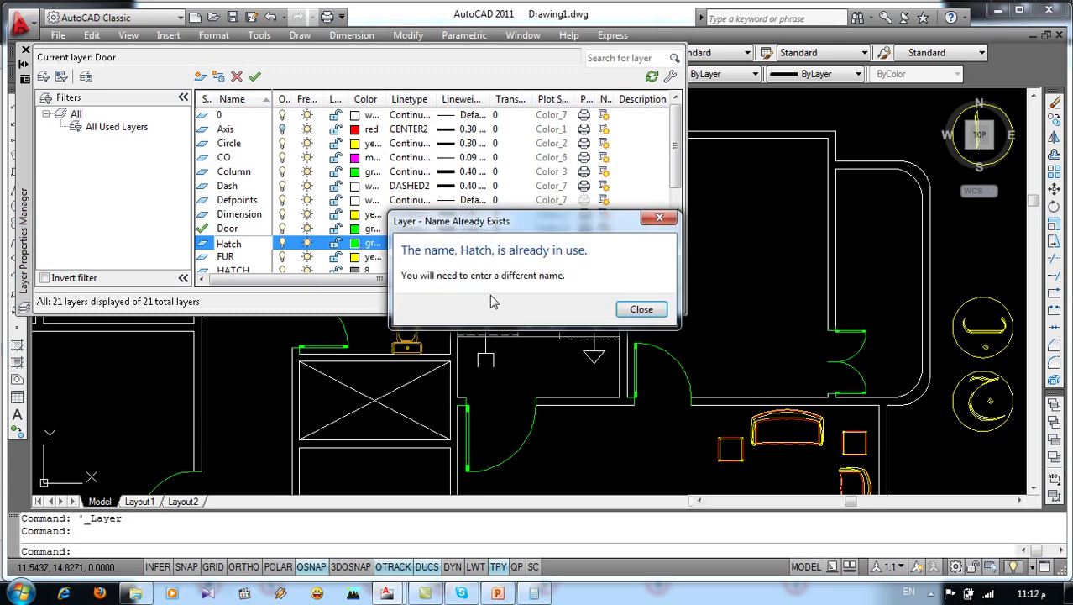
pyautogui.click(638, 310)
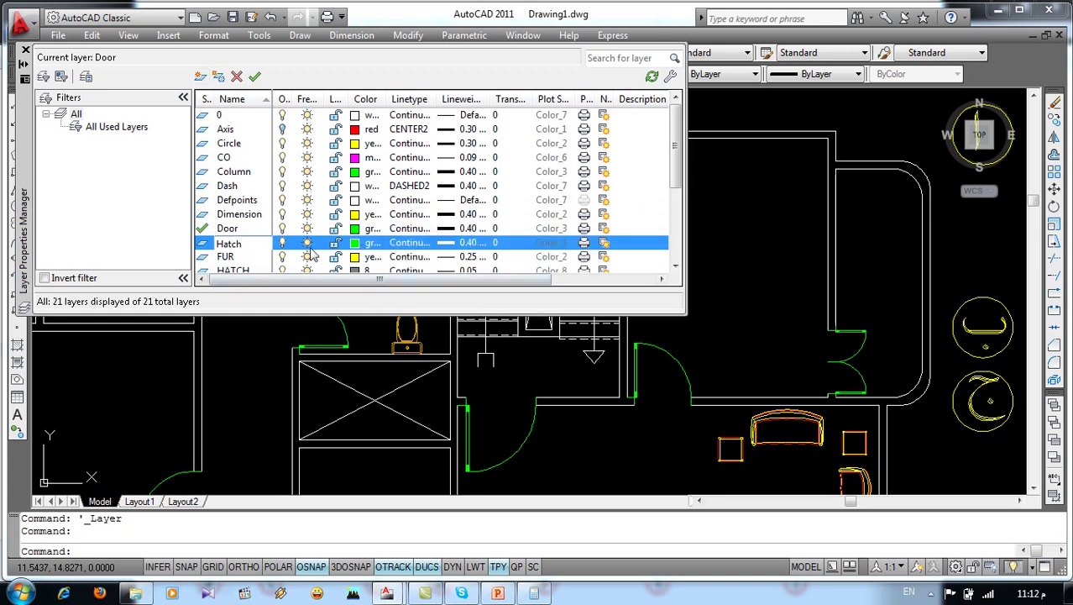
pyautogui.click(242, 243)
pyautogui.write('2')
pyautogui.click(354, 242)
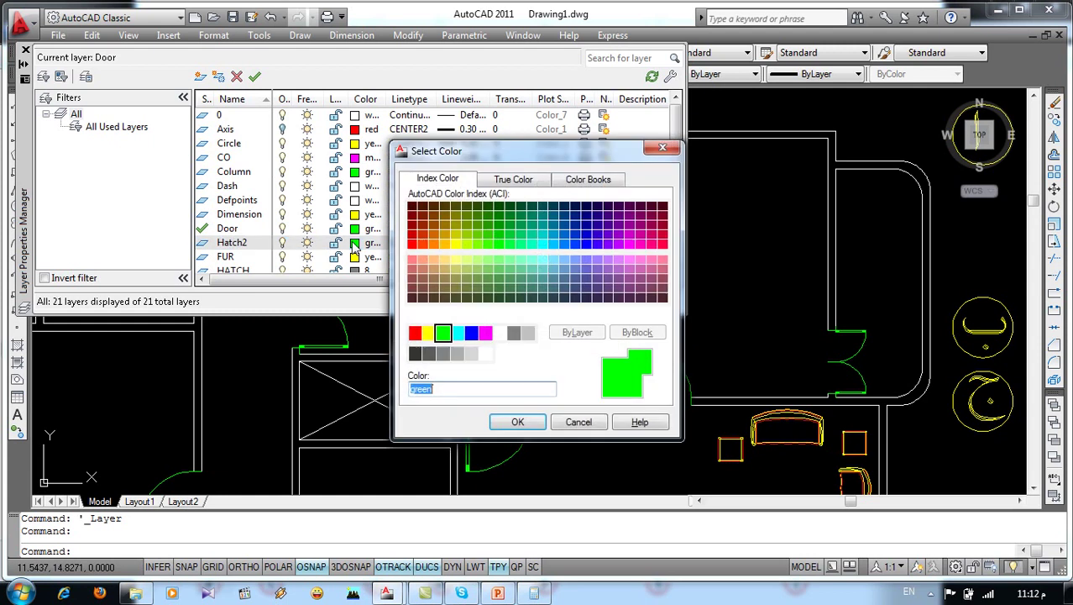
pyautogui.click(456, 332)
pyautogui.click(517, 421)
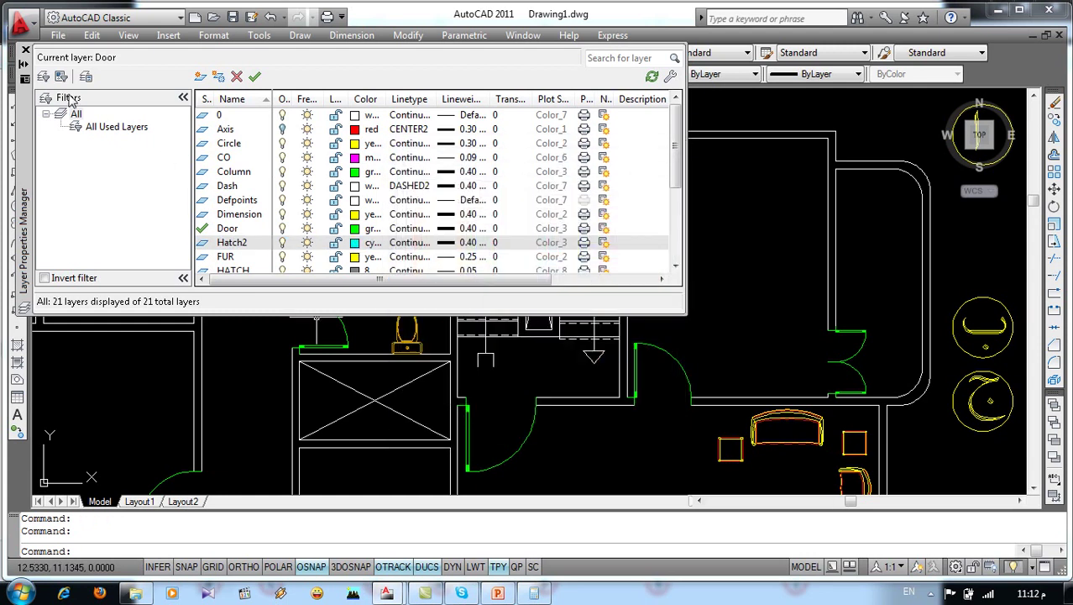
pyautogui.doubleClick(246, 248)
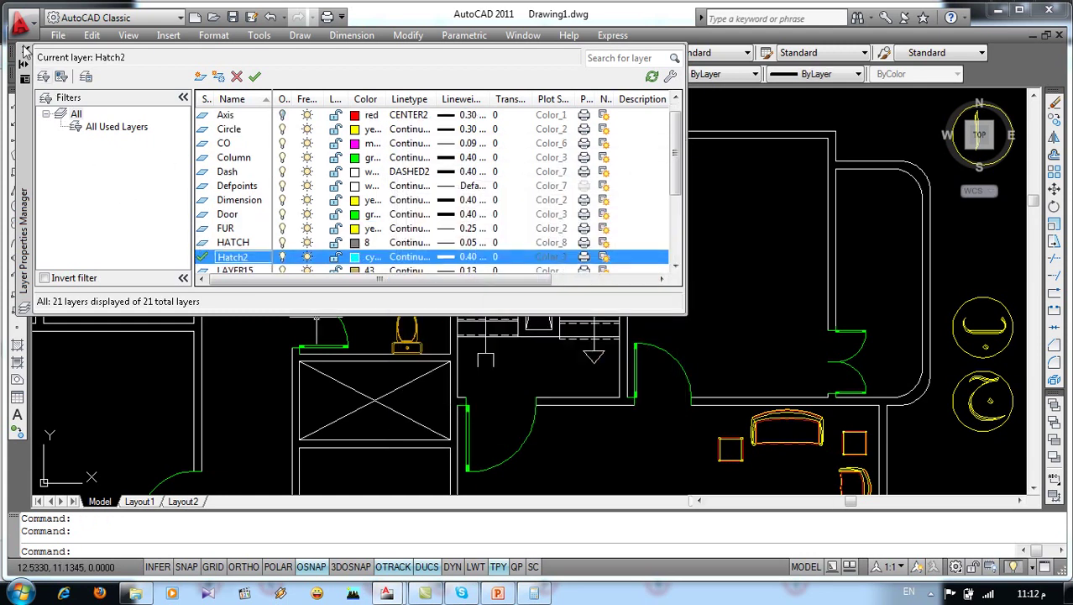
pyautogui.click(25, 50)
# Start a hatch with the AR-HBONE pattern and pick the bathroom floor as its area
pyautogui.write('h')
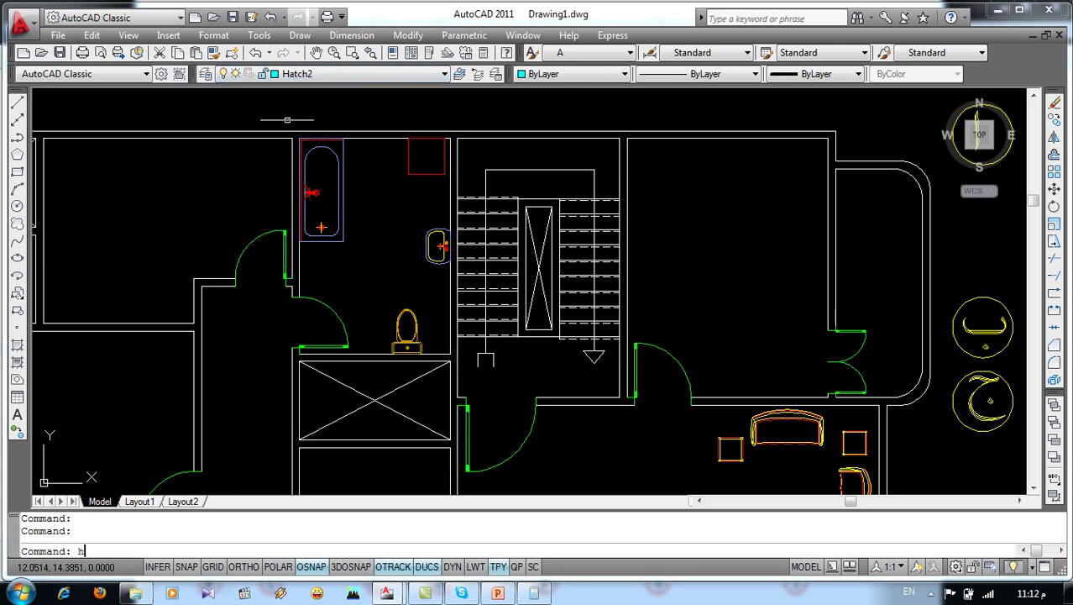
pyautogui.press('Return')
pyautogui.click(553, 178)
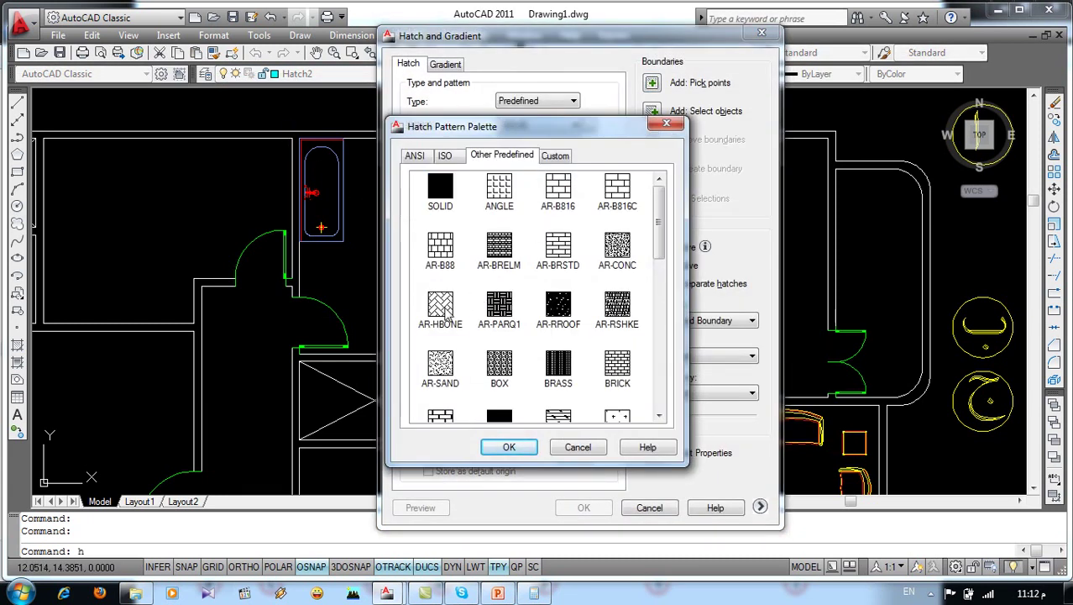
pyautogui.click(446, 316)
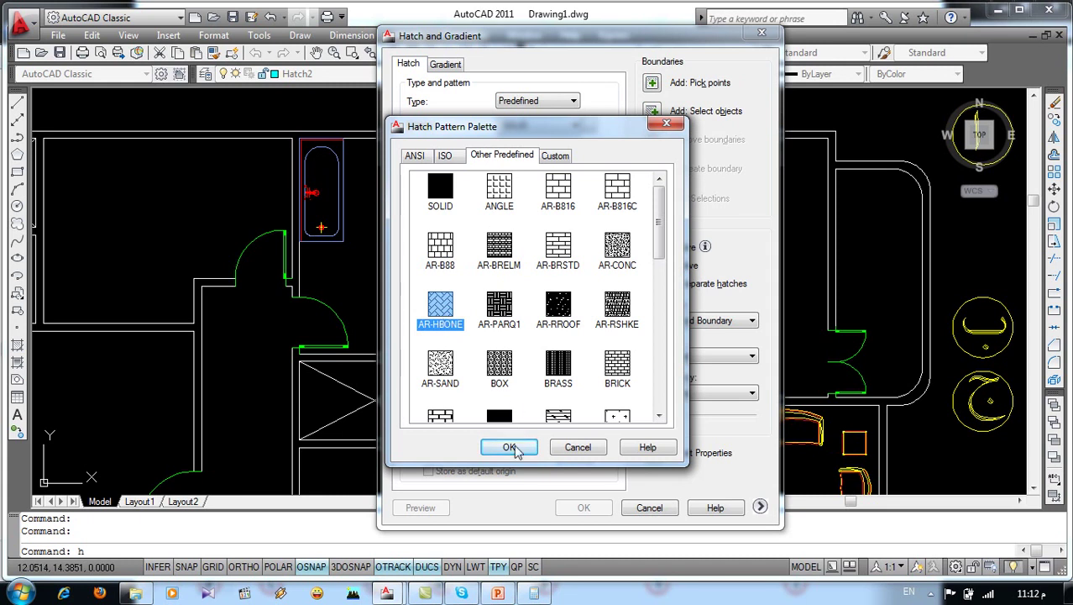
pyautogui.click(514, 447)
pyautogui.click(653, 84)
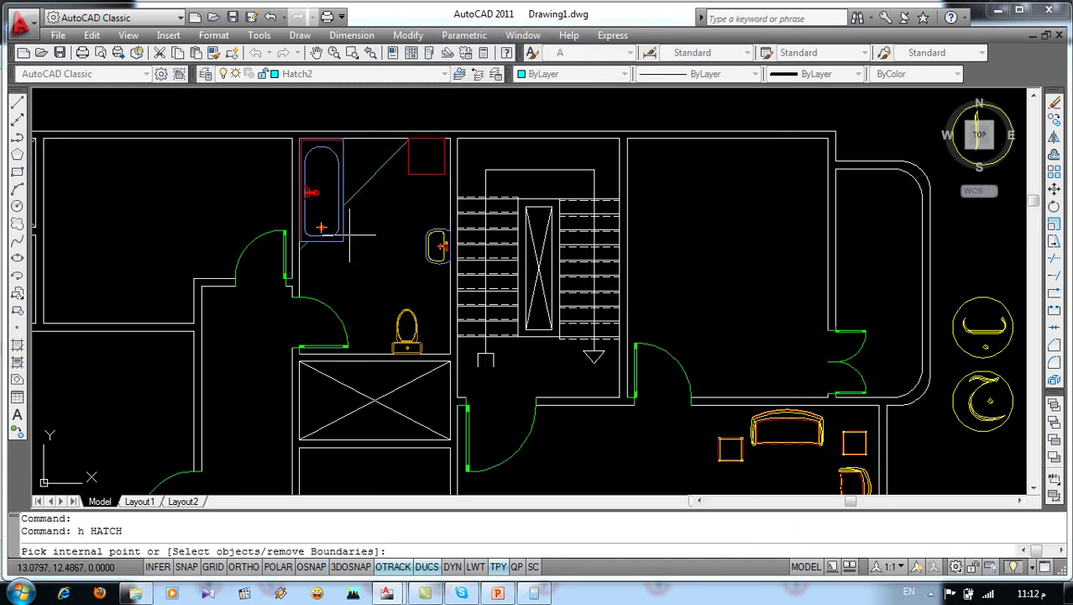
pyautogui.click(379, 240)
pyautogui.press('Return')
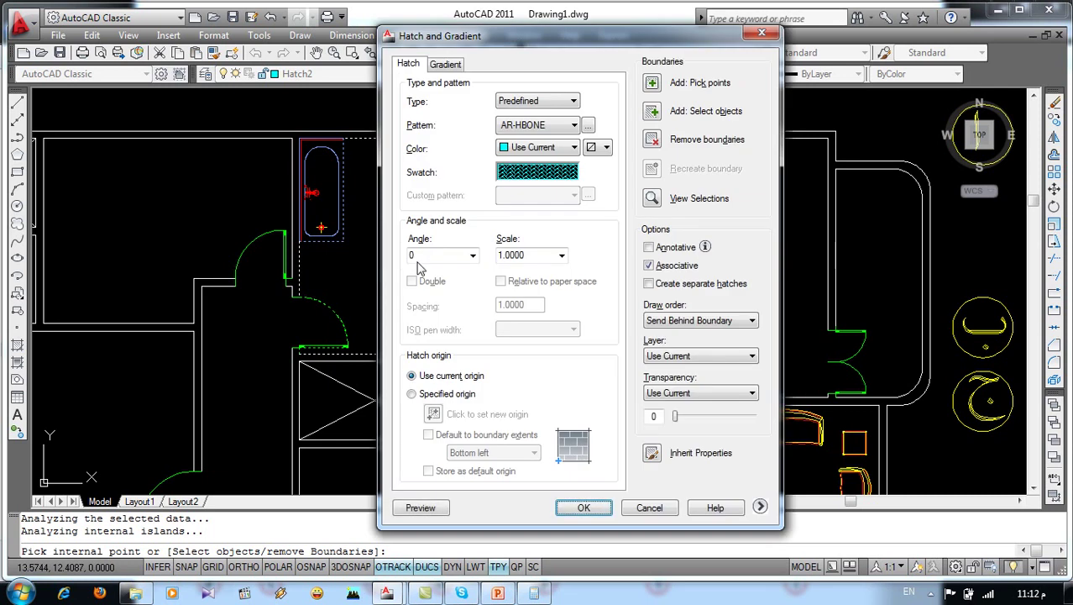
# Set the hatch scale to .05, preview it, and apply it
pyautogui.click(561, 255)
pyautogui.click(514, 269)
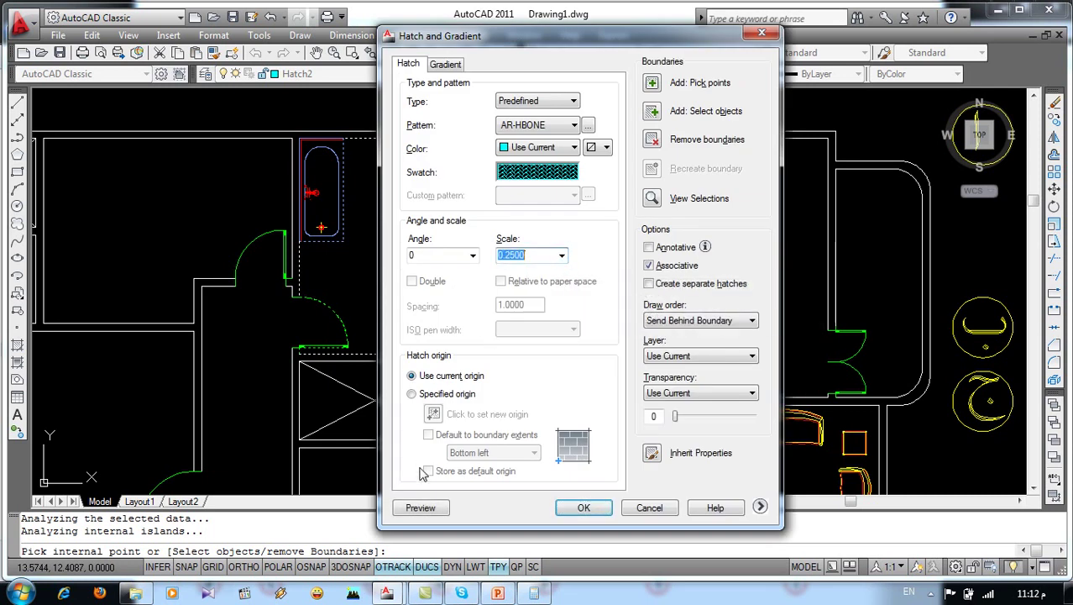
pyautogui.click(420, 508)
pyautogui.press('Escape')
pyautogui.doubleClick(530, 257)
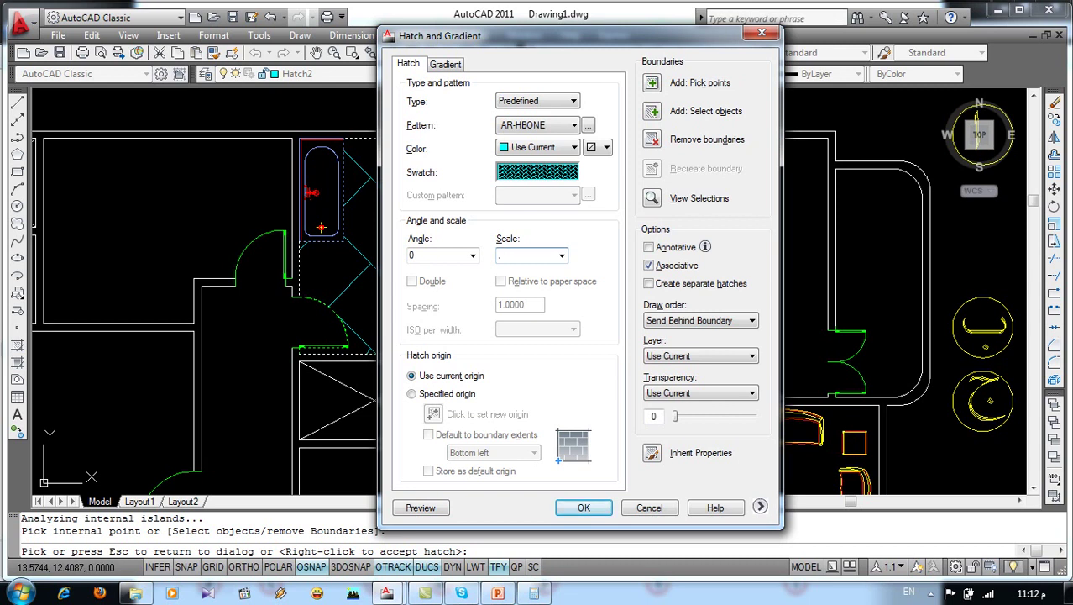
pyautogui.click(420, 508)
pyautogui.press('Escape')
pyautogui.click(584, 507)
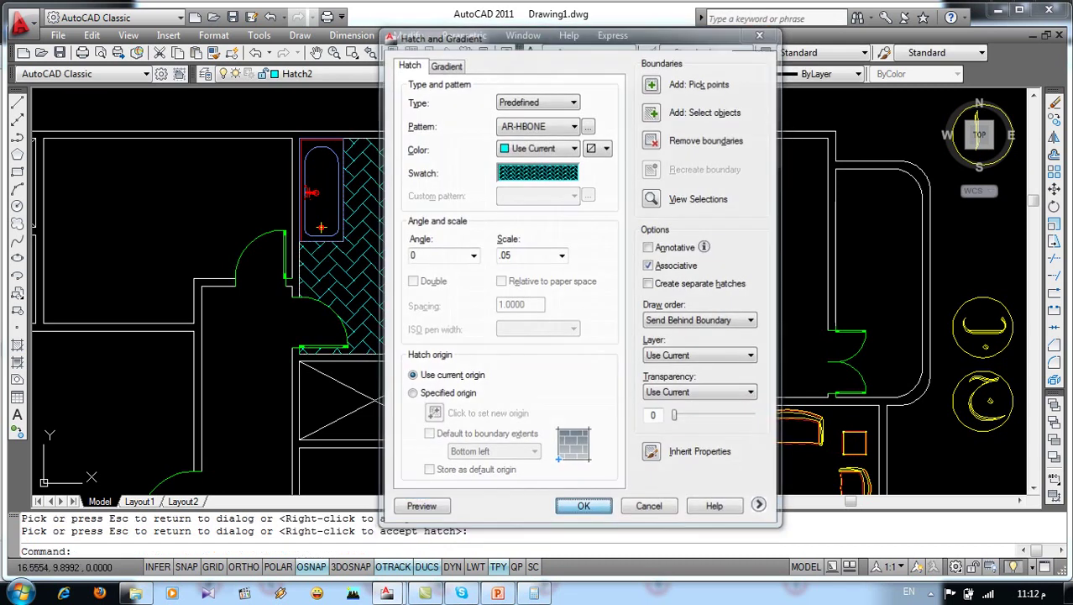
pyautogui.scroll(-2, 472, 259)
pyautogui.scroll(-2, 472, 260)
pyautogui.scroll(4, 472, 260)
# Hatch the lower-left curved balcony with AR-HBONE at scale 0.05 by picking inside it
pyautogui.scroll(2, 292, 370)
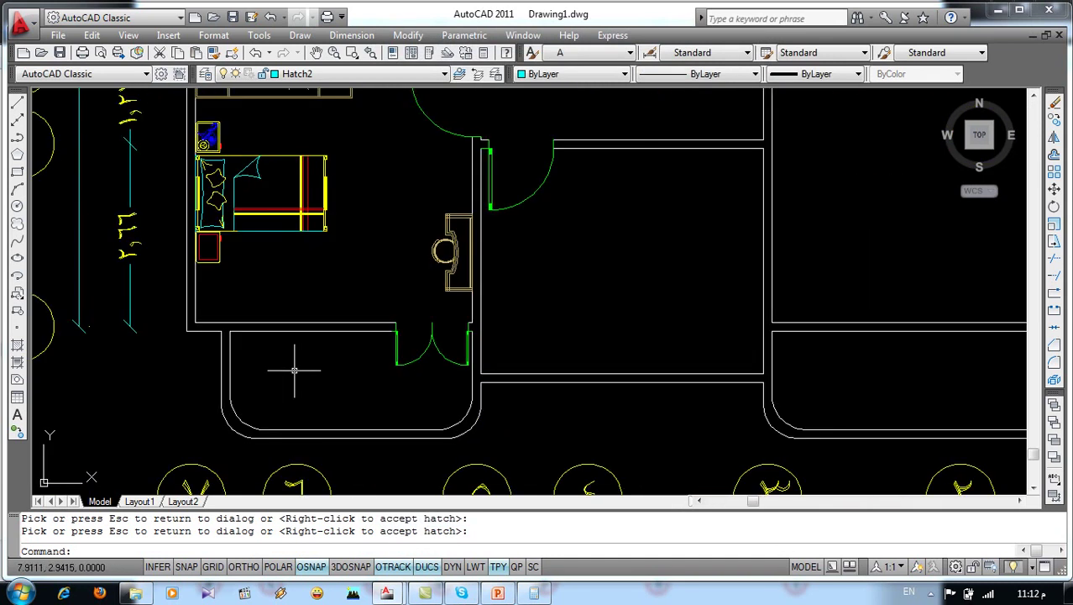
pyautogui.write('h')
pyautogui.press('Return')
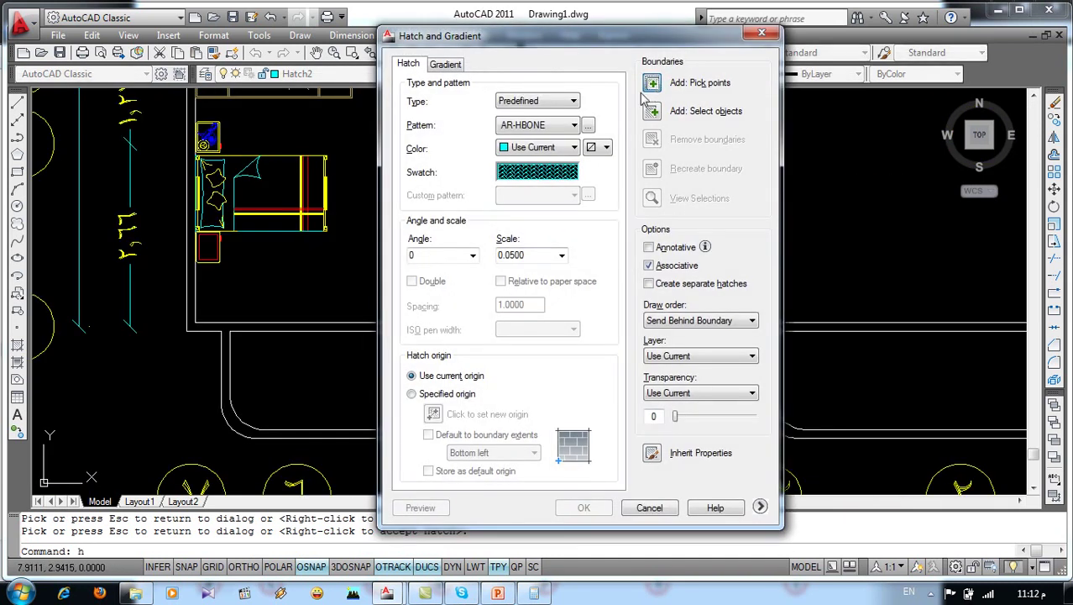
pyautogui.click(647, 88)
pyautogui.click(319, 388)
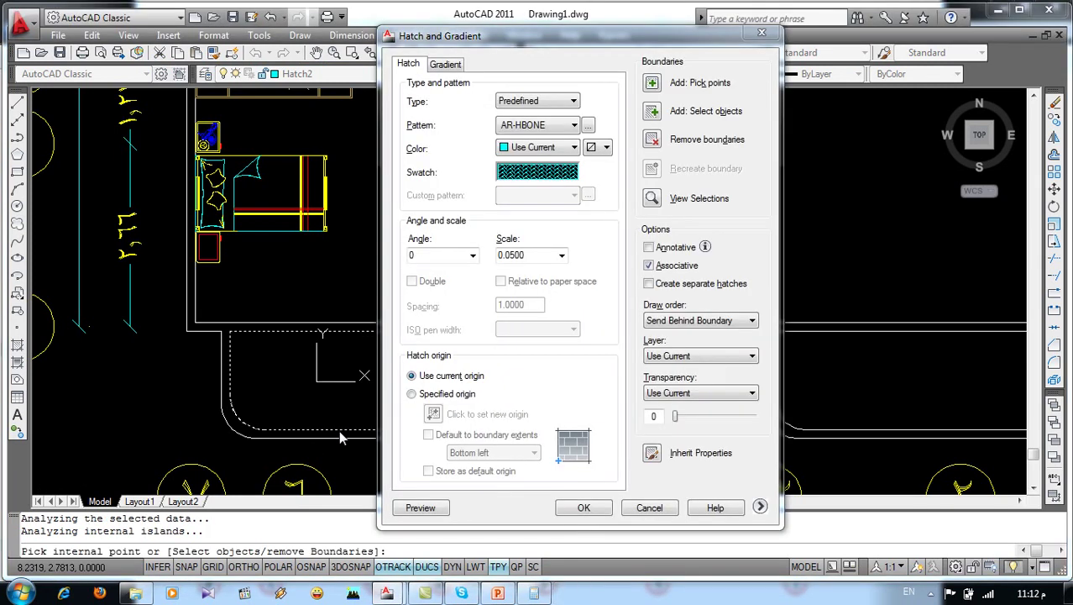
pyautogui.click(584, 507)
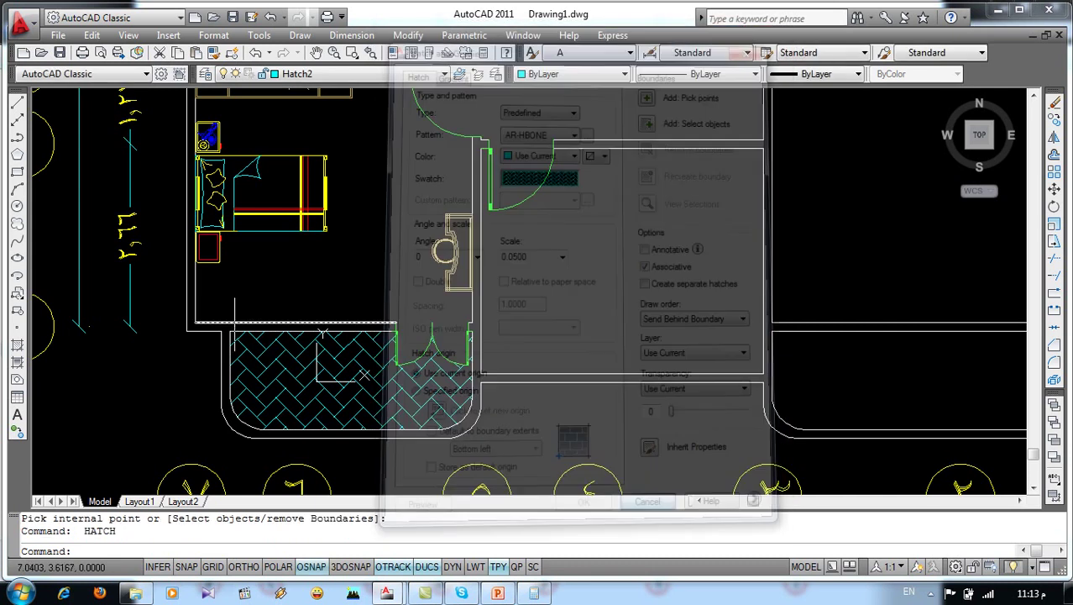
pyautogui.scroll(-5, 473, 398)
pyautogui.scroll(1, 472, 398)
pyautogui.scroll(3, 472, 399)
pyautogui.moveTo(472, 399); pyautogui.dragTo(463, 358, button='middle')
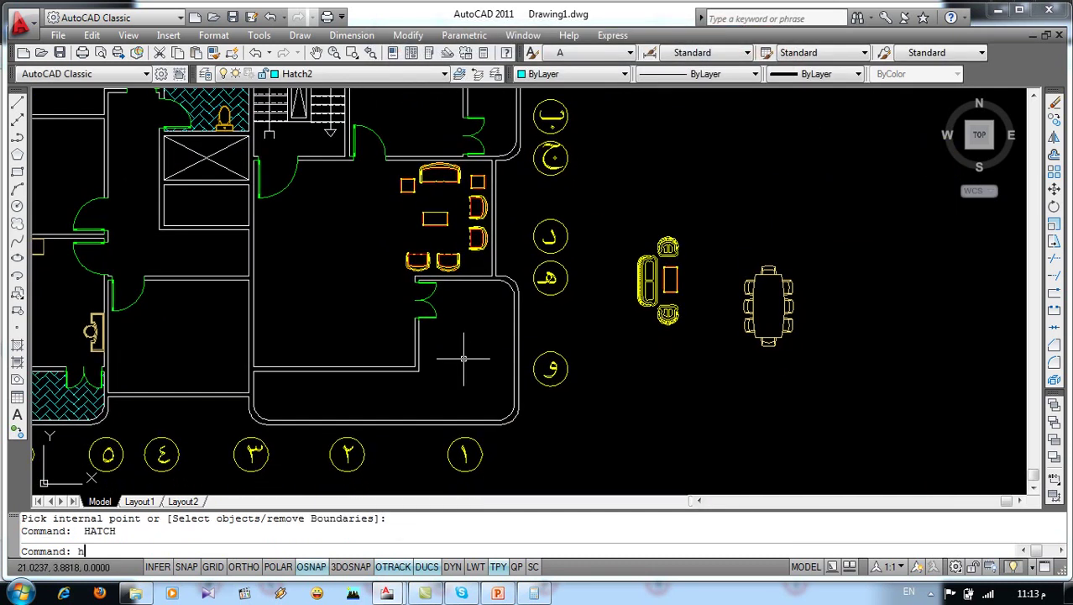
# Hatch the upper-right bay room with AR-HBONE after failed picks in the lower right room
pyautogui.press('Return')
pyautogui.click(647, 84)
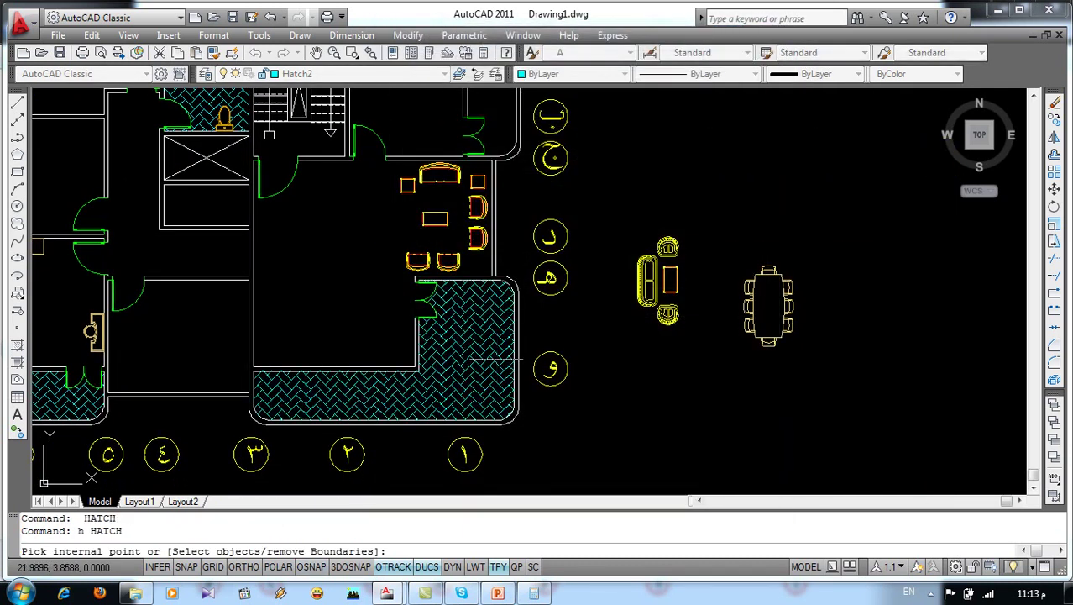
pyautogui.click(497, 359)
pyautogui.press('Return')
pyautogui.click(458, 374)
pyautogui.press('Return')
pyautogui.moveTo(465, 104); pyautogui.dragTo(474, 304, button='middle')
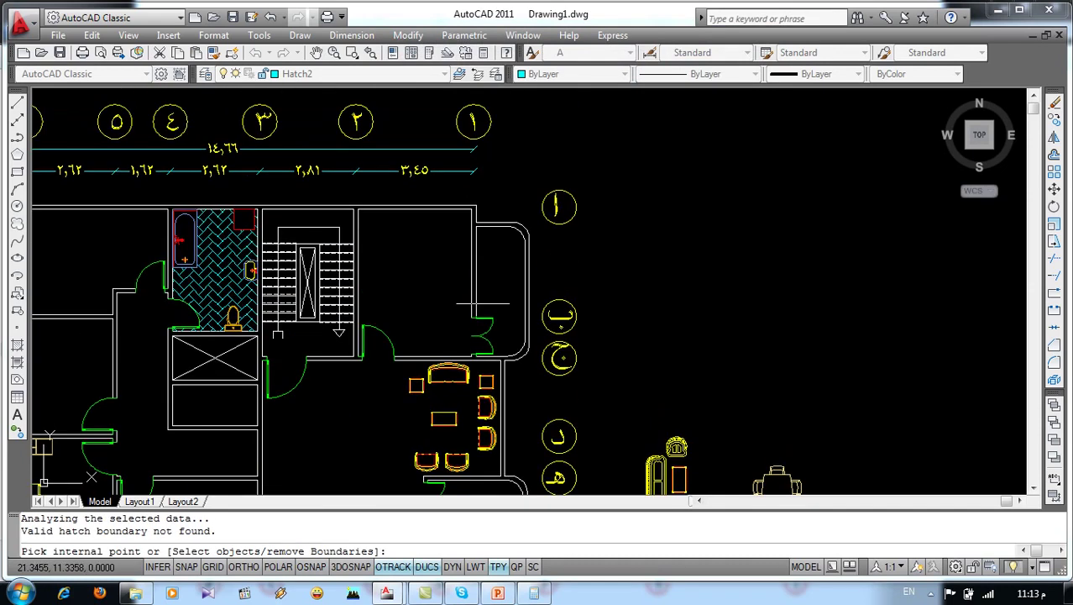
pyautogui.click(498, 287)
pyautogui.press('Return')
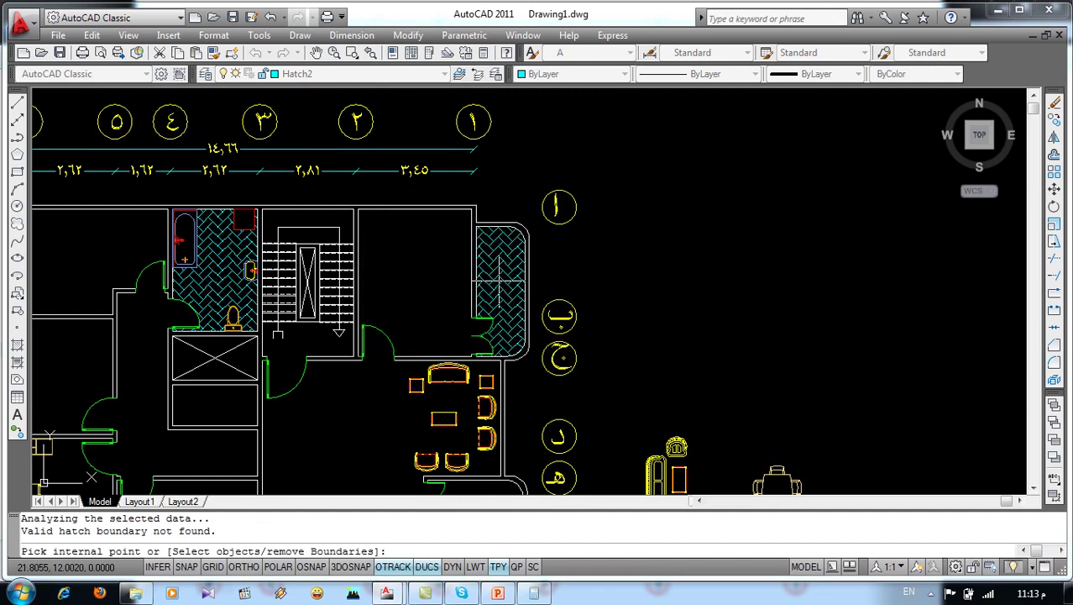
pyautogui.click(499, 280)
pyautogui.press('Return')
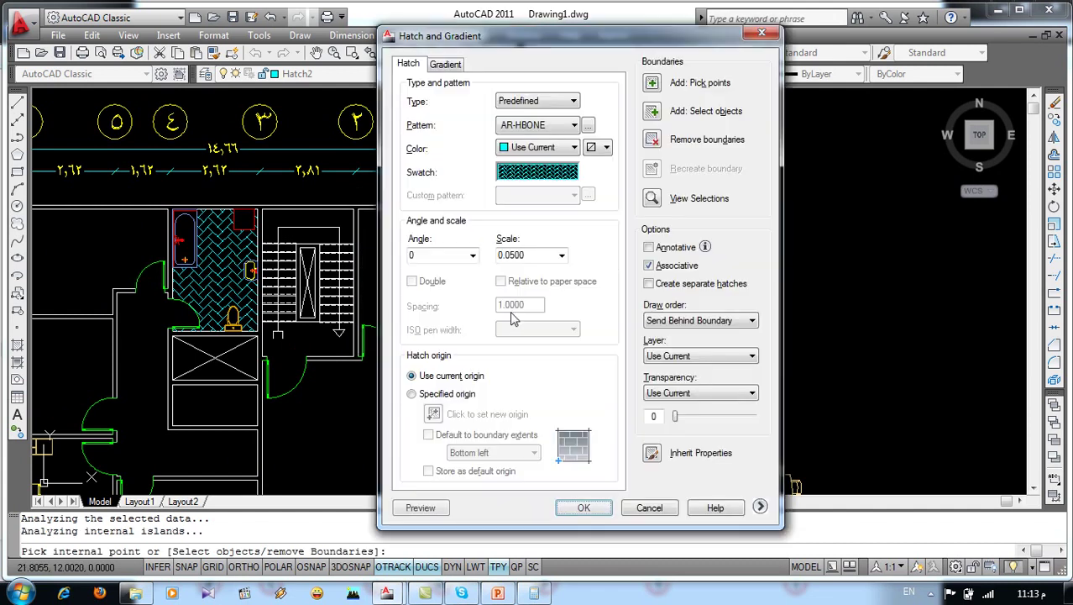
pyautogui.click(593, 508)
# Retry hatching the lower right room, dismiss the boundary errors, and cancel
pyautogui.moveTo(536, 277); pyautogui.dragTo(522, 305, button='middle')
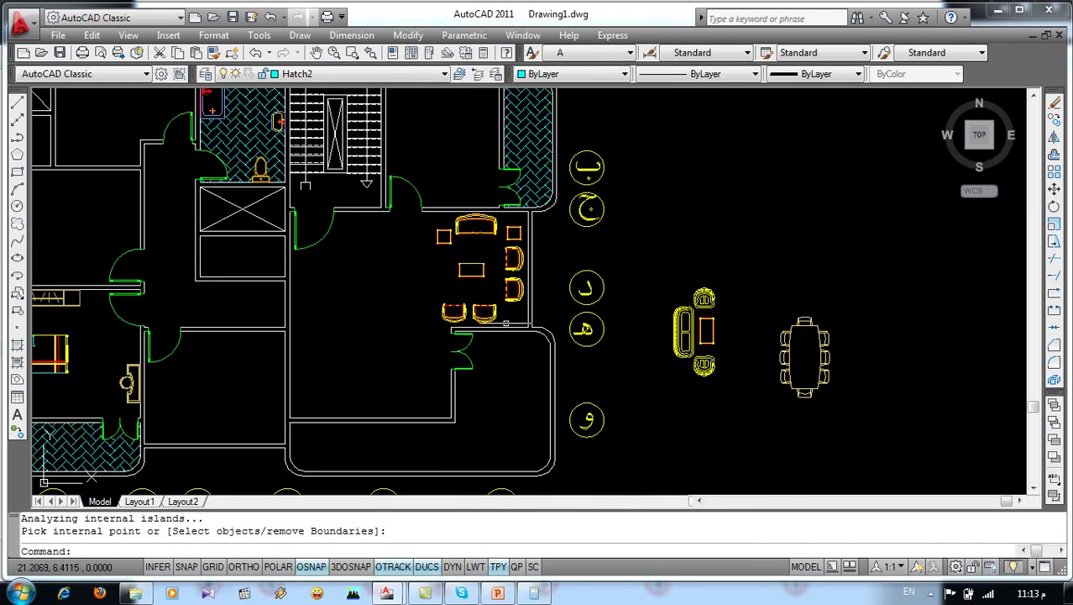
pyautogui.click(529, 551)
pyautogui.write('h')
pyautogui.press('Return')
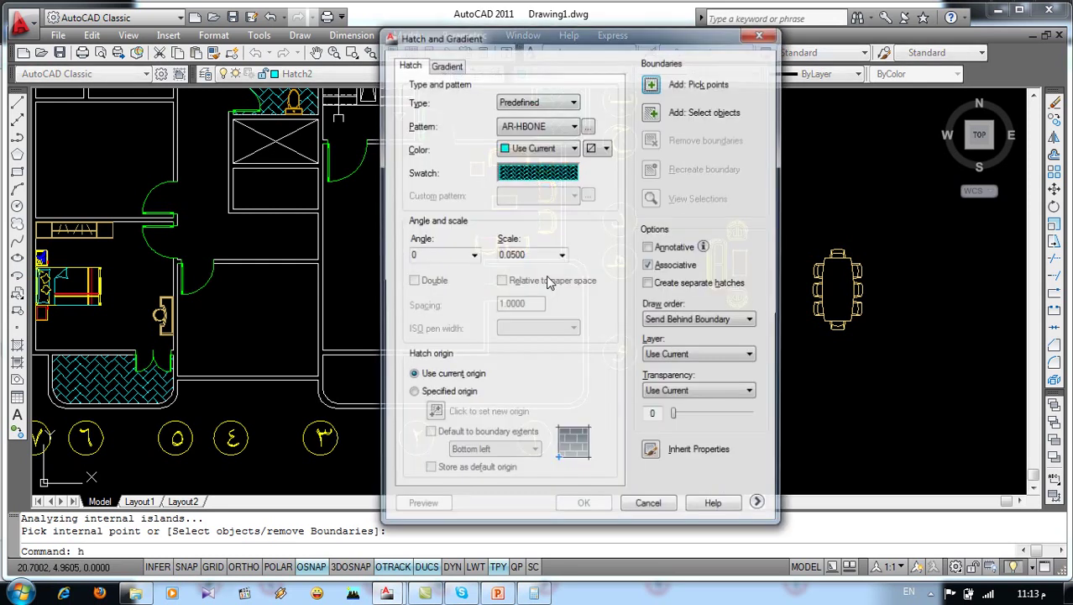
pyautogui.click(650, 90)
pyautogui.click(524, 356)
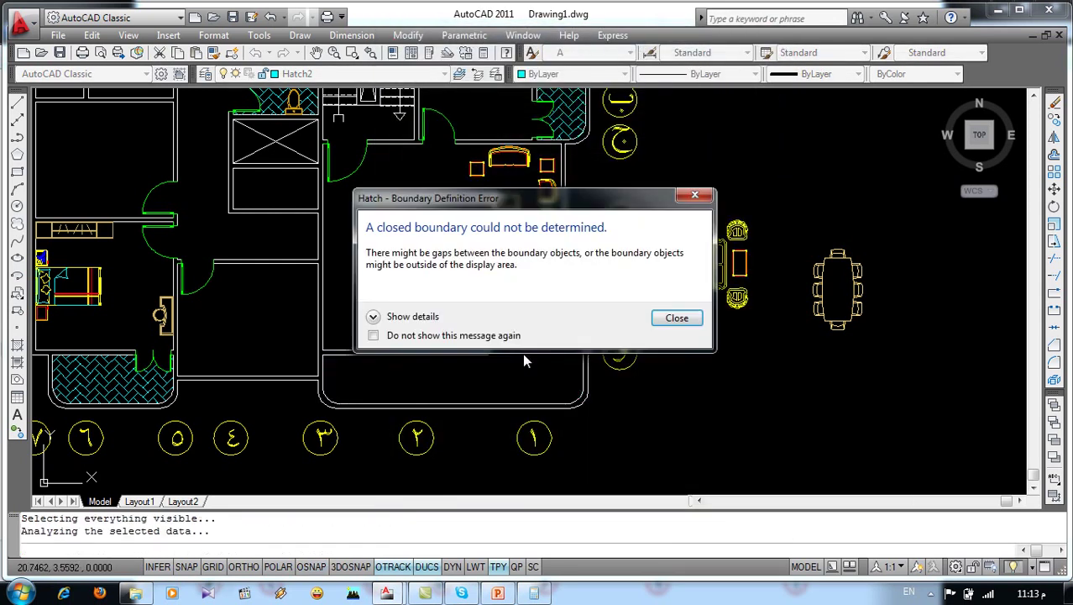
pyautogui.click(676, 319)
pyautogui.click(522, 383)
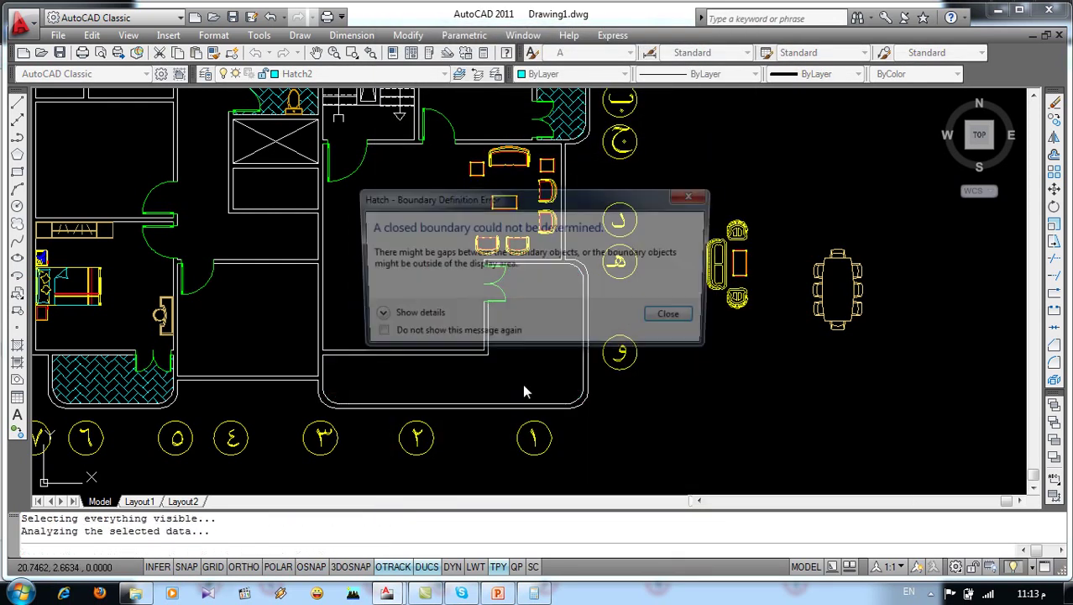
pyautogui.click(680, 320)
pyautogui.press('Return')
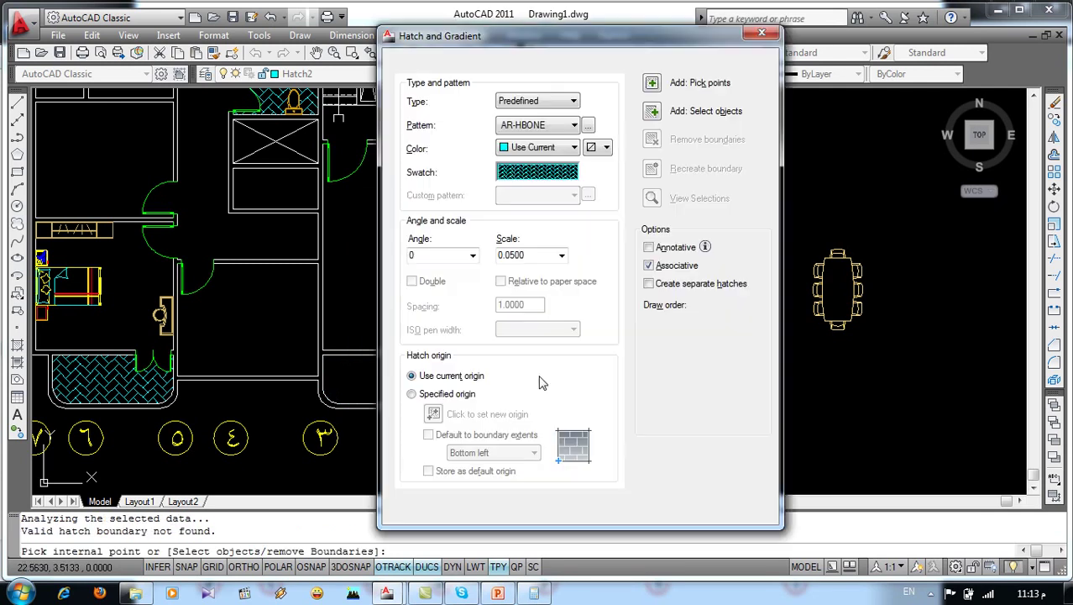
pyautogui.click(650, 507)
# Turn on the axis layer so the red dashed grid lines appear on the plan
pyautogui.scroll(-2, 420, 322)
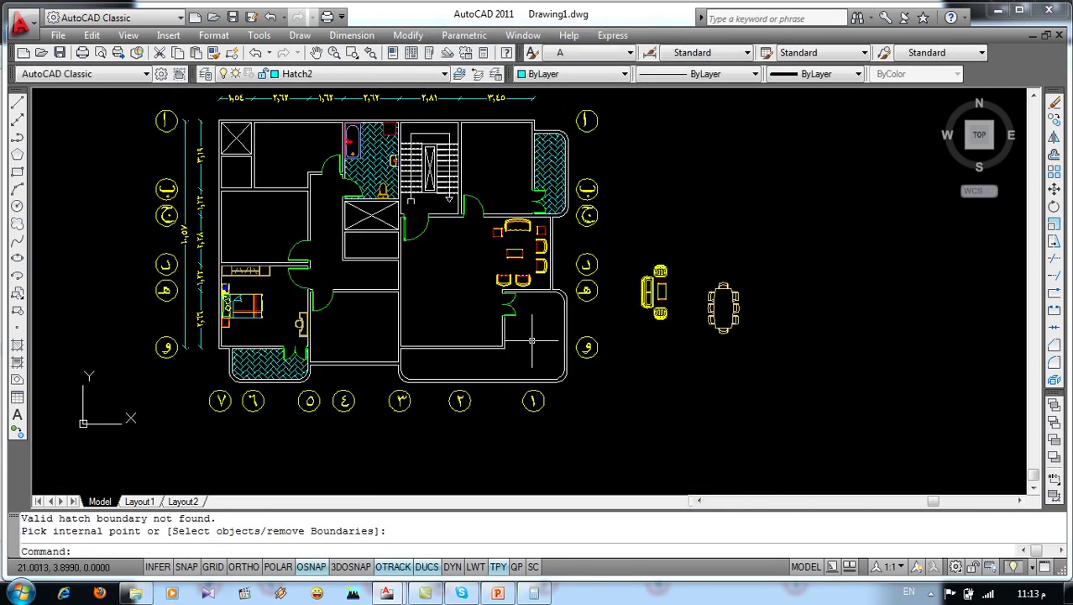
pyautogui.scroll(1, 420, 322)
pyautogui.moveTo(420, 322)
pyautogui.mouseDown(button='middle')
pyautogui.moveTo(468, 359)
pyautogui.moveTo(461, 323)
pyautogui.mouseUp(button='middle')
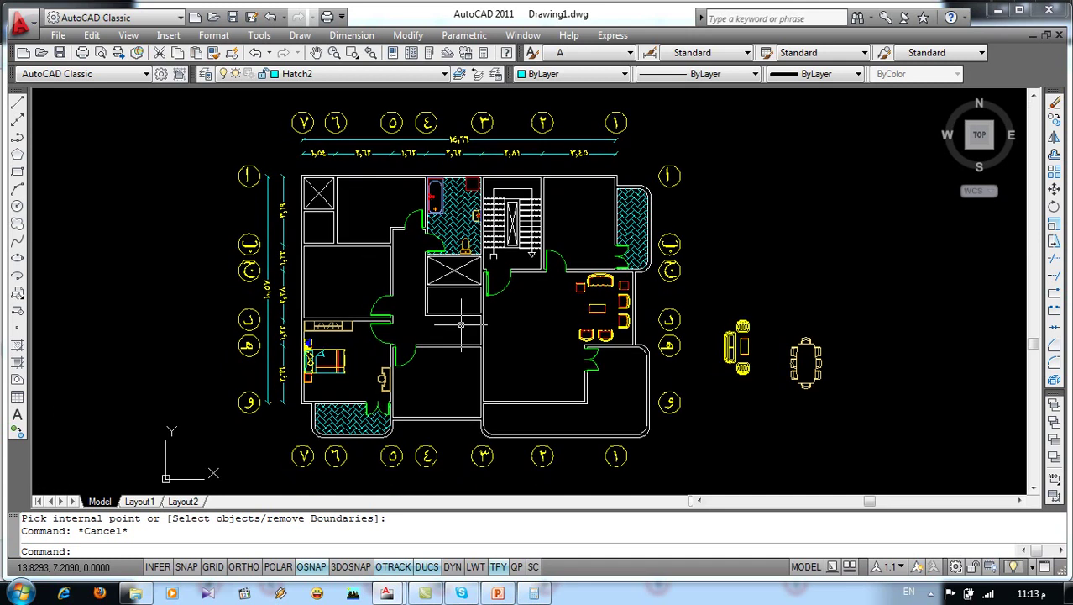
pyautogui.click(445, 74)
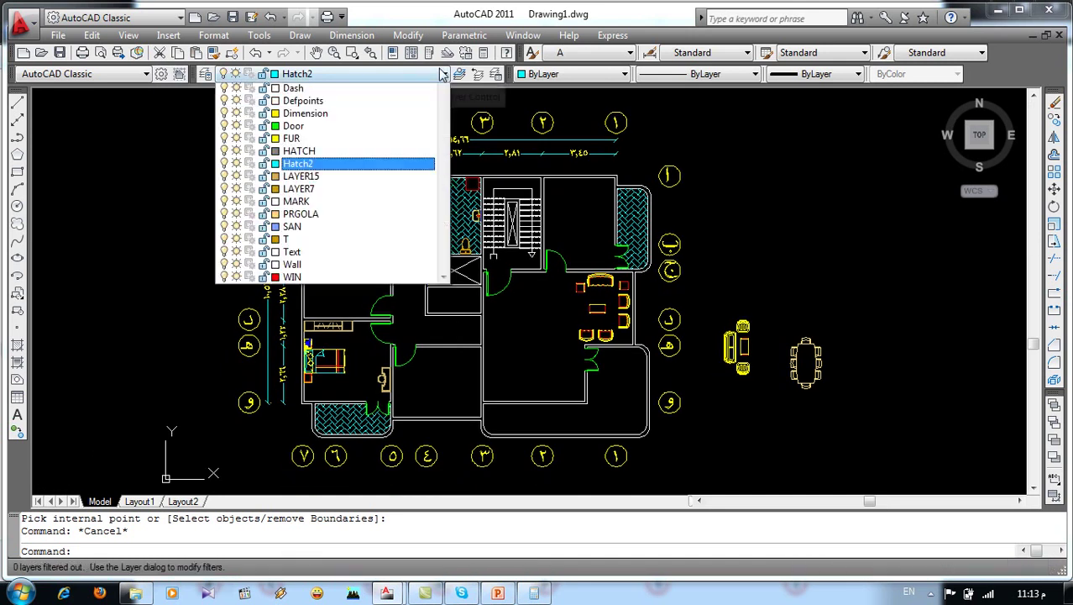
pyautogui.scroll(3, 336, 168)
pyautogui.click(222, 127)
pyautogui.click(138, 178)
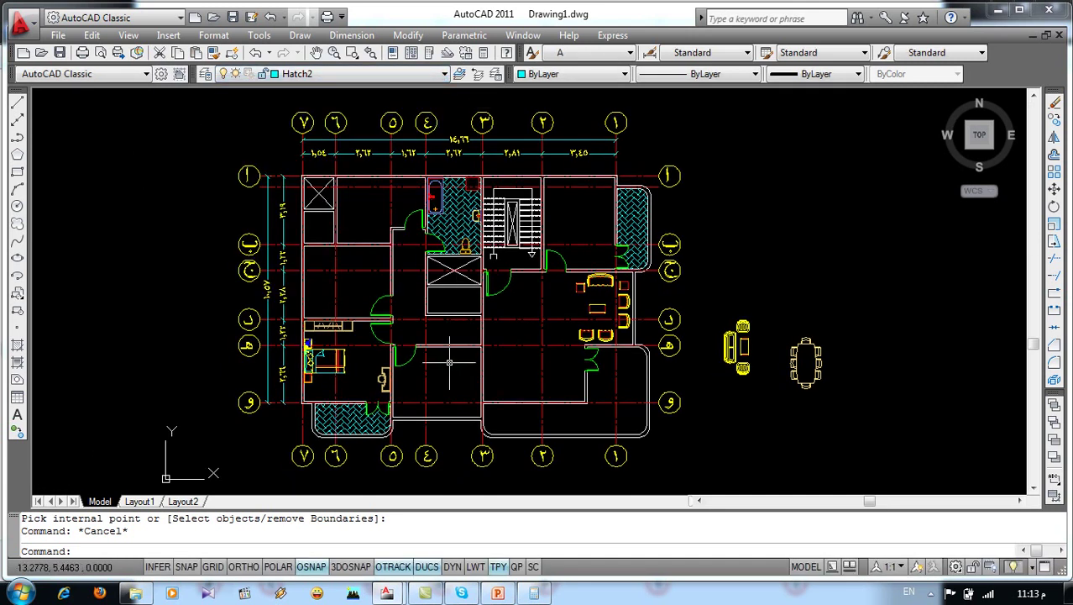
# Pan and zoom around the plan to check the grid bubbles and top dimension row
pyautogui.scroll(1, 437, 367)
pyautogui.scroll(1, 455, 361)
pyautogui.moveTo(442, 301); pyautogui.dragTo(444, 323, button='middle')
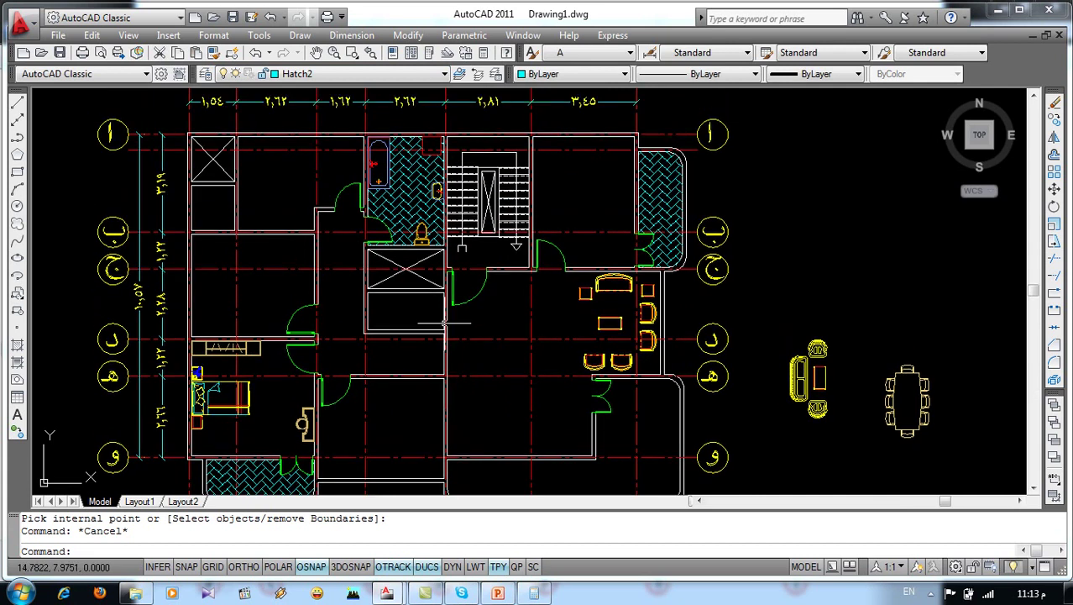
pyautogui.moveTo(291, 366)
pyautogui.mouseDown(button='middle')
pyautogui.moveTo(313, 300)
pyautogui.moveTo(340, 322)
pyautogui.mouseUp(button='middle')
pyautogui.moveTo(350, 375)
pyautogui.mouseDown(button='middle')
pyautogui.moveTo(341, 324)
pyautogui.moveTo(346, 488)
pyautogui.mouseUp(button='middle')
pyautogui.scroll(2, 412, 246)
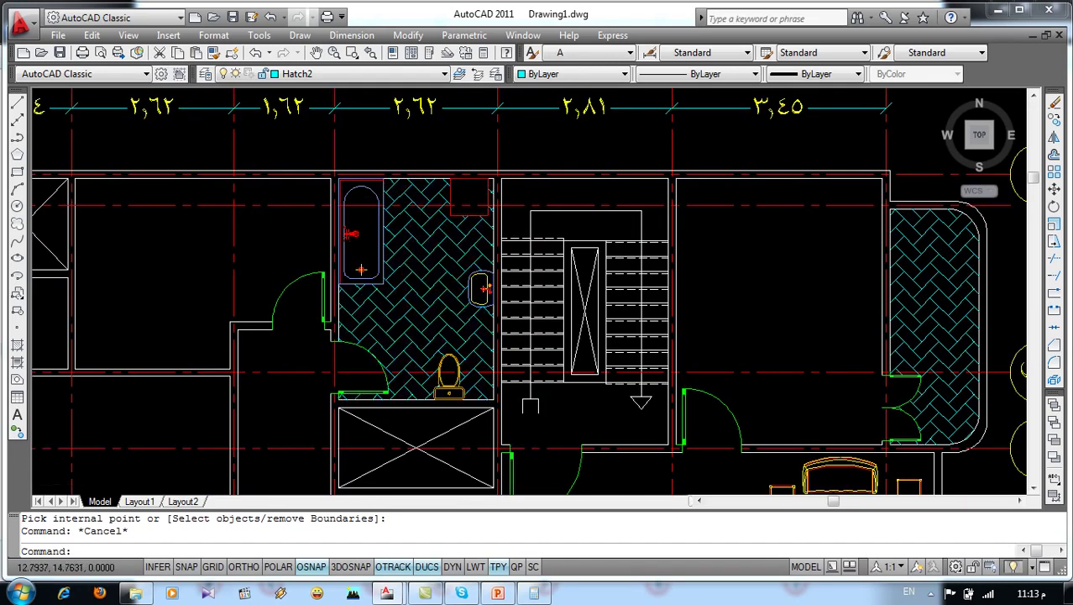
pyautogui.scroll(-2, 414, 242)
pyautogui.scroll(-2, 395, 277)
pyautogui.scroll(-2, 410, 274)
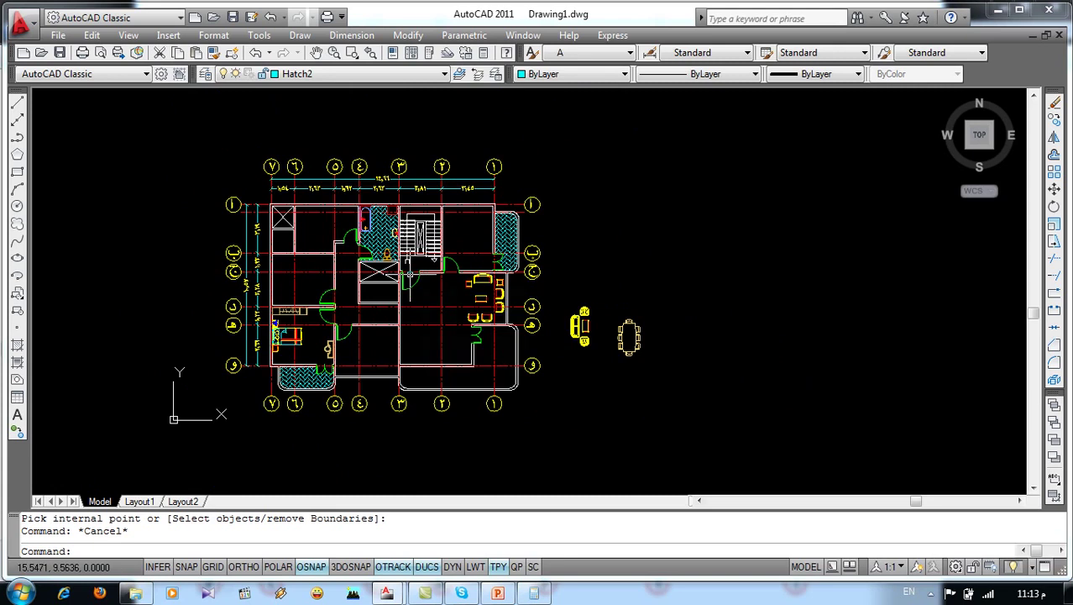
pyautogui.scroll(1, 409, 275)
pyautogui.scroll(-1, 427, 266)
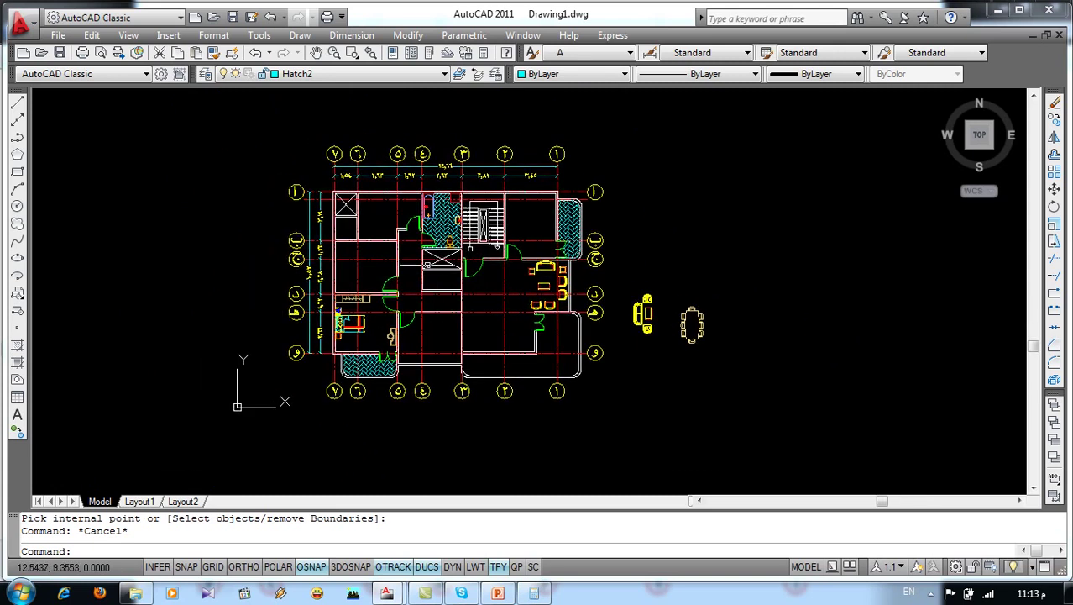
pyautogui.scroll(2, 427, 266)
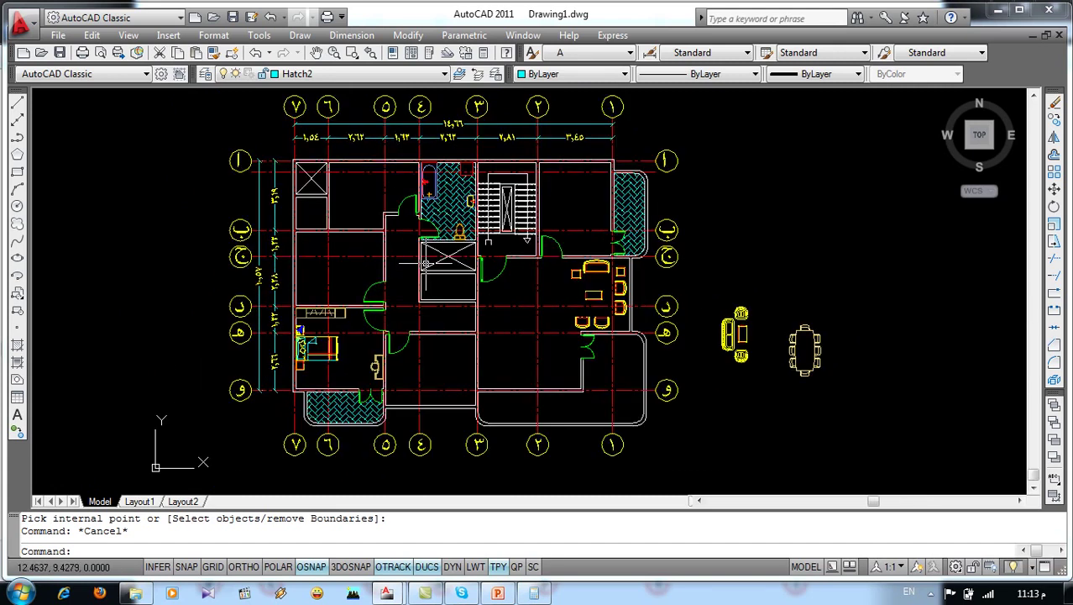
pyautogui.click(336, 74)
# Make Column the current layer and draw a 0.6 by 0.25 column rectangle
pyautogui.click(300, 140)
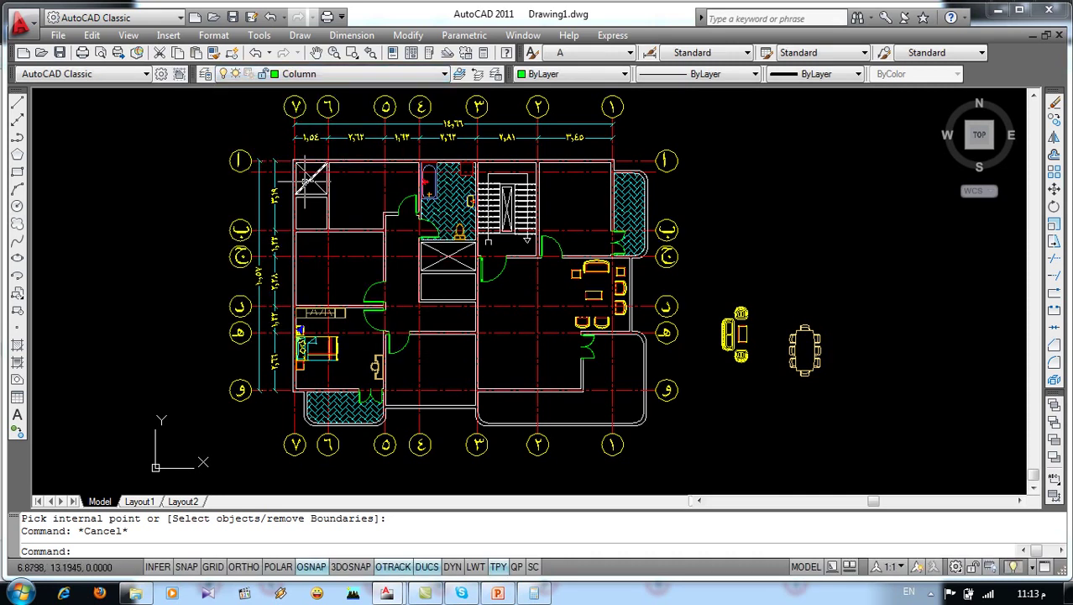
pyautogui.scroll(5, 348, 210)
pyautogui.press('Return')
pyautogui.click(354, 226)
pyautogui.write('@.6,.25')
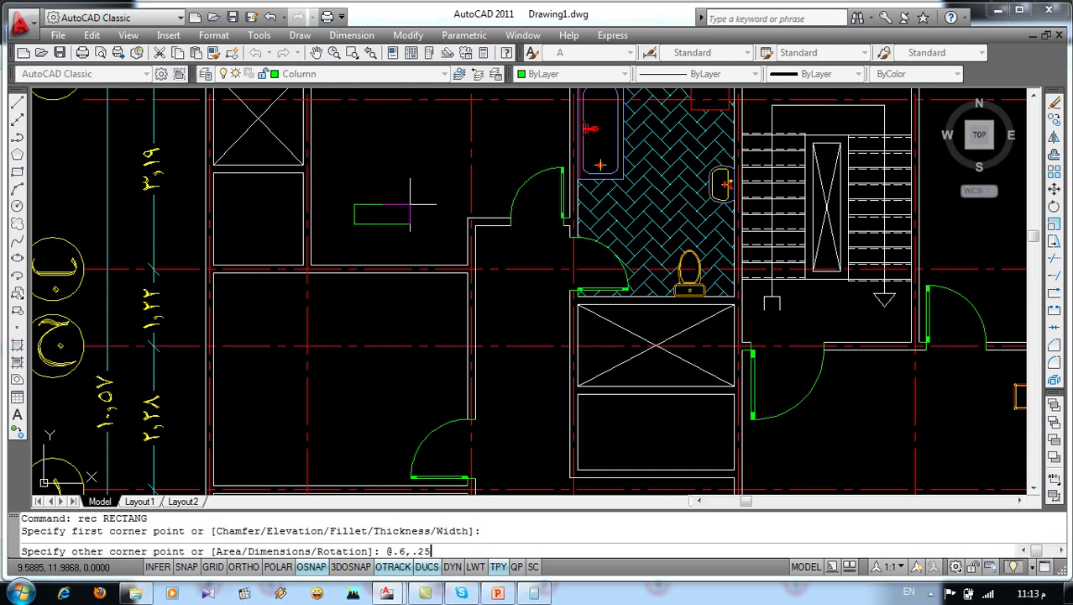
pyautogui.press('Return')
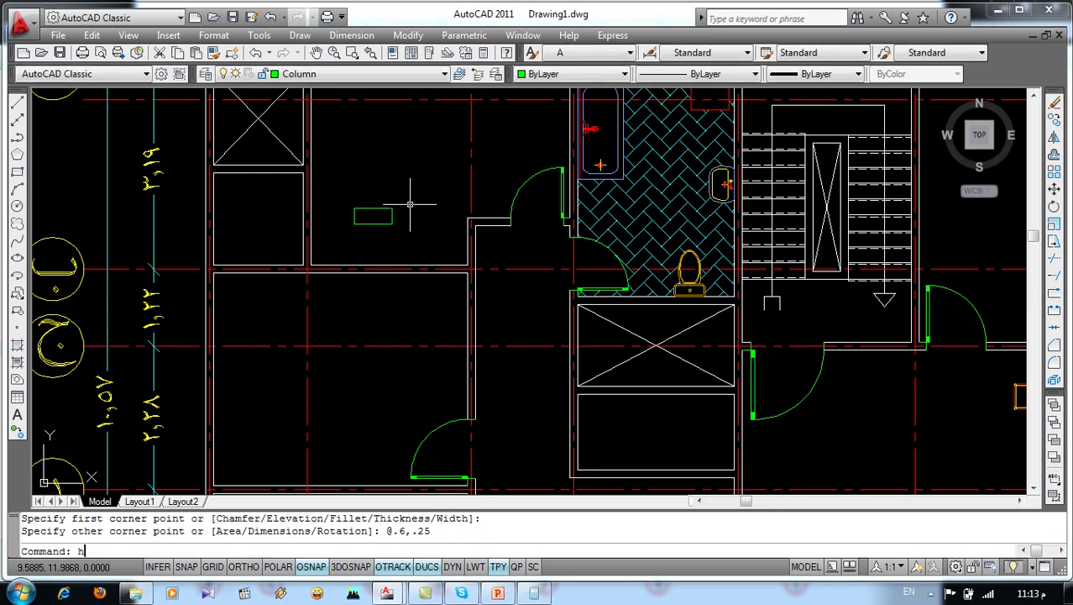
# Fill the column rectangle with a SOLID green hatch
pyautogui.press('Return')
pyautogui.click(527, 177)
pyautogui.click(442, 189)
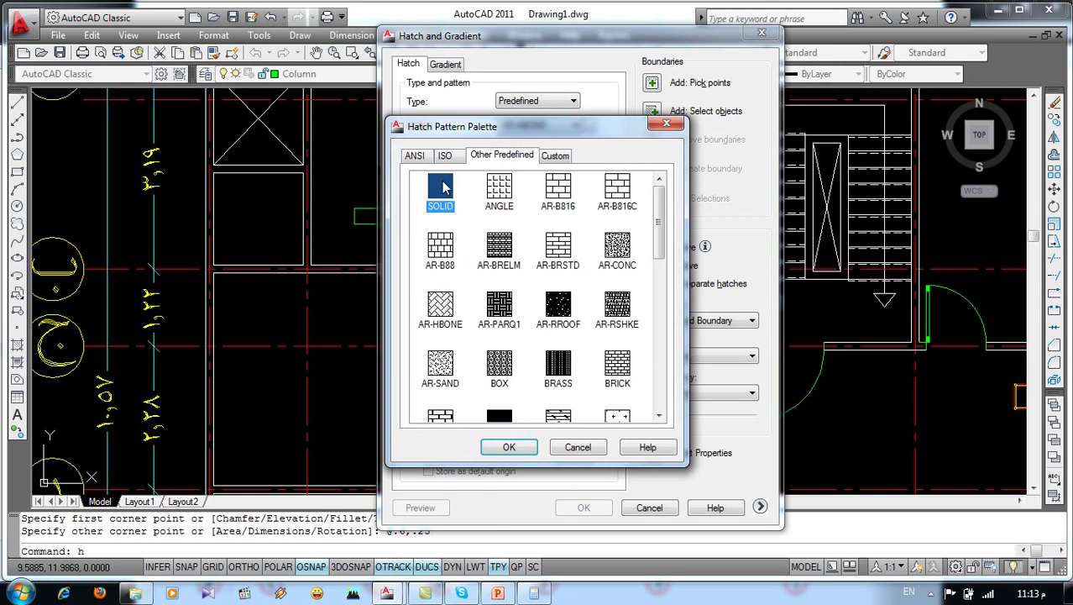
pyautogui.click(513, 447)
pyautogui.click(652, 82)
pyautogui.click(375, 217)
pyautogui.press('Return')
pyautogui.click(582, 506)
# Copy the green column just to the right of the original
pyautogui.write('co')
pyautogui.press('Return')
pyautogui.click(422, 201)
pyautogui.click(349, 227)
pyautogui.press('Return')
pyautogui.click(372, 179)
pyautogui.click(393, 179)
pyautogui.press('Return')
# Rotate the copied column 90 degrees
pyautogui.press('Return')
pyautogui.click(454, 202)
pyautogui.click(413, 231)
pyautogui.press('Return')
pyautogui.click(432, 220)
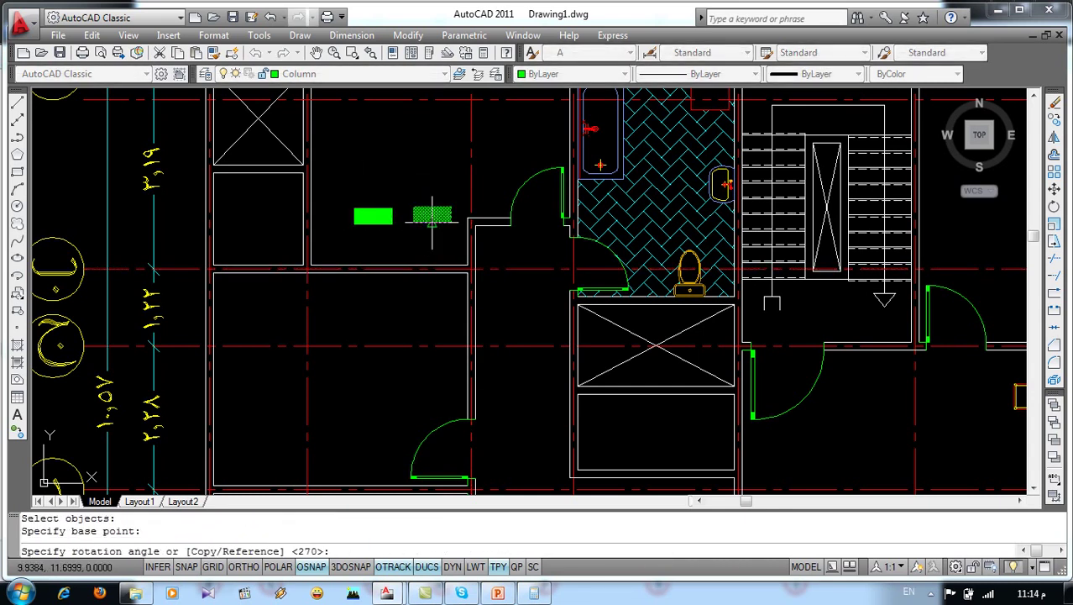
pyautogui.write('90')
pyautogui.press('Return')
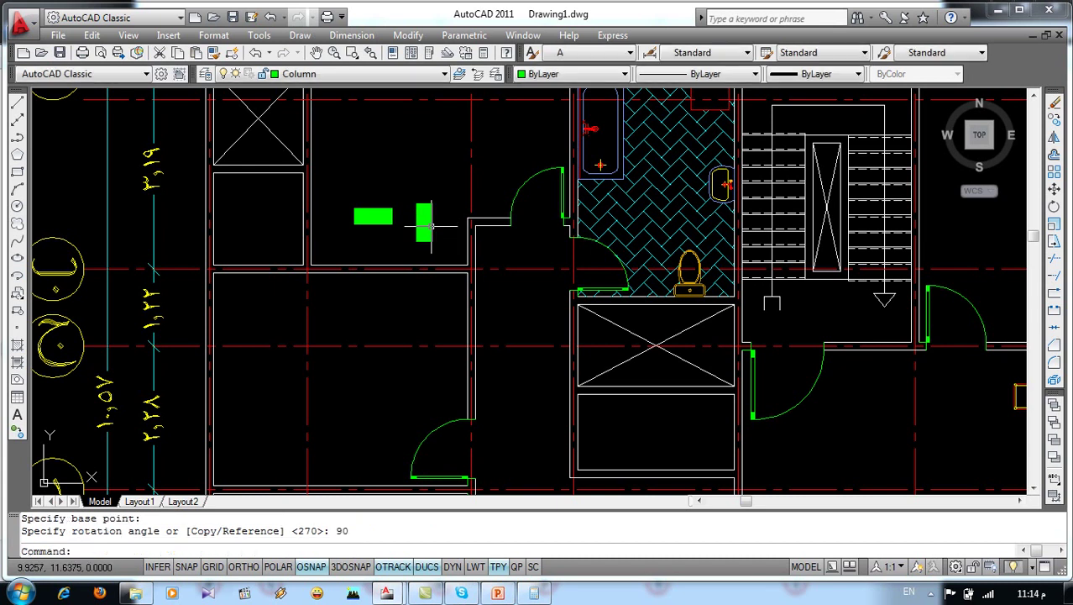
pyautogui.moveTo(429, 225); pyautogui.dragTo(461, 340, button='middle')
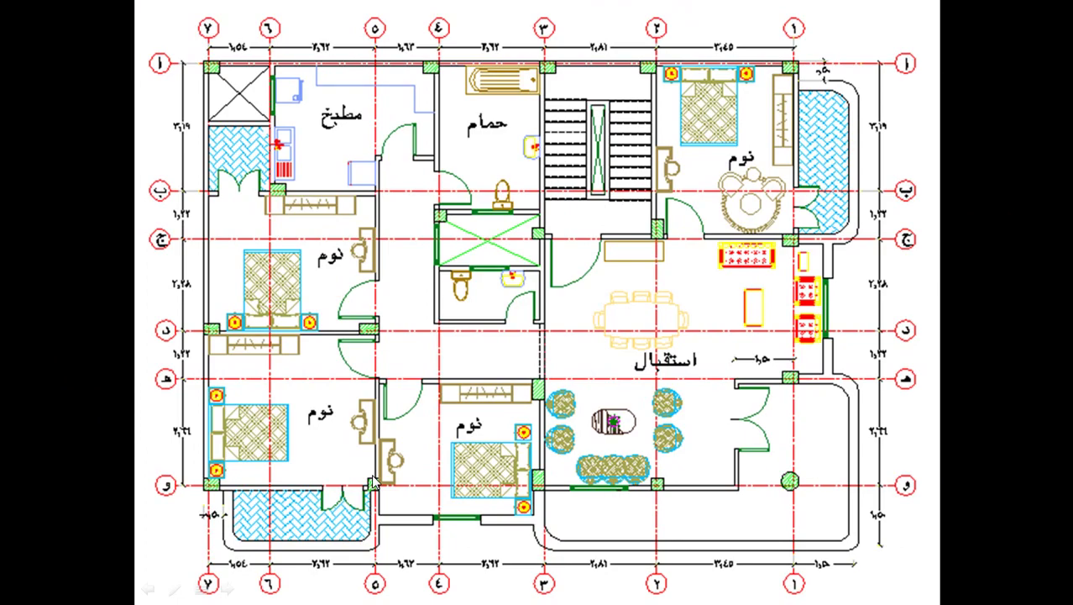
# Copy the horizontal green column onto the top-left grid intersection
pyautogui.hotkey('alt', 'Tab')
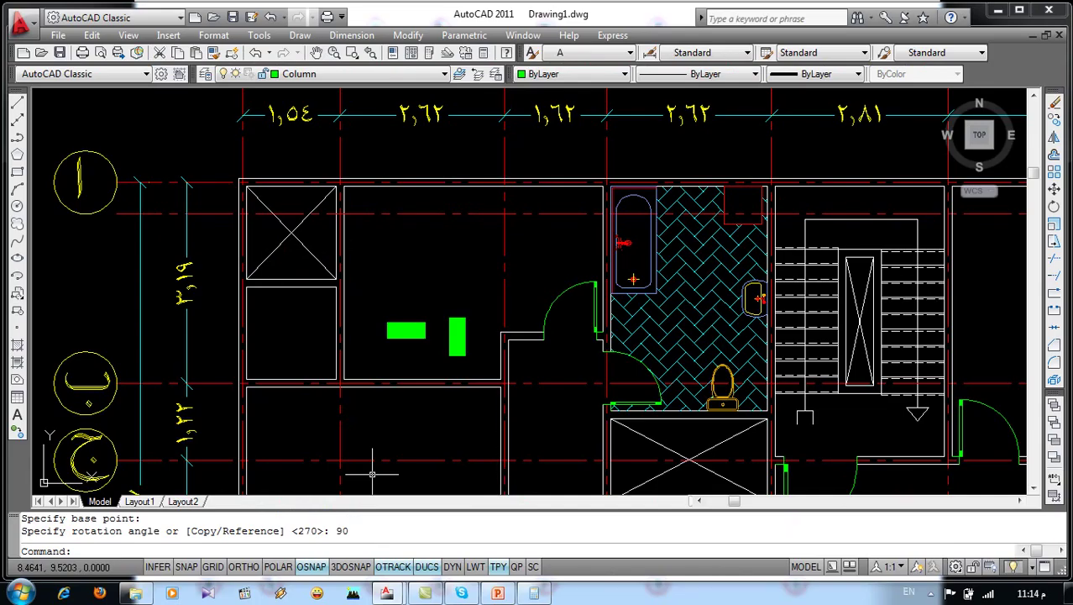
pyautogui.press('Return')
pyautogui.click(391, 328)
pyautogui.press('Return')
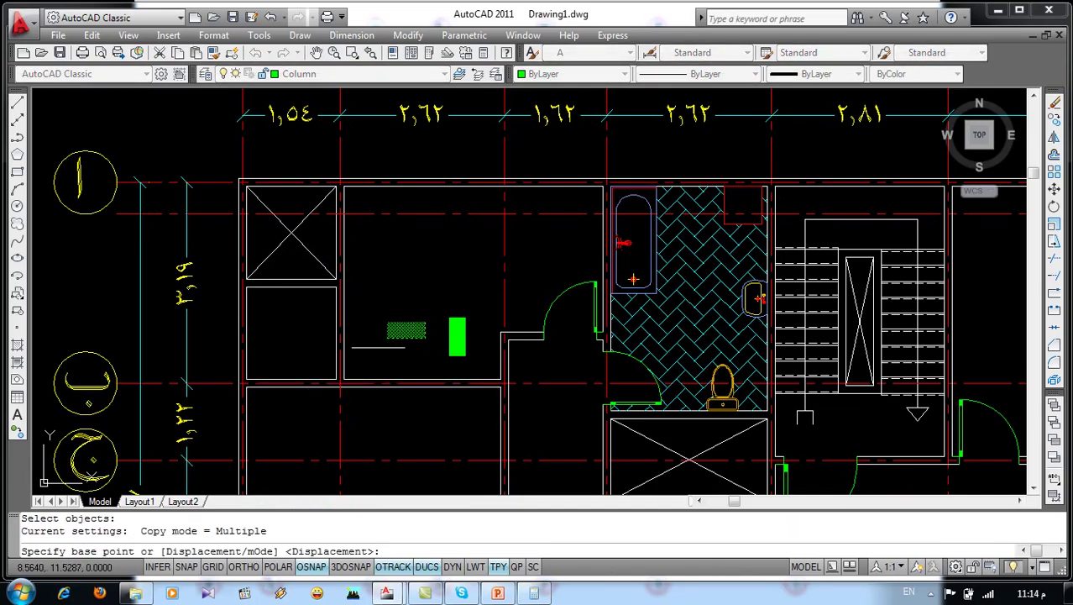
pyautogui.click(387, 322)
pyautogui.click(240, 180)
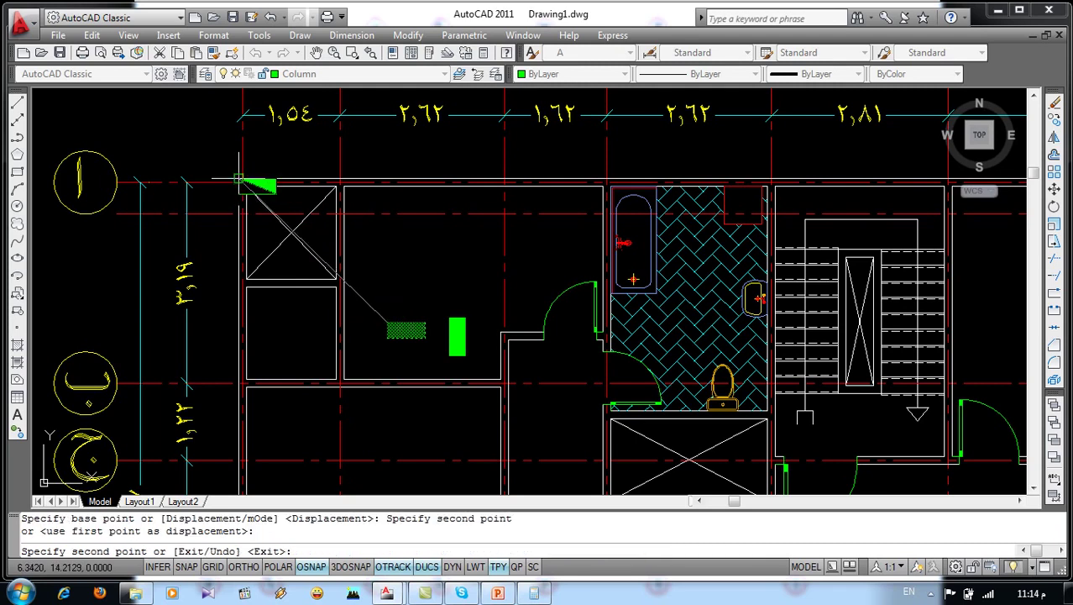
pyautogui.press('Return')
pyautogui.scroll(-1, 250, 174)
pyautogui.scroll(-1, 291, 211)
pyautogui.scroll(-1, 290, 211)
pyautogui.scroll(-1, 291, 210)
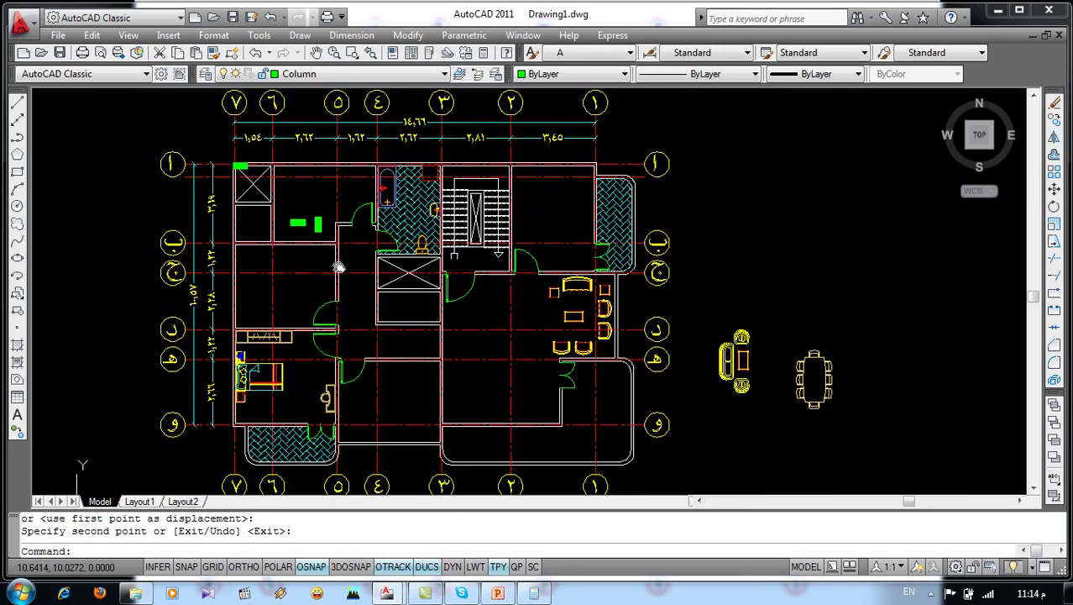
# Make Text the current layer
pyautogui.click(334, 74)
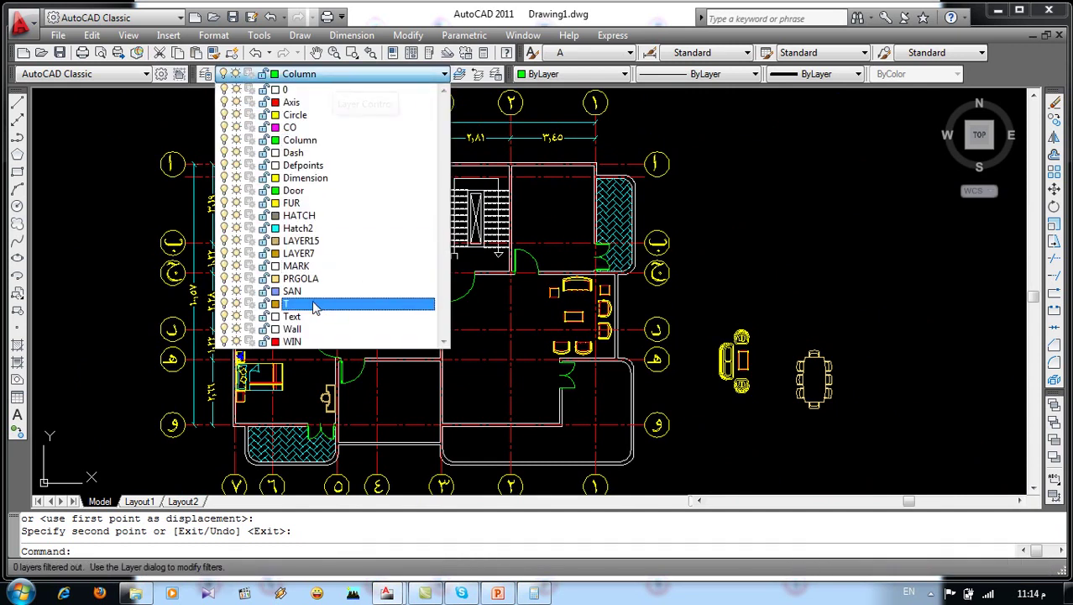
pyautogui.click(335, 328)
pyautogui.click(332, 75)
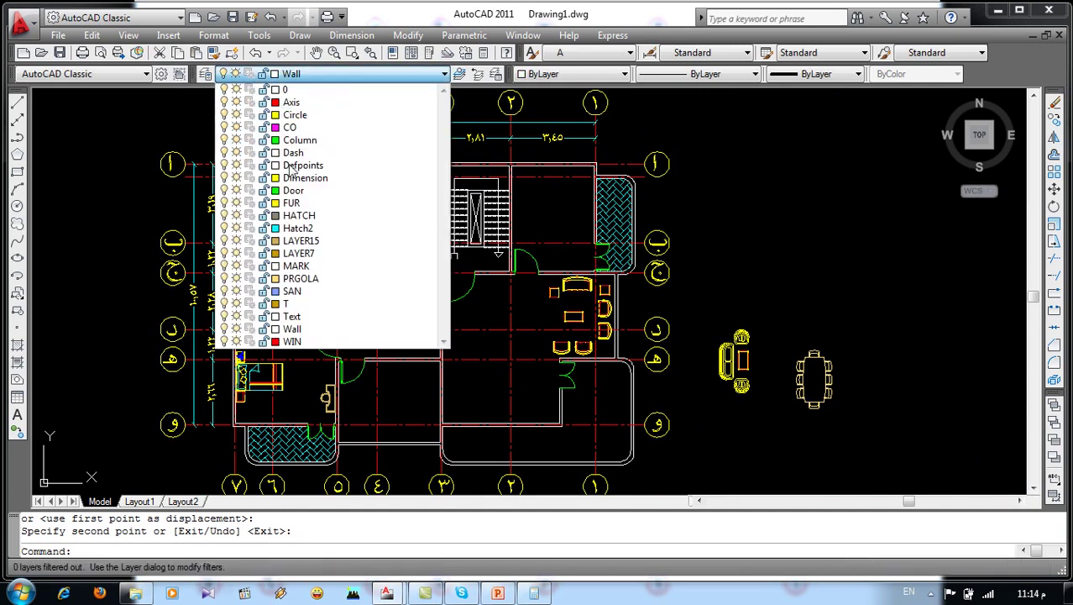
pyautogui.click(313, 315)
pyautogui.rightClick(312, 324)
# Use DTEXT left of the plan to write نوم, مطبخ, حمام and استقبال on separate lines
pyautogui.write('dt')
pyautogui.press('Return')
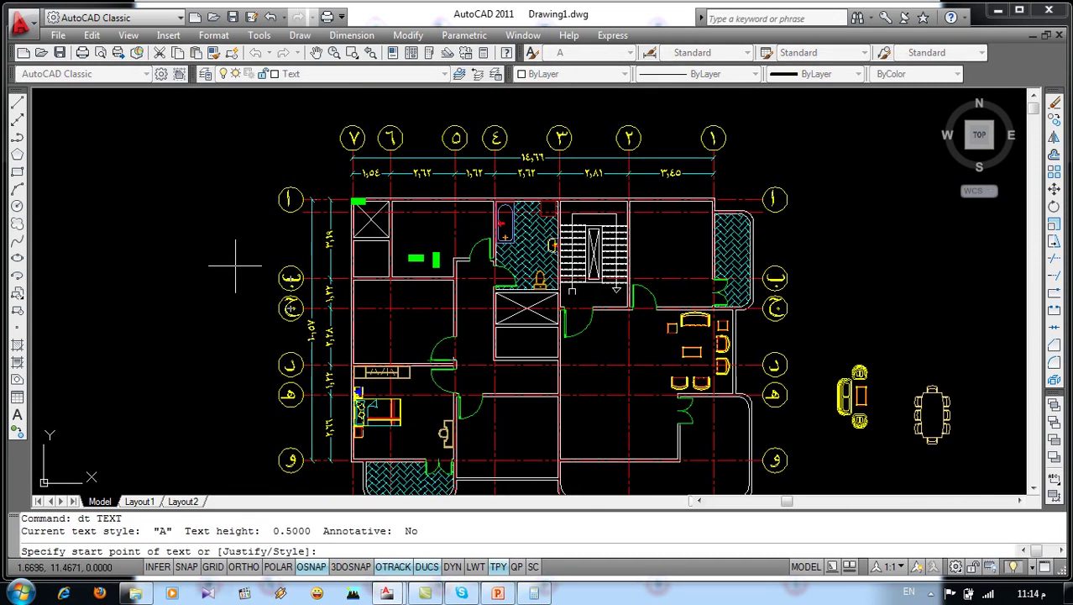
pyautogui.click(235, 265)
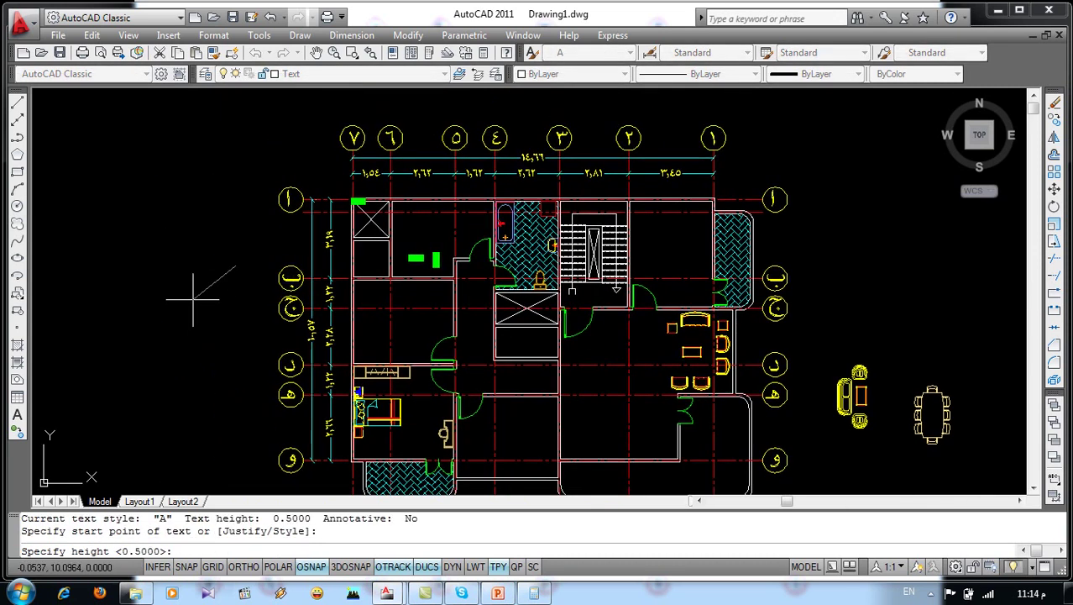
pyautogui.press('Return')
pyautogui.press('Return')
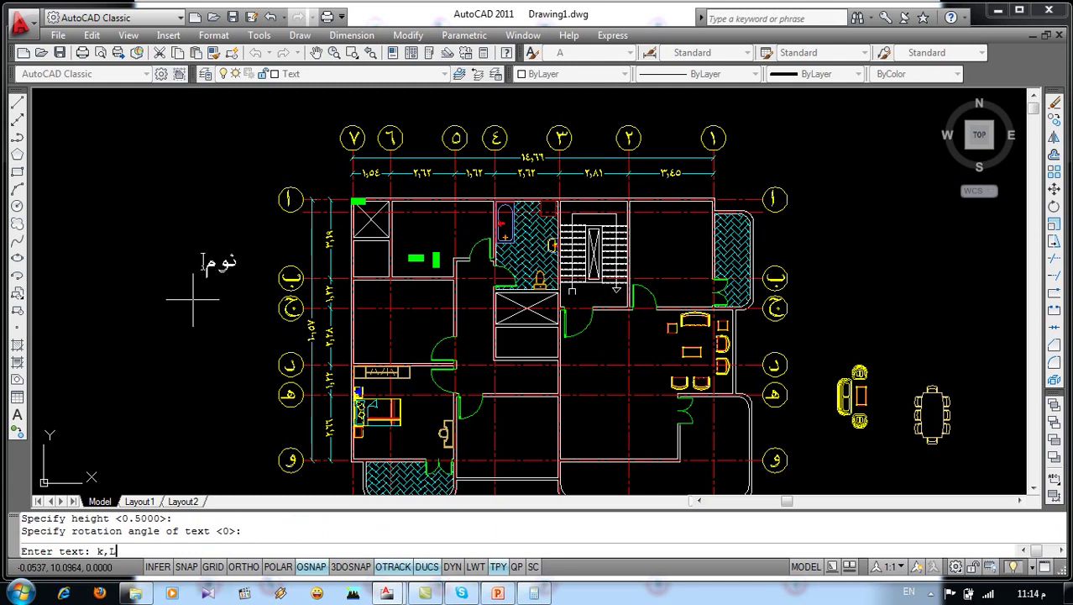
pyautogui.press('Return')
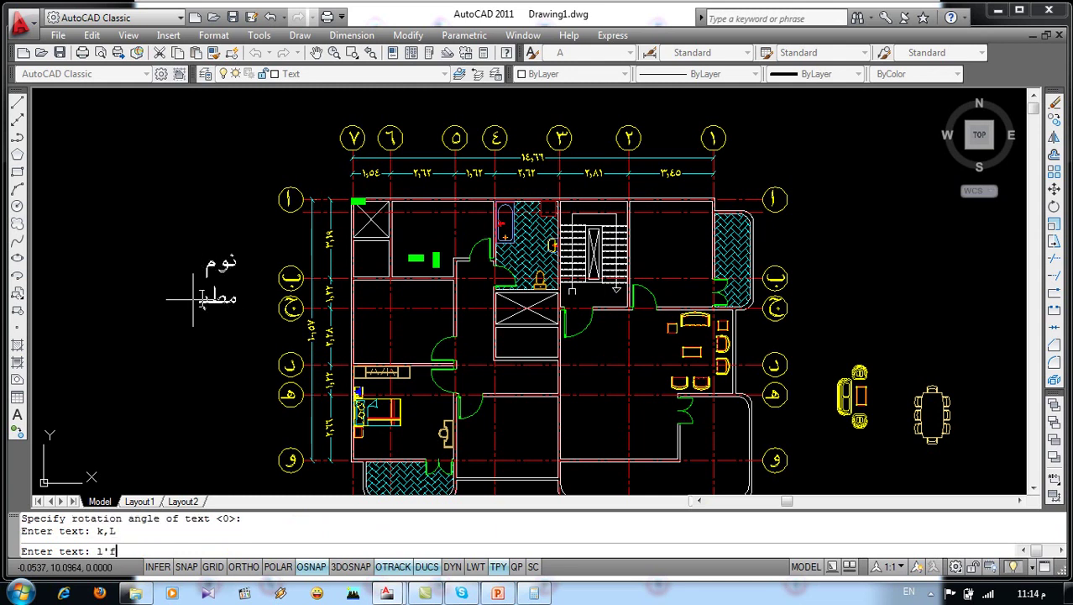
pyautogui.press('Return')
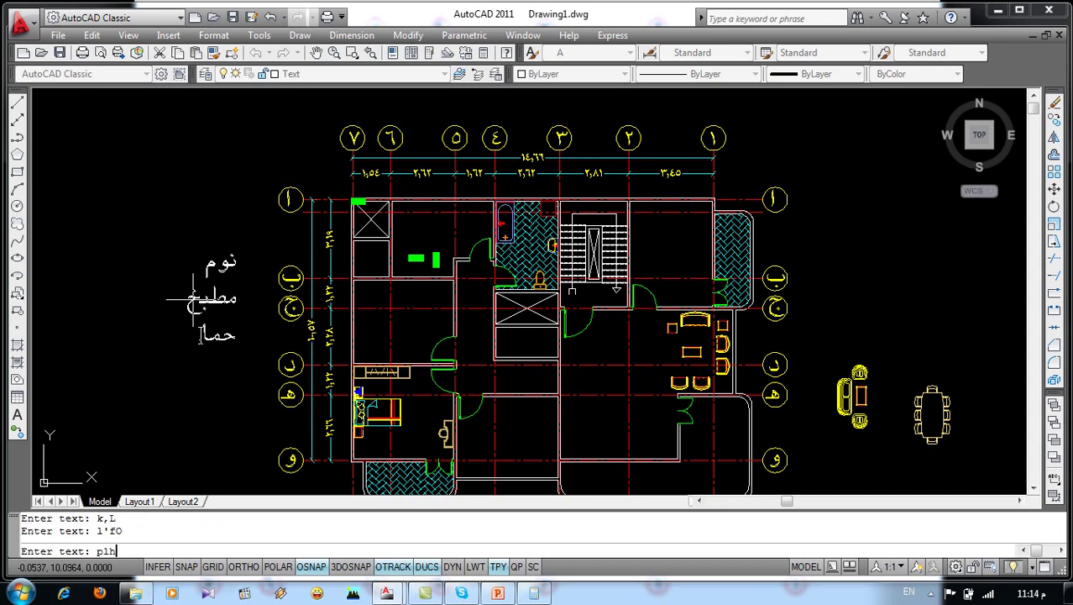
pyautogui.press('Return')
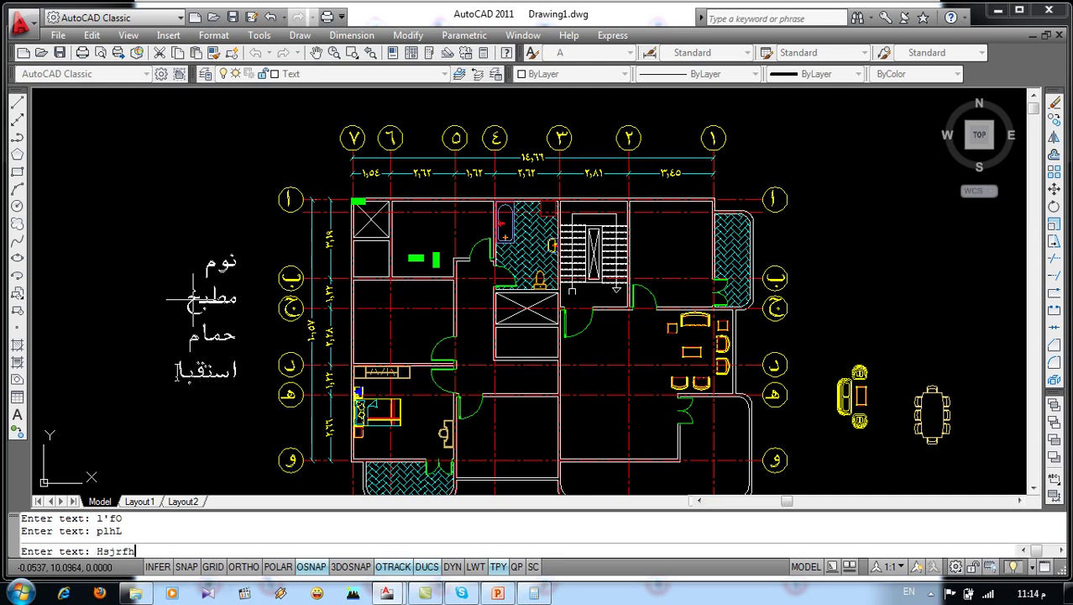
pyautogui.press('Return')
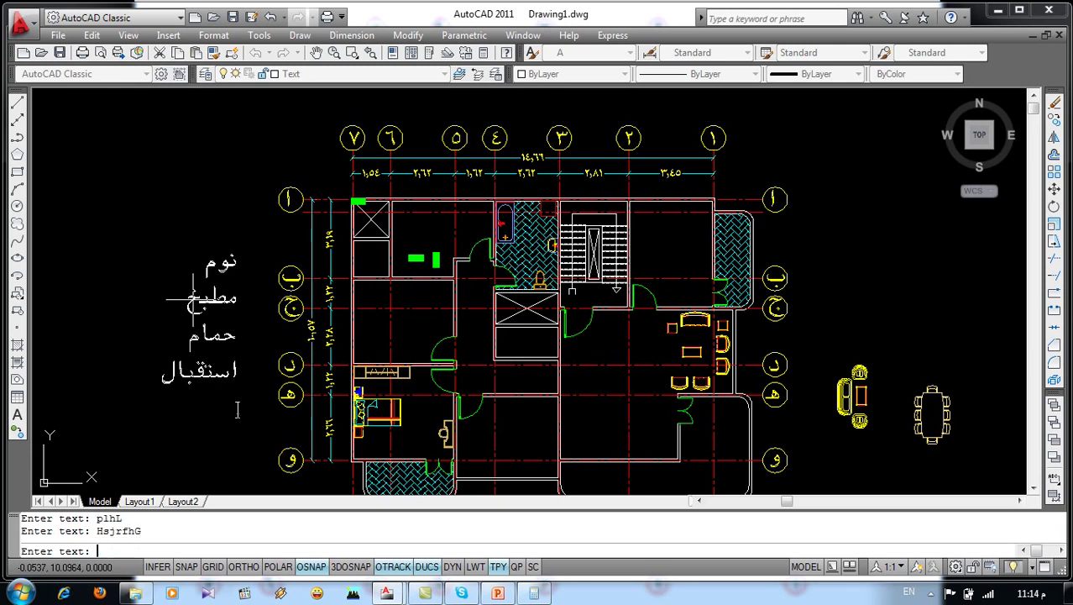
pyautogui.press('Return')
pyautogui.write('cp')
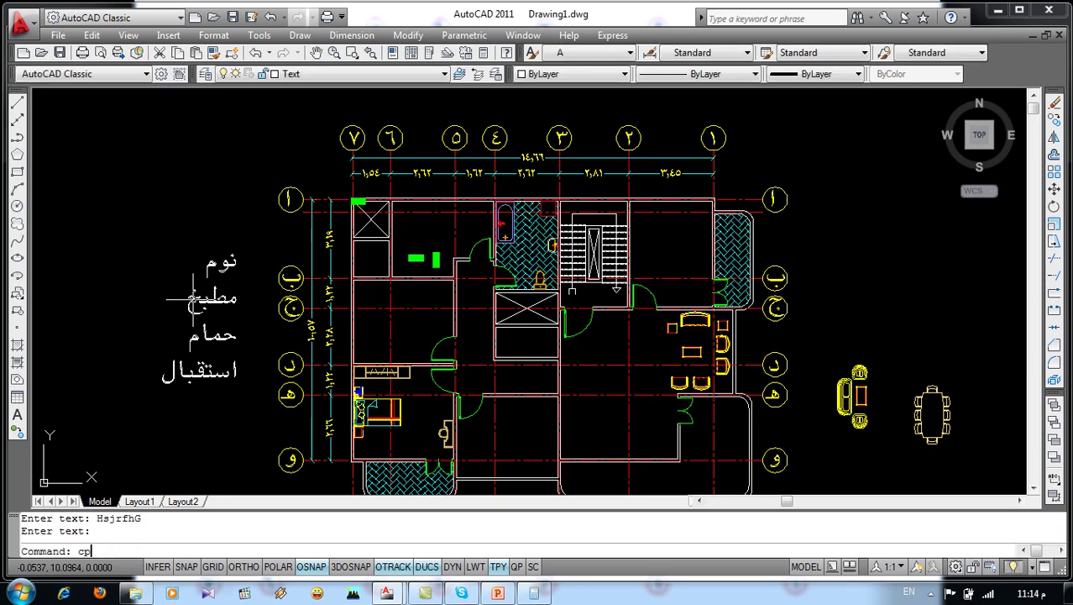
# Copy the label نوم into each of the four bedrooms
pyautogui.press('Return')
pyautogui.click(239, 244)
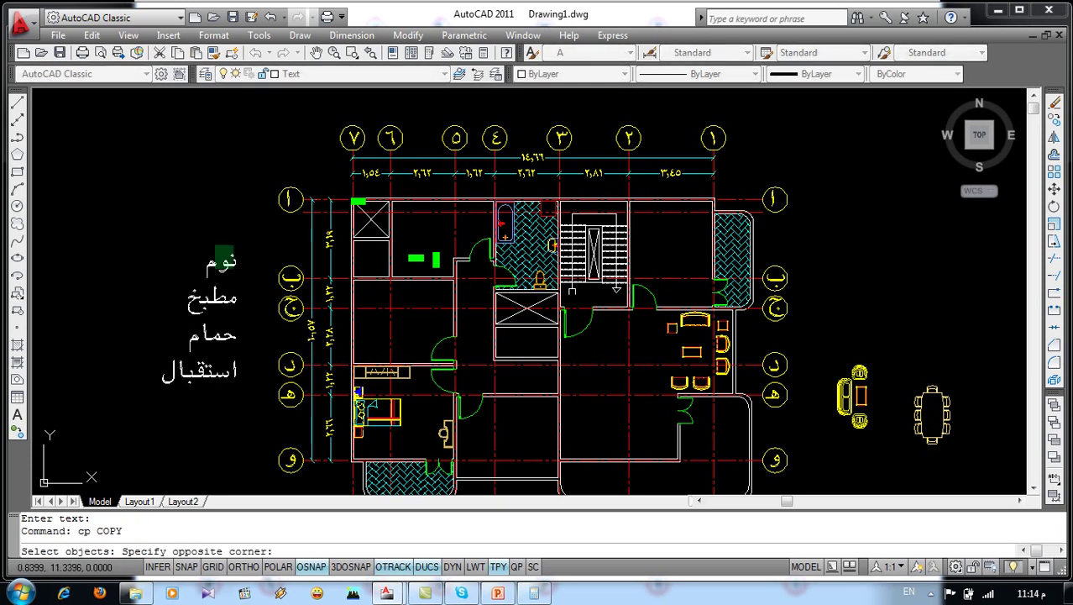
pyautogui.click(208, 277)
pyautogui.press('Return')
pyautogui.click(240, 262)
pyautogui.scroll(2, 388, 324)
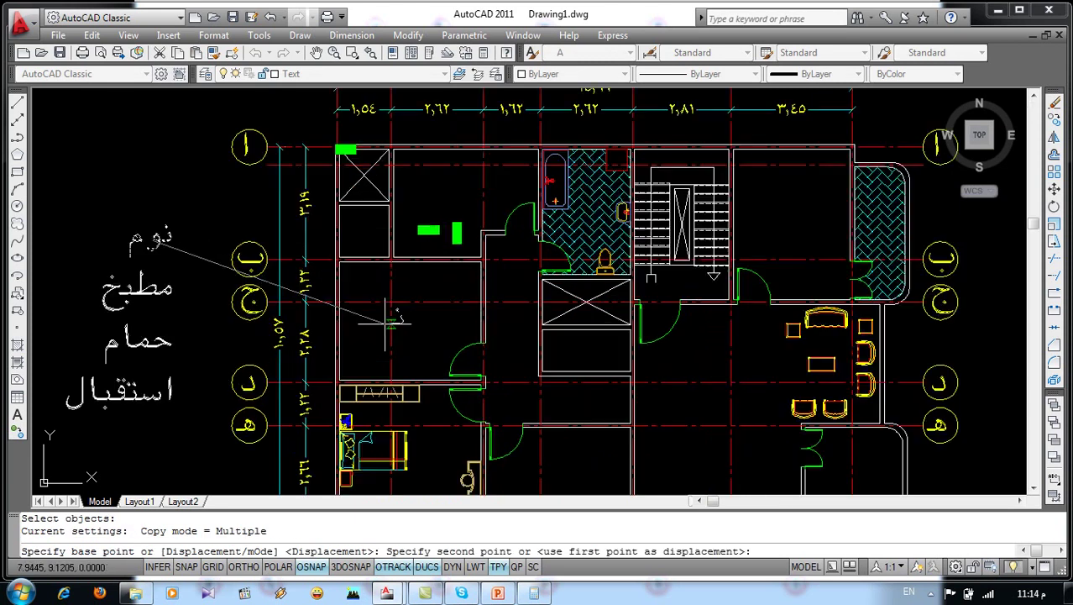
pyautogui.click(455, 311)
pyautogui.scroll(-4, 394, 306)
pyautogui.scroll(5, 393, 307)
pyautogui.click(361, 388)
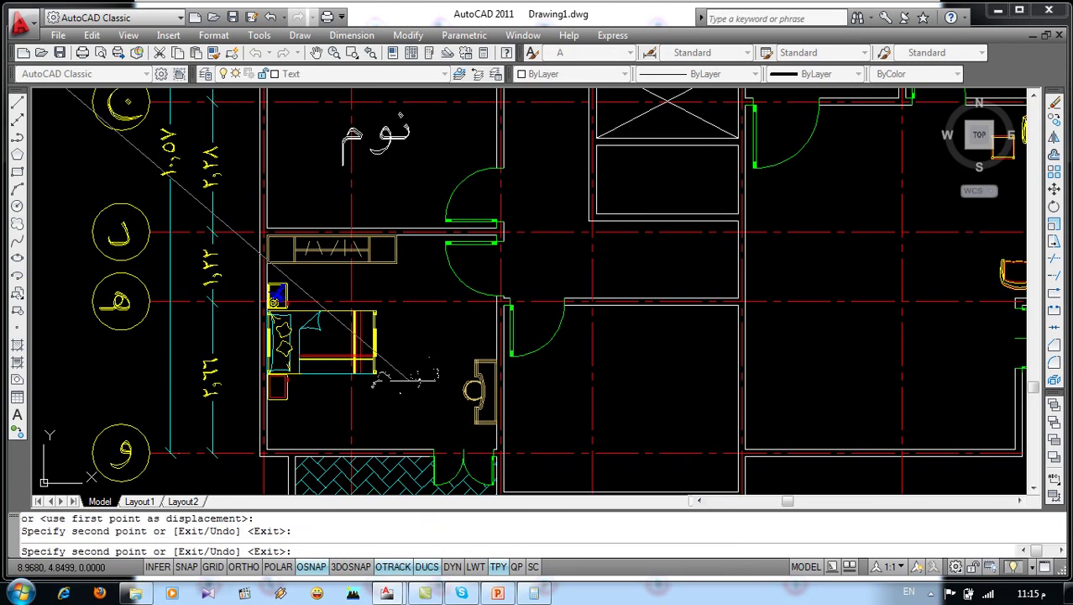
pyautogui.scroll(-4, 361, 388)
pyautogui.click(581, 241)
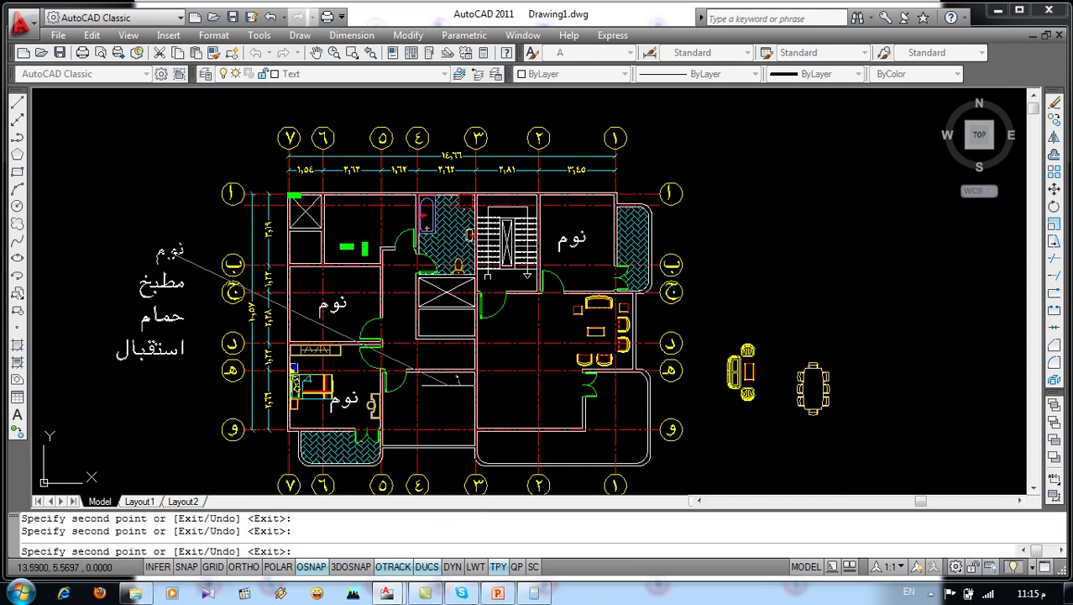
pyautogui.click(447, 407)
pyautogui.press('Return')
# Copy the label مطبخ into the kitchen
pyautogui.press('Return')
pyautogui.moveTo(195, 290); pyautogui.dragTo(150, 268)
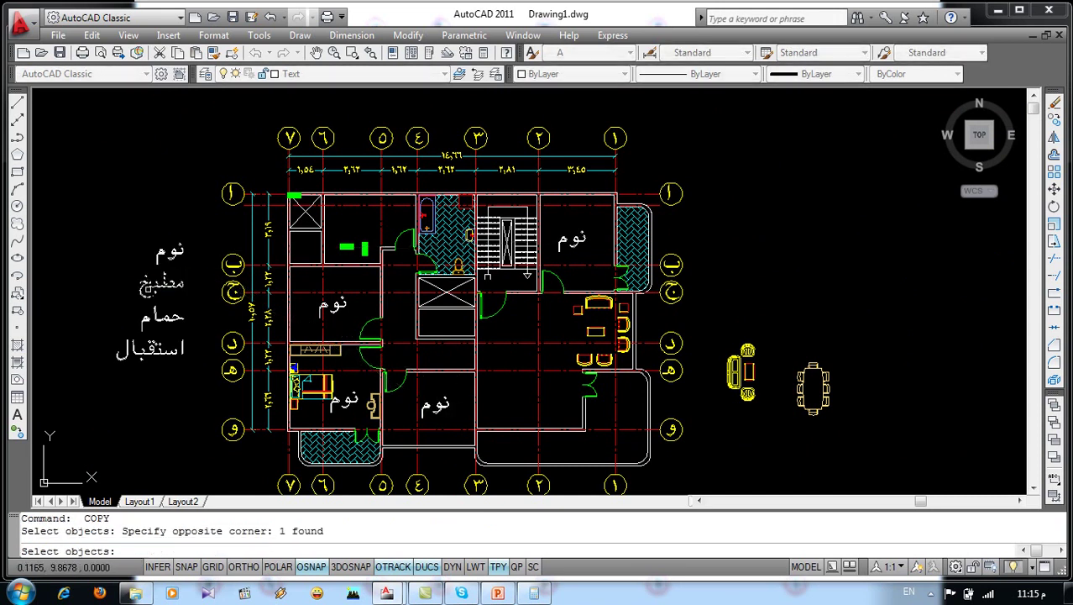
pyautogui.press('Return')
pyautogui.click(168, 282)
pyautogui.scroll(2, 358, 221)
pyautogui.click(381, 220)
# Copy the label حمام into the bathroom
pyautogui.press('Return')
pyautogui.press('Return')
pyautogui.moveTo(123, 342); pyautogui.dragTo(63, 368)
pyautogui.click(63, 368)
pyautogui.press('Return')
pyautogui.click(89, 348)
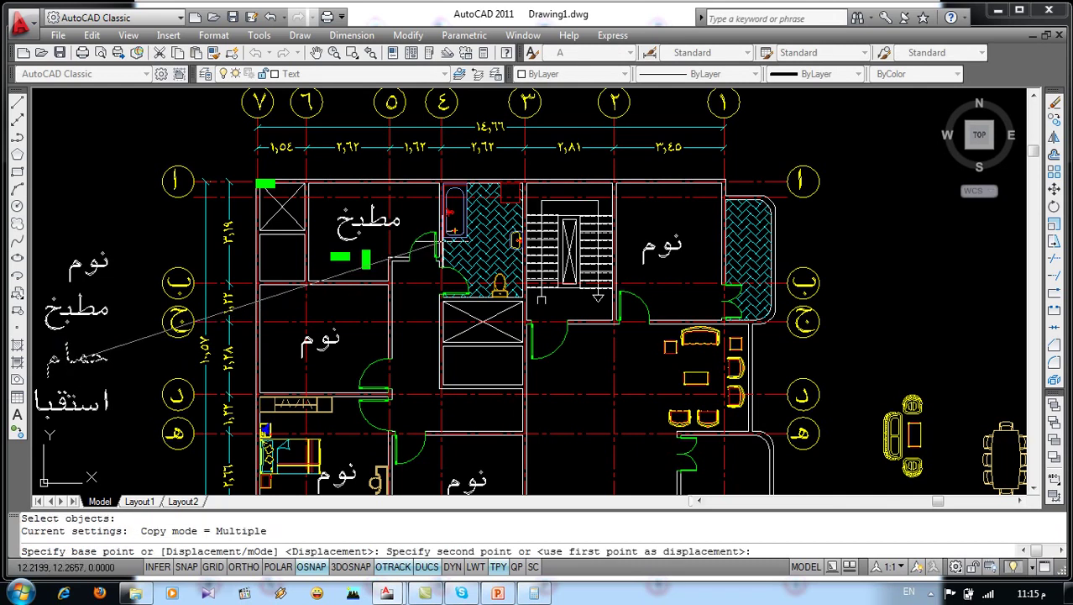
pyautogui.scroll(3, 488, 245)
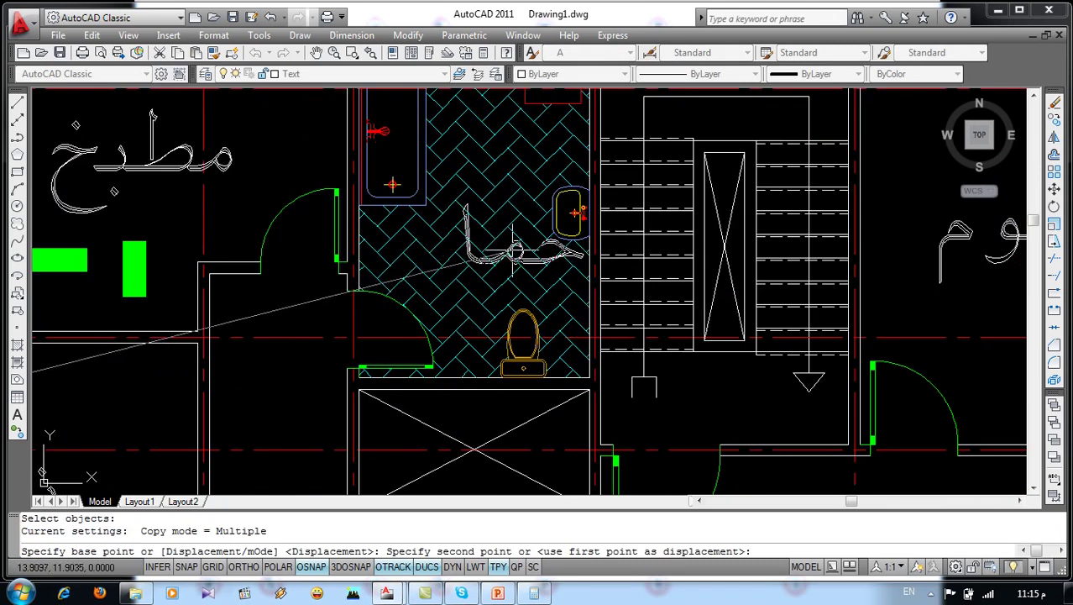
pyautogui.click(494, 259)
pyautogui.scroll(-3, 500, 194)
# Copy the label استقبال into the living room
pyautogui.moveTo(426, 266); pyautogui.dragTo(632, 109, button='middle')
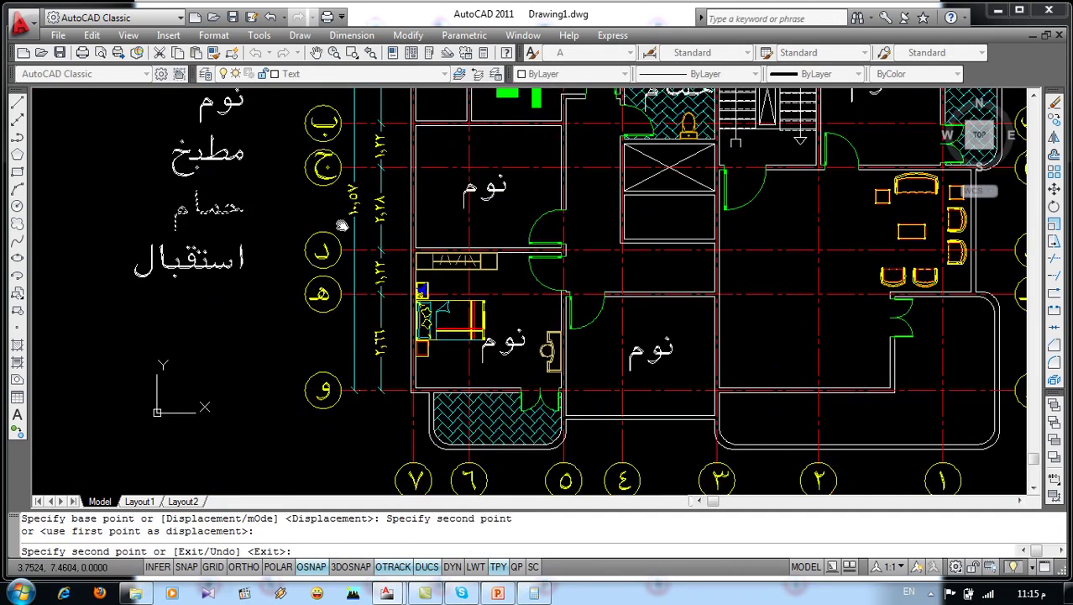
pyautogui.press('Return')
pyautogui.press('Return')
pyautogui.click(214, 231)
pyautogui.press('Return')
pyautogui.click(214, 234)
pyautogui.scroll(-3, 214, 244)
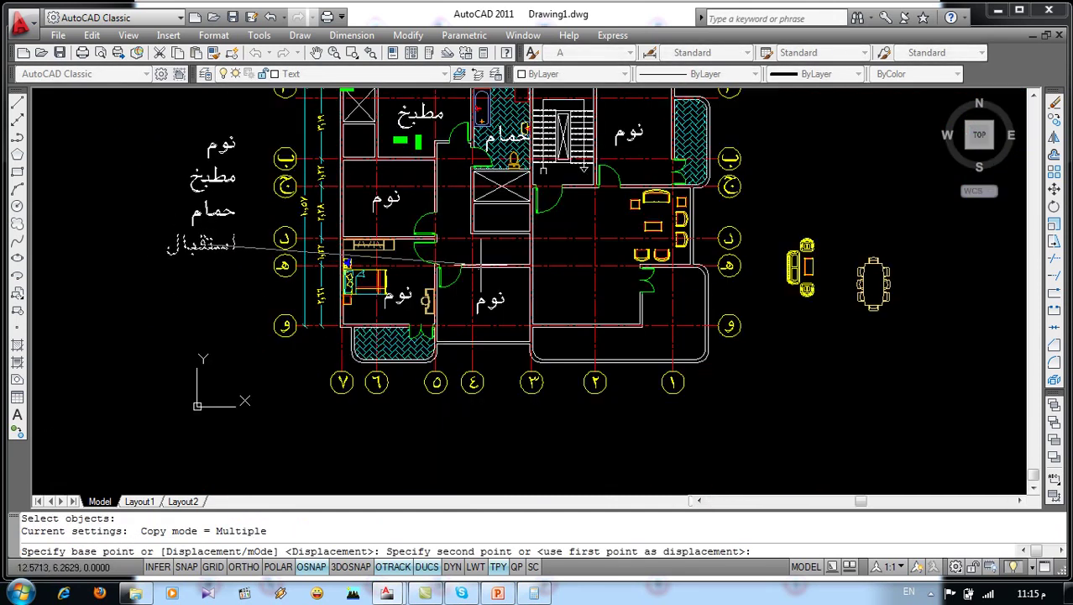
pyautogui.scroll(4, 467, 252)
pyautogui.click(610, 241)
pyautogui.press('Return')
# Window-select the four spare labels beside the plan
pyautogui.scroll(-5, 607, 263)
pyautogui.click(350, 137)
pyautogui.click(254, 268)
# Erase the four spare room labels beside the plan
pyautogui.press('Delete')
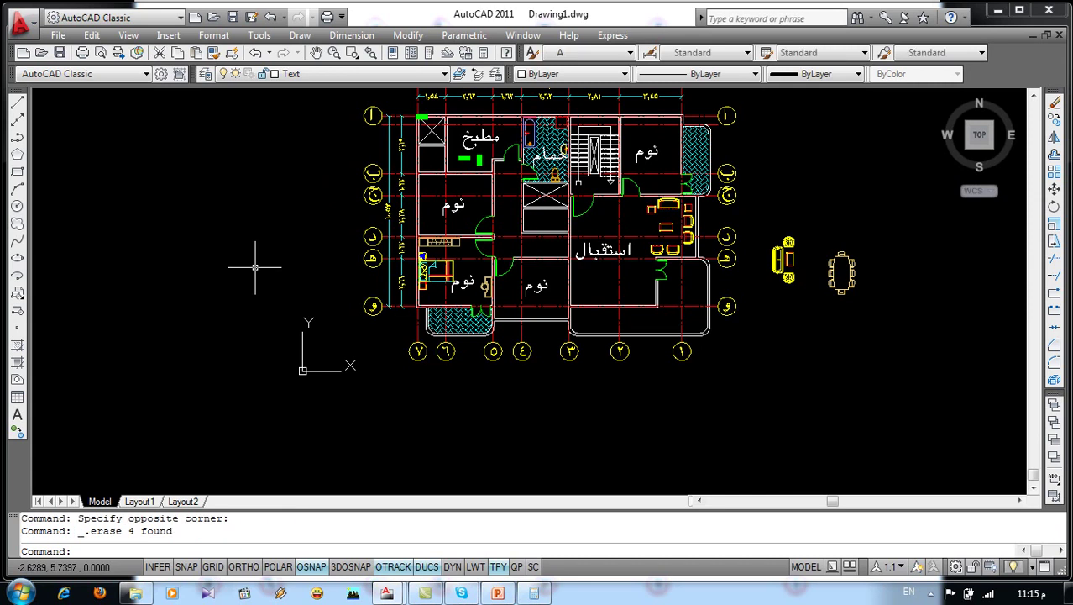
pyautogui.scroll(1, 475, 287)
pyautogui.scroll(1, 474, 287)
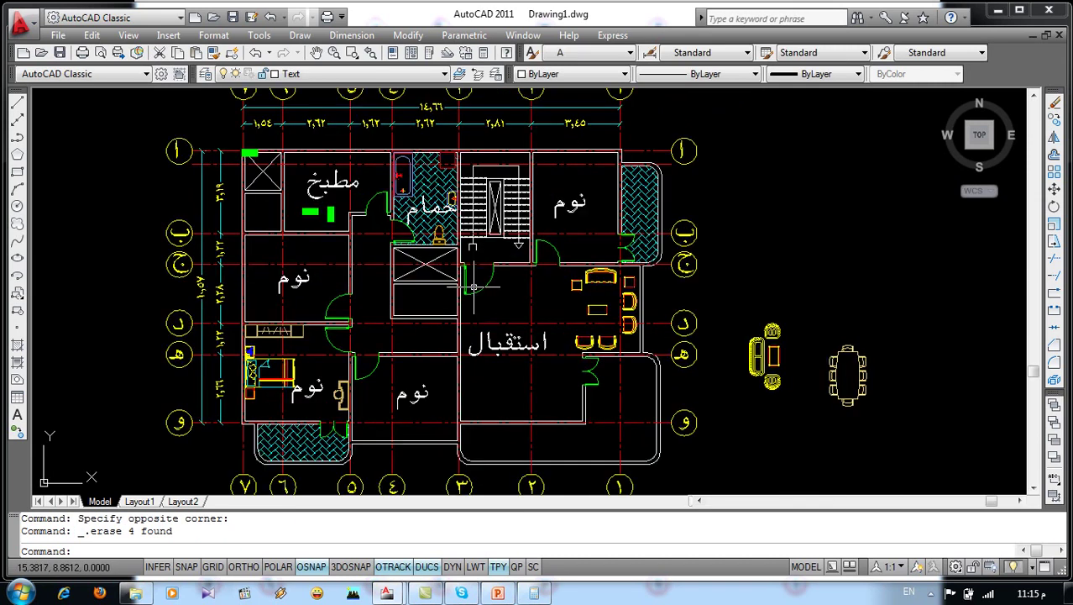
pyautogui.scroll(-2, 474, 287)
# Delete the loose sofa and dining table blocks right of the plan, then minimise AutoCAD
pyautogui.click(728, 289)
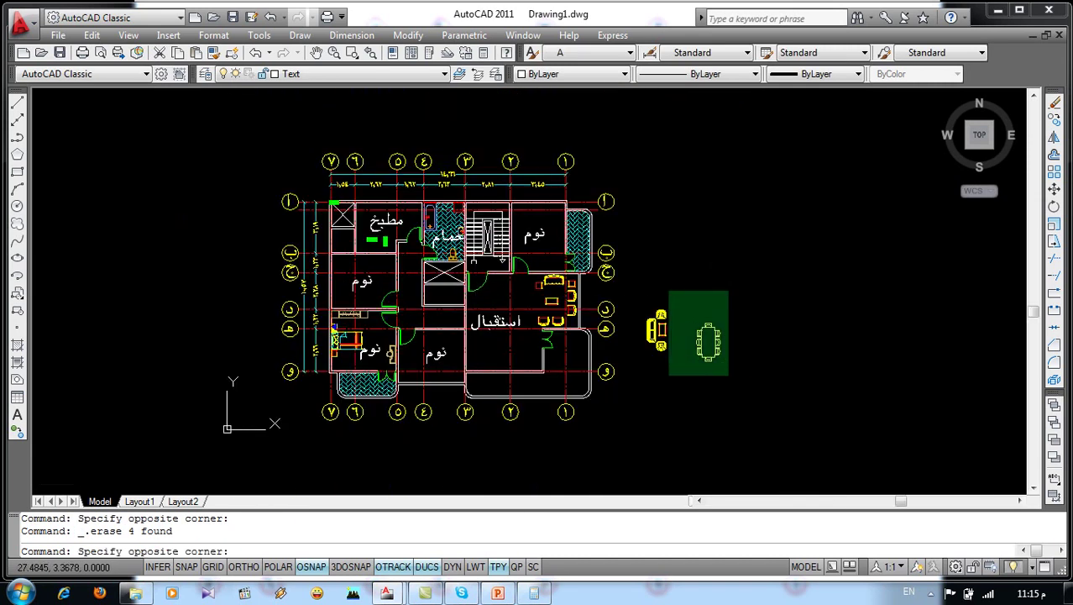
pyautogui.click(641, 391)
pyautogui.press('Delete')
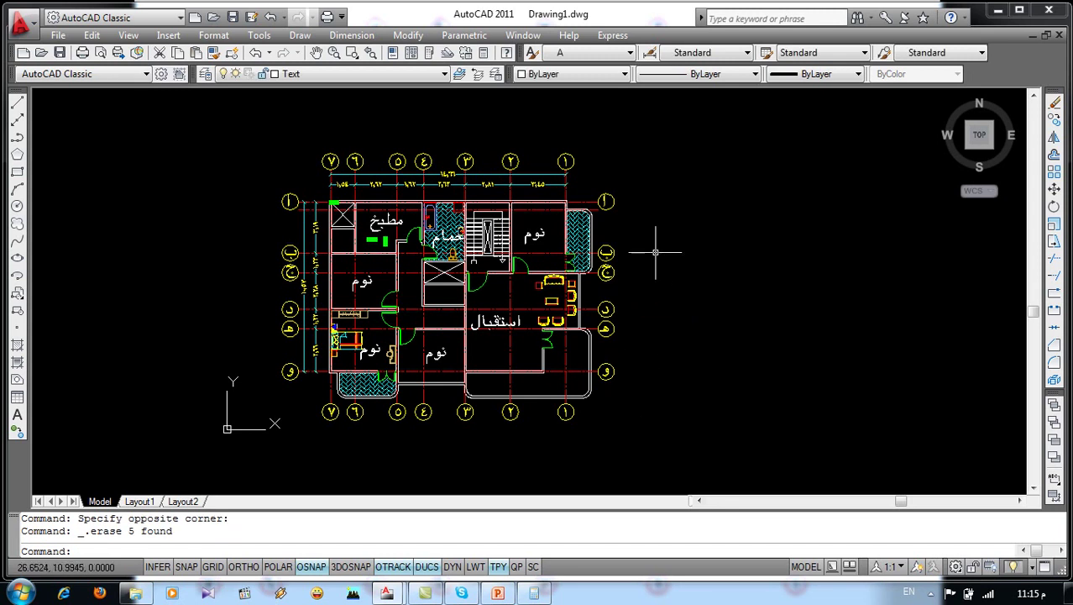
pyautogui.click(1001, 12)
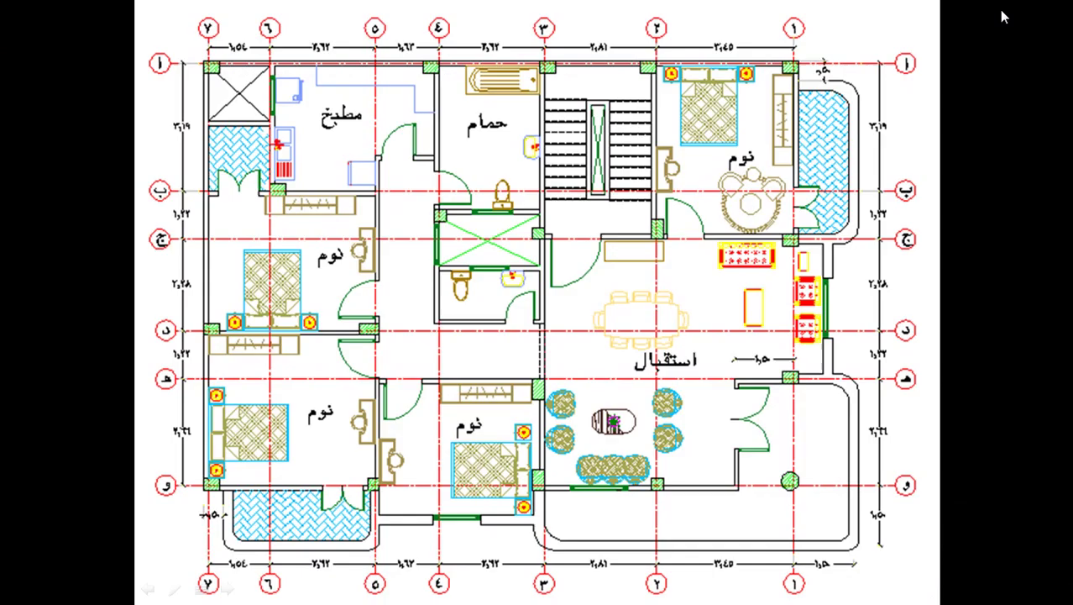